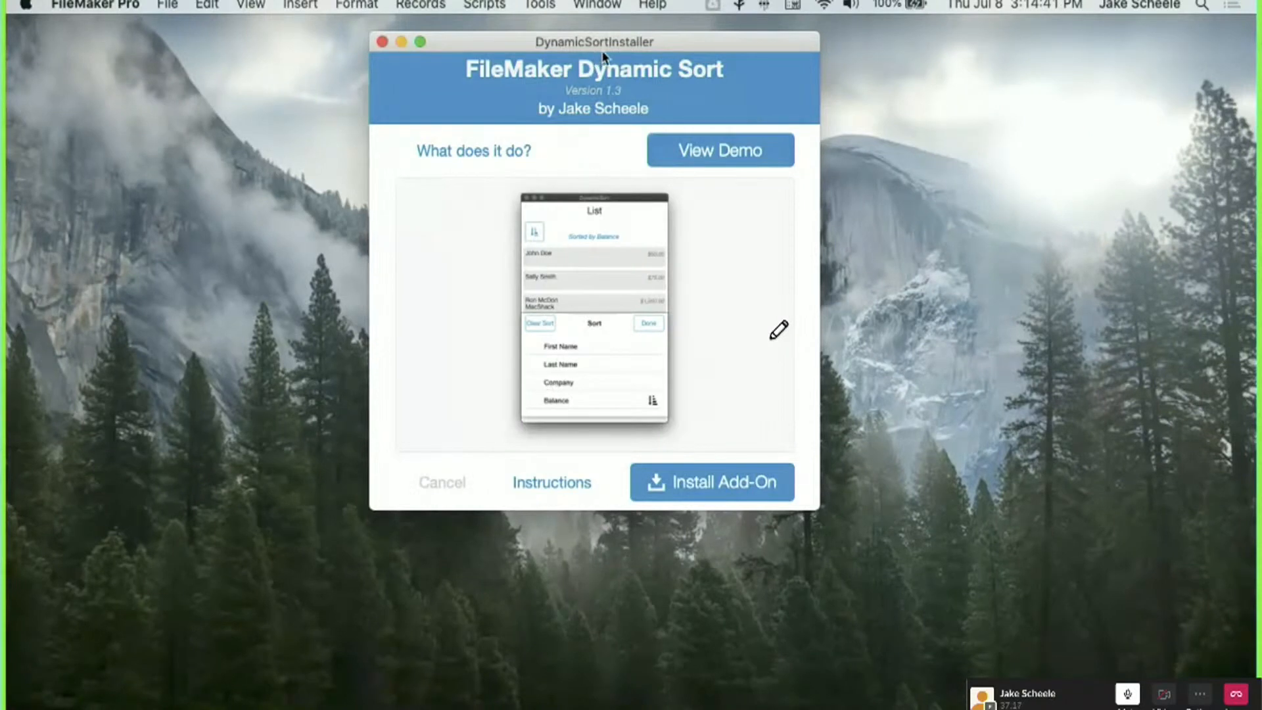
# Launch the demo, sort the contacts by Balance descending, and open the bottom contact's record.
pyautogui.moveTo(603, 47); pyautogui.dragTo(605, 46)
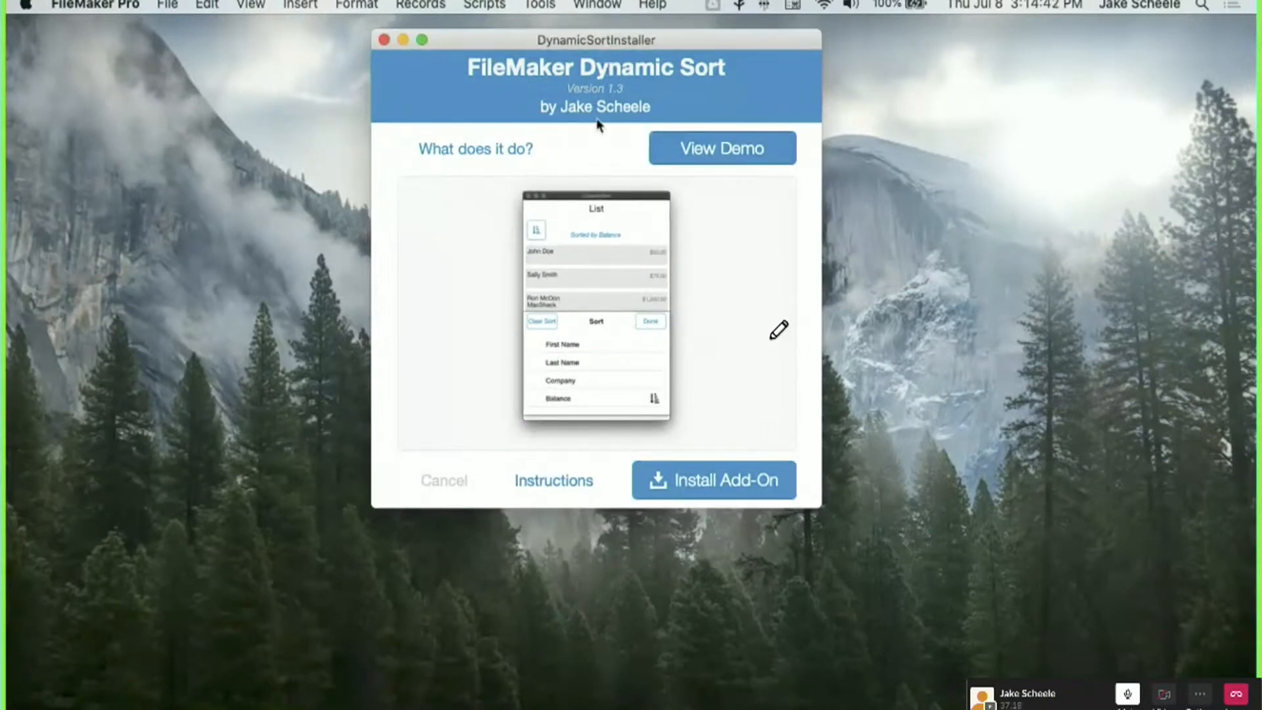
pyautogui.click(705, 153)
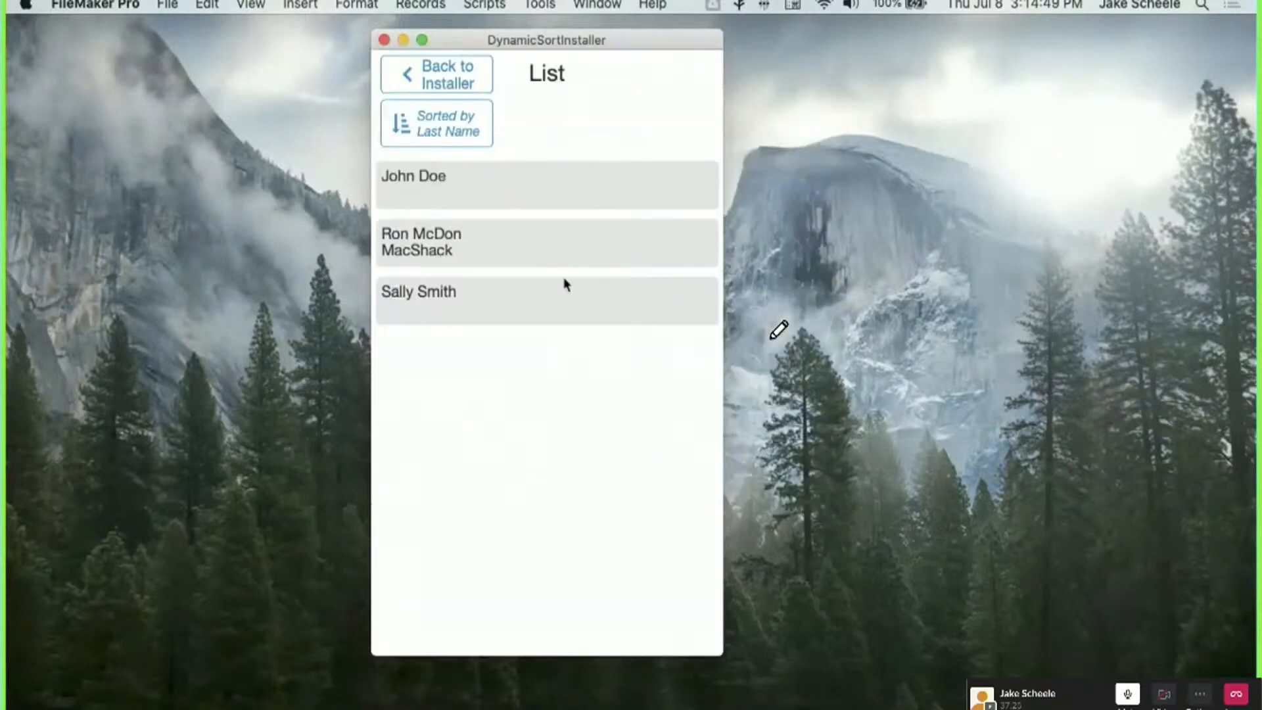
pyautogui.click(431, 124)
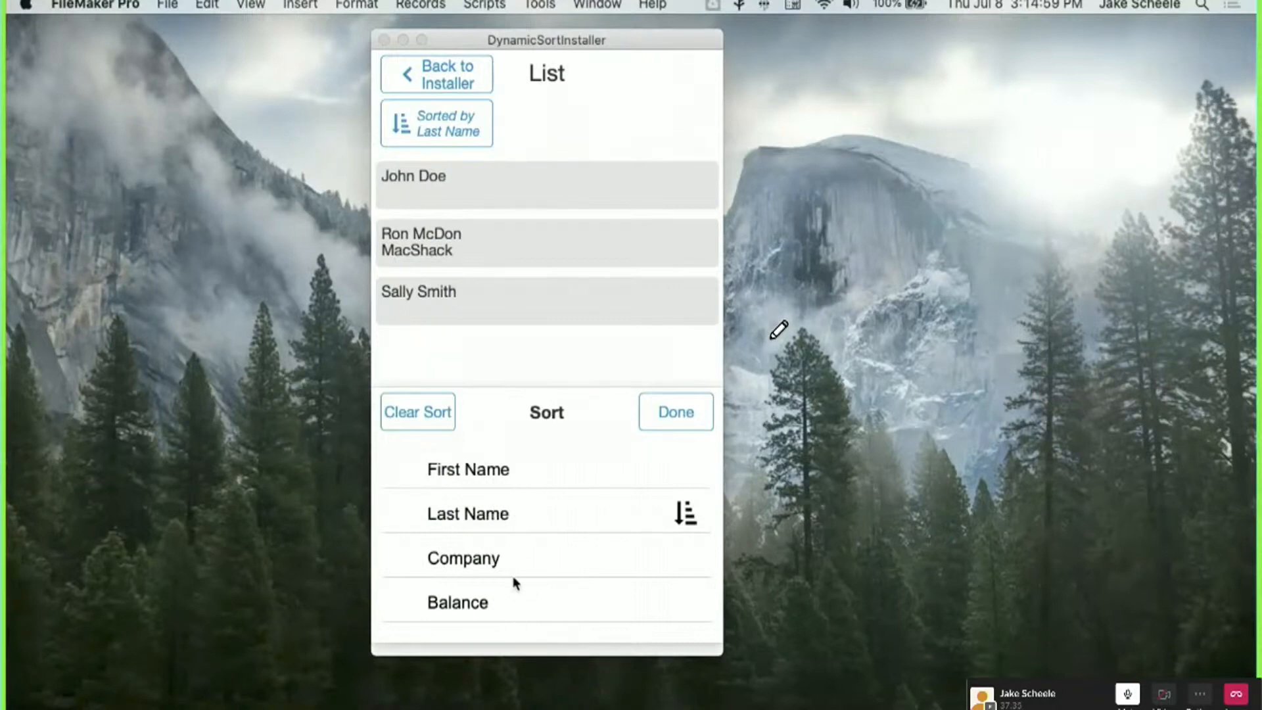
pyautogui.click(498, 604)
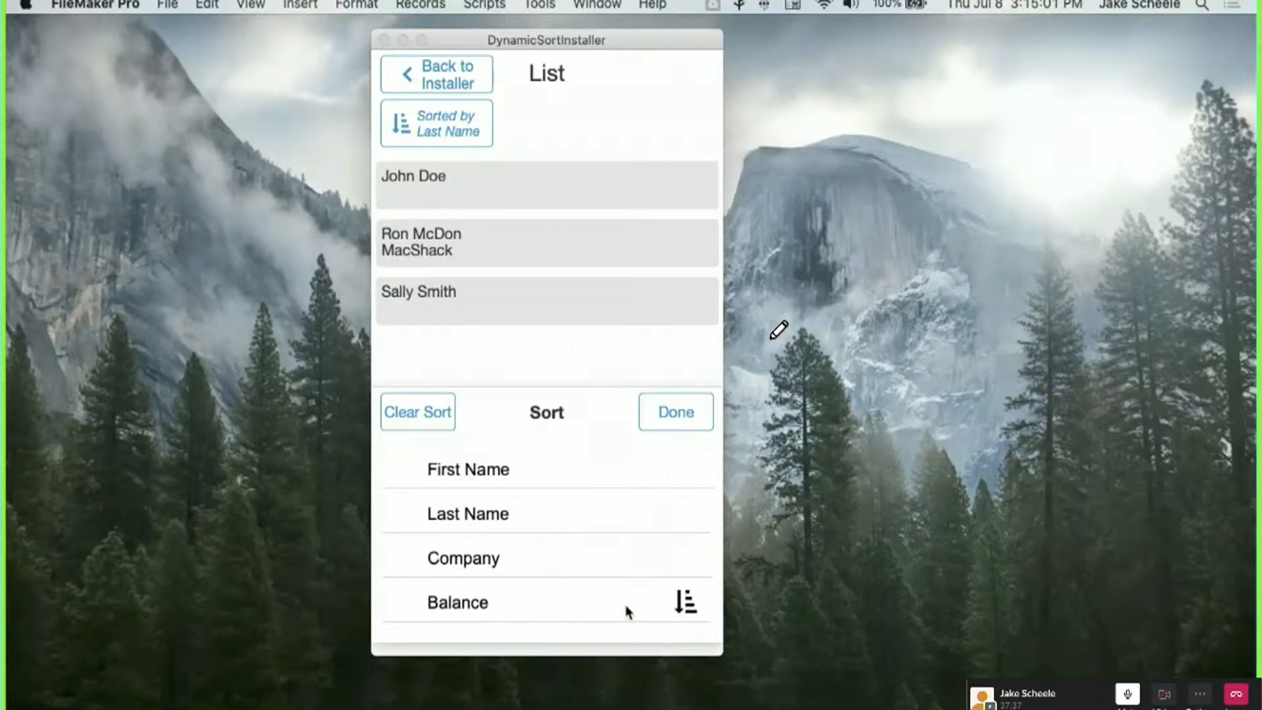
pyautogui.click(621, 602)
pyautogui.click(672, 412)
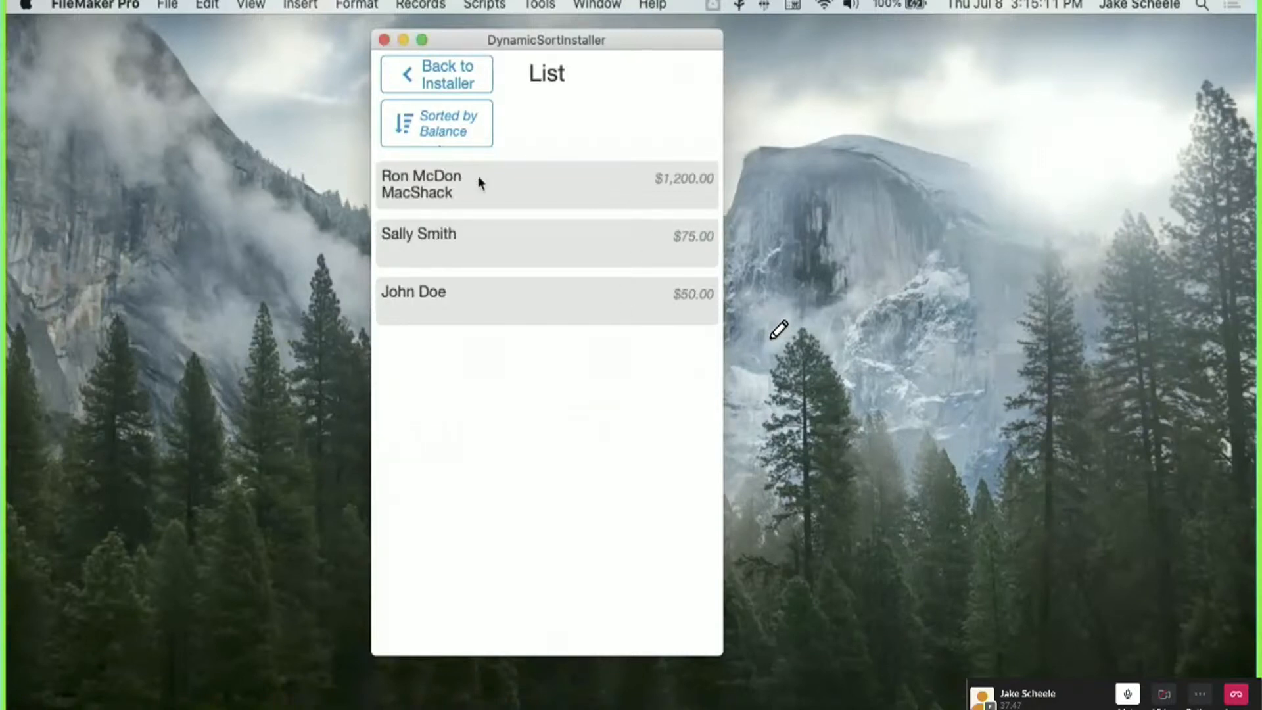
pyautogui.click(490, 305)
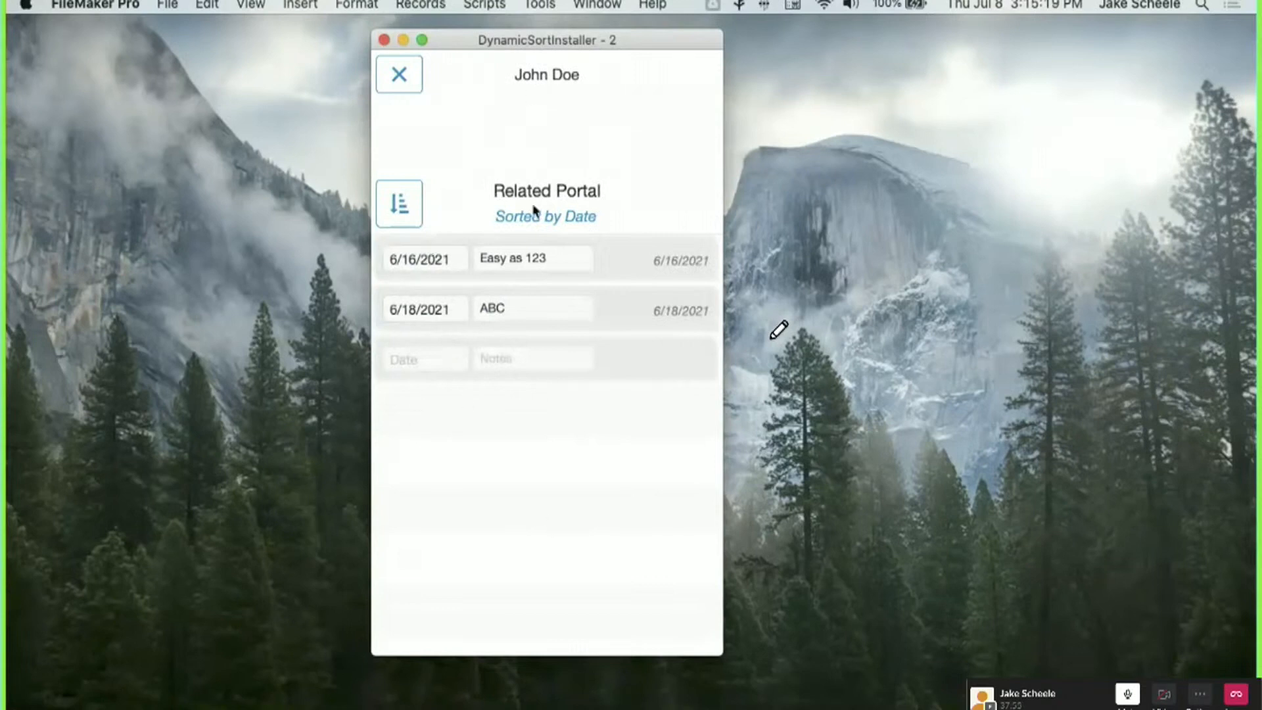
# Sort the related portal's notes by Date descending, then close the contact record.
pyautogui.click(399, 205)
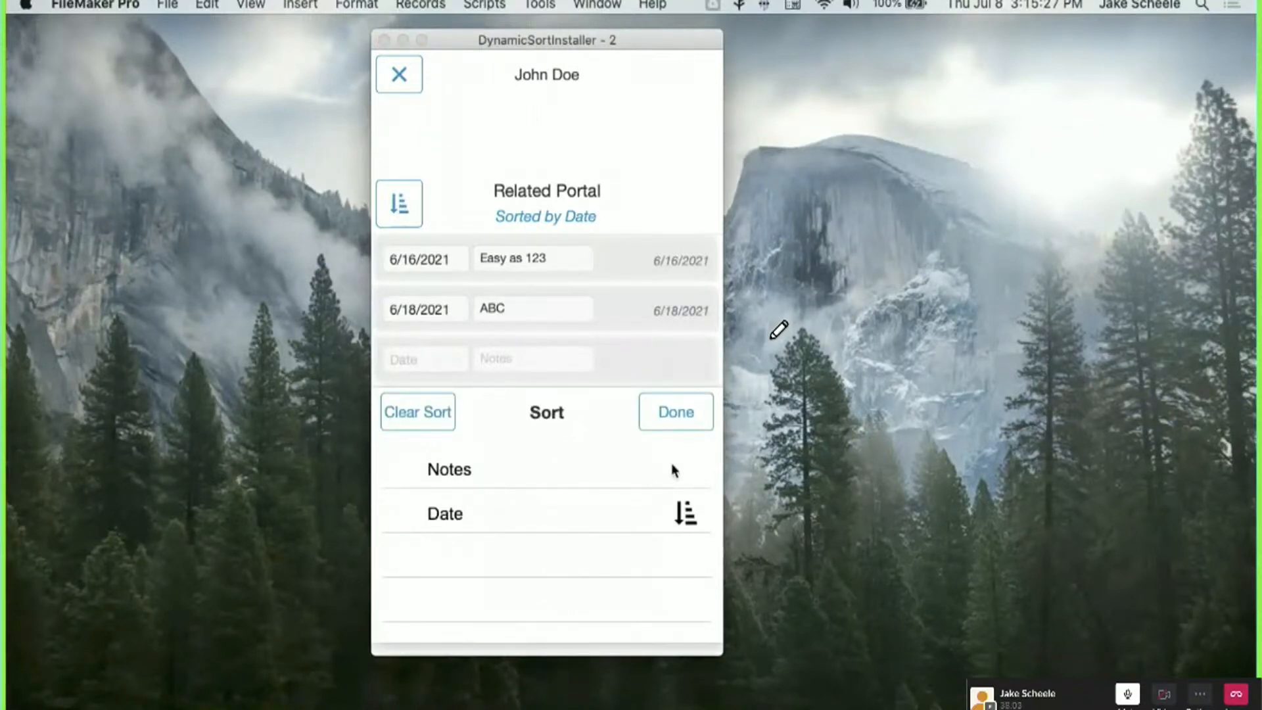
pyautogui.click(596, 519)
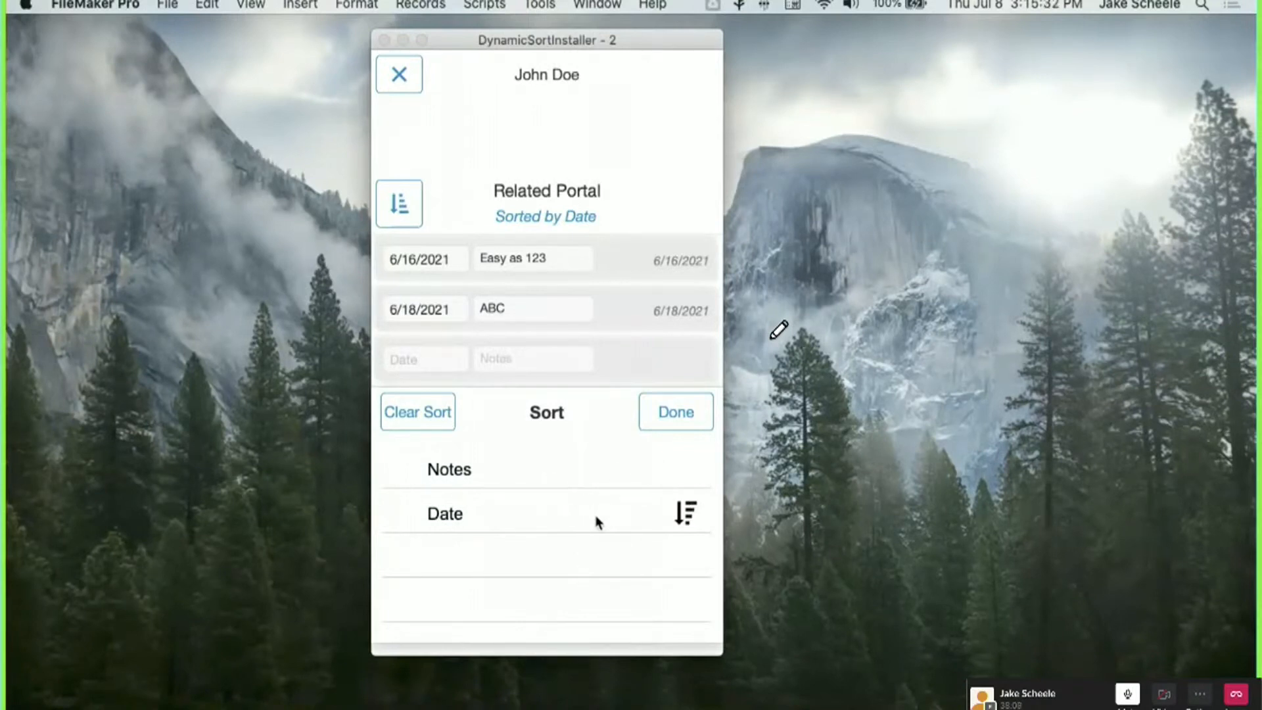
pyautogui.click(676, 412)
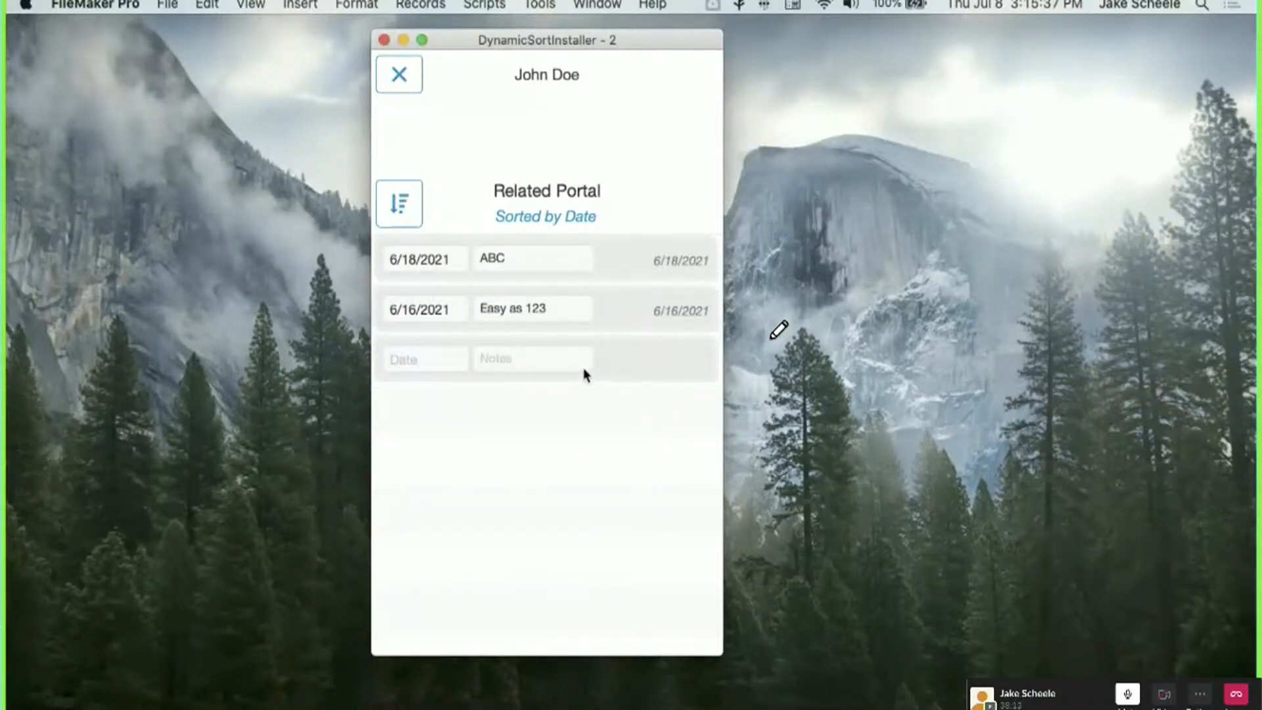
pyautogui.click(399, 76)
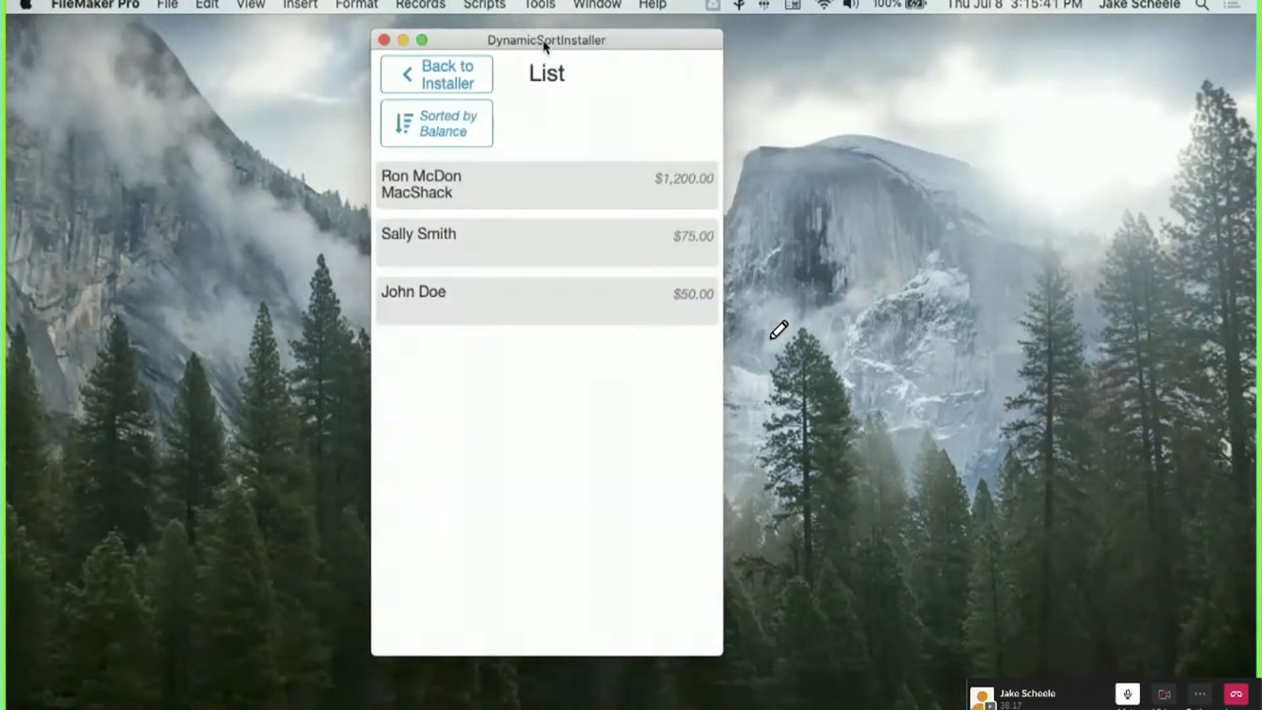
# Shift the DynamicSortInstaller window left and pull the QuickTime iPhone mirror in from the right.
pyautogui.moveTo(543, 41); pyautogui.dragTo(457, 37)
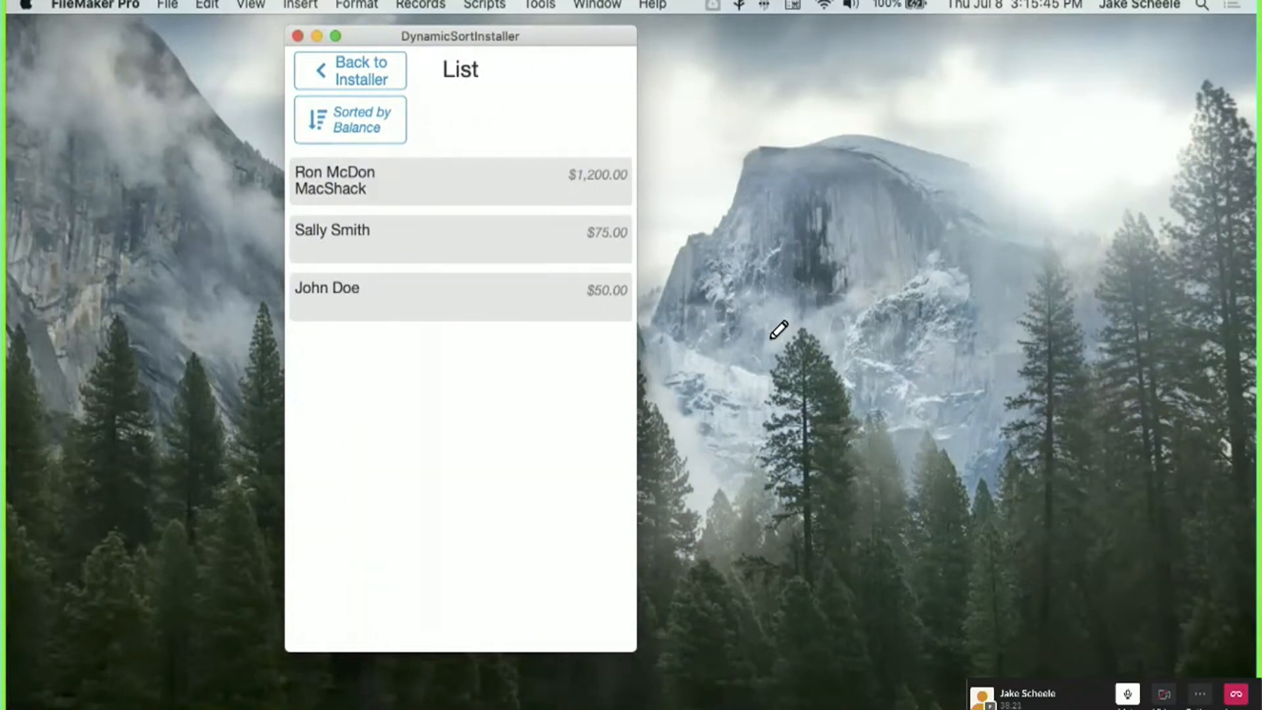
pyautogui.click(771, 338)
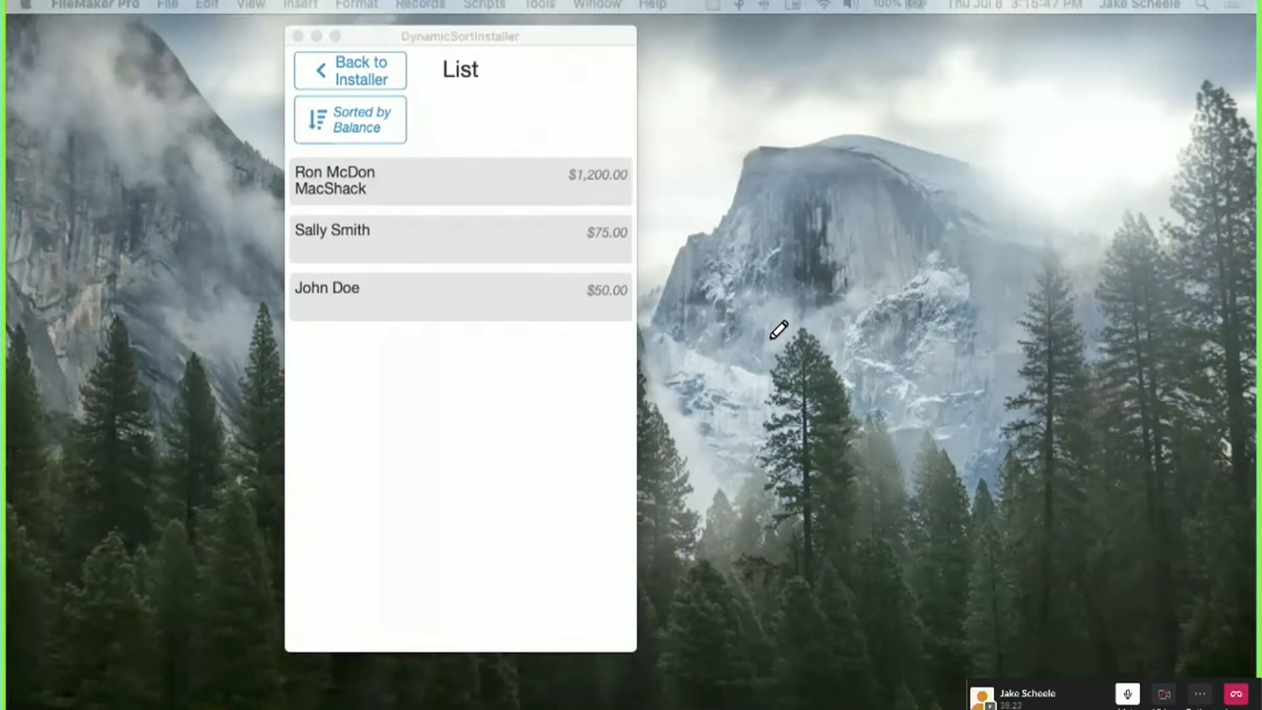
pyautogui.moveTo(1261, 48); pyautogui.dragTo(1019, 58)
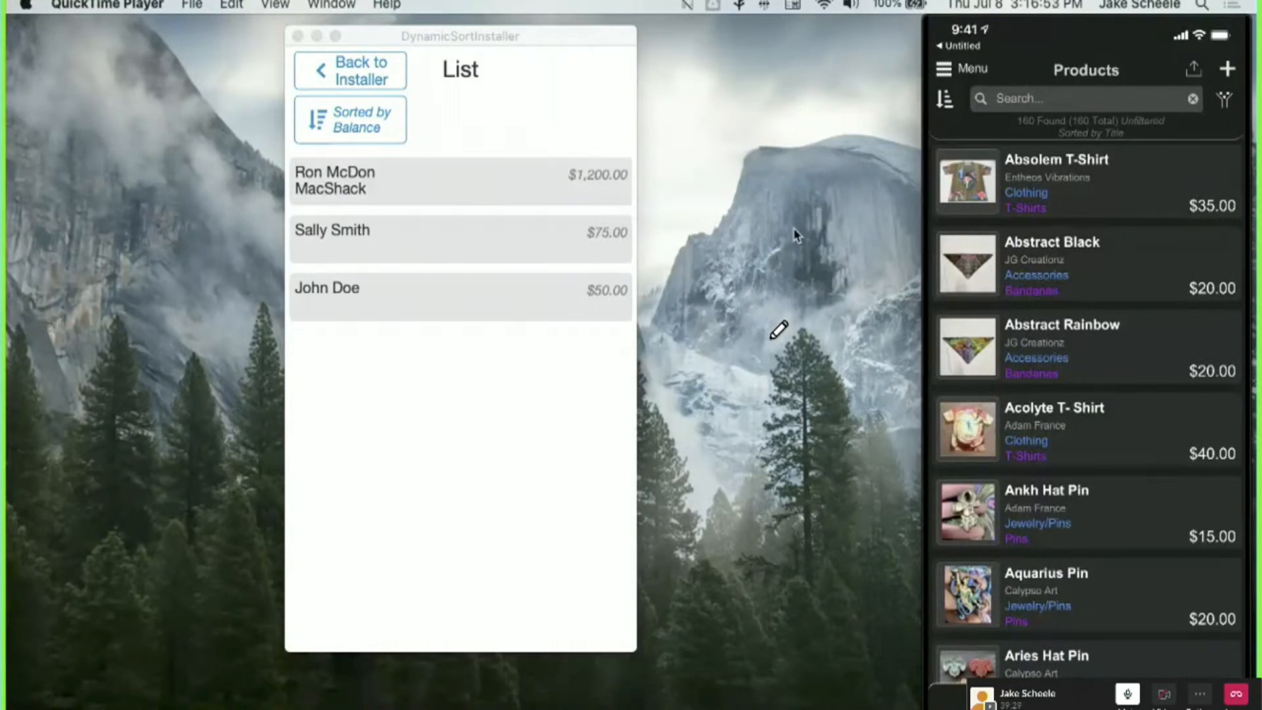
# Sort the demo contacts by Last Name descending, then reopen and close the sort panel.
pyautogui.click(370, 225)
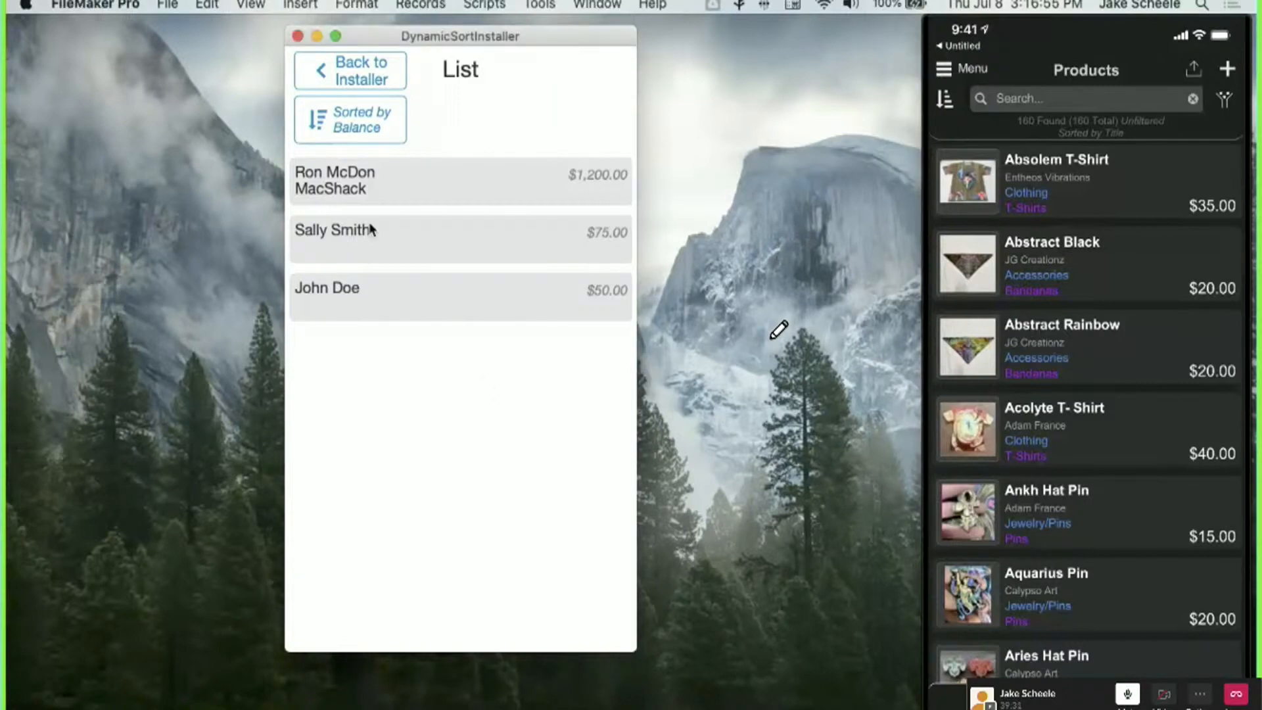
pyautogui.click(360, 126)
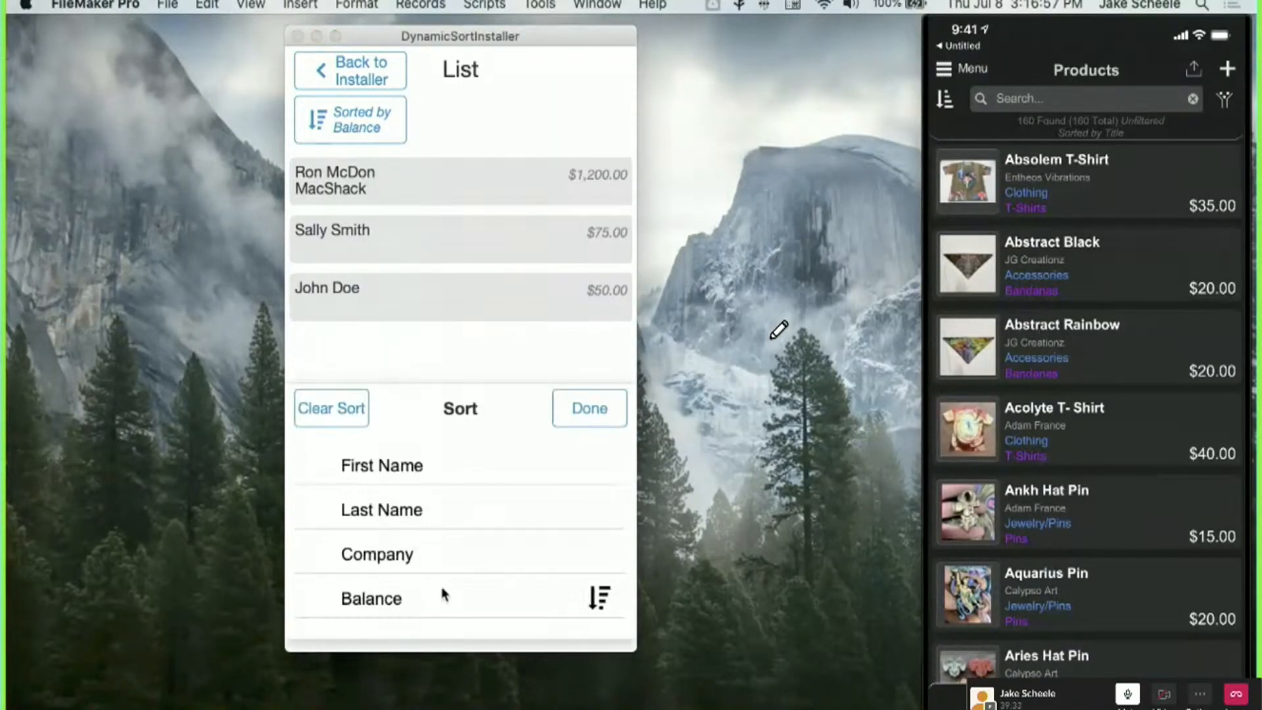
pyautogui.click(428, 552)
pyautogui.click(409, 507)
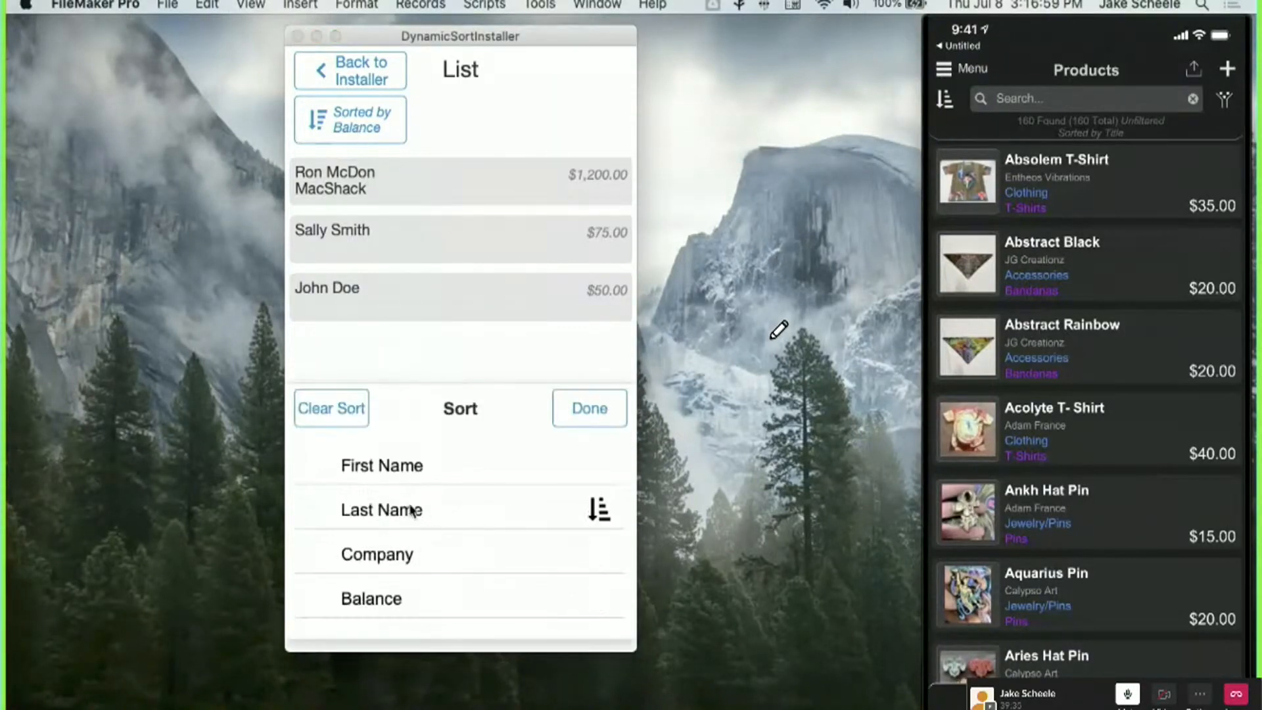
pyautogui.click(411, 510)
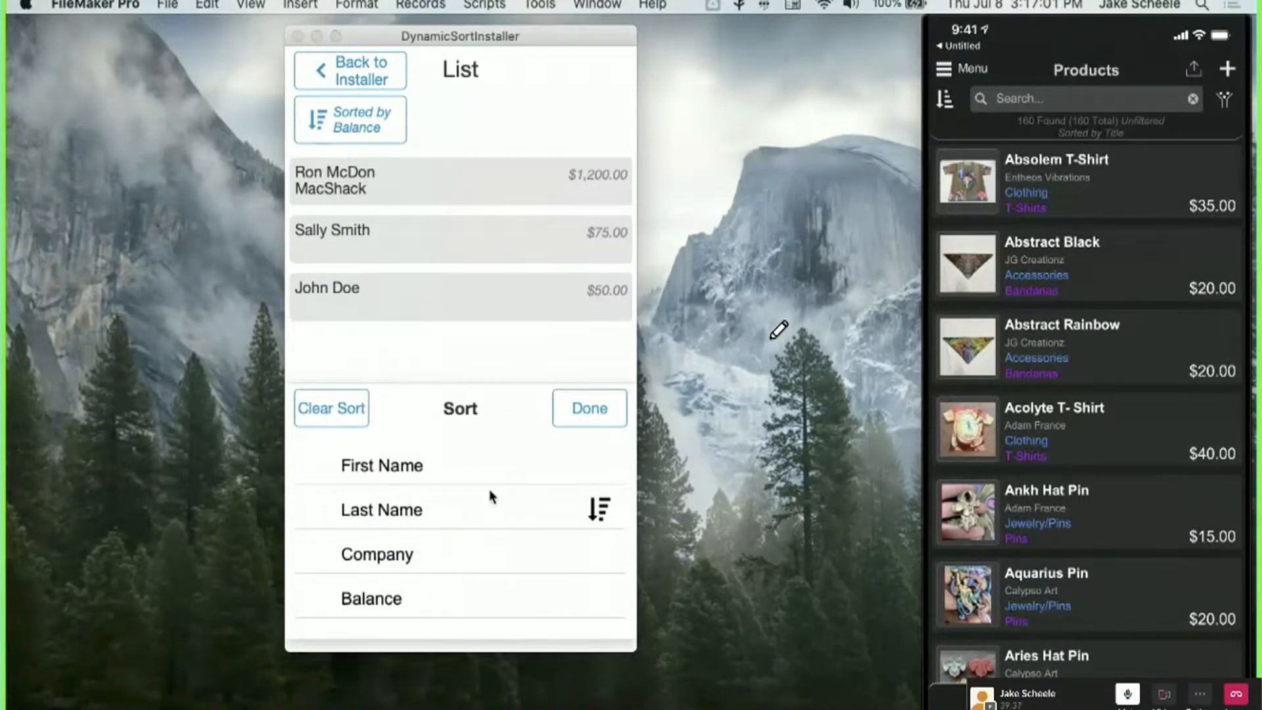
pyautogui.click(570, 407)
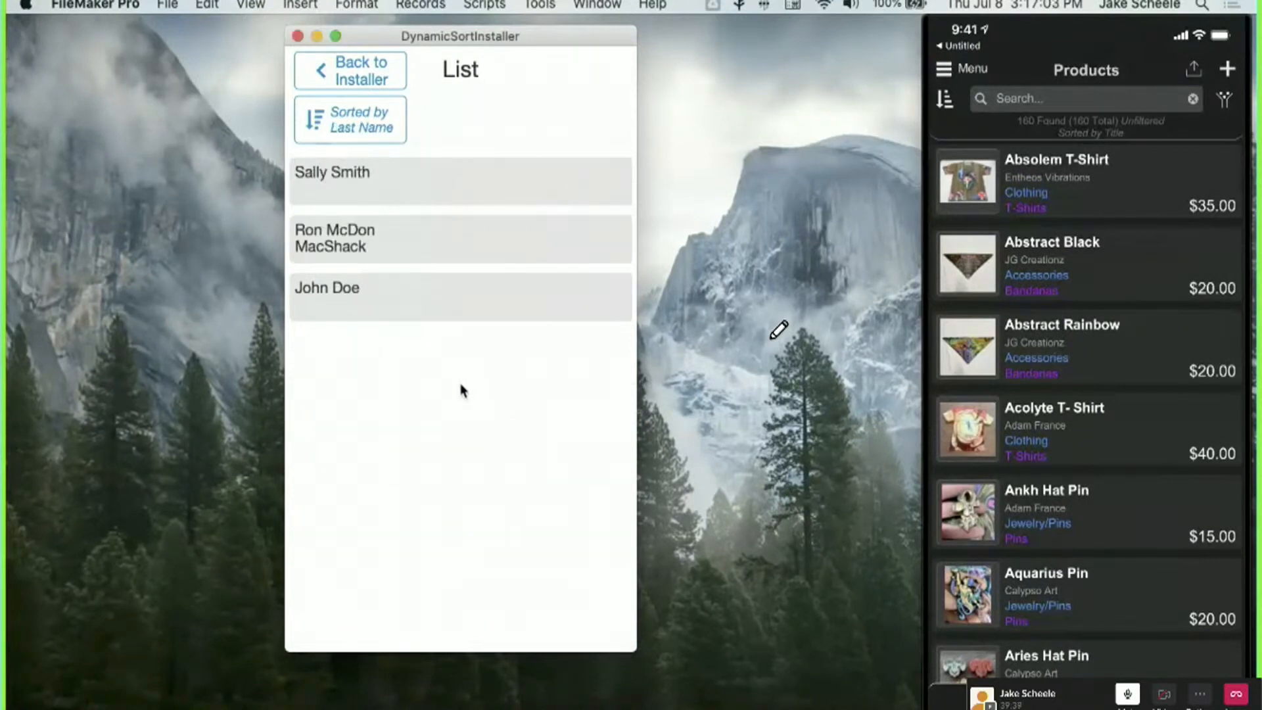
pyautogui.click(357, 127)
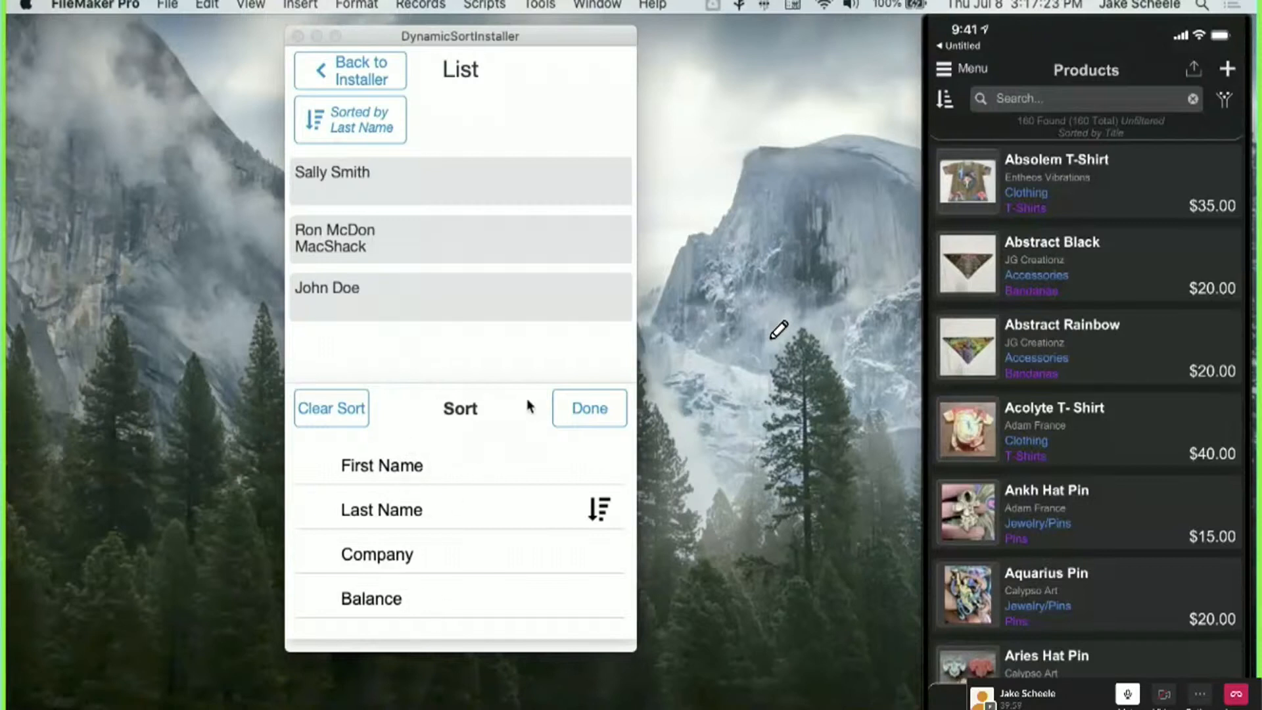
pyautogui.click(570, 407)
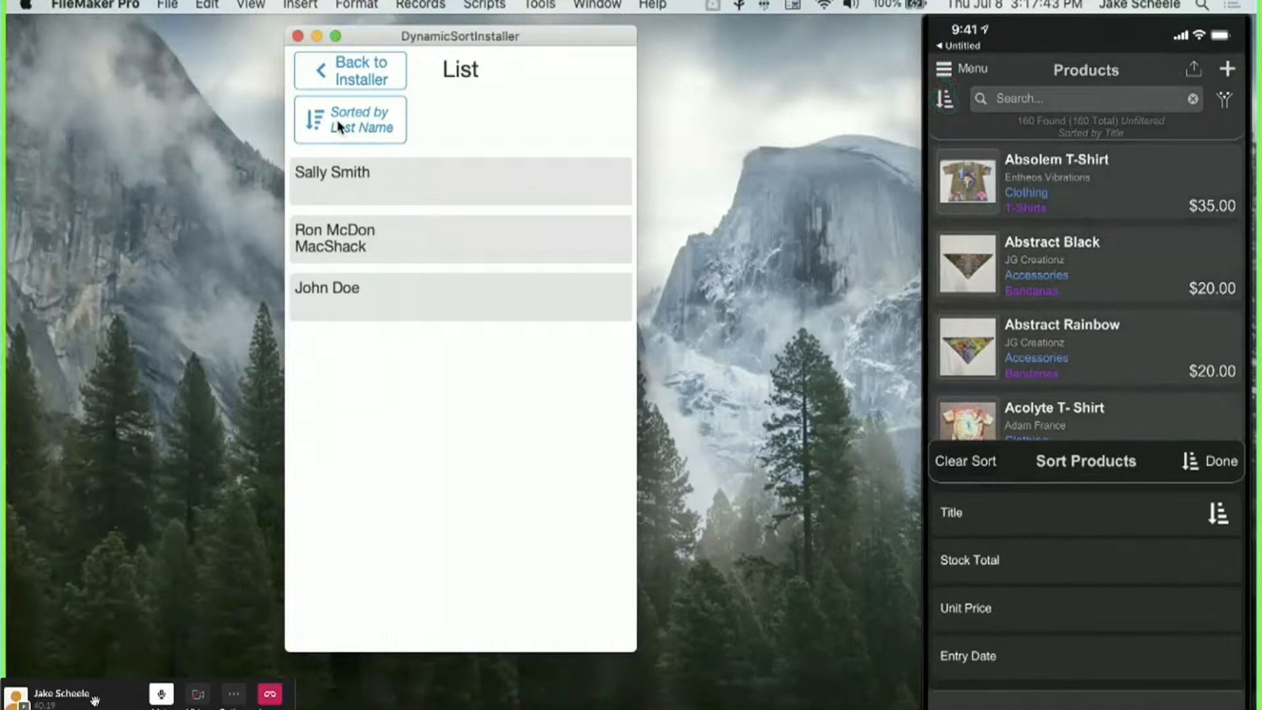
# On the mirrored iPhone's Sort Products sheet, apply Clear Sort and confirm with Done.
pyautogui.moveTo(93, 701)
pyautogui.mouseDown()
pyautogui.moveTo(1058, 702)
pyautogui.moveTo(92, 702)
pyautogui.mouseUp()
pyautogui.moveTo(946, 100); pyautogui.dragTo(954, 94)
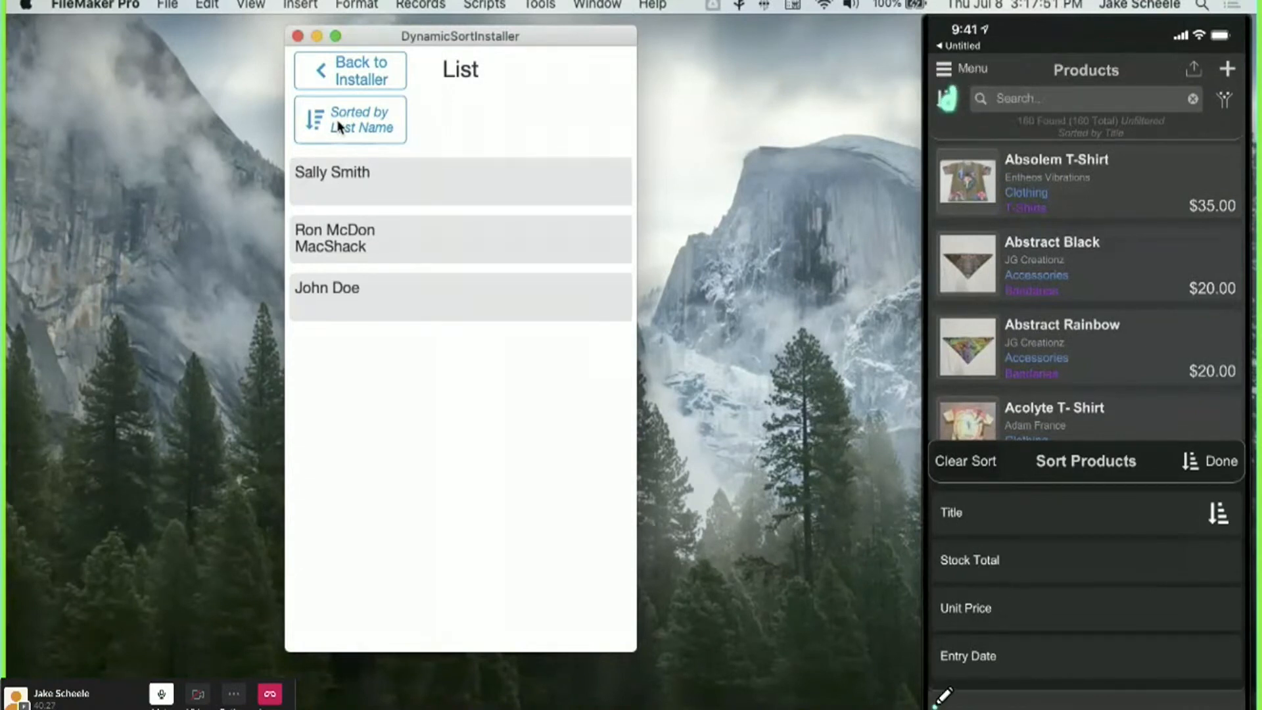
pyautogui.moveTo(1030, 704)
pyautogui.mouseDown()
pyautogui.moveTo(969, 611)
pyautogui.moveTo(1040, 559)
pyautogui.mouseUp()
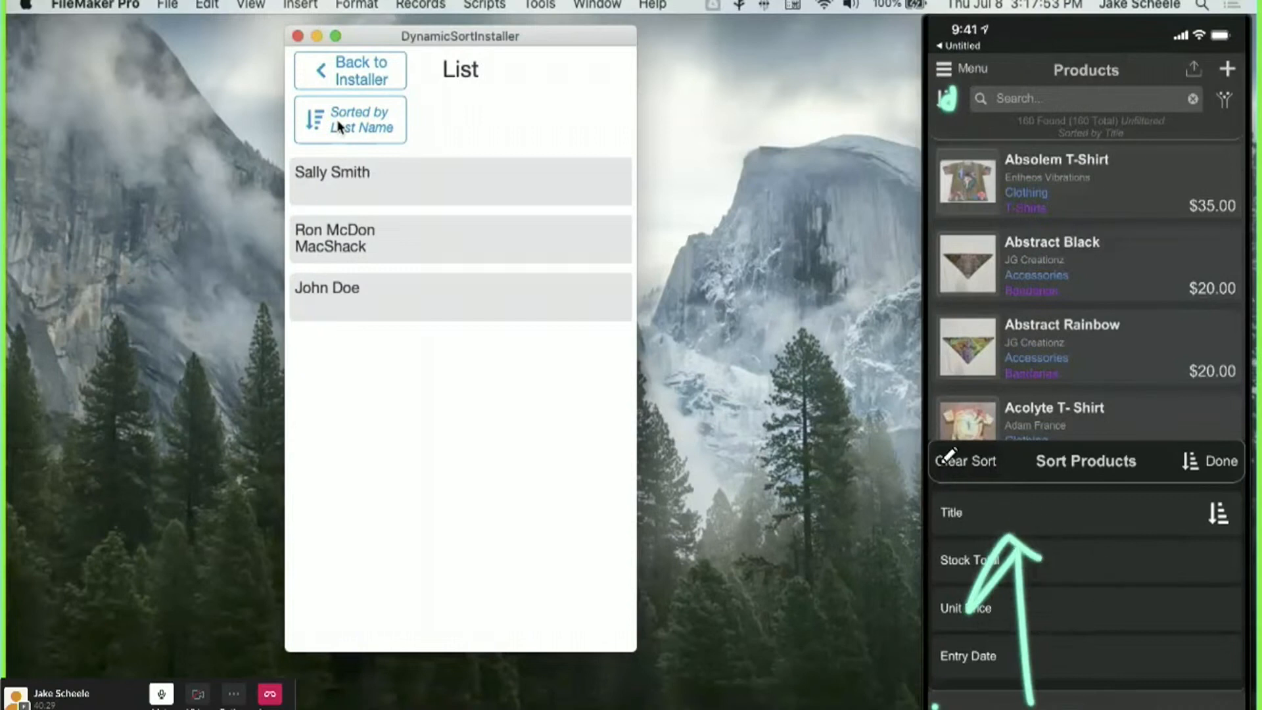
pyautogui.moveTo(940, 451)
pyautogui.mouseDown()
pyautogui.moveTo(1130, 433)
pyautogui.moveTo(1244, 441)
pyautogui.moveTo(1250, 705)
pyautogui.moveTo(958, 708)
pyautogui.moveTo(879, 665)
pyautogui.moveTo(911, 481)
pyautogui.moveTo(943, 445)
pyautogui.mouseUp()
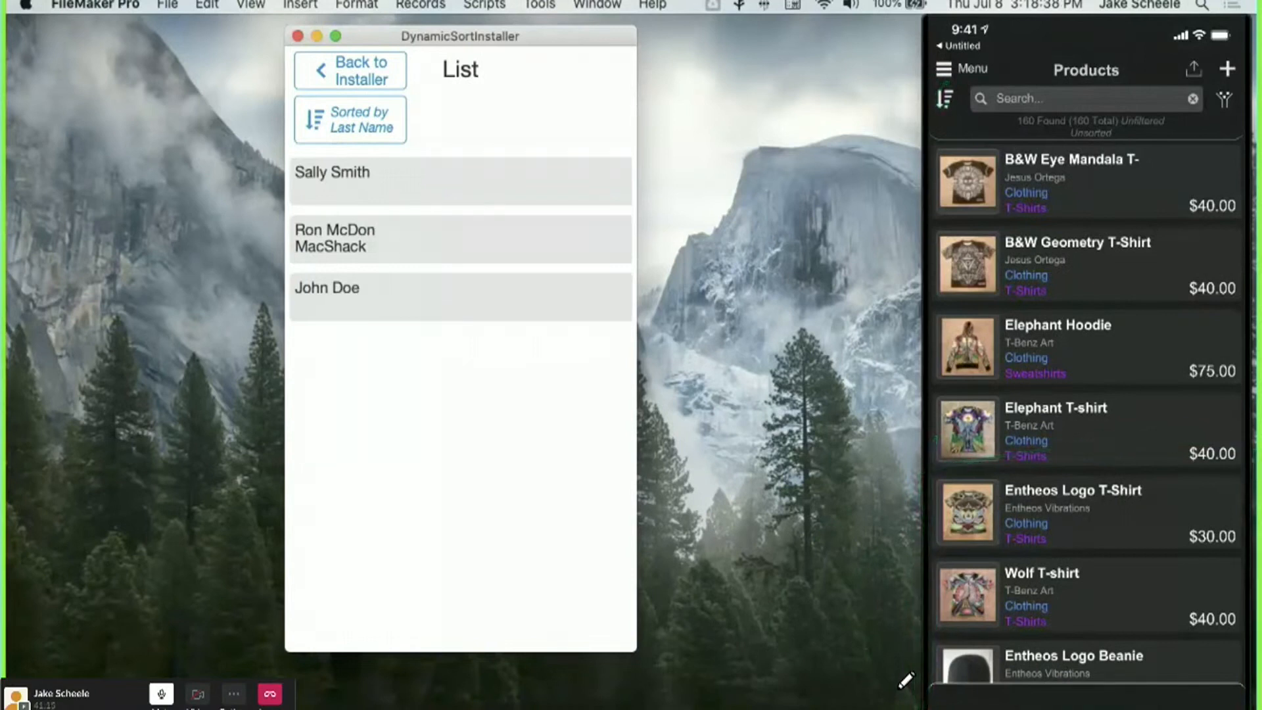
pyautogui.click(1082, 99)
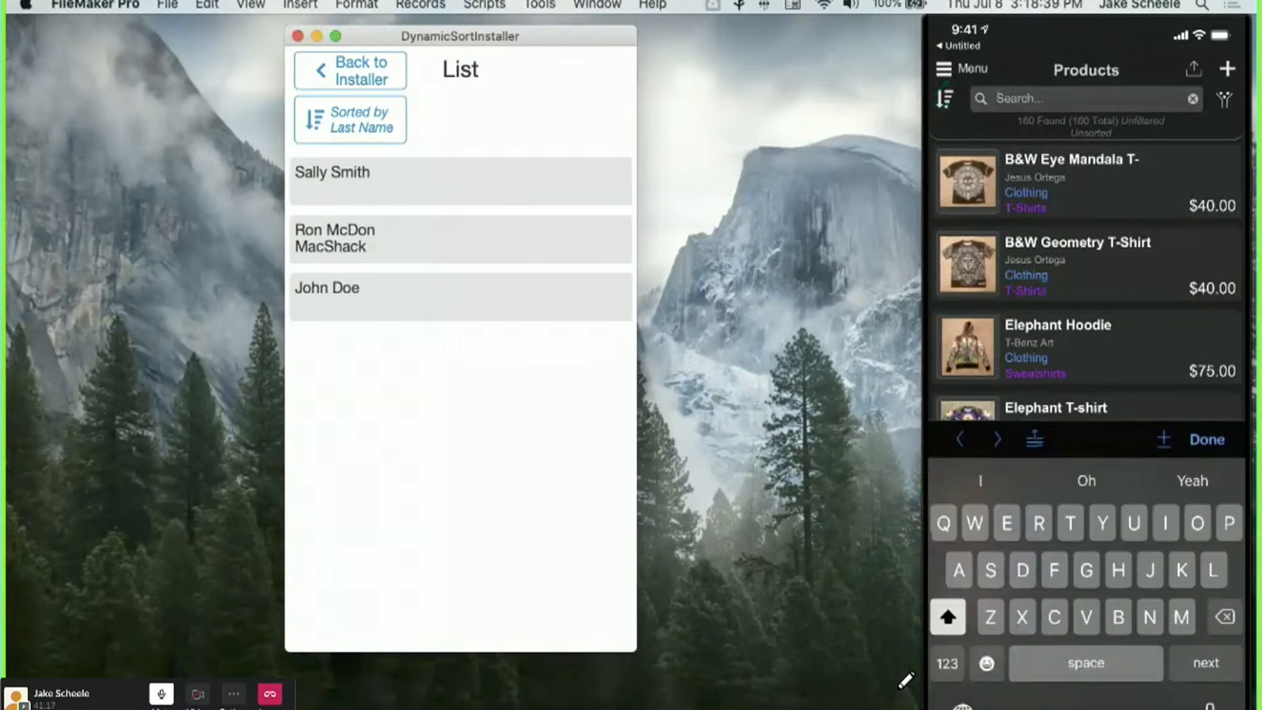
pyautogui.click(1206, 410)
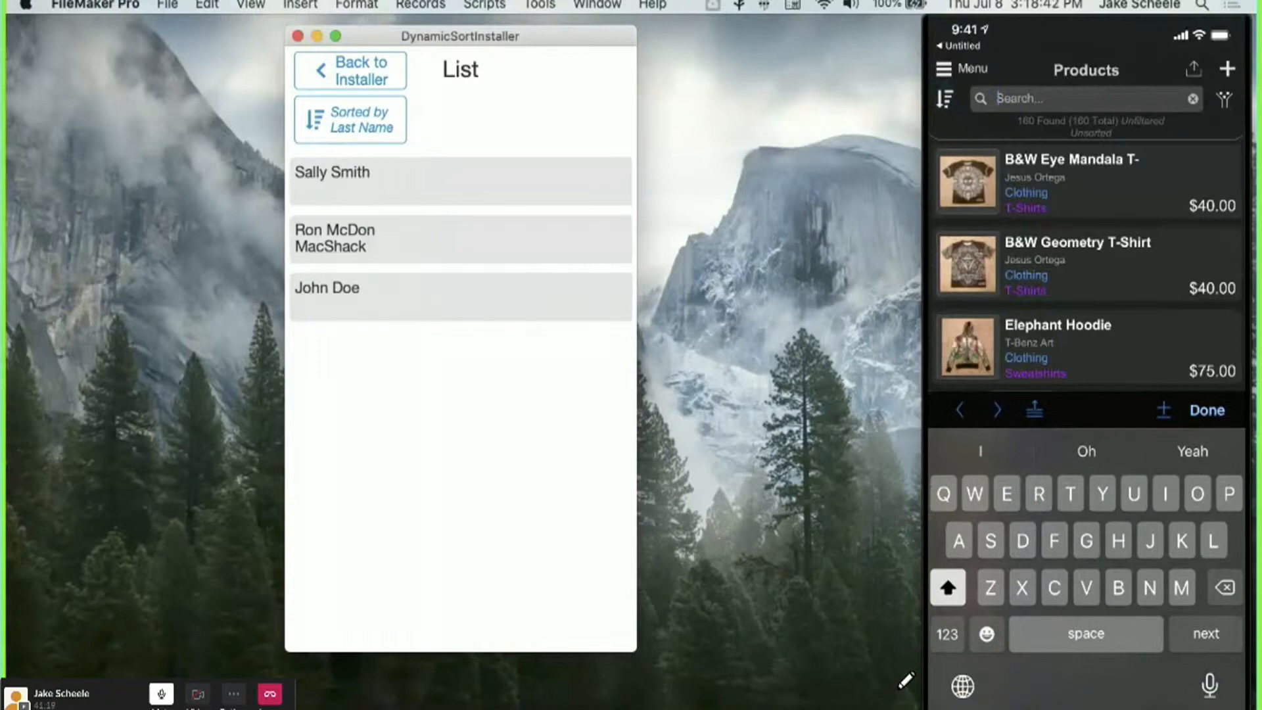
pyautogui.click(945, 99)
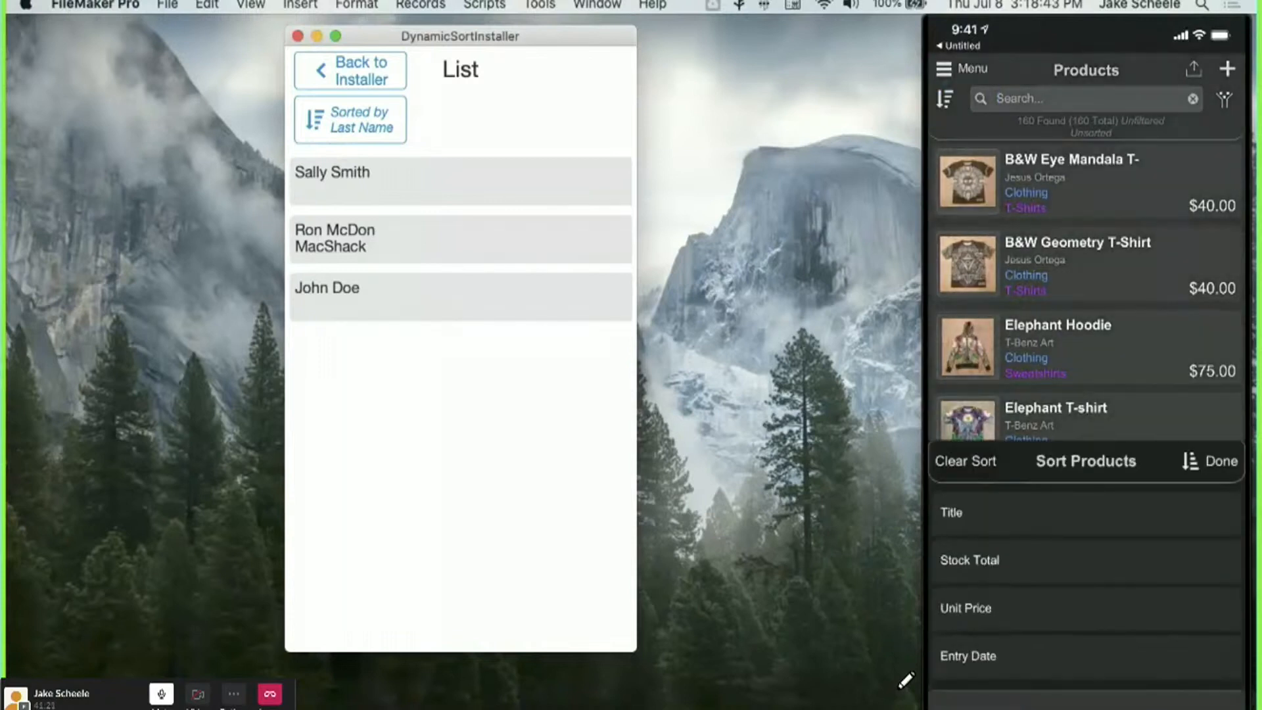
pyautogui.click(1218, 460)
pyautogui.click(1211, 461)
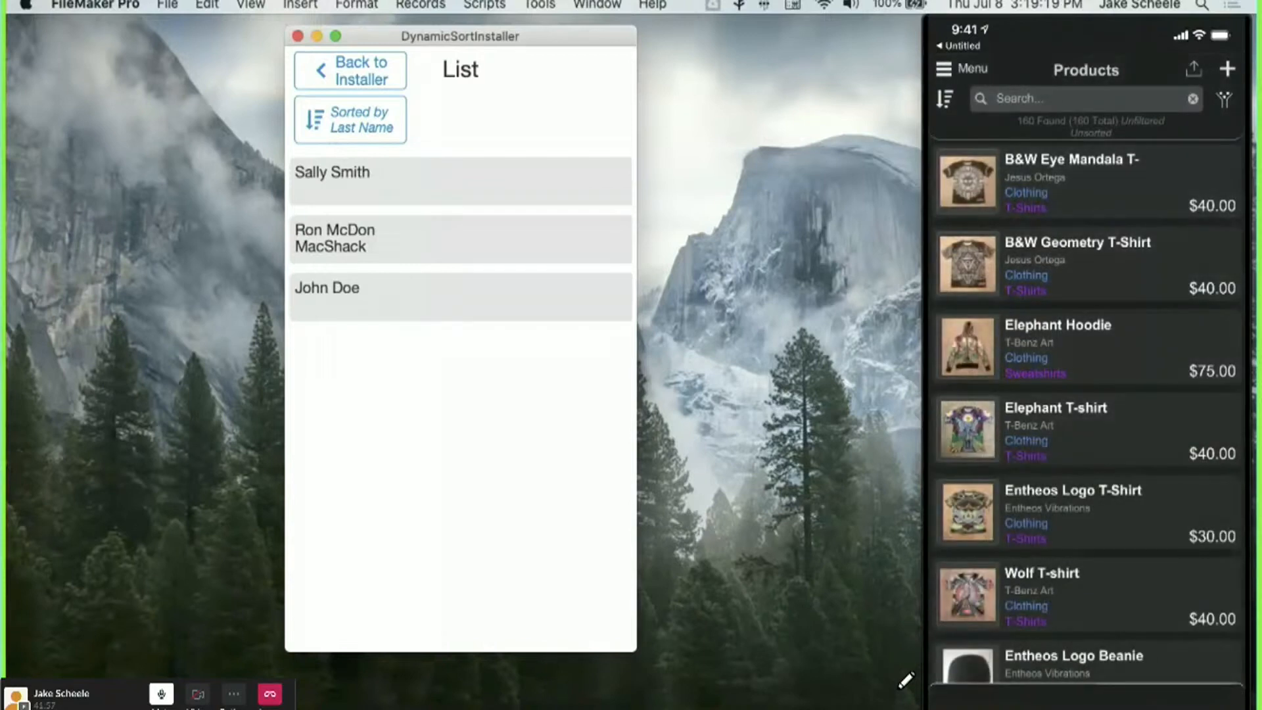
pyautogui.click(1078, 182)
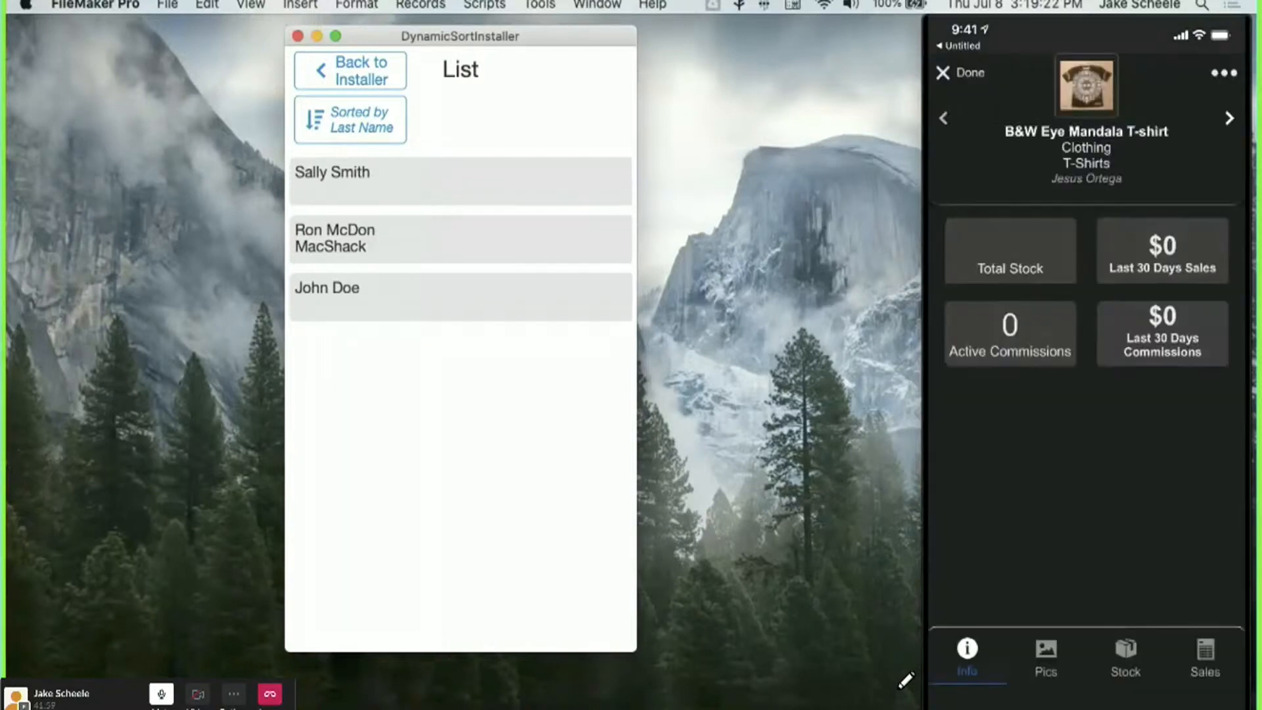
pyautogui.click(961, 73)
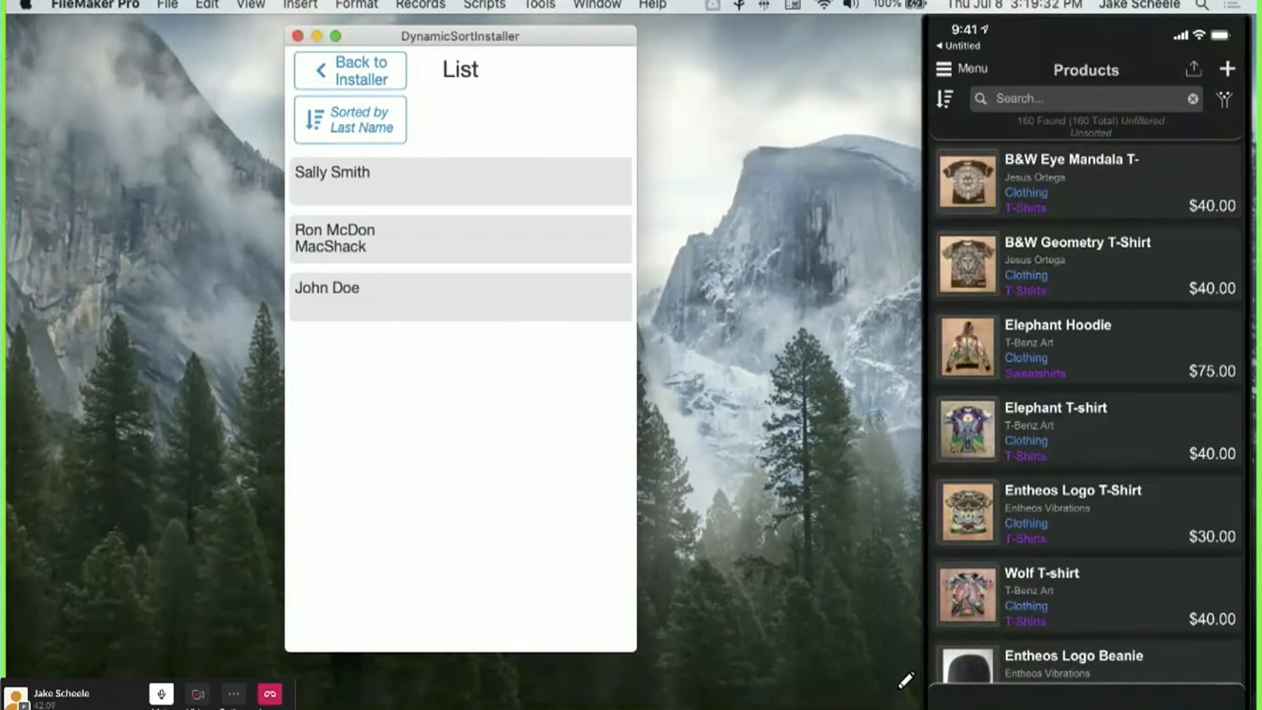
# In FileMaker Pro Advanced's Script Workspace, find and open the 'Open Sort ( json object )' script.
pyautogui.press('super+Tab')
pyautogui.press('shift+super+s')
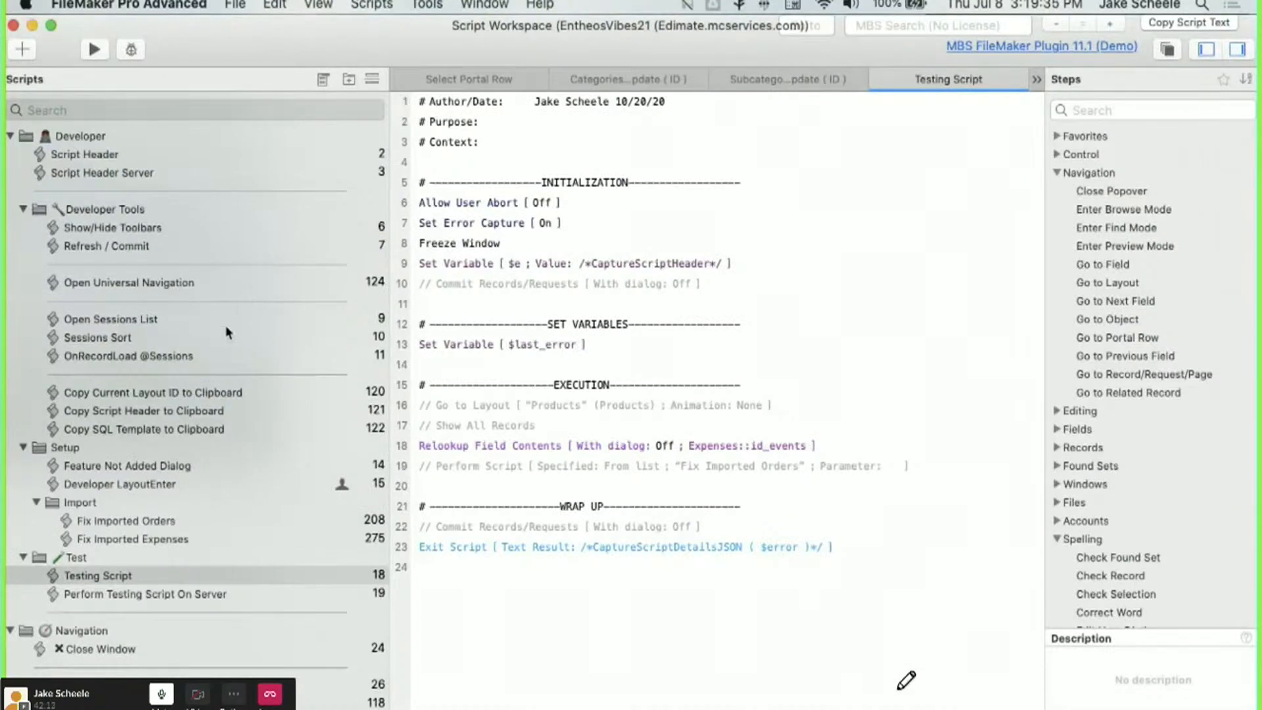
pyautogui.click(121, 110)
pyautogui.write('open sort')
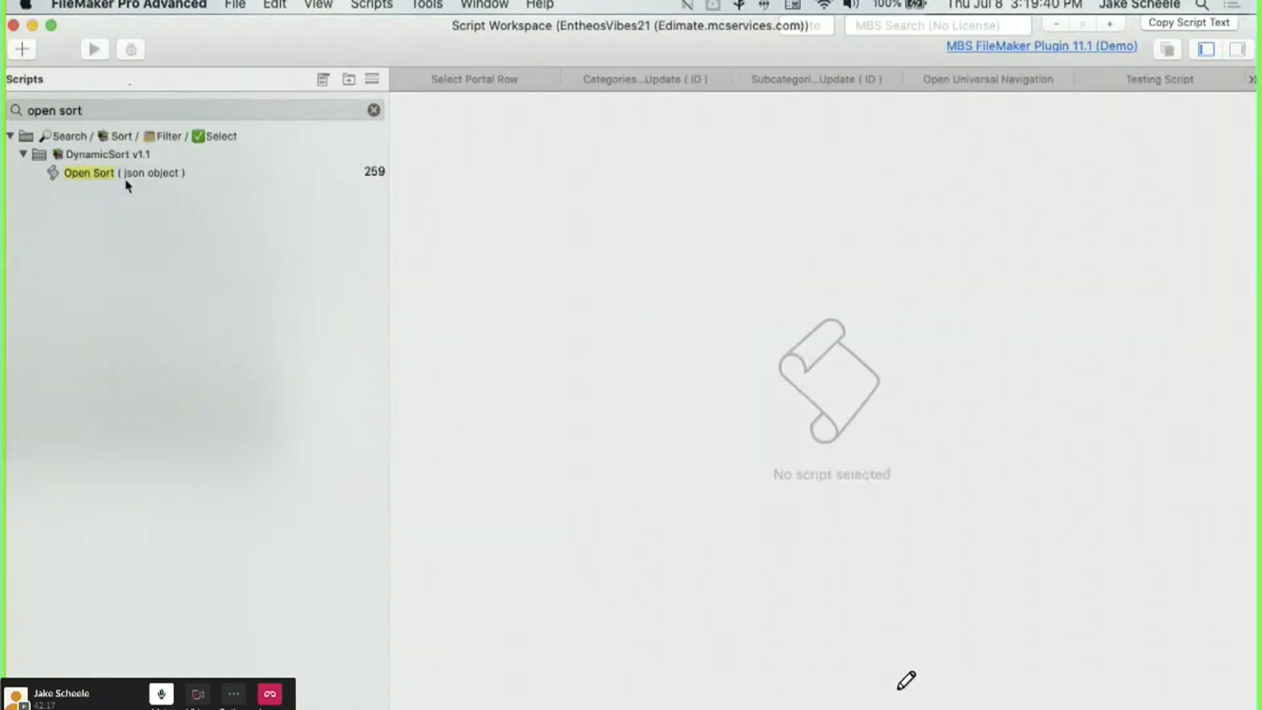
pyautogui.click(124, 174)
pyautogui.scroll(-10, 519, 367)
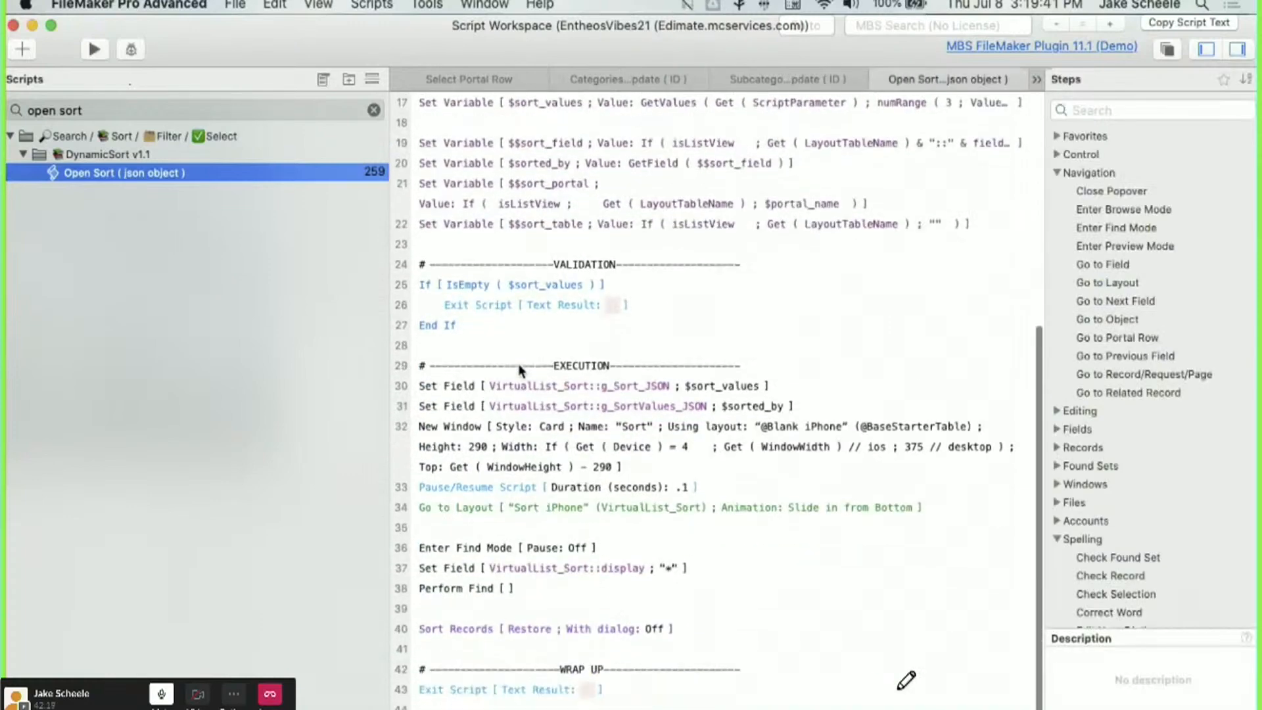
# Inspect the New Window step's card layout settings and cancel without changes.
pyautogui.doubleClick(468, 432)
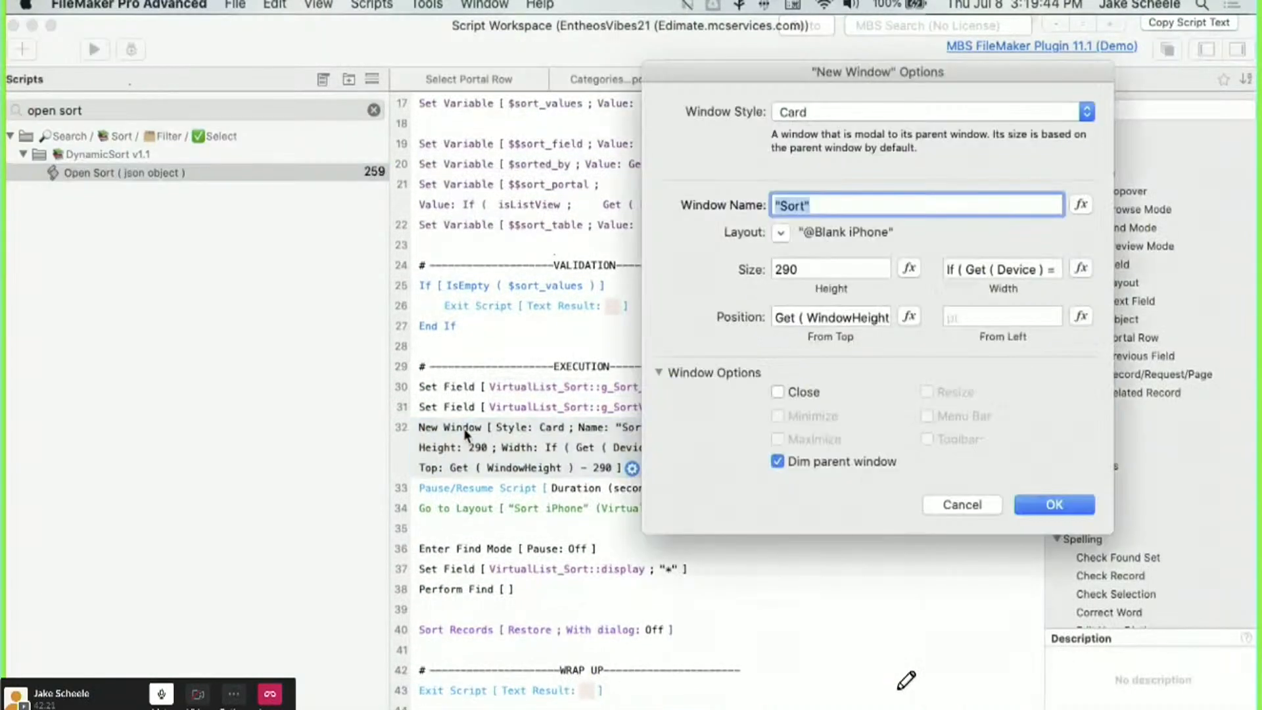
pyautogui.click(782, 234)
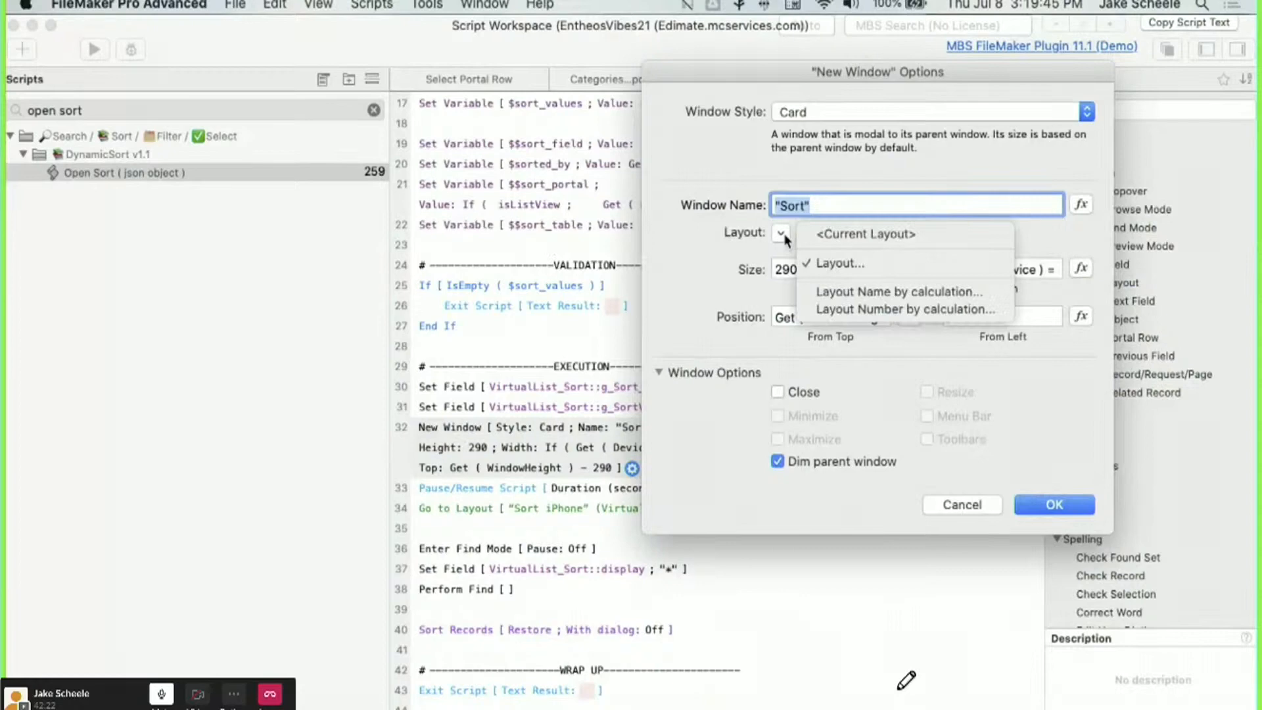
pyautogui.click(822, 261)
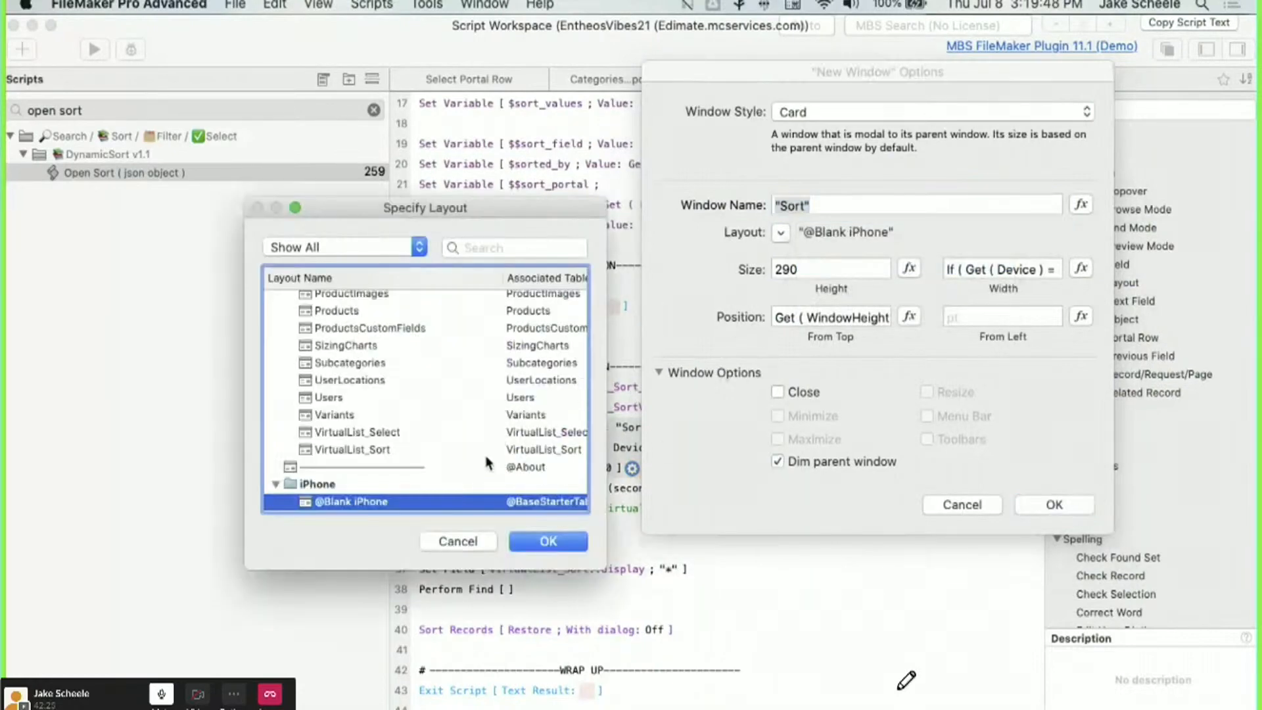
pyautogui.click(458, 542)
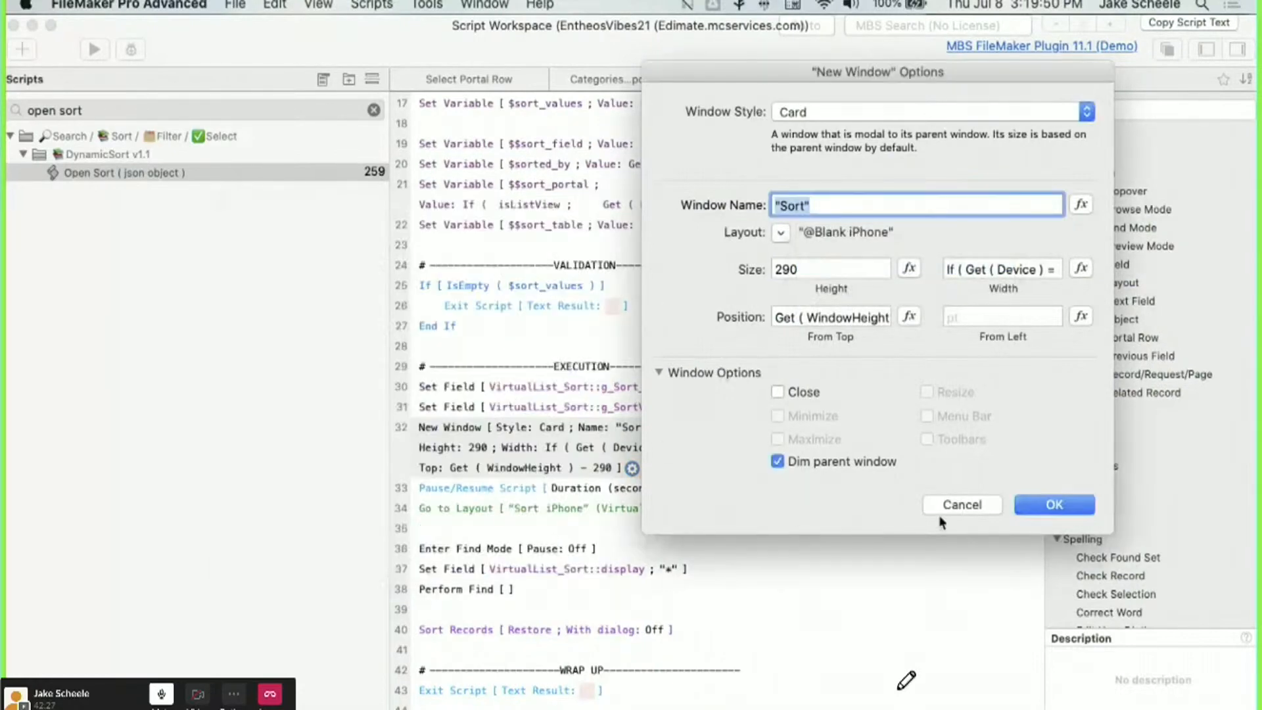
pyautogui.click(962, 504)
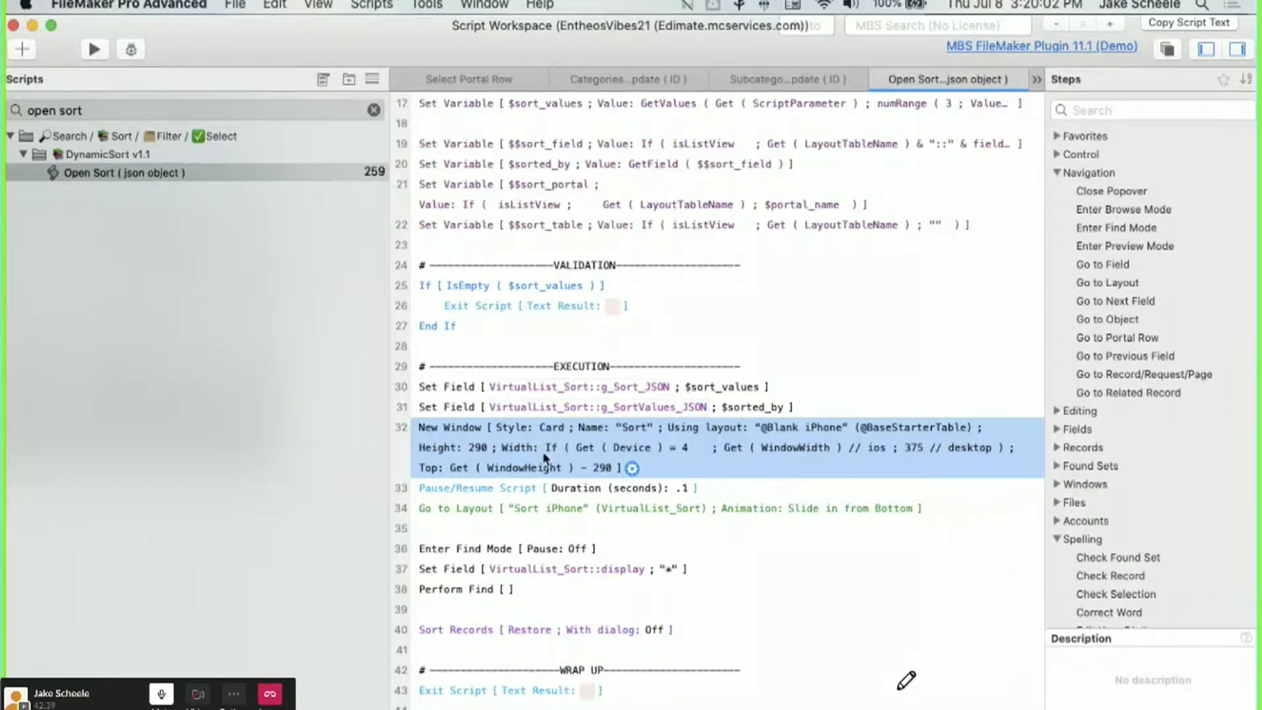
# Review the pause and slide-in layout steps, then search scripts for 'close window'.
pyautogui.click(516, 491)
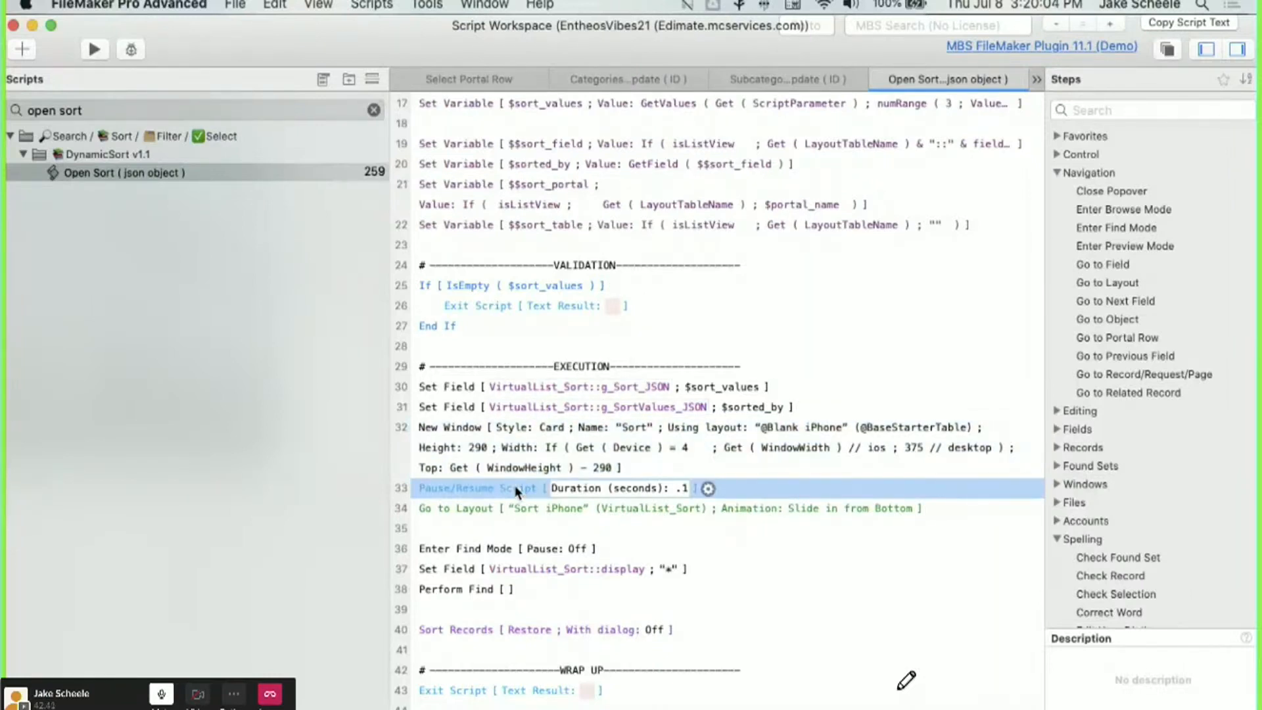
pyautogui.click(494, 510)
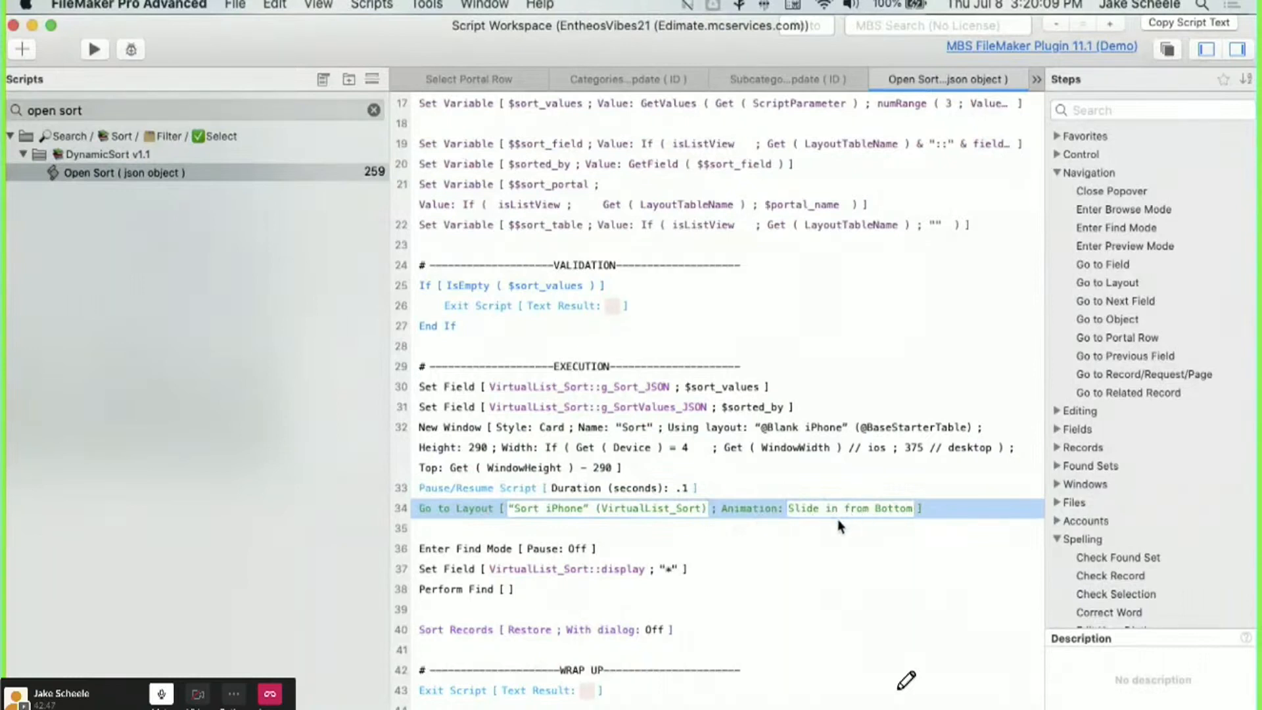
pyautogui.click(377, 112)
pyautogui.write('close window')
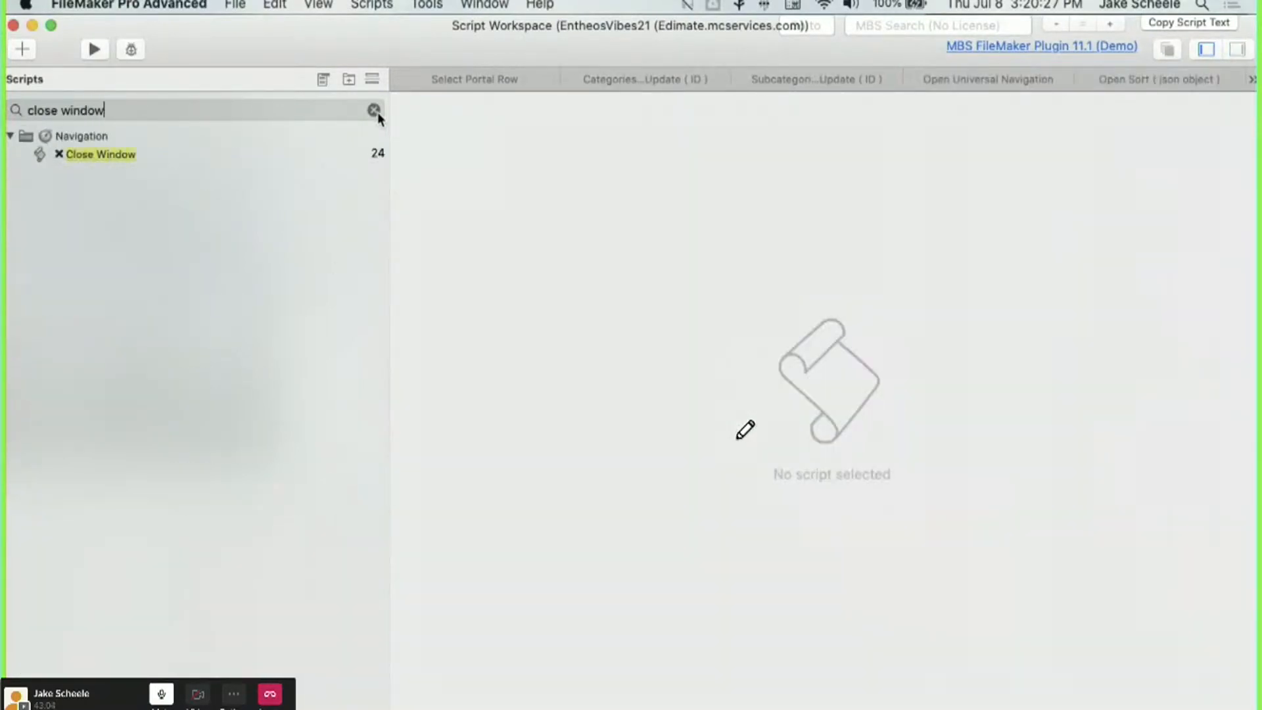
# Open the Close Window script and review its If $animation = 1 and slide-out layout steps.
pyautogui.click(180, 151)
pyautogui.scroll(-3, 688, 320)
pyautogui.scroll(2, 688, 319)
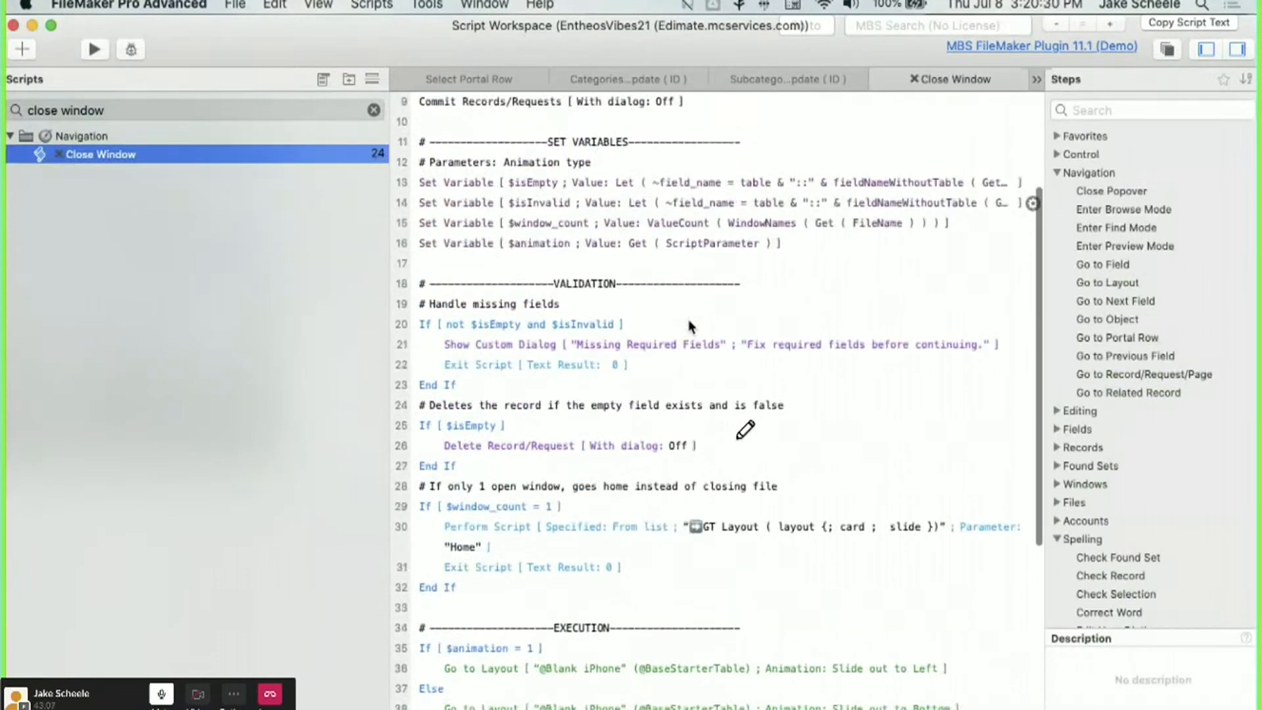
pyautogui.scroll(-5, 687, 319)
pyautogui.click(428, 439)
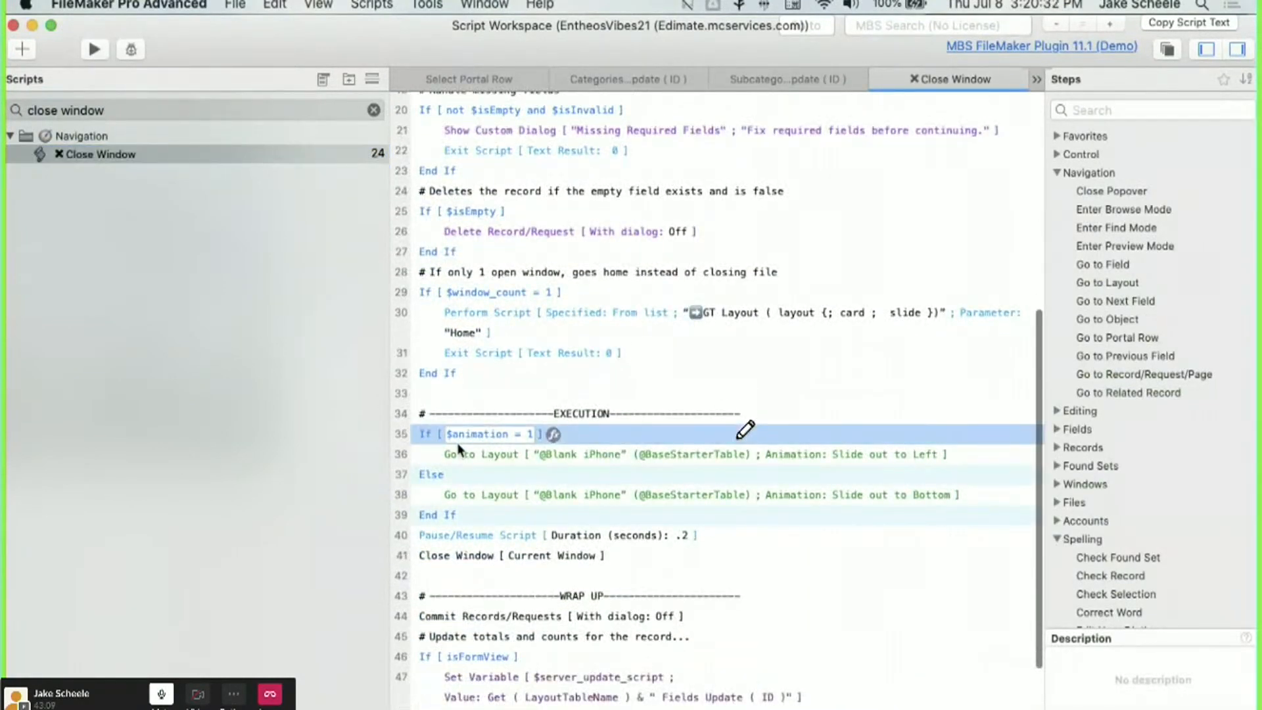
pyautogui.click(499, 460)
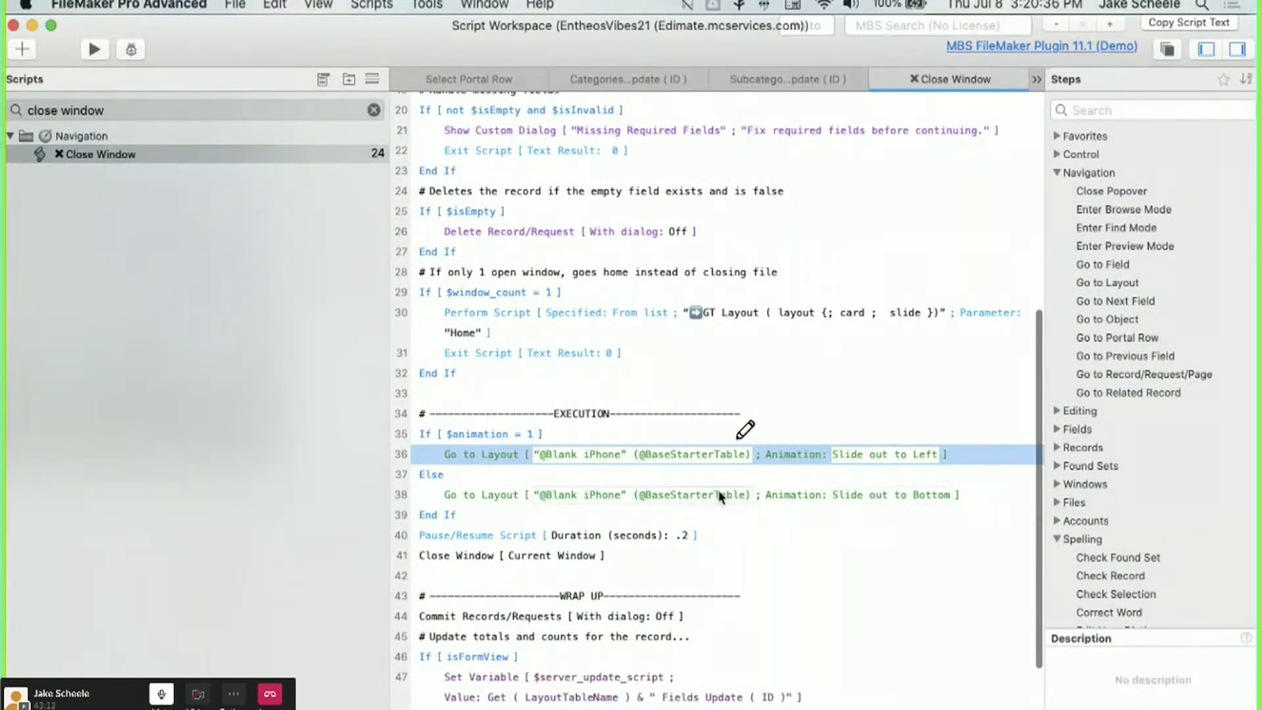
pyautogui.click(488, 498)
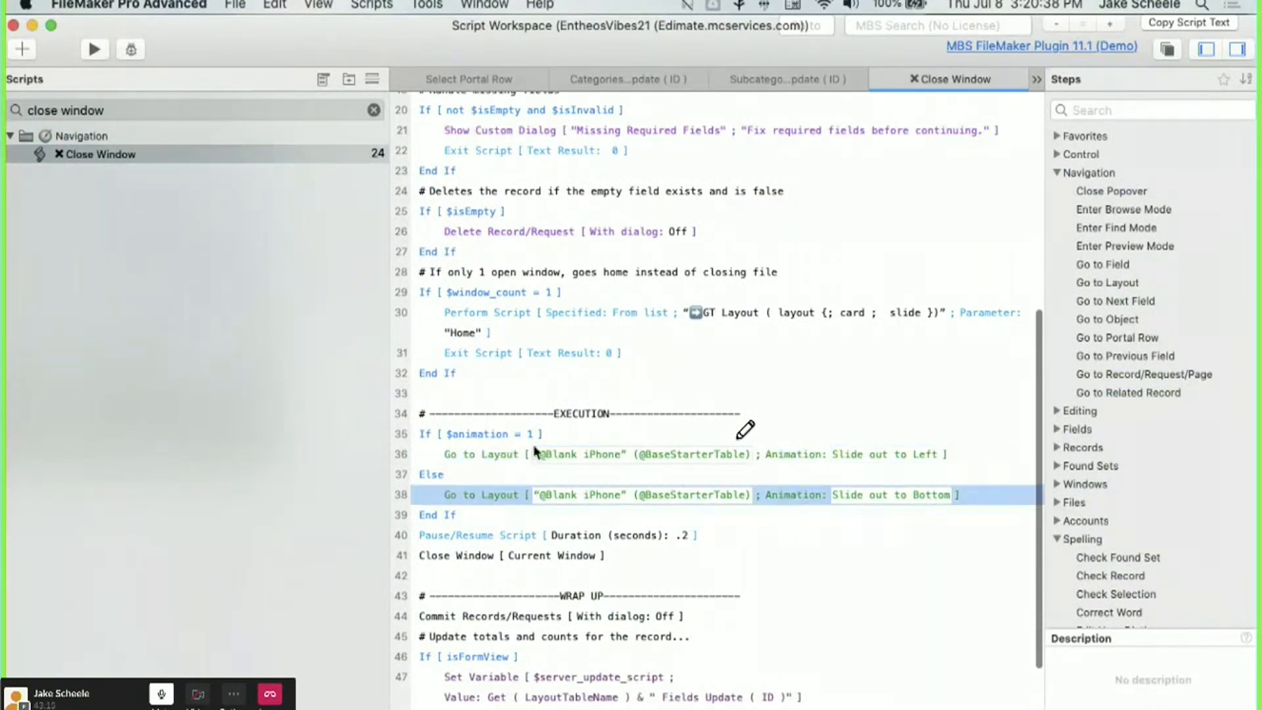
# Check the pause and Close Window steps, then close the Script Workspace.
pyautogui.scroll(-3, 534, 487)
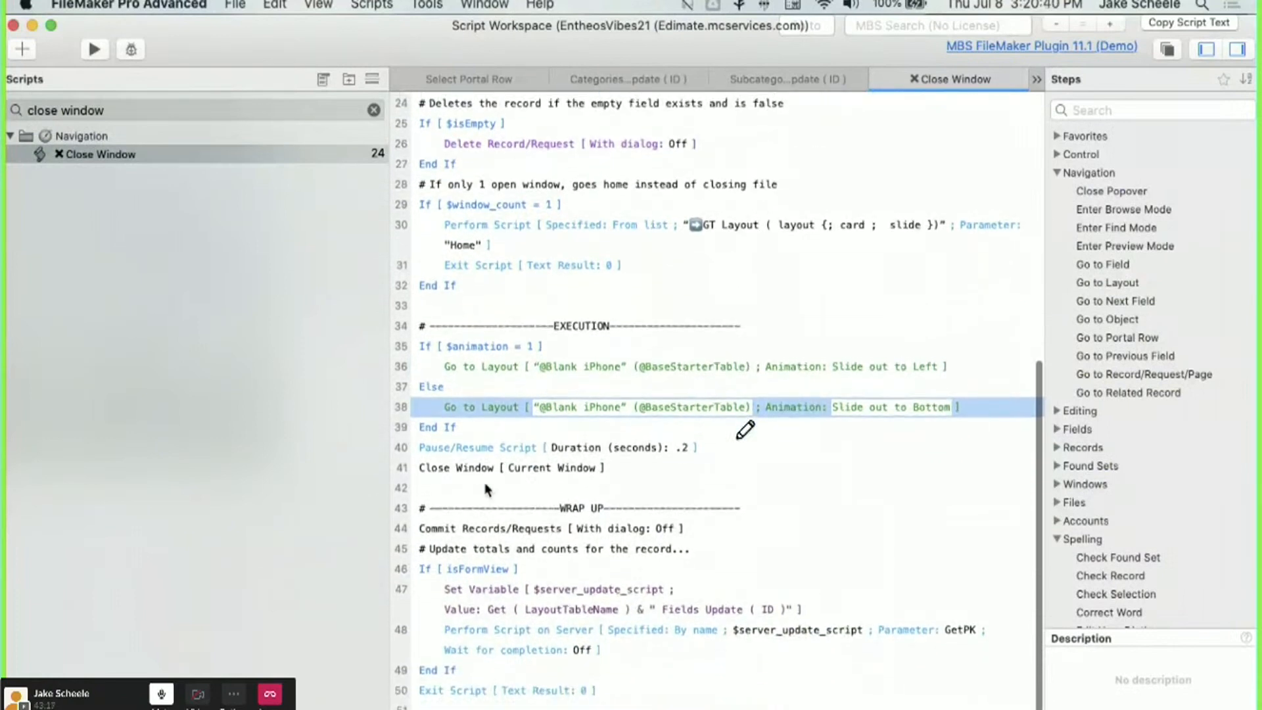
pyautogui.click(467, 448)
pyautogui.click(470, 470)
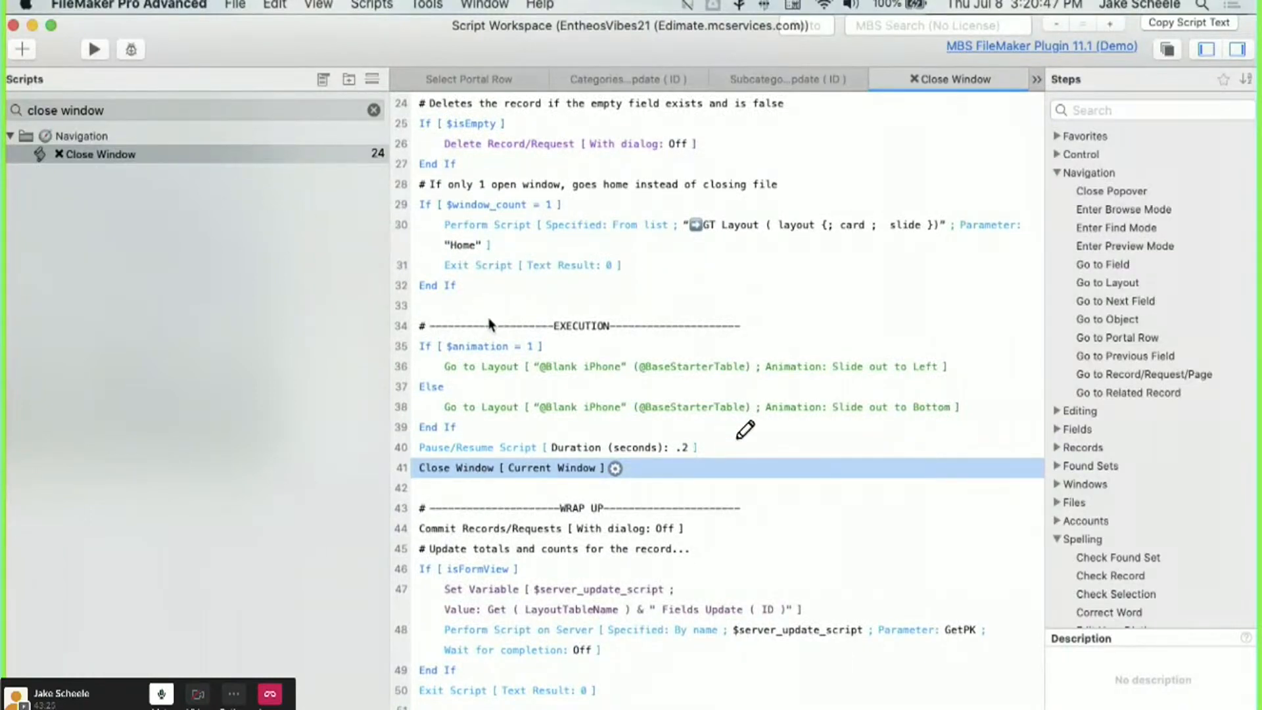
pyautogui.click(14, 25)
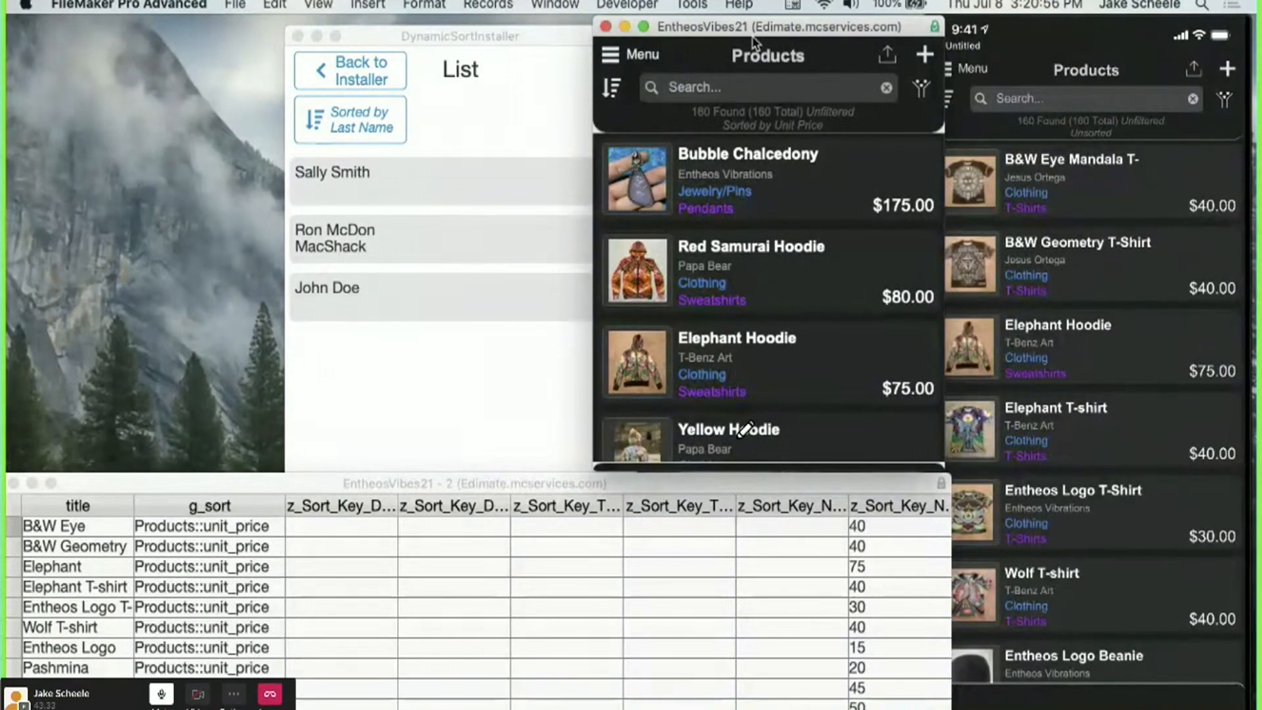
# Hide FileMaker Pro Advanced and open the 'Sorted by Last Name' sort options on the contacts list.
pyautogui.press('super+h')
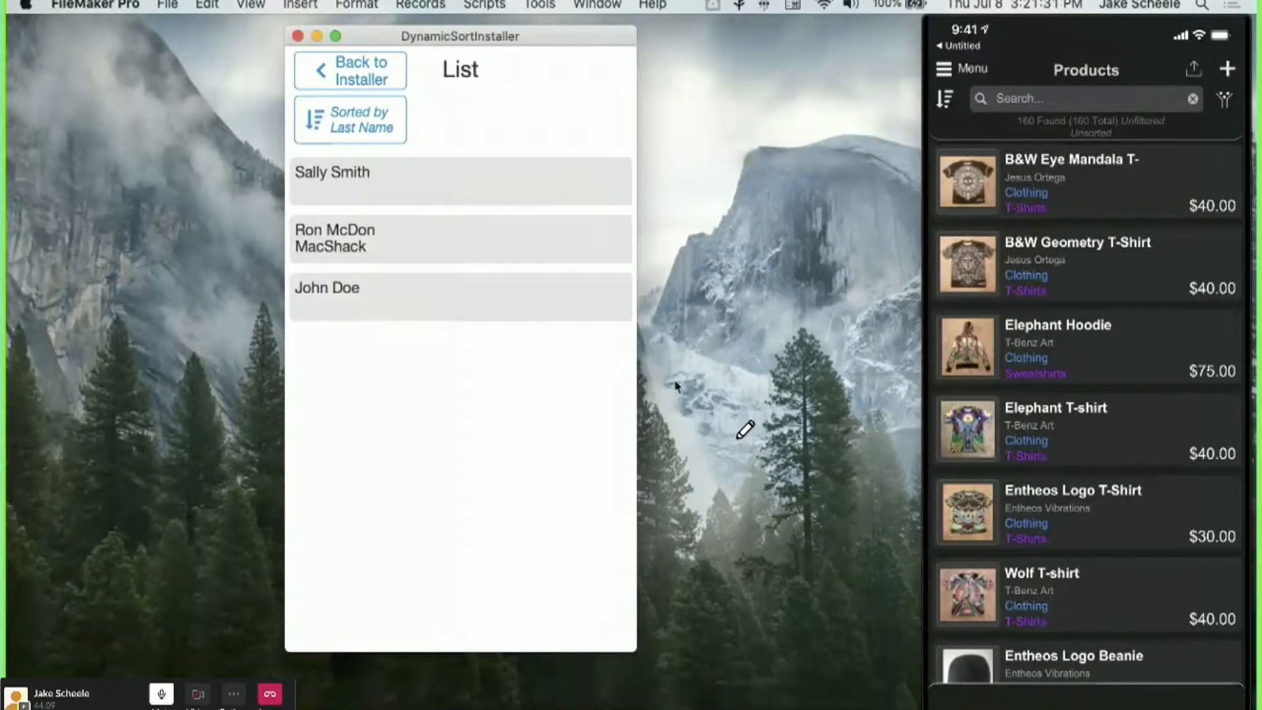
pyautogui.click(363, 127)
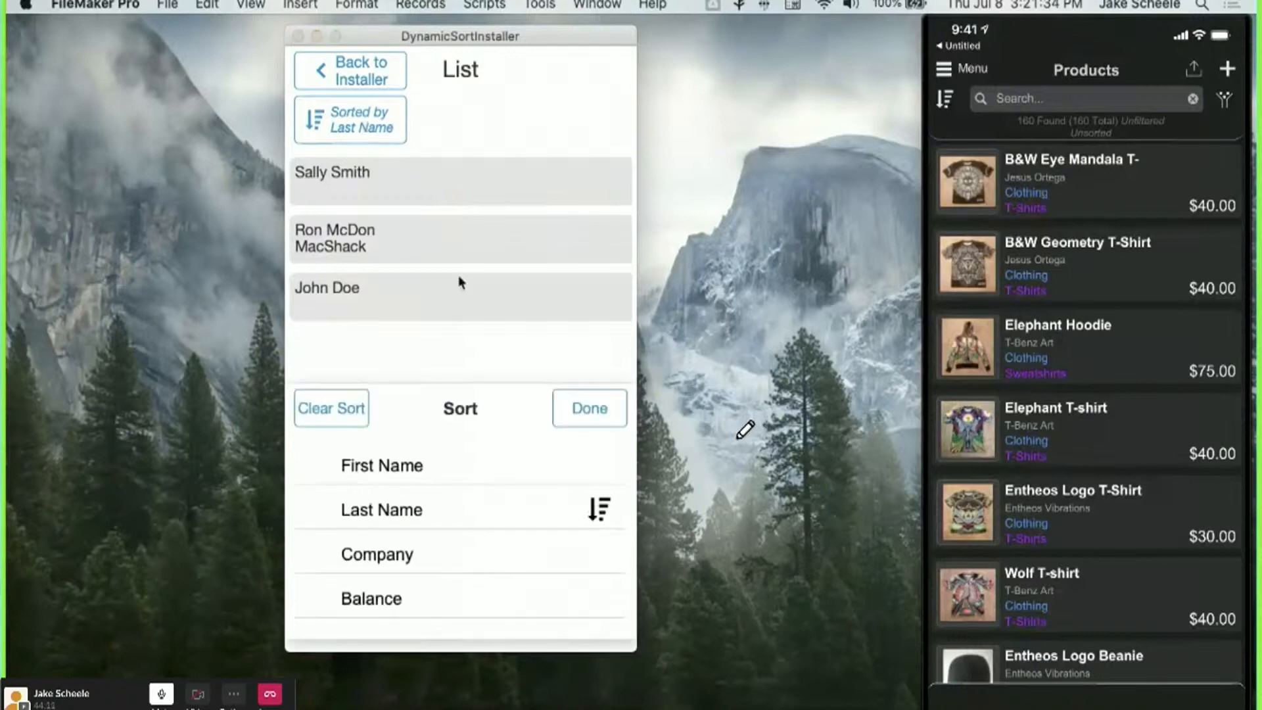
# Pick First Name as the sort field in the contacts sort panel, switching from Last Name.
pyautogui.click(524, 468)
pyautogui.click(520, 502)
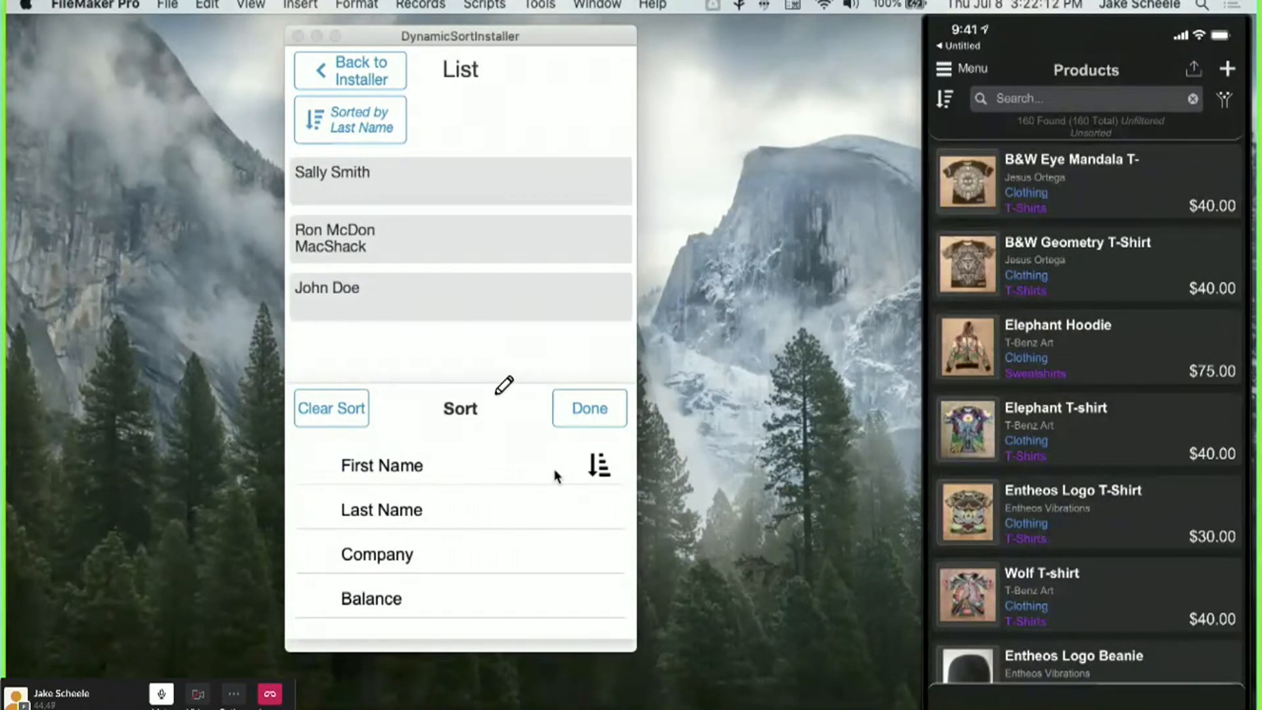
pyautogui.moveTo(540, 66)
pyautogui.mouseDown()
pyautogui.moveTo(295, 224)
pyautogui.moveTo(395, 413)
pyautogui.moveTo(589, 248)
pyautogui.mouseUp()
pyautogui.moveTo(1105, 189)
pyautogui.mouseDown()
pyautogui.moveTo(949, 408)
pyautogui.moveTo(1196, 641)
pyautogui.moveTo(1222, 197)
pyautogui.moveTo(1026, 135)
pyautogui.moveTo(946, 460)
pyautogui.moveTo(962, 698)
pyautogui.mouseUp()
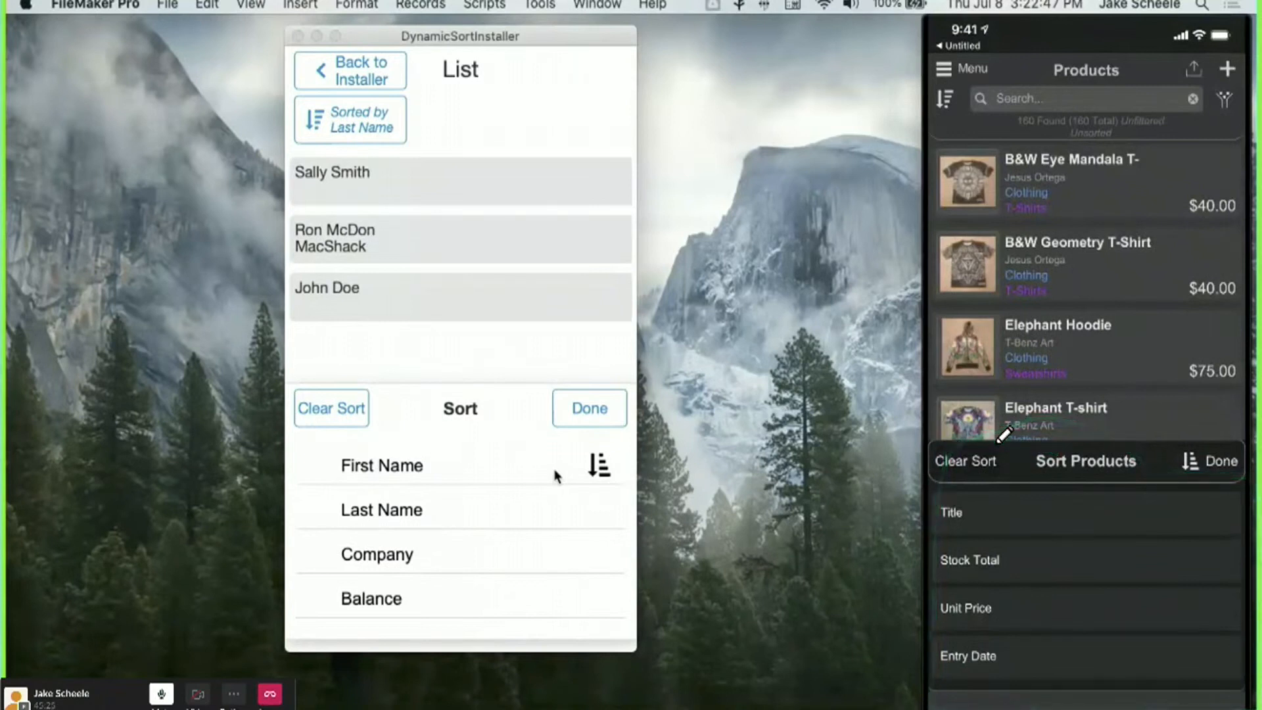
# Apply the First Name sort, close the QuickTime iPhone mirror, and dismiss the sort panel.
pyautogui.click(572, 421)
pyautogui.click(368, 117)
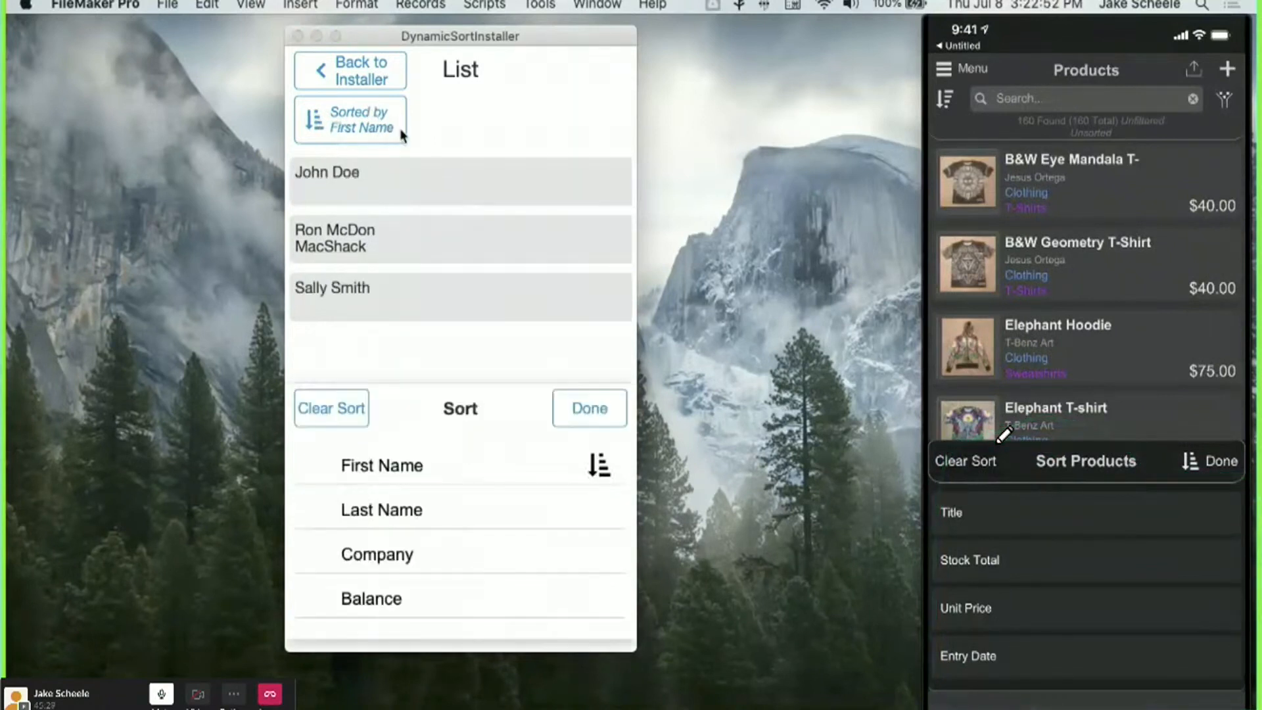
pyautogui.click(1055, 32)
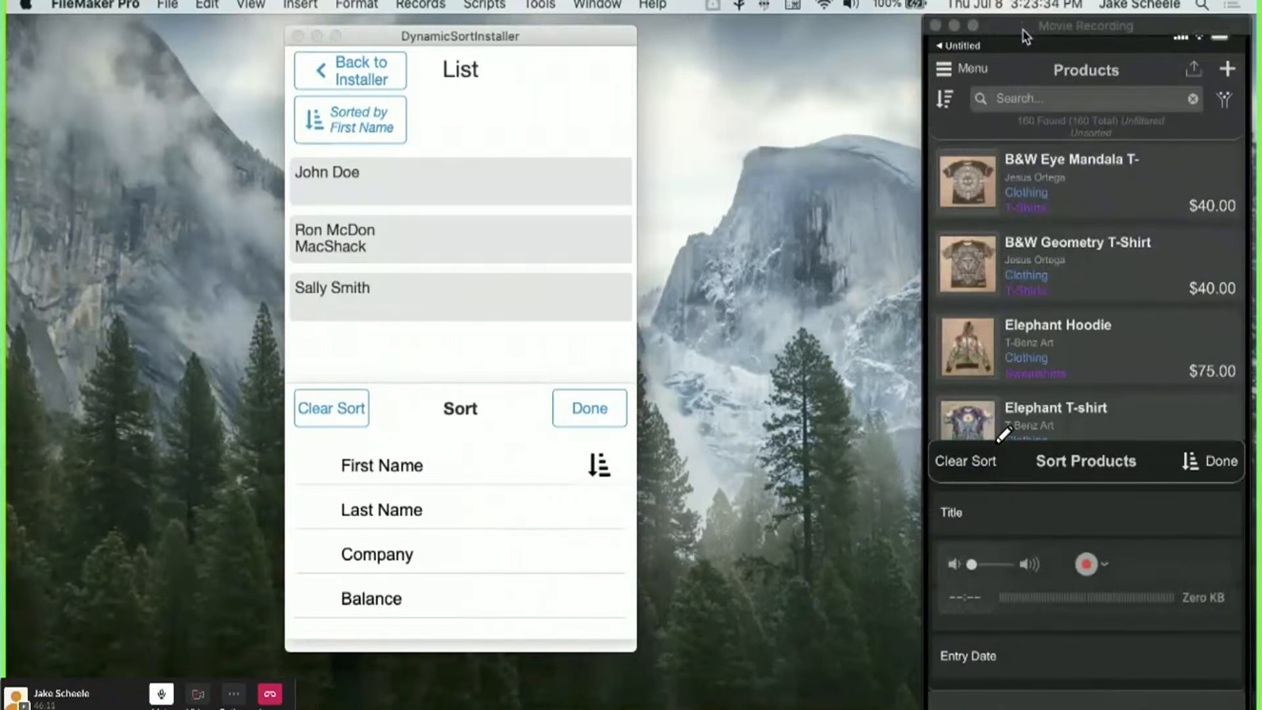
pyautogui.moveTo(1027, 29); pyautogui.dragTo(1256, 29)
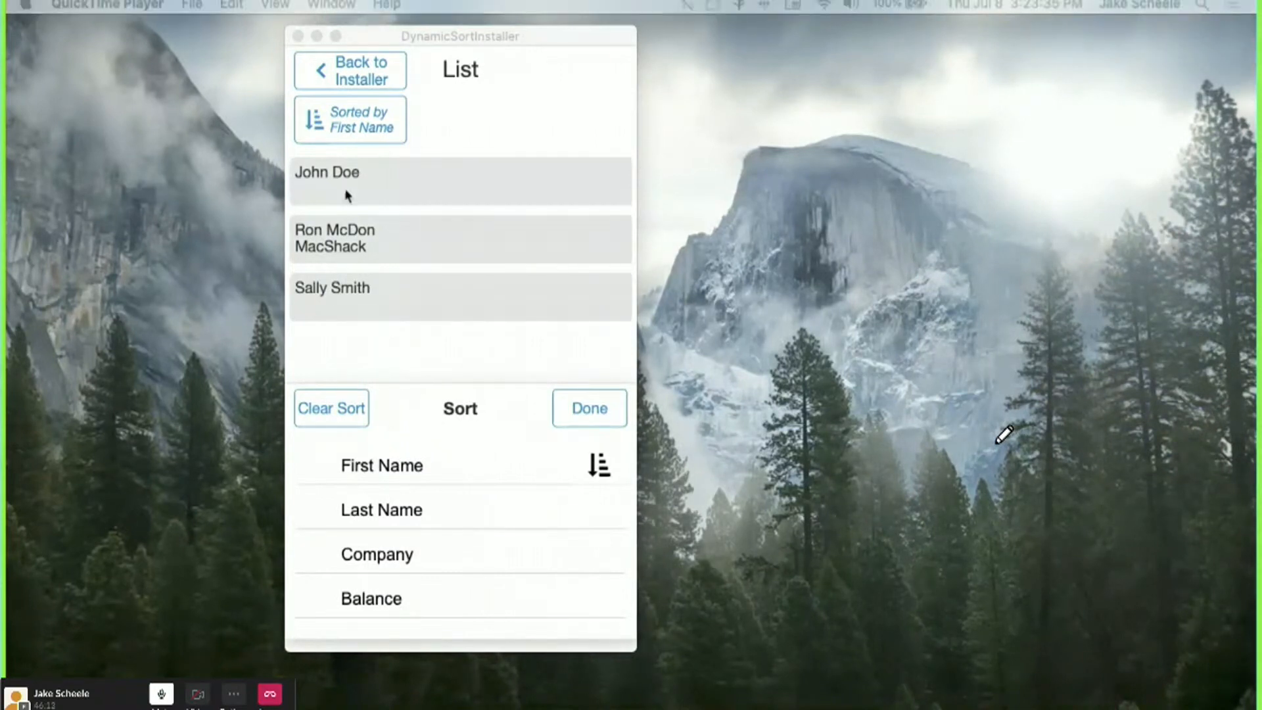
pyautogui.click(424, 366)
pyautogui.click(571, 417)
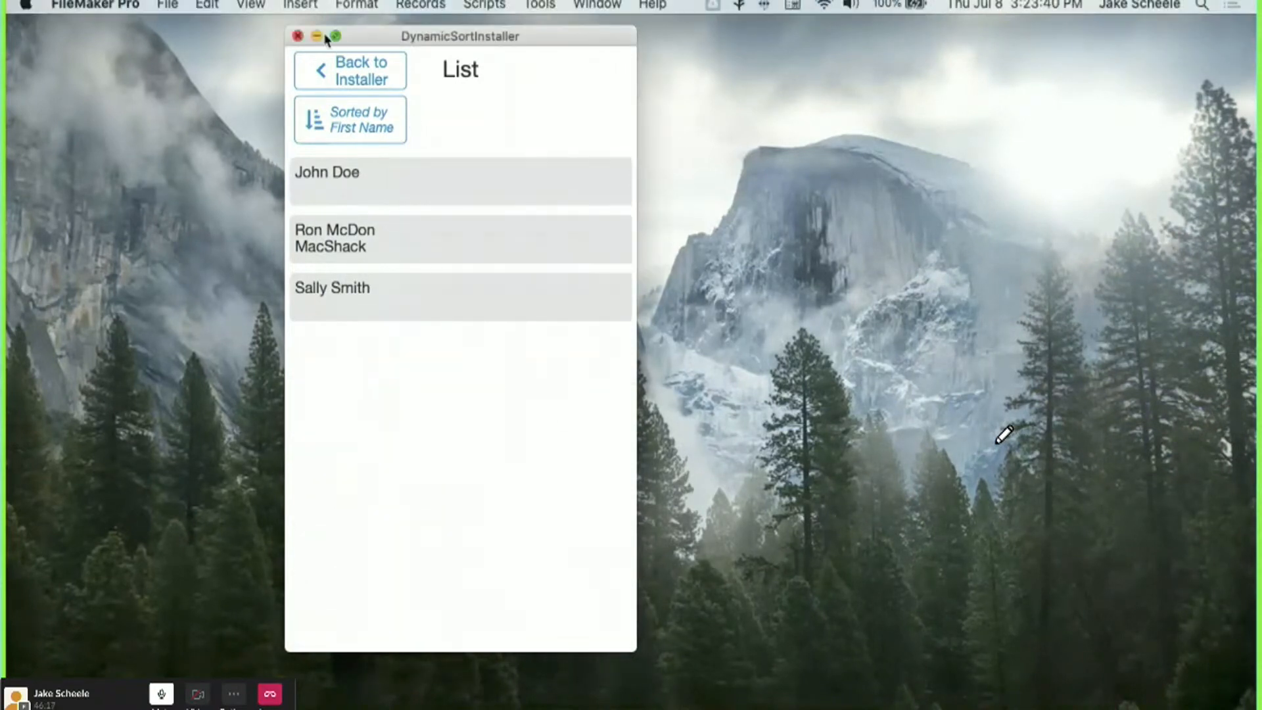
# Create a new database from the Contacts starter template, saved as Contacts.fmp12.
pyautogui.click(167, 5)
pyautogui.click(186, 29)
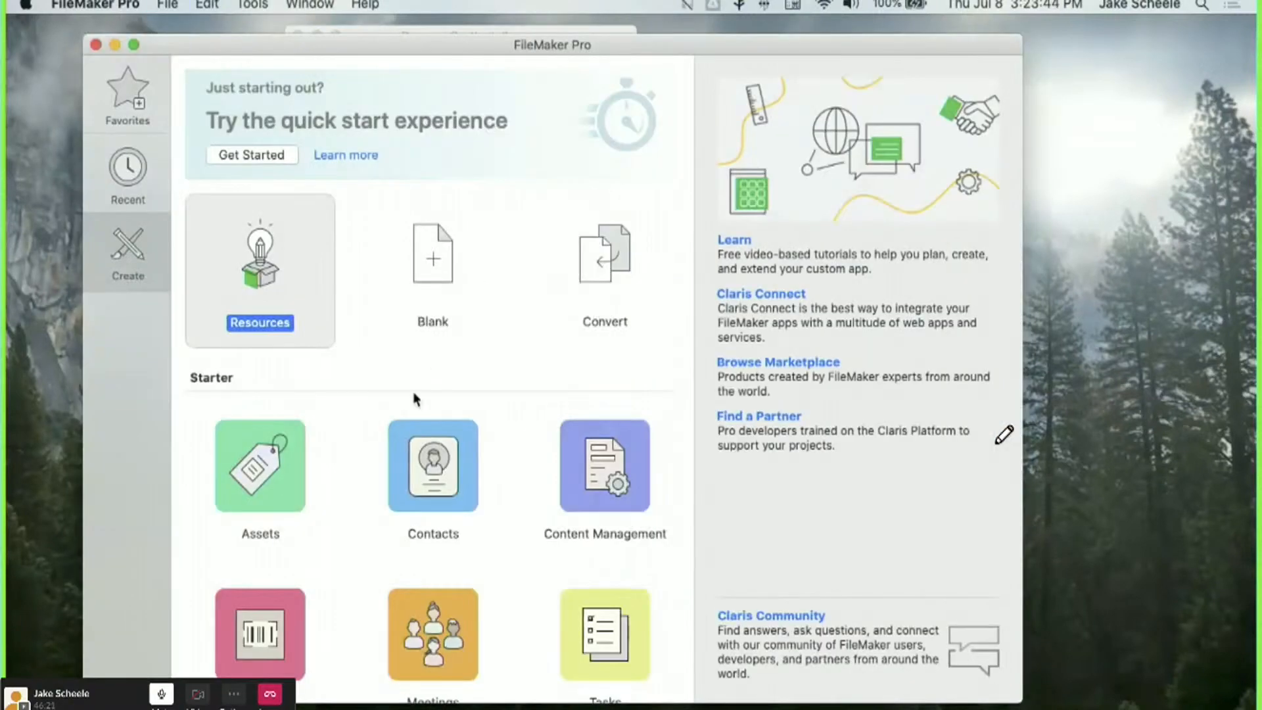
pyautogui.click(433, 479)
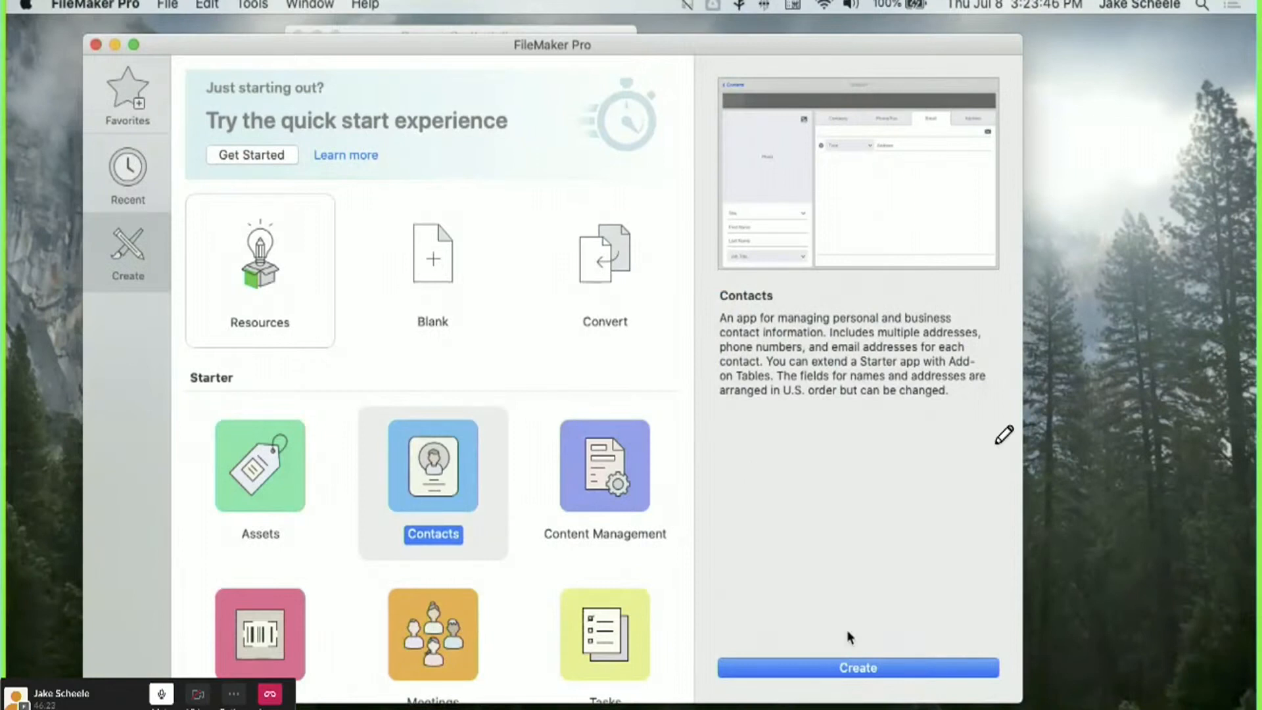
pyautogui.click(890, 670)
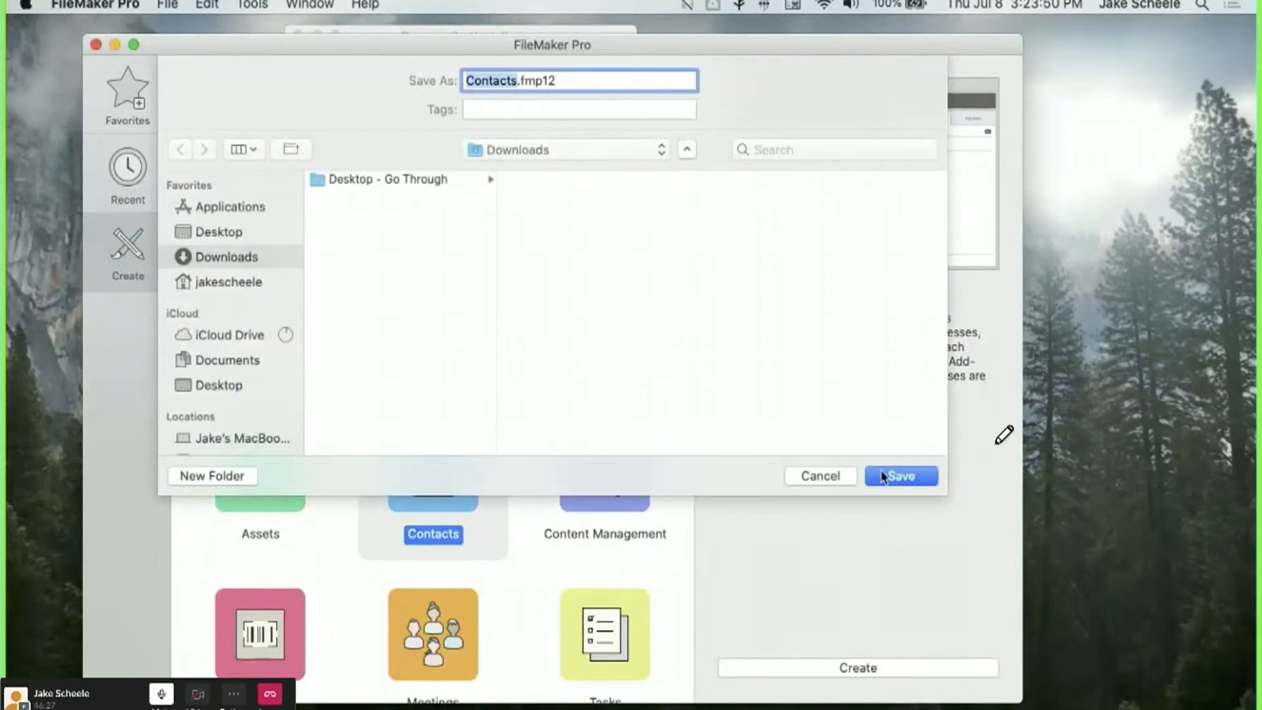
pyautogui.click(899, 476)
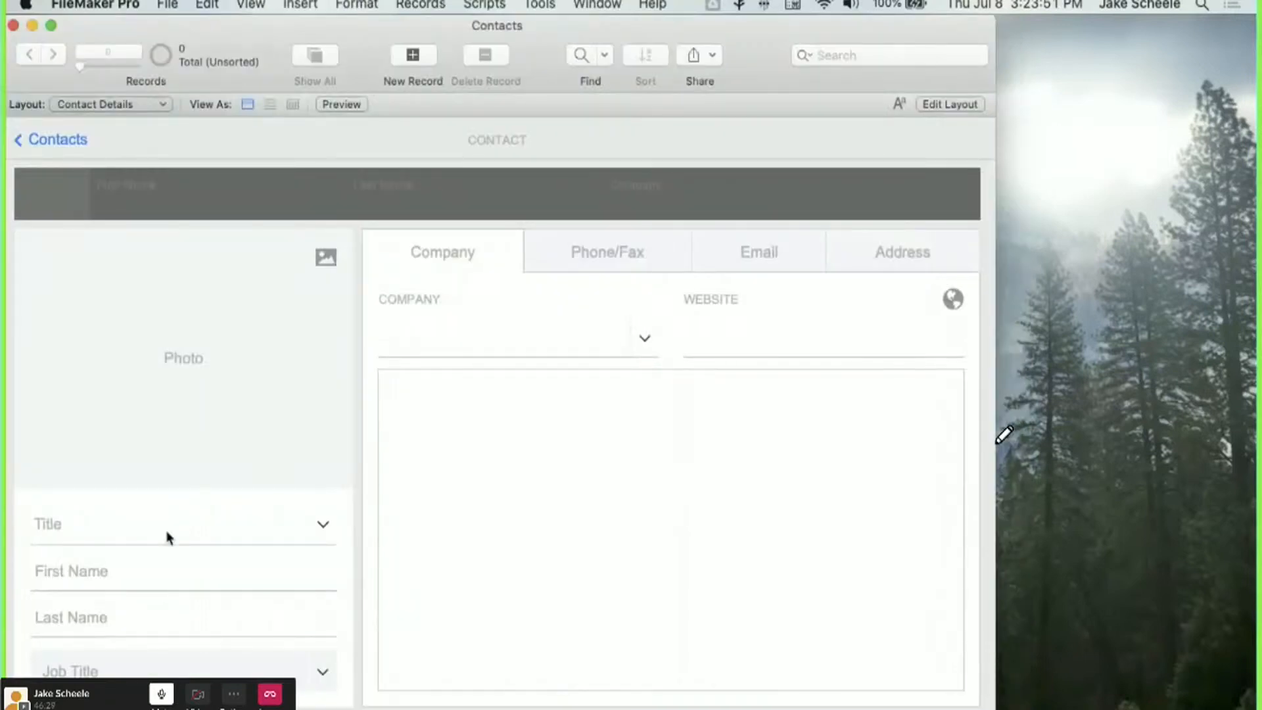
pyautogui.press('Return')
# Enter the new contact's first and last name, commit it, and return to the Contact List.
pyautogui.click(157, 574)
pyautogui.press('Tab')
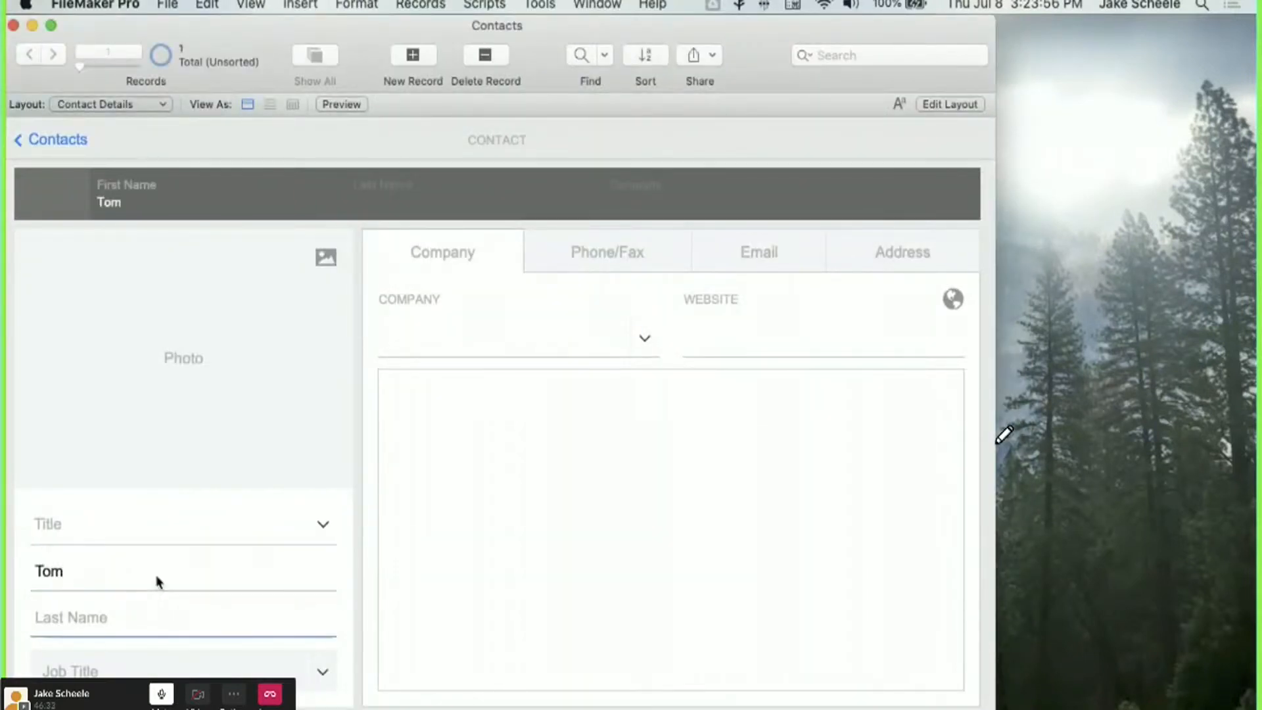
pyautogui.write('mith')
pyautogui.press('super+n')
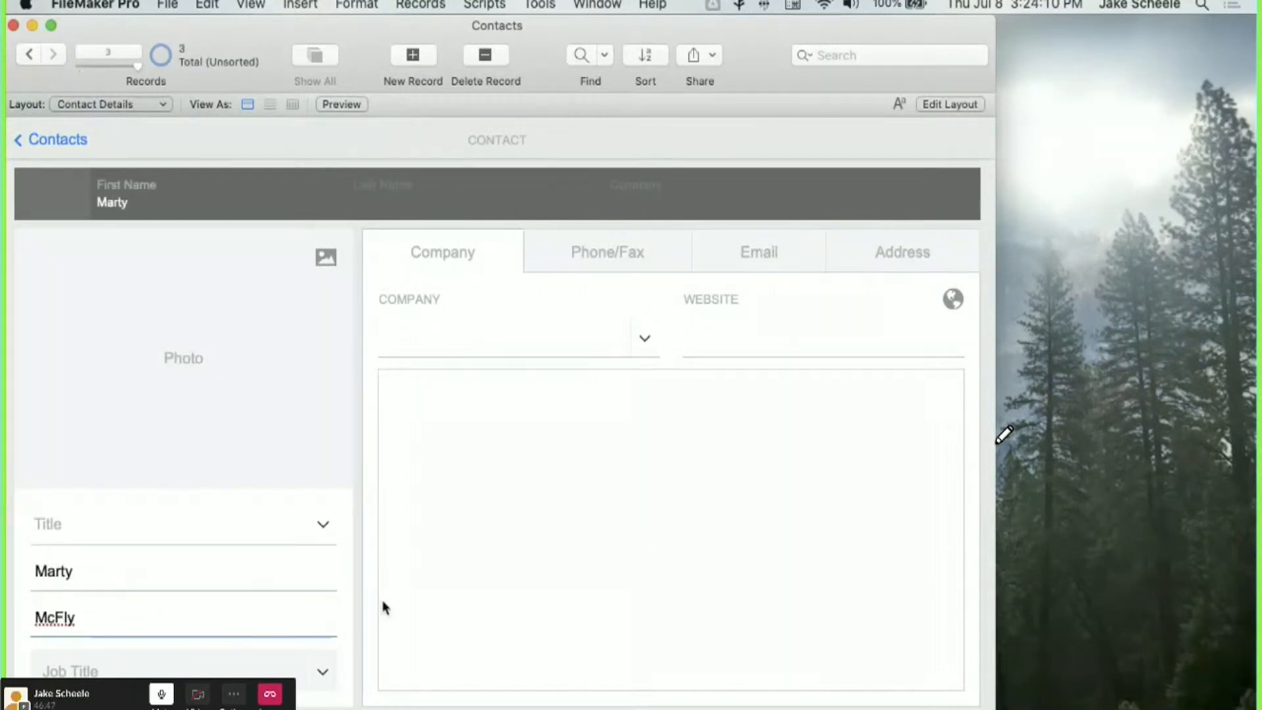
pyautogui.click(65, 140)
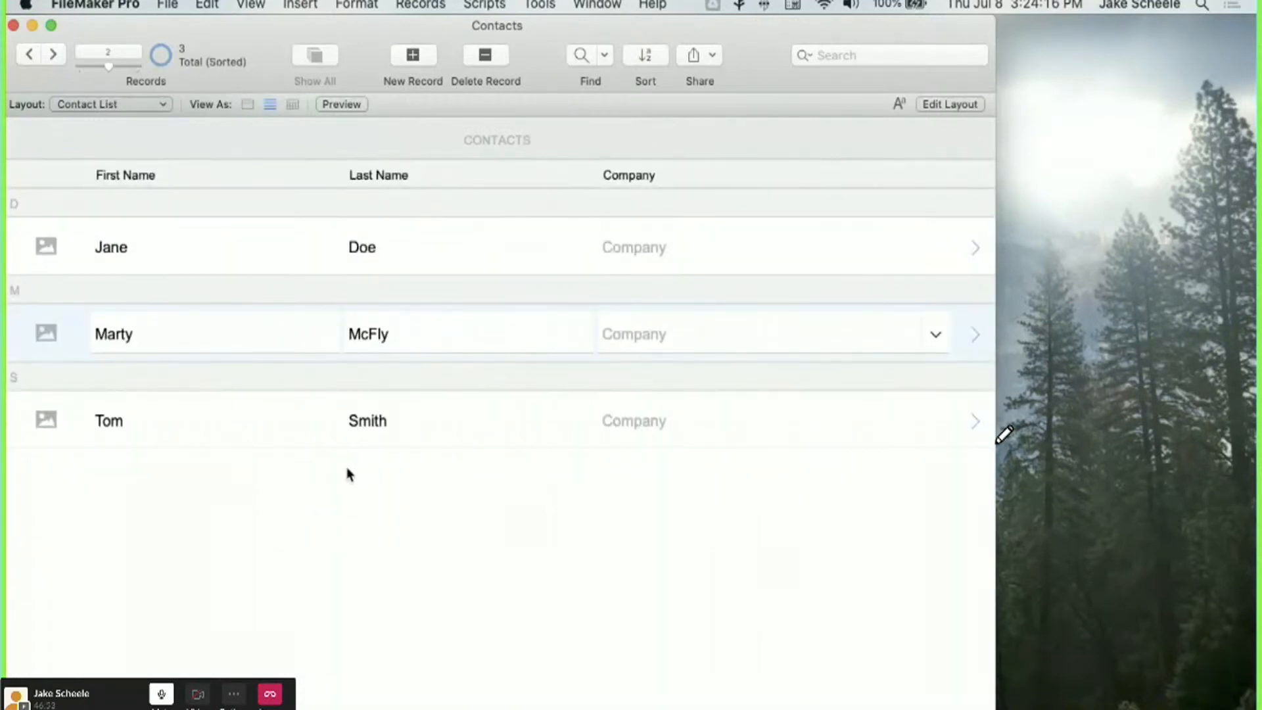
pyautogui.press('super+l')
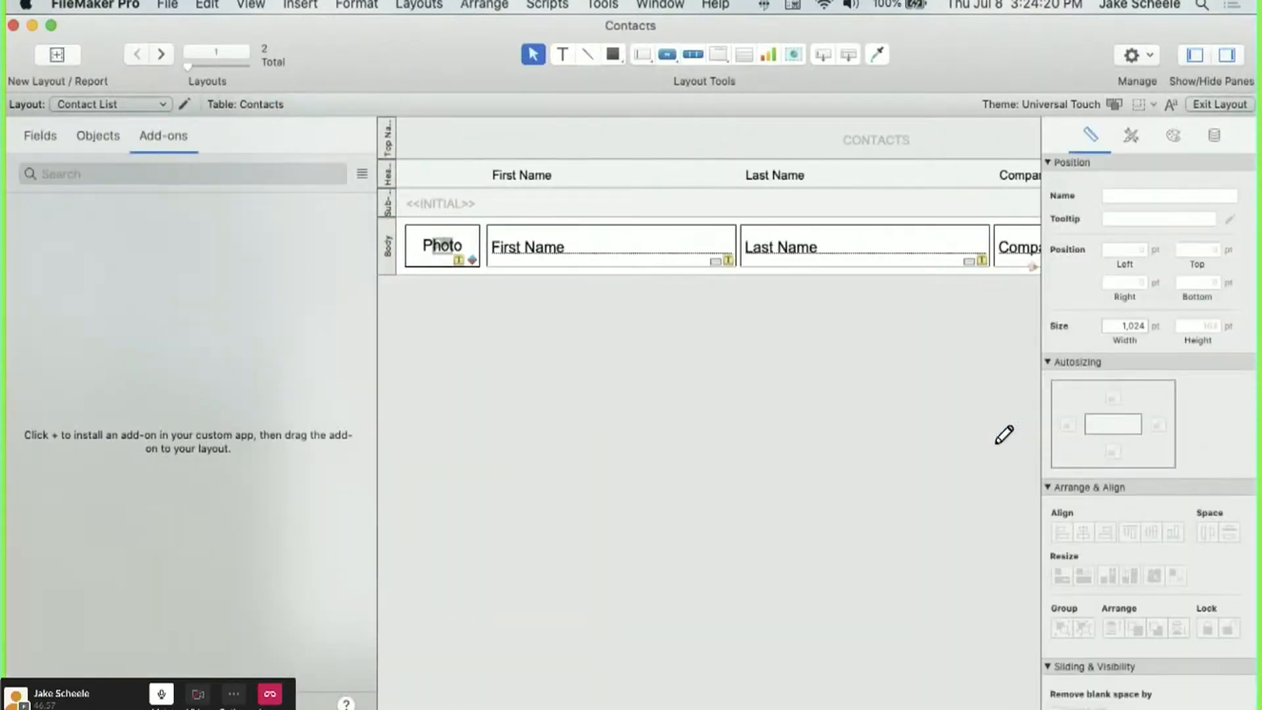
# Install the Dynamic Sort add-on and drag its sort controls onto the Contact List's top navigation.
pyautogui.click(21, 703)
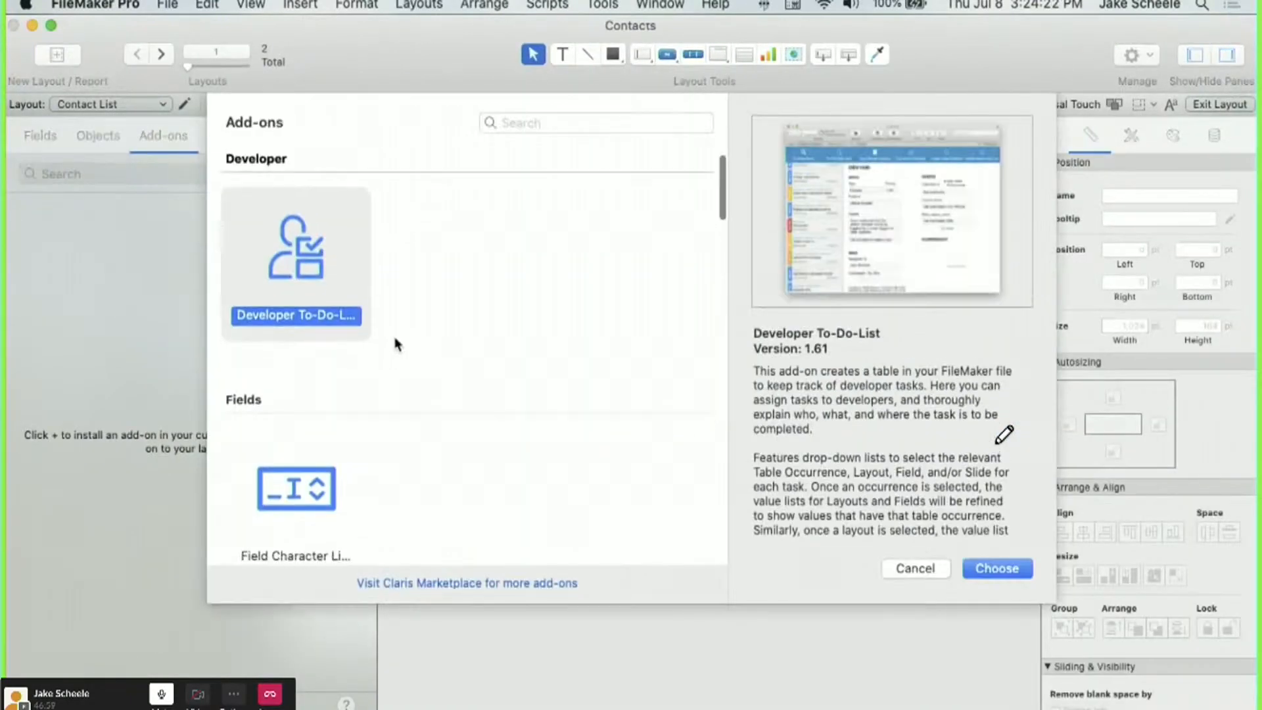
pyautogui.scroll(-20, 397, 344)
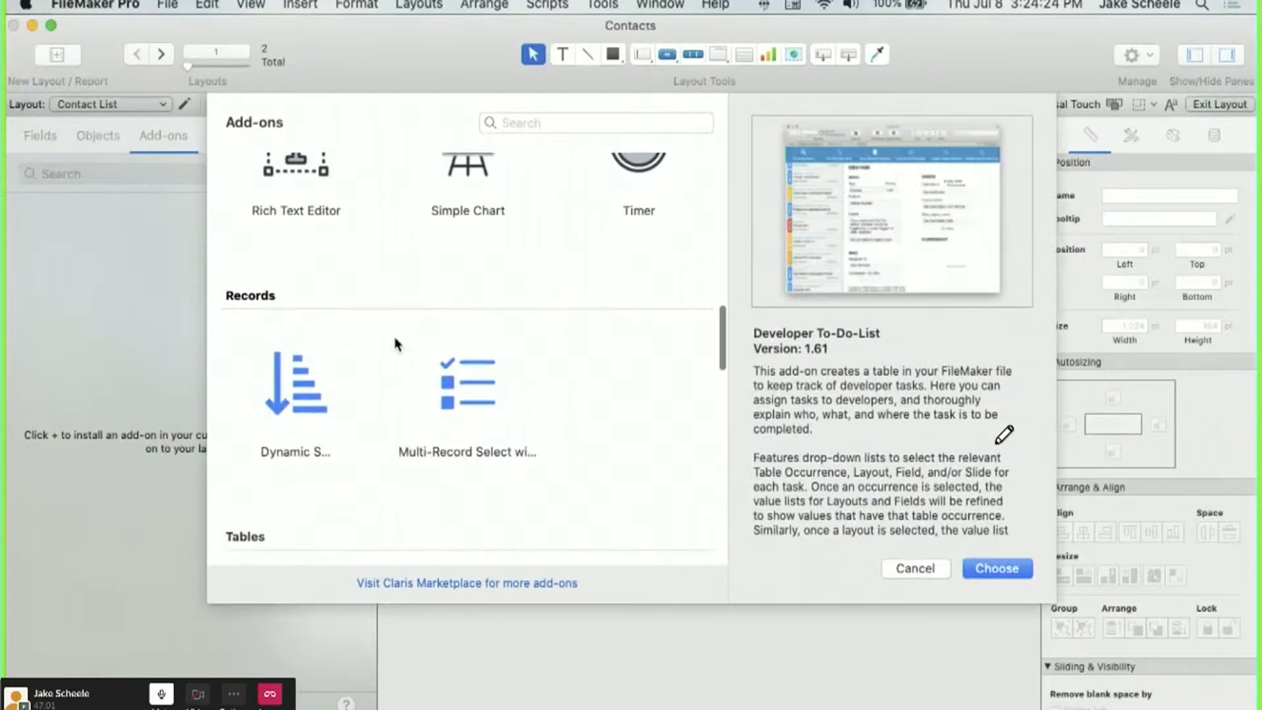
pyautogui.click(317, 379)
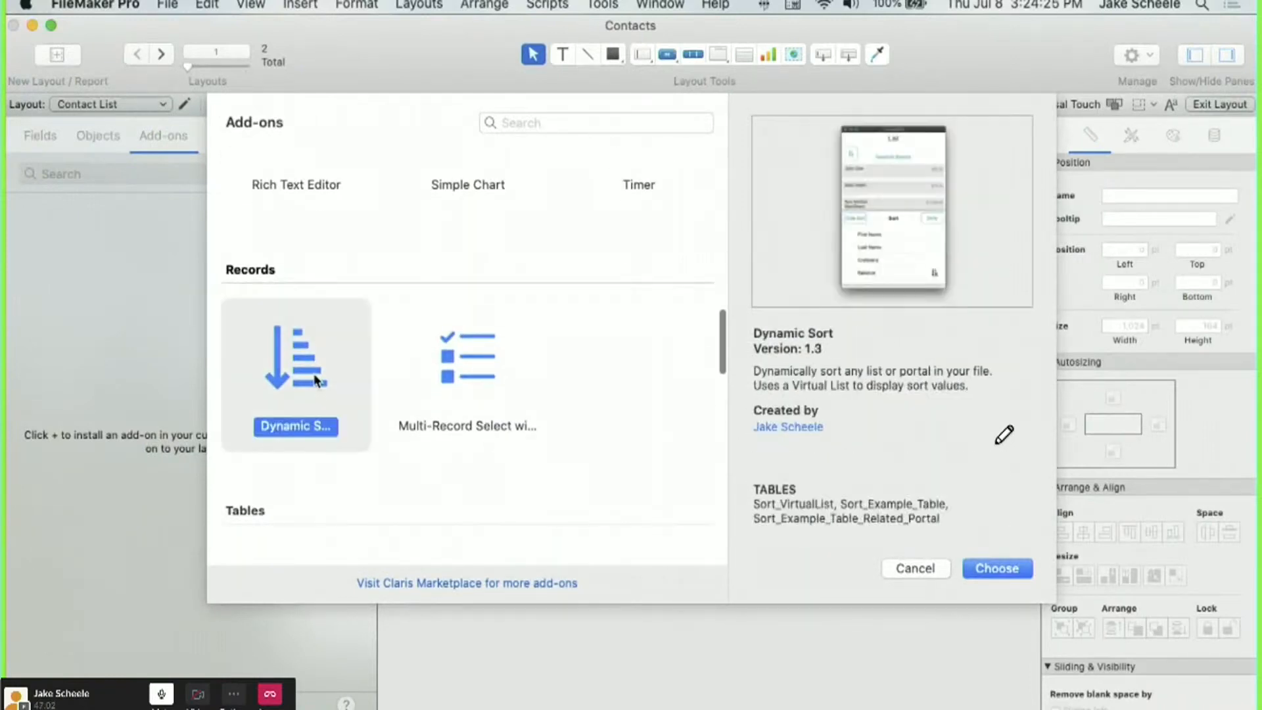
pyautogui.click(982, 569)
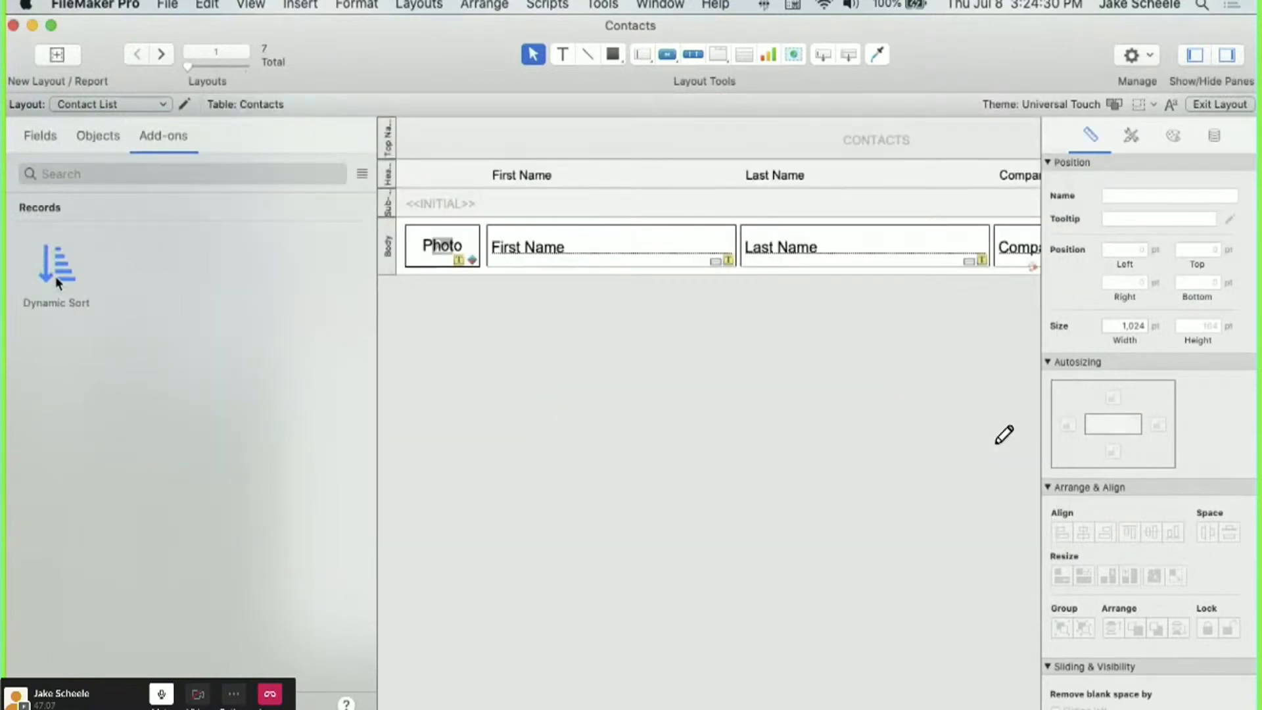
pyautogui.moveTo(55, 276); pyautogui.dragTo(427, 136)
pyautogui.click(574, 154)
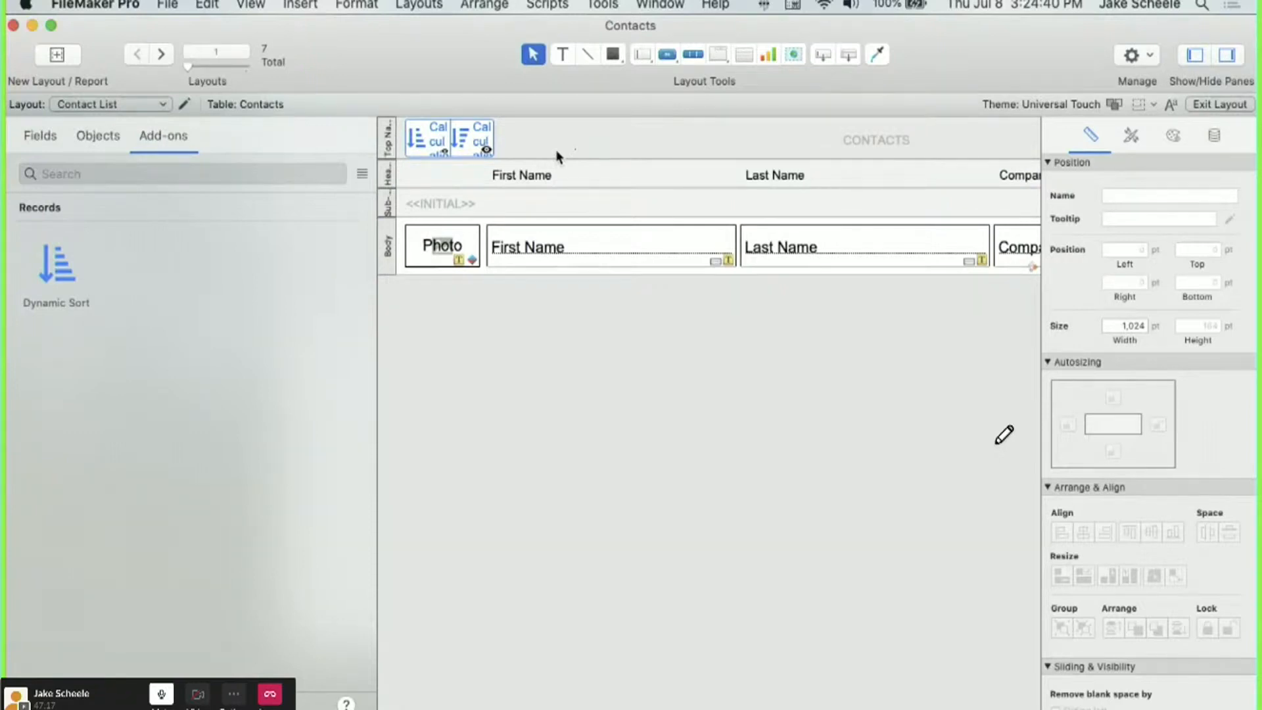
pyautogui.press('super+shift+d')
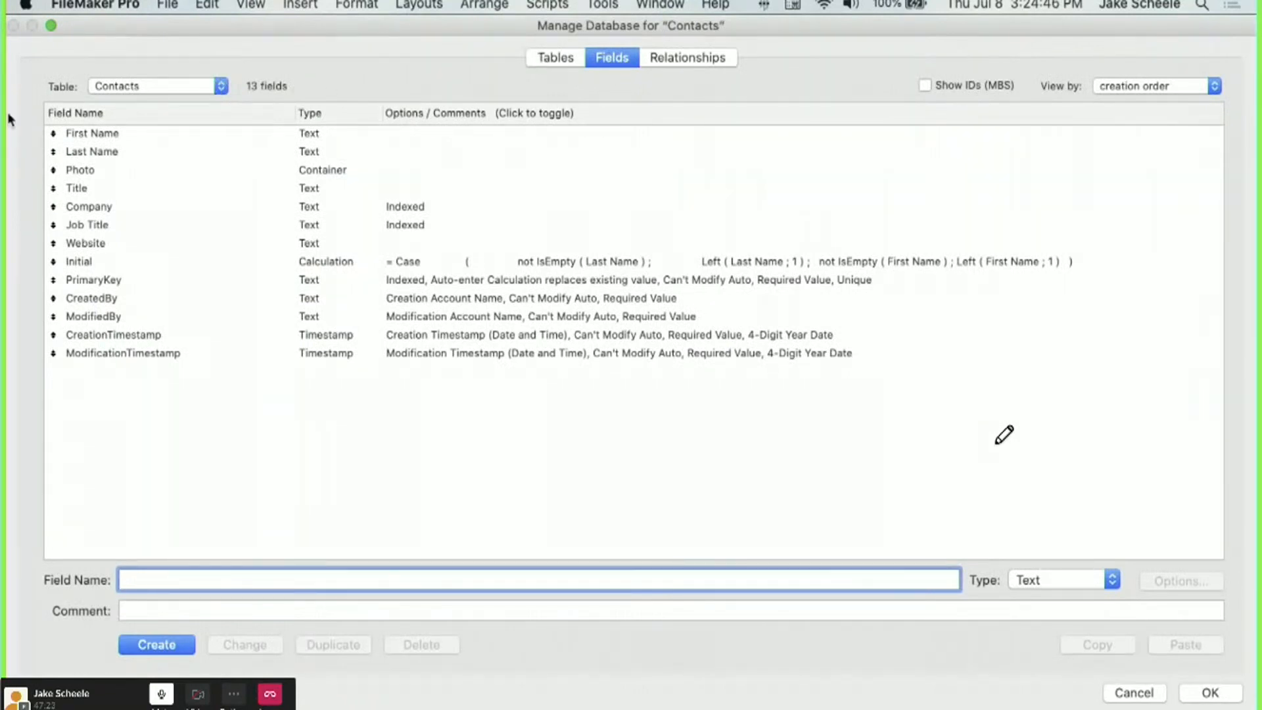
# Copy g_sort, g_sort_related, z_Sort_Options_JSON and all z_Sort_Key fields from Sort_Example_Table.
pyautogui.click(164, 87)
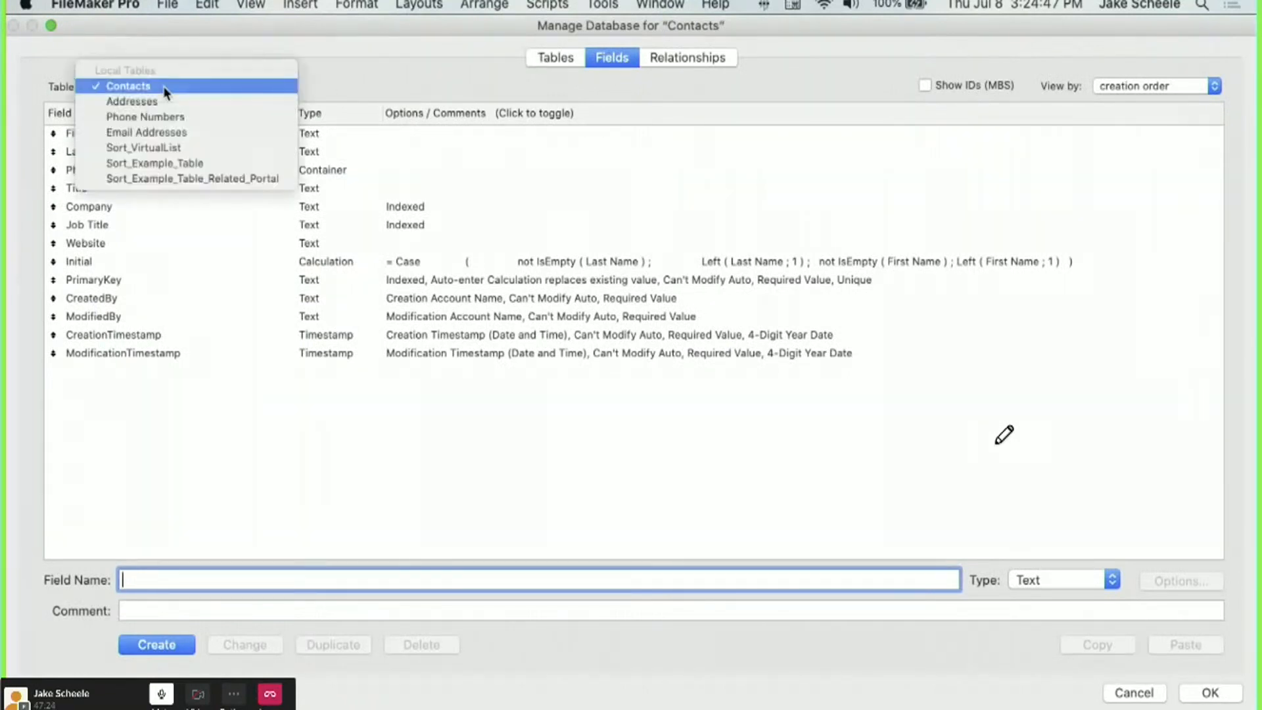
pyautogui.click(179, 159)
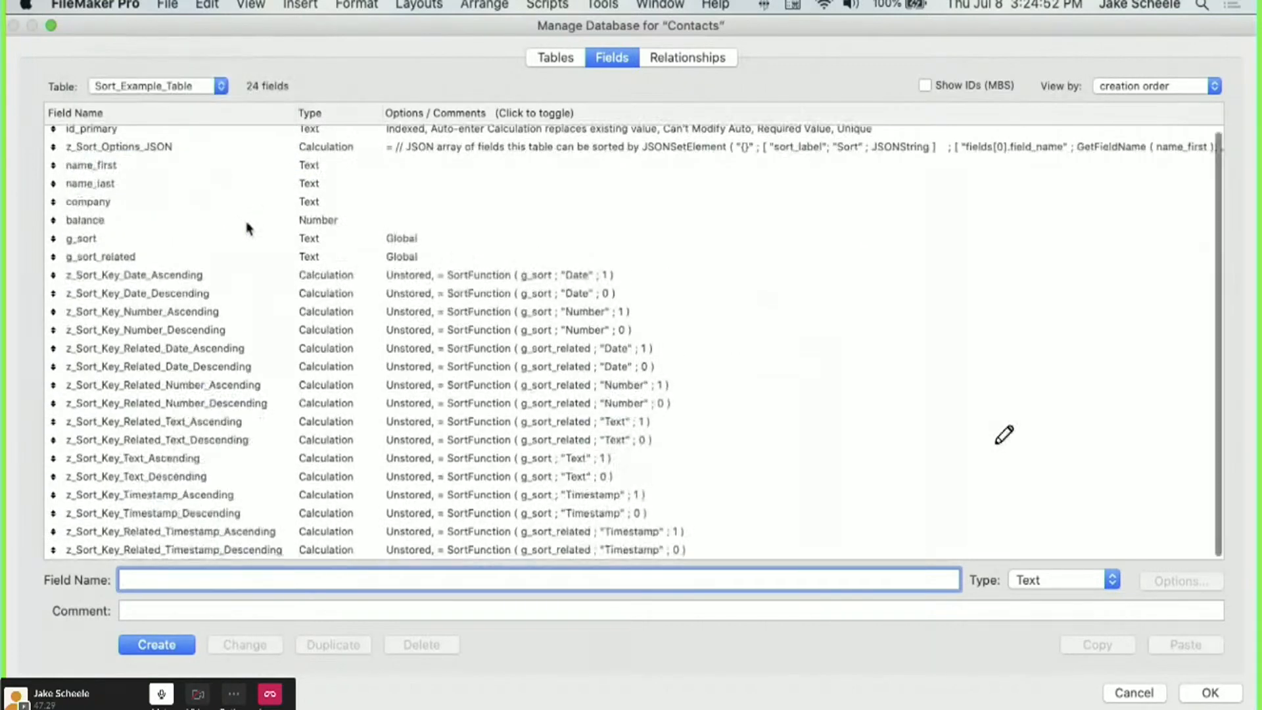
pyautogui.scroll(-2, 248, 223)
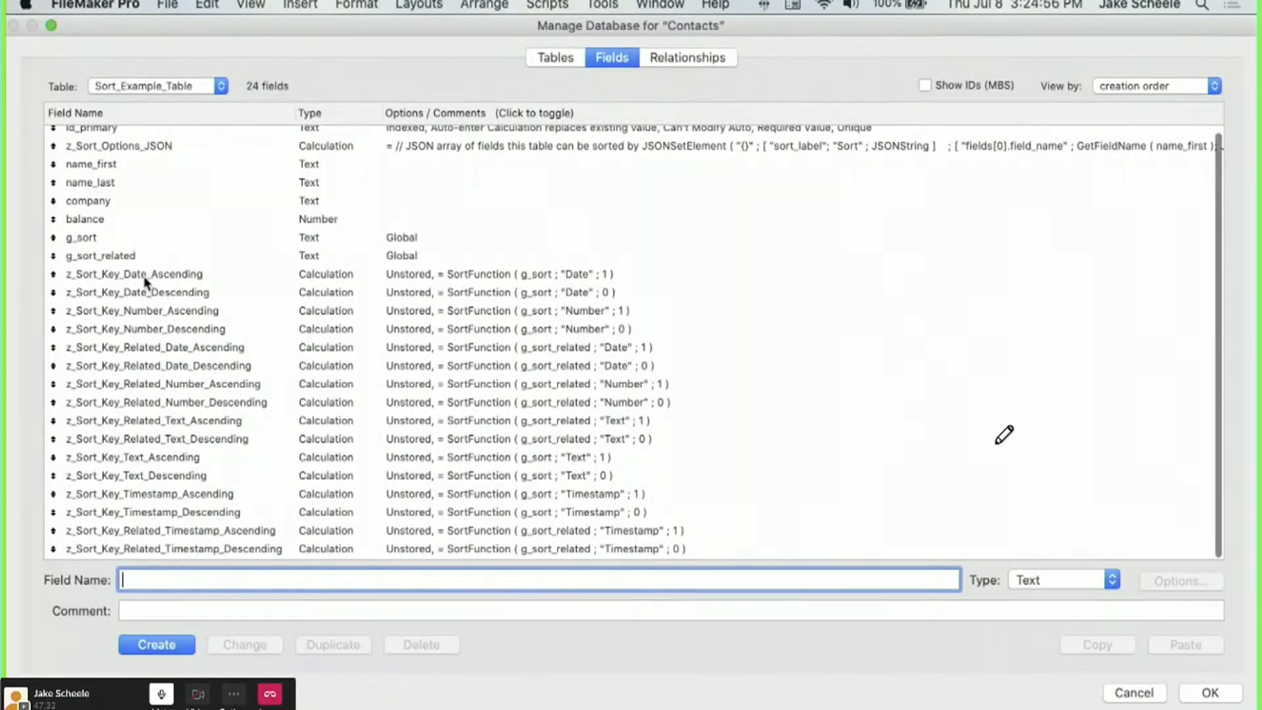
pyautogui.click(142, 275)
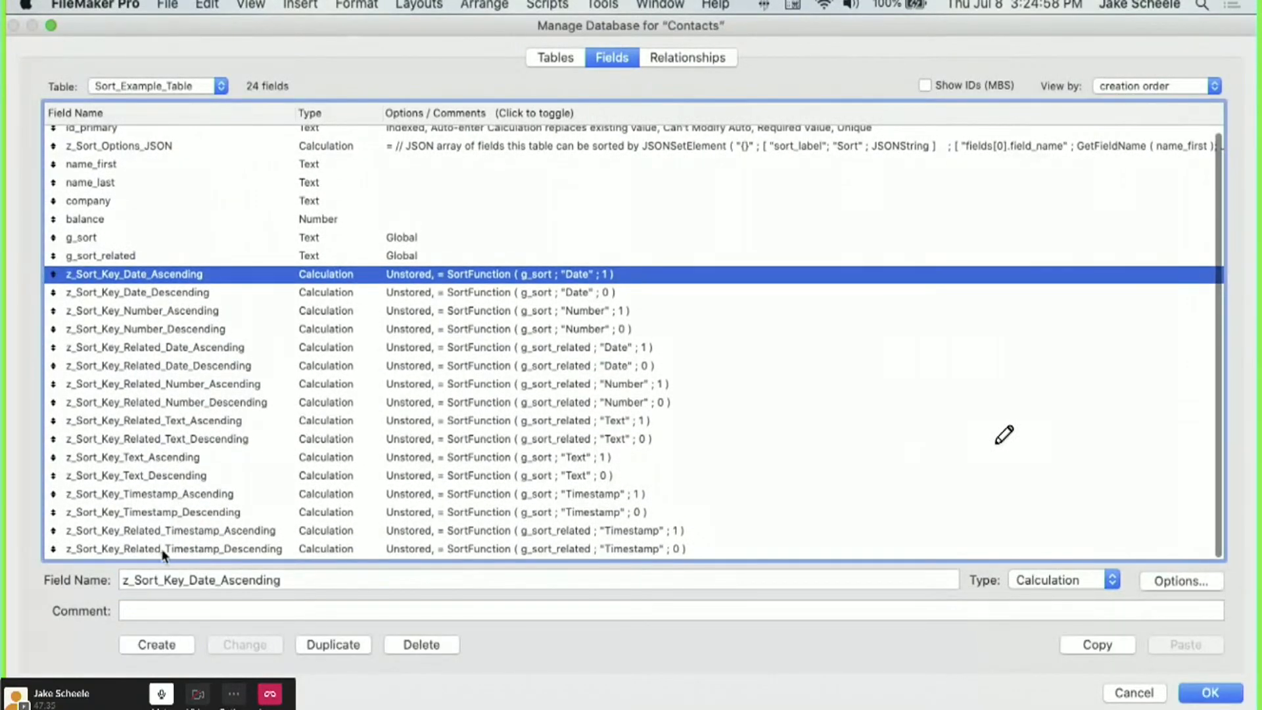
pyautogui.keyDown('shift'); pyautogui.click(162, 553); pyautogui.keyUp('shift')
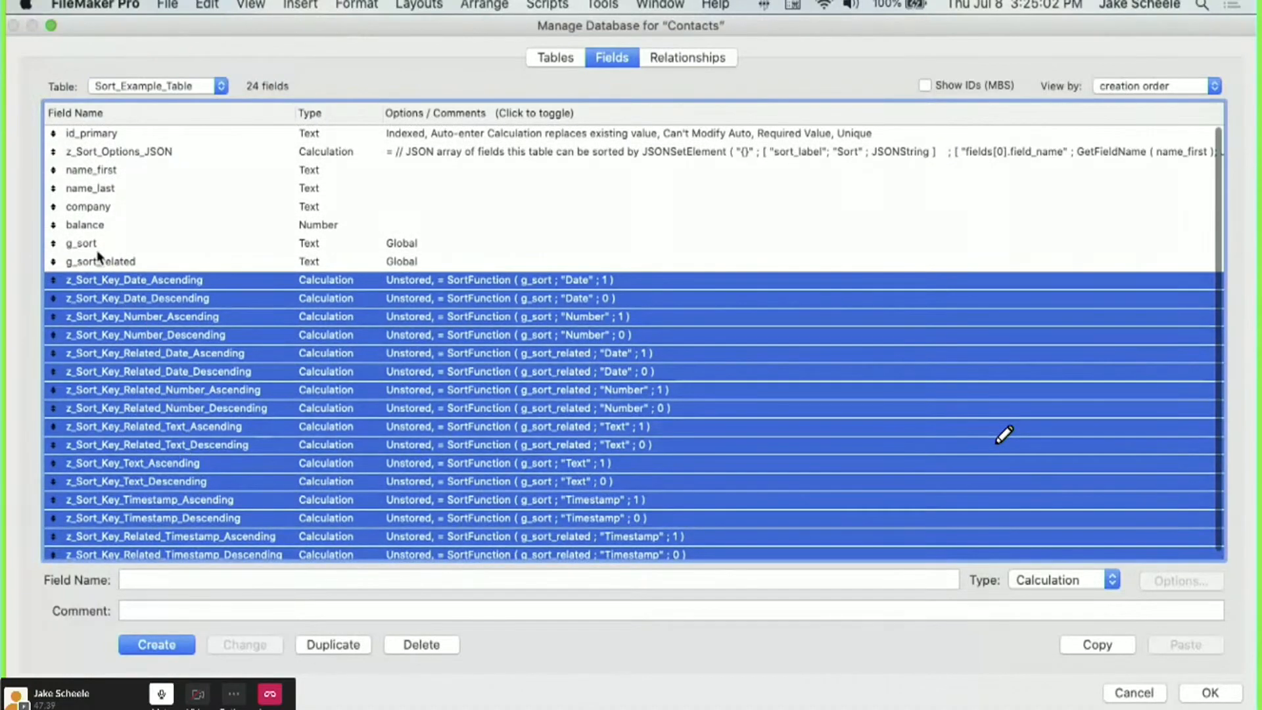
pyautogui.keyDown('shift'); pyautogui.click(97, 257); pyautogui.keyUp('shift')
pyautogui.keyDown('shift'); pyautogui.click(91, 245); pyautogui.keyUp('shift')
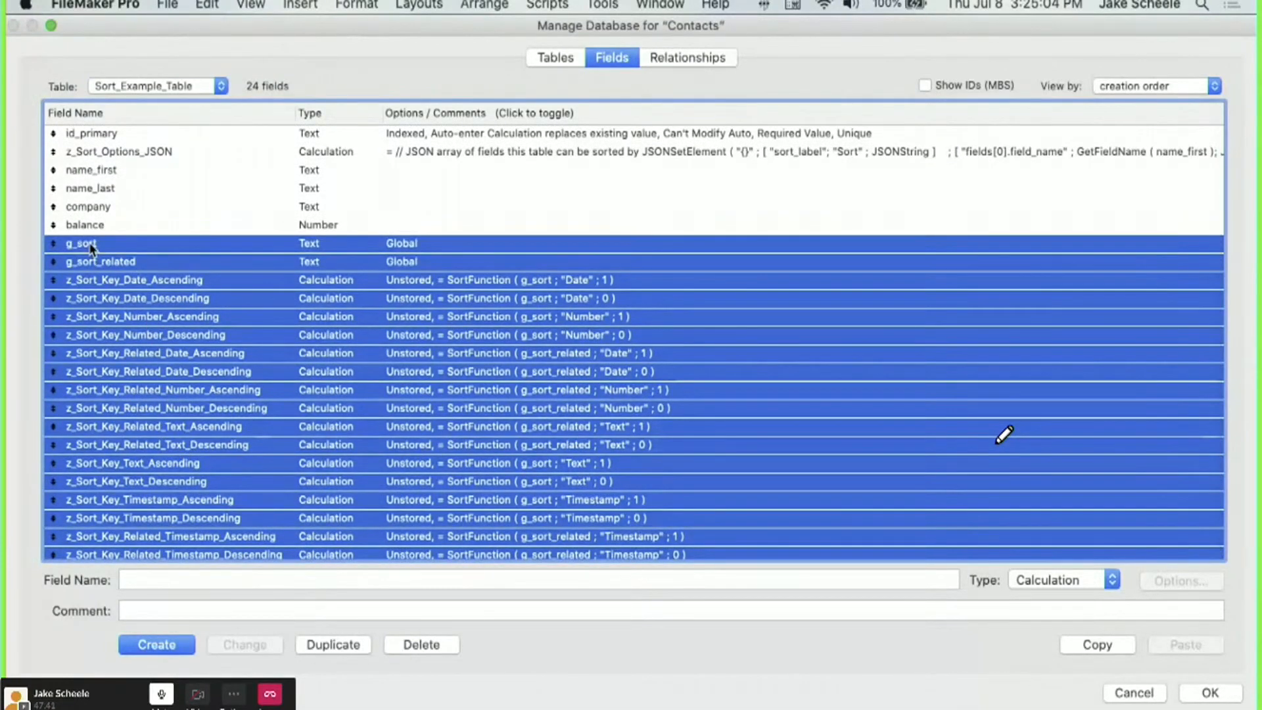
pyautogui.keyDown('super'); pyautogui.click(101, 151); pyautogui.keyUp('super')
pyautogui.press('super+c')
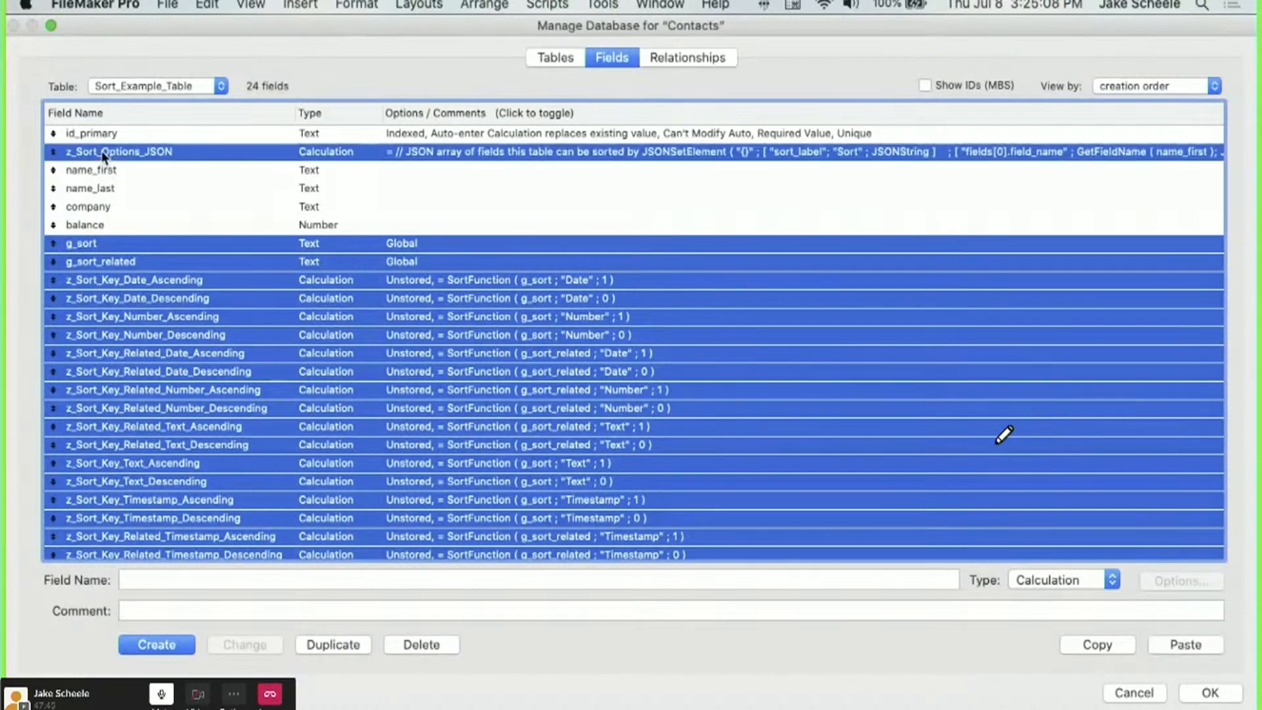
pyautogui.click(126, 88)
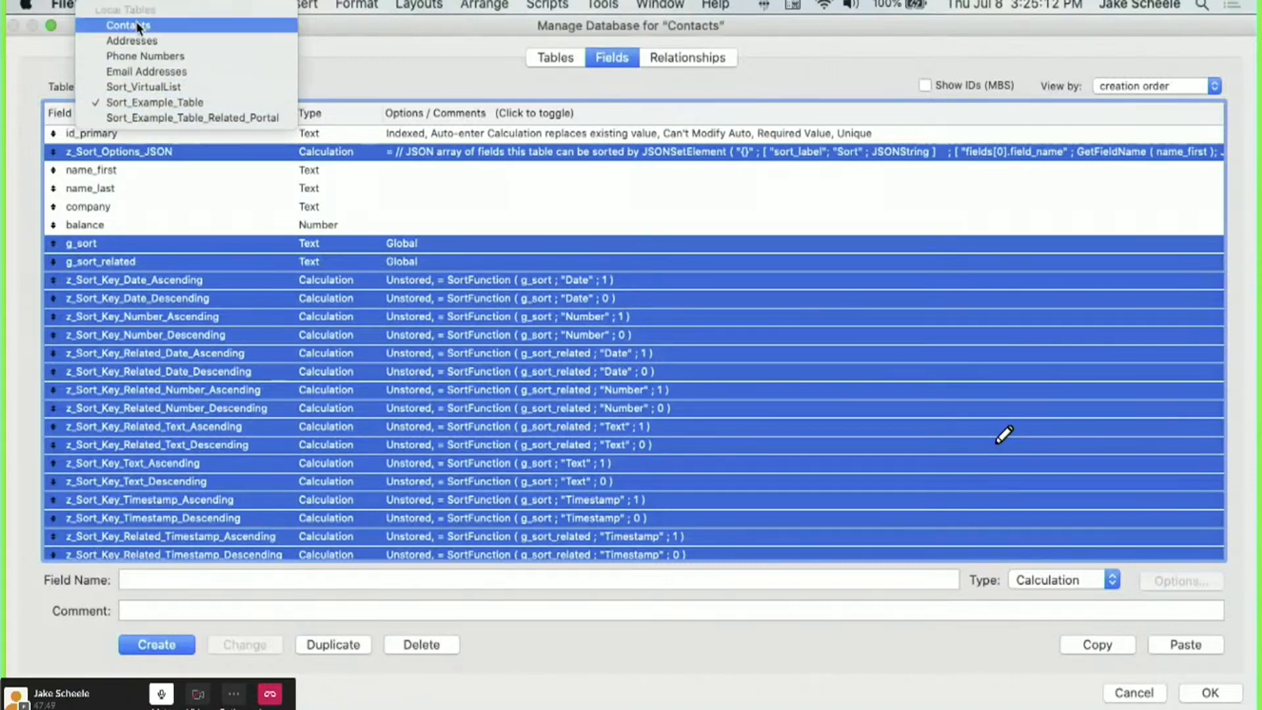
pyautogui.click(138, 26)
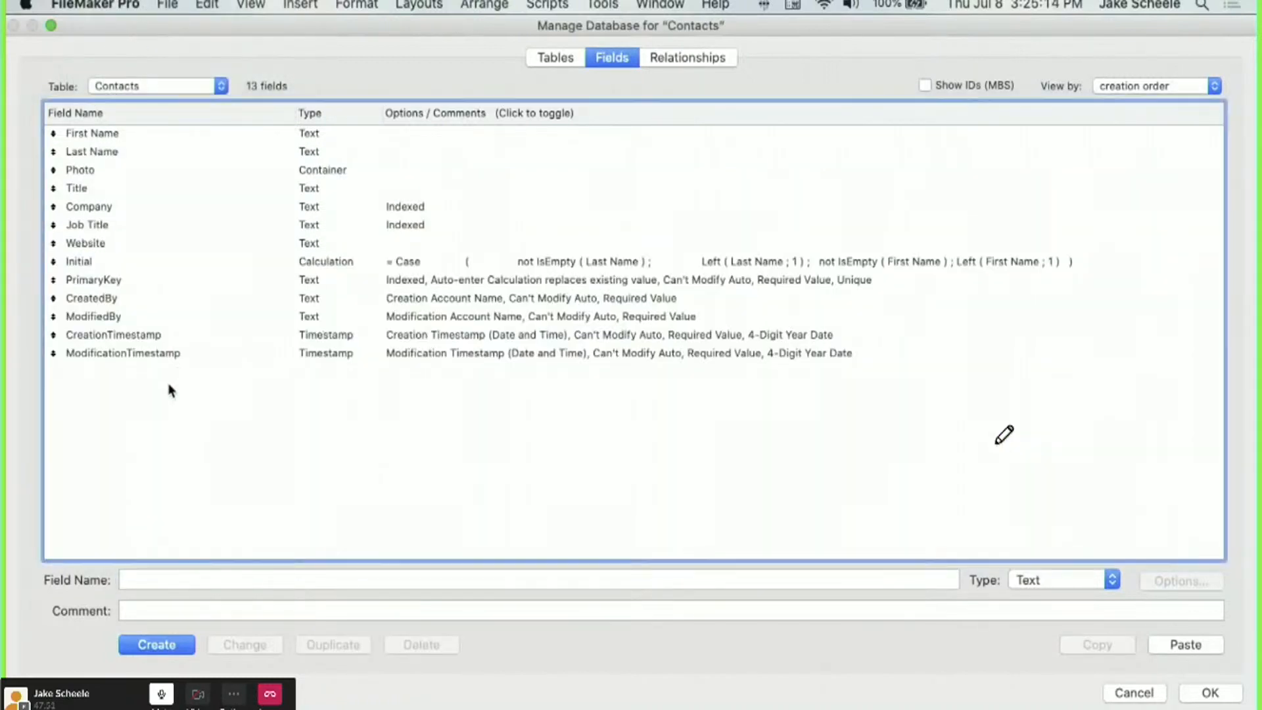
# Paste the copied sort fields into the Contacts table.
pyautogui.press('super+v')
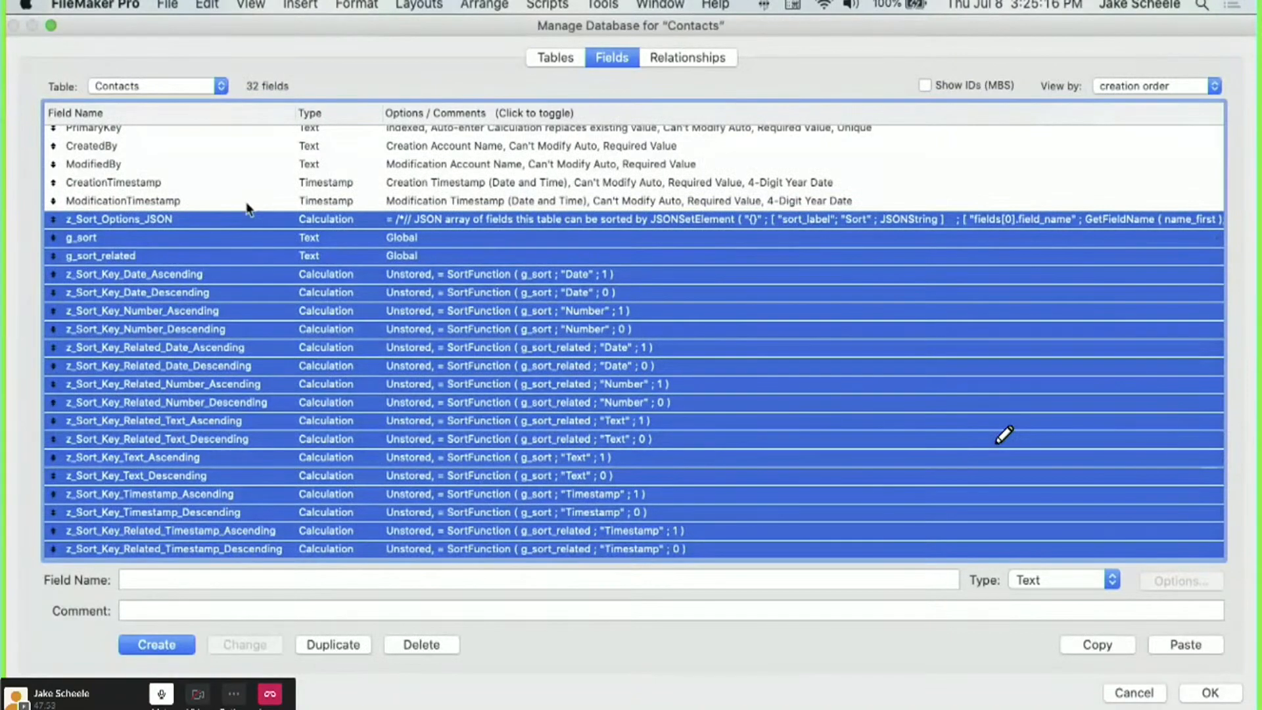
pyautogui.scroll(5, 246, 208)
pyautogui.click(235, 319)
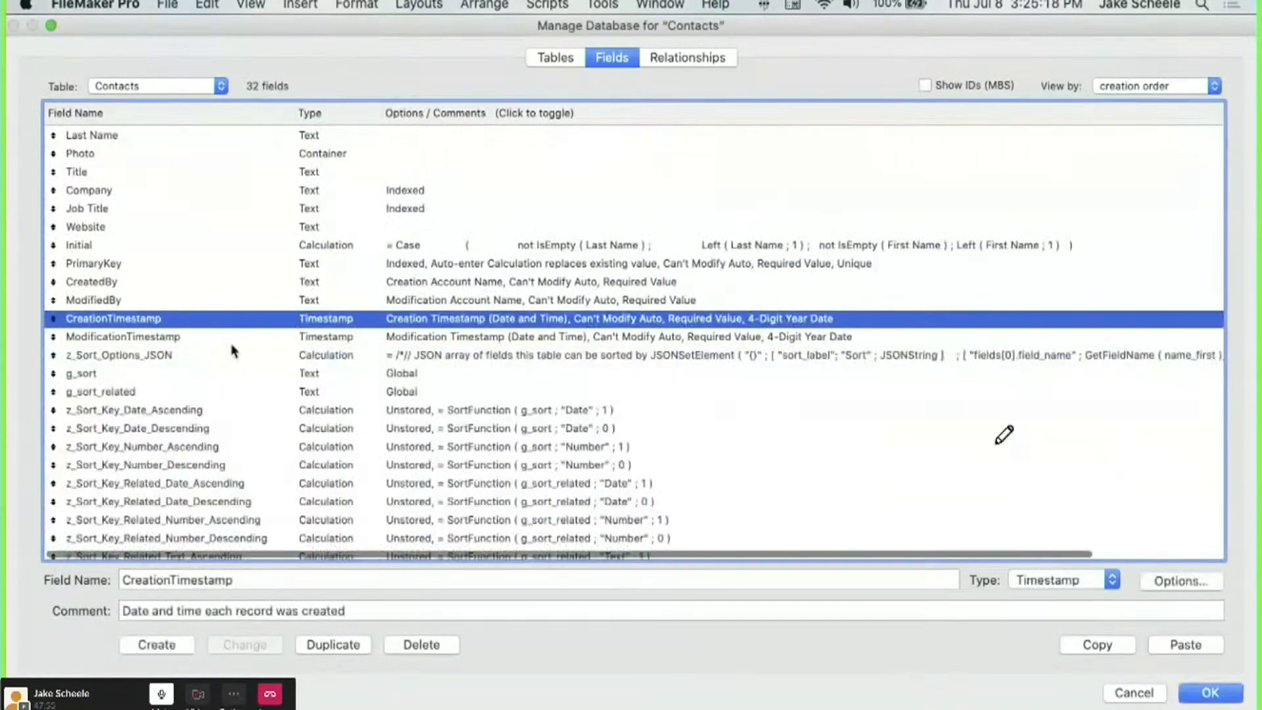
pyautogui.click(232, 355)
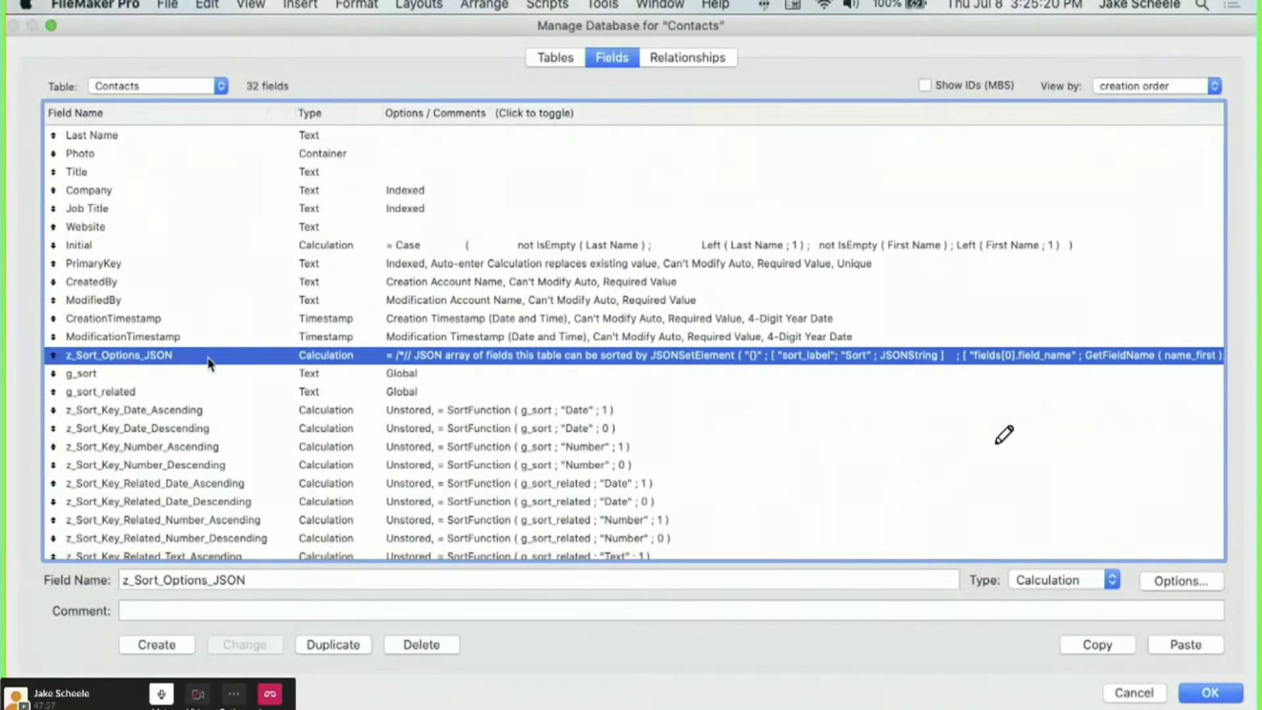
pyautogui.doubleClick(208, 360)
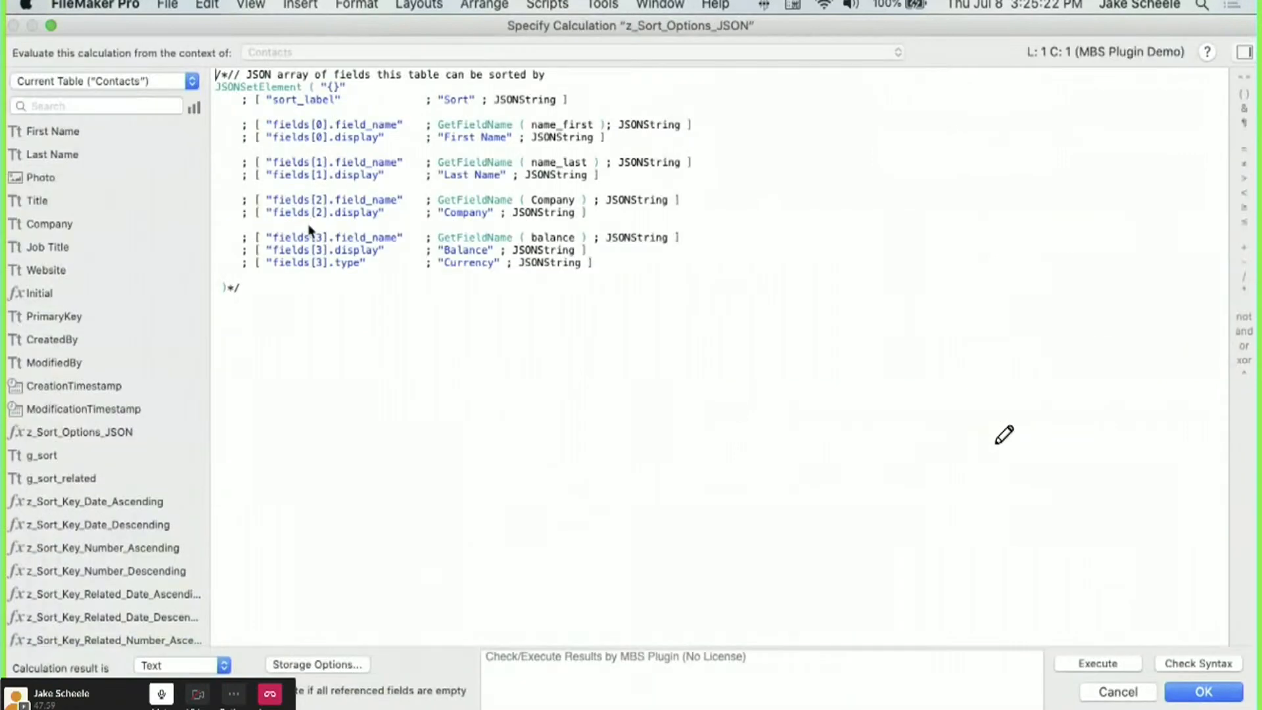
pyautogui.press('Delete')
pyautogui.press('Delete')
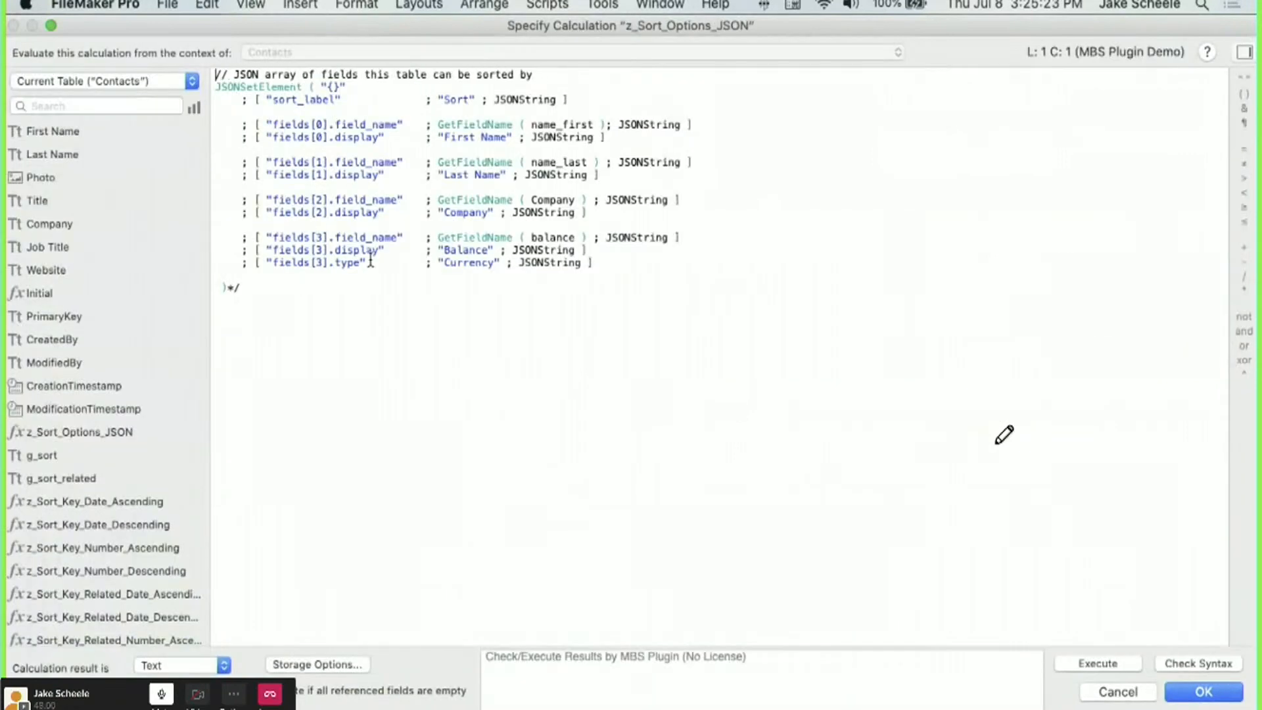
pyautogui.click(1094, 692)
# Create a new Number field named 'Balande' in Contacts.
pyautogui.click(219, 465)
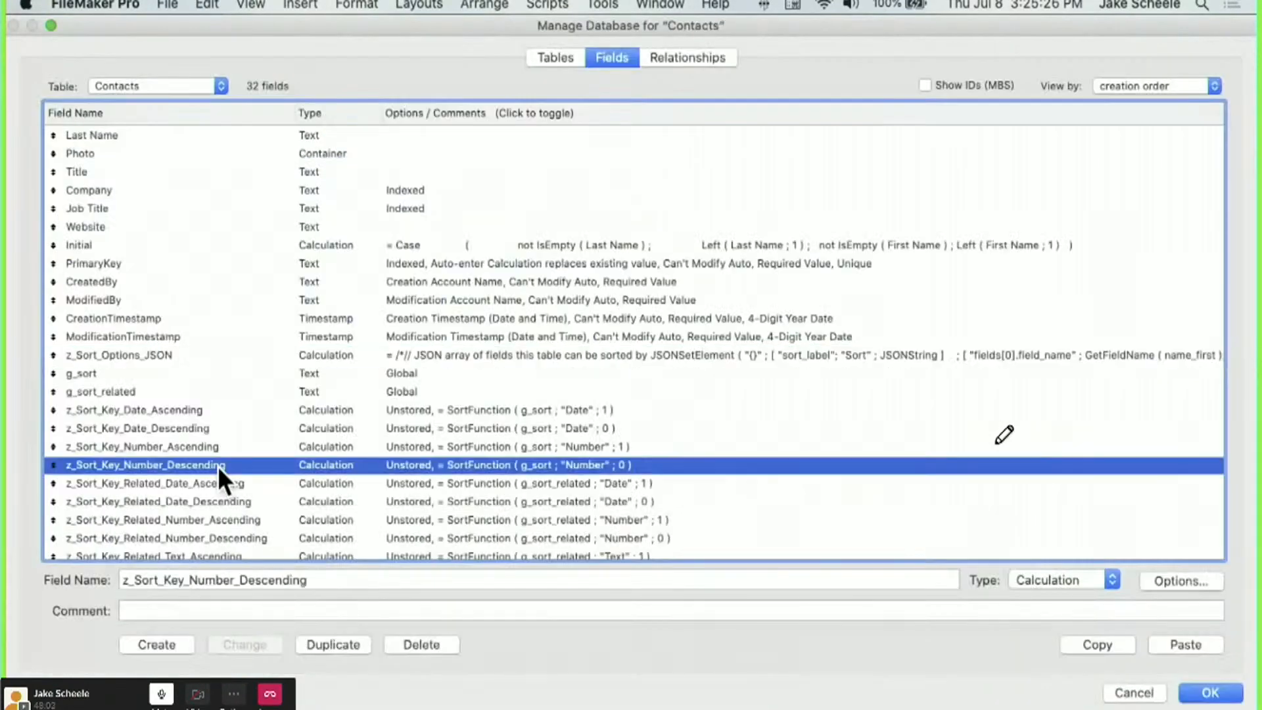
pyautogui.click(137, 226)
pyautogui.doubleClick(167, 578)
pyautogui.write('Ba')
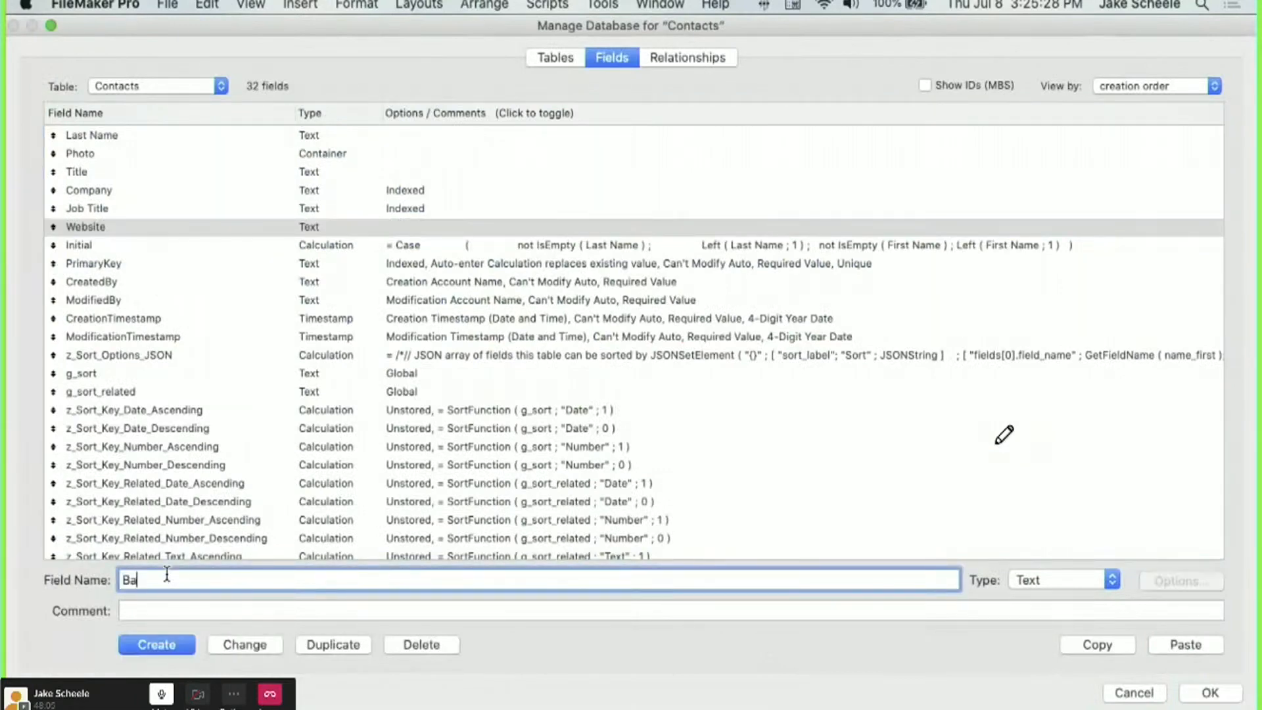
pyautogui.write('lande')
pyautogui.press('super+n')
pyautogui.press('Return')
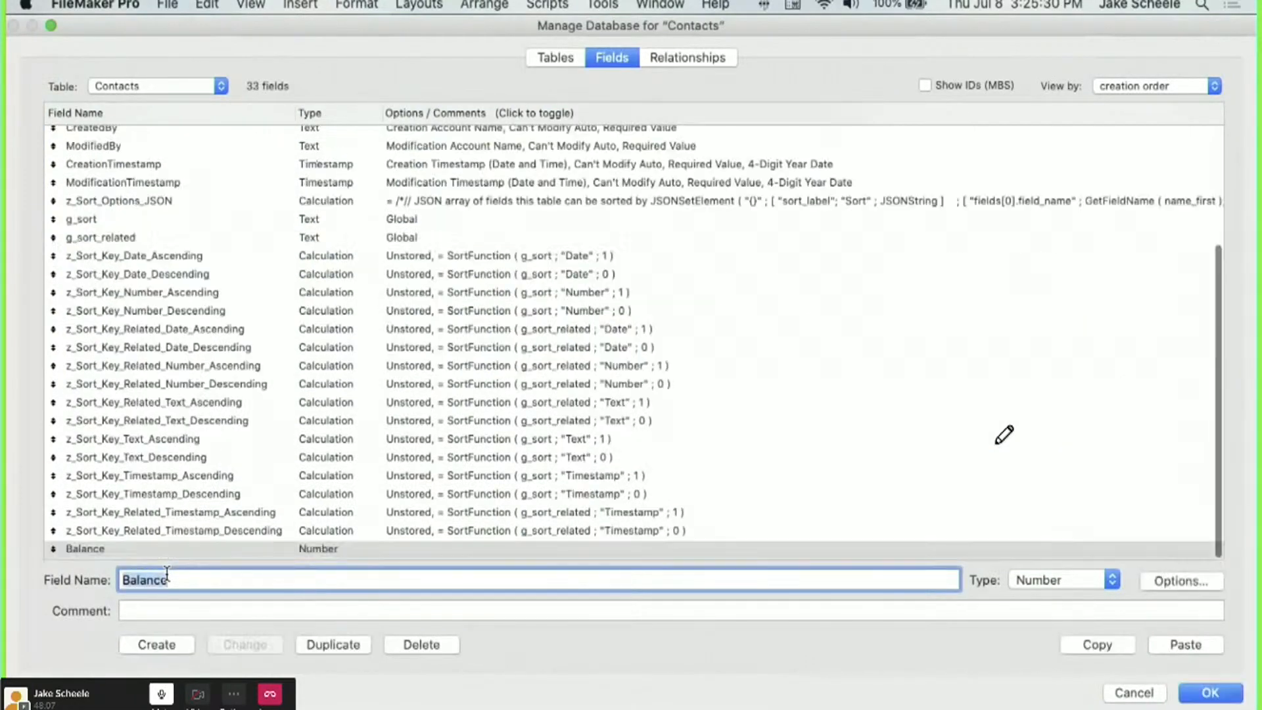
# Uncomment the z_Sort_Options_JSON calculation and change its label to 'Sort Contacts'.
pyautogui.scroll(4, 223, 415)
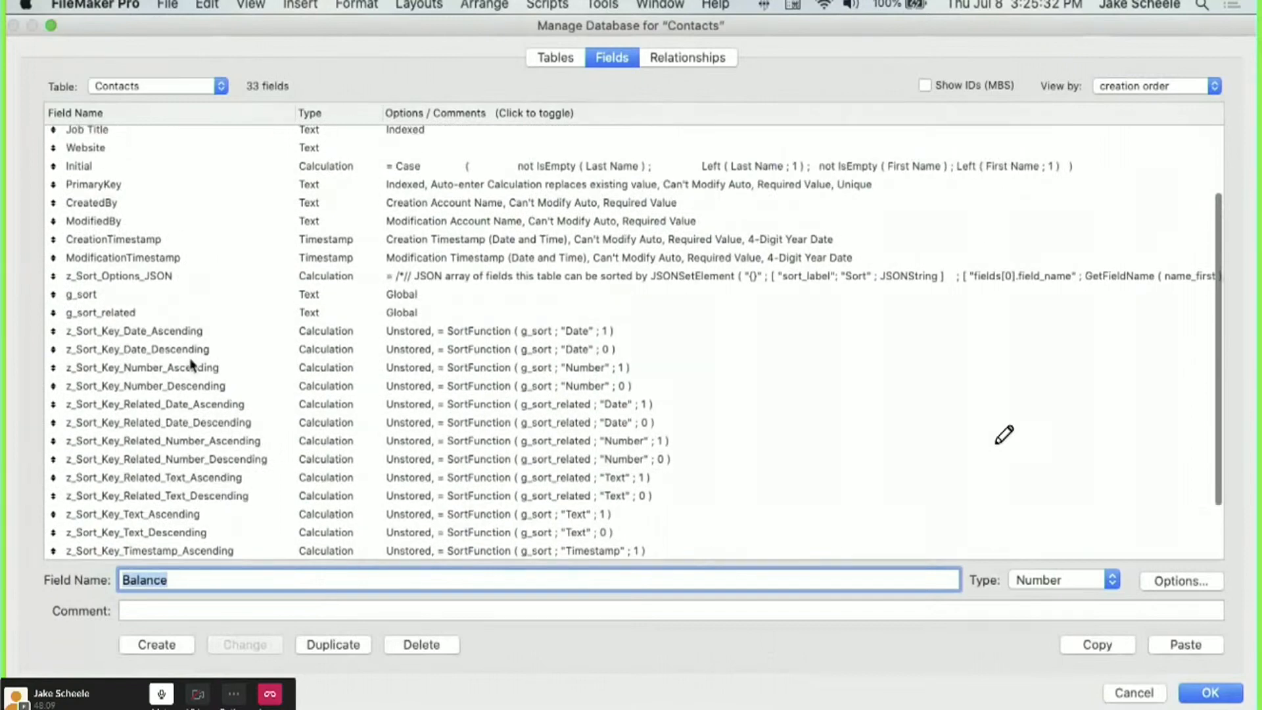
pyautogui.click(167, 277)
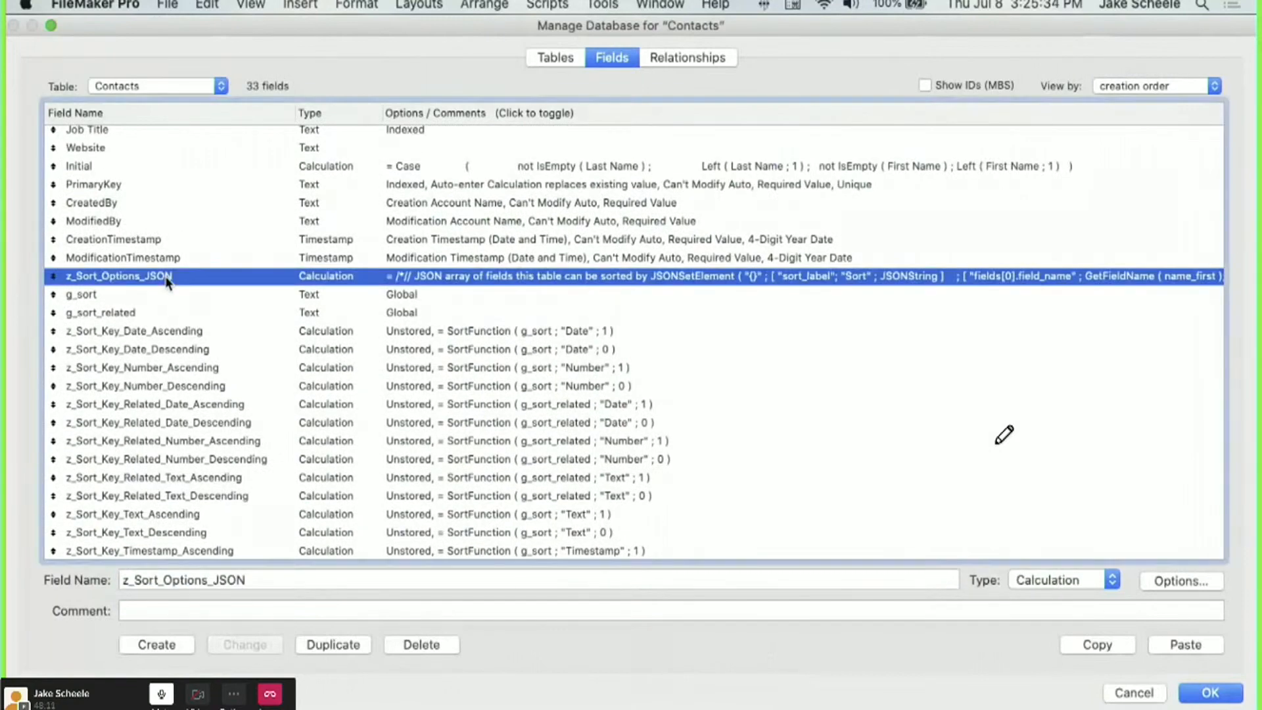
pyautogui.doubleClick(201, 275)
pyautogui.press('BackSpace')
pyautogui.press('BackSpace')
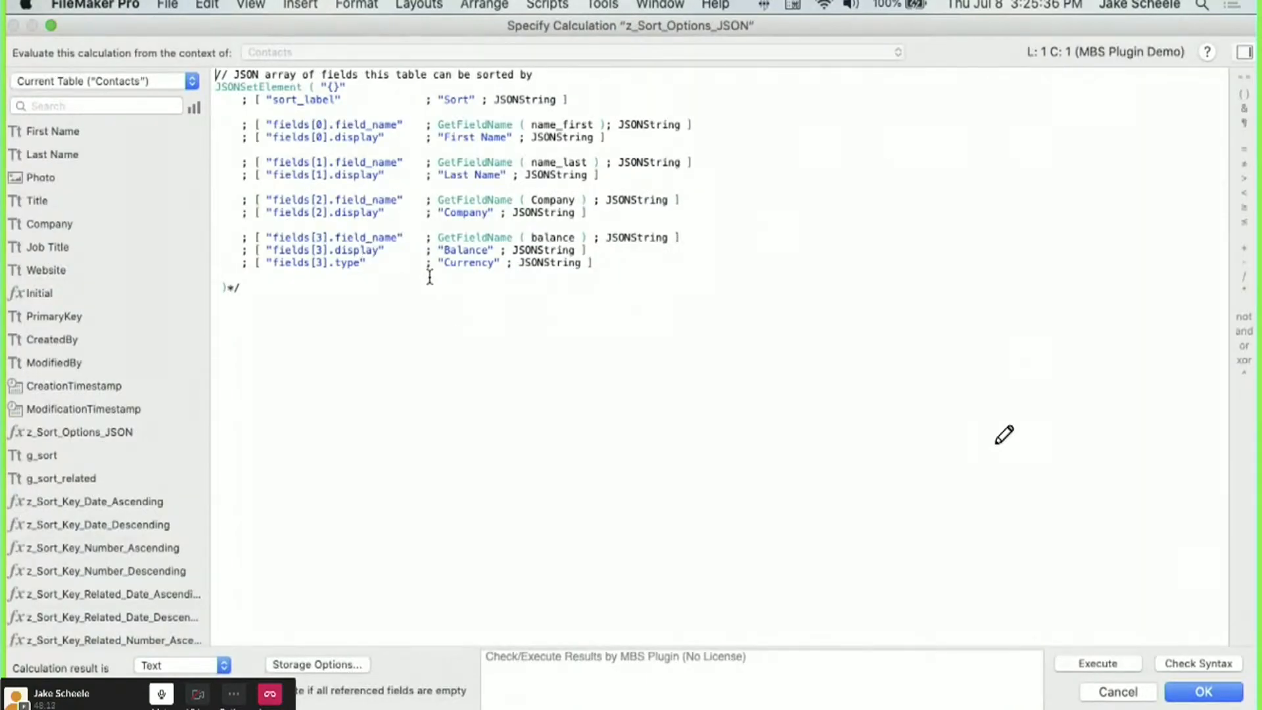
pyautogui.click(316, 318)
pyautogui.press('BackSpace')
pyautogui.press('BackSpace')
pyautogui.click(469, 103)
pyautogui.write('Contacts')
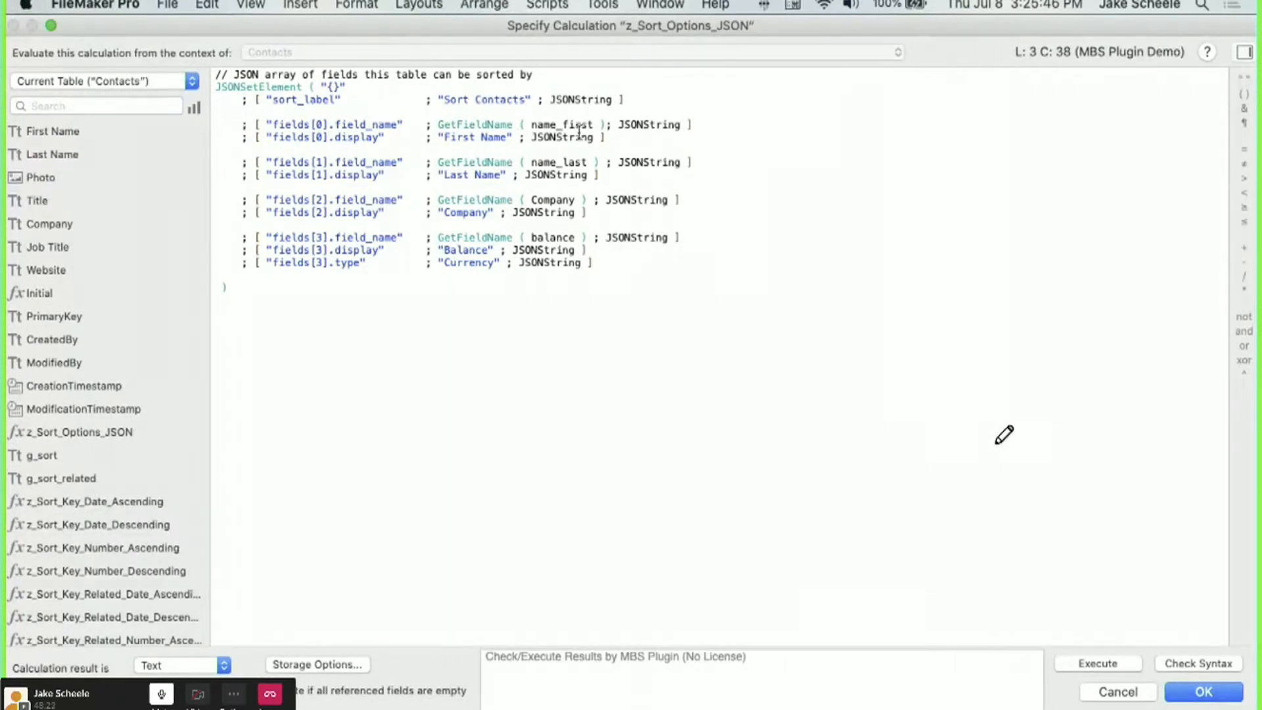
# Point the calculation's field references at First Name and Last Name and save it.
pyautogui.doubleClick(555, 124)
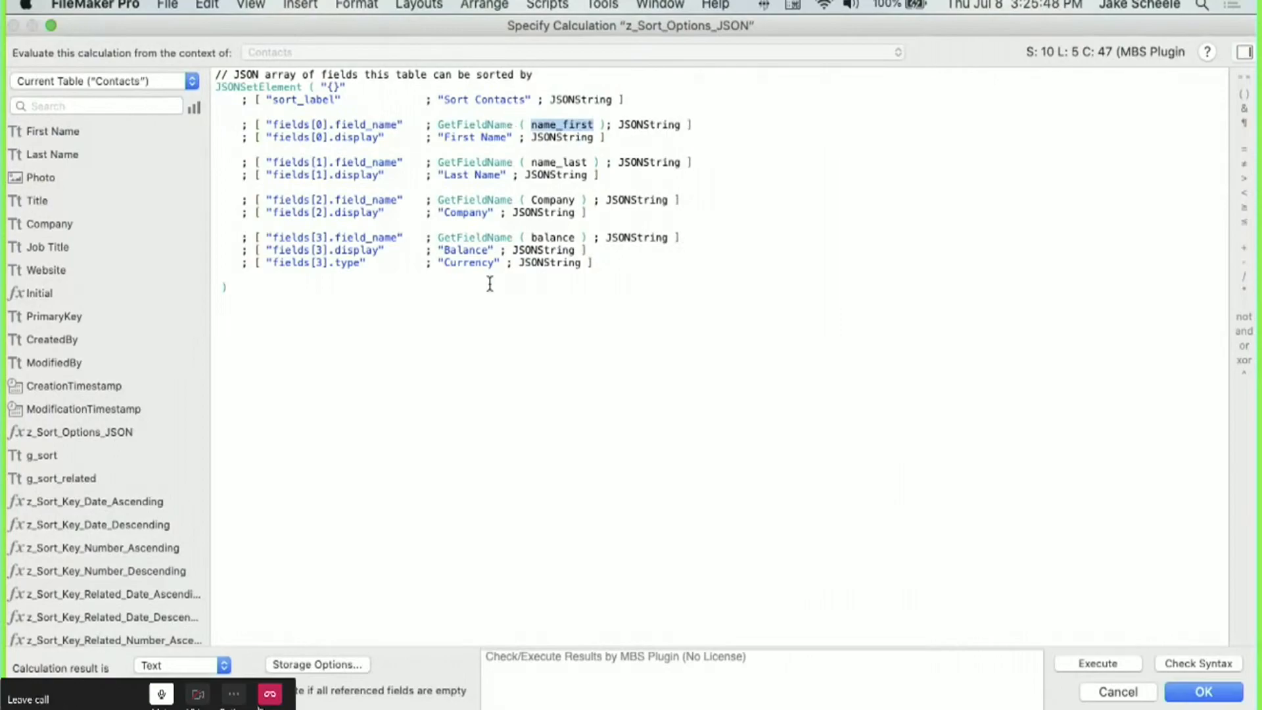
pyautogui.click(235, 694)
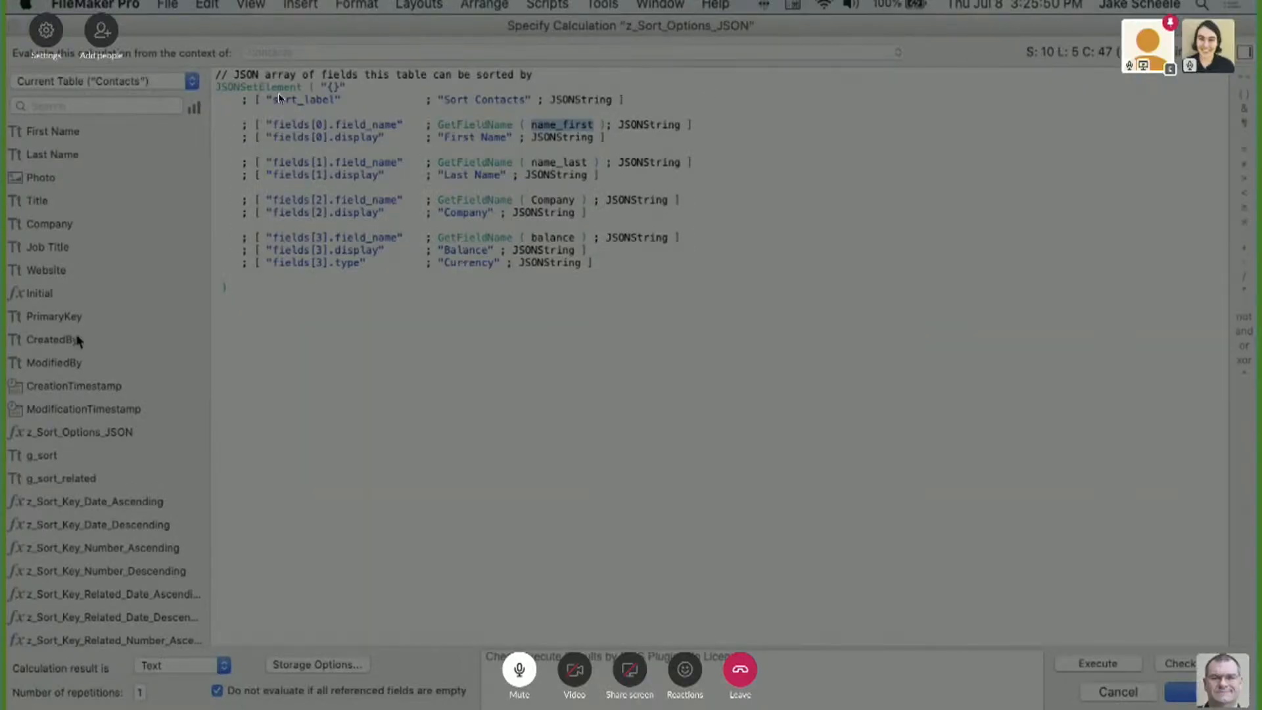
pyautogui.click(102, 30)
pyautogui.write('k')
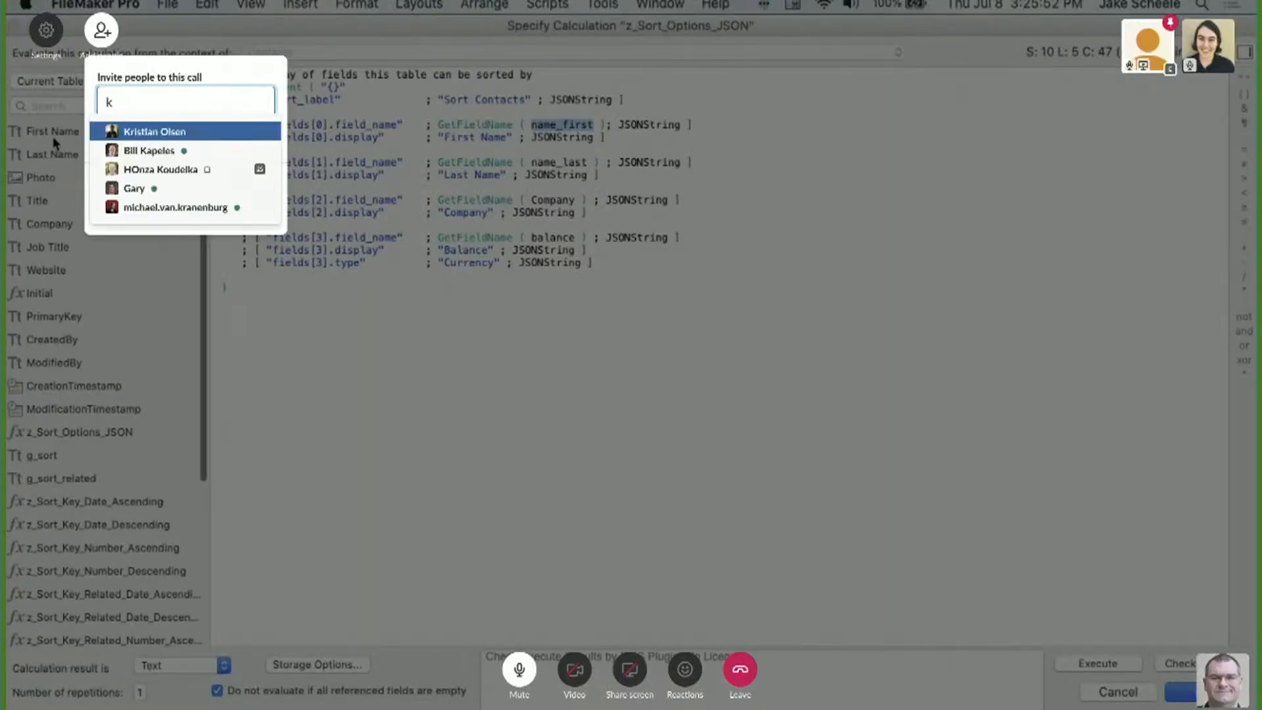
pyautogui.press('Return')
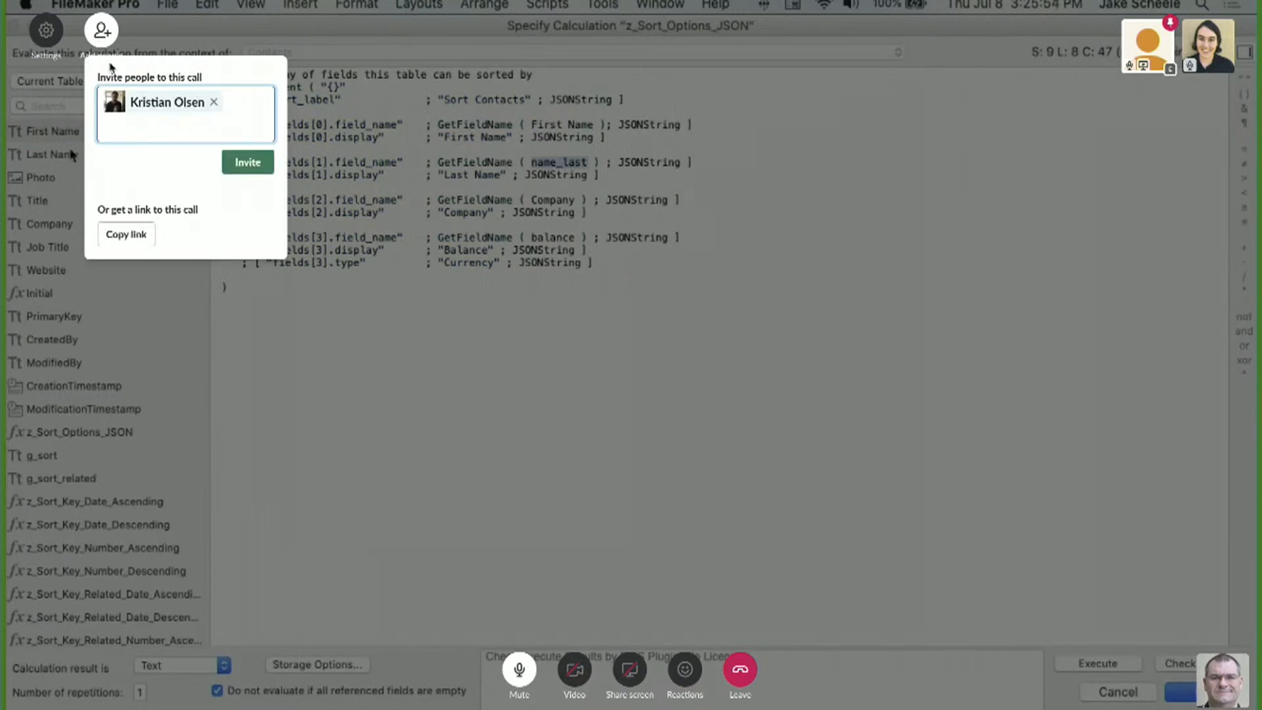
pyautogui.click(247, 162)
pyautogui.click(265, 140)
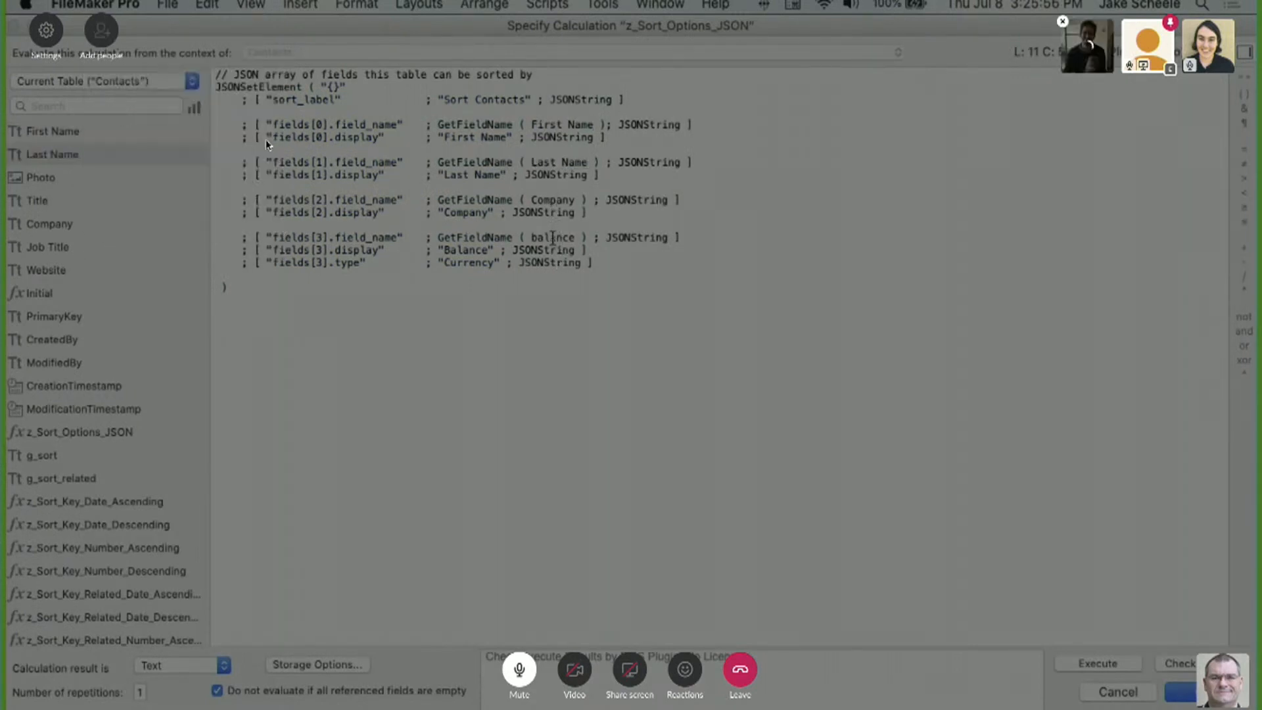
pyautogui.click(751, 266)
pyautogui.click(42, 221)
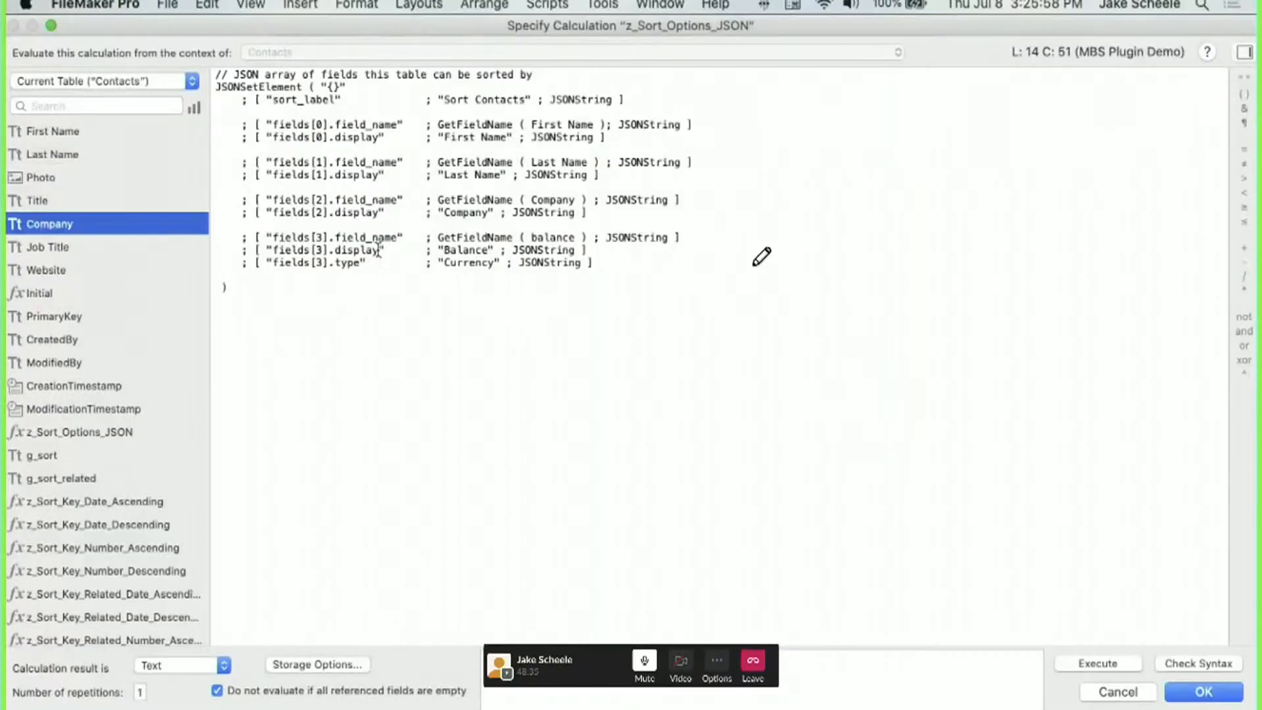
pyautogui.click(440, 287)
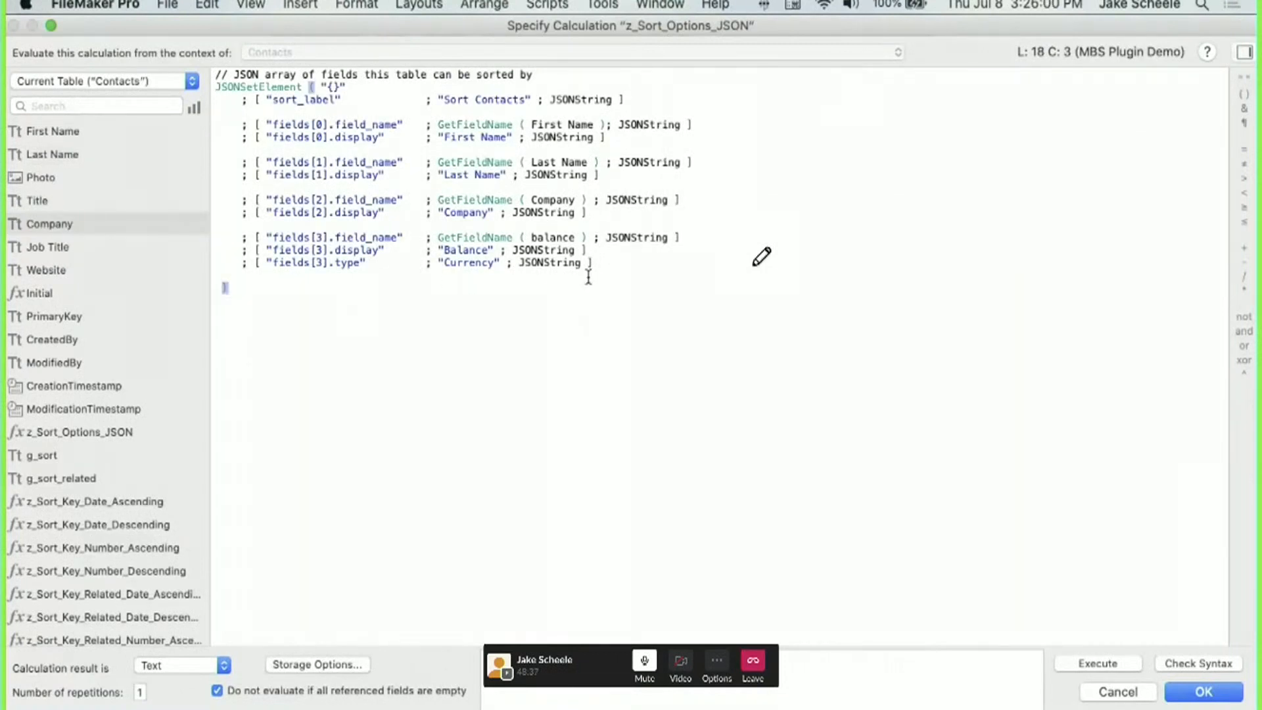
pyautogui.moveTo(599, 262); pyautogui.dragTo(600, 252)
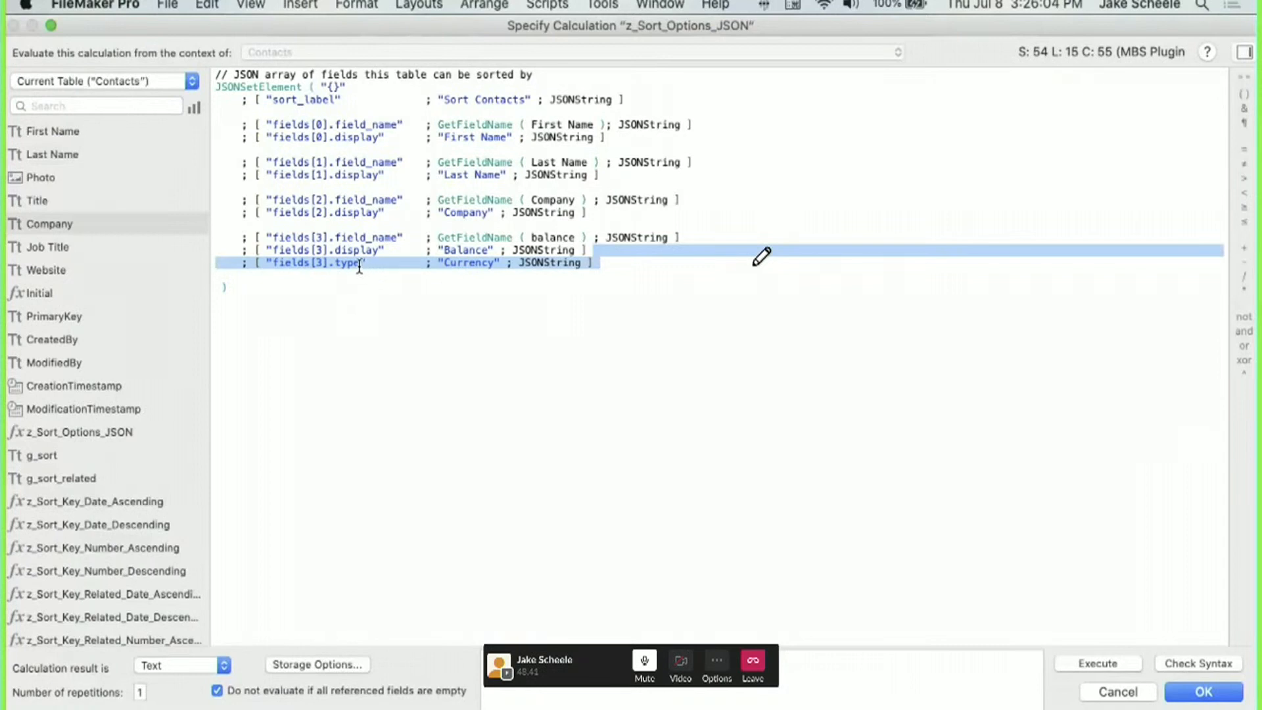
pyautogui.click(602, 263)
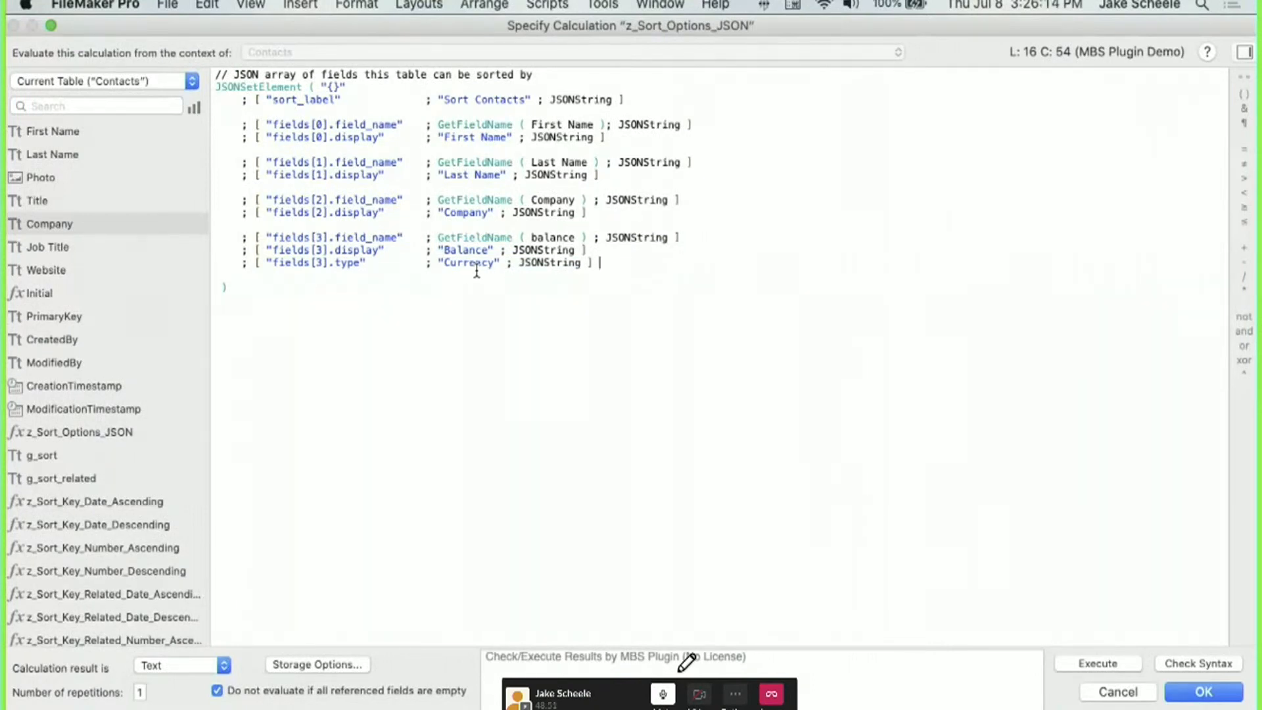
pyautogui.click(1202, 691)
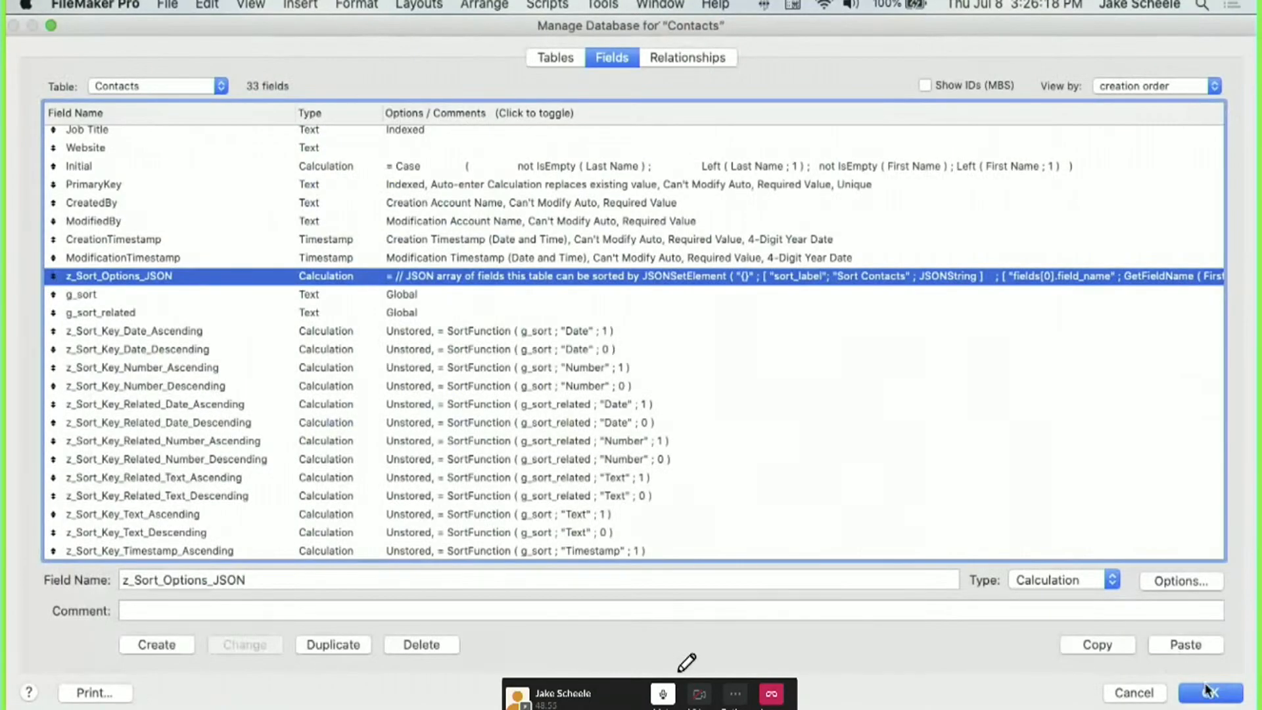
# Save the database changes and select Sort Sort_Example_Table in the Sort Subscripts folder.
pyautogui.click(1208, 691)
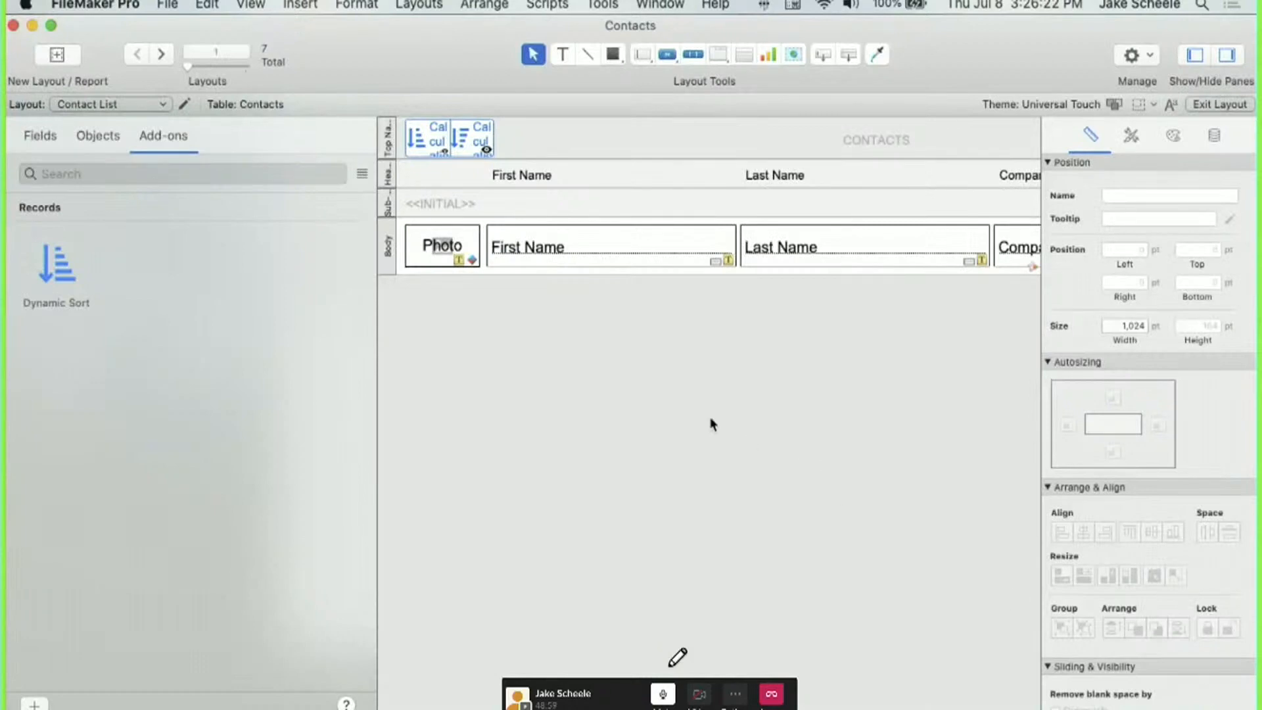
pyautogui.press('super+shift+s')
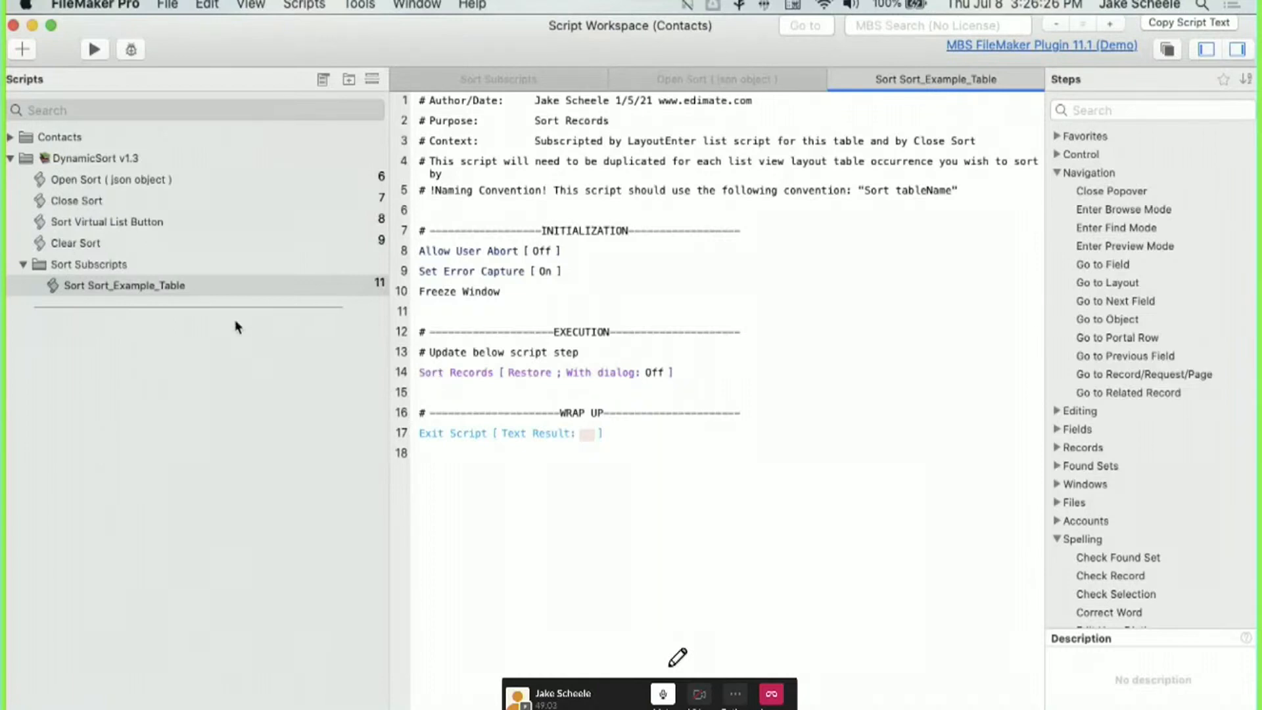
pyautogui.click(49, 160)
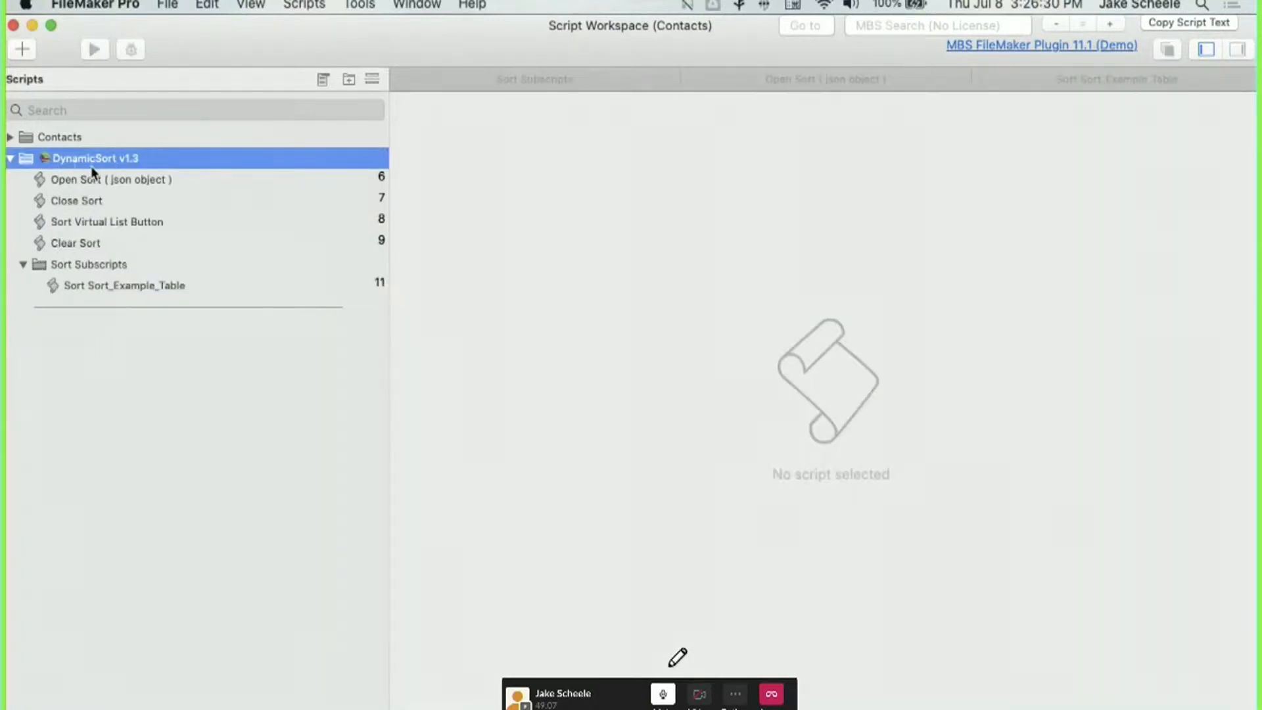
pyautogui.click(70, 263)
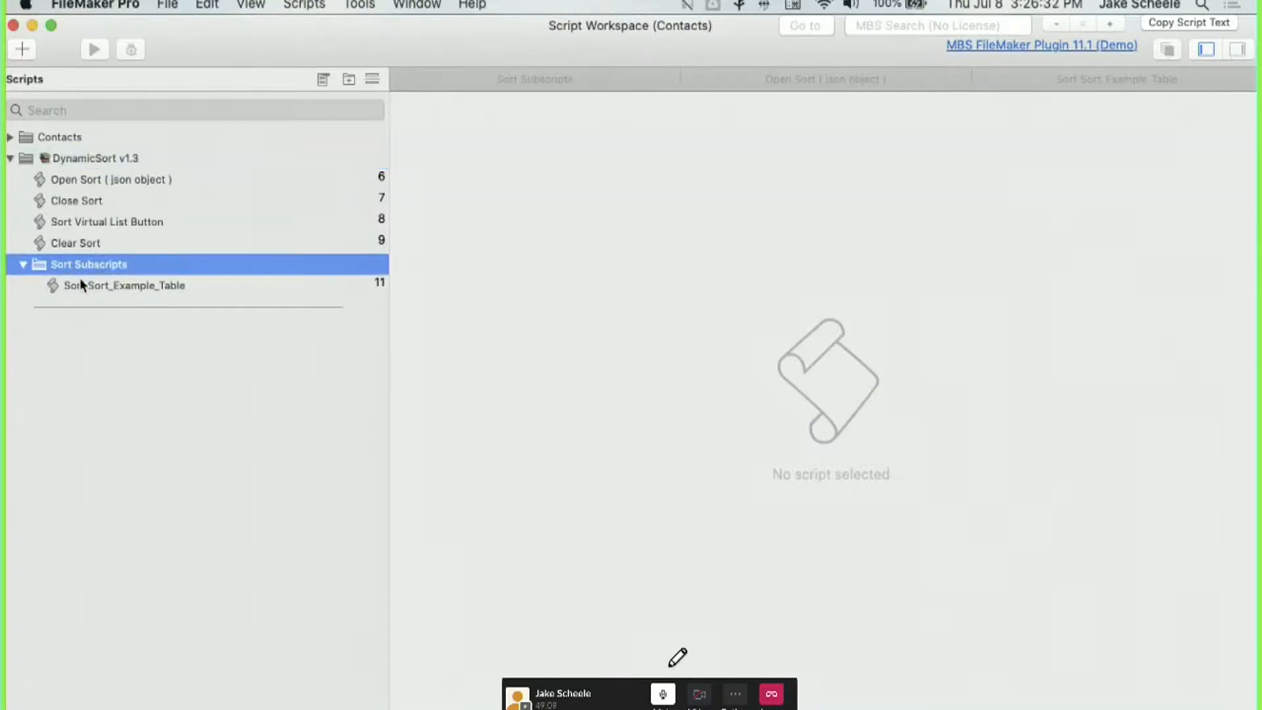
pyautogui.click(82, 287)
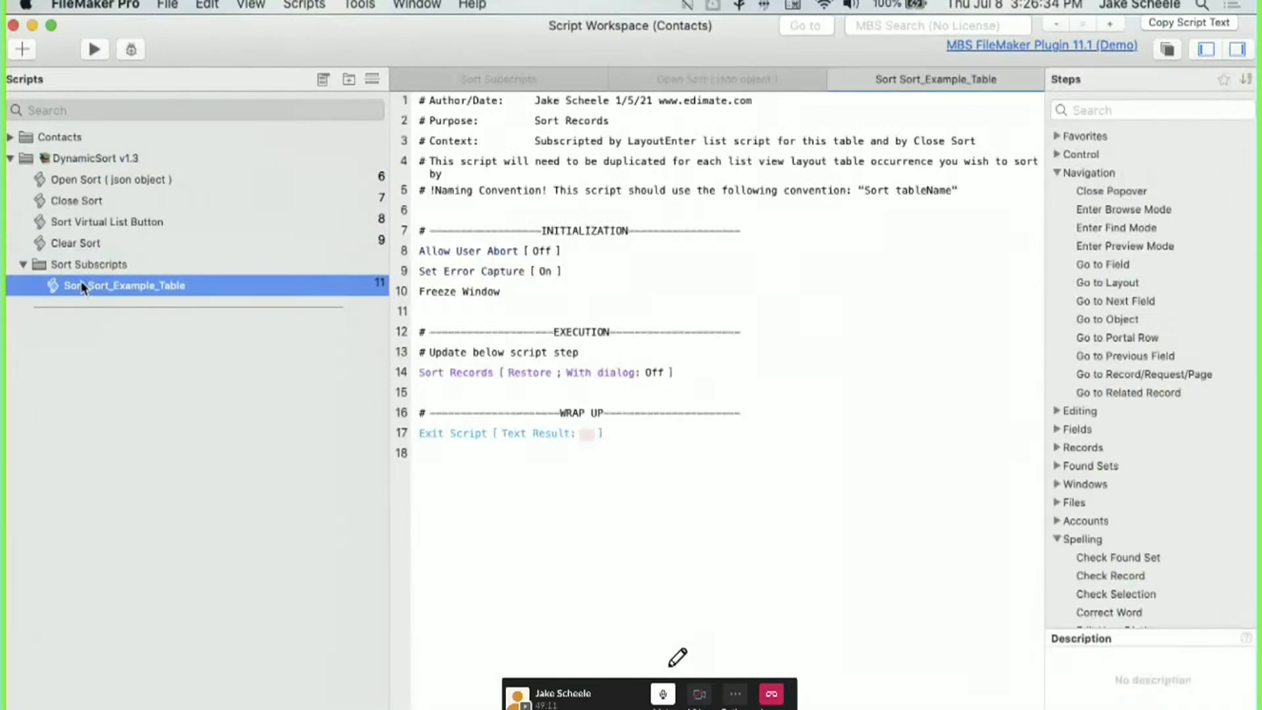
# Duplicate the Sort Sort_Example_Table script and rename the copy 'Sort Contacts'.
pyautogui.rightClick(83, 288)
pyautogui.click(116, 379)
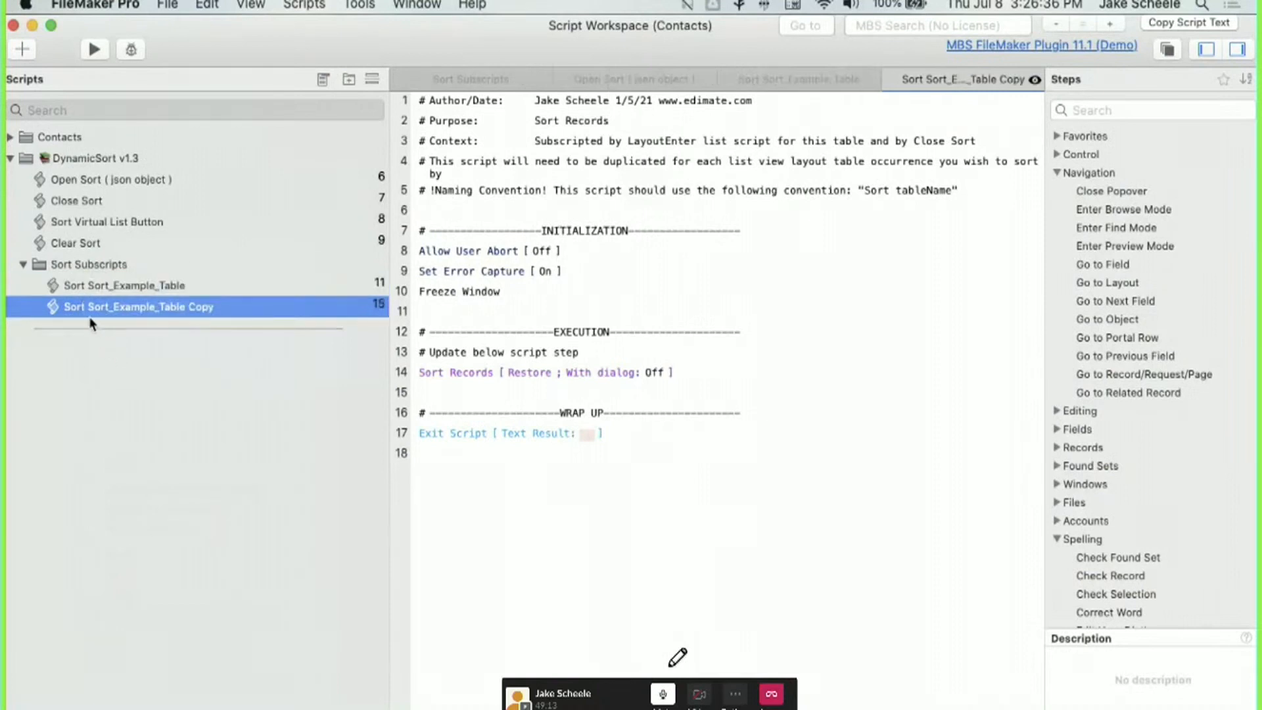
pyautogui.click(85, 310)
pyautogui.moveTo(90, 309); pyautogui.dragTo(243, 312)
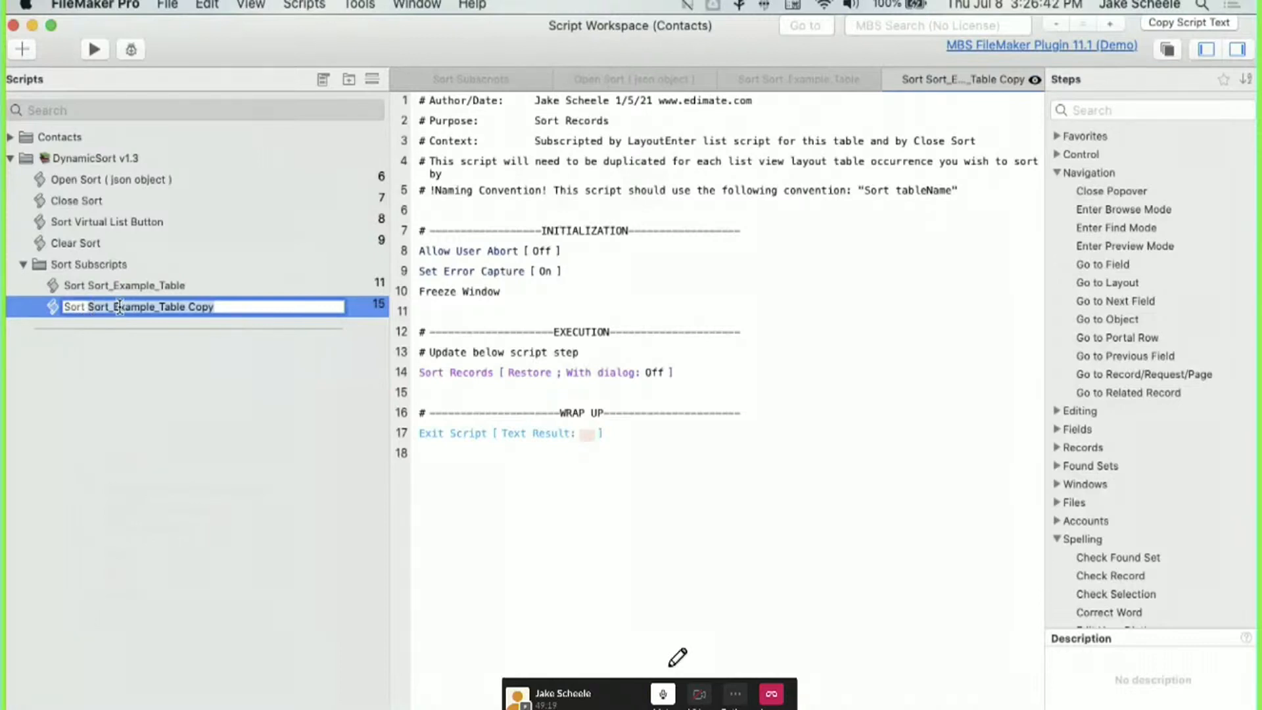
pyautogui.write('Contacts')
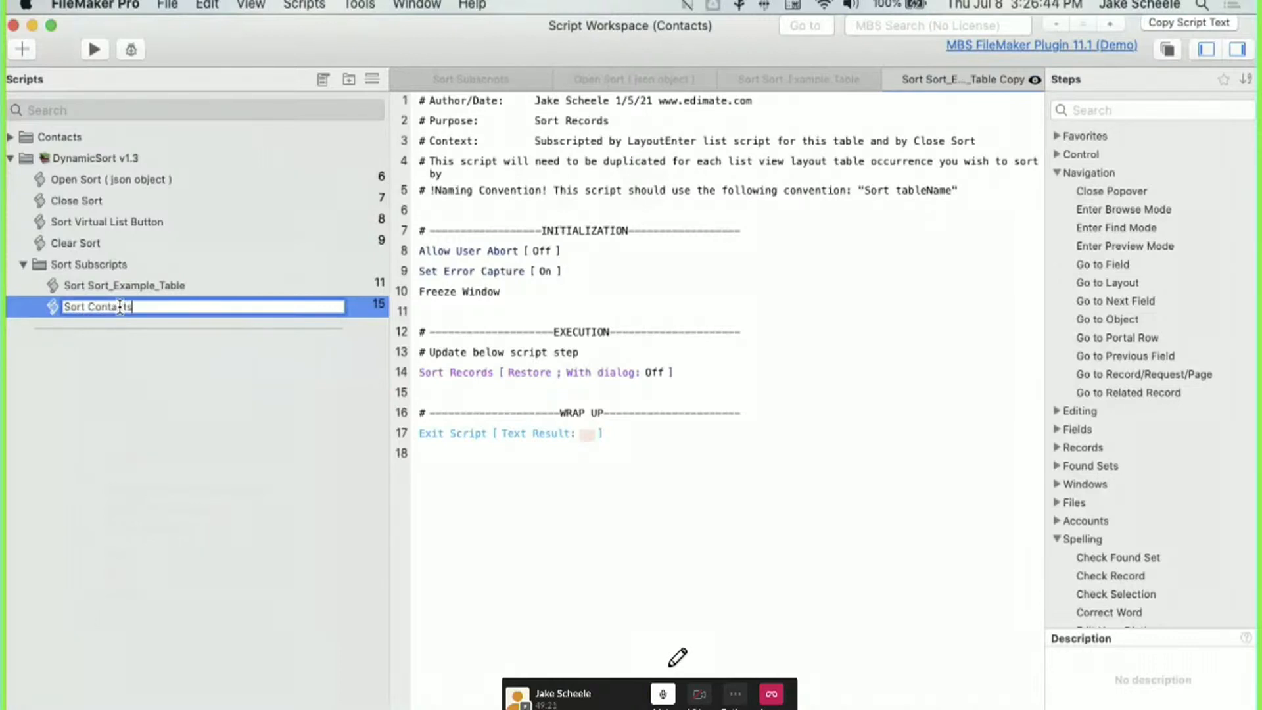
pyautogui.press('Return')
pyautogui.click(480, 372)
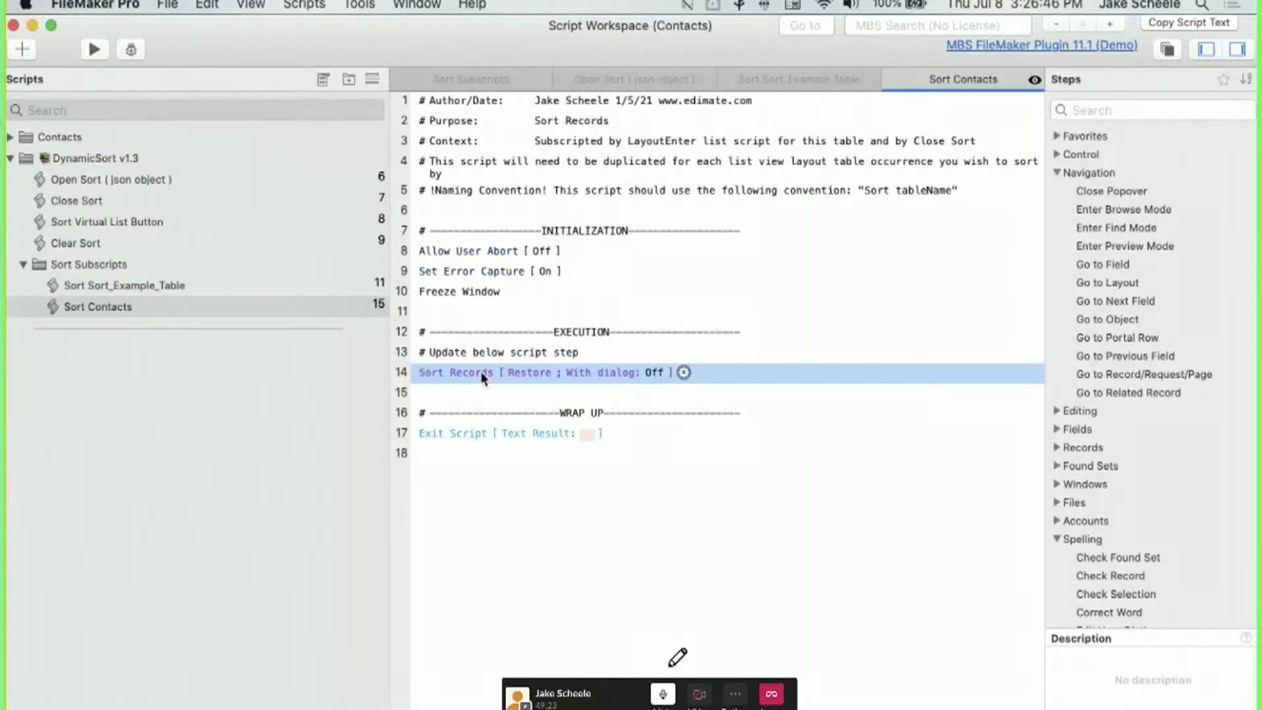
pyautogui.doubleClick(480, 372)
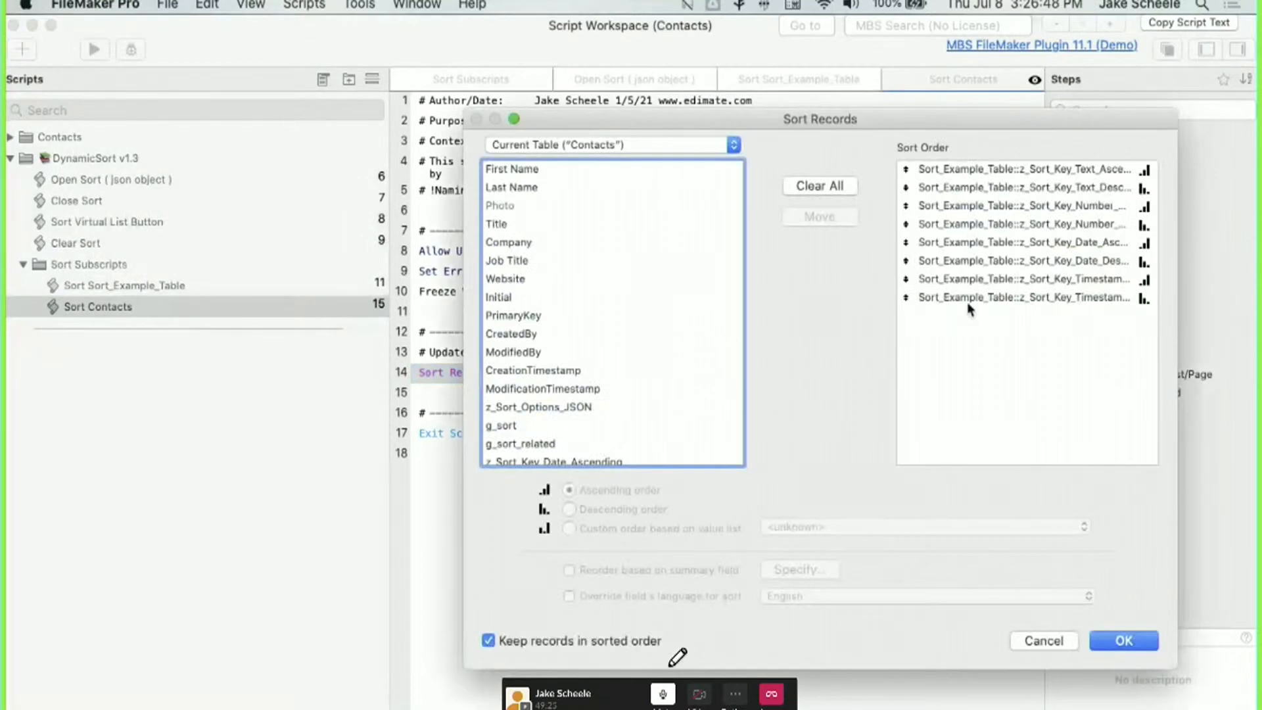
# Replace the sort order with the eight Date, Number, Text and Timestamp z_Sort_Key fields.
pyautogui.click(832, 188)
pyautogui.scroll(-10, 565, 315)
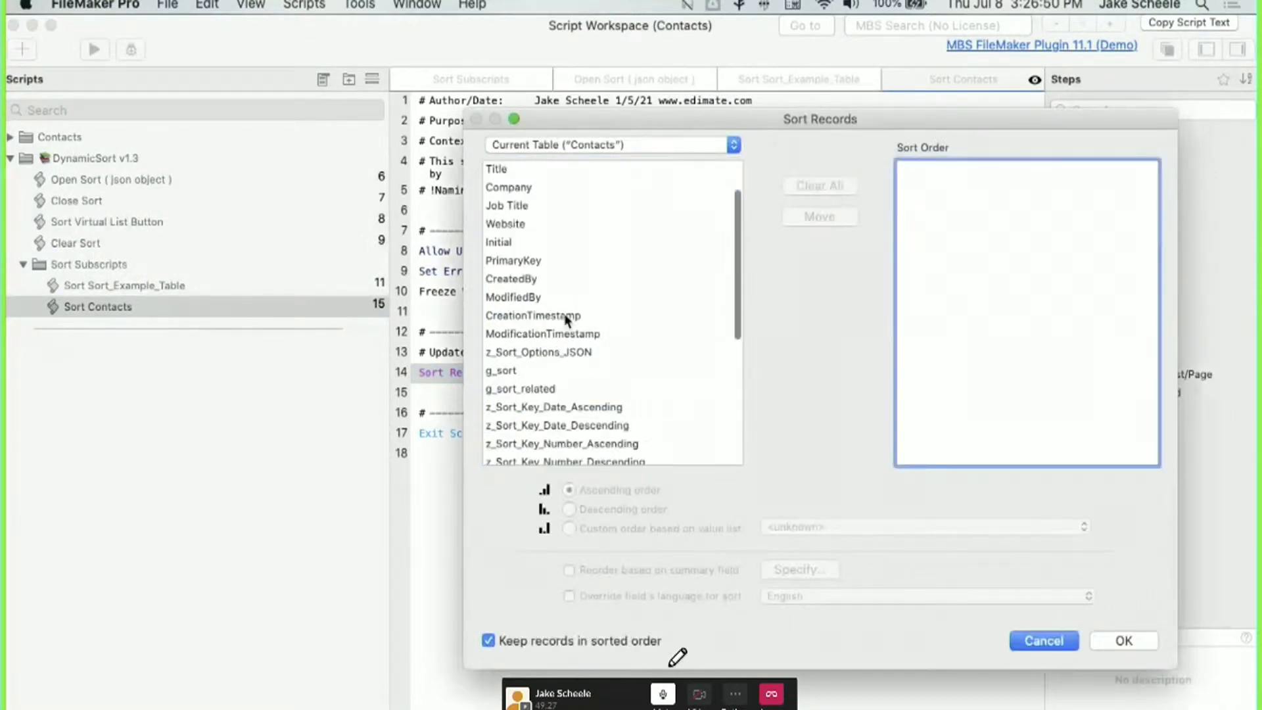
pyautogui.scroll(10, 566, 316)
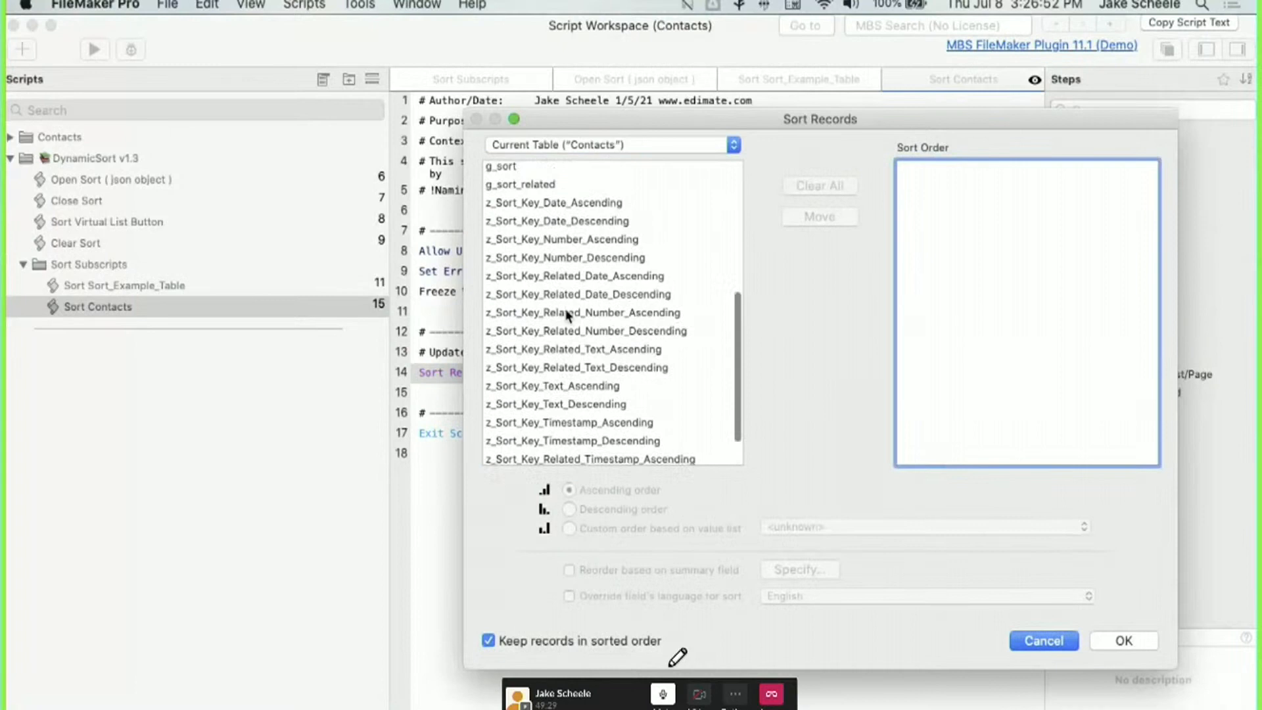
pyautogui.doubleClick(548, 205)
pyautogui.doubleClick(548, 223)
pyautogui.doubleClick(548, 241)
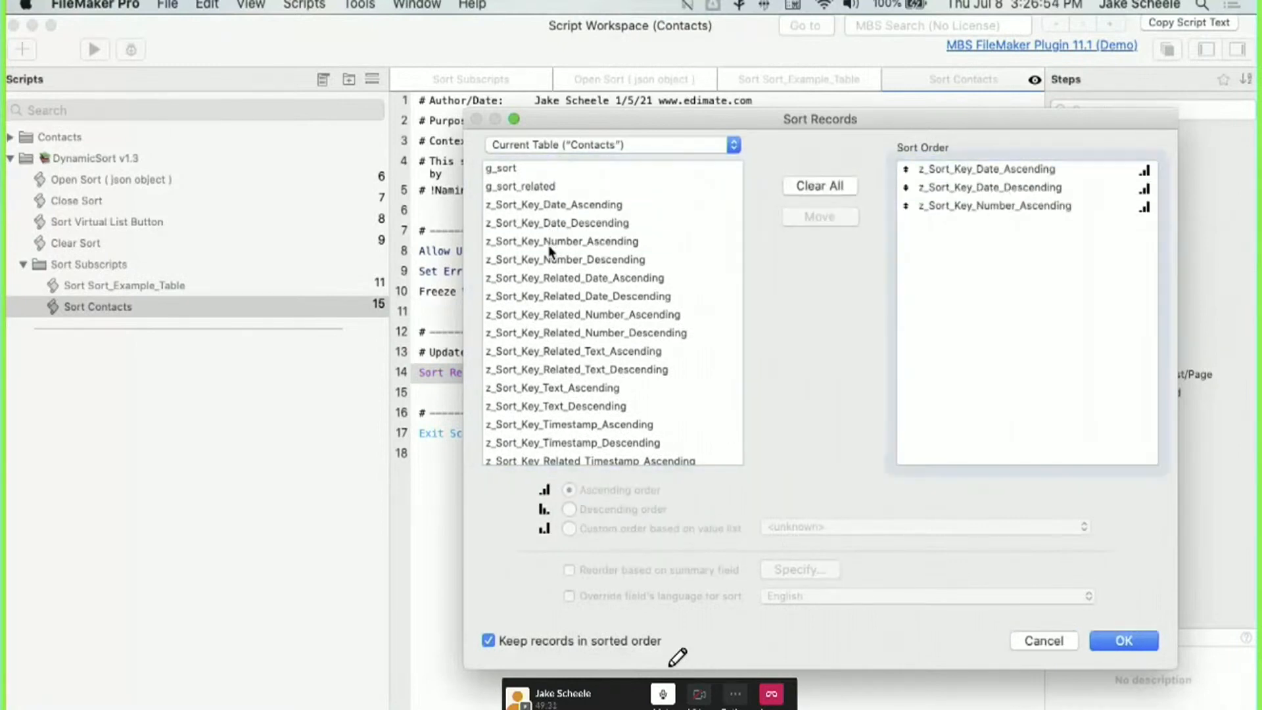
pyautogui.doubleClick(548, 259)
pyautogui.scroll(-1, 550, 266)
pyautogui.scroll(-2, 548, 269)
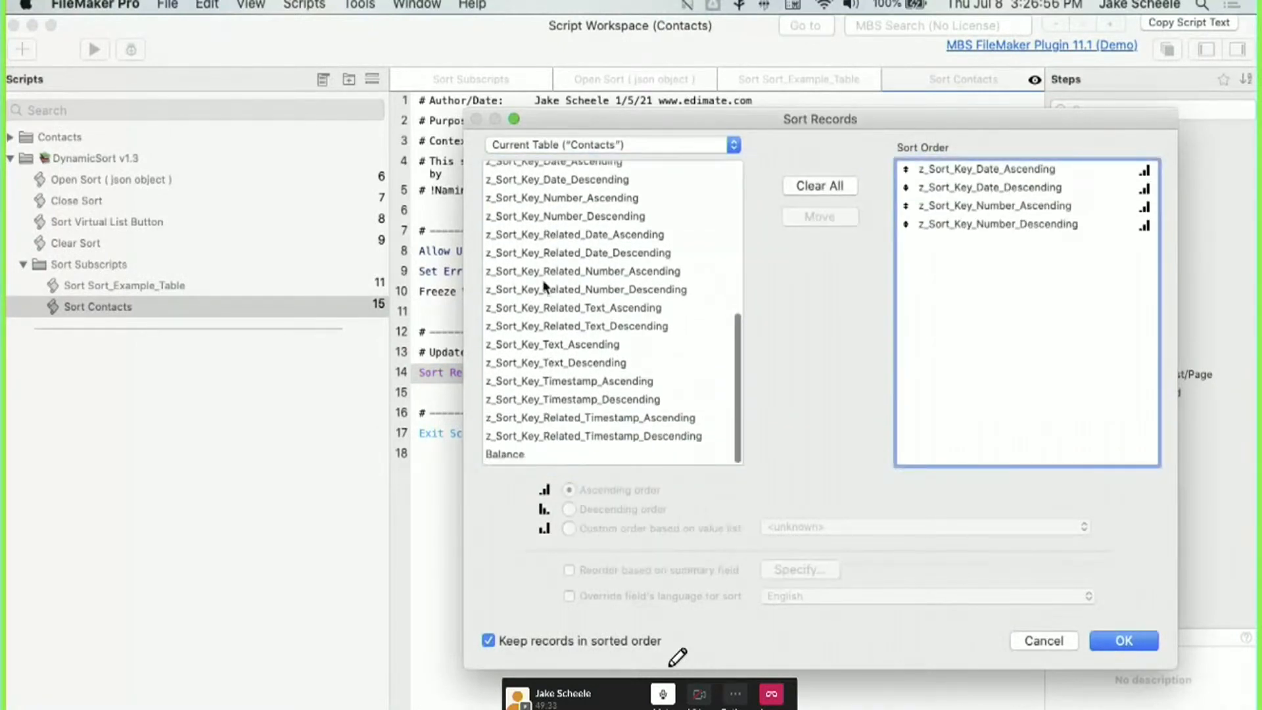
pyautogui.doubleClick(548, 347)
pyautogui.doubleClick(548, 365)
pyautogui.doubleClick(548, 381)
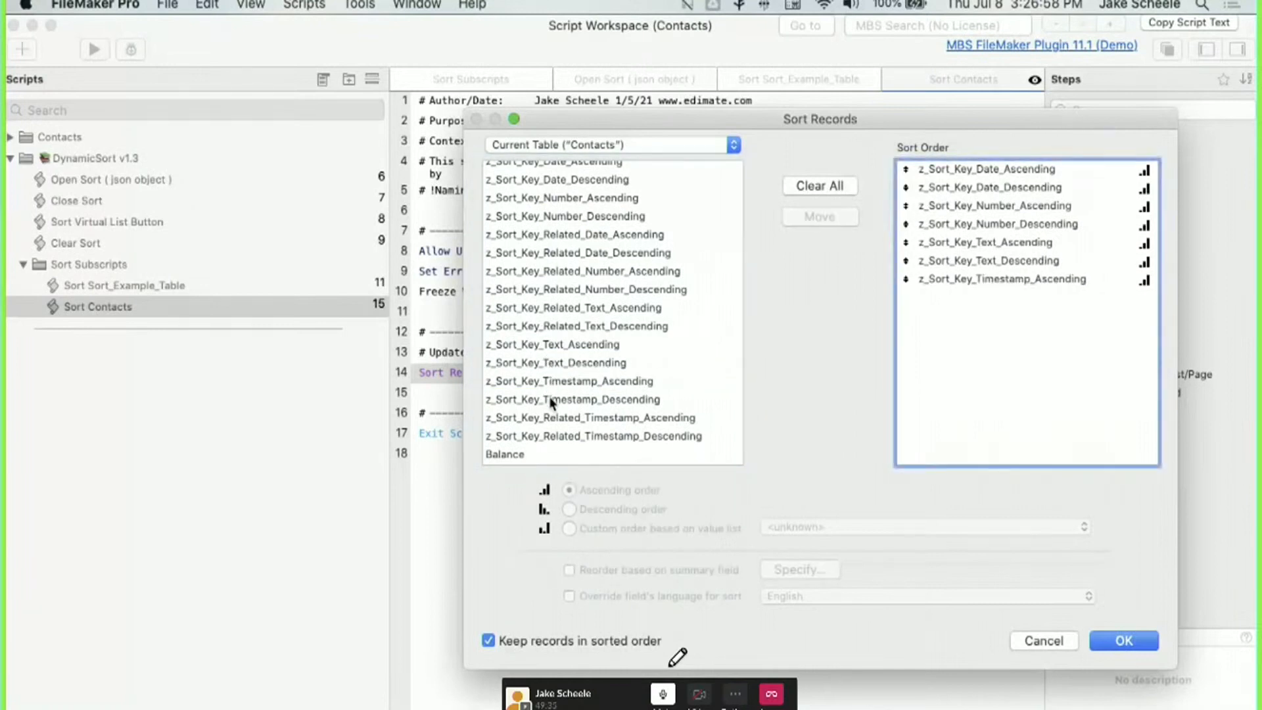
pyautogui.doubleClick(549, 399)
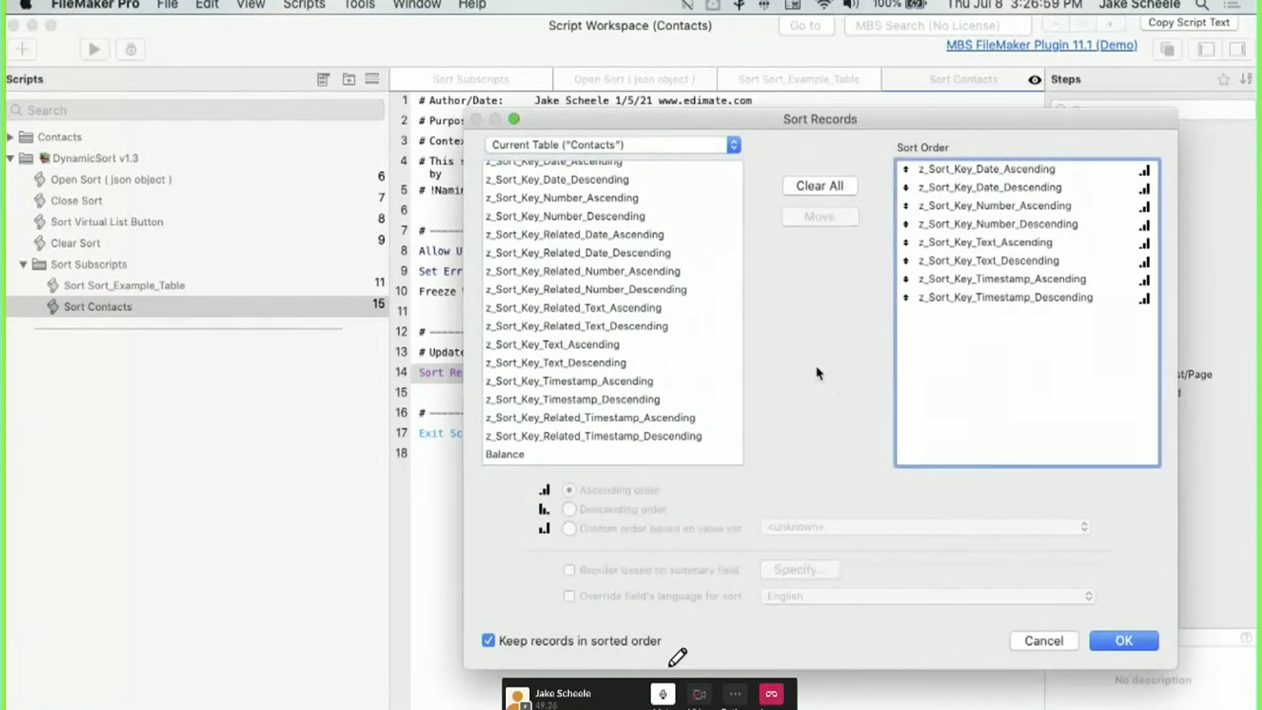
# Set the Timestamp, Text, Number and Date _Descending keys to descending order and confirm.
pyautogui.click(976, 298)
pyautogui.click(599, 509)
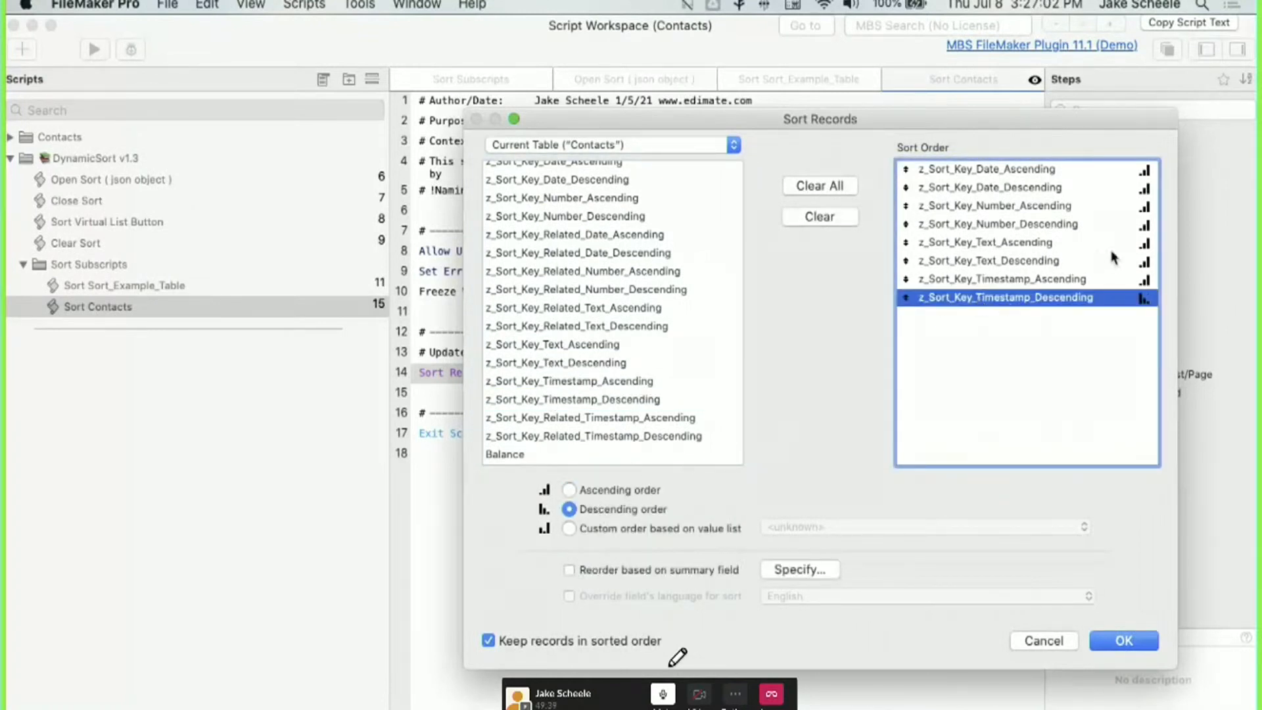
pyautogui.click(1113, 261)
pyautogui.click(660, 510)
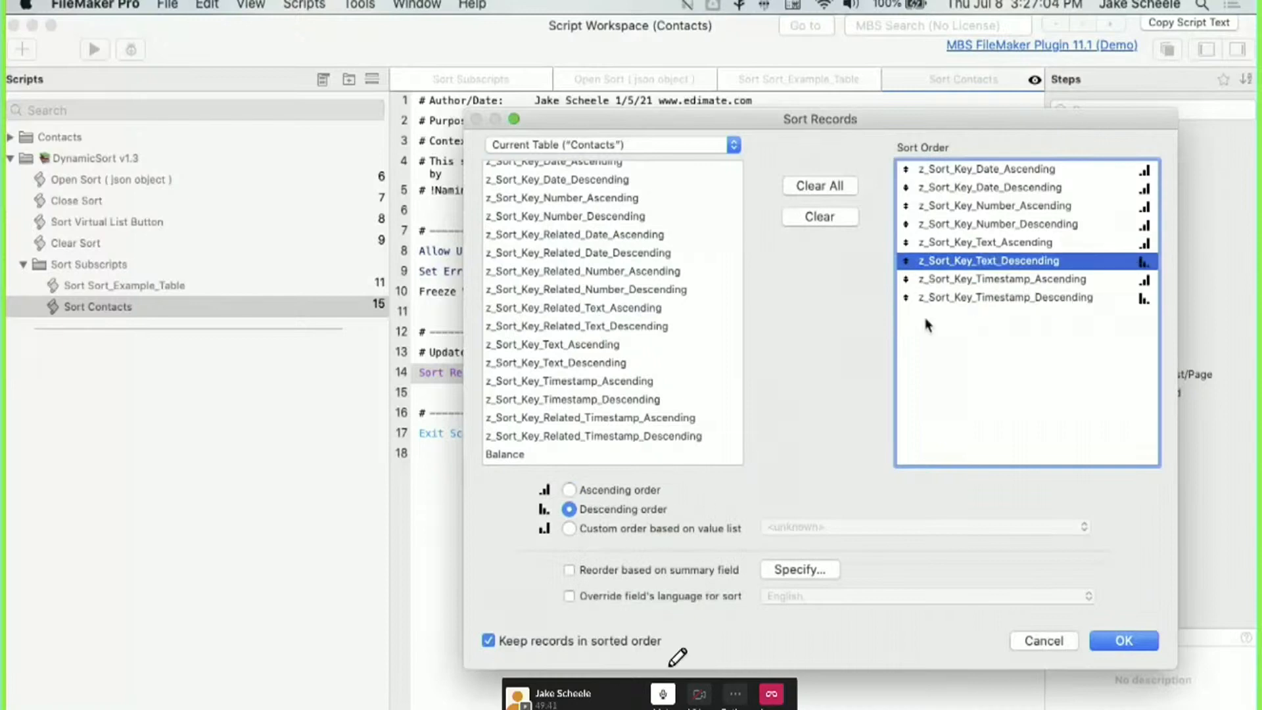
pyautogui.click(993, 227)
pyautogui.click(605, 514)
pyautogui.click(946, 191)
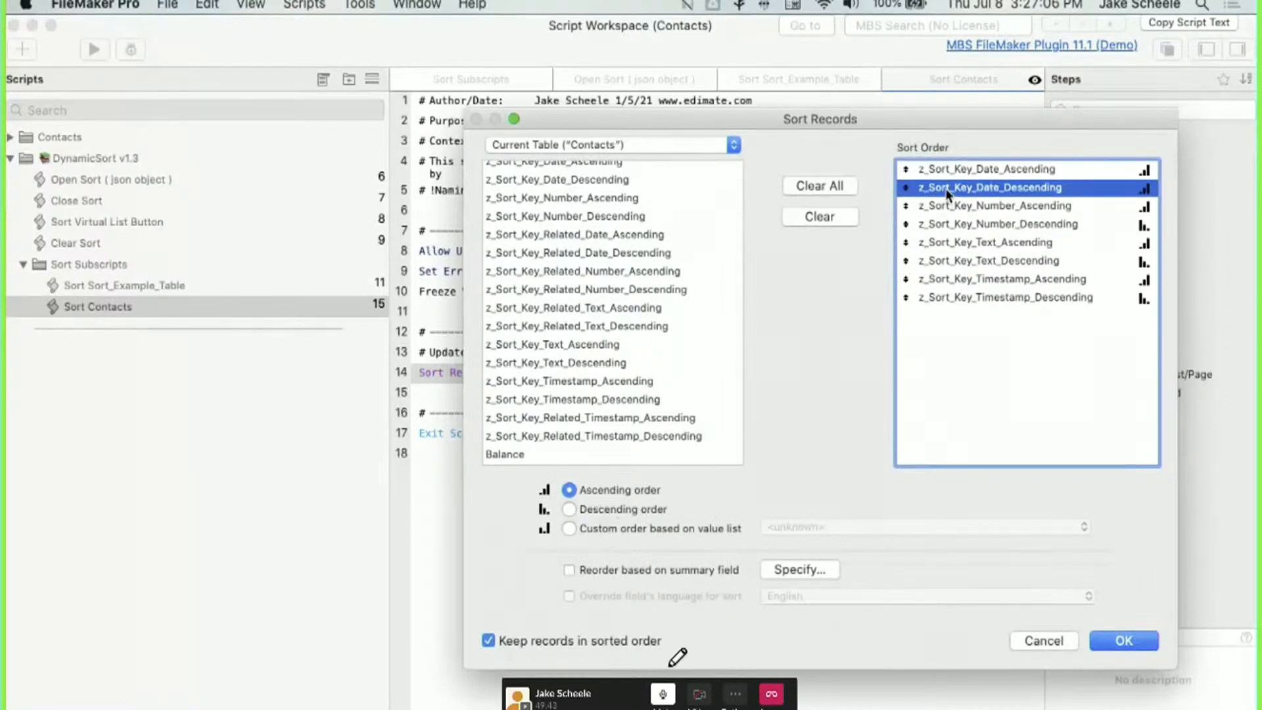
pyautogui.click(590, 515)
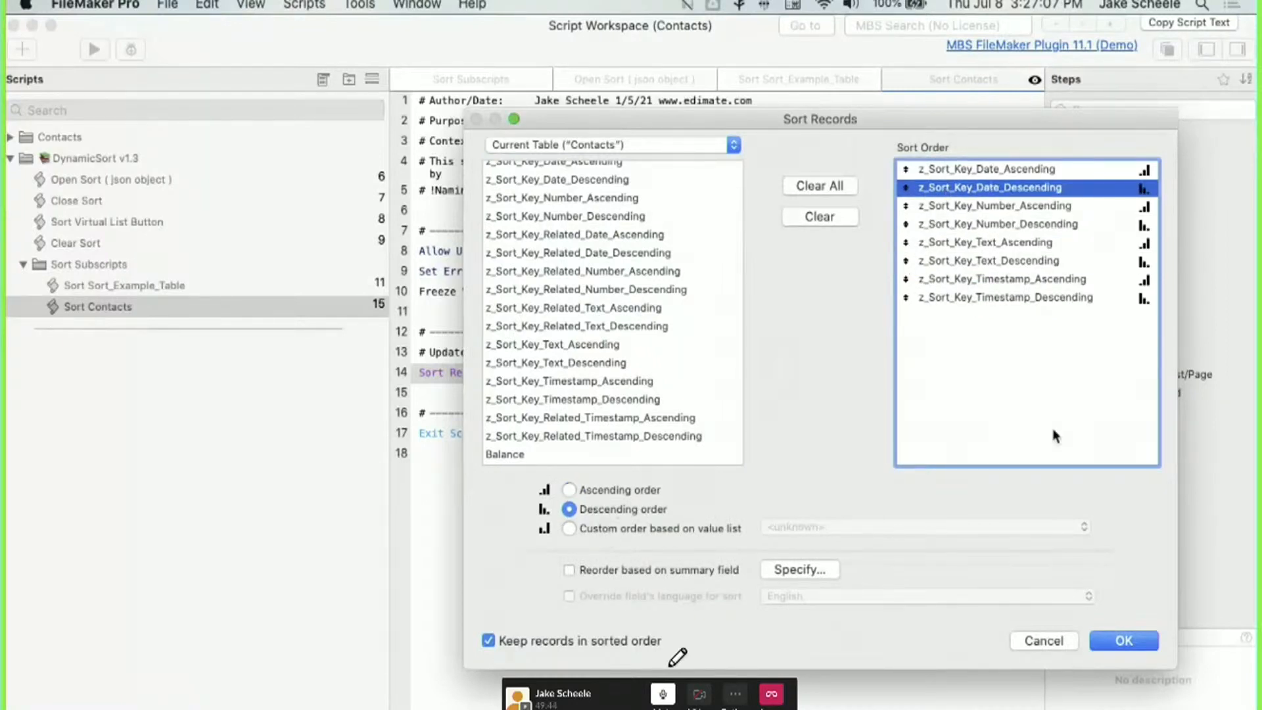
pyautogui.click(1121, 641)
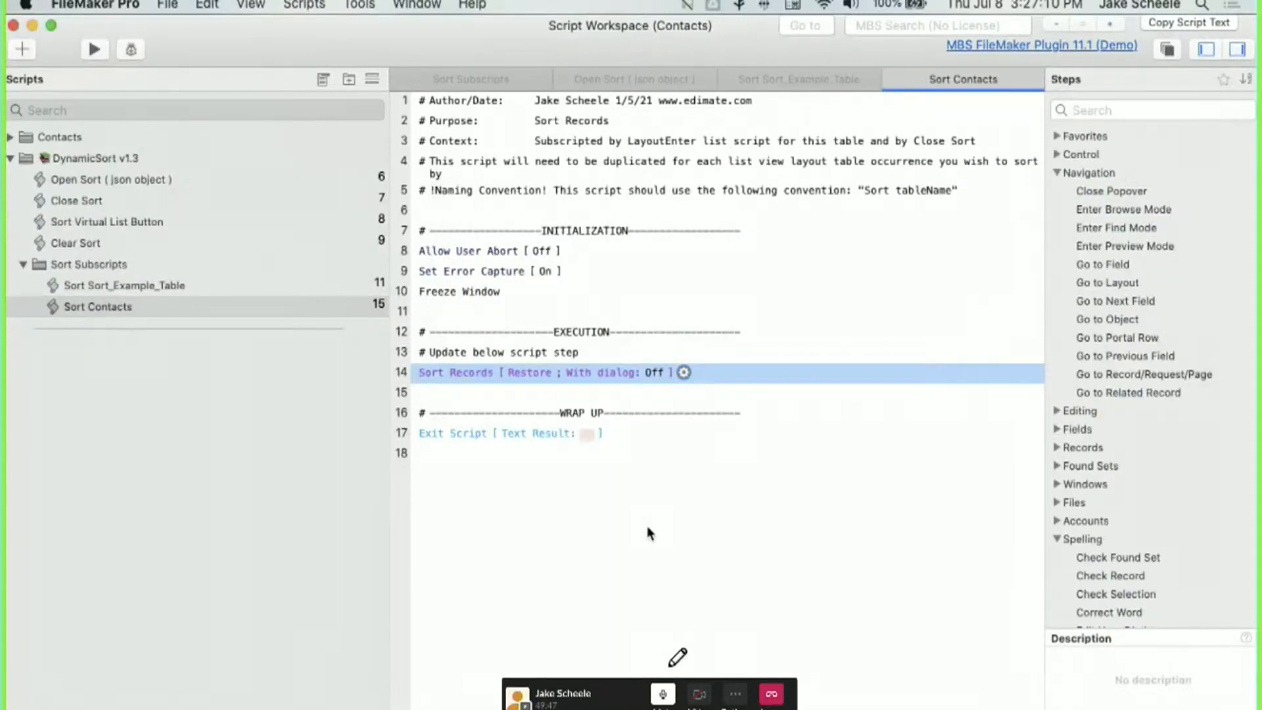
# Select the Dynamic Sort button bar and review its HeaderSort label calculation without changes.
pyautogui.click(12, 27)
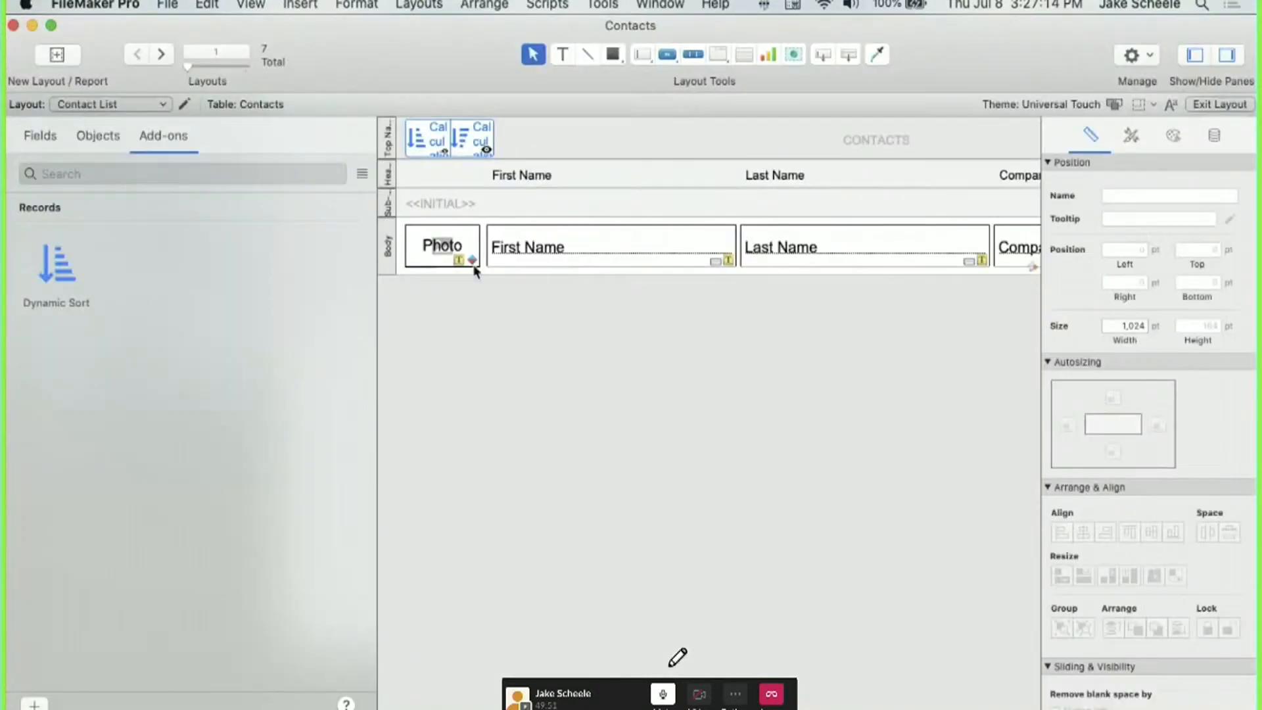
pyautogui.click(442, 142)
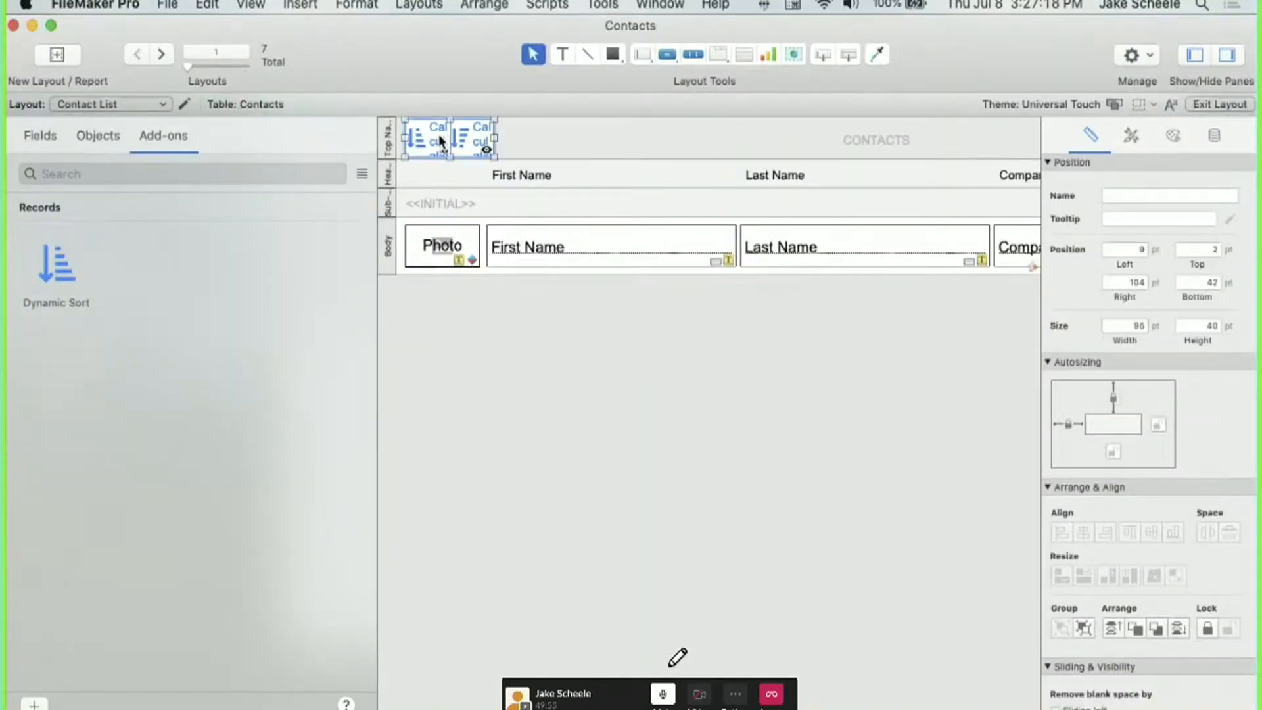
pyautogui.click(433, 135)
pyautogui.doubleClick(434, 138)
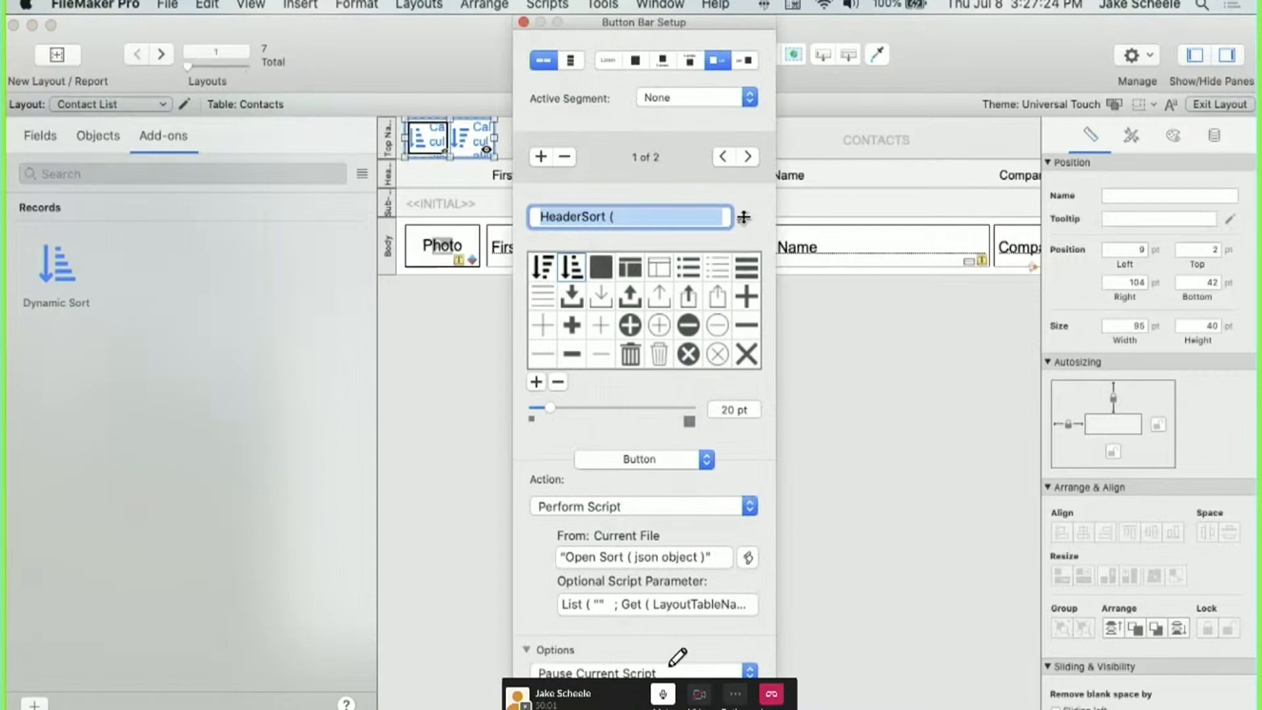
pyautogui.click(744, 217)
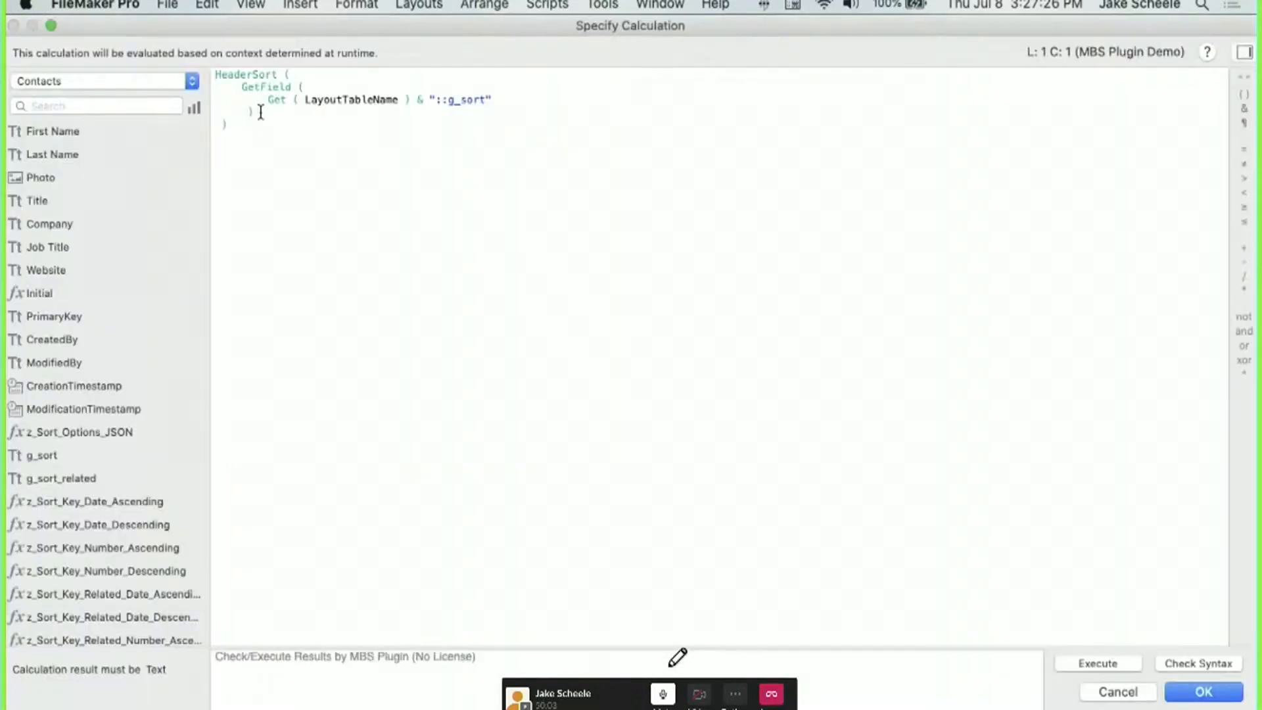
pyautogui.click(71, 455)
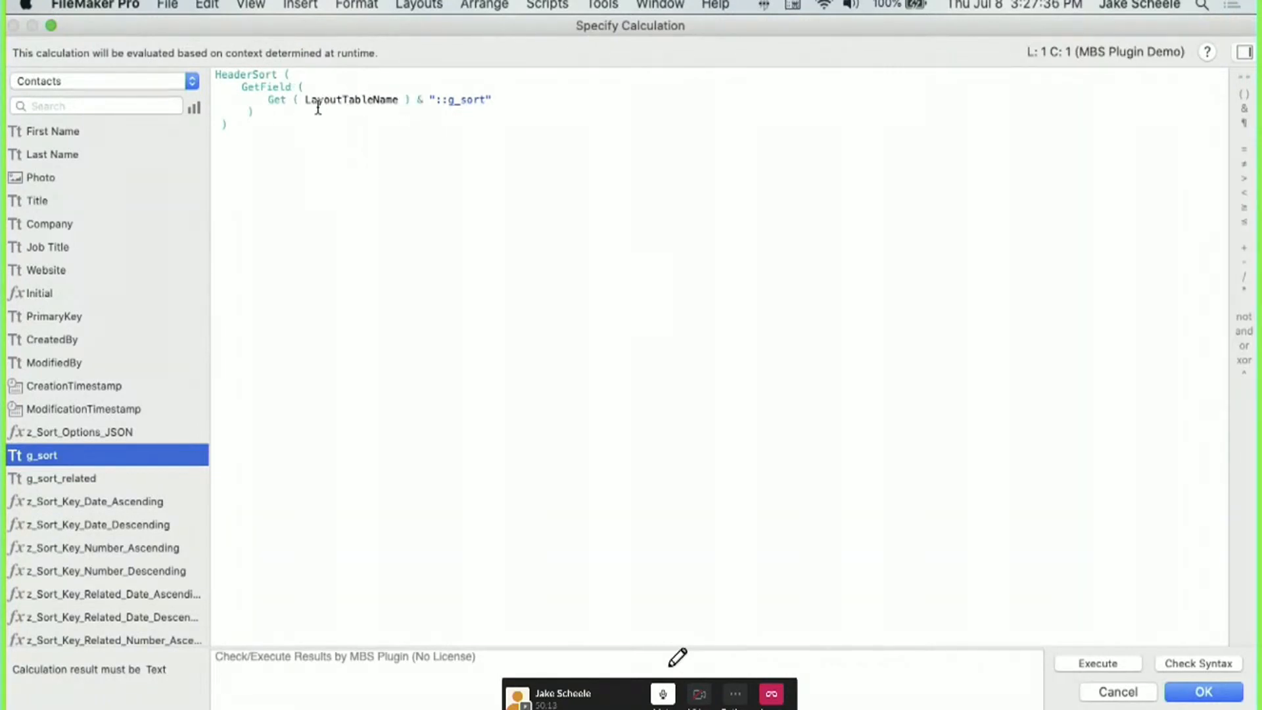
pyautogui.click(1117, 691)
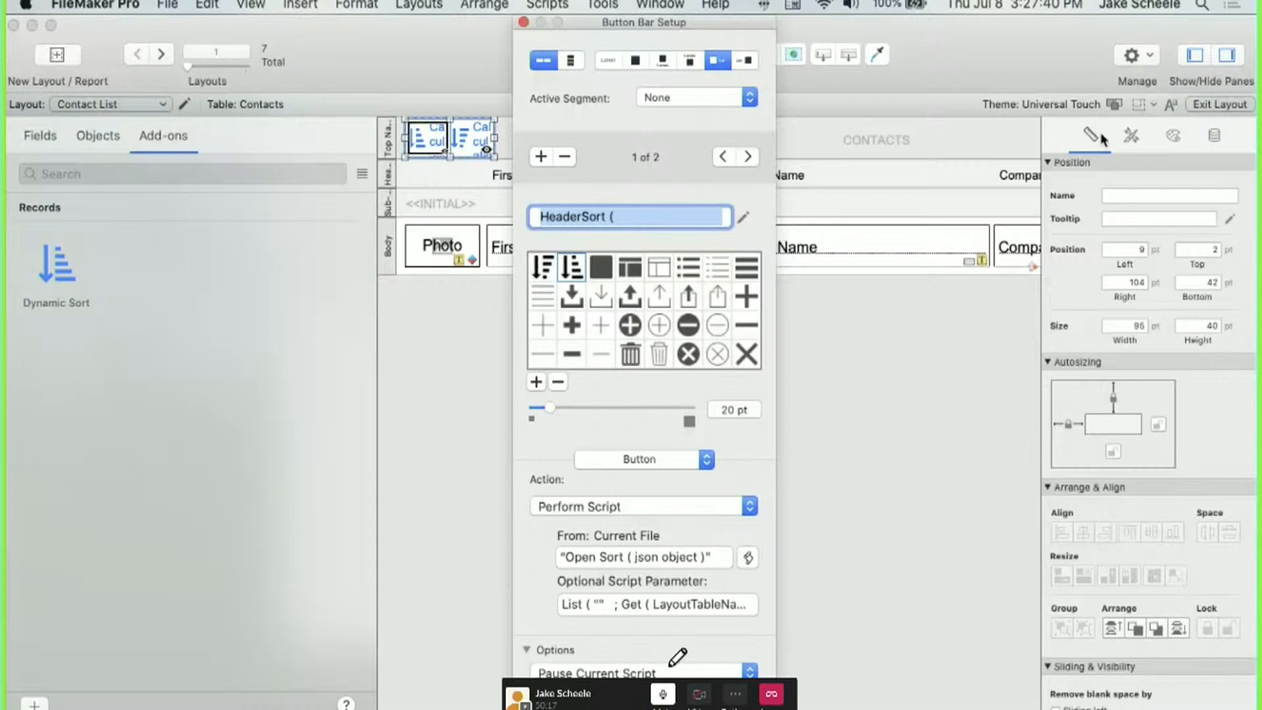
# Change both sort buttons' hide conditions from Sort_Example_Table::g_sort to Contacts::g_sort.
pyautogui.click(1214, 136)
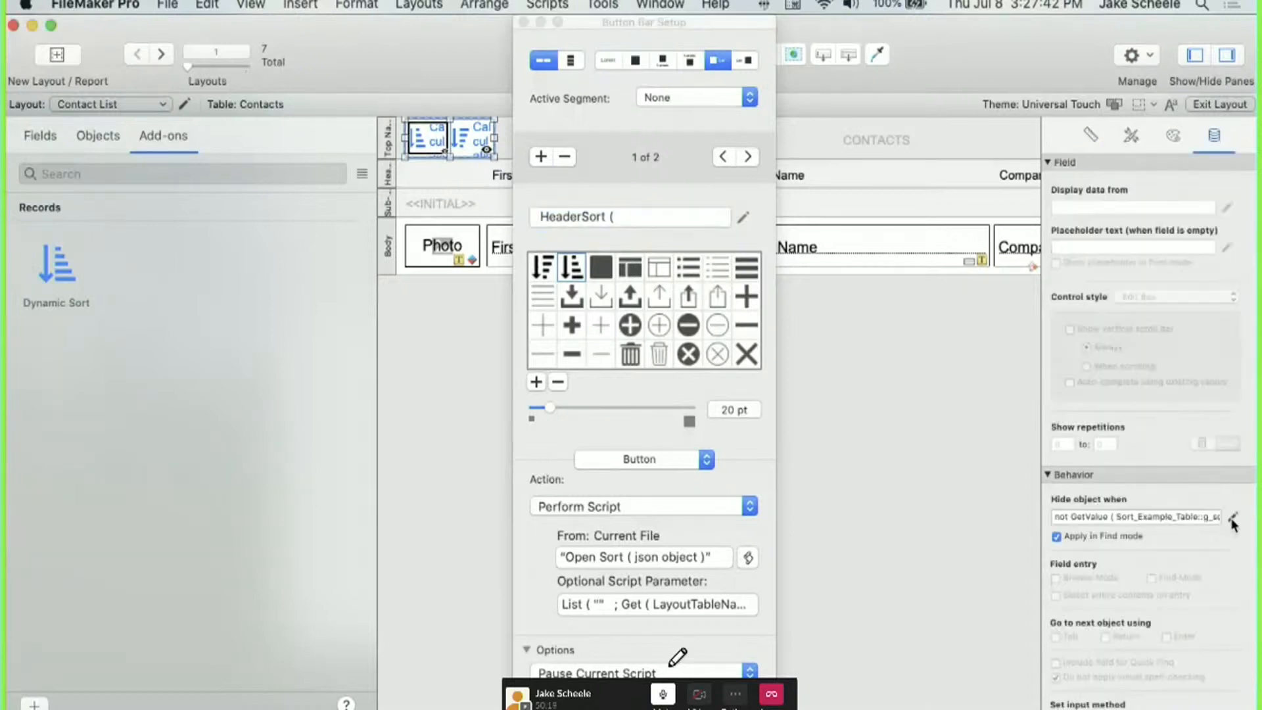
pyautogui.click(1231, 517)
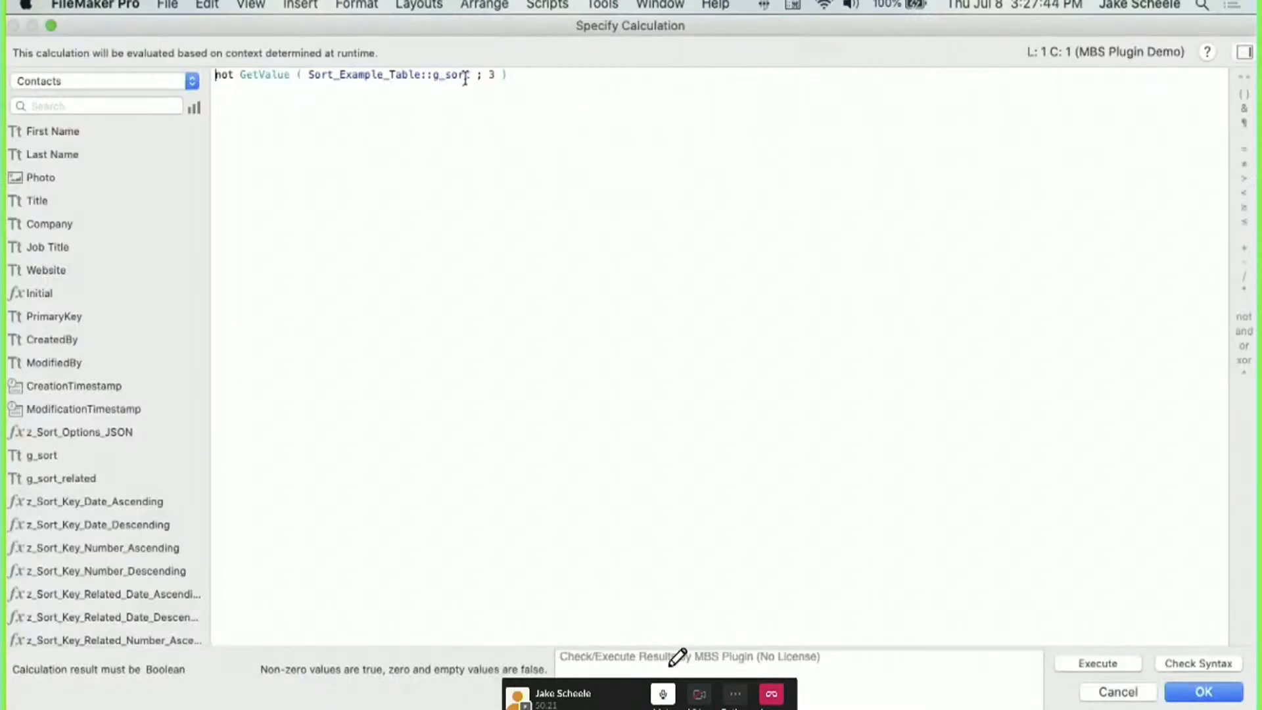
pyautogui.moveTo(470, 75); pyautogui.dragTo(310, 75)
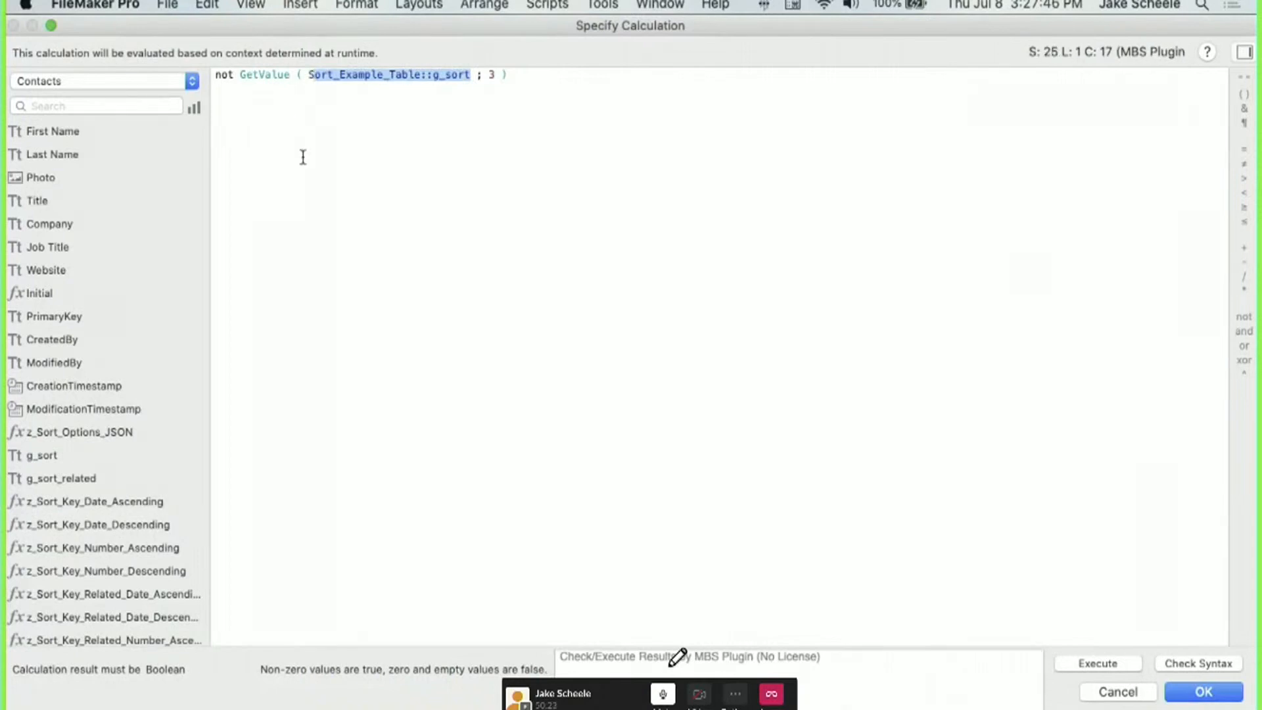
pyautogui.press('BackSpace')
pyautogui.press('BackSpace')
pyautogui.doubleClick(57, 453)
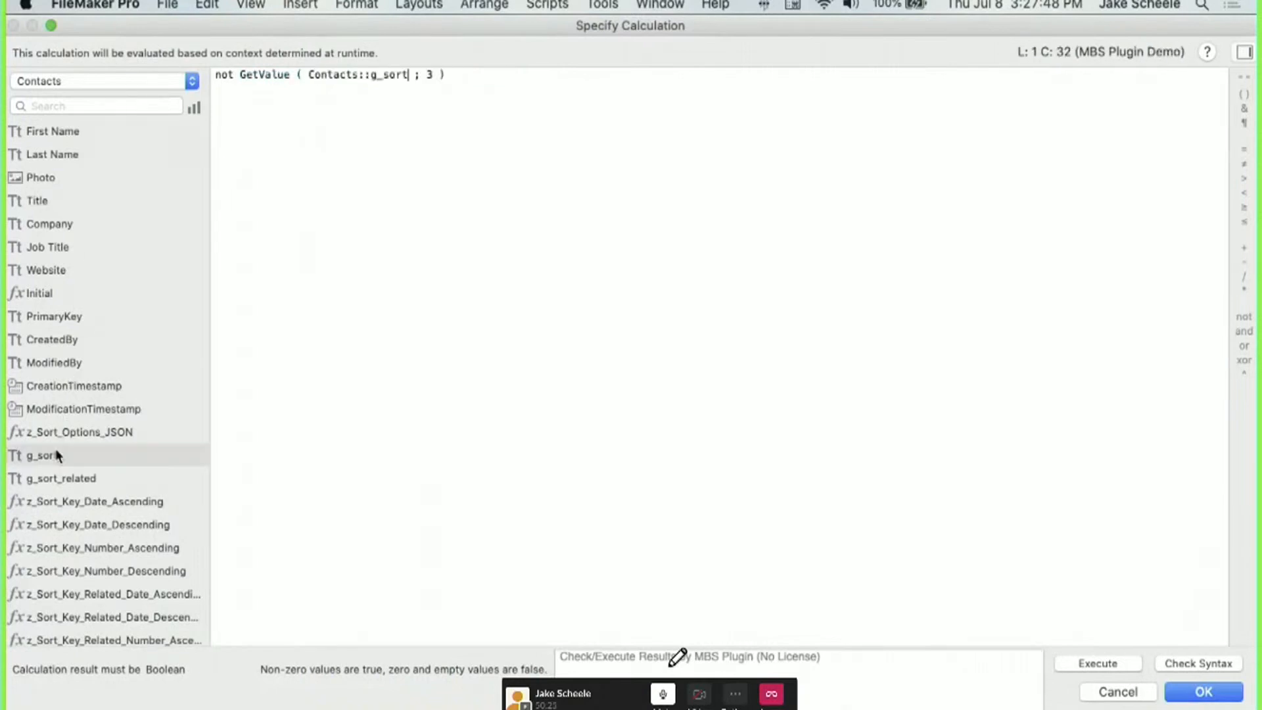
pyautogui.click(1177, 695)
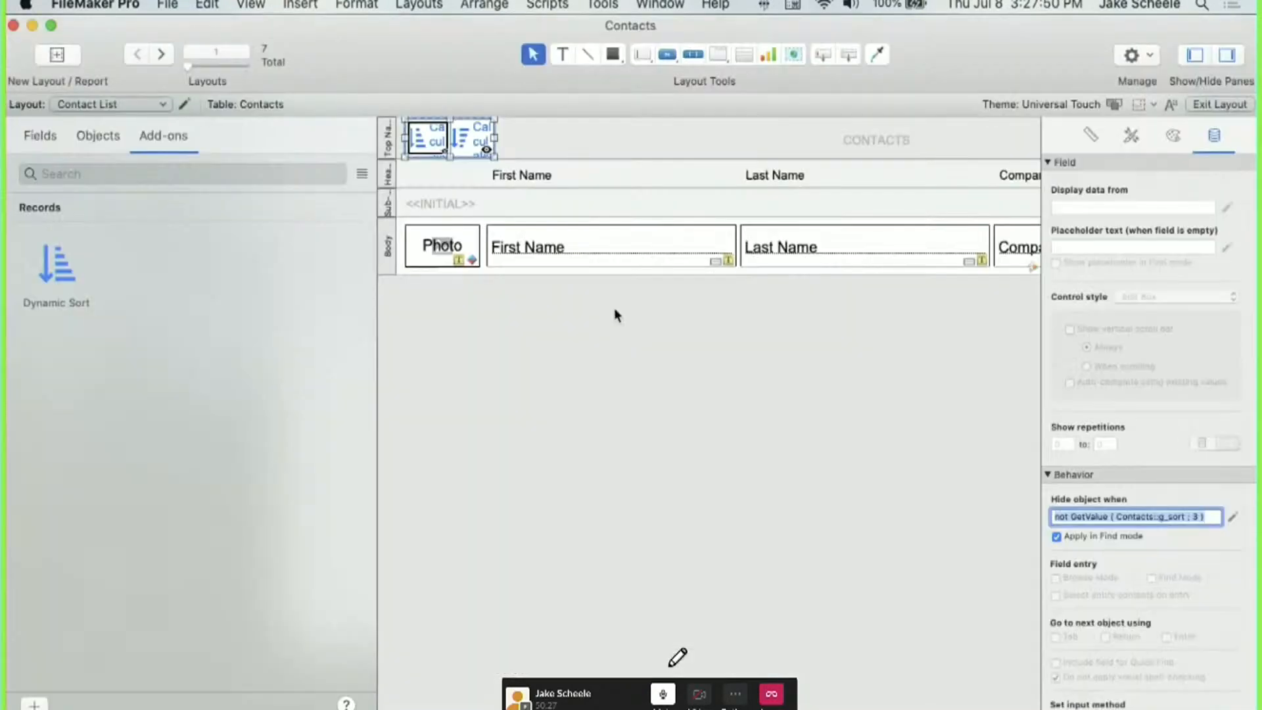
pyautogui.click(477, 137)
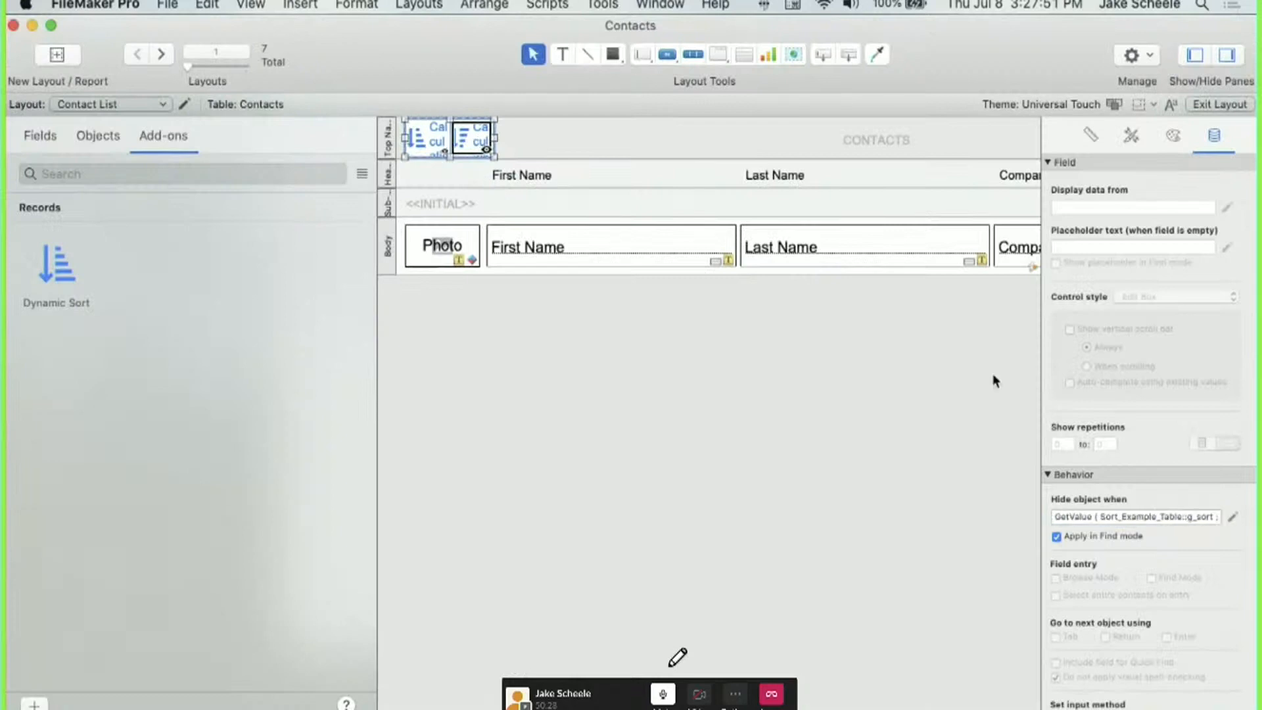
pyautogui.click(1230, 518)
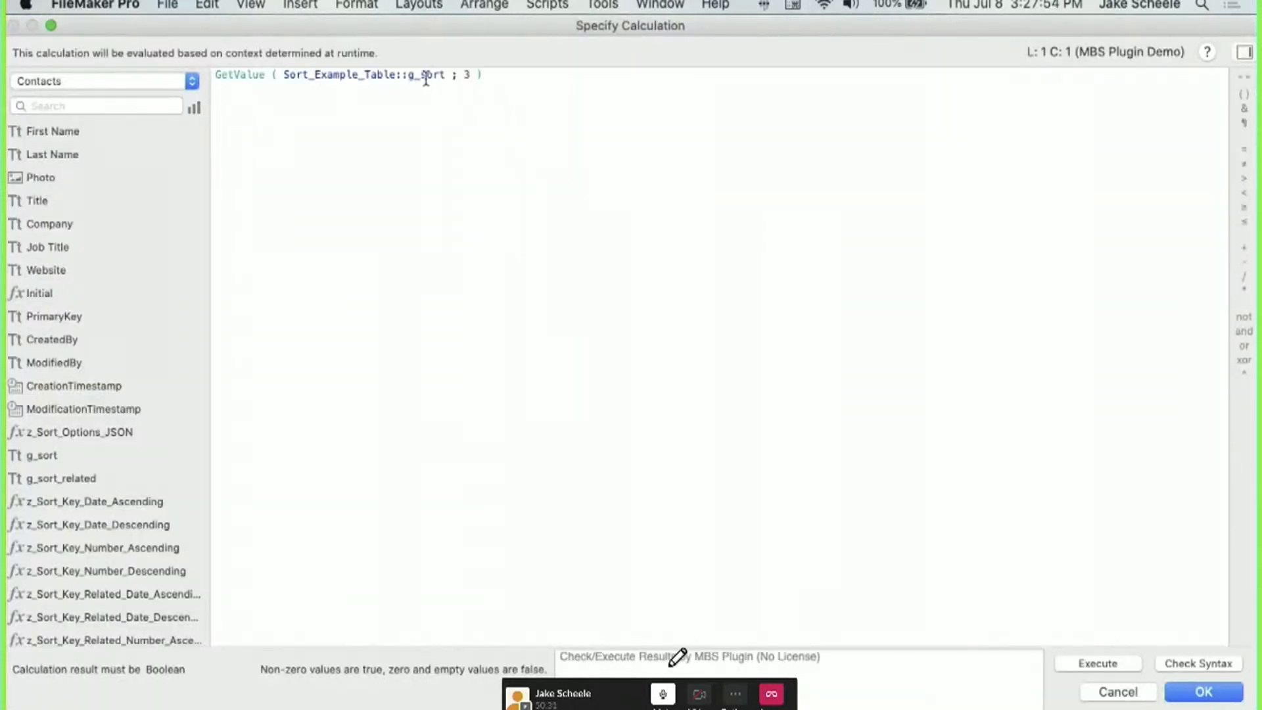
pyautogui.moveTo(445, 75); pyautogui.dragTo(281, 74)
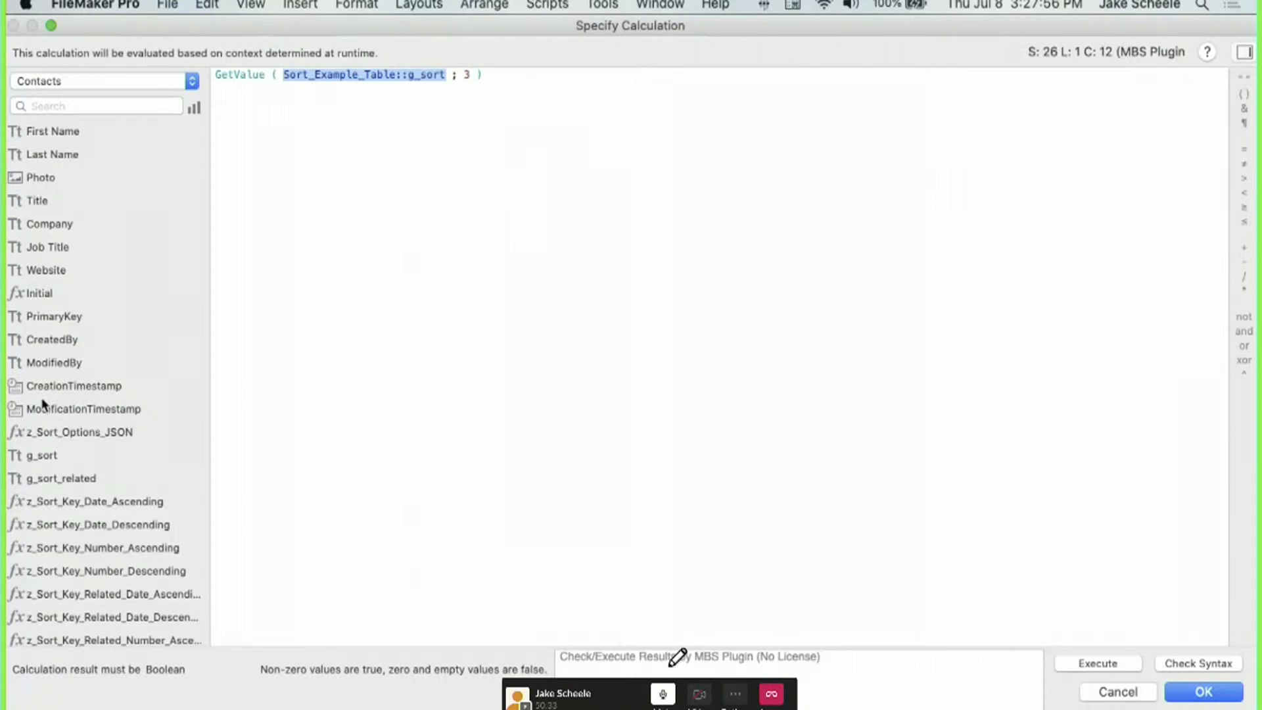
pyautogui.doubleClick(45, 455)
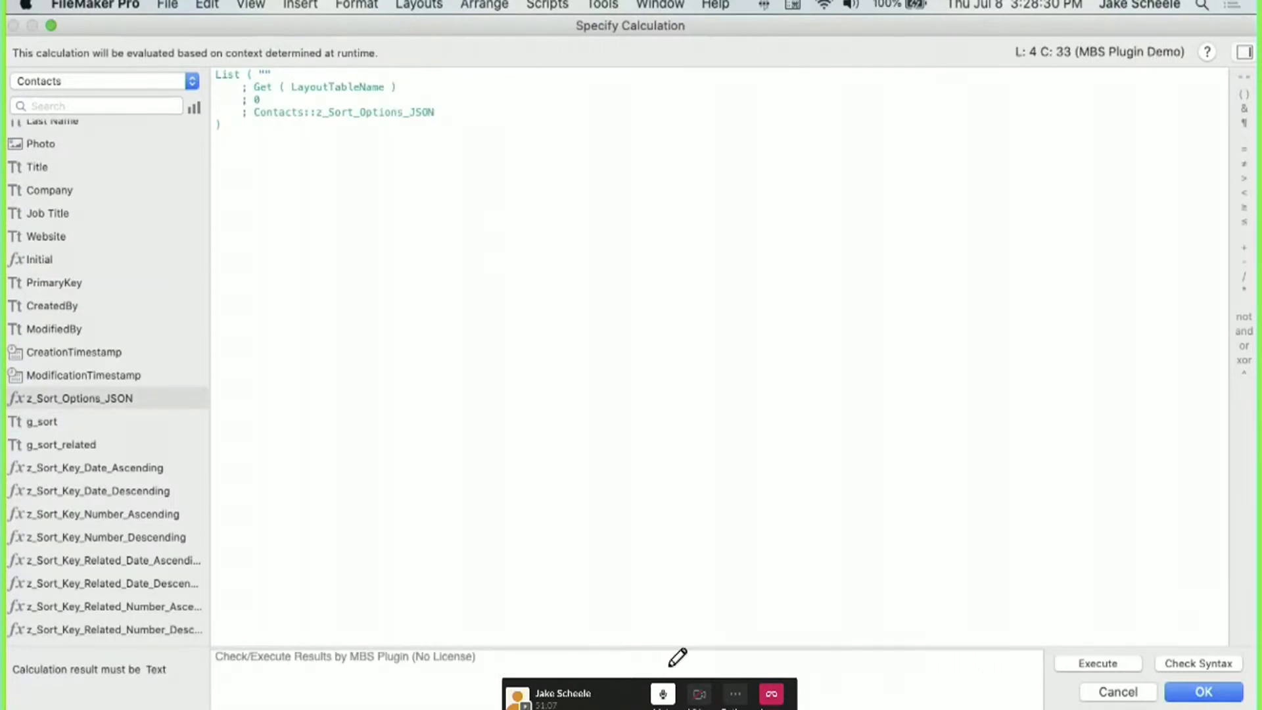
pyautogui.click(1215, 703)
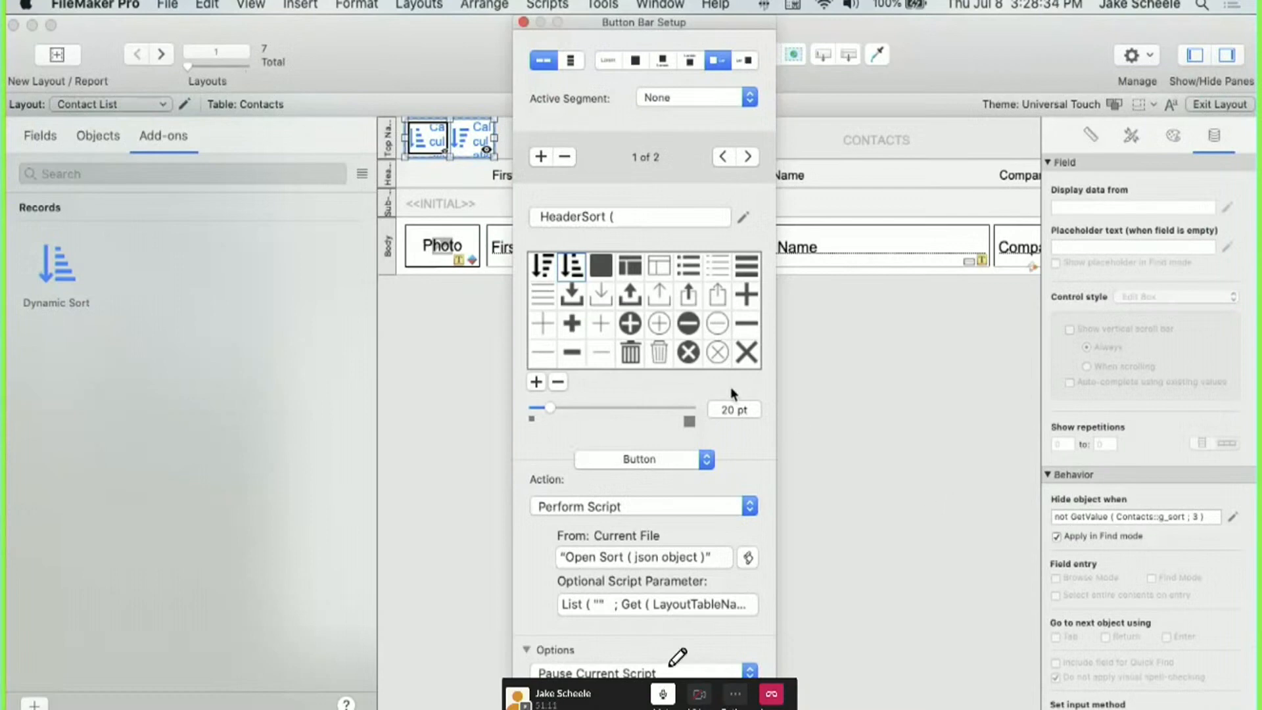
# Confirm the Contacts::z_Sort_Options_JSON script parameter and finish the button setup.
pyautogui.click(614, 601)
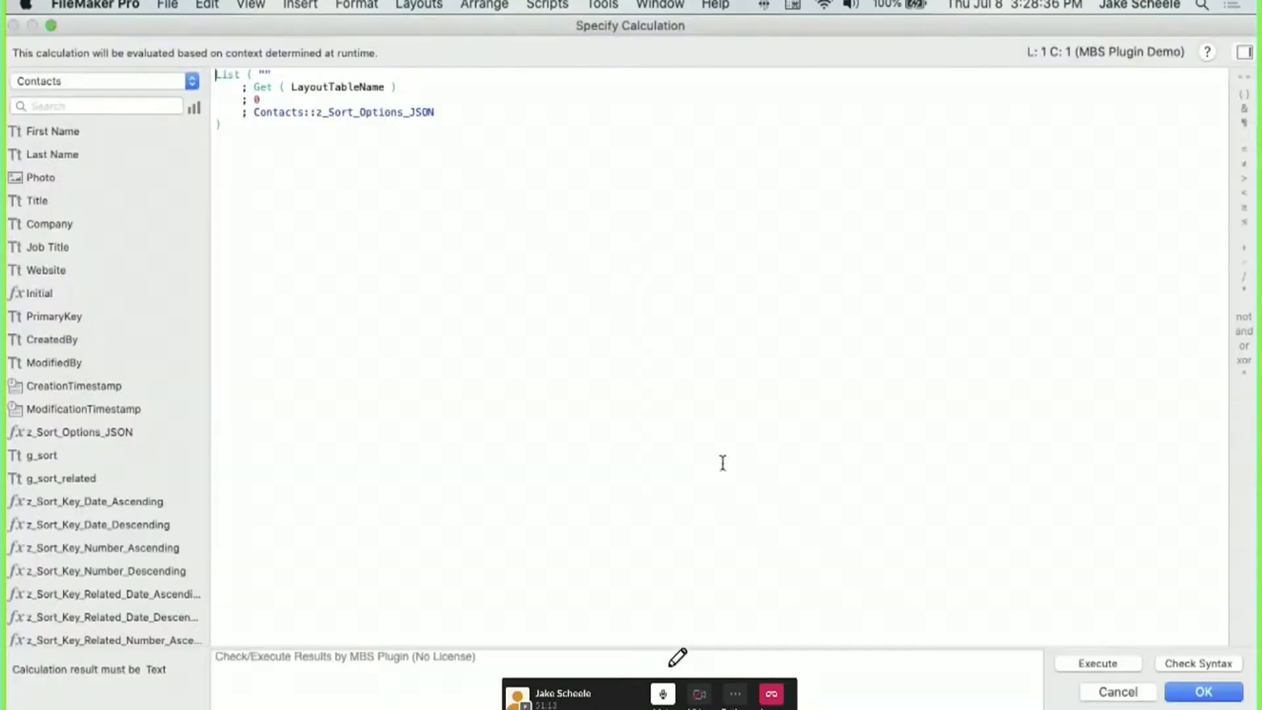
pyautogui.click(1117, 691)
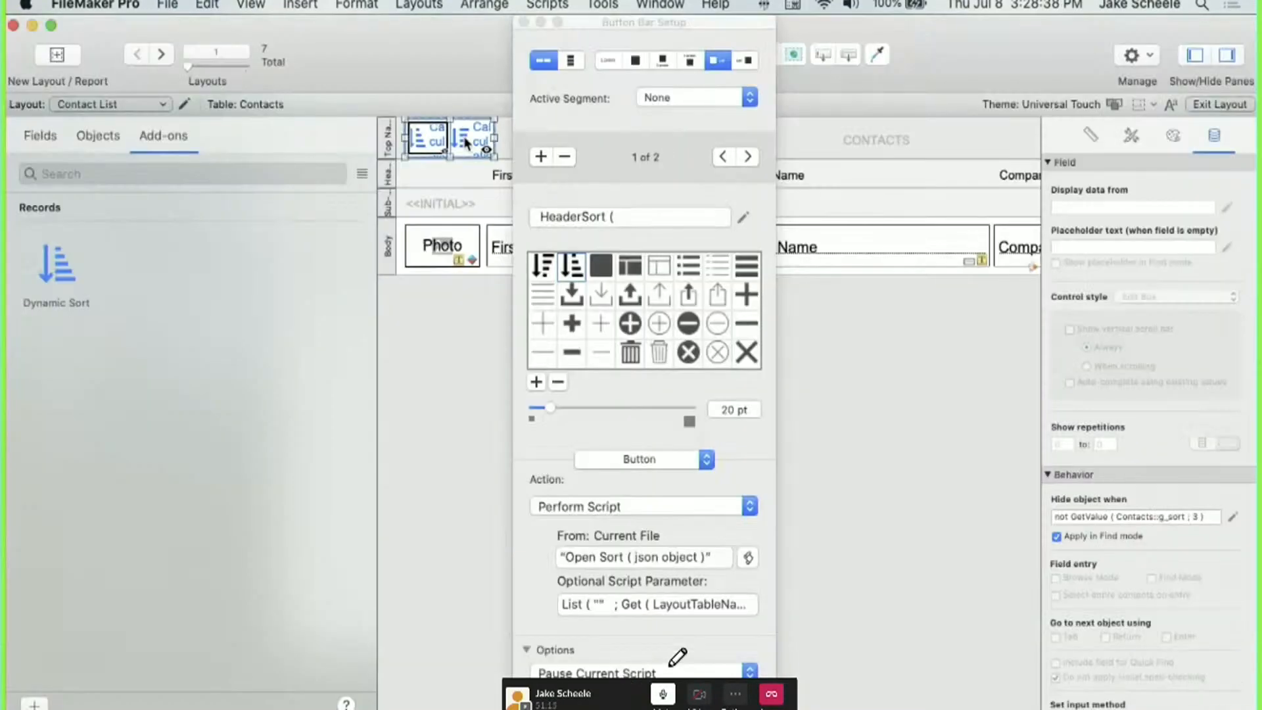
pyautogui.click(589, 602)
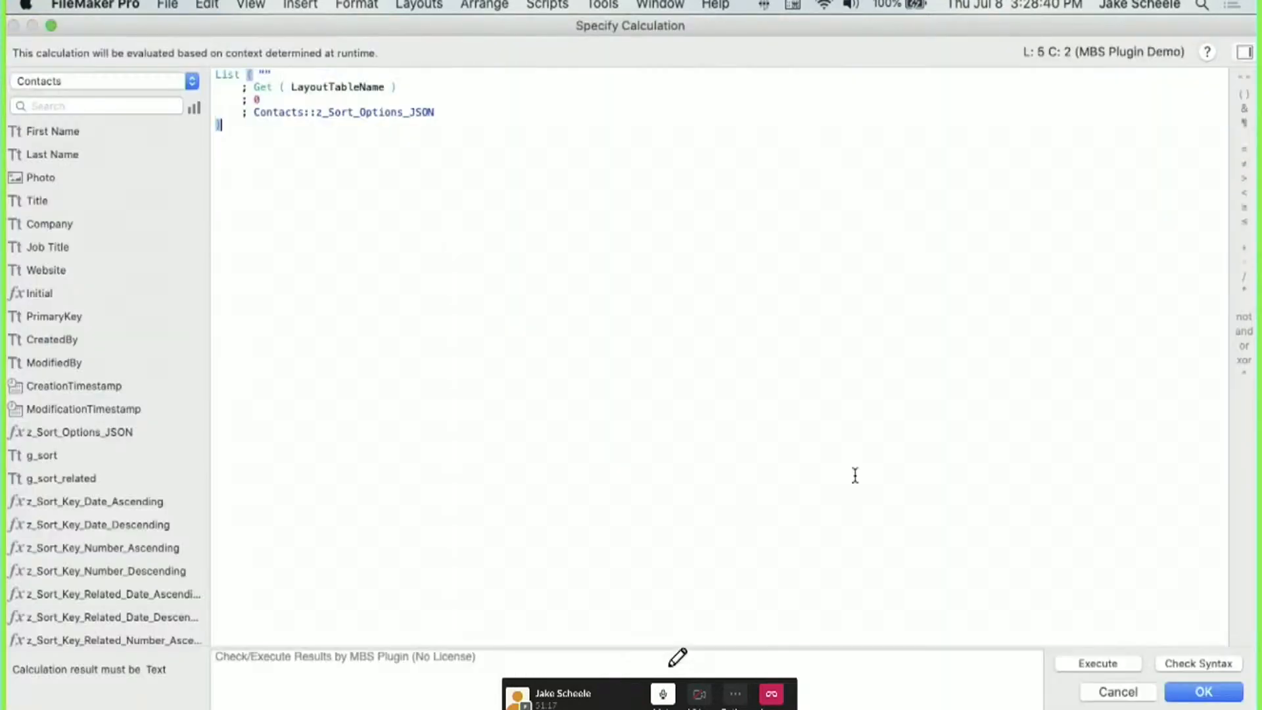
pyautogui.click(1204, 691)
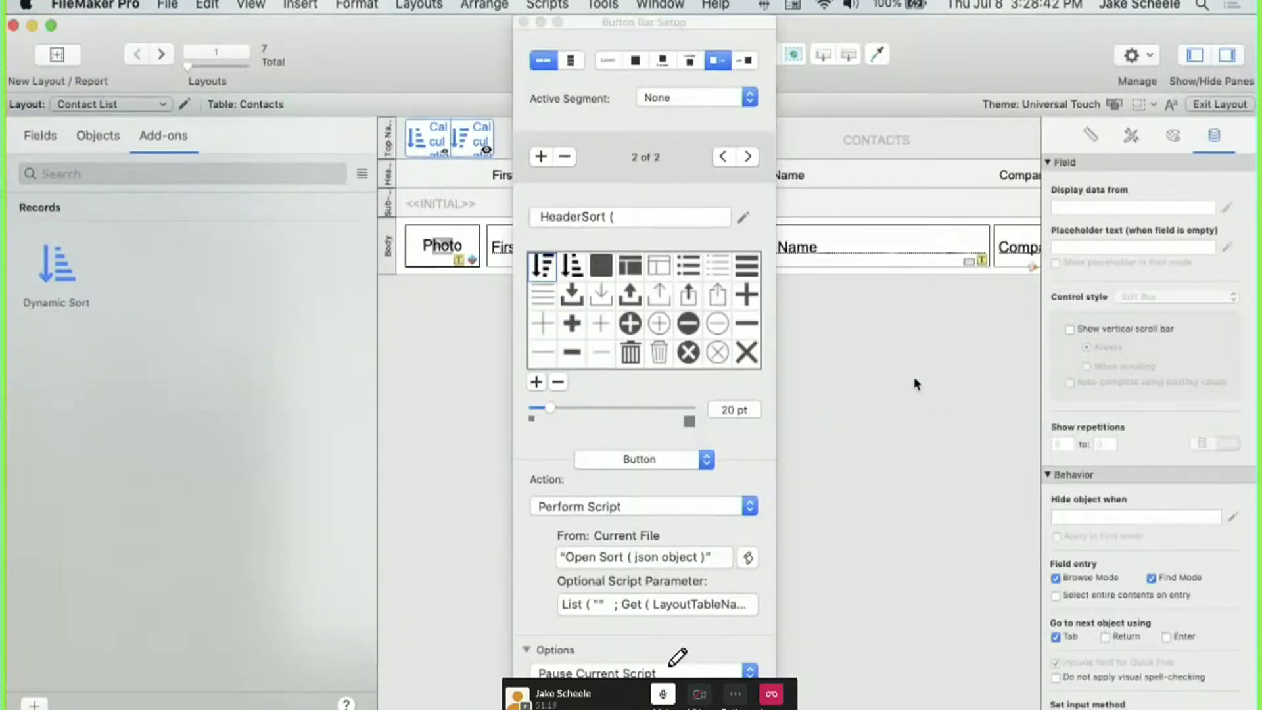
pyautogui.click(917, 385)
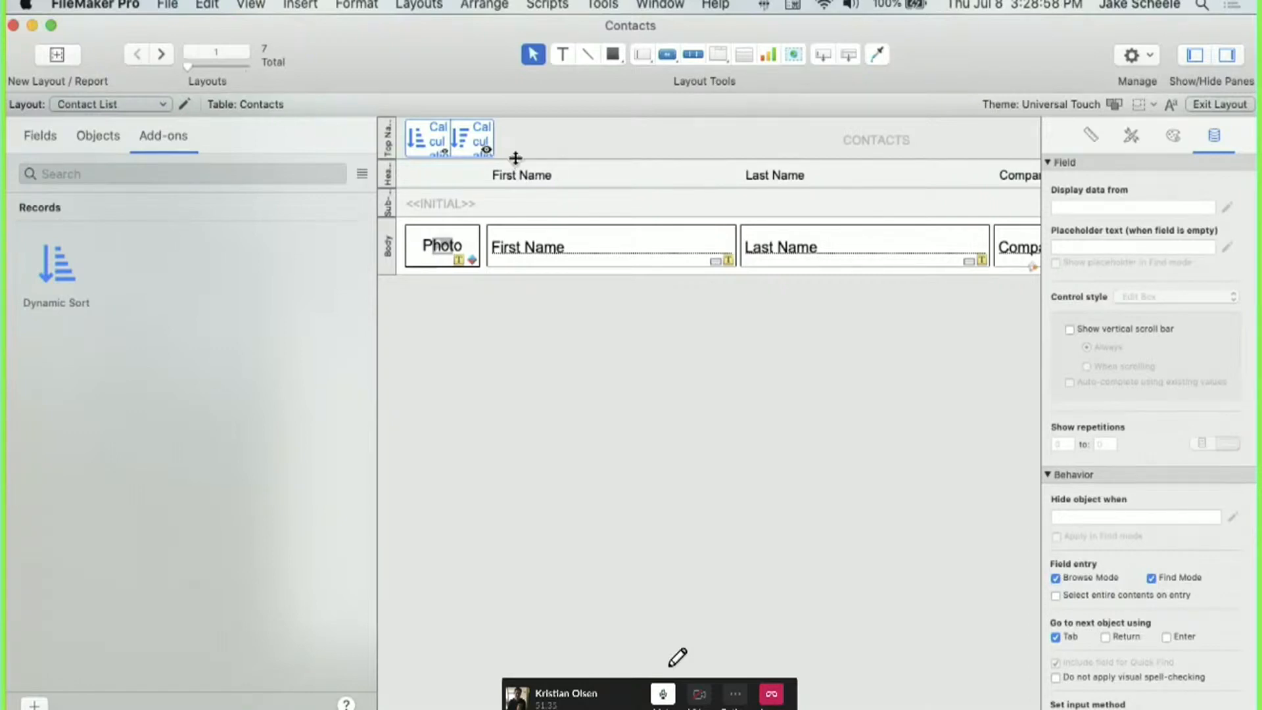
# Switch to Browse mode, hide the status toolbar, and shorten and reposition the Contacts window.
pyautogui.press('super+b')
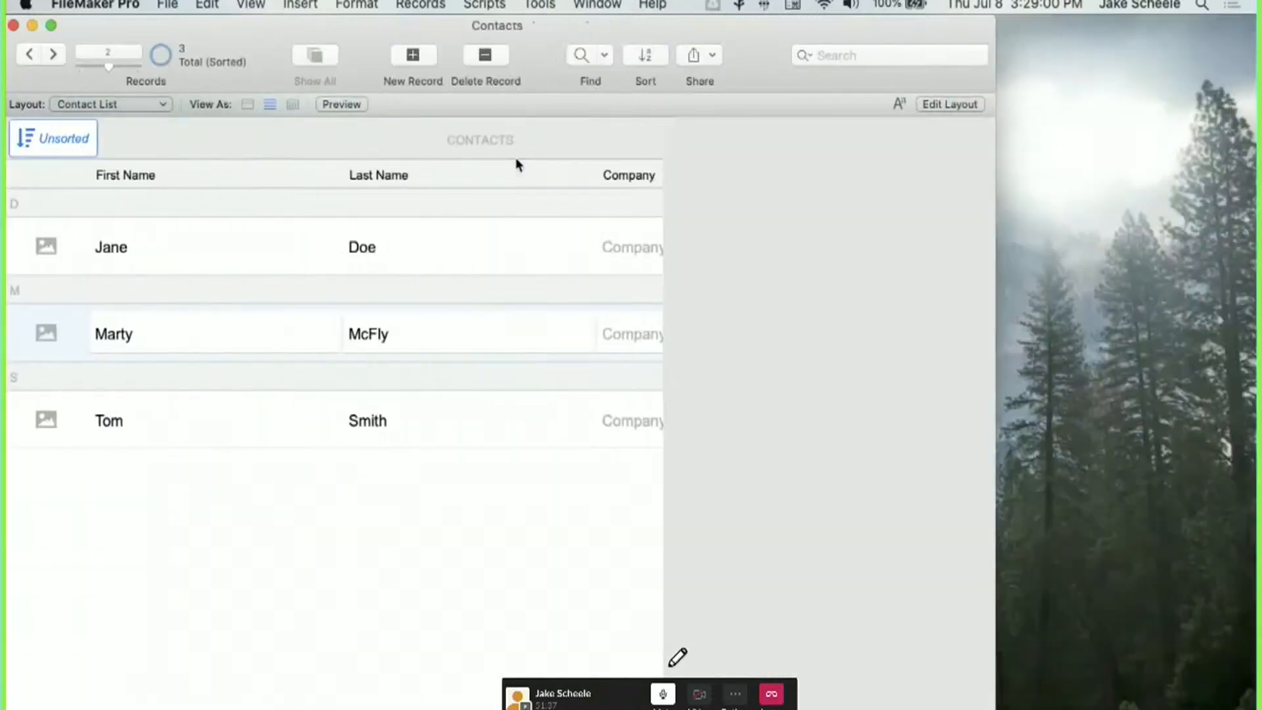
pyautogui.press('alt+super+s')
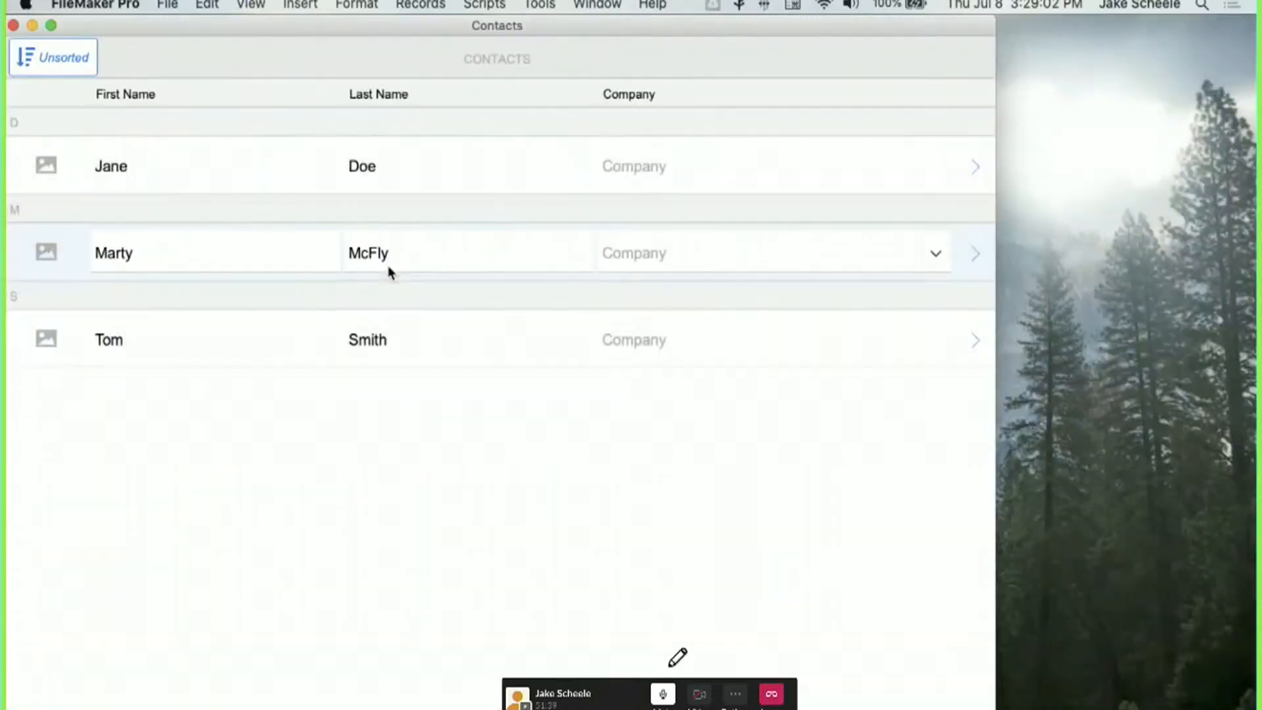
pyautogui.moveTo(996, 28); pyautogui.dragTo(990, 99)
pyautogui.moveTo(887, 106); pyautogui.dragTo(947, 44)
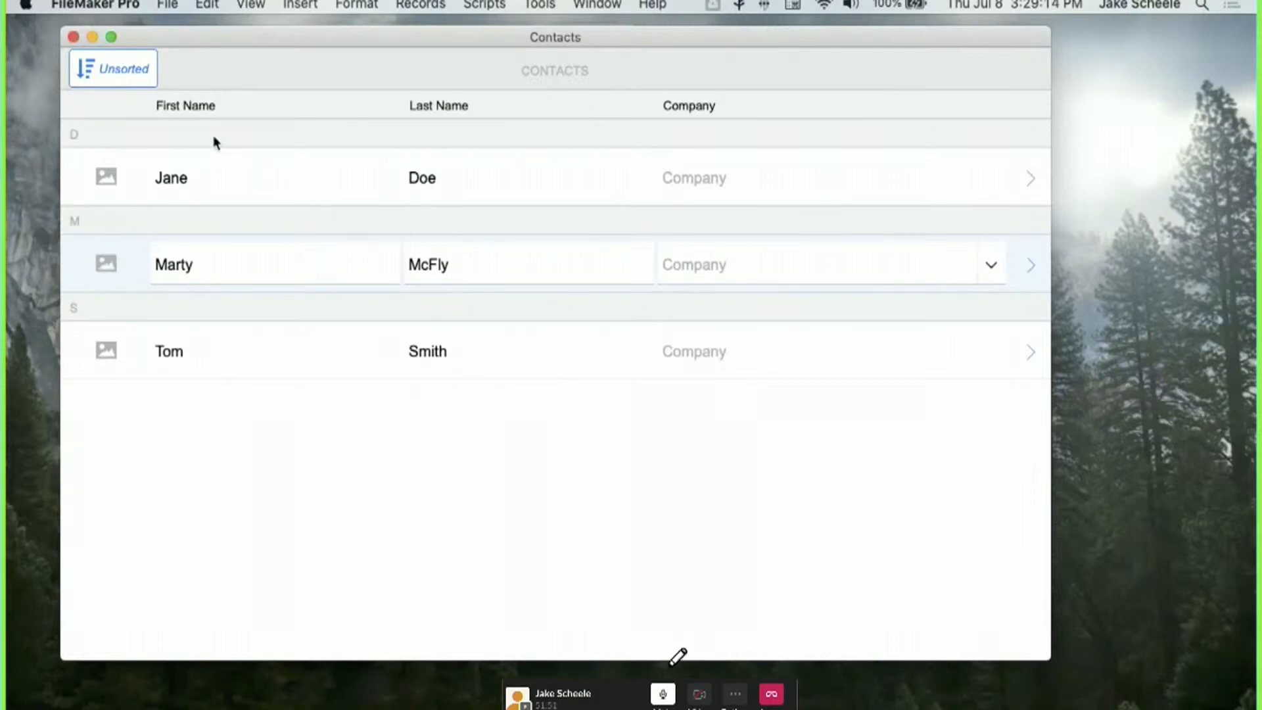
# Sort the contacts by First Name, then reapply the sort to reverse it to descending.
pyautogui.click(111, 67)
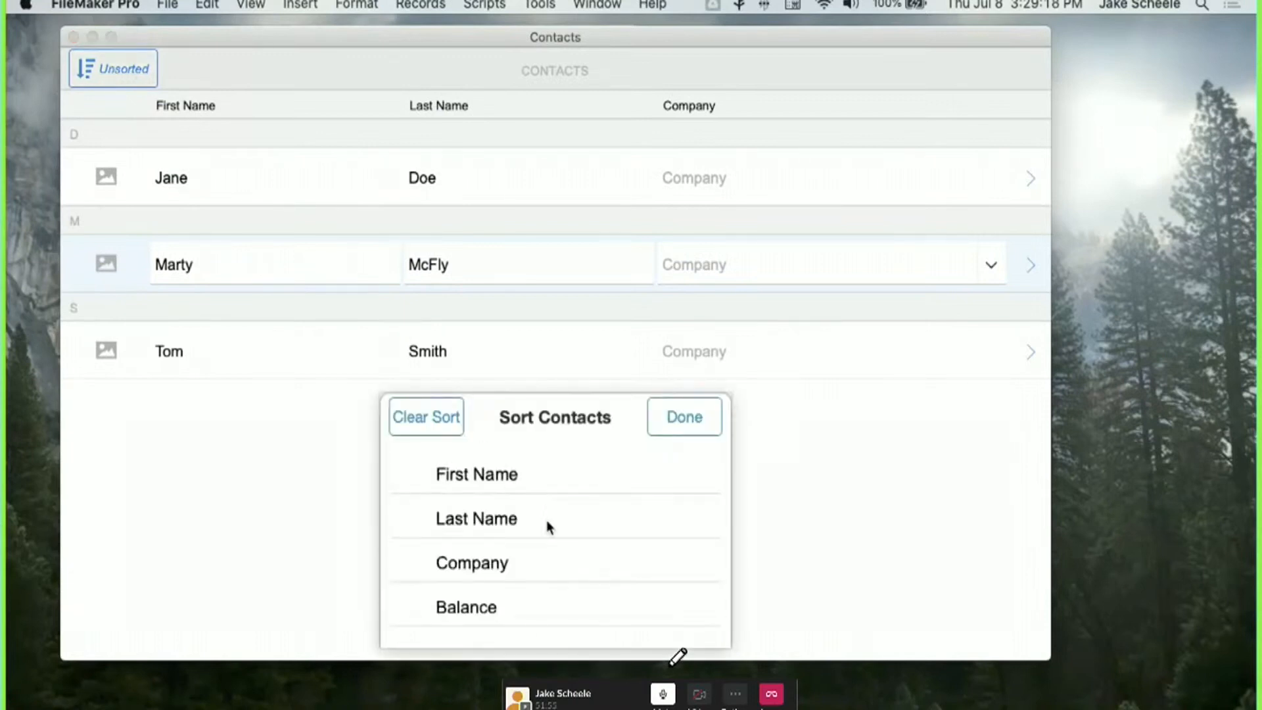
pyautogui.scroll(-2, 546, 519)
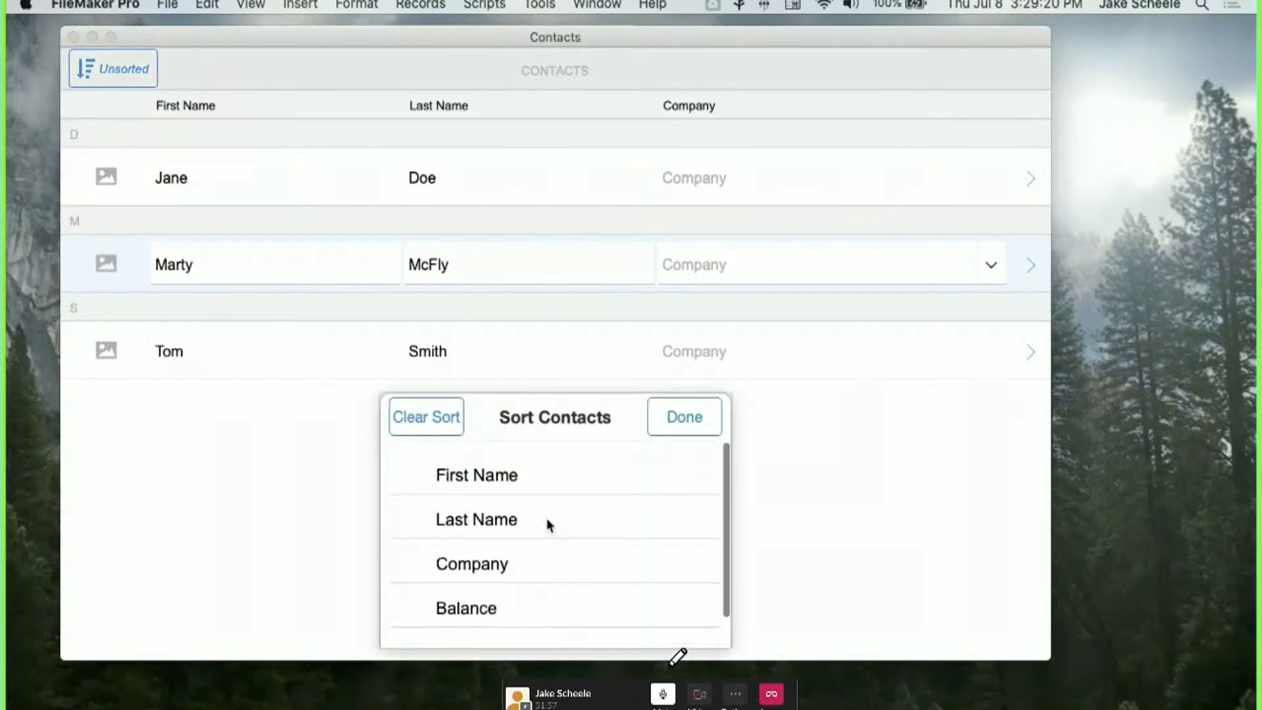
pyautogui.click(563, 475)
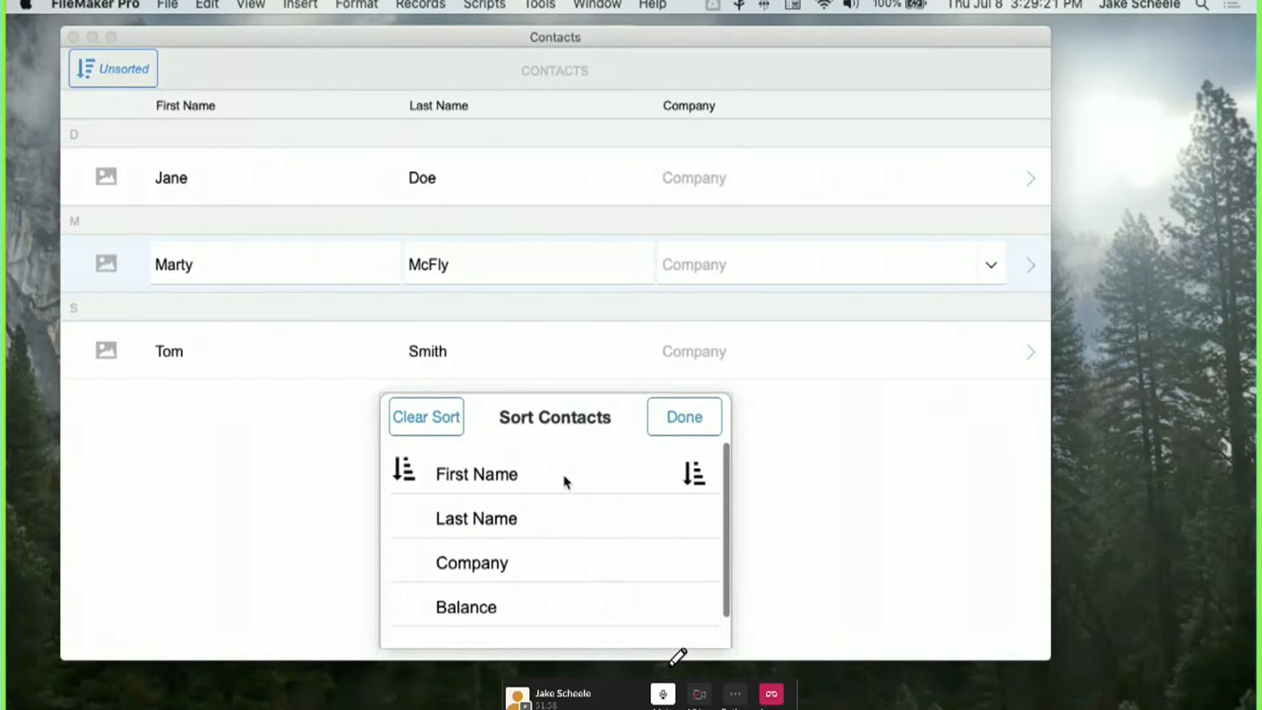
pyautogui.click(684, 424)
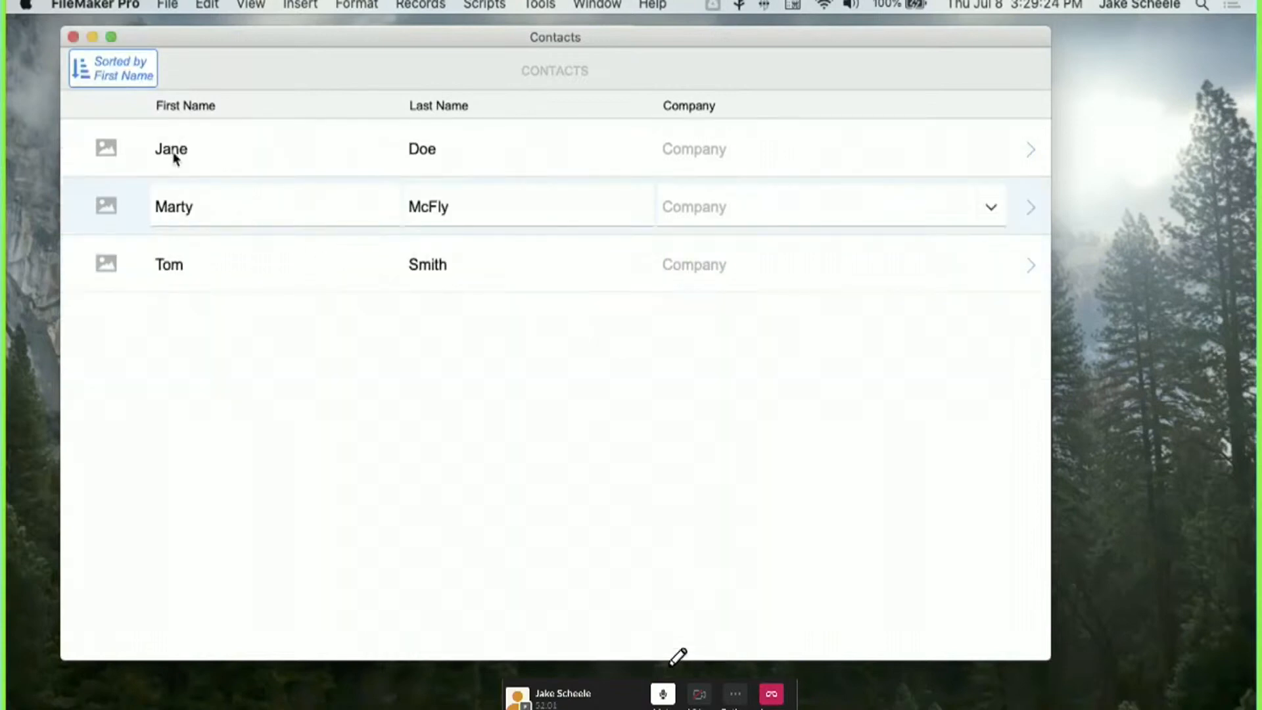
pyautogui.click(139, 83)
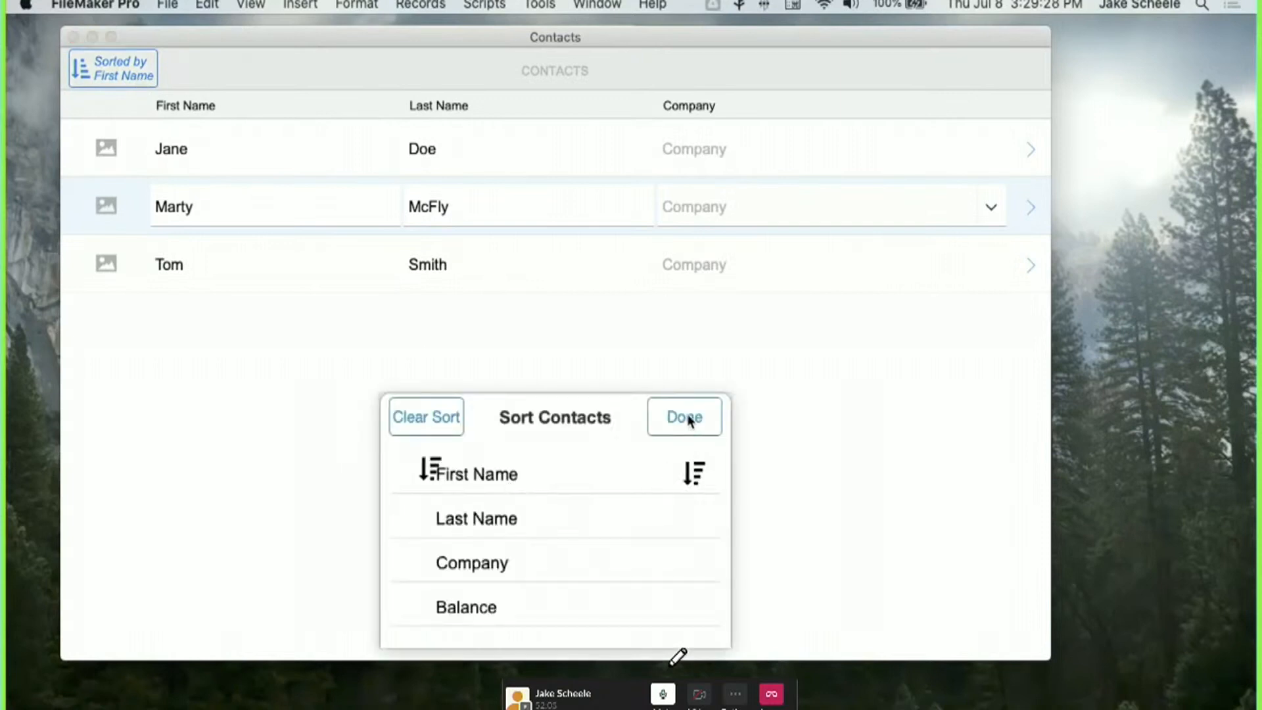
pyautogui.click(688, 420)
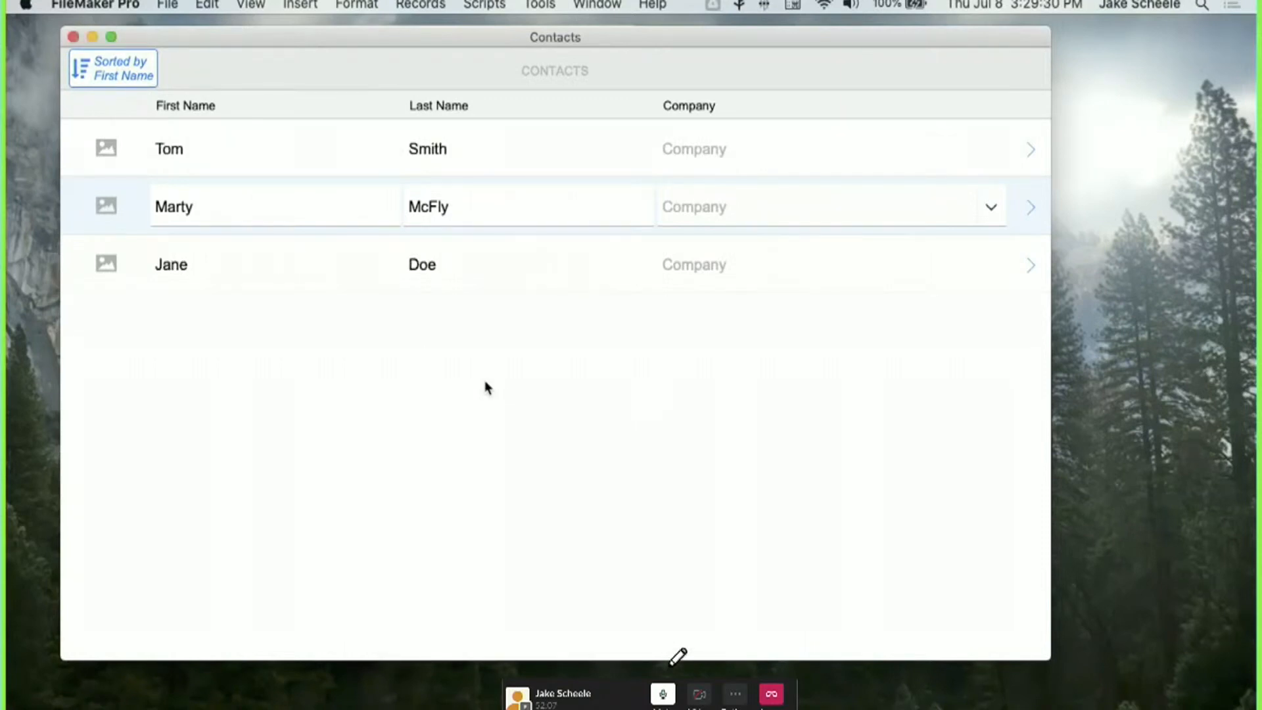
pyautogui.press('super+l')
# Open a second Contacts window showing the Dynamic Sort Virtual List Card layout.
pyautogui.click(660, 5)
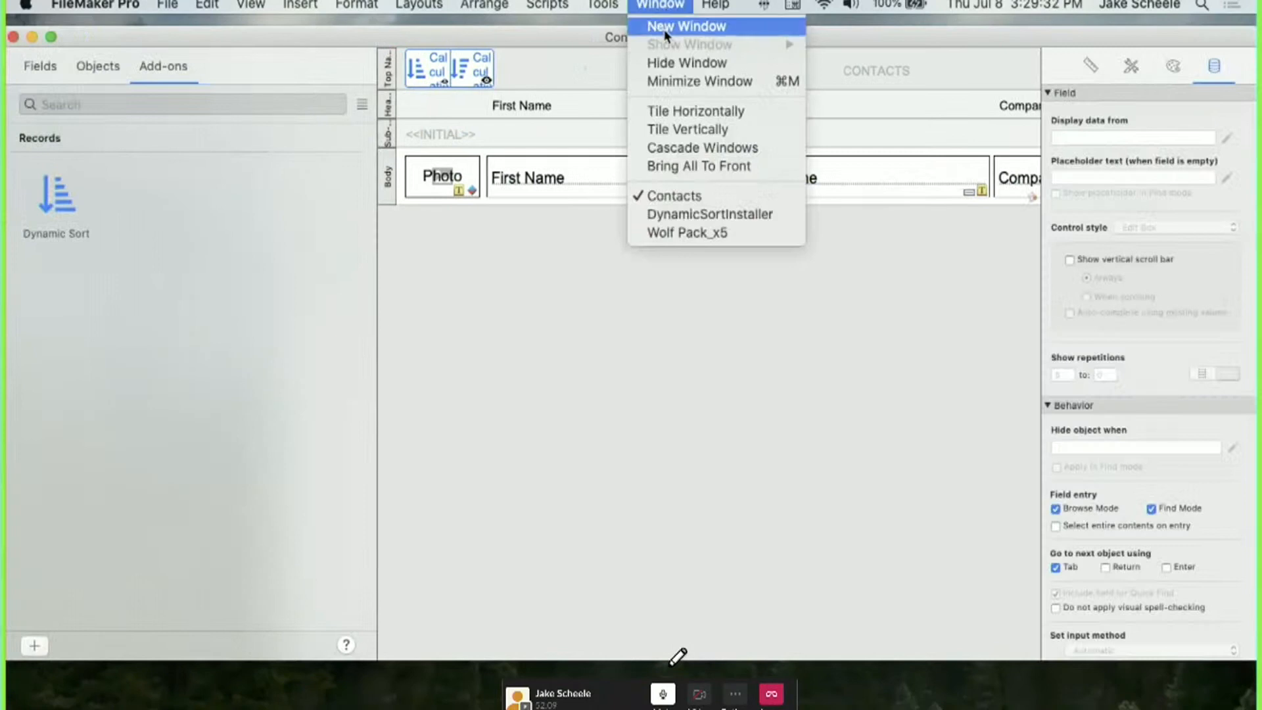
pyautogui.click(666, 30)
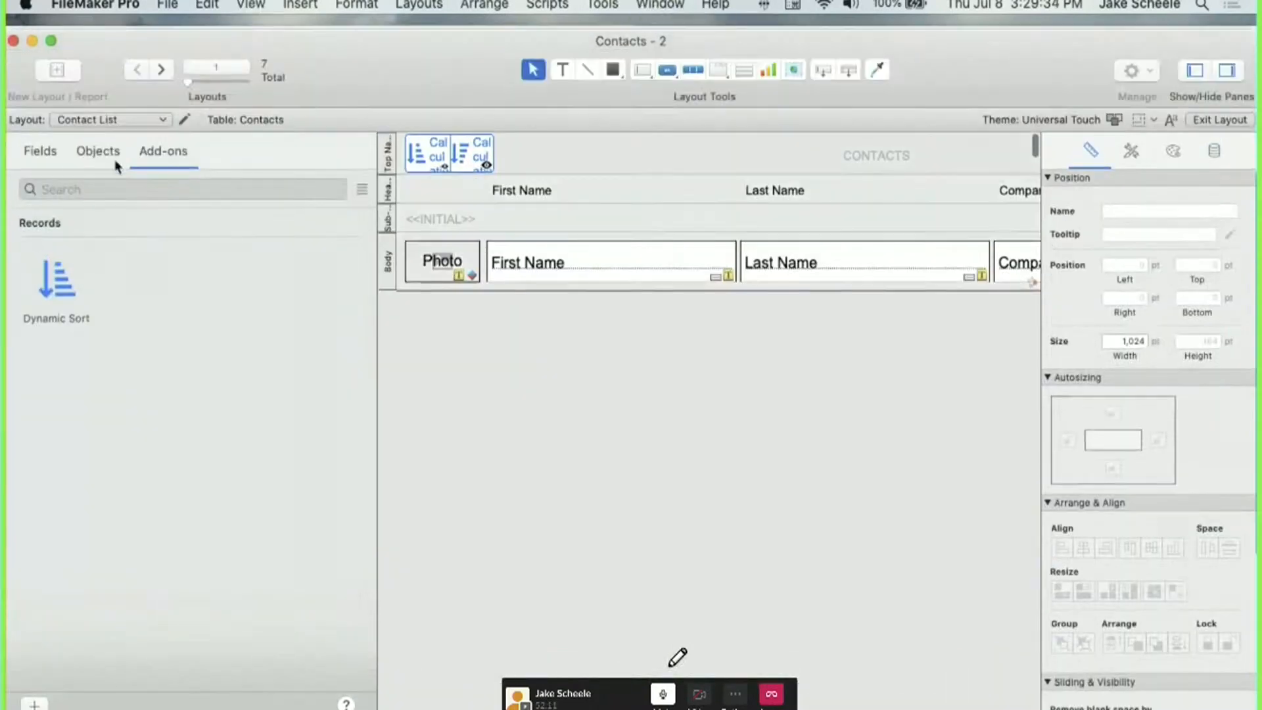
pyautogui.click(113, 119)
pyautogui.moveTo(118, 161)
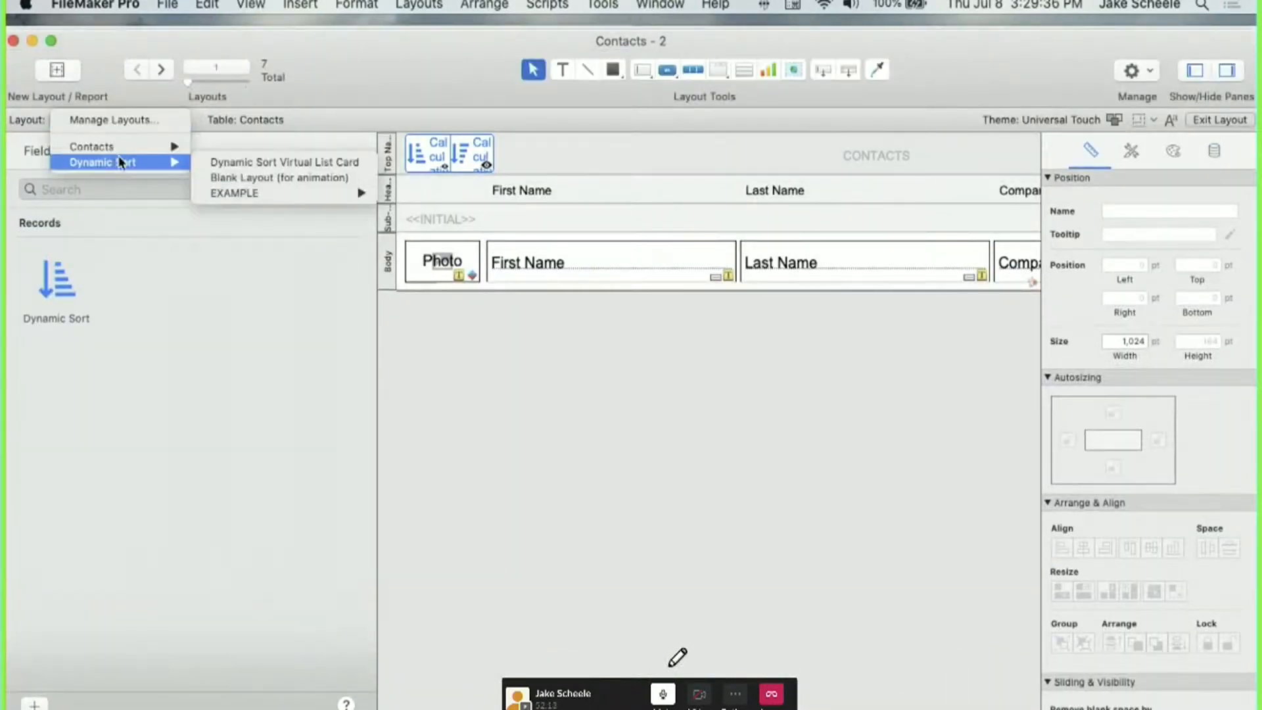
pyautogui.click(242, 163)
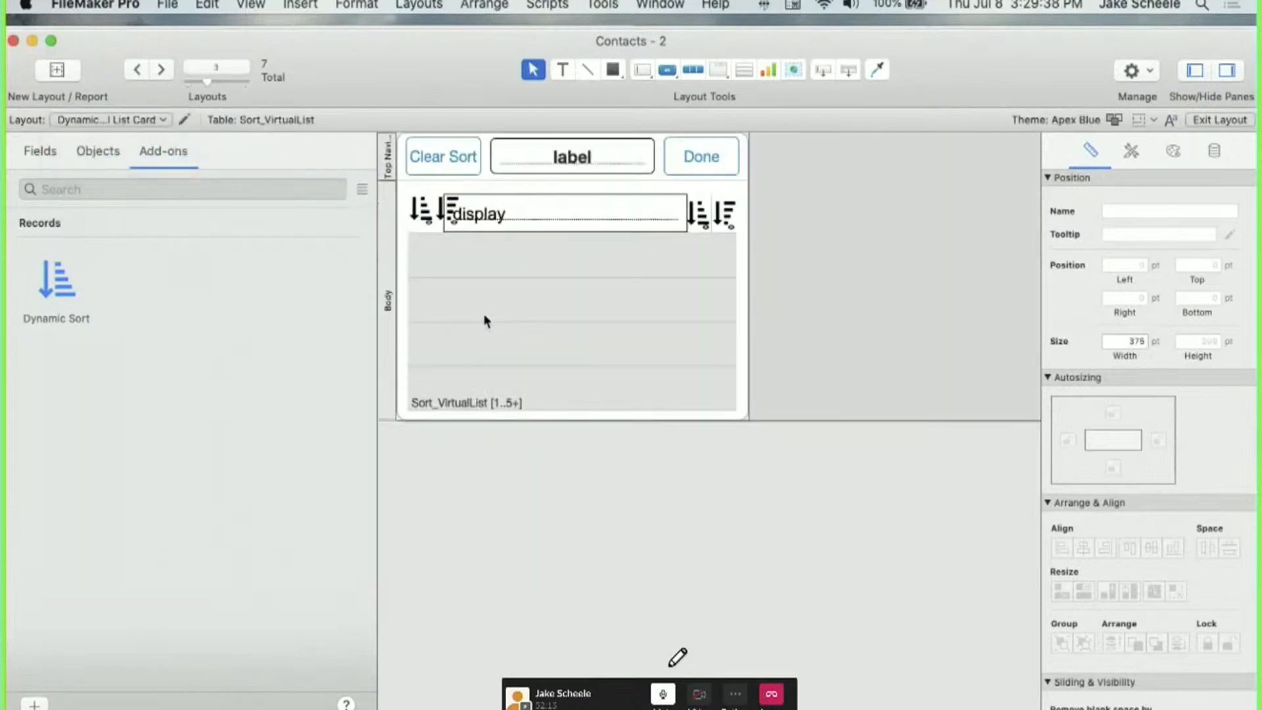
# Delete the two left-hand sort icons from the card layout.
pyautogui.click(719, 209)
pyautogui.click(448, 209)
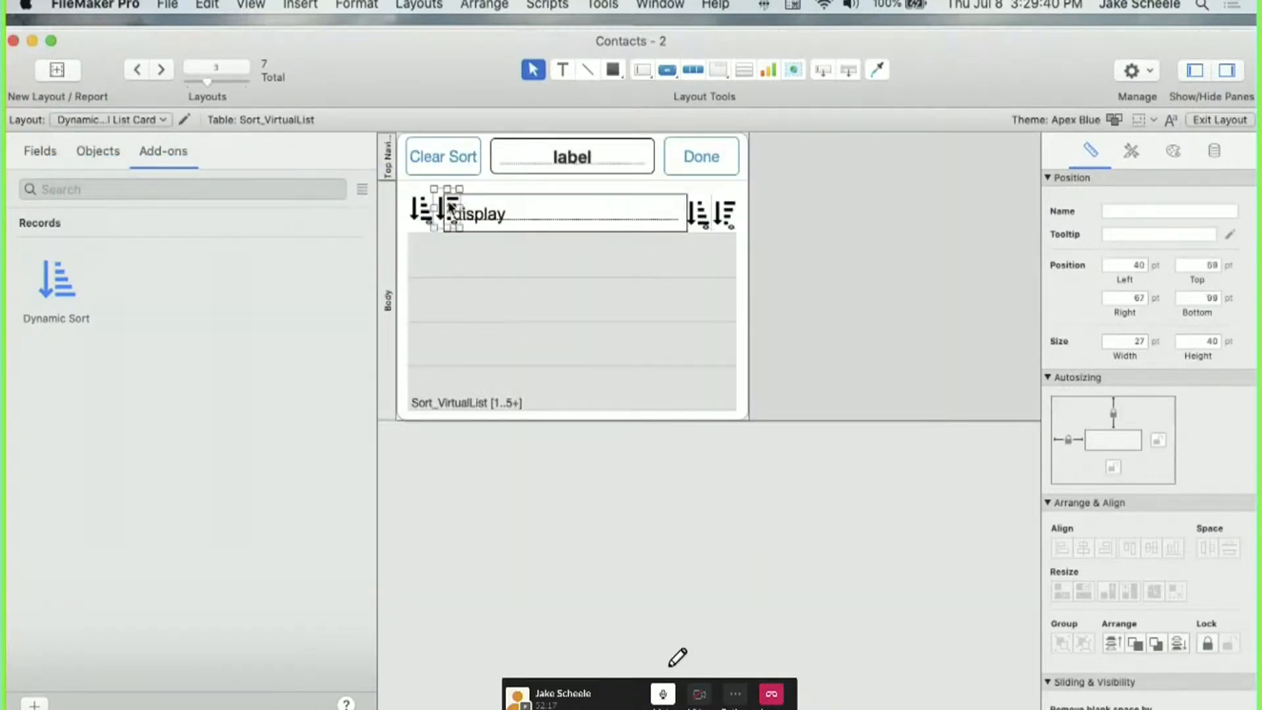
pyautogui.keyDown('shift'); pyautogui.click(422, 209); pyautogui.keyUp('shift')
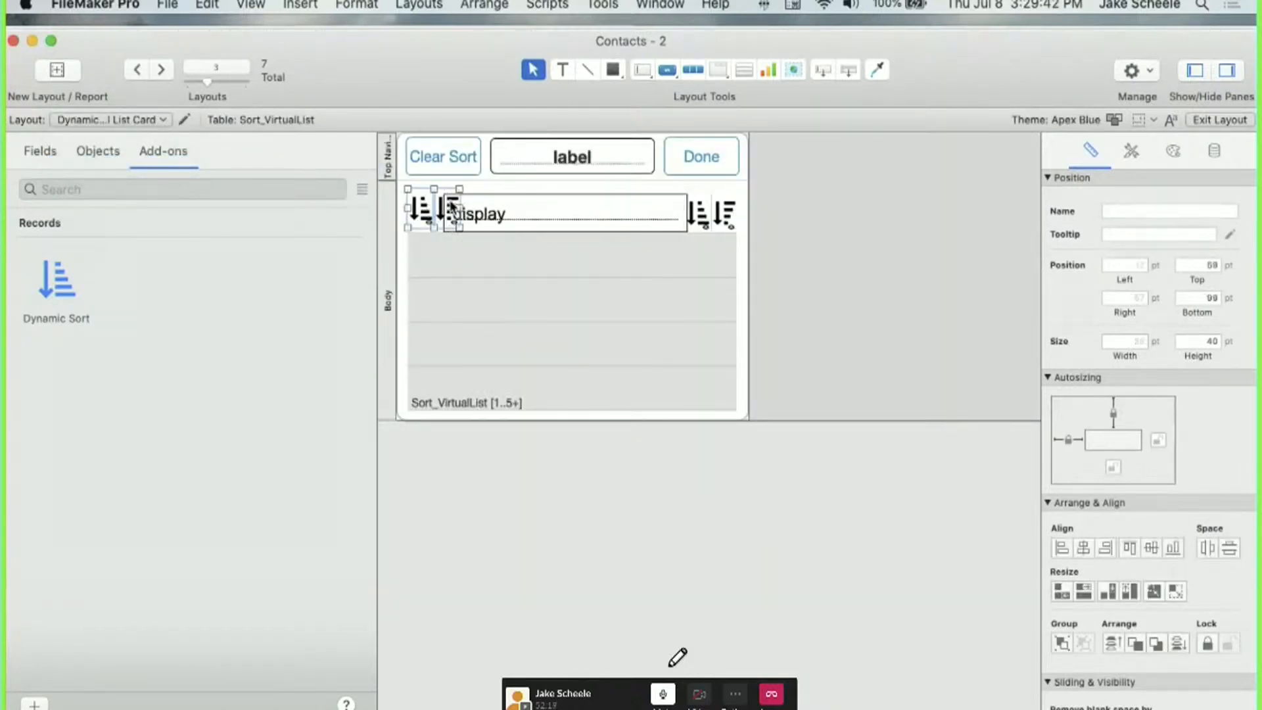
pyautogui.press('Delete')
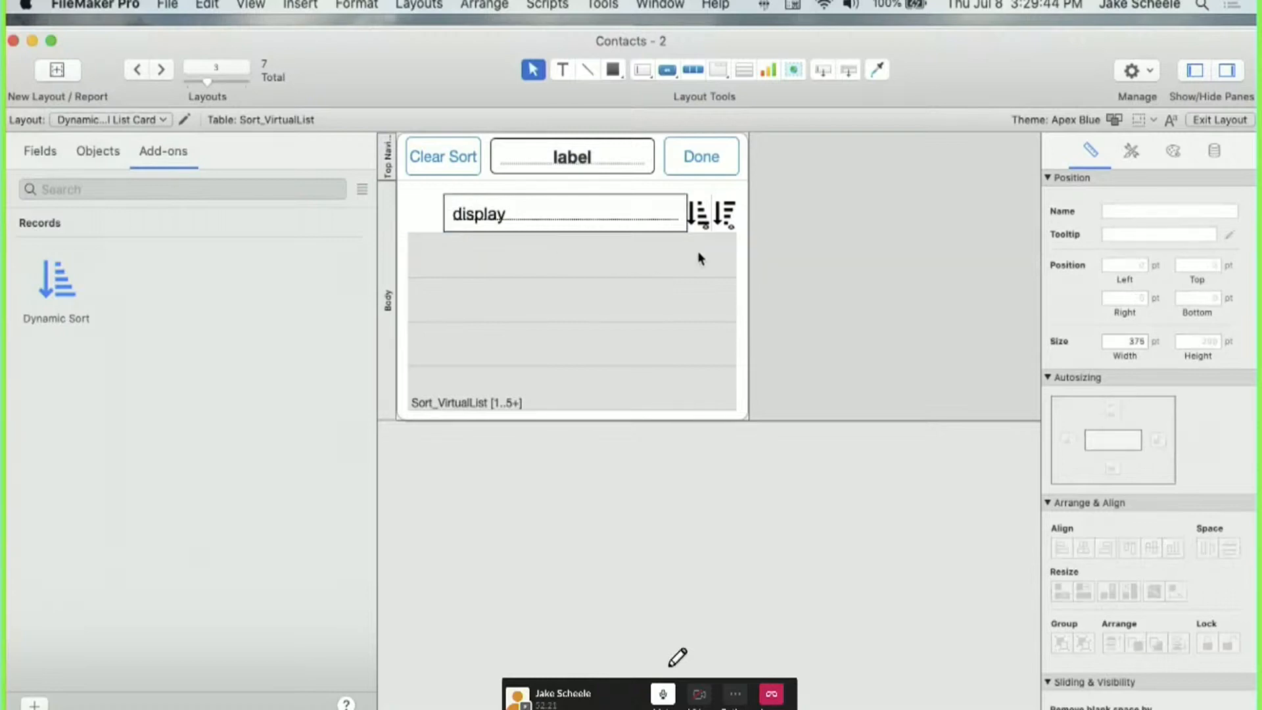
# Preview the sort card with real data in Browse mode, then close the second window.
pyautogui.press('super+b')
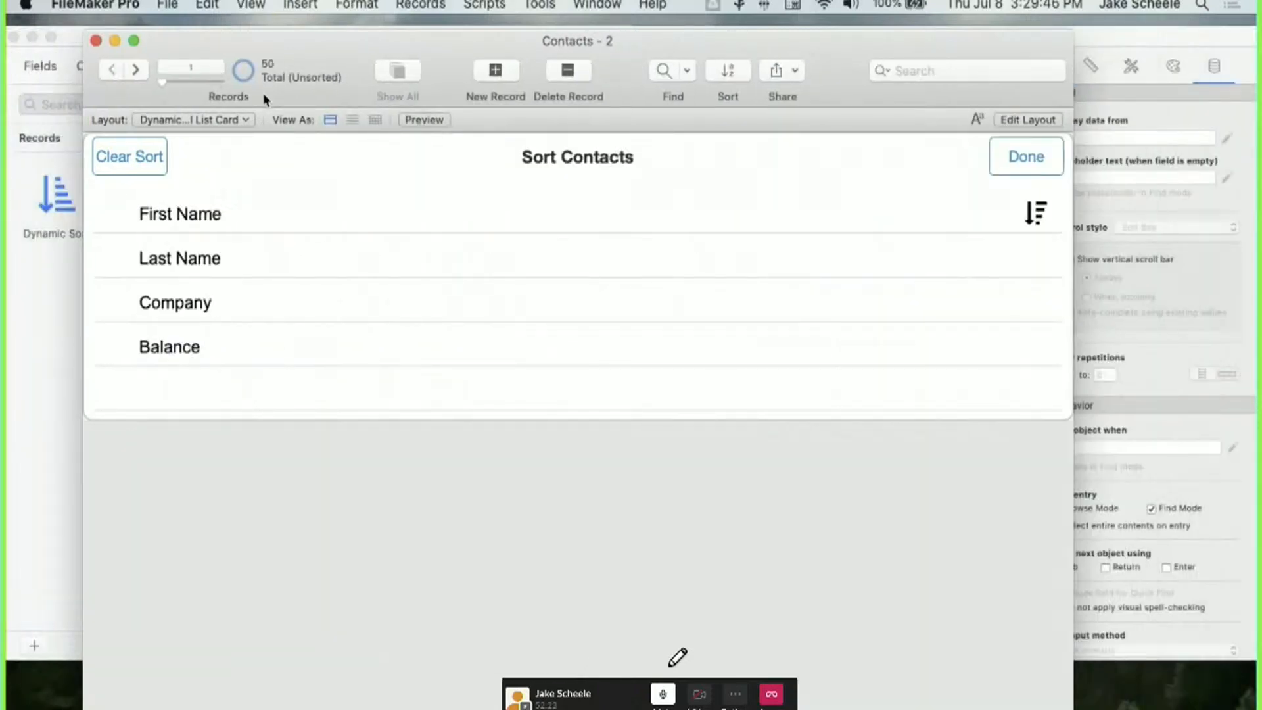
pyautogui.press('alt+super+s')
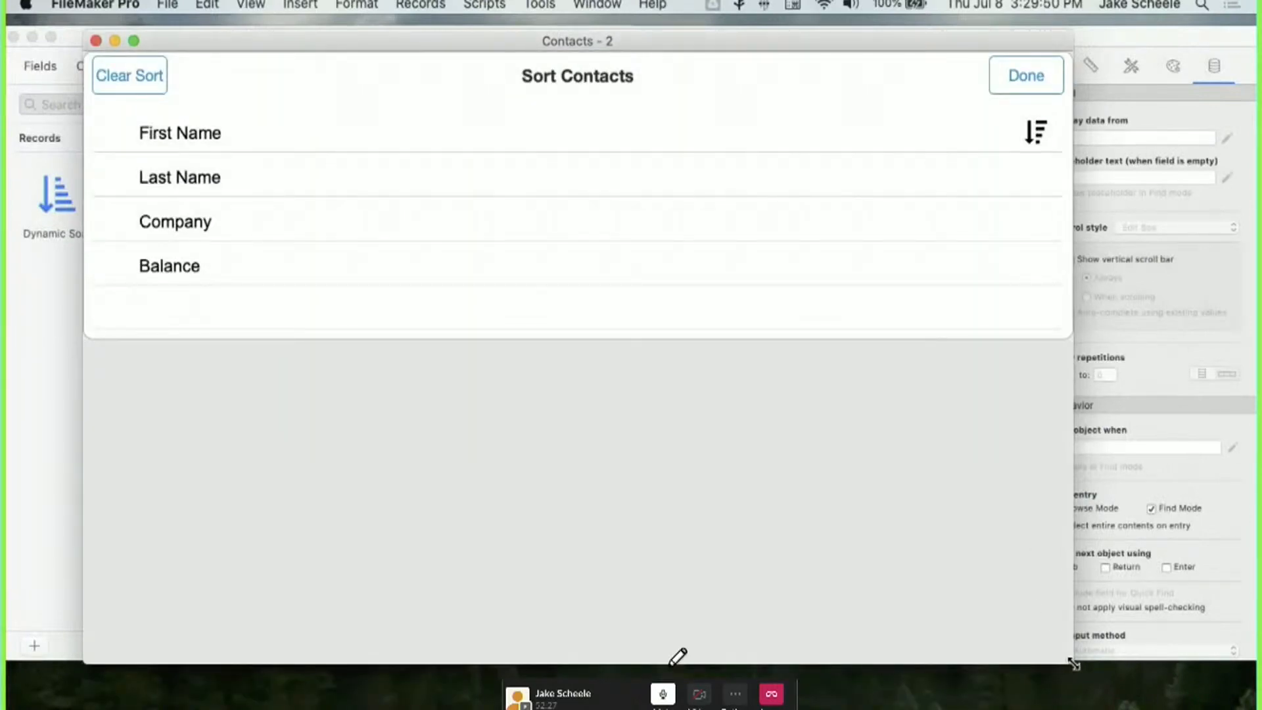
pyautogui.moveTo(1073, 661); pyautogui.dragTo(806, 642)
pyautogui.press('super+w')
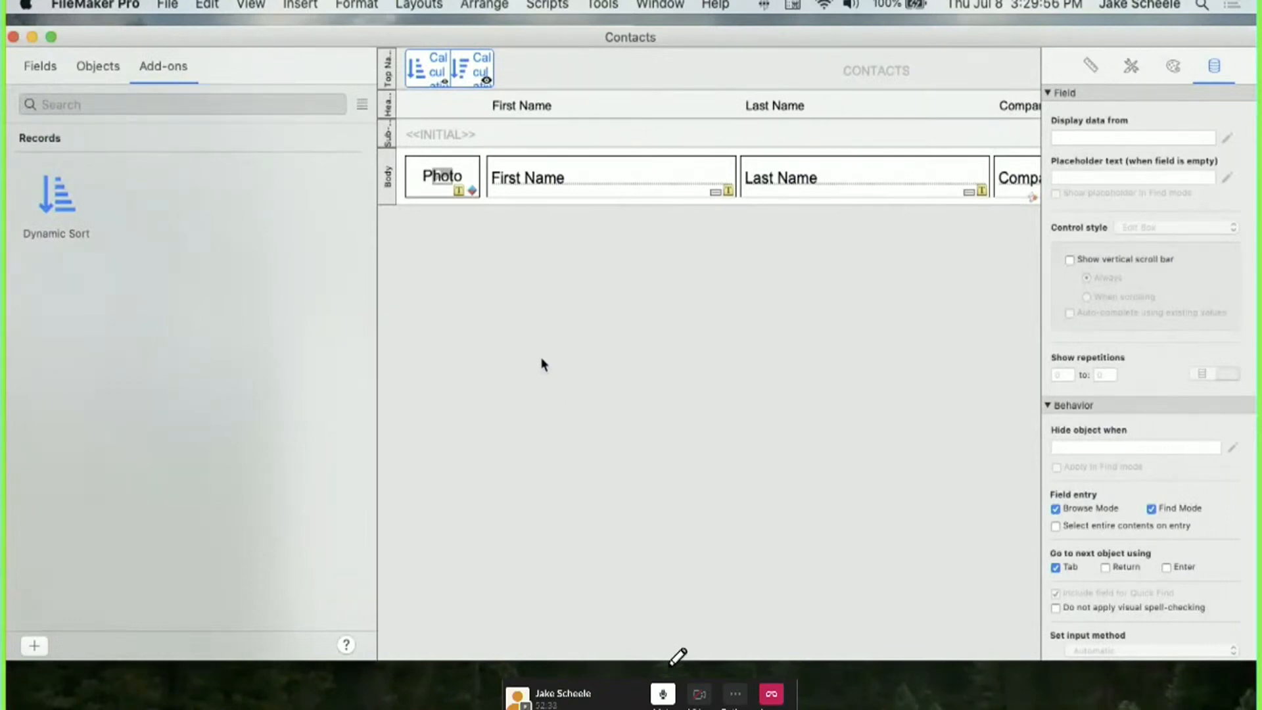
# Back in Browse mode, inspect the sixteen z_Sort_Key fields and z_Sort_Options_JSON, then cancel Manage Database.
pyautogui.press('super+b')
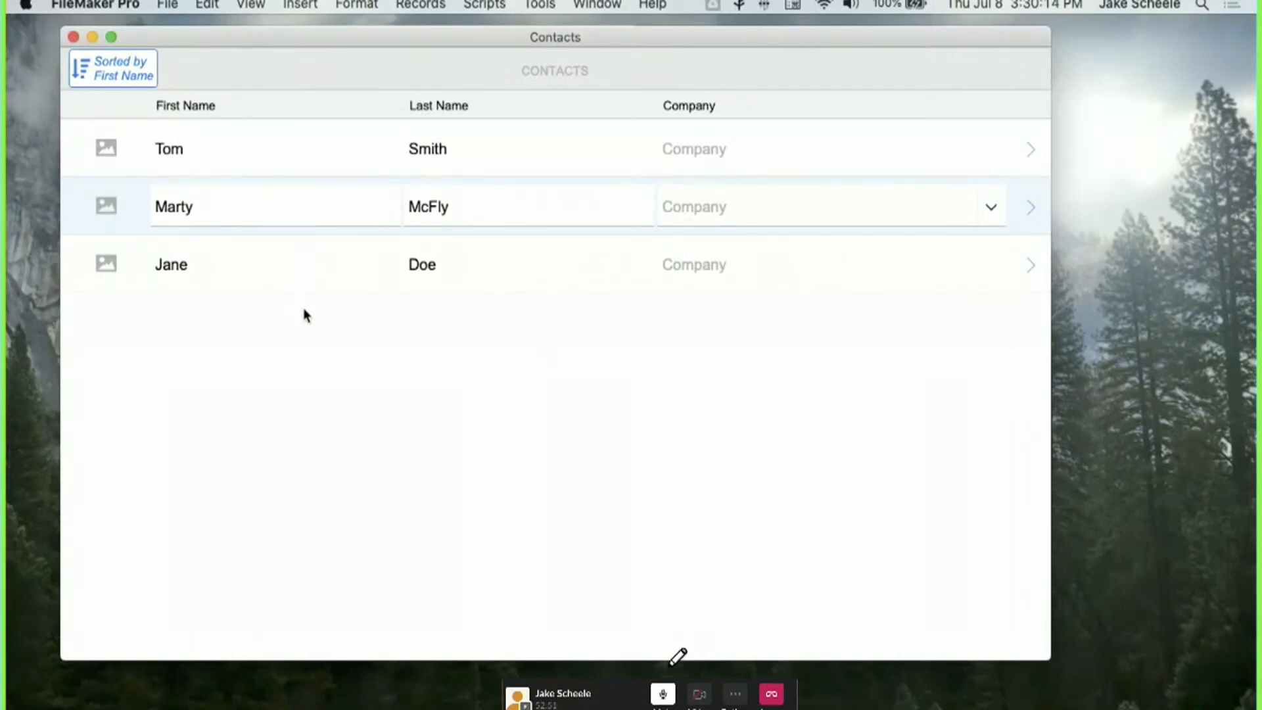
pyautogui.press('shift+super+d')
pyautogui.scroll(-5, 289, 328)
pyautogui.click(130, 528)
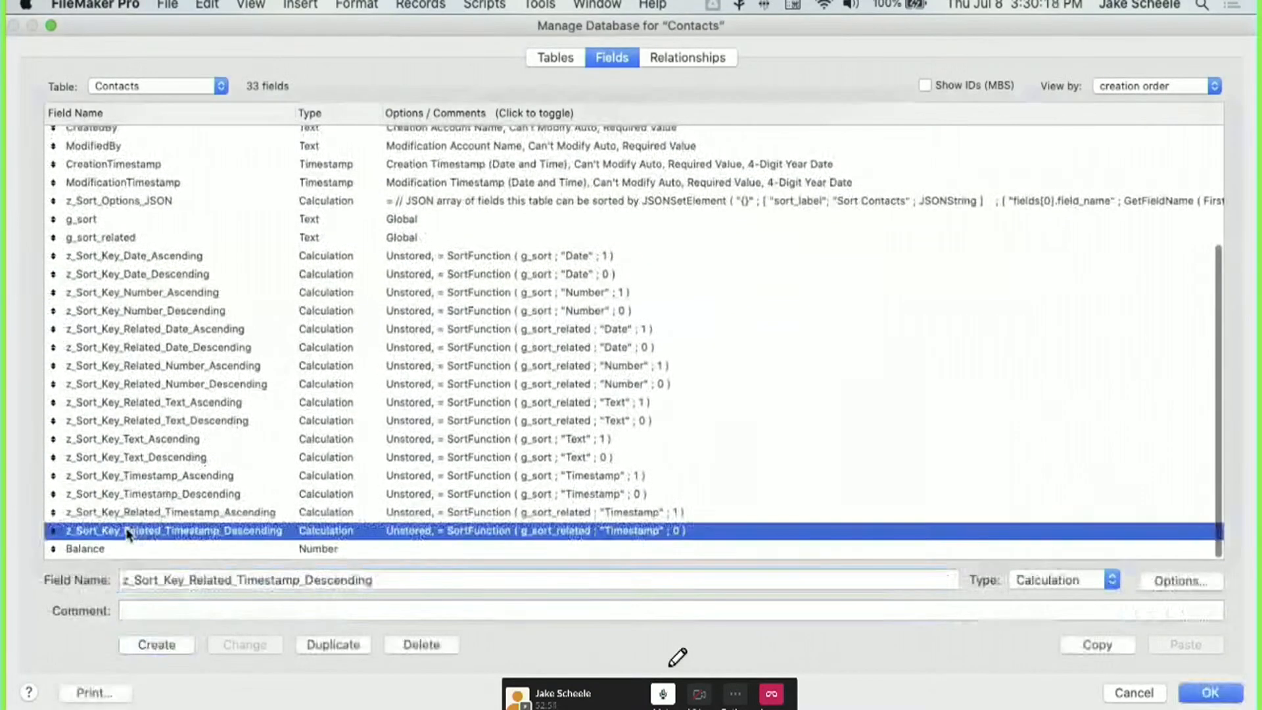
pyautogui.keyDown('shift'); pyautogui.click(136, 263); pyautogui.keyUp('shift')
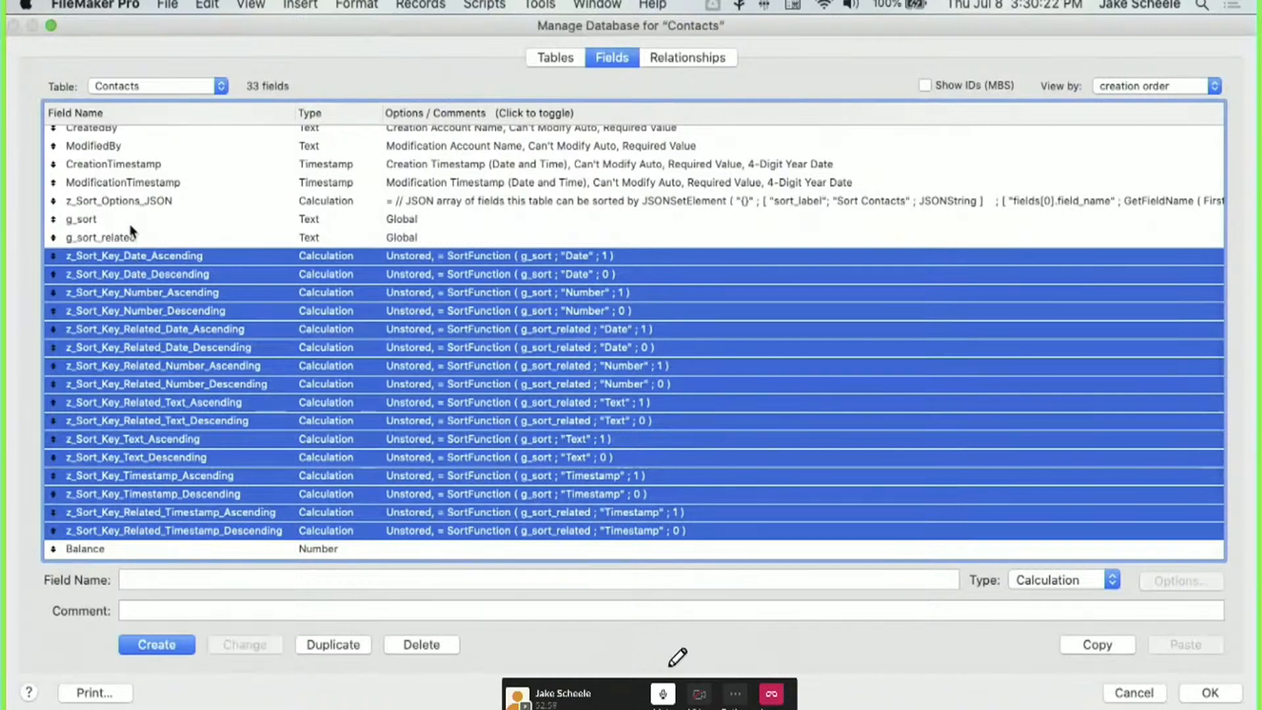
pyautogui.click(148, 200)
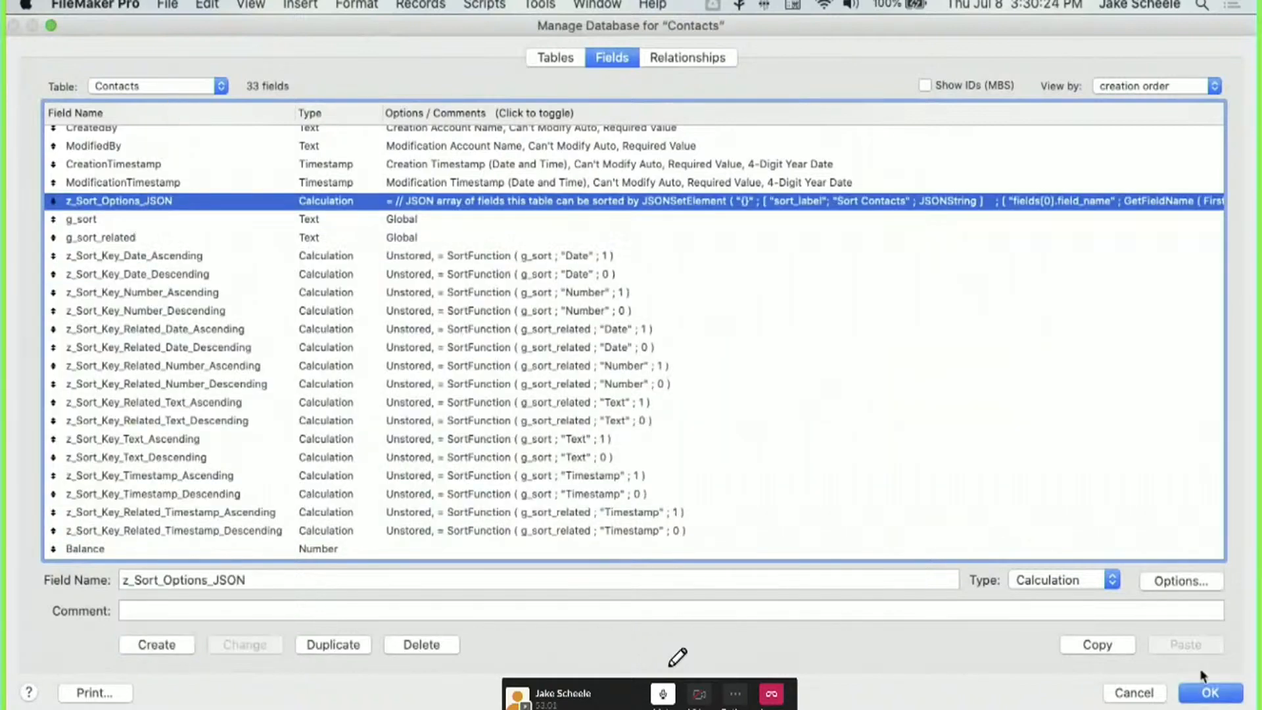
pyautogui.click(1147, 692)
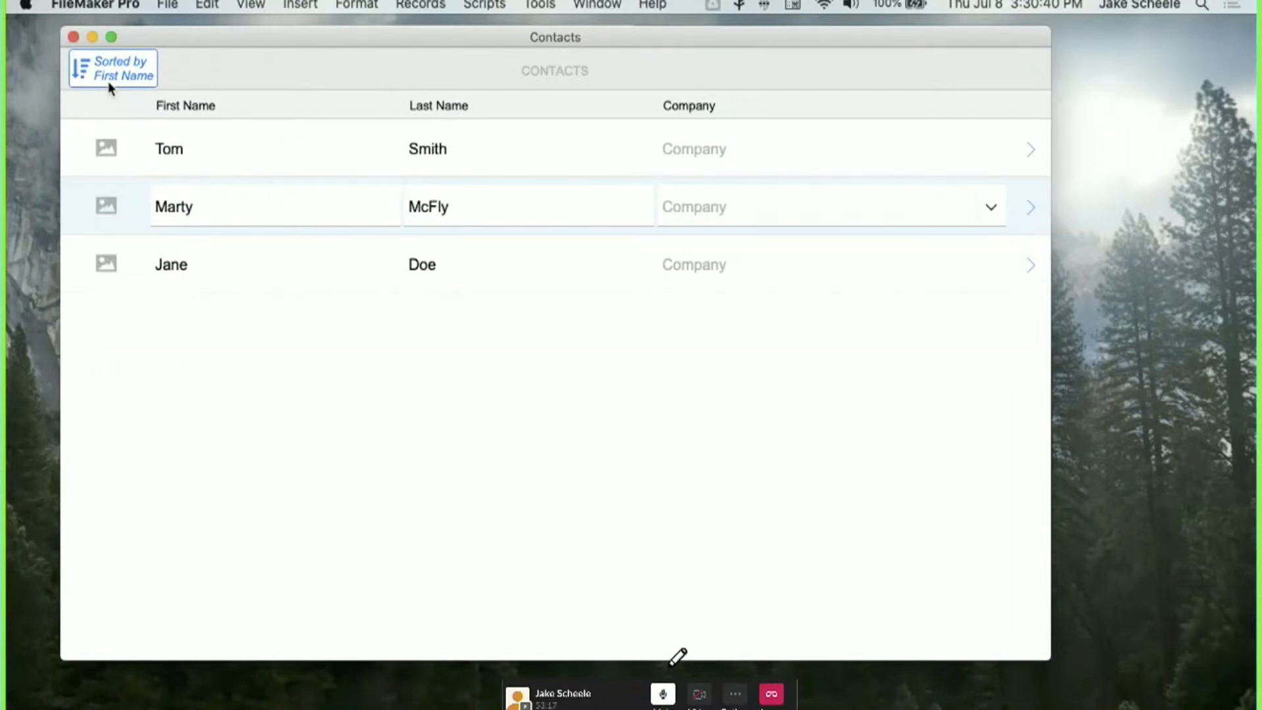
# Bring the Wolf Pack installer forward and open Dynamic Sort's Preflight Step-by-Step guide.
pyautogui.moveTo(1255, 0)
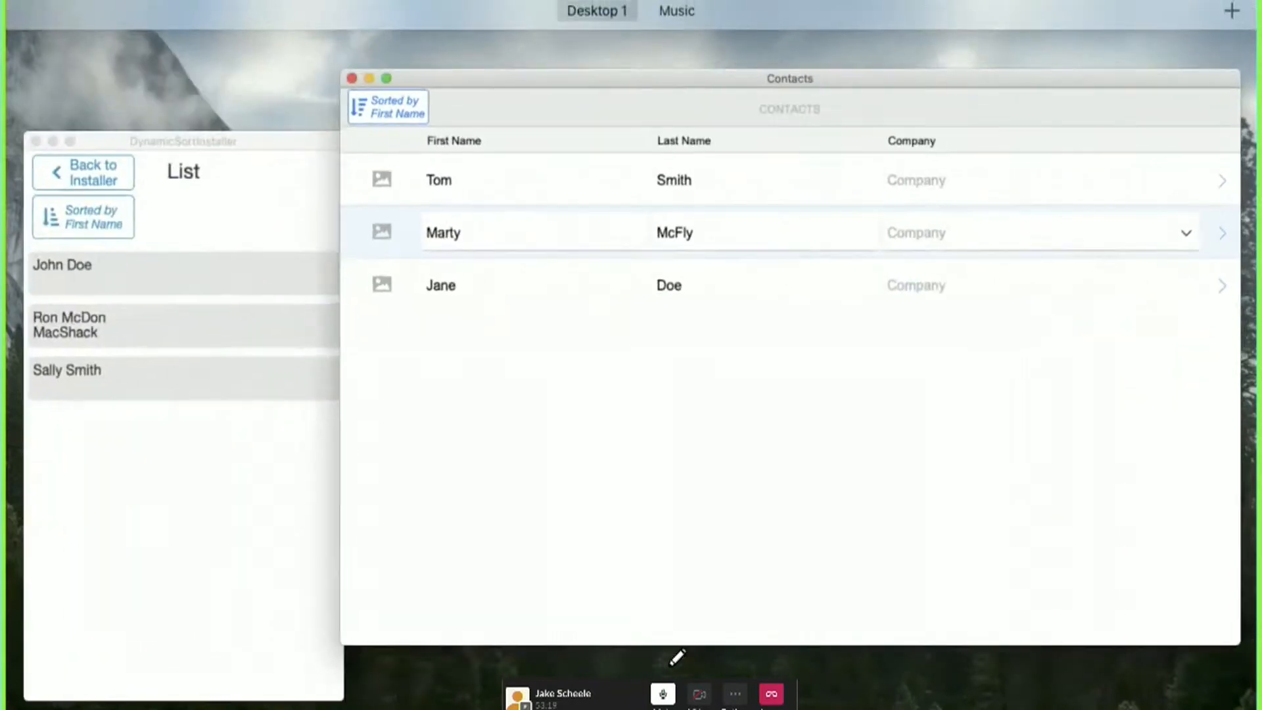
pyautogui.press('Escape')
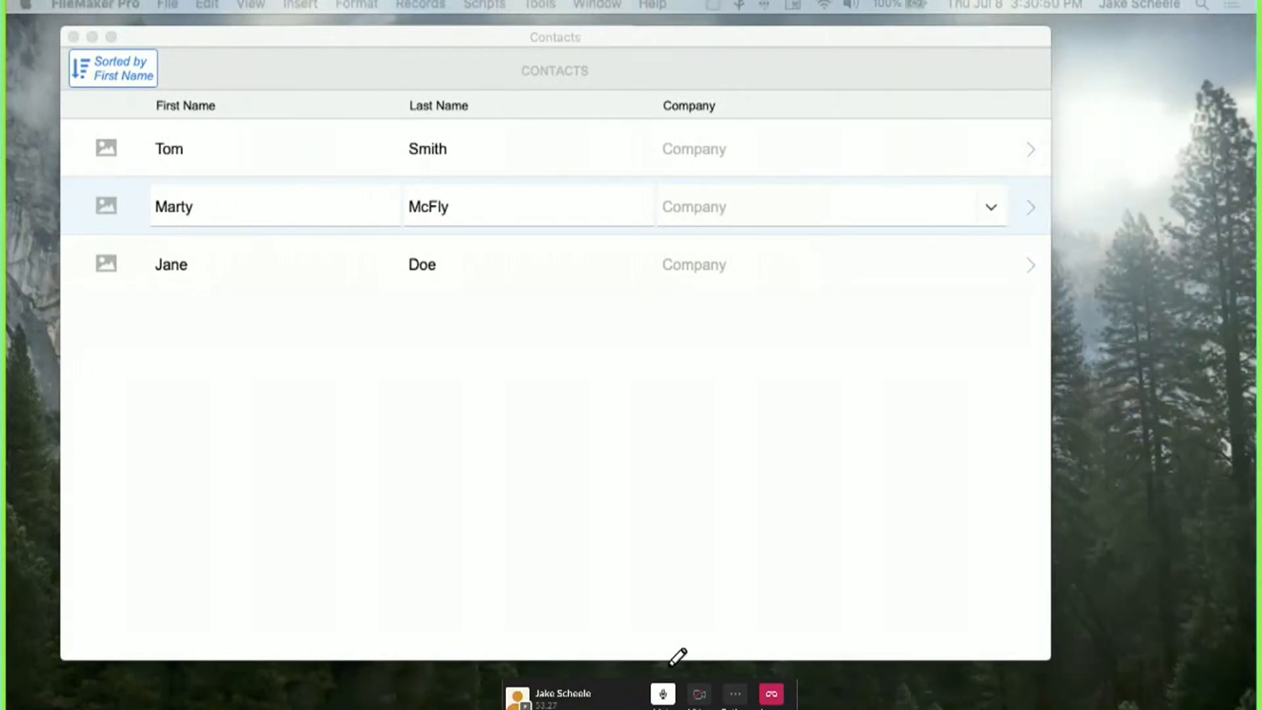
pyautogui.moveTo(1260, 3); pyautogui.dragTo(879, 21)
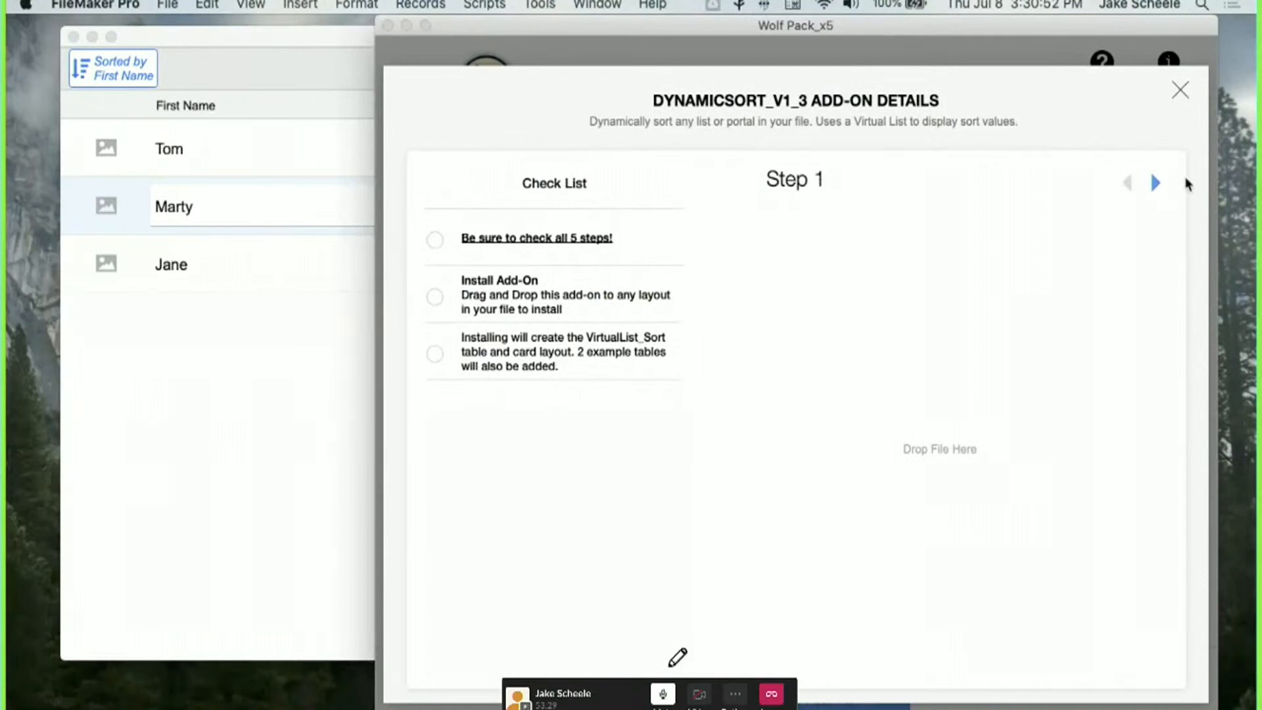
pyautogui.click(1187, 86)
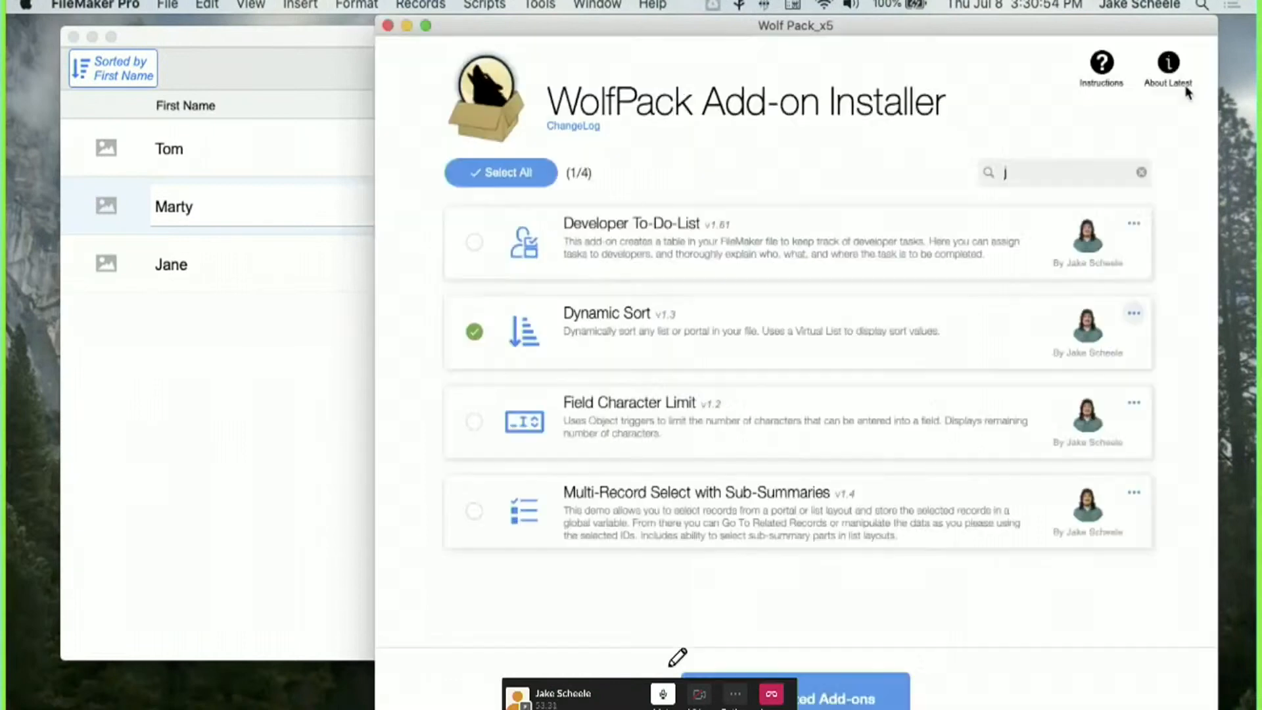
pyautogui.click(1132, 316)
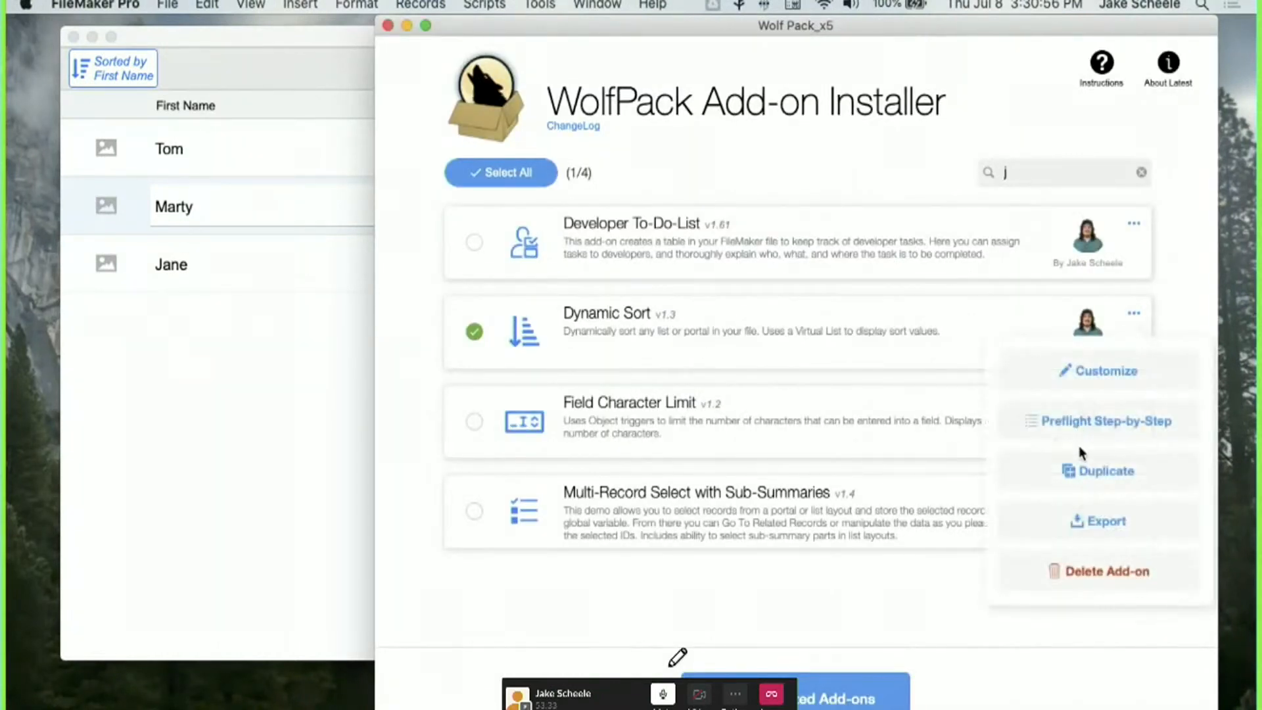
pyautogui.click(1076, 416)
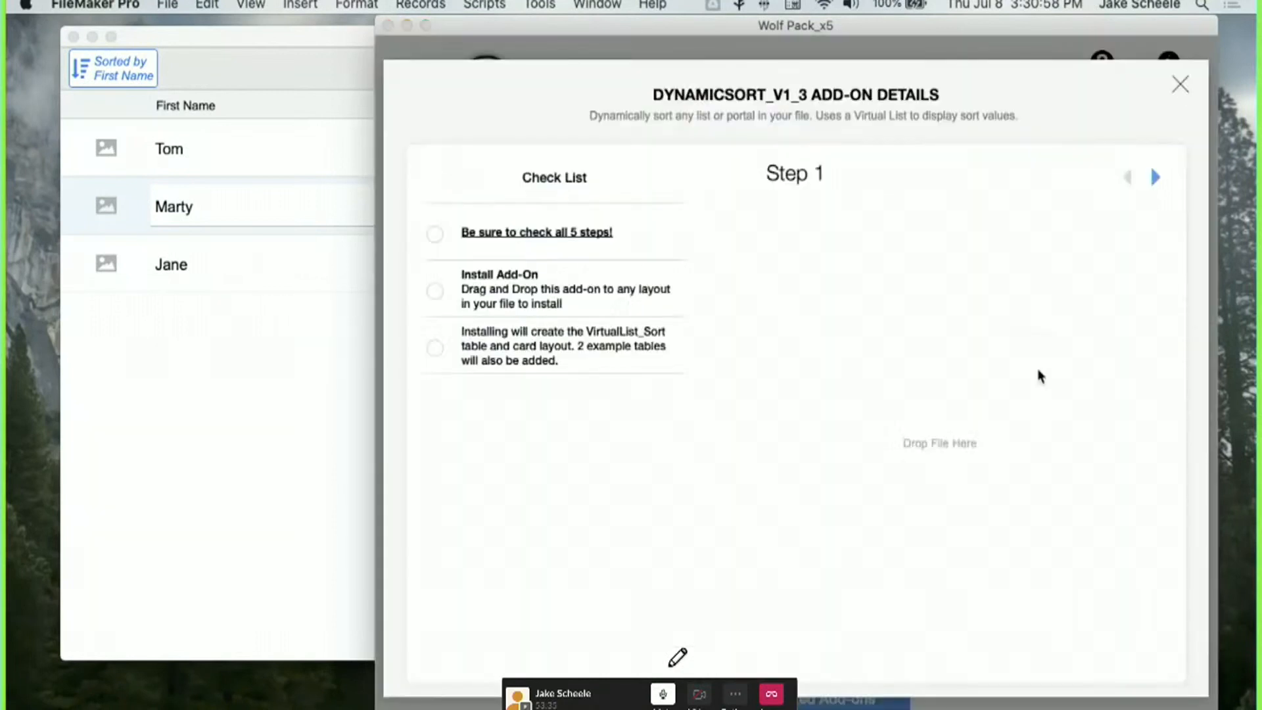
# Advance the preflight checklist from Step 2 to Step 5 and reposition the installer window.
pyautogui.click(1155, 178)
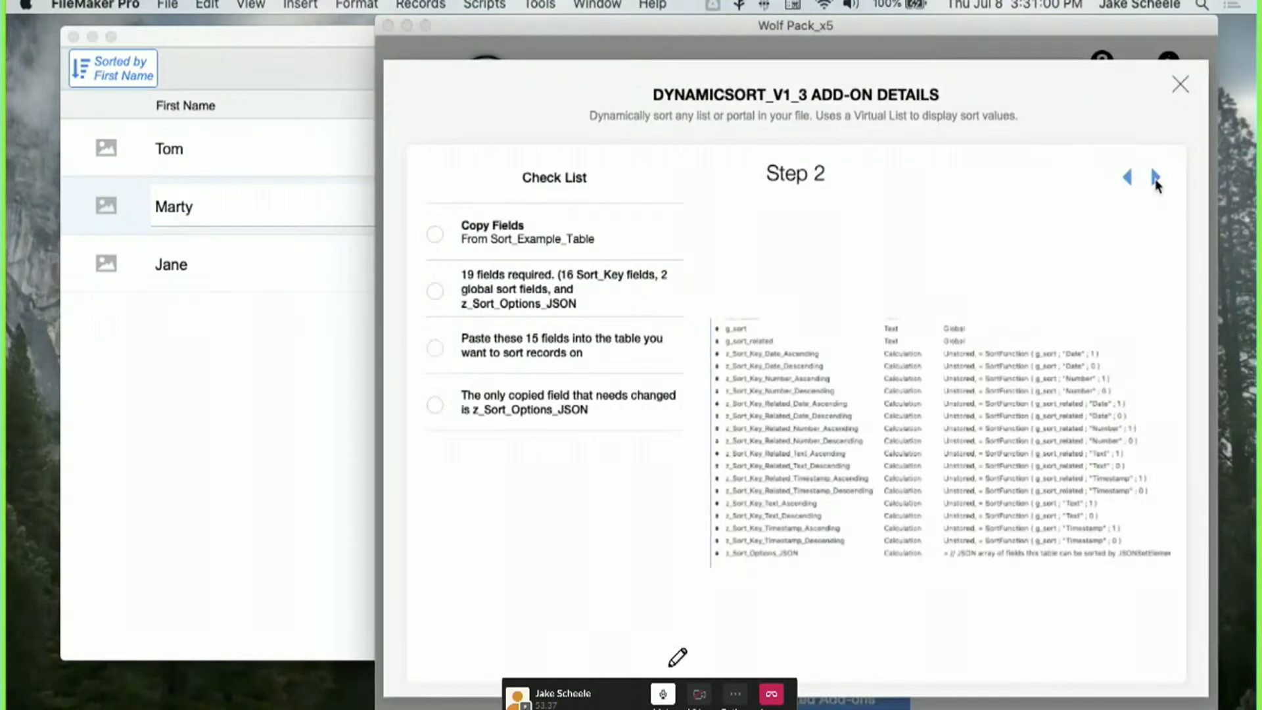
pyautogui.click(1153, 177)
pyautogui.click(1153, 178)
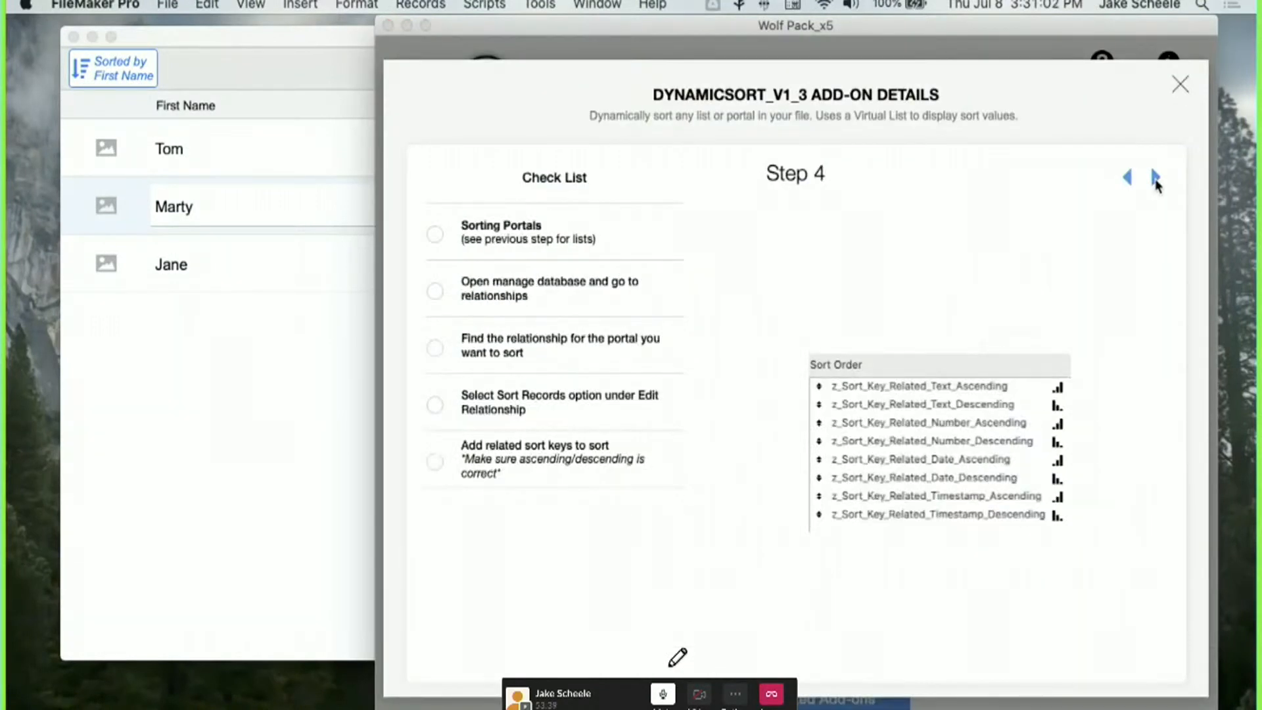
pyautogui.click(1154, 178)
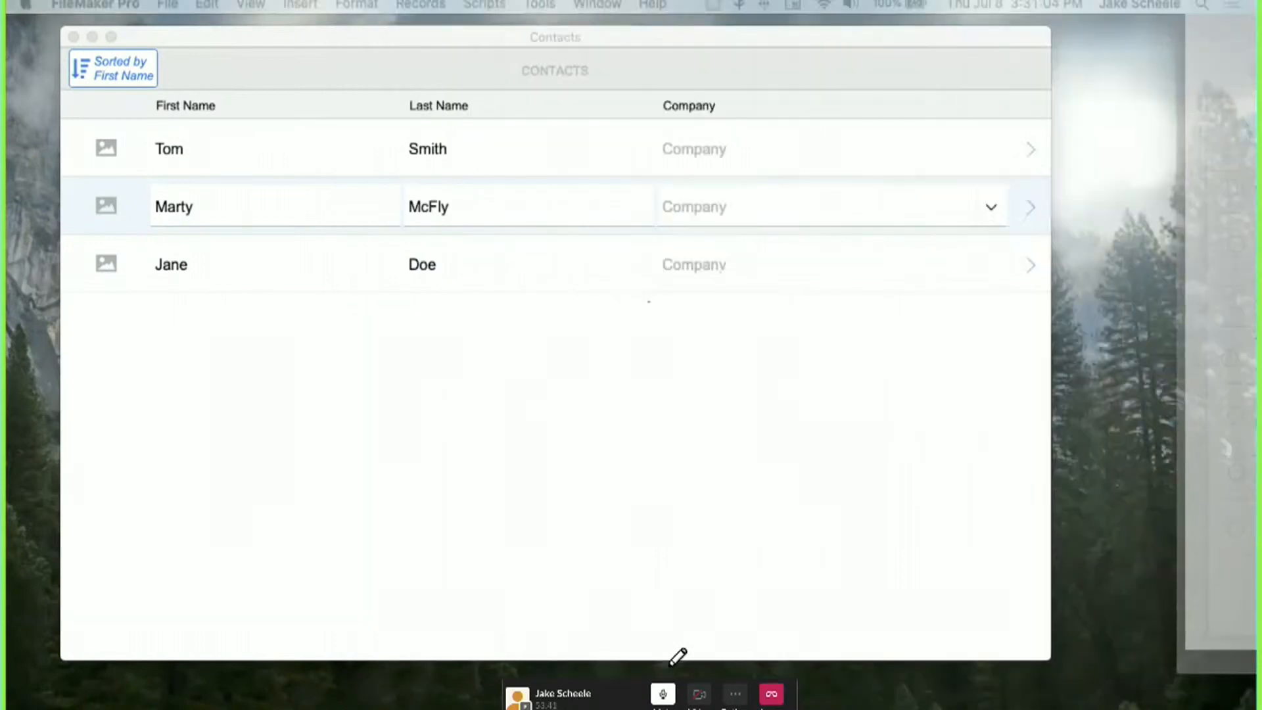
pyautogui.moveTo(886, 25); pyautogui.dragTo(820, 68)
# Close the add-on details card, move the installer off-screen and refocus the Contacts window.
pyautogui.click(1118, 126)
pyautogui.moveTo(656, 70); pyautogui.dragTo(656, 1)
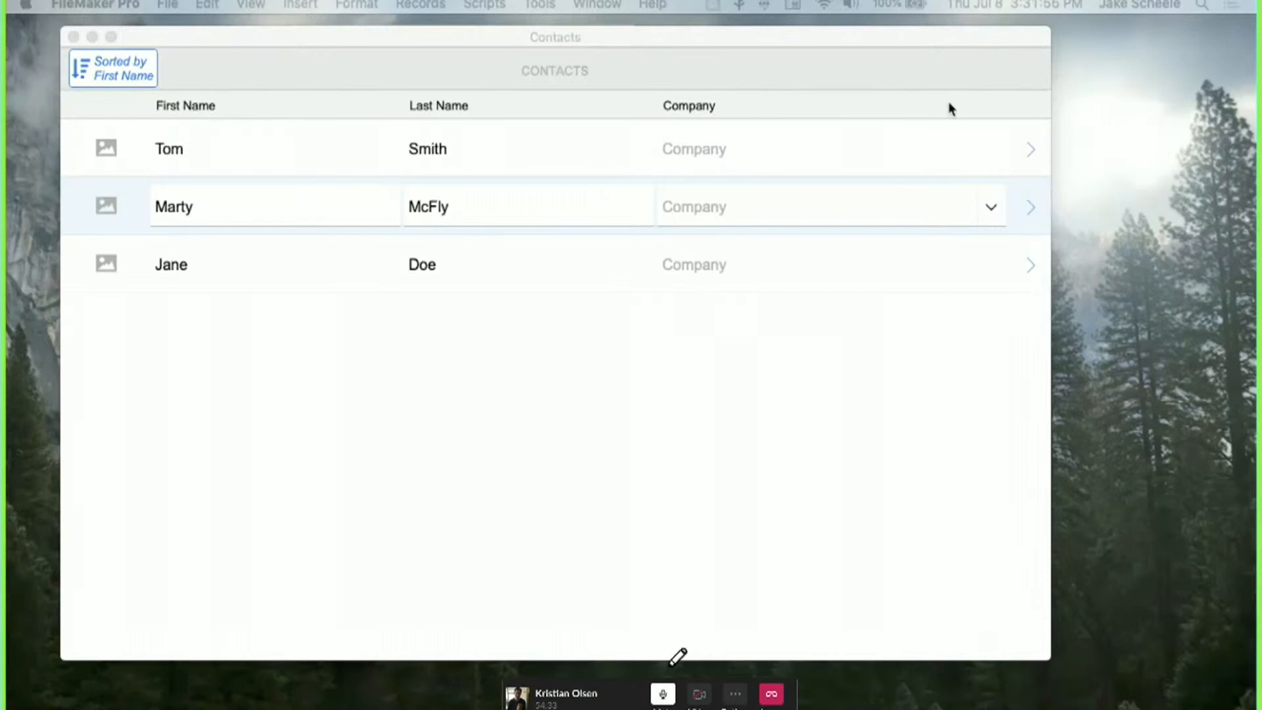
pyautogui.click(504, 411)
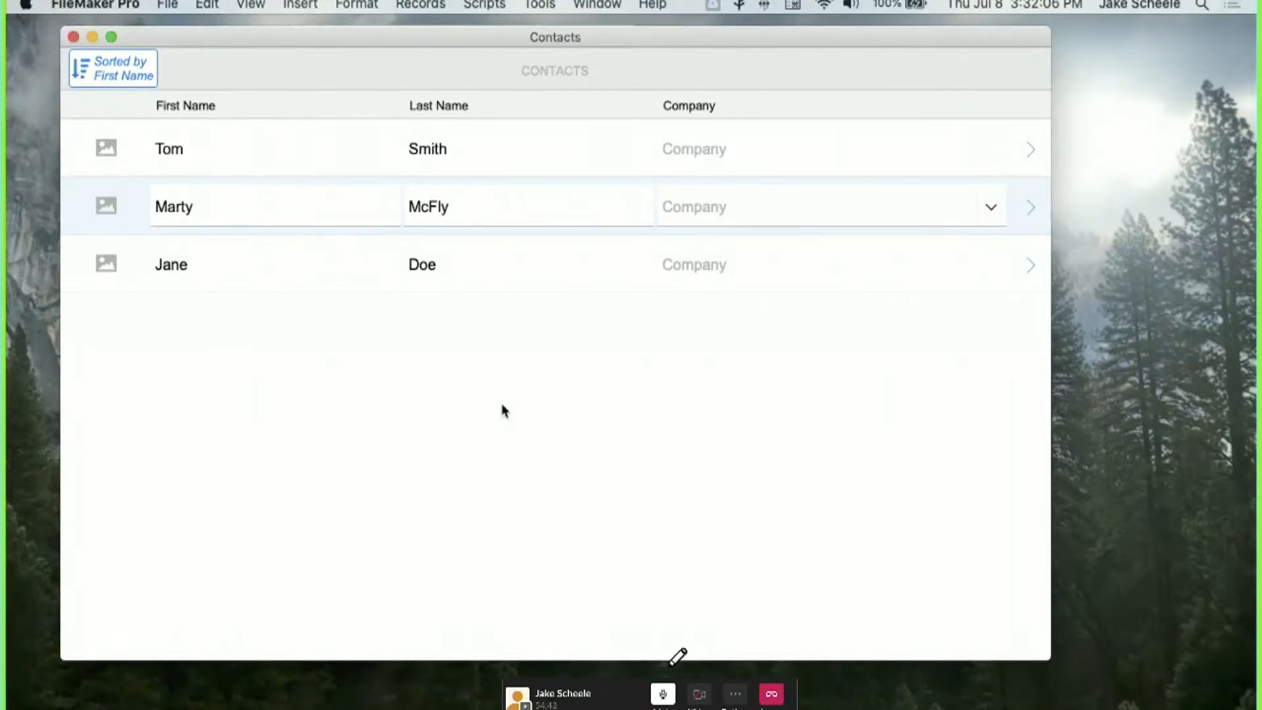
# Open a contact's detail, go back to the list, and delete the Photo field in Layout mode.
pyautogui.click(1029, 153)
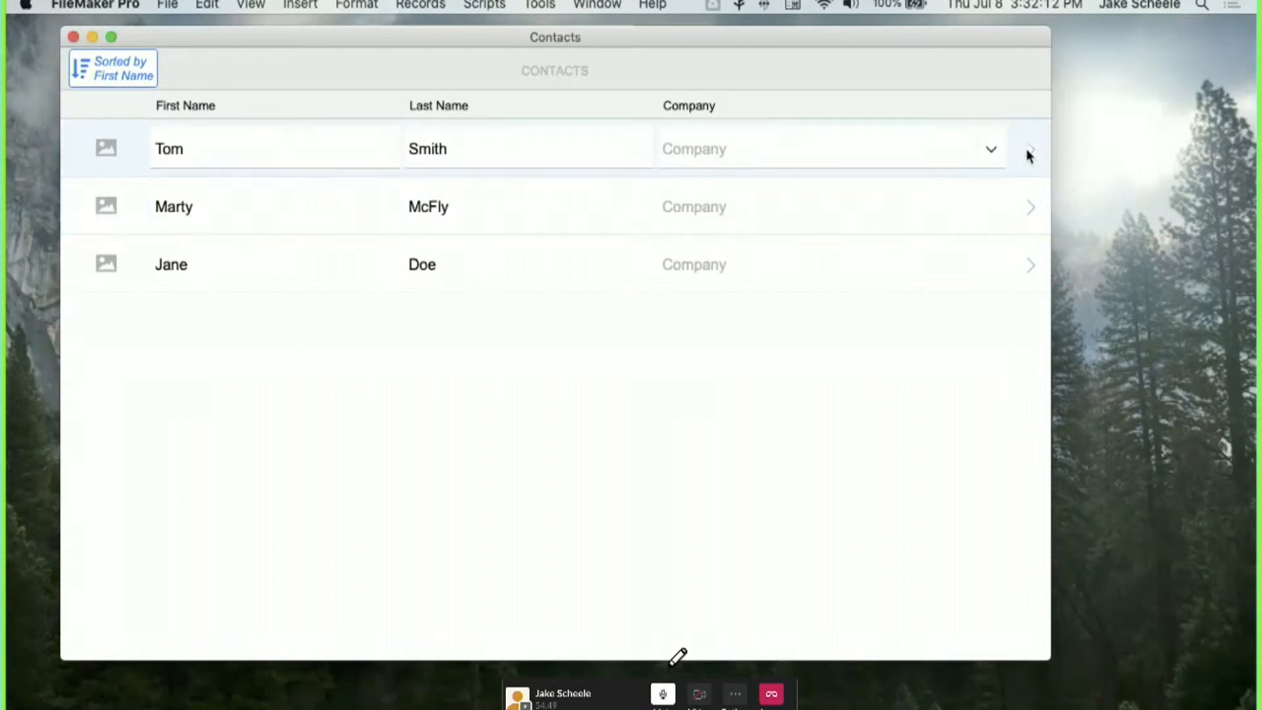
pyautogui.click(79, 71)
pyautogui.press('super+l')
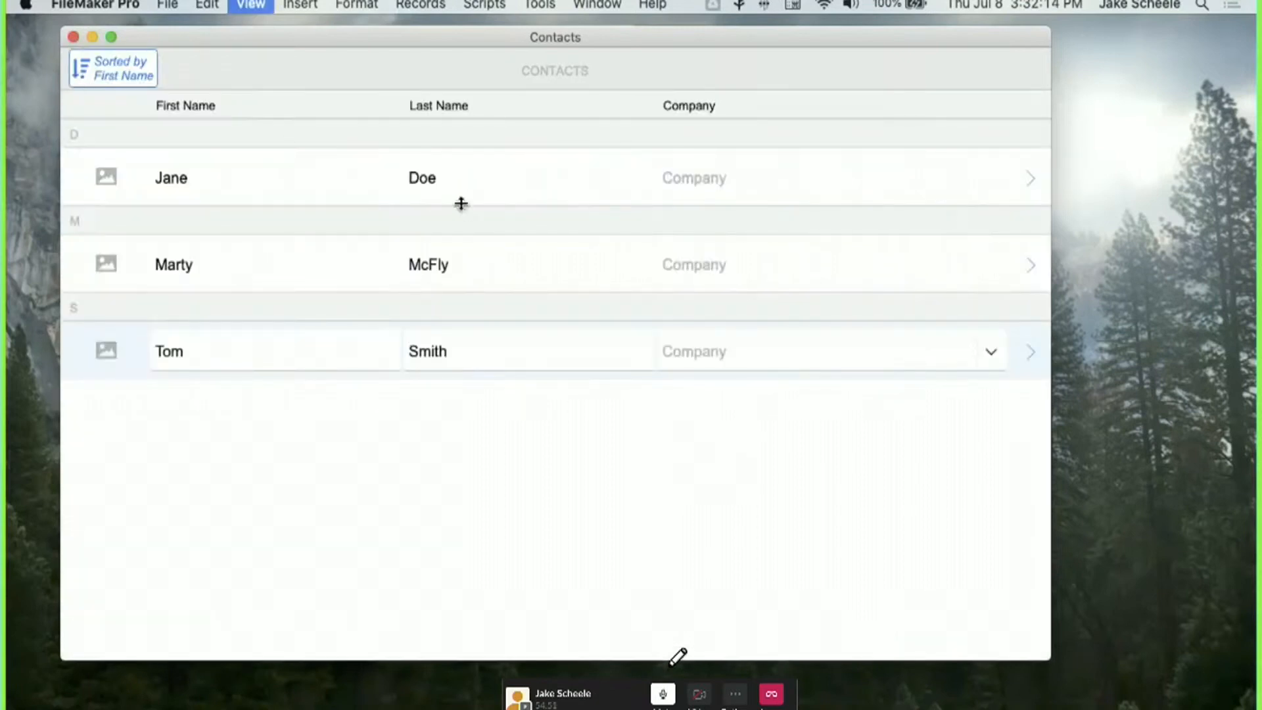
pyautogui.click(453, 175)
pyautogui.press('Delete')
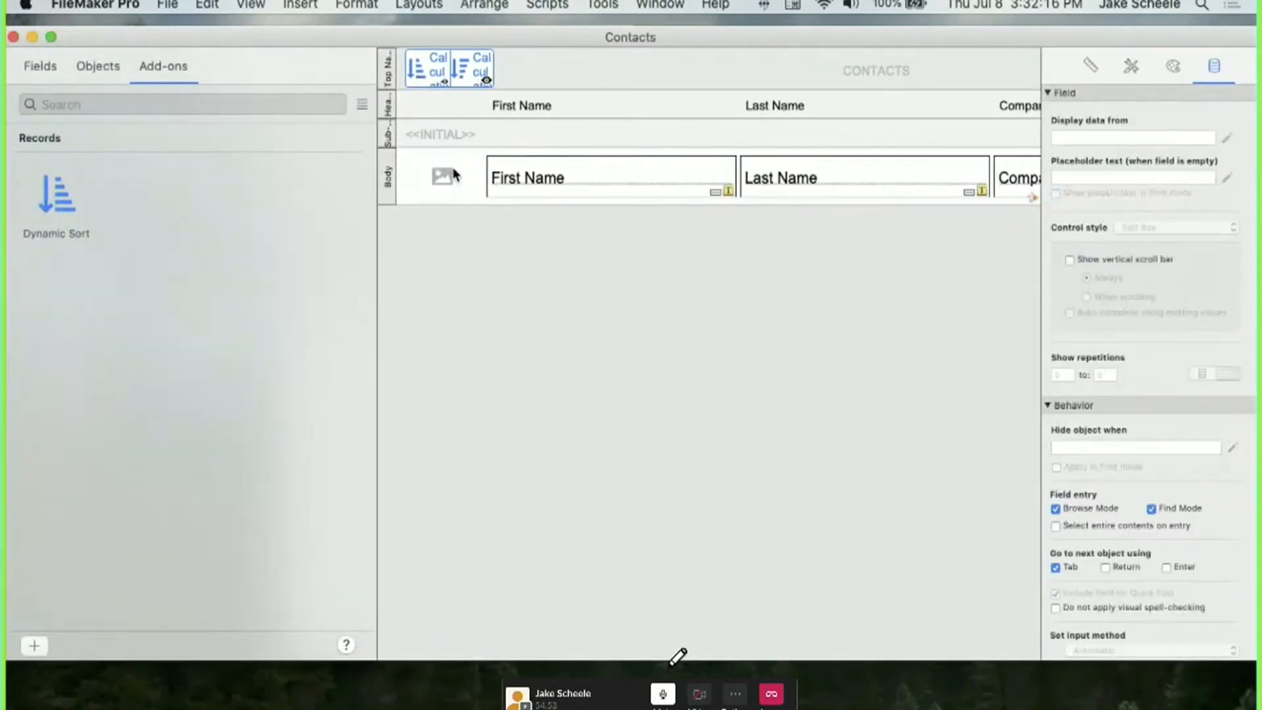
# Delete the leftover photo placeholder and narrow the First Name and Last Name fields with their labels.
pyautogui.click(453, 176)
pyautogui.press('Delete')
pyautogui.click(544, 187)
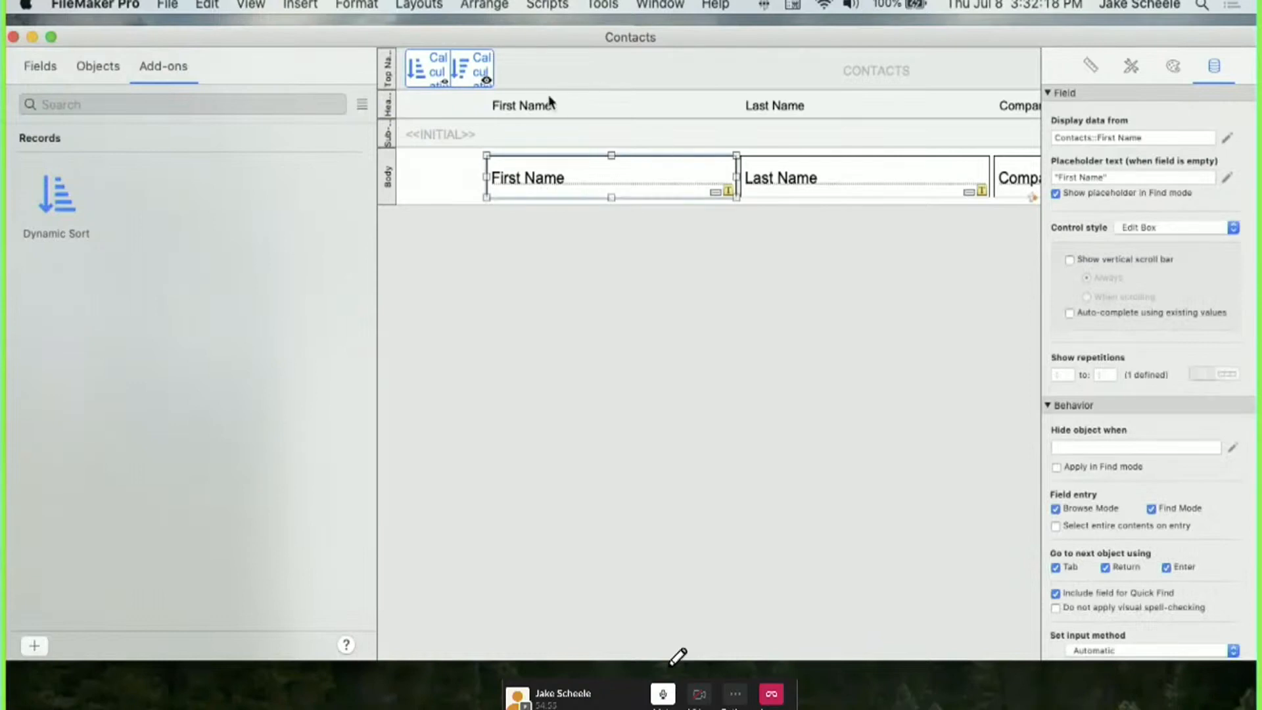
pyautogui.keyDown('shift'); pyautogui.click(548, 97); pyautogui.keyUp('shift')
pyautogui.moveTo(732, 146); pyautogui.dragTo(589, 146)
pyautogui.click(759, 184)
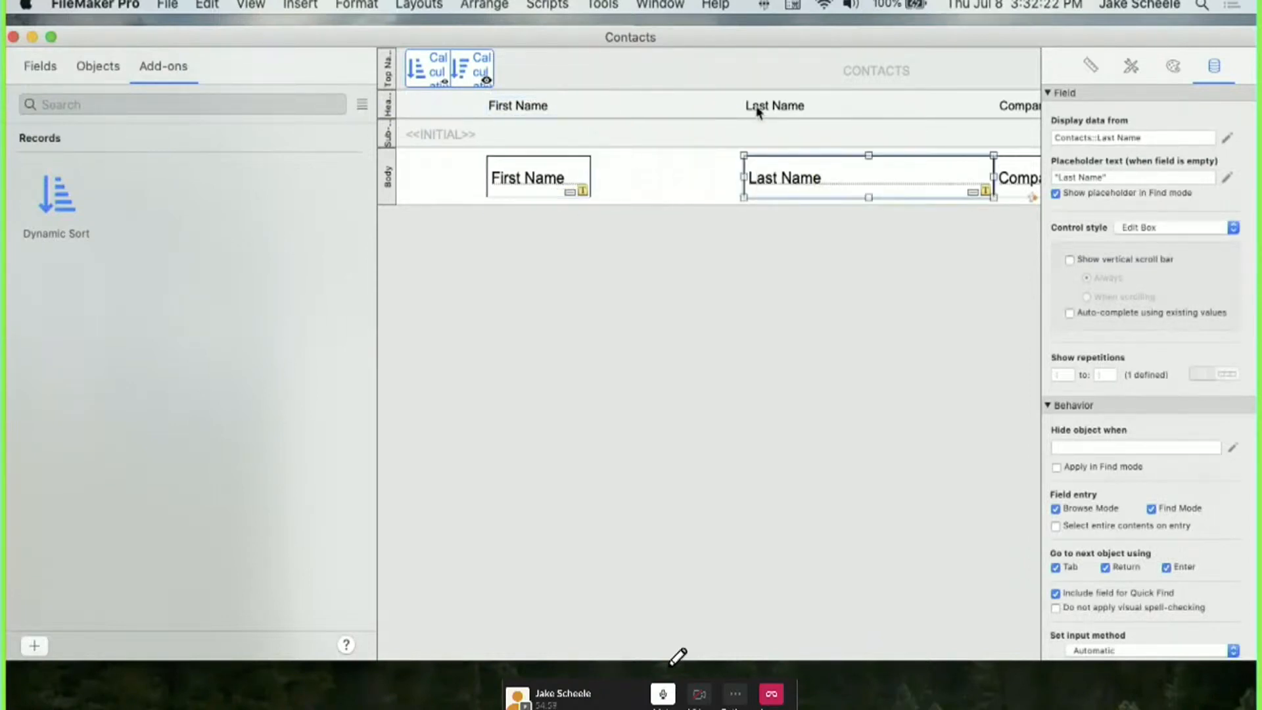
pyautogui.keyDown('shift'); pyautogui.click(759, 110); pyautogui.keyUp('shift')
pyautogui.moveTo(993, 147); pyautogui.dragTo(855, 147)
# Move First Name to the left edge and Last Name beside it, with their labels.
pyautogui.click(539, 176)
pyautogui.keyDown('shift'); pyautogui.click(532, 111); pyautogui.keyUp('shift')
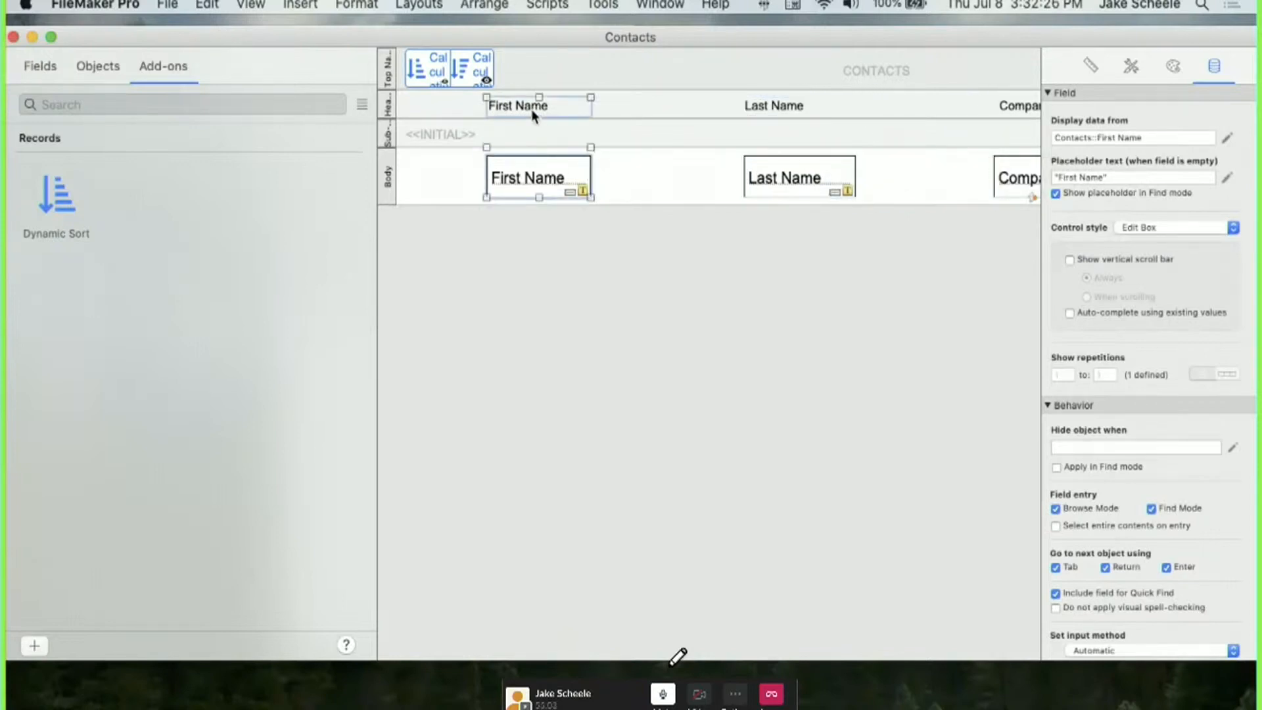
pyautogui.moveTo(531, 109); pyautogui.dragTo(450, 111)
pyautogui.click(822, 175)
pyautogui.keyDown('shift'); pyautogui.click(756, 105); pyautogui.keyUp('shift')
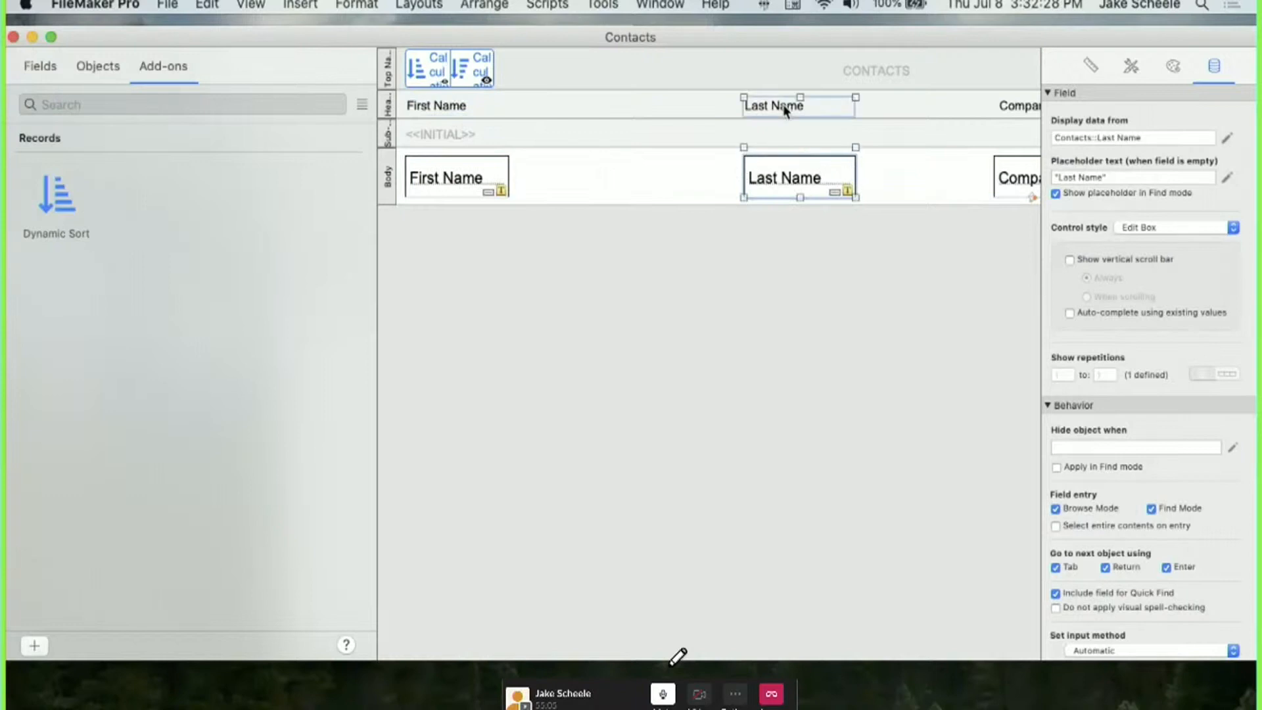
pyautogui.moveTo(755, 105); pyautogui.dragTo(523, 105)
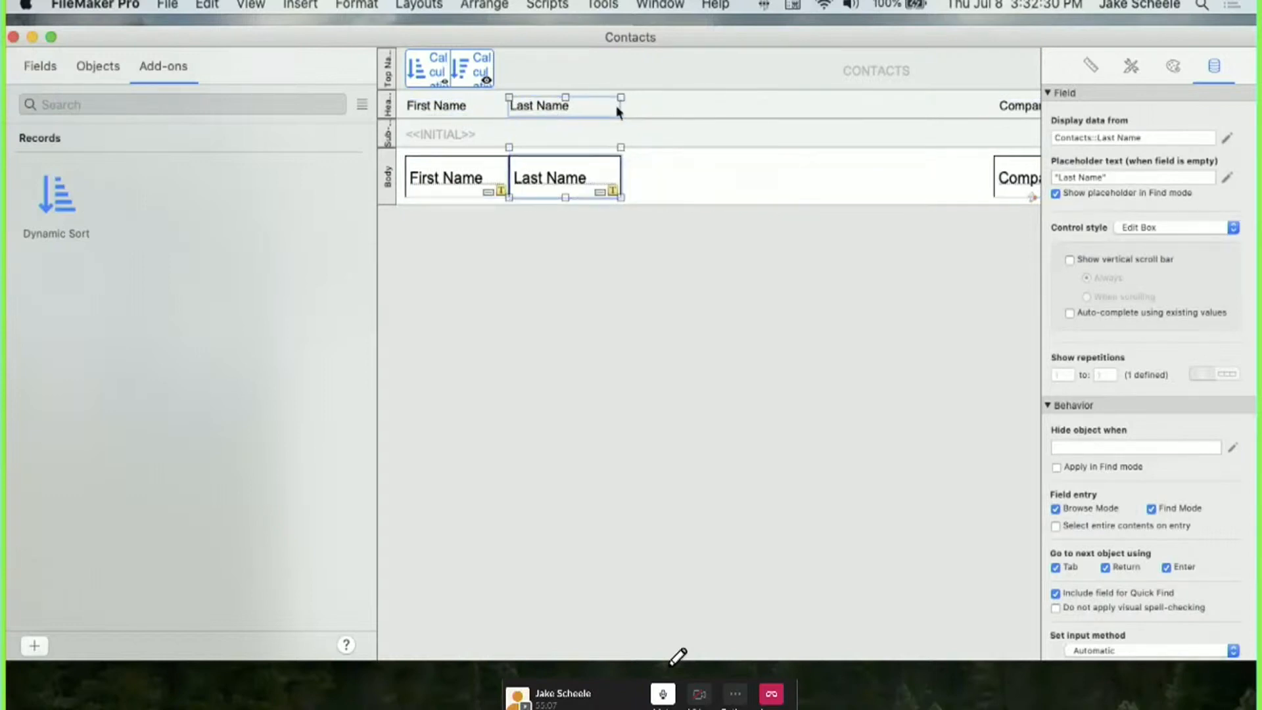
# Narrow the Company field and label, Option-drag a copy, and select the copied heading's text.
pyautogui.hscroll(5, 744, 134)
pyautogui.click(834, 178)
pyautogui.keyDown('shift'); pyautogui.click(818, 108); pyautogui.keyUp('shift')
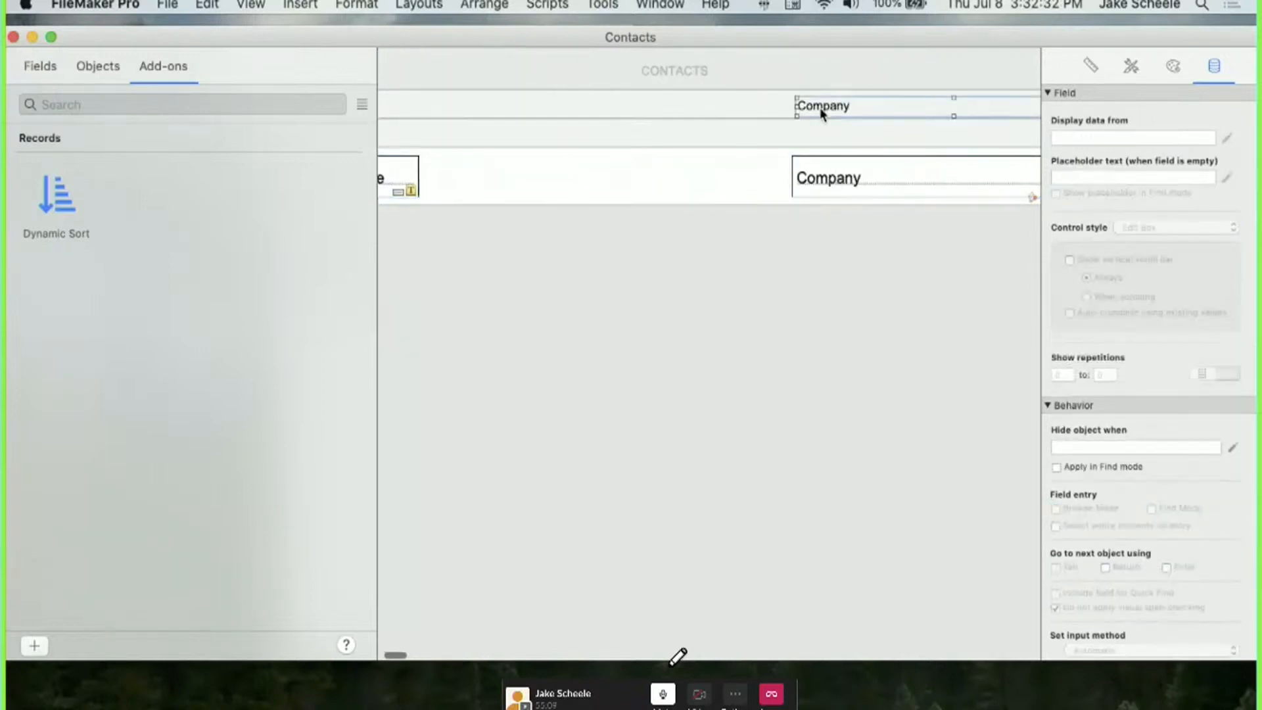
pyautogui.hscroll(7, 820, 172)
pyautogui.moveTo(809, 147); pyautogui.dragTo(607, 148)
pyautogui.hscroll(-7, 562, 175)
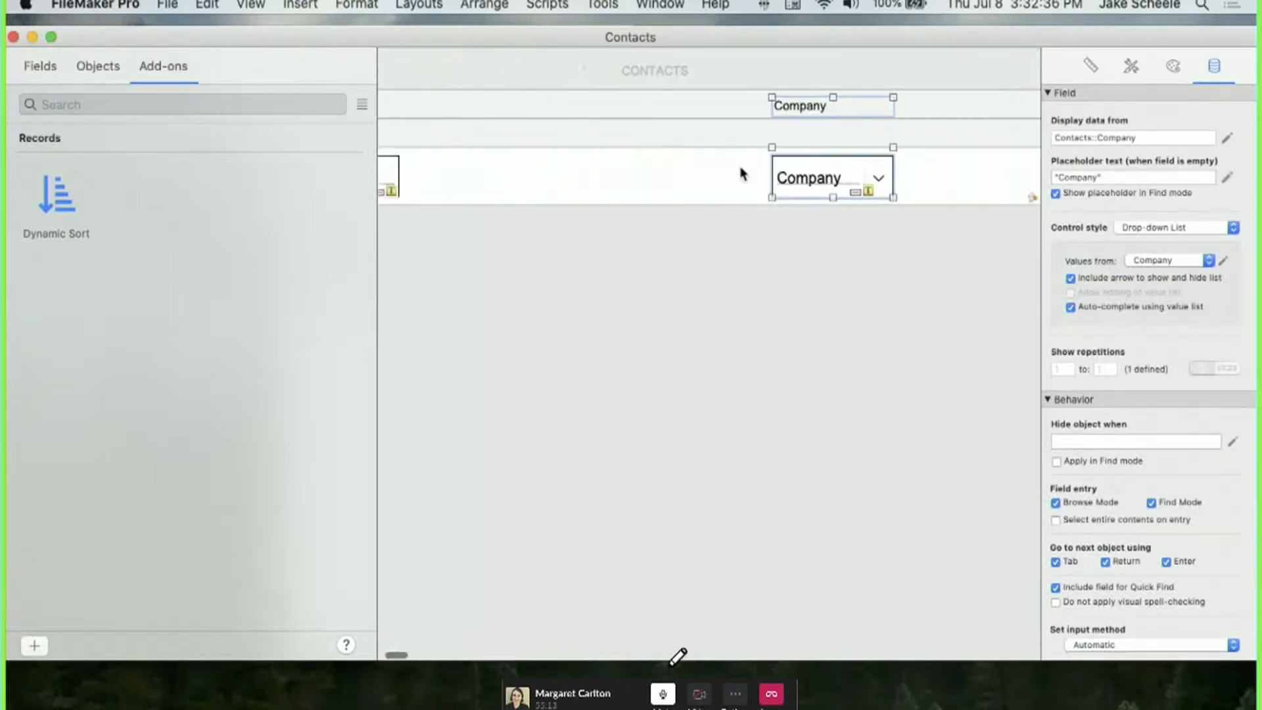
pyautogui.moveTo(836, 181); pyautogui.dragTo(569, 181)
pyautogui.click(566, 112)
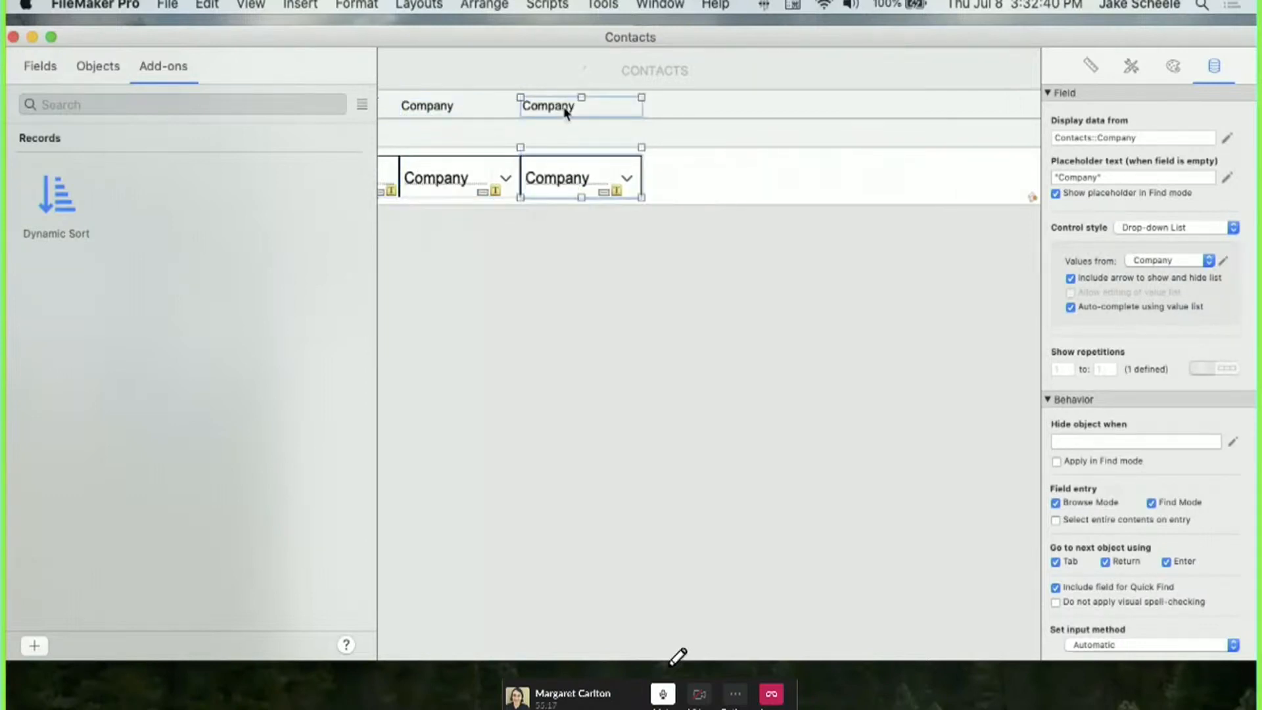
pyautogui.click(565, 111)
pyautogui.tripleClick(564, 112)
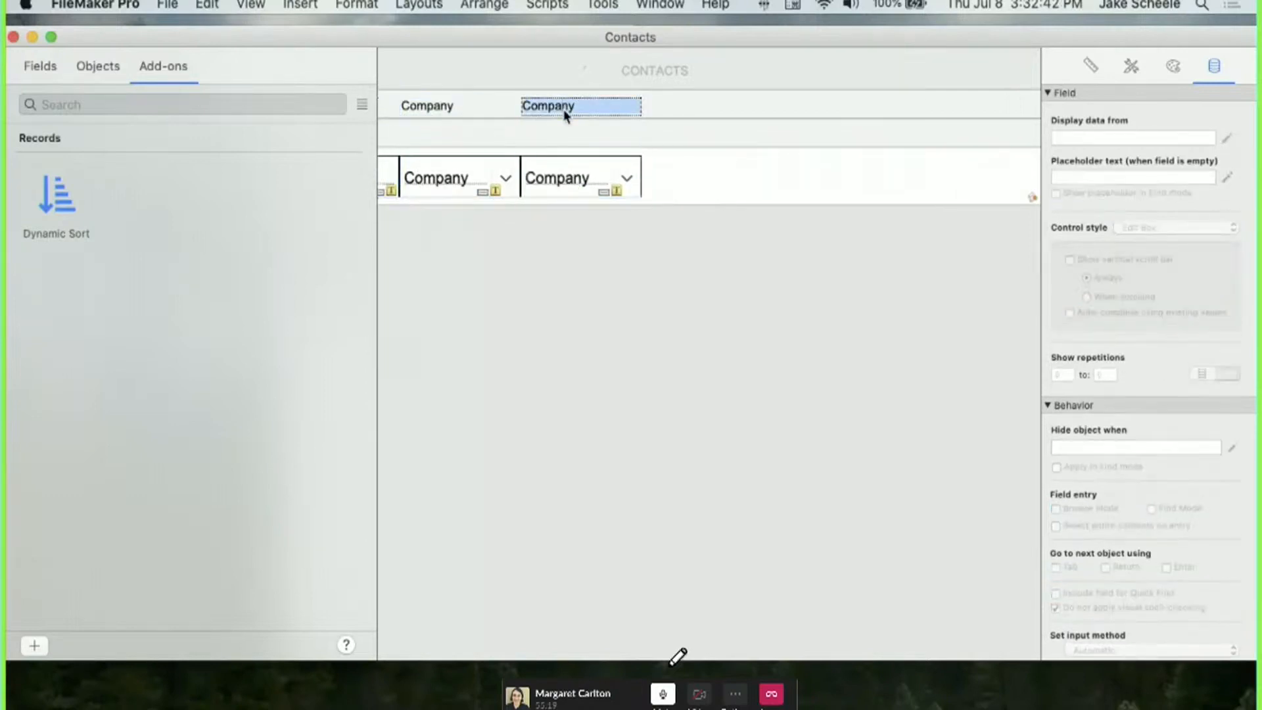
# Label the copied column Balance and set it to display the Balance field as an edit box.
pyautogui.write('Balance')
pyautogui.doubleClick(564, 176)
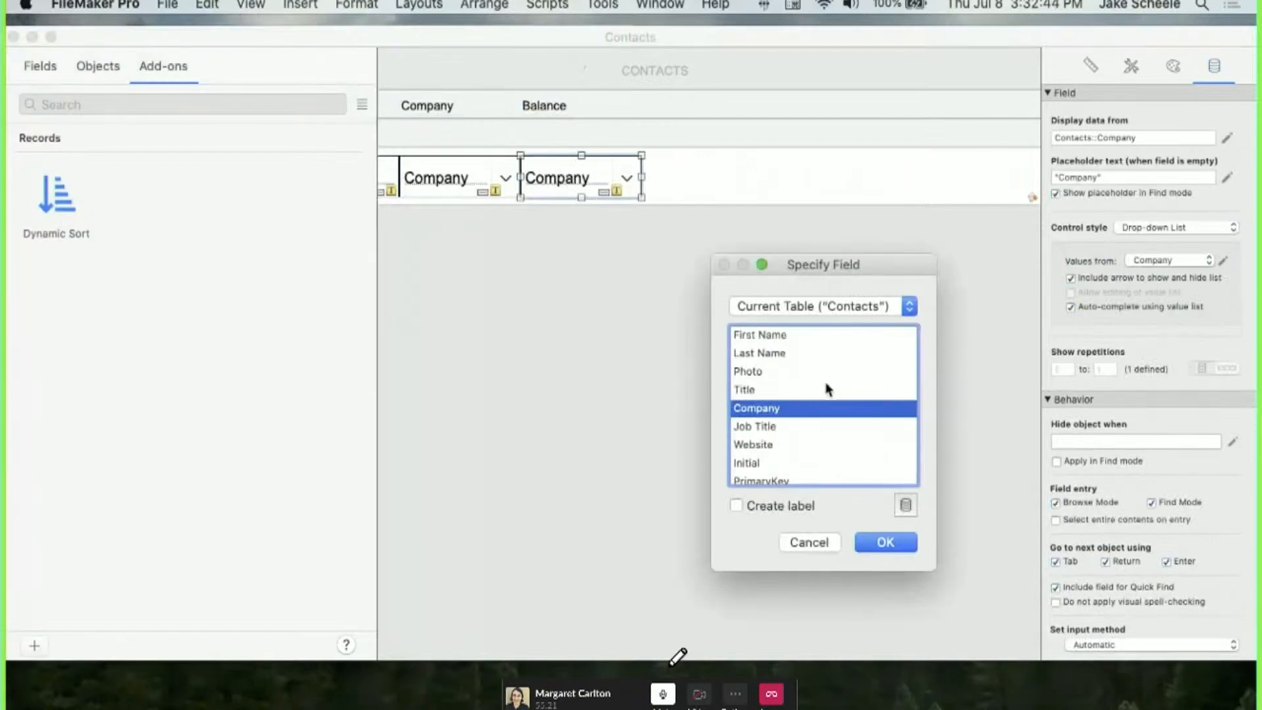
pyautogui.scroll(-10, 777, 400)
pyautogui.click(765, 474)
pyautogui.doubleClick(764, 474)
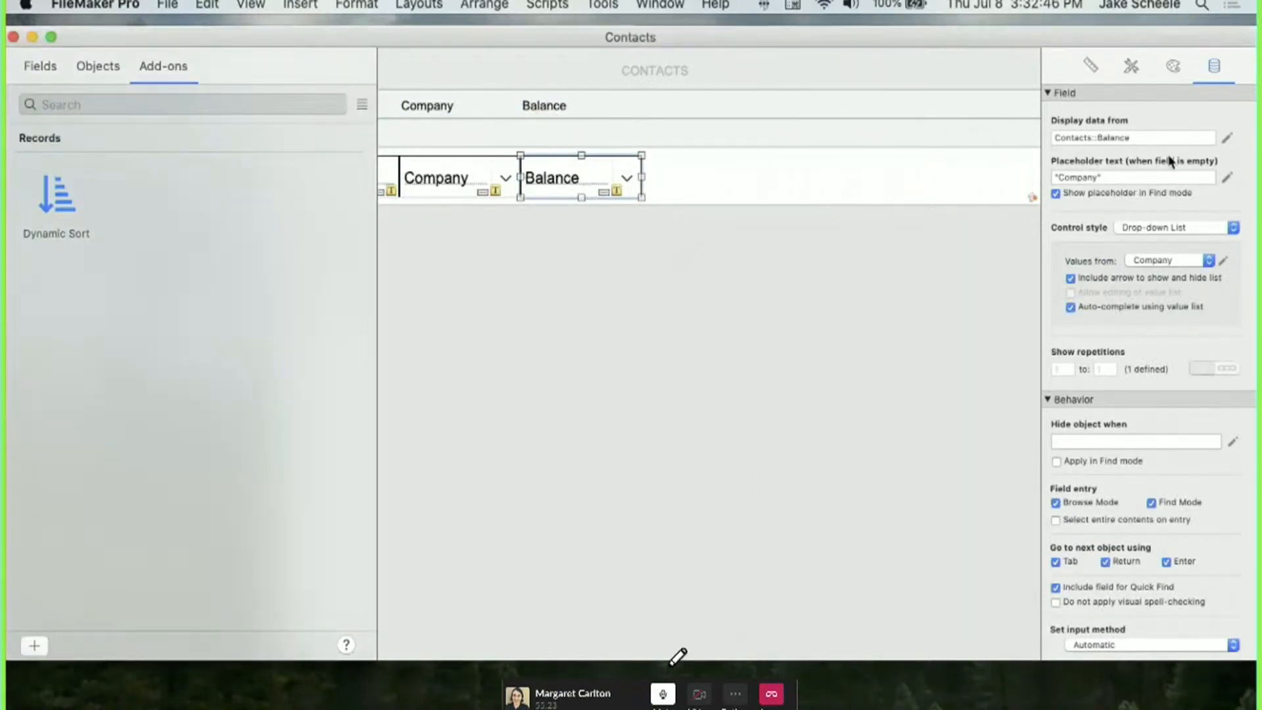
pyautogui.click(1193, 230)
pyautogui.click(1180, 217)
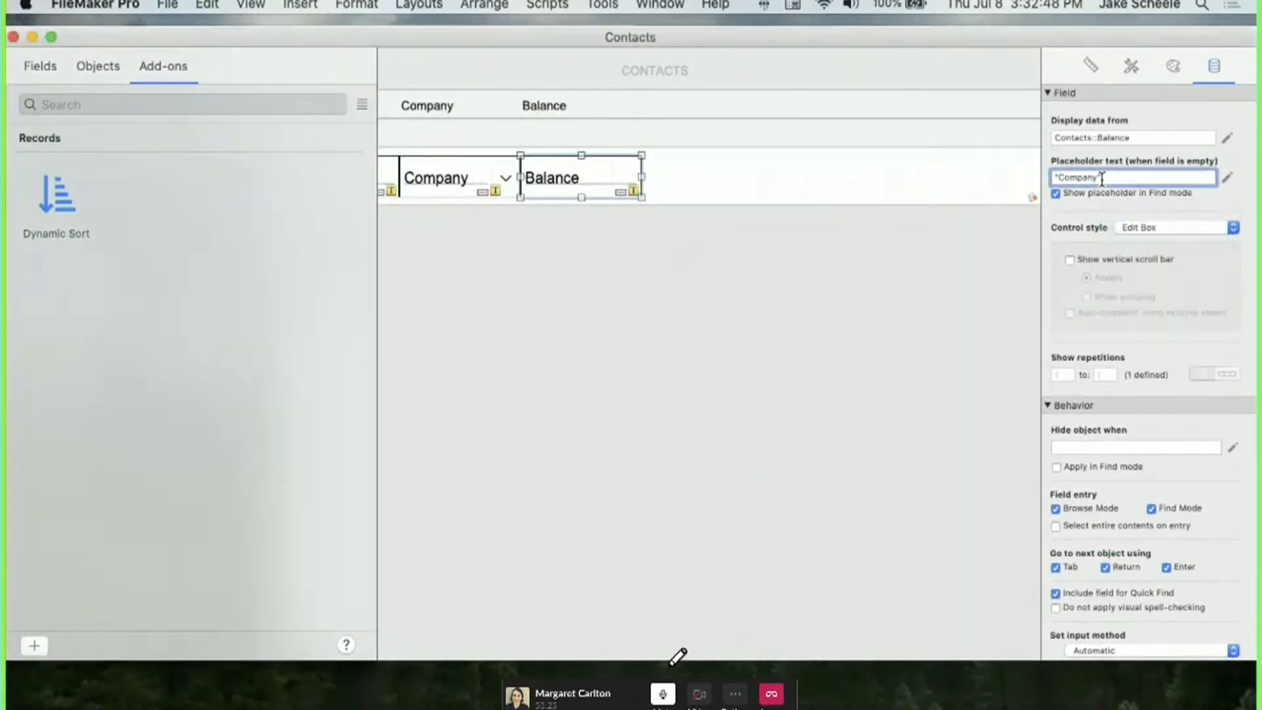
# Give the Balance field placeholder Balance and Currency format with 2 decimals and thousands separator.
pyautogui.tripleClick(1102, 178)
pyautogui.write('Balance')
pyautogui.scroll(-5, 1233, 512)
pyautogui.click(1118, 594)
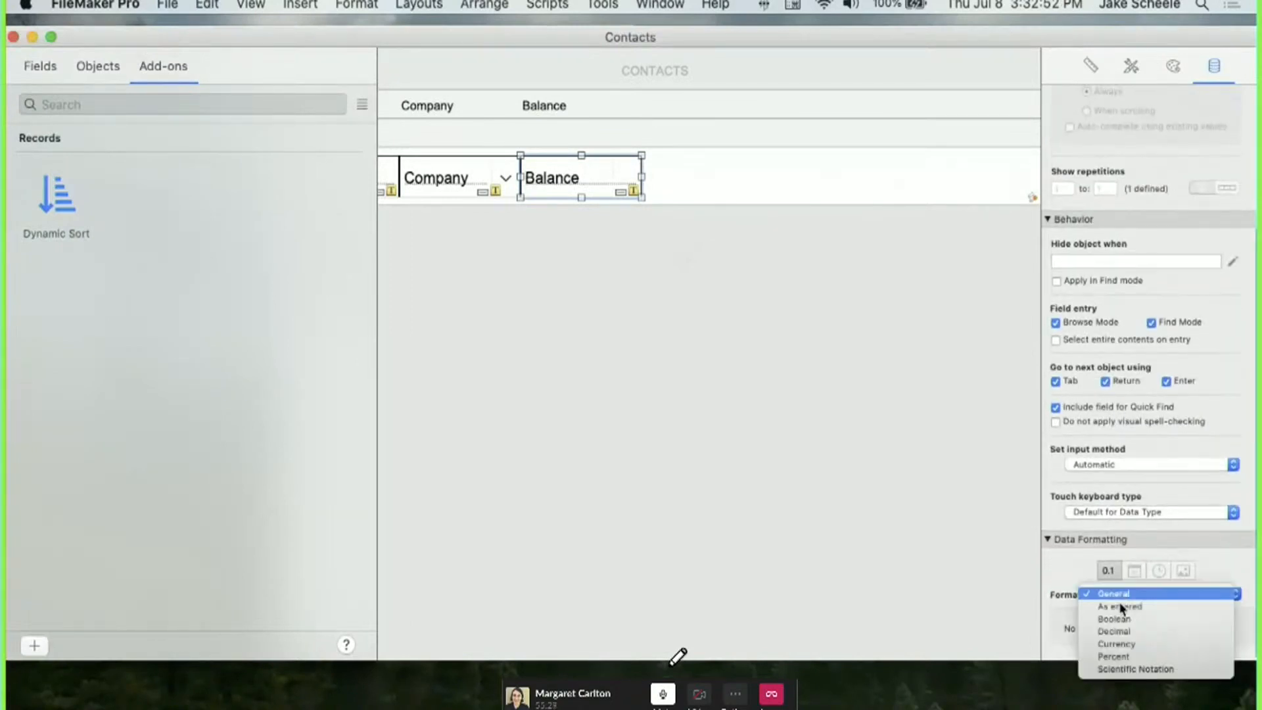
pyautogui.click(1116, 644)
pyautogui.scroll(-5, 1091, 562)
pyautogui.write('2')
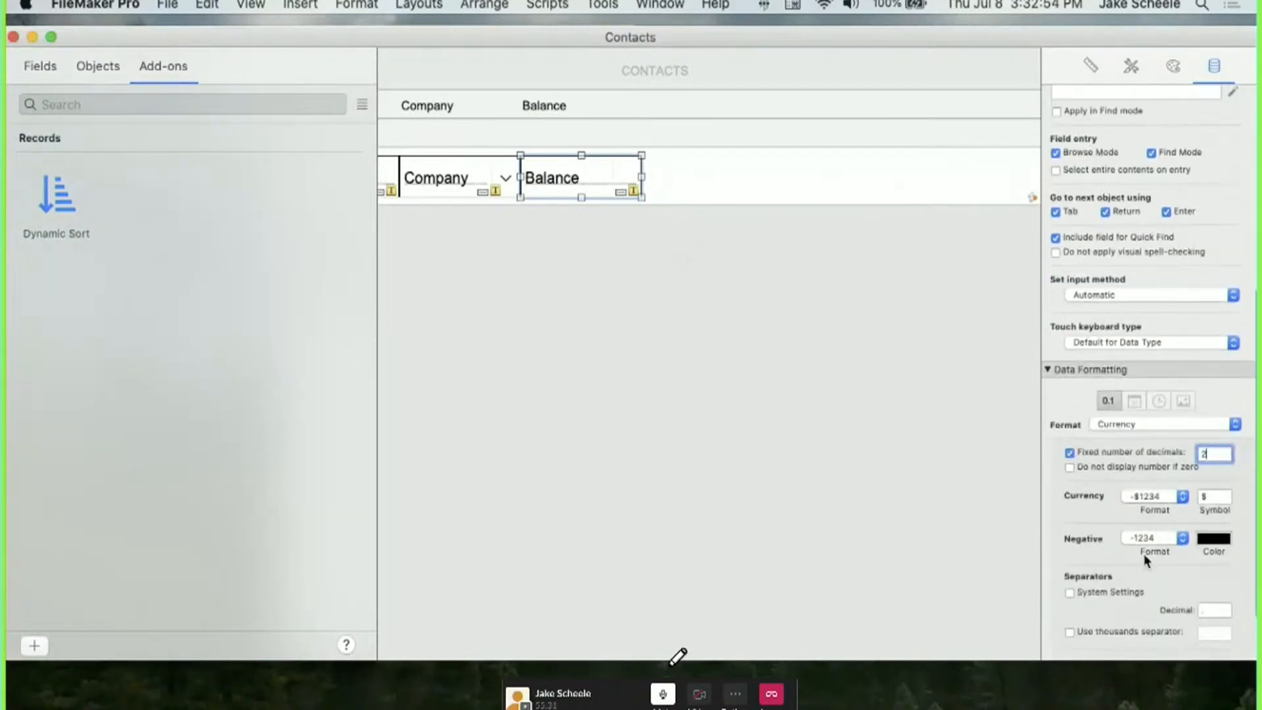
pyautogui.click(1078, 629)
# Narrow the layout to about 540 pt, re-centre the CONTACTS title, and return to Browse mode.
pyautogui.hscroll(10, 867, 314)
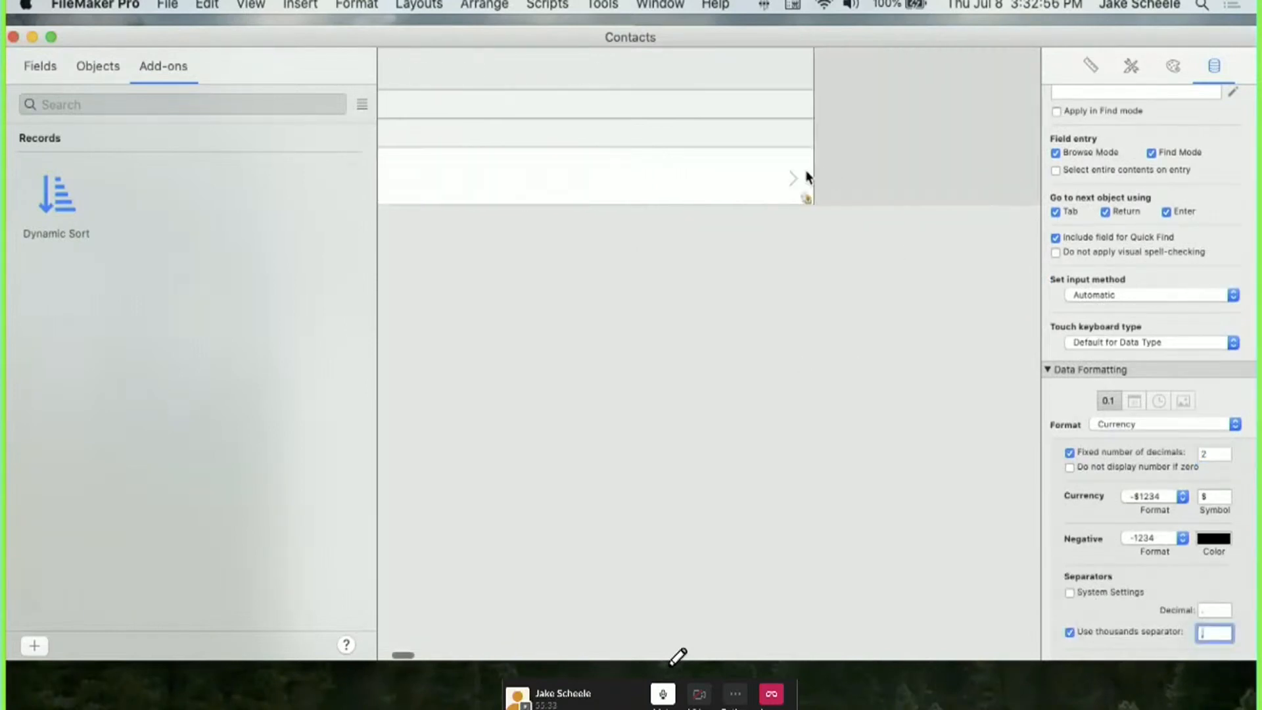
pyautogui.moveTo(807, 176)
pyautogui.mouseDown()
pyautogui.moveTo(432, 211)
pyautogui.moveTo(380, 200)
pyautogui.moveTo(418, 172)
pyautogui.moveTo(791, 171)
pyautogui.mouseUp()
pyautogui.hscroll(8, 791, 171)
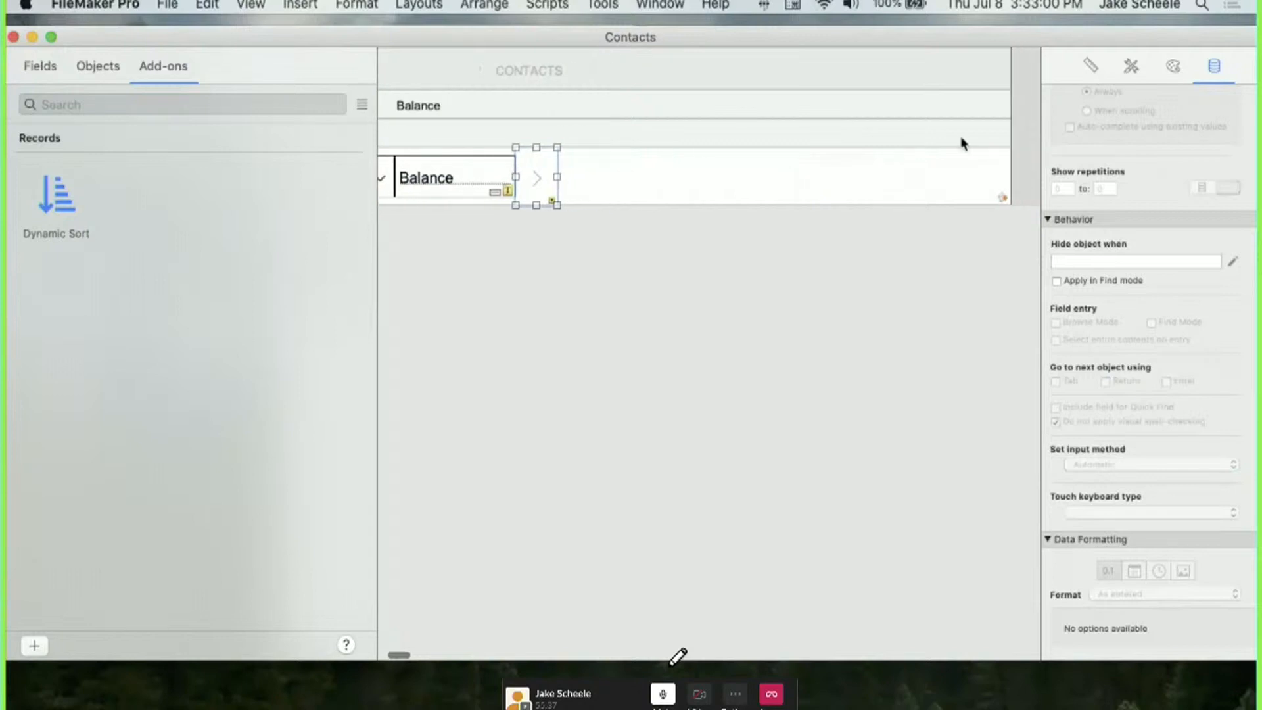
pyautogui.moveTo(979, 137); pyautogui.dragTo(519, 174)
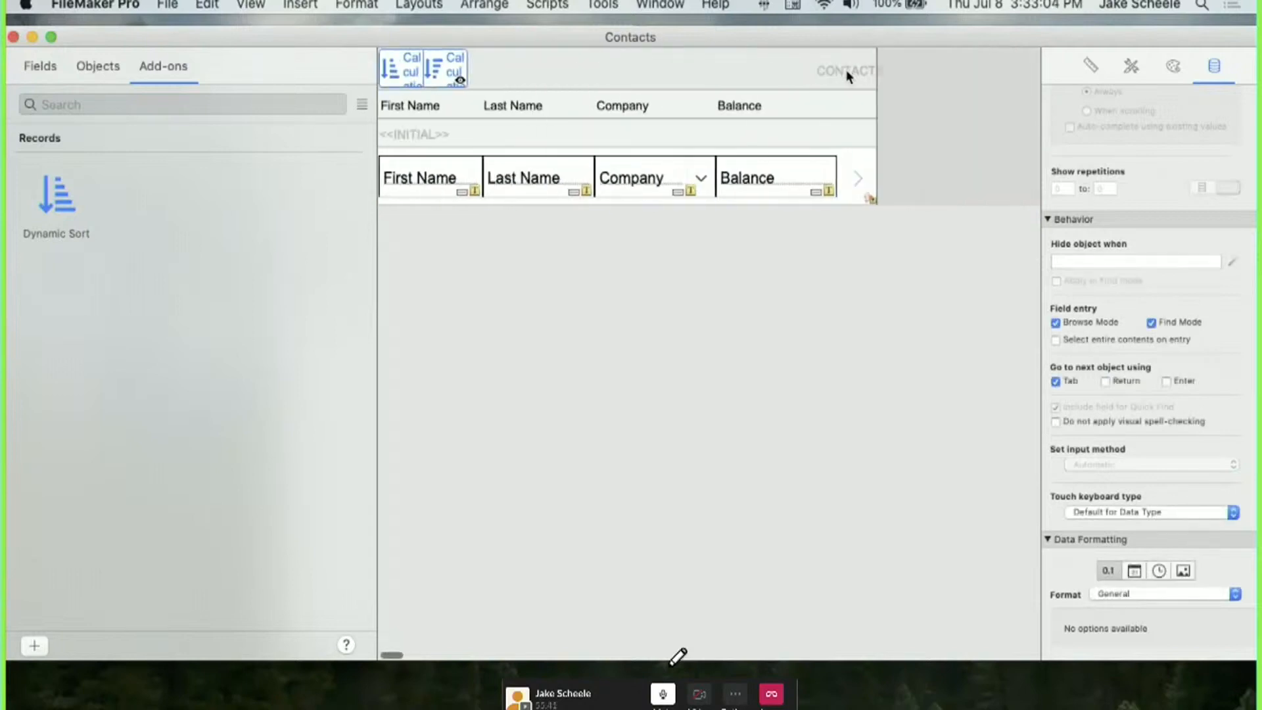
pyautogui.moveTo(846, 70); pyautogui.dragTo(618, 70)
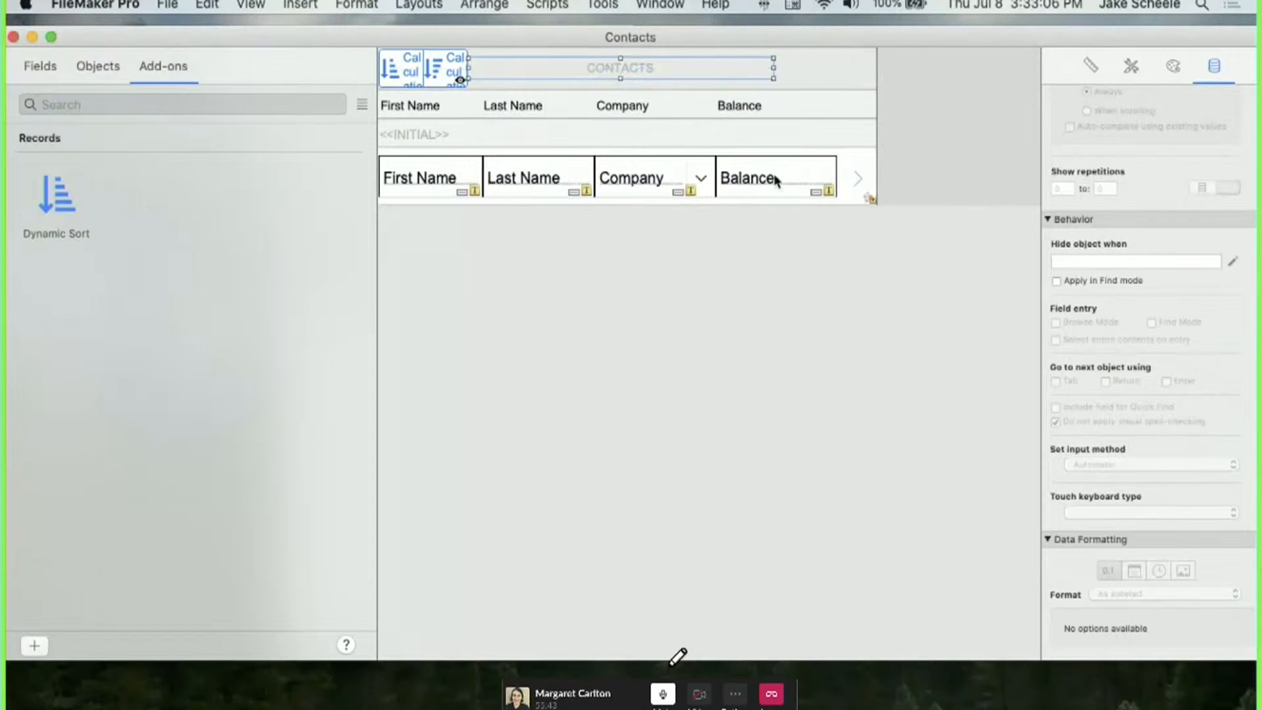
pyautogui.press('super+b')
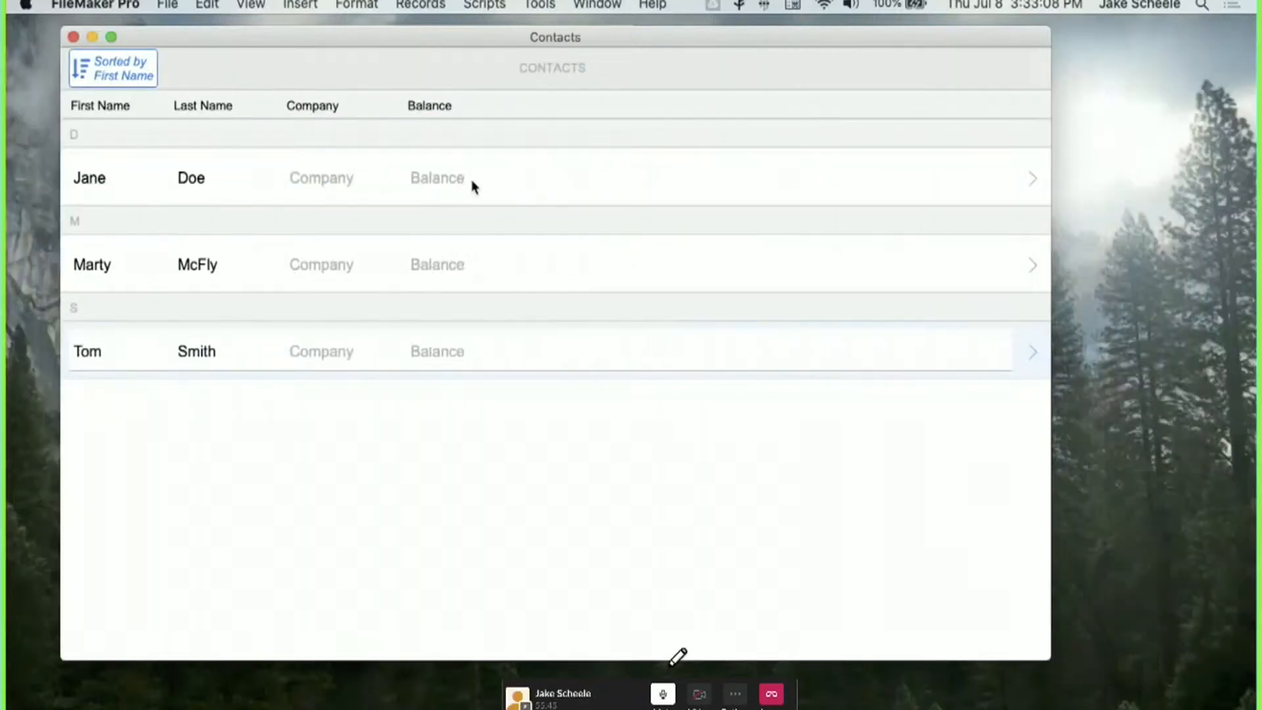
# Narrow the window and enter balances 1,020.4, 347.6 and 98,754.2 for the three contacts.
pyautogui.moveTo(1051, 281); pyautogui.dragTo(599, 283)
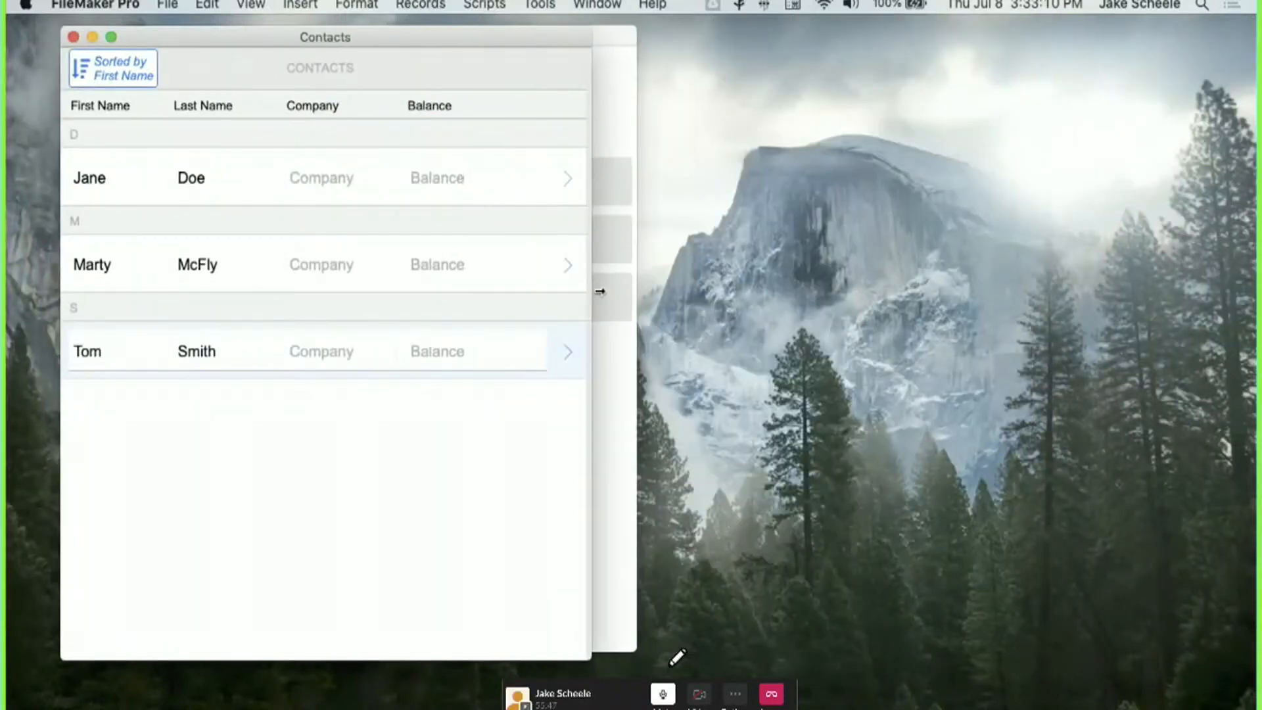
pyautogui.click(452, 195)
pyautogui.write('1,020.4')
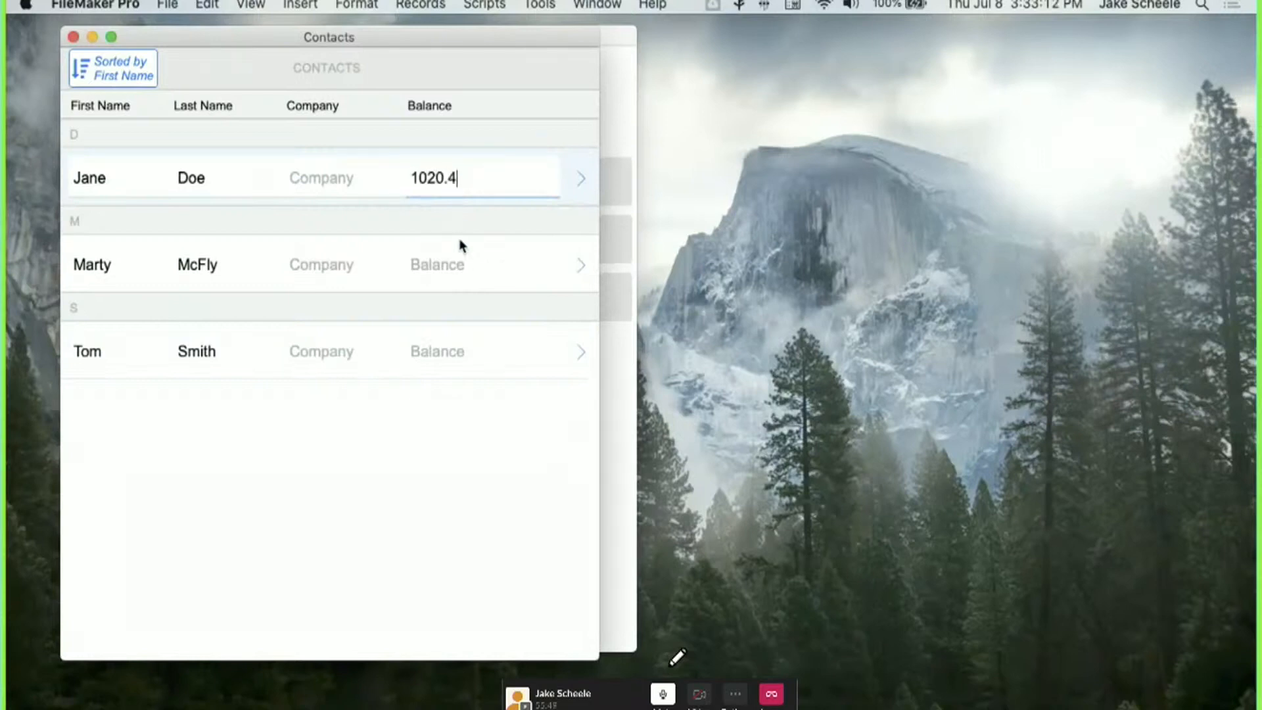
pyautogui.click(459, 259)
pyautogui.write('347.')
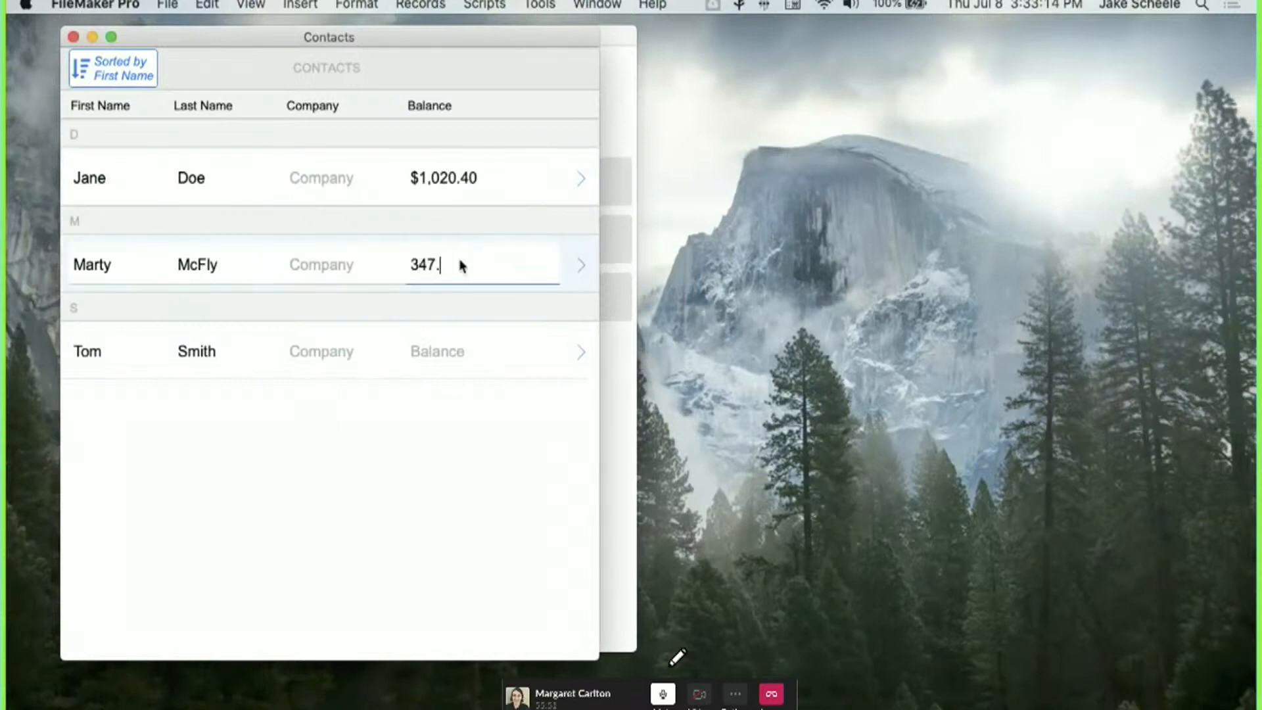
pyautogui.write('6')
pyautogui.click(419, 356)
pyautogui.write('9')
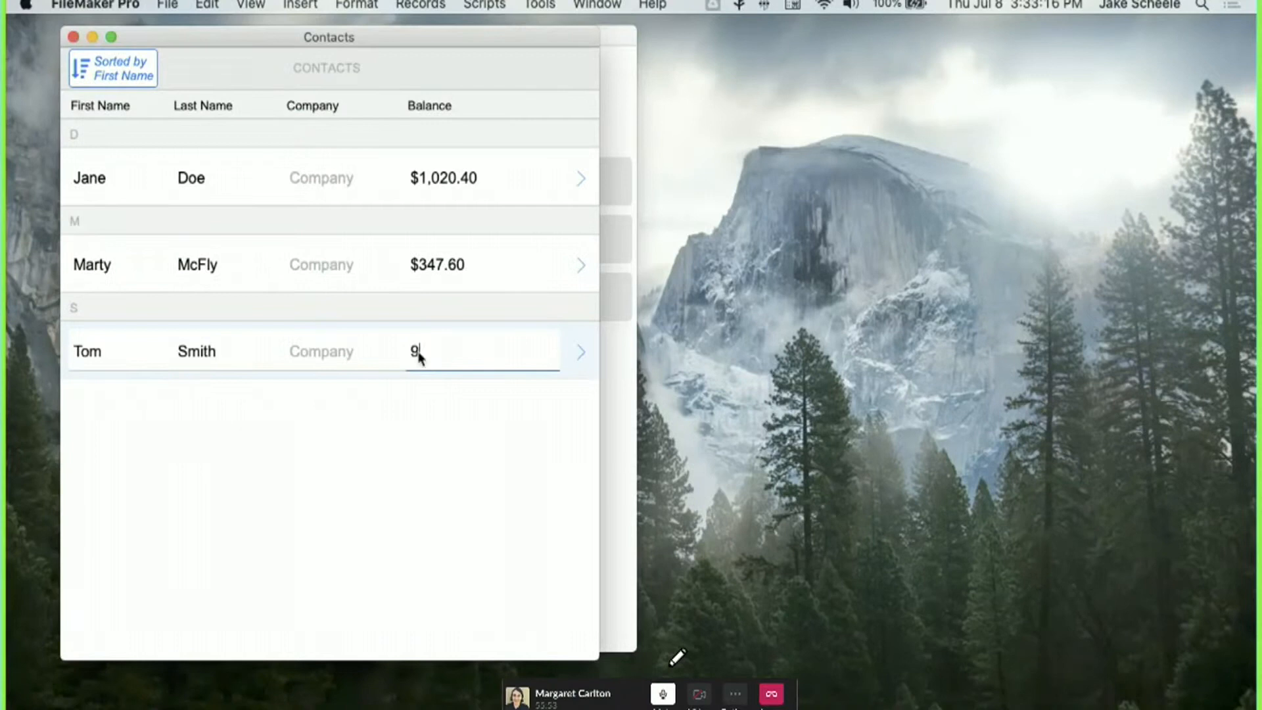
pyautogui.write('8,75')
pyautogui.write('4.2')
pyautogui.click(431, 487)
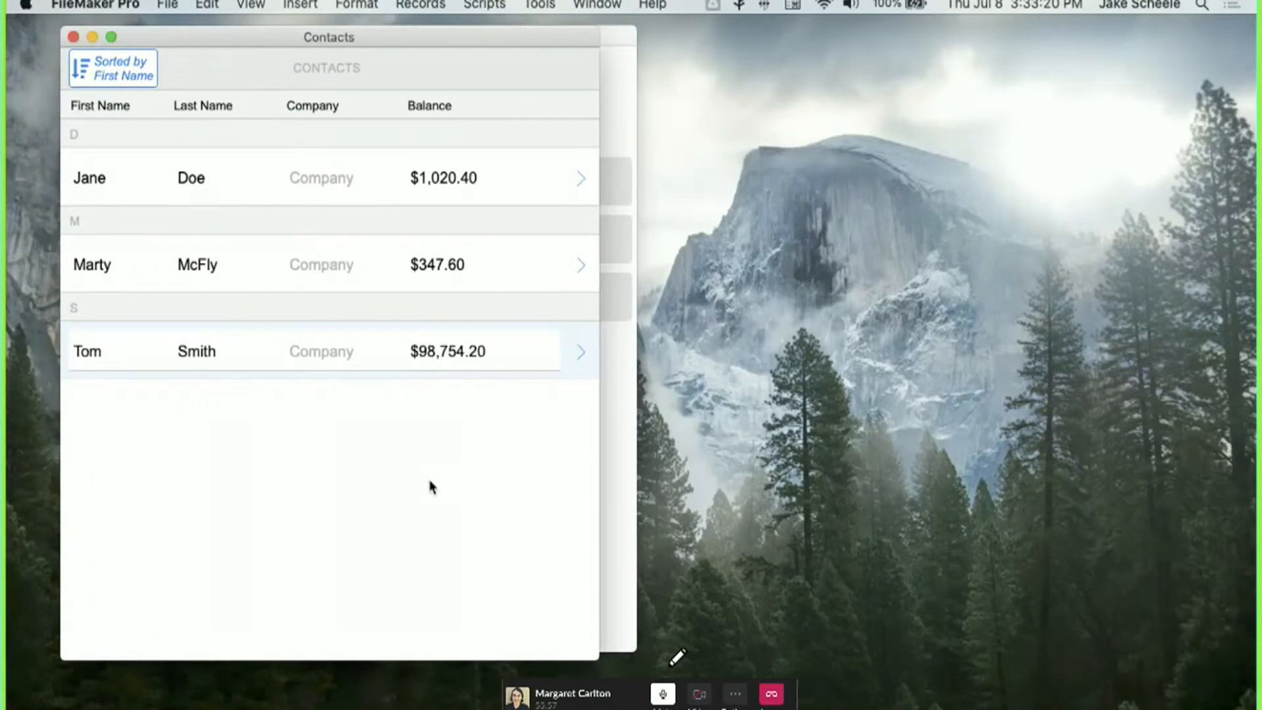
pyautogui.click(136, 77)
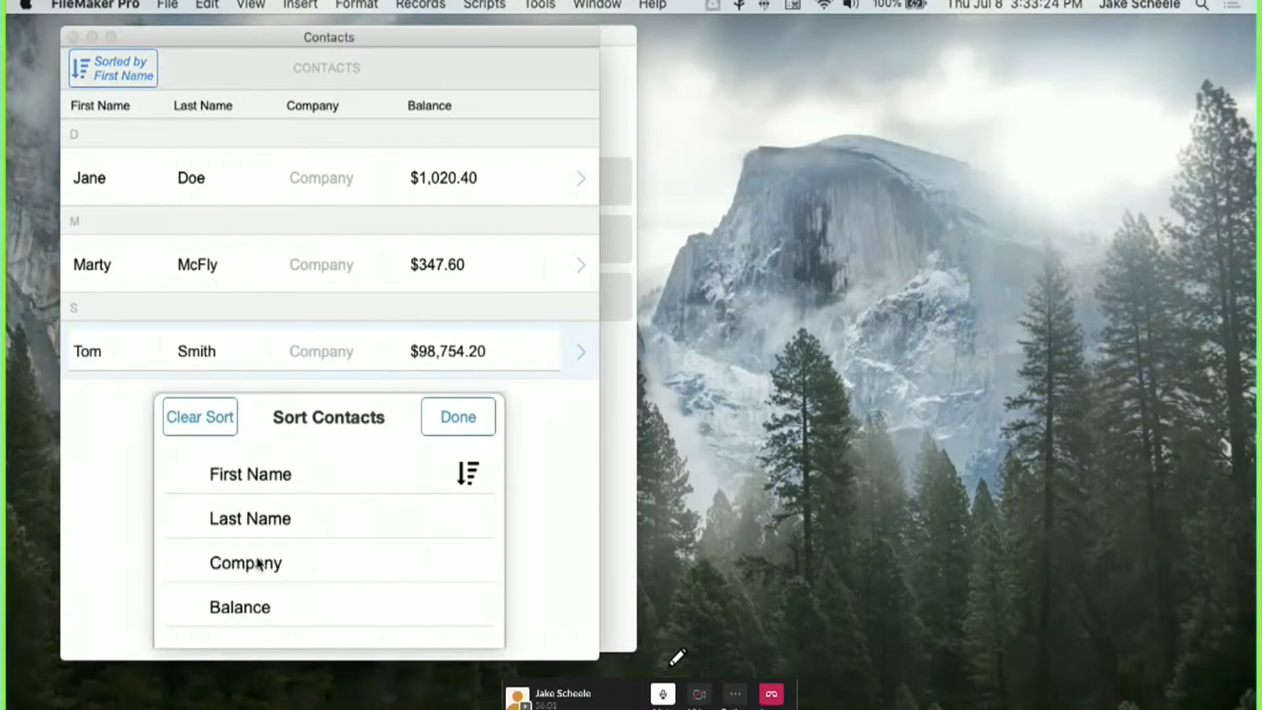
# Sort the contacts by Balance, then reapply the Balance sort in descending order.
pyautogui.click(269, 614)
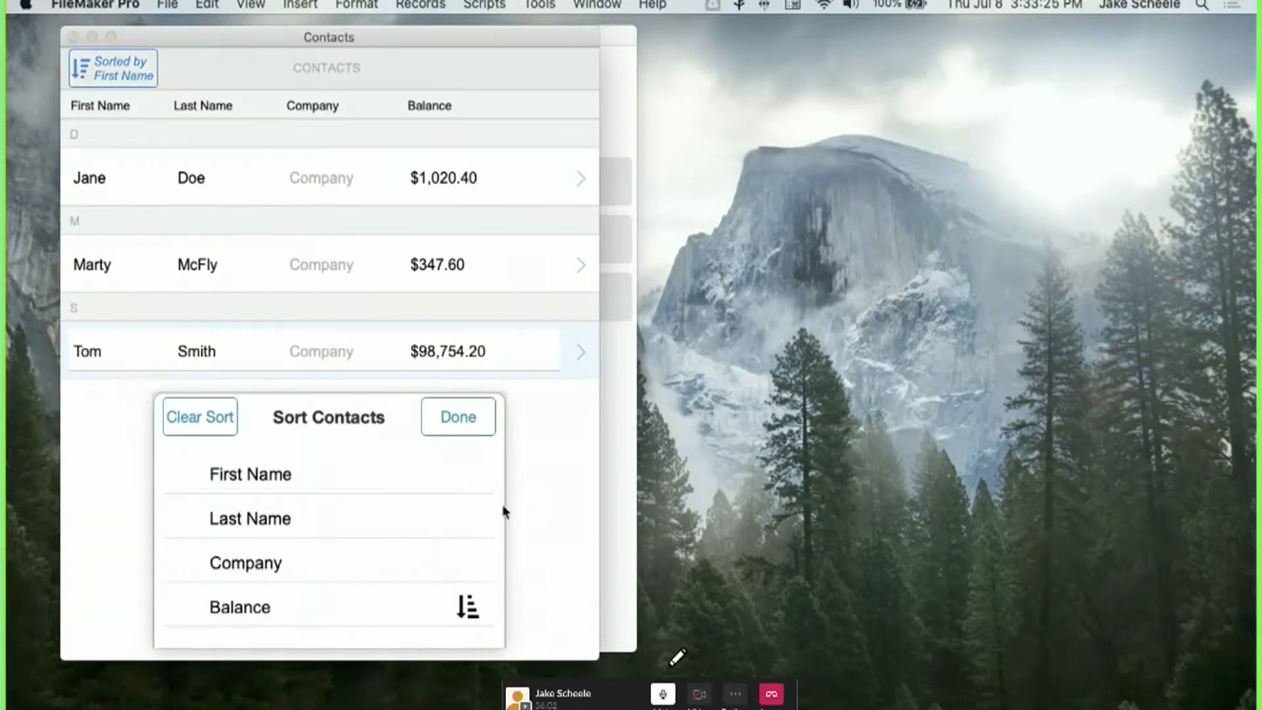
pyautogui.click(463, 419)
pyautogui.click(126, 76)
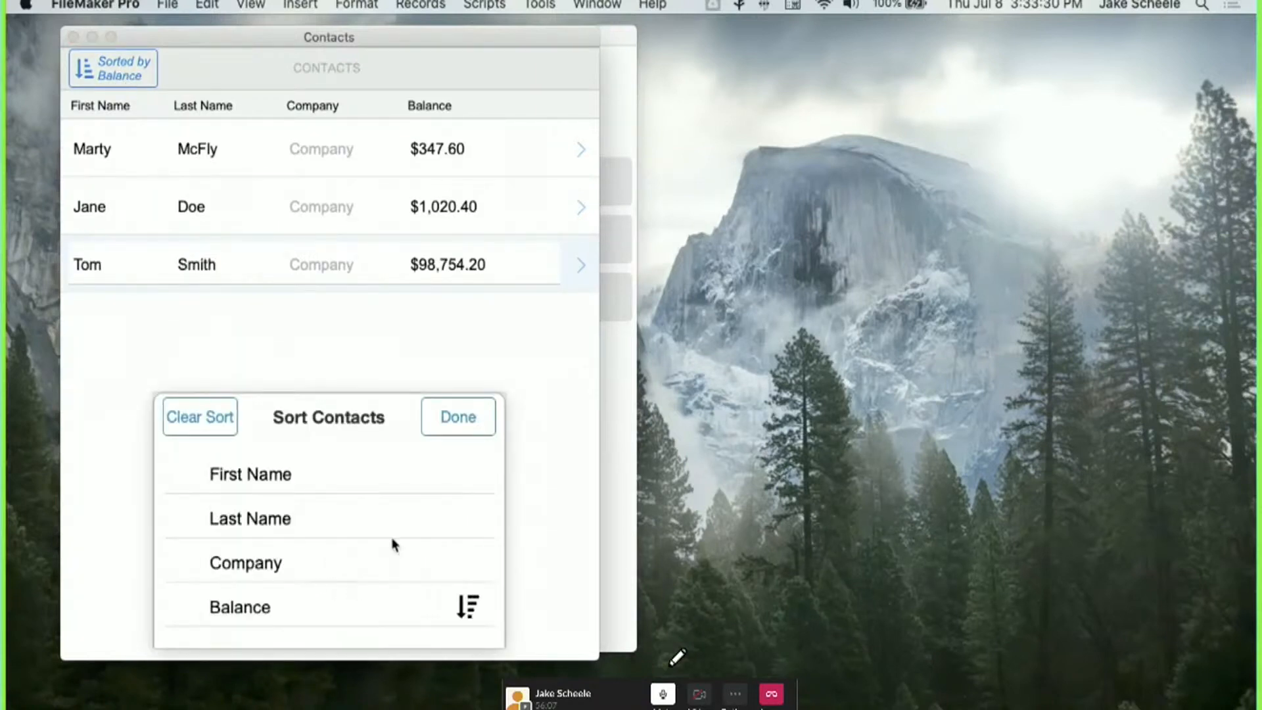
pyautogui.click(470, 418)
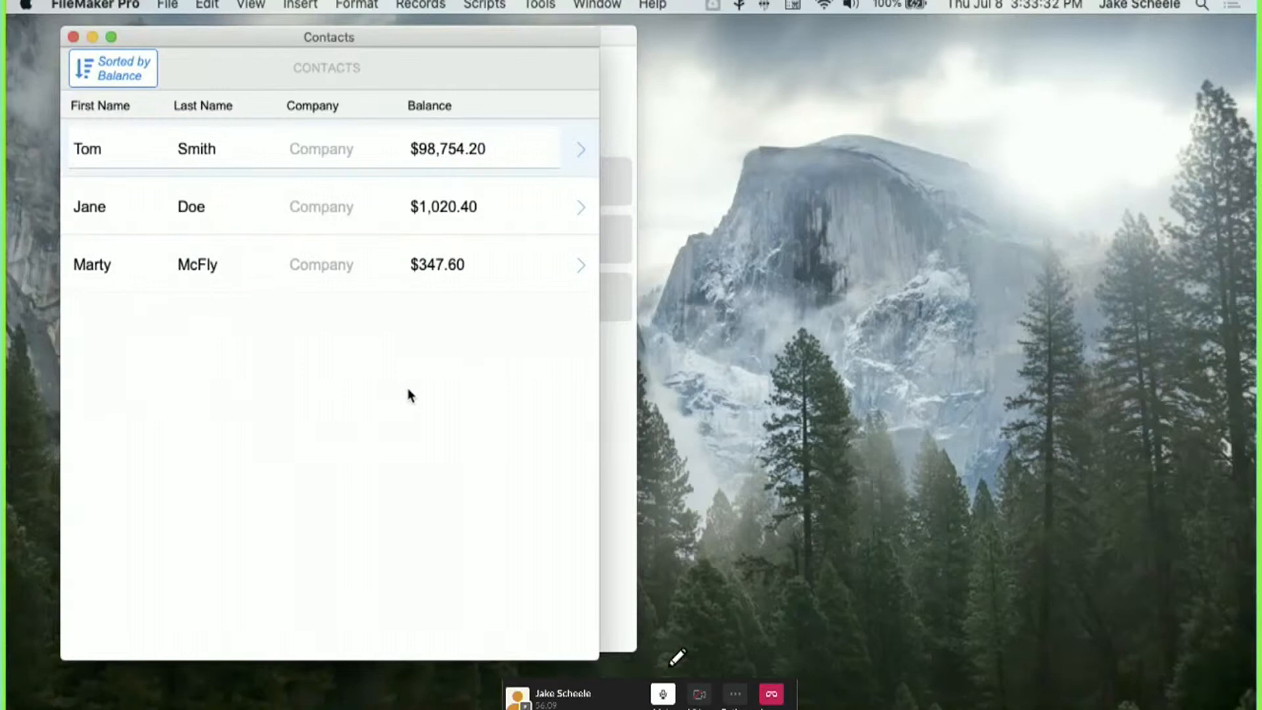
# In Layout mode, move the Company and Balance fields and headings off the visible layout.
pyautogui.press('super+l')
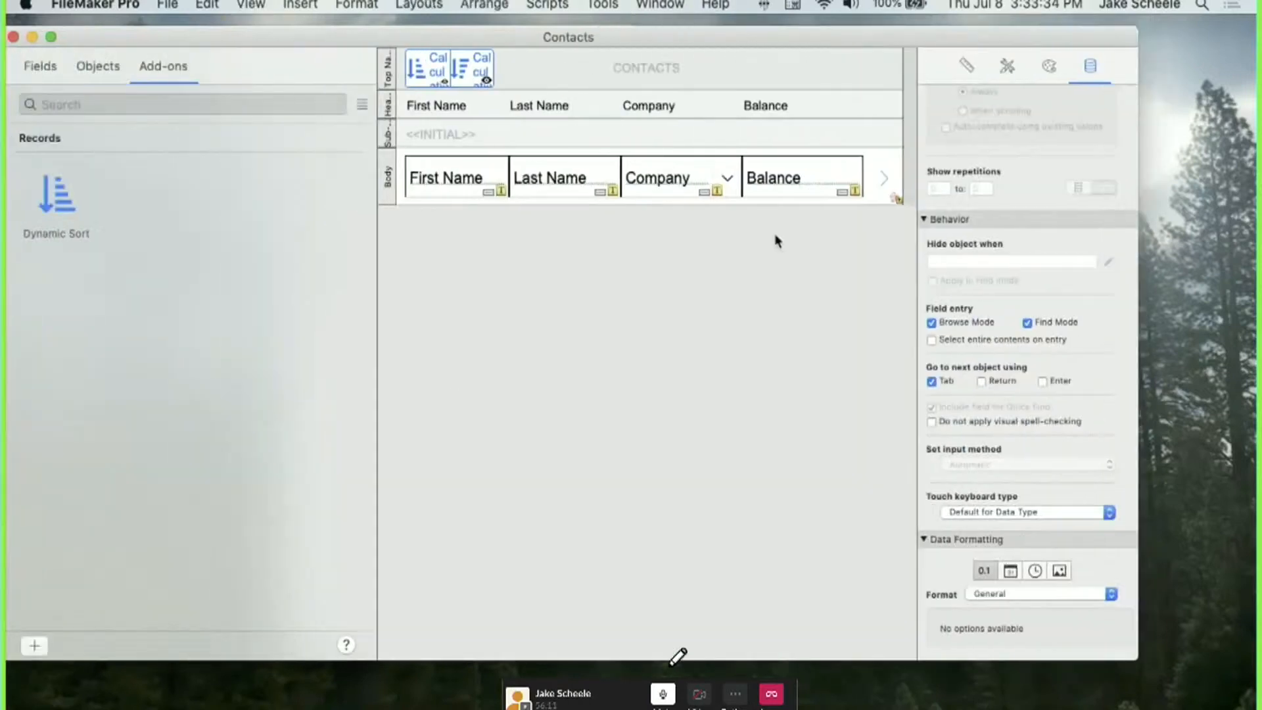
pyautogui.click(830, 182)
pyautogui.keyDown('shift'); pyautogui.click(719, 172); pyautogui.keyUp('shift')
pyautogui.keyDown('shift'); pyautogui.click(722, 111); pyautogui.keyUp('shift')
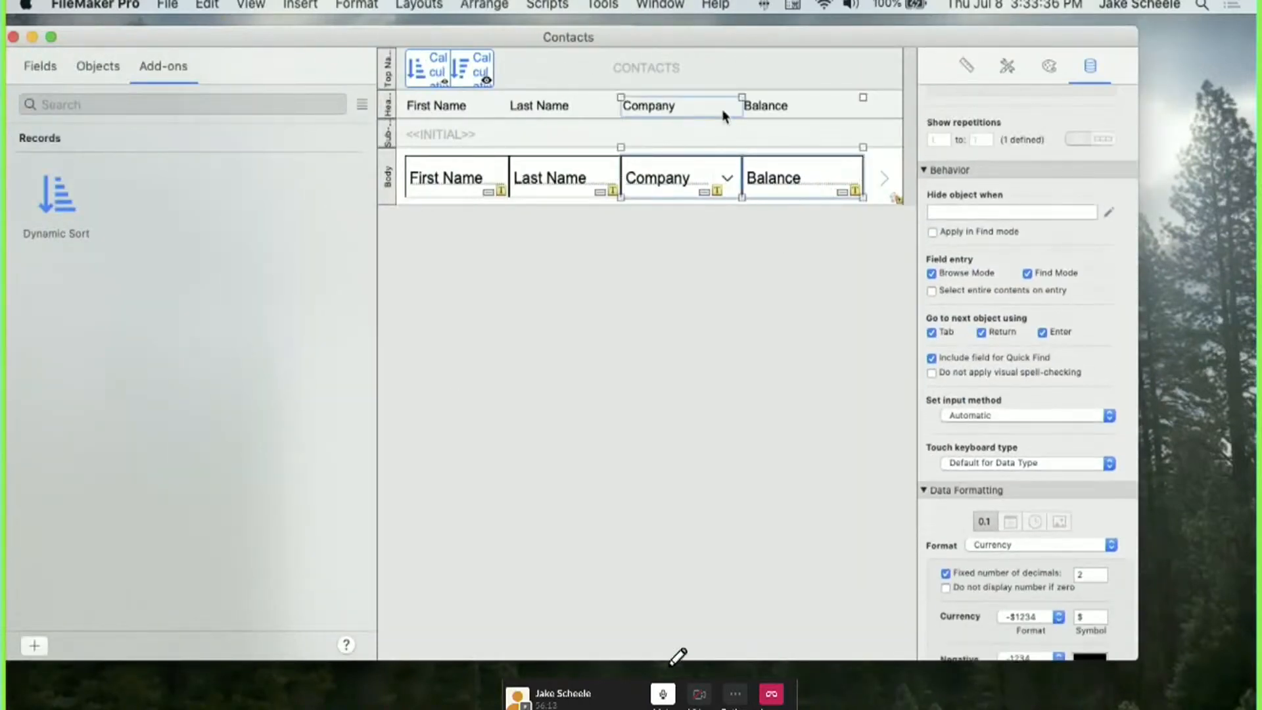
pyautogui.keyDown('shift'); pyautogui.click(756, 113); pyautogui.keyUp('shift')
pyautogui.moveTo(721, 109); pyautogui.dragTo(597, 105)
pyautogui.hscroll(-10, 516, 130)
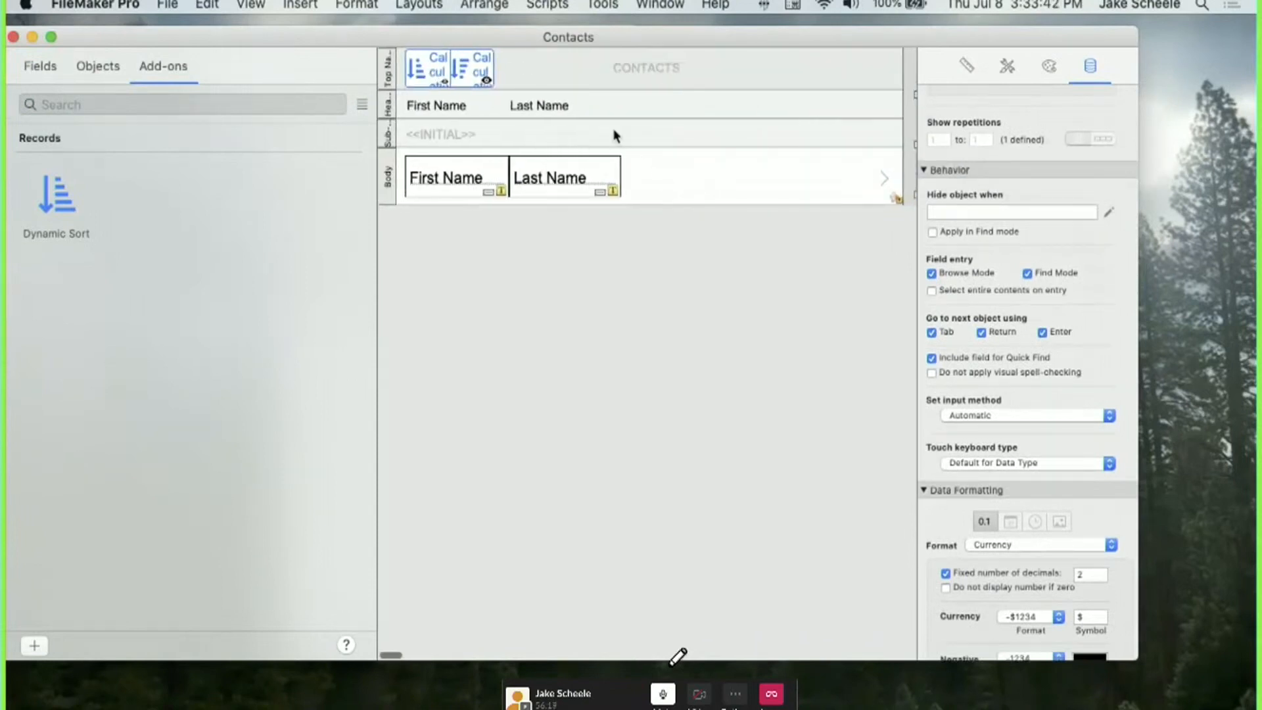
# Restore the toolbar and draw a button bar to the right of Last Name.
pyautogui.press('super+alt+s')
pyautogui.click(628, 68)
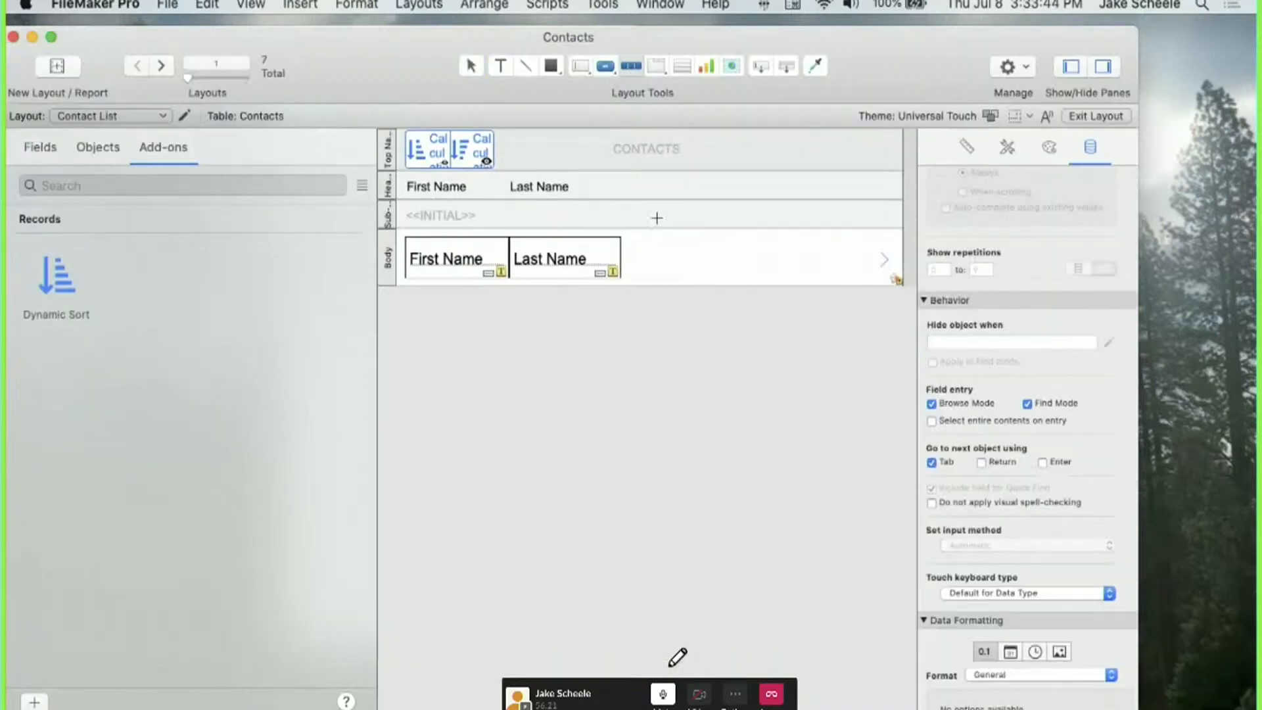
pyautogui.moveTo(644, 235); pyautogui.dragTo(824, 277)
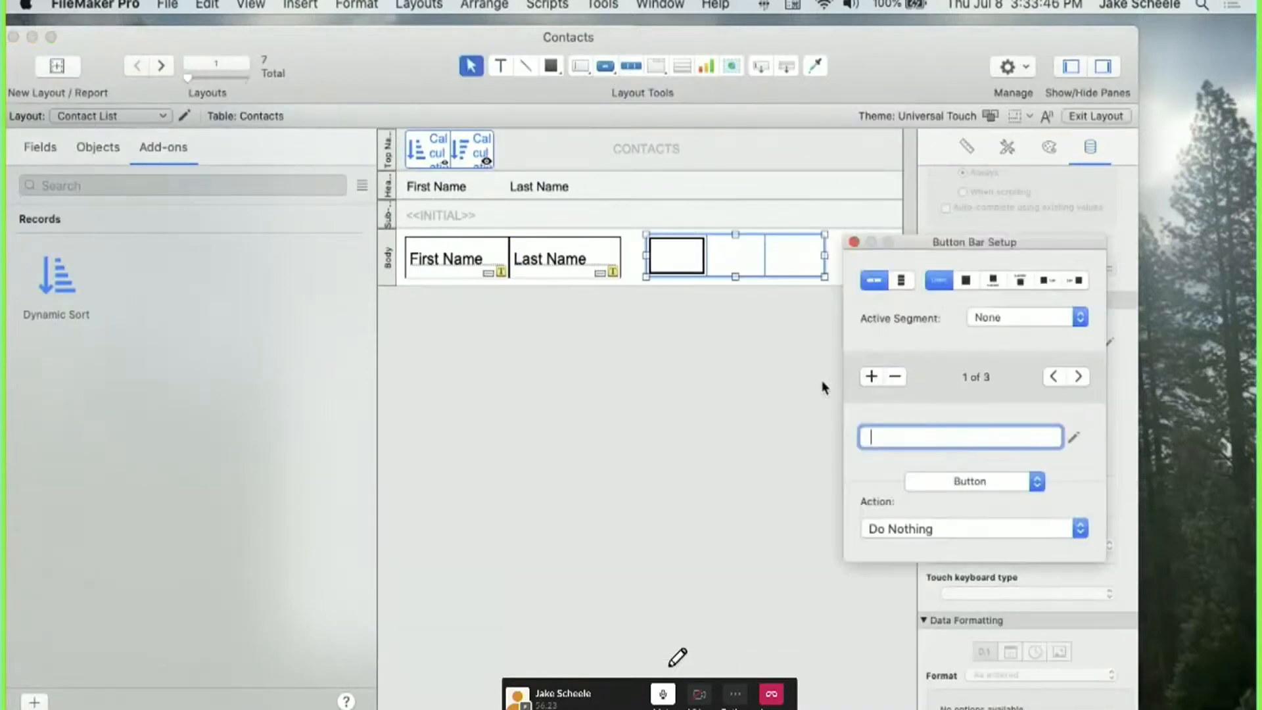
# Reduce the button bar to one segment labelled by SortDisplayValue ( Contacts::g_sort ).
pyautogui.click(894, 376)
pyautogui.click(894, 376)
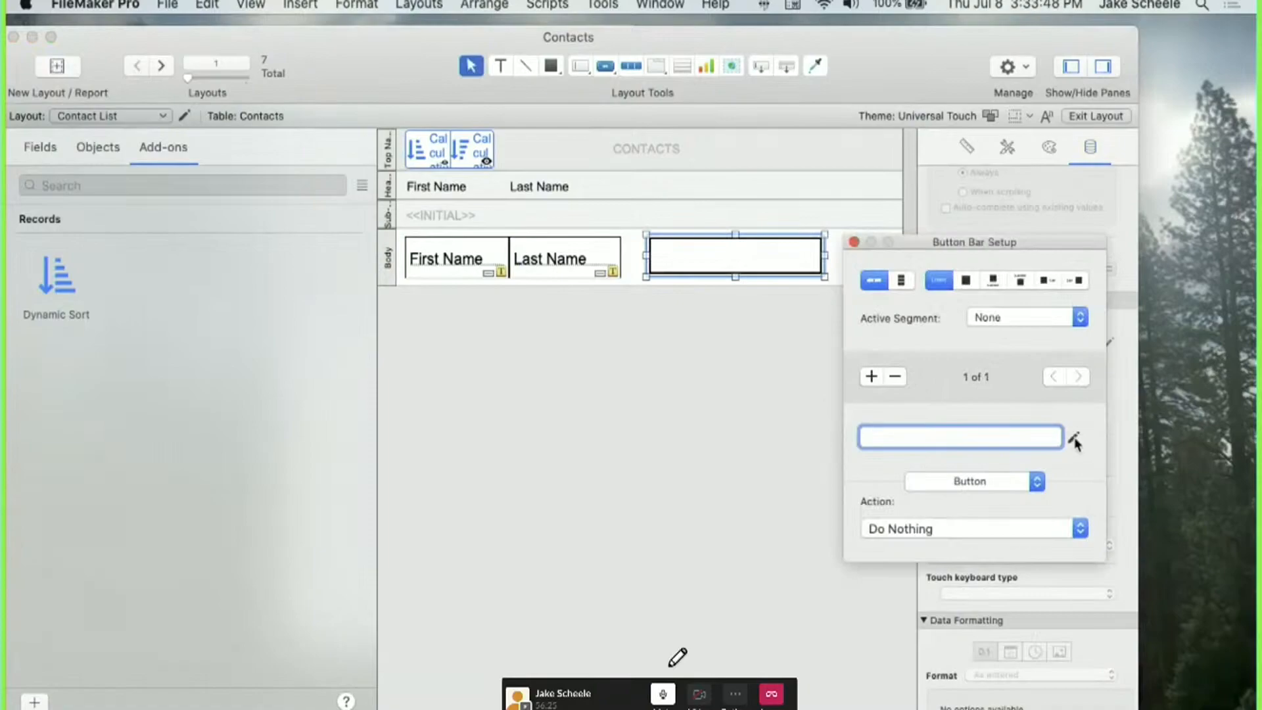
pyautogui.click(1073, 437)
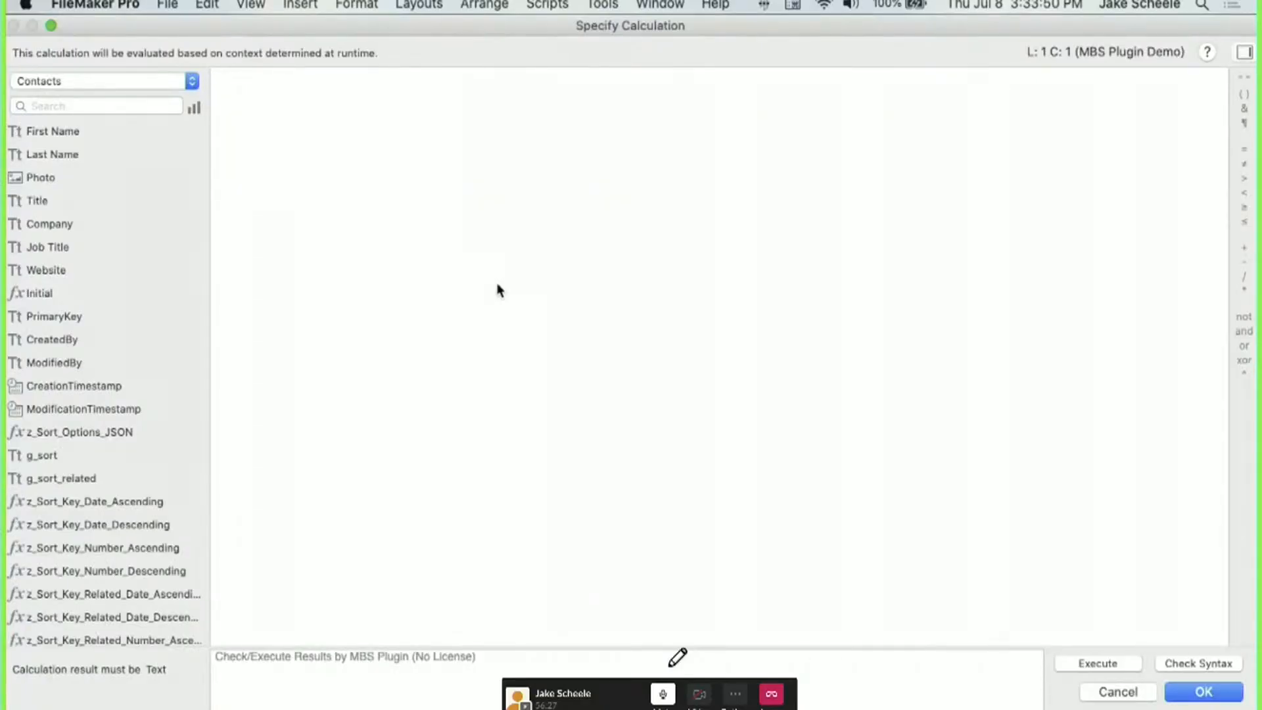
pyautogui.write('sdv')
pyautogui.press('Return')
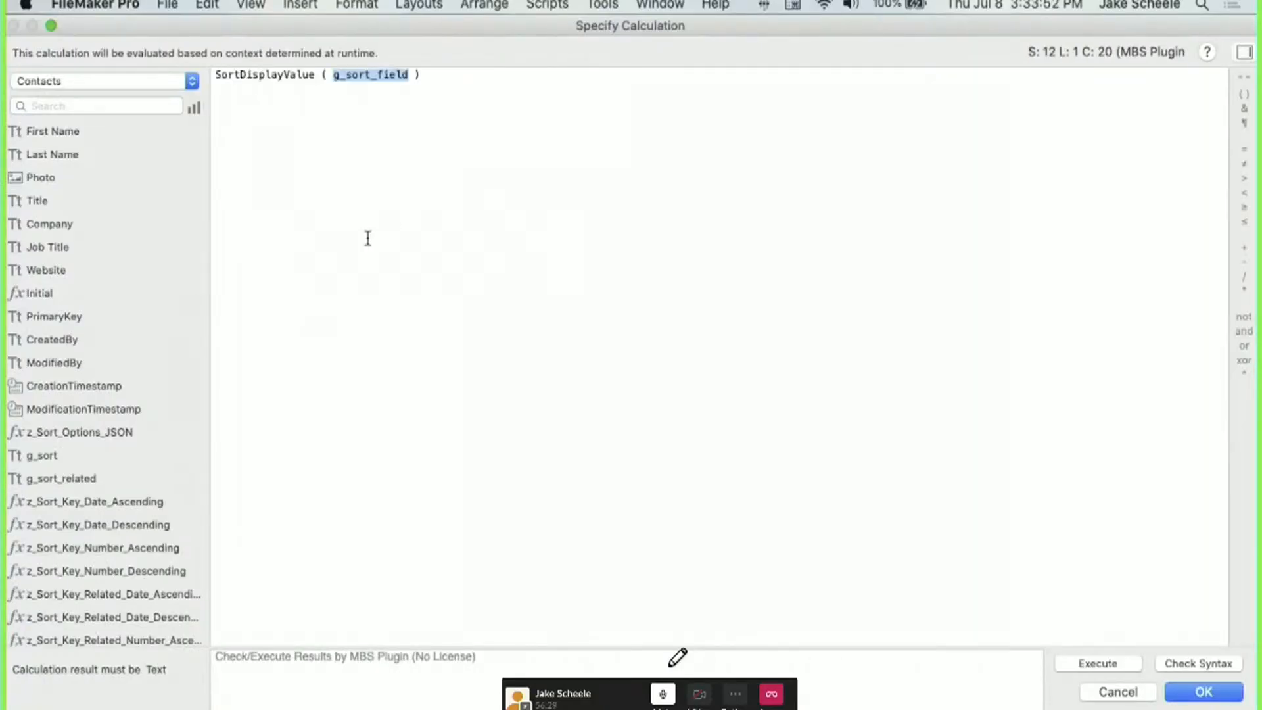
pyautogui.doubleClick(59, 455)
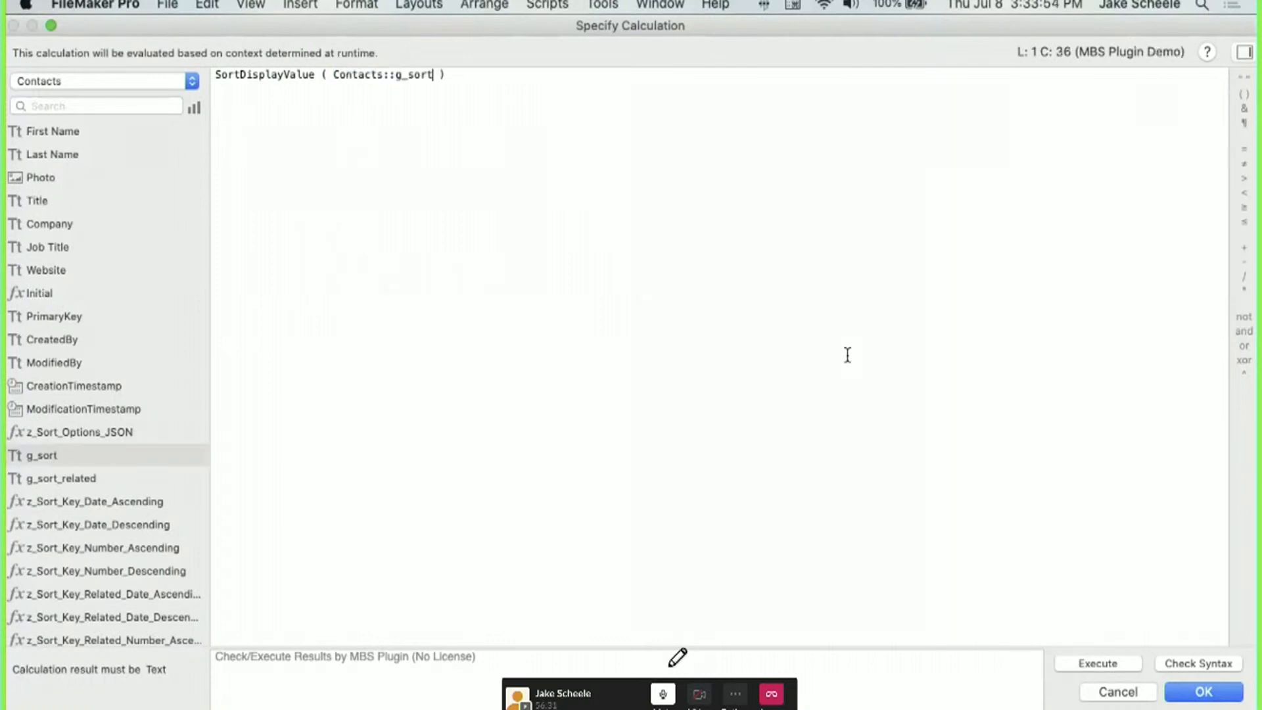
pyautogui.click(1180, 687)
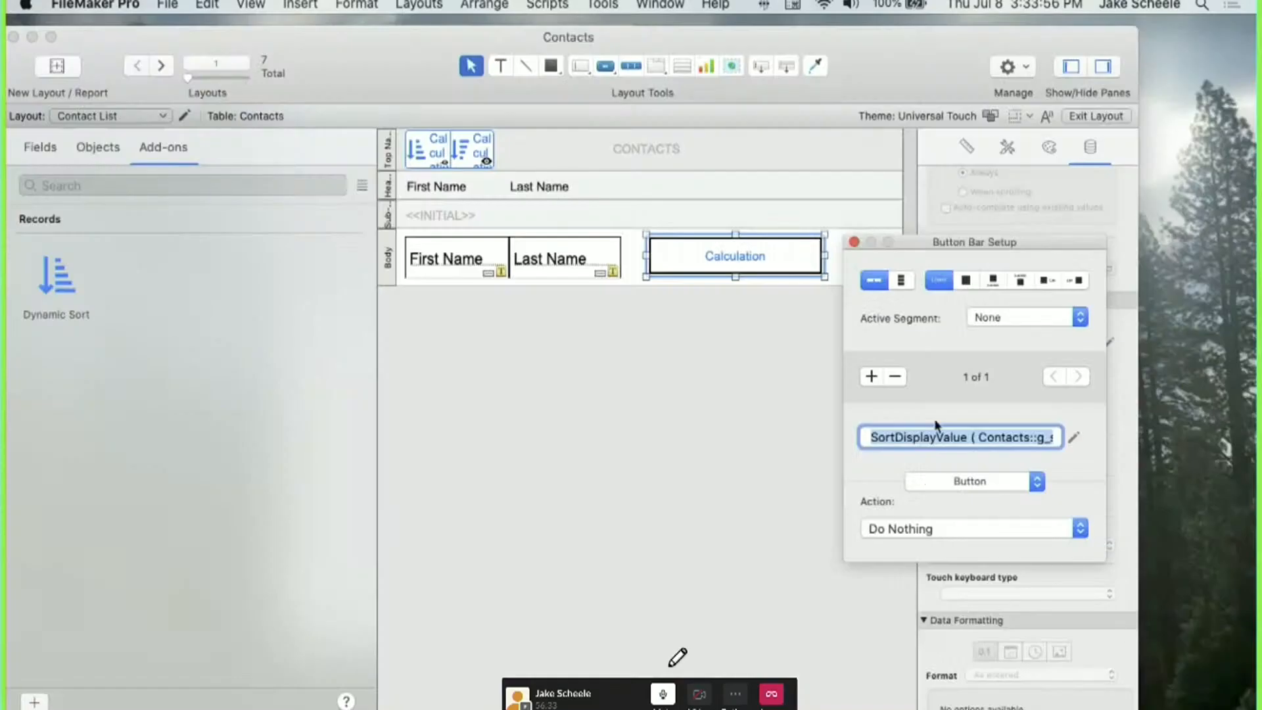
# Format the button bar label as right-aligned, italic grey text.
pyautogui.press('super+bracketright')
pyautogui.click(774, 266)
pyautogui.press('shift+super+i')
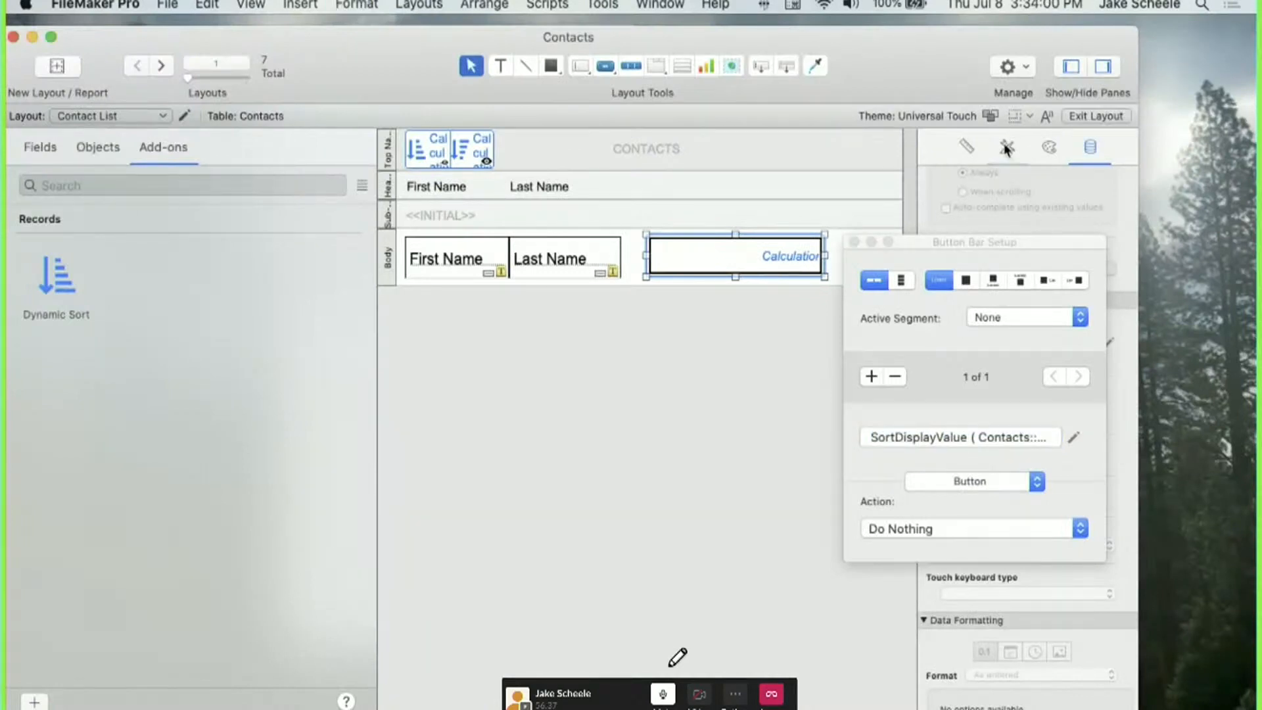
pyautogui.click(1047, 118)
pyautogui.click(395, 139)
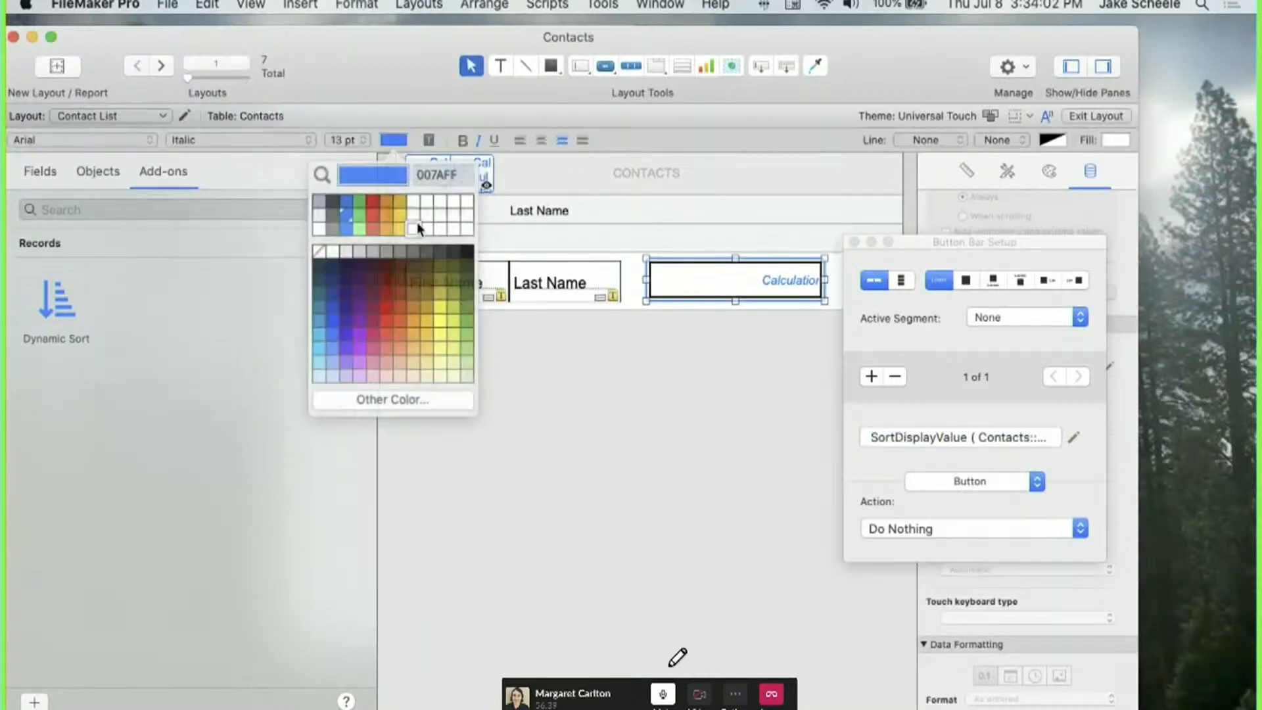
pyautogui.click(369, 248)
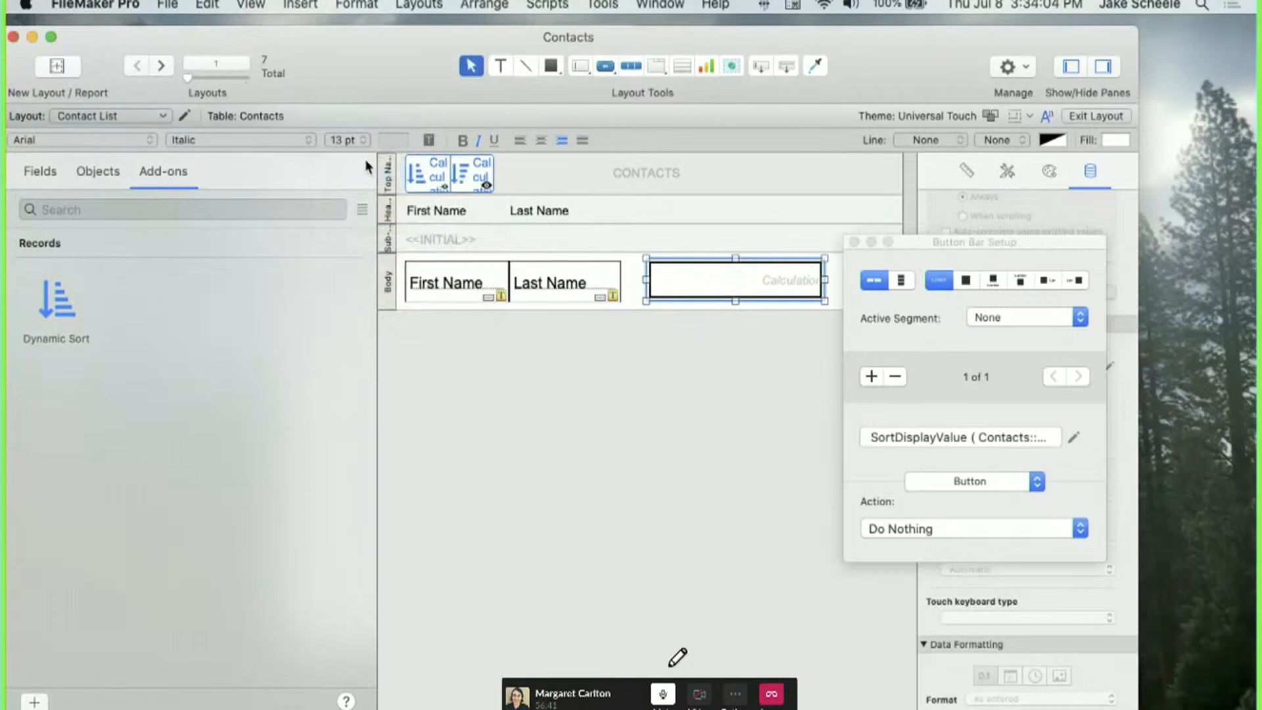
pyautogui.click(395, 140)
pyautogui.click(369, 247)
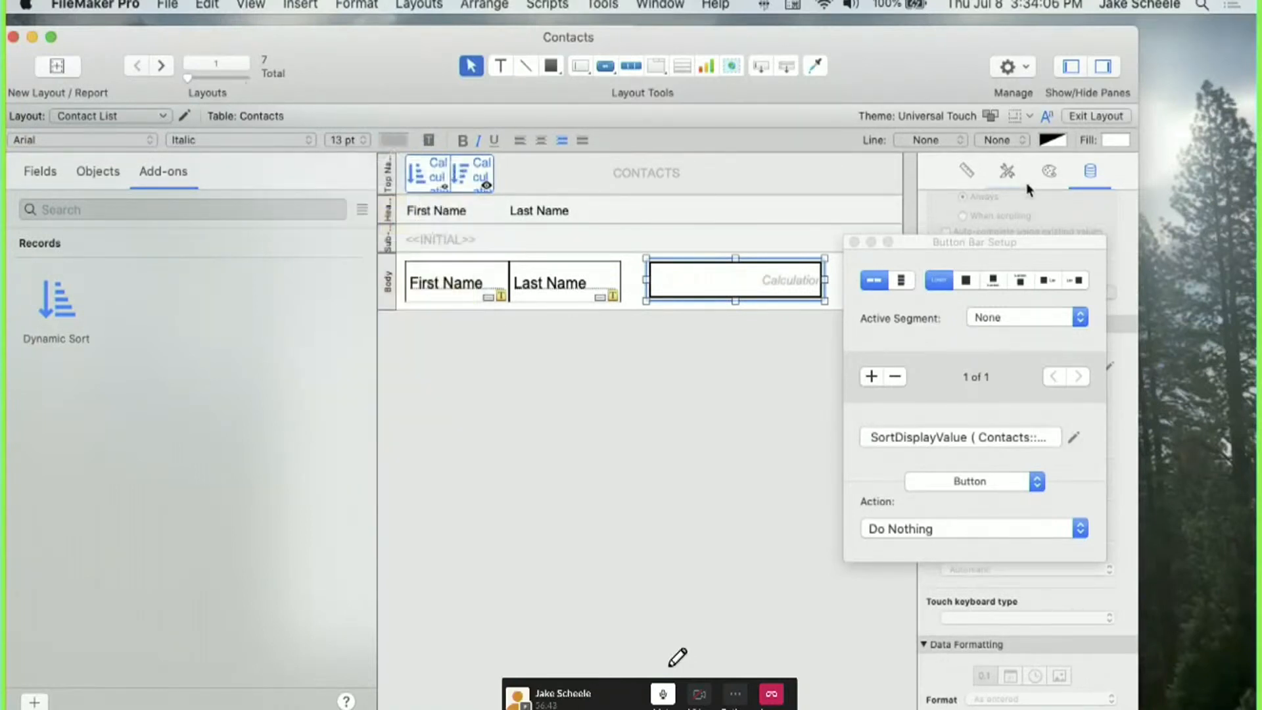
# Remove the button bar's border and give it and the name fields a transparent fill.
pyautogui.click(1049, 170)
pyautogui.click(931, 140)
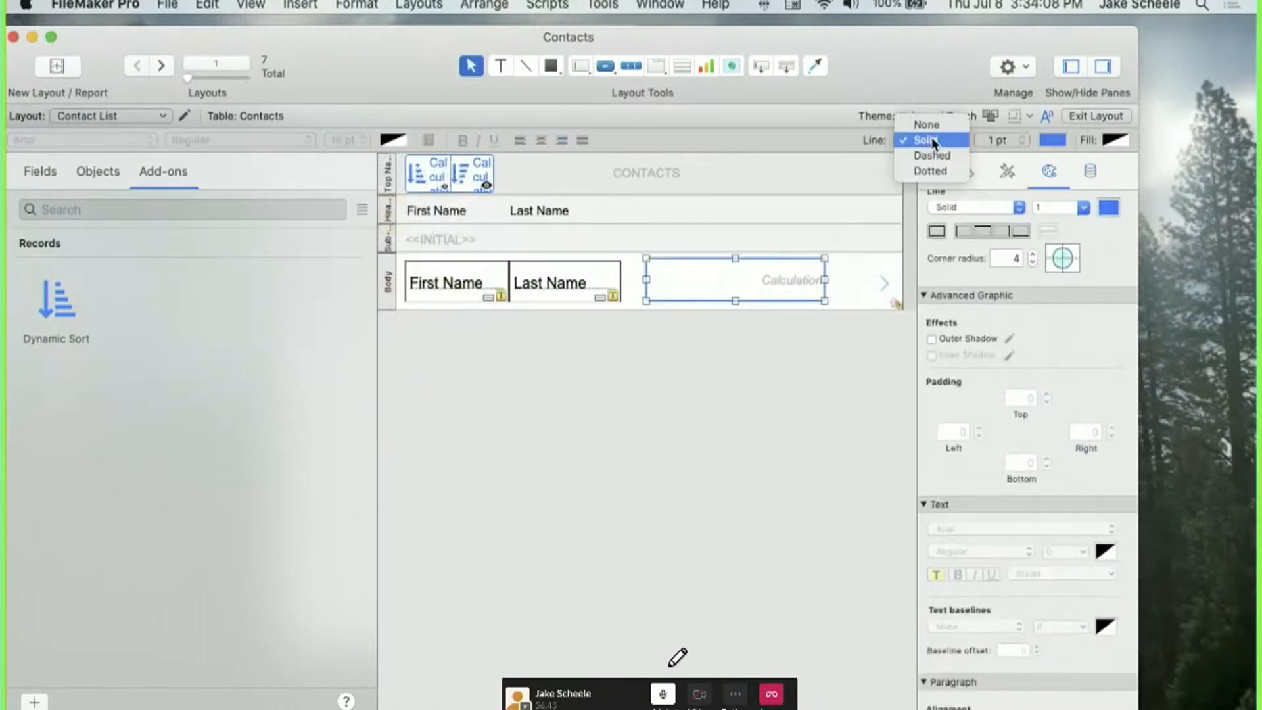
pyautogui.click(930, 125)
pyautogui.click(760, 270)
pyautogui.keyDown('shift'); pyautogui.click(563, 298); pyautogui.keyUp('shift')
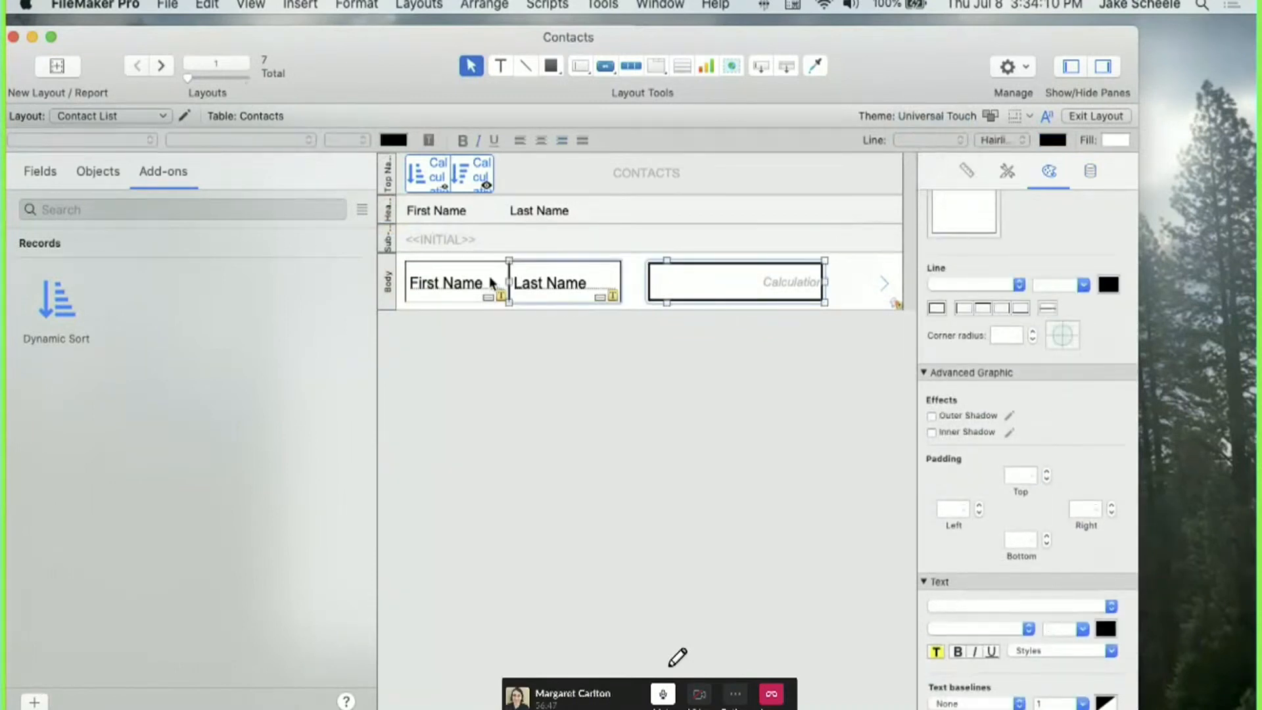
pyautogui.keyDown('shift'); pyautogui.click(490, 279); pyautogui.keyUp('shift')
pyautogui.click(1112, 142)
pyautogui.click(1041, 243)
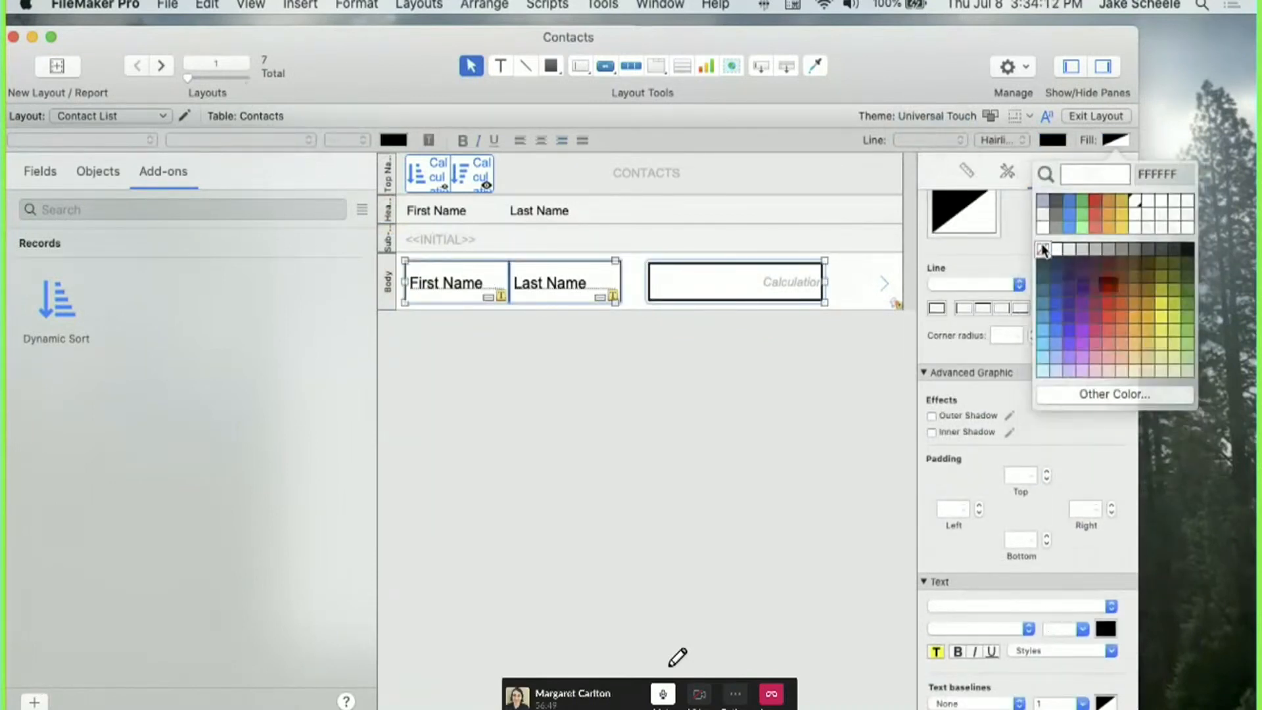
pyautogui.click(815, 348)
# Preview the list in Browse mode, then return to Layout mode and reopen the label calculation.
pyautogui.press('super+b')
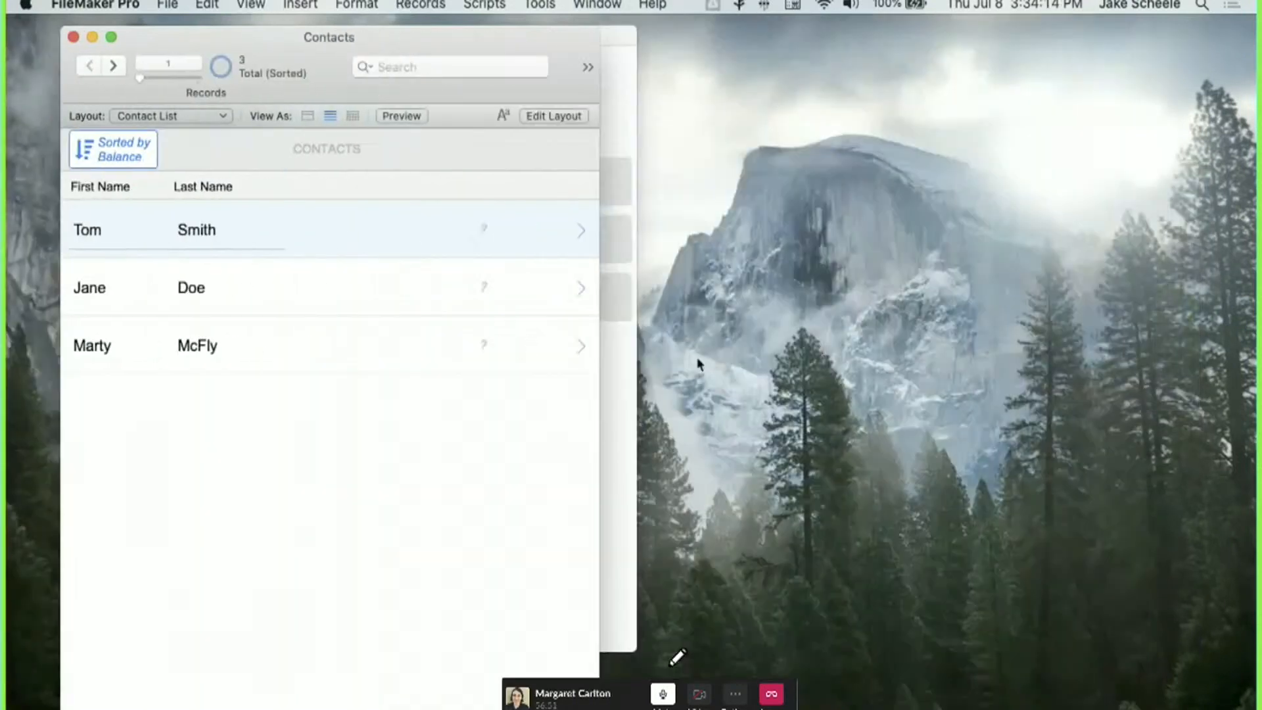
pyautogui.press('super+l')
pyautogui.doubleClick(779, 281)
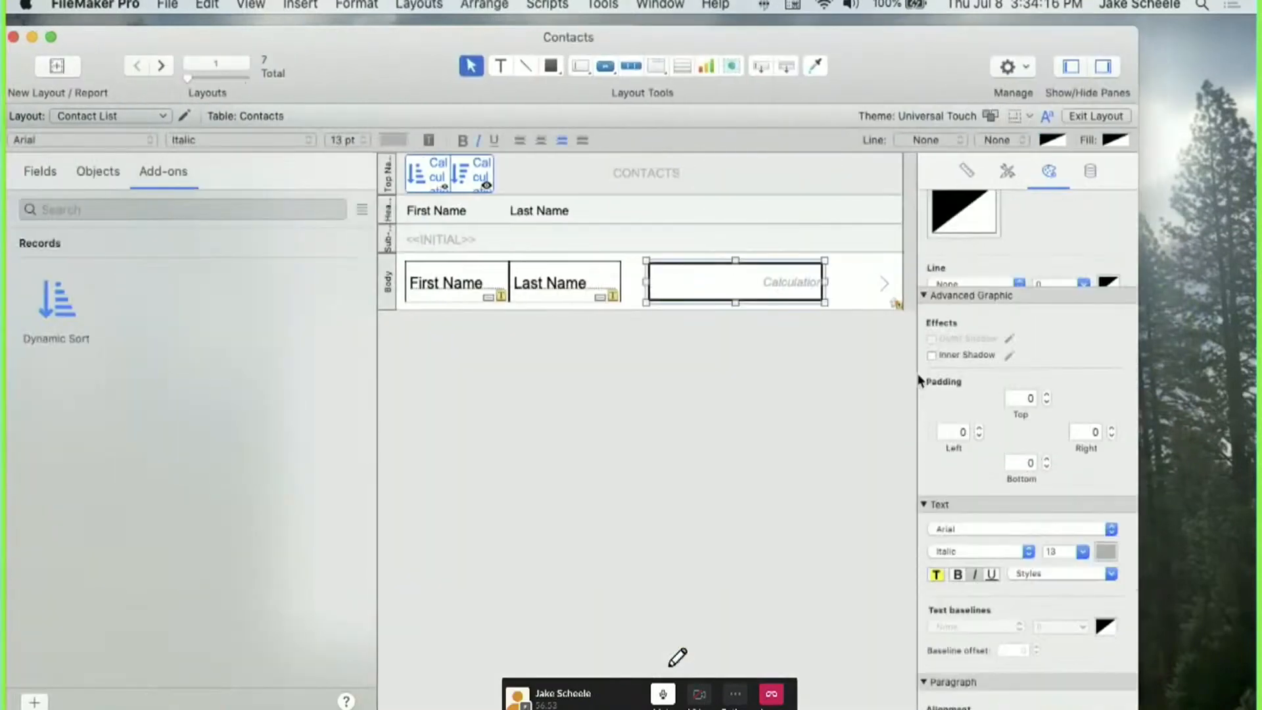
pyautogui.click(1075, 465)
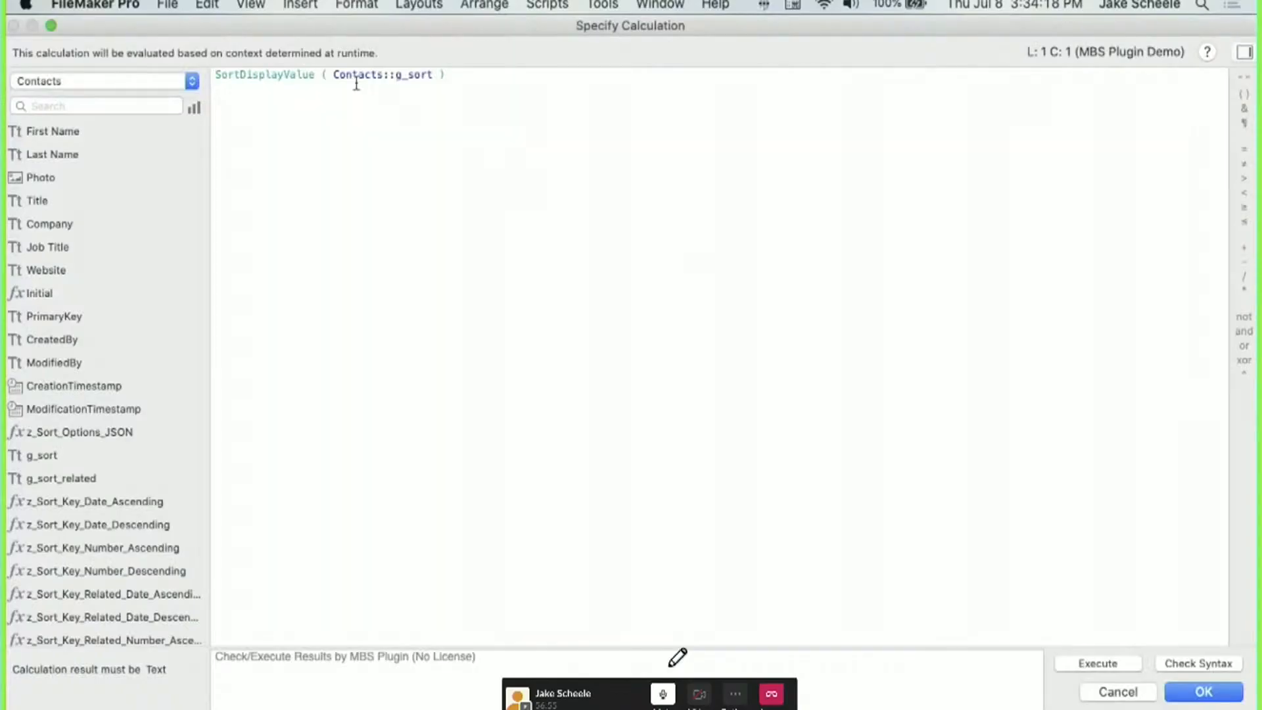
# Wrap the header button label's field reference in GetFieldName() and close the button setup.
pyautogui.click(333, 75)
pyautogui.write('GetFieldName ( =')
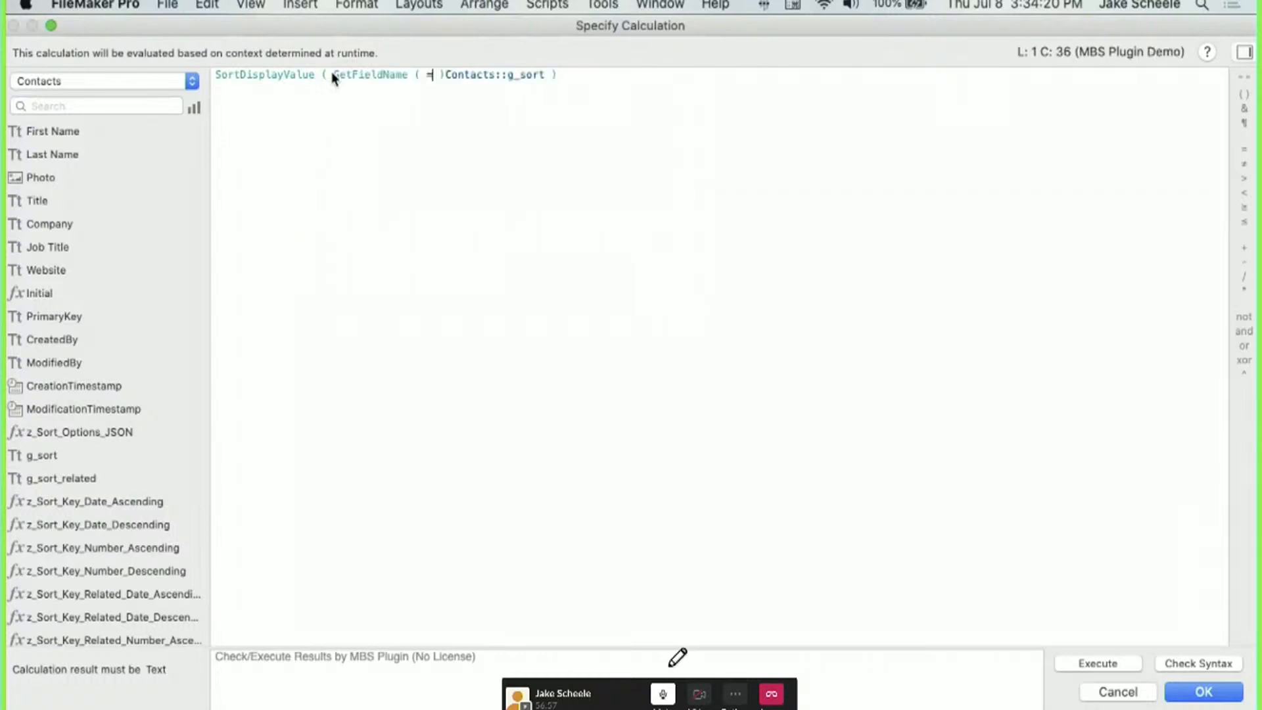
pyautogui.press('Right')
pyautogui.press('BackSpace')
pyautogui.press('BackSpace')
pyautogui.press('Right')
pyautogui.press('BackSpace')
pyautogui.press('super+Right')
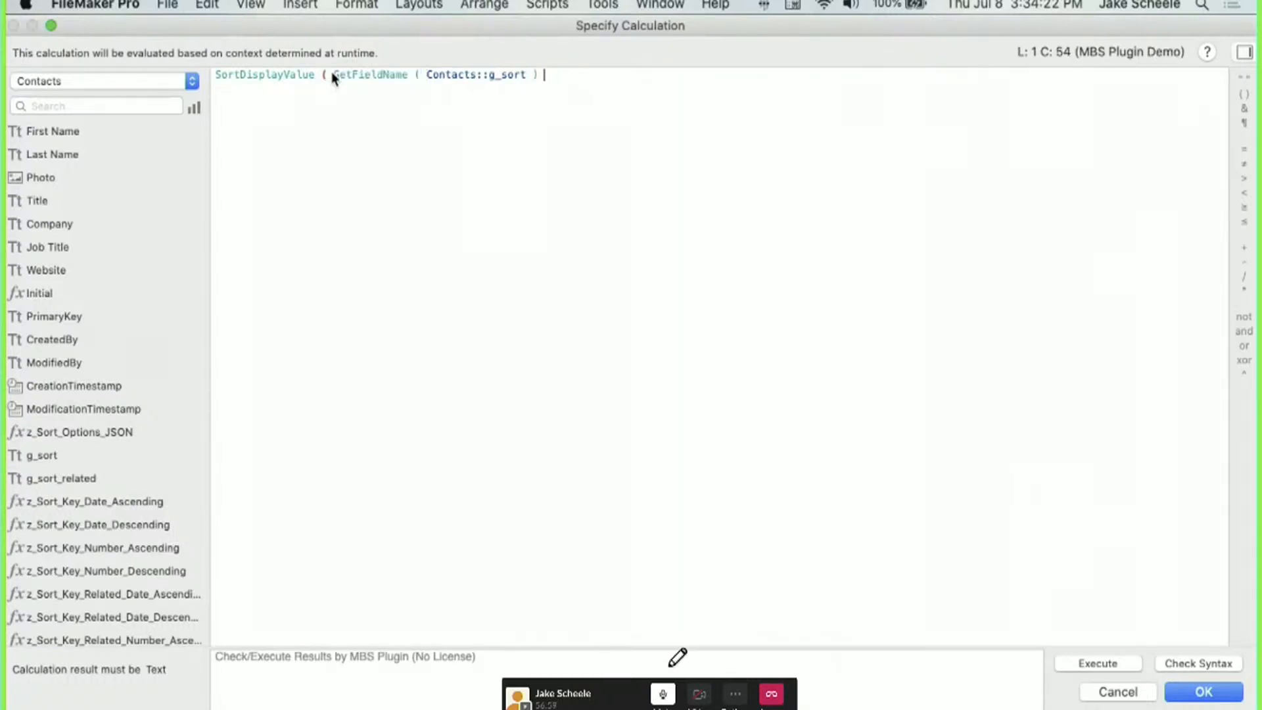
pyautogui.press('Return')
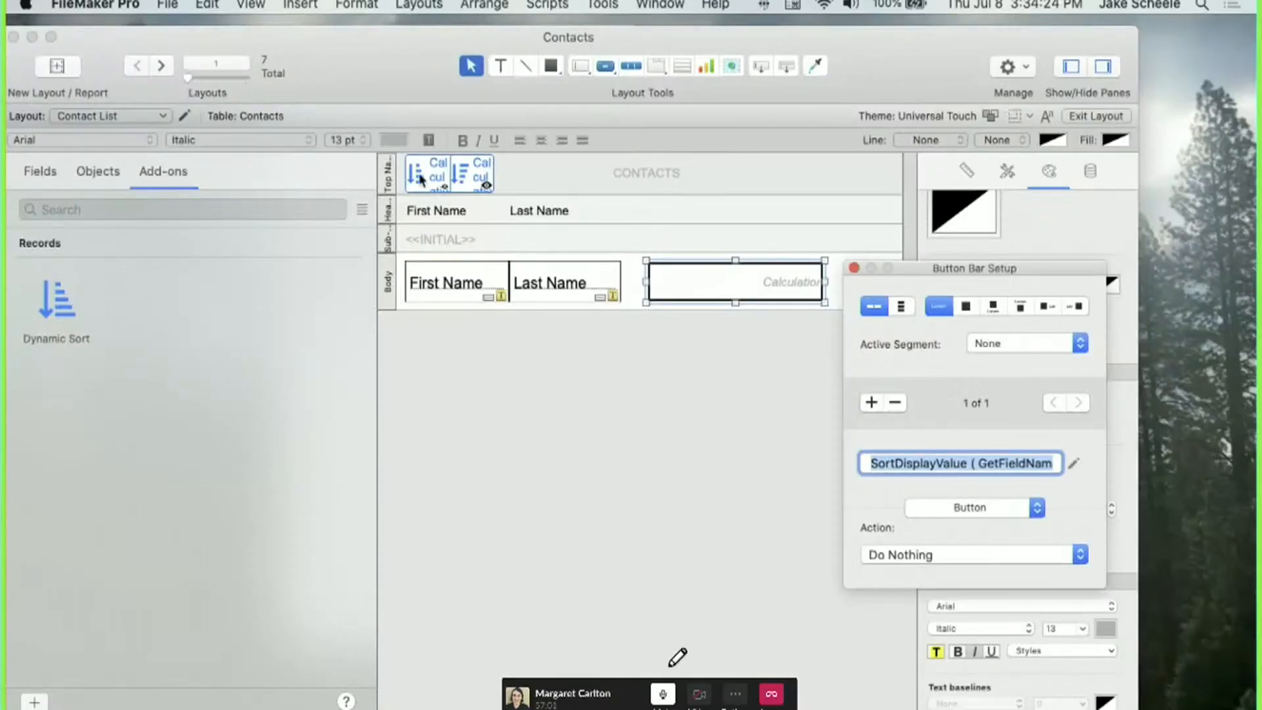
pyautogui.click(659, 353)
# In Browse mode, sort the contacts by Last Name using the Sorted by button.
pyautogui.press('super+b')
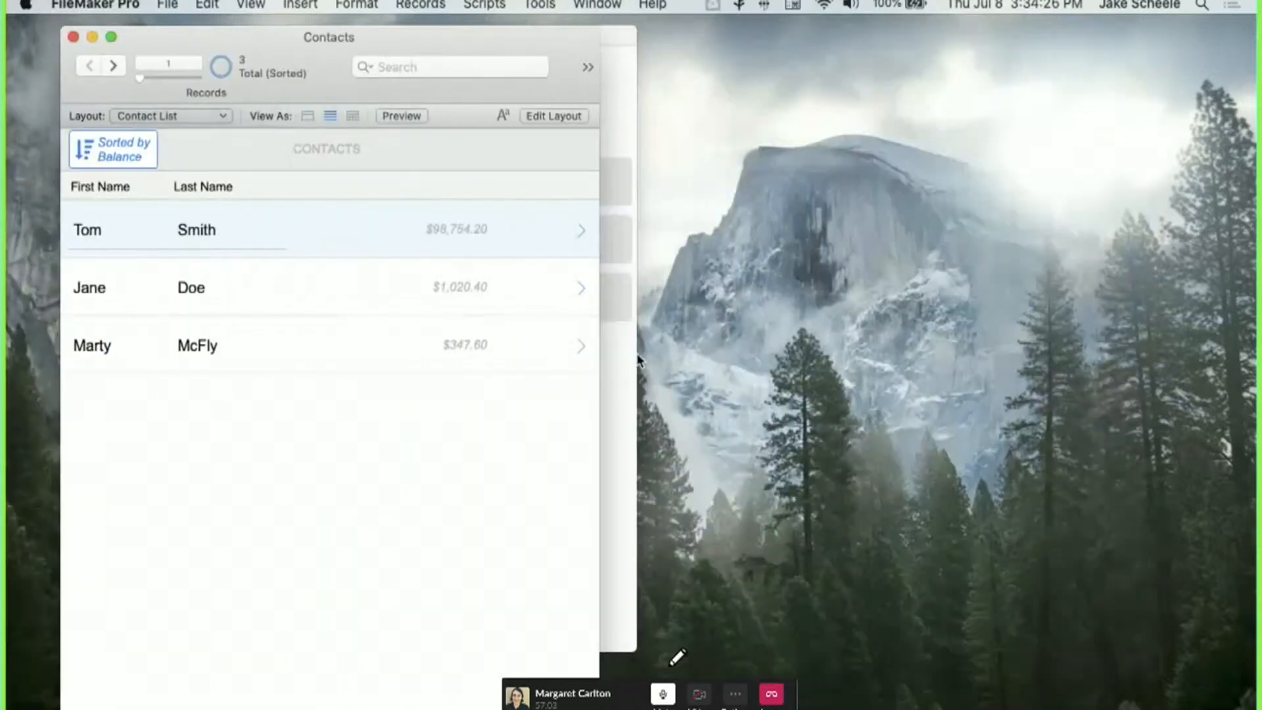
pyautogui.moveTo(602, 319); pyautogui.dragTo(577, 332)
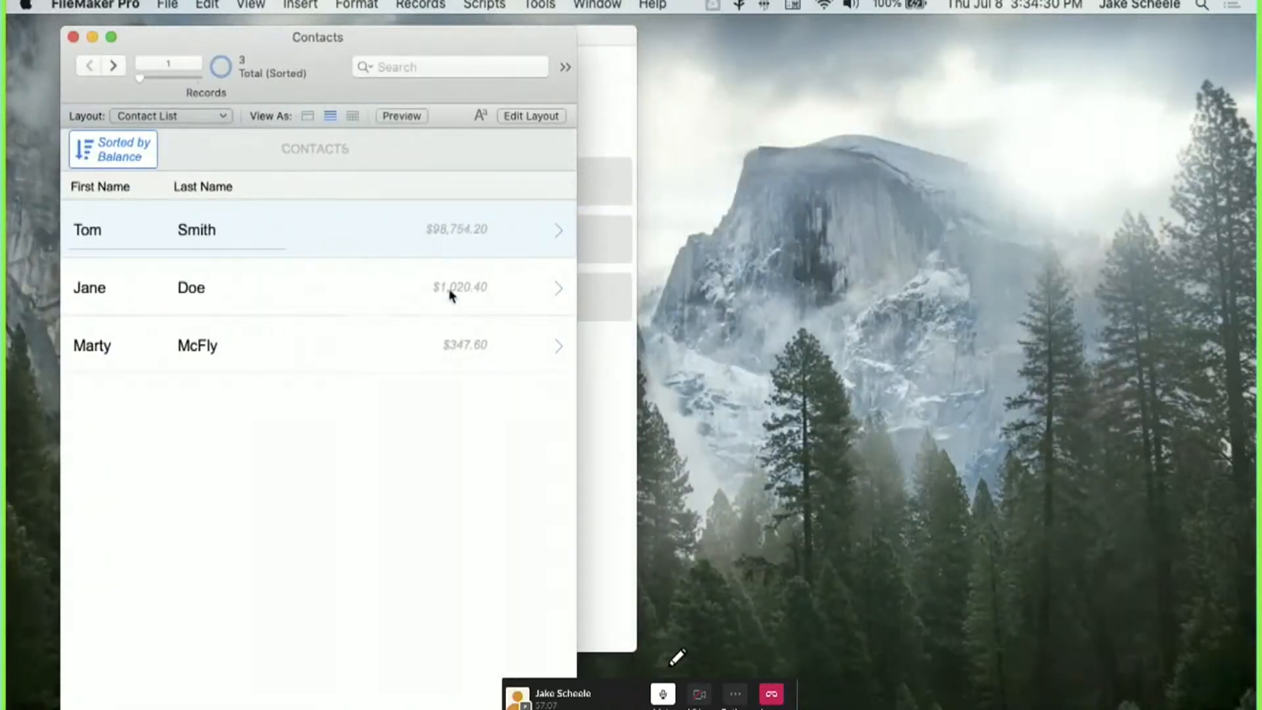
pyautogui.click(113, 151)
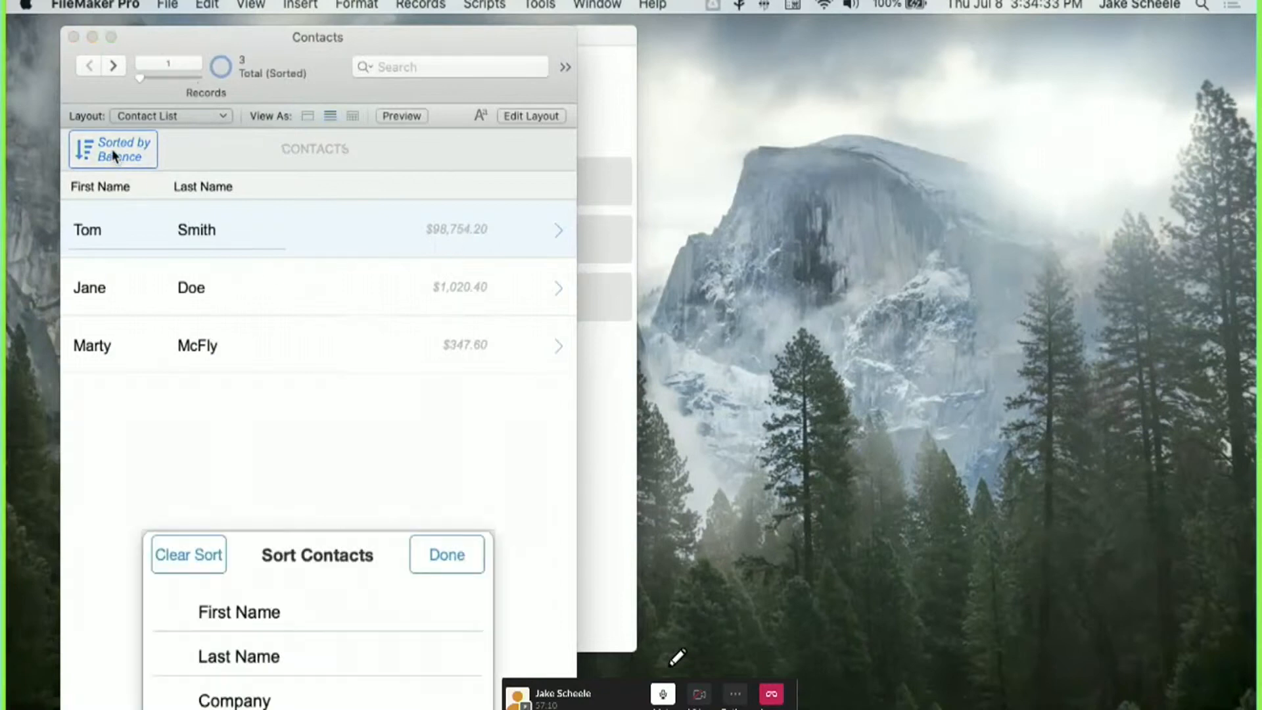
pyautogui.click(427, 552)
pyautogui.click(110, 78)
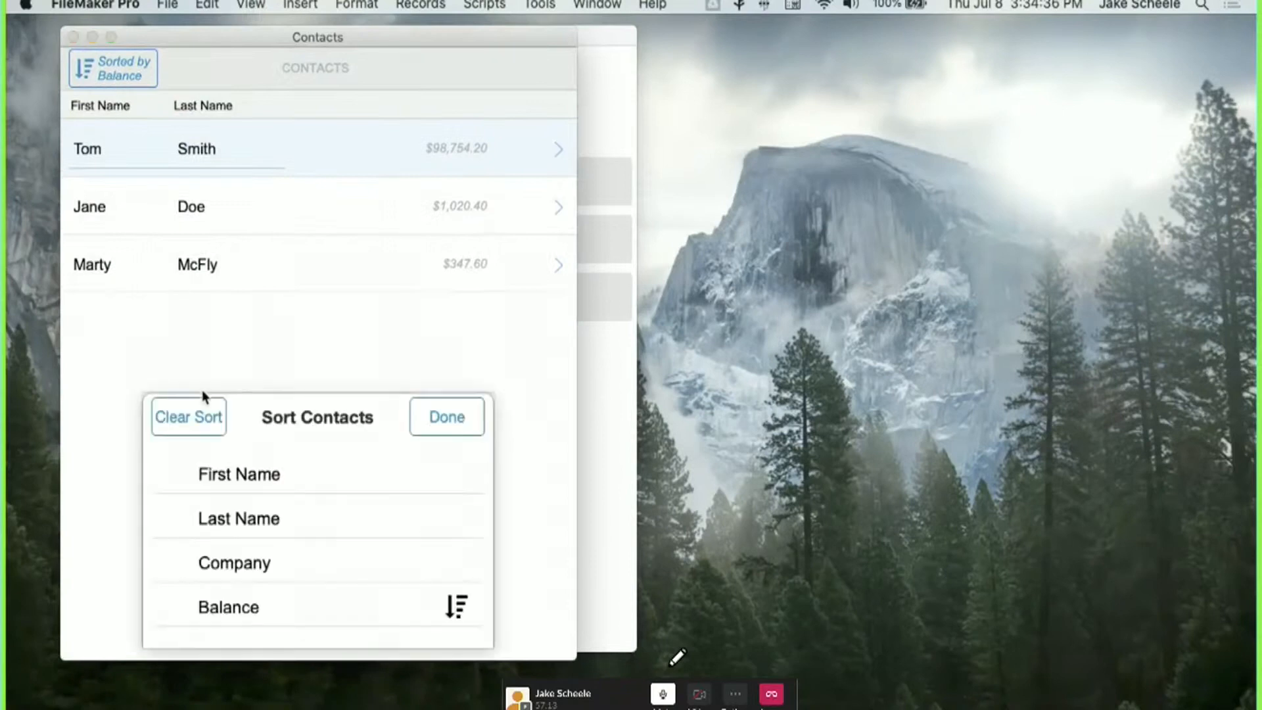
pyautogui.click(362, 500)
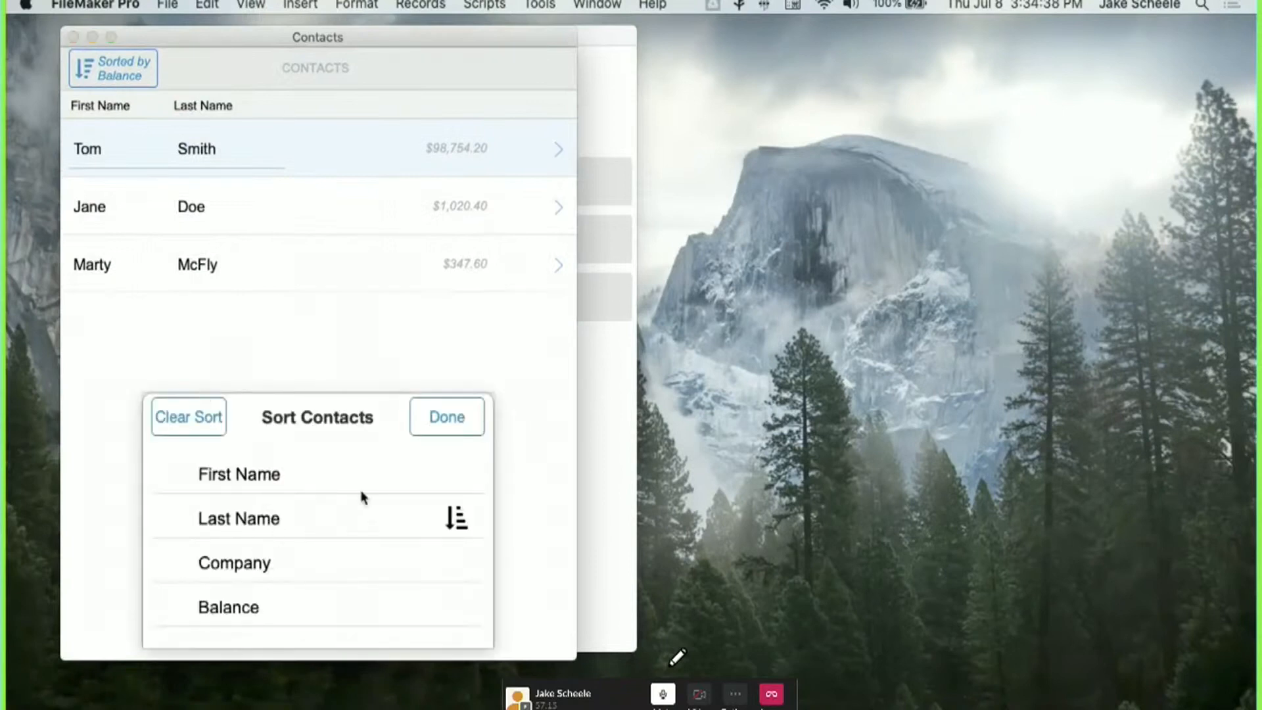
pyautogui.click(470, 421)
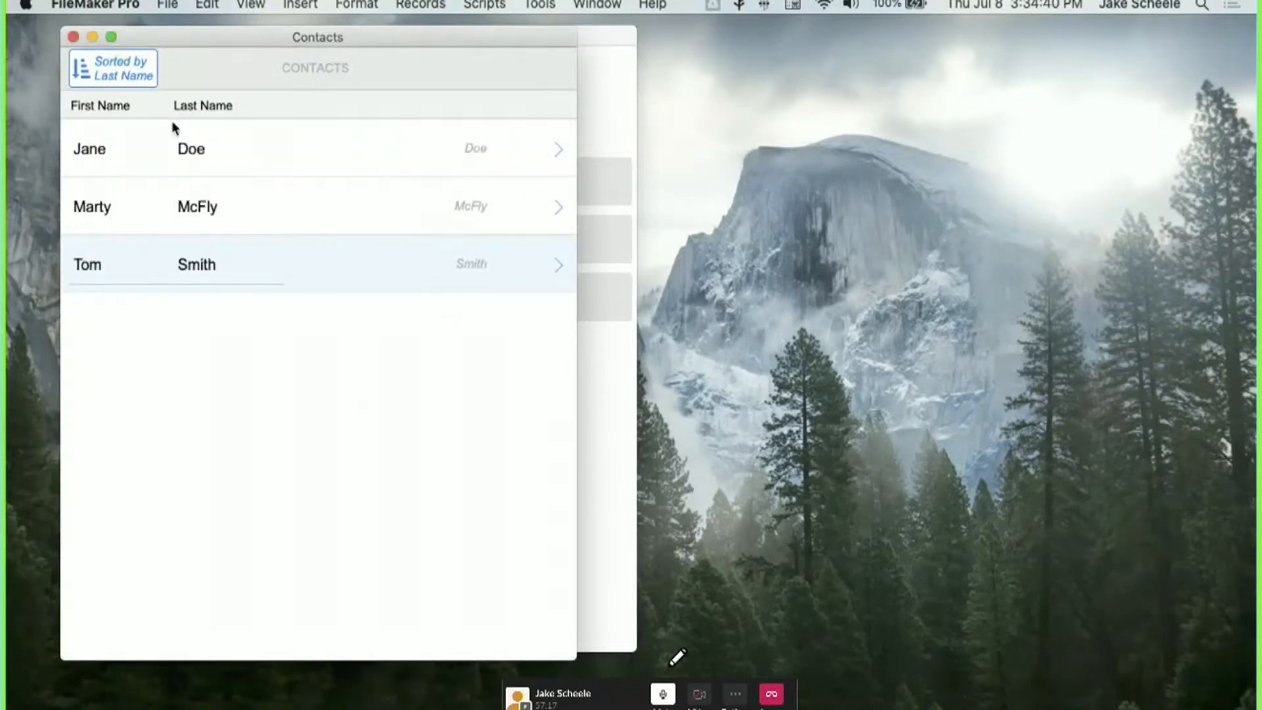
# Re-sort the contacts by First Name, then return to Layout mode.
pyautogui.click(126, 83)
pyautogui.click(326, 476)
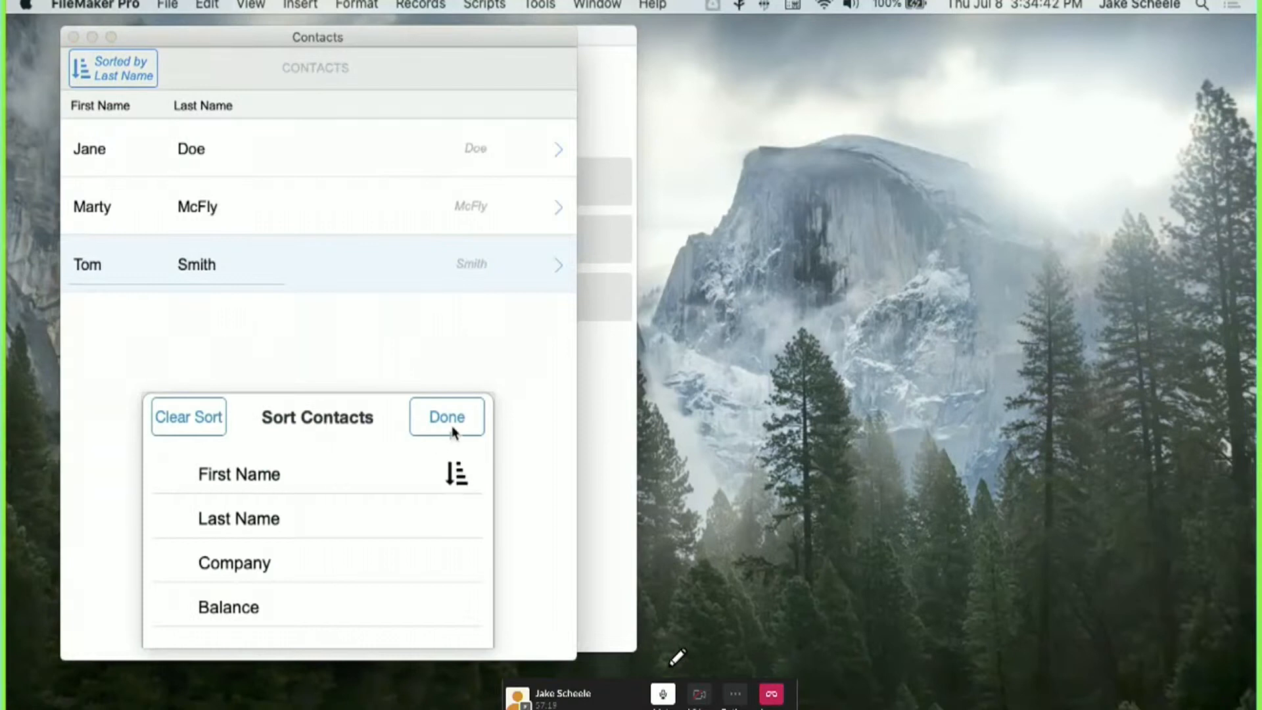
pyautogui.click(451, 425)
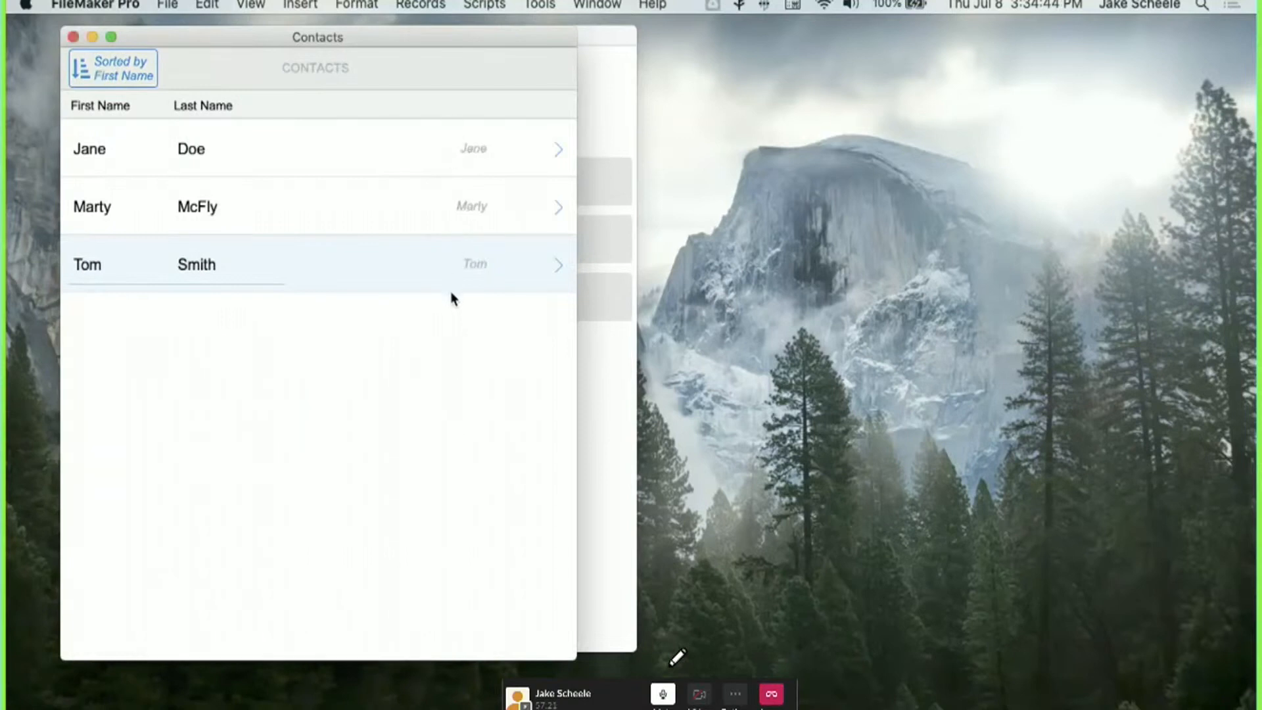
pyautogui.press('super+l')
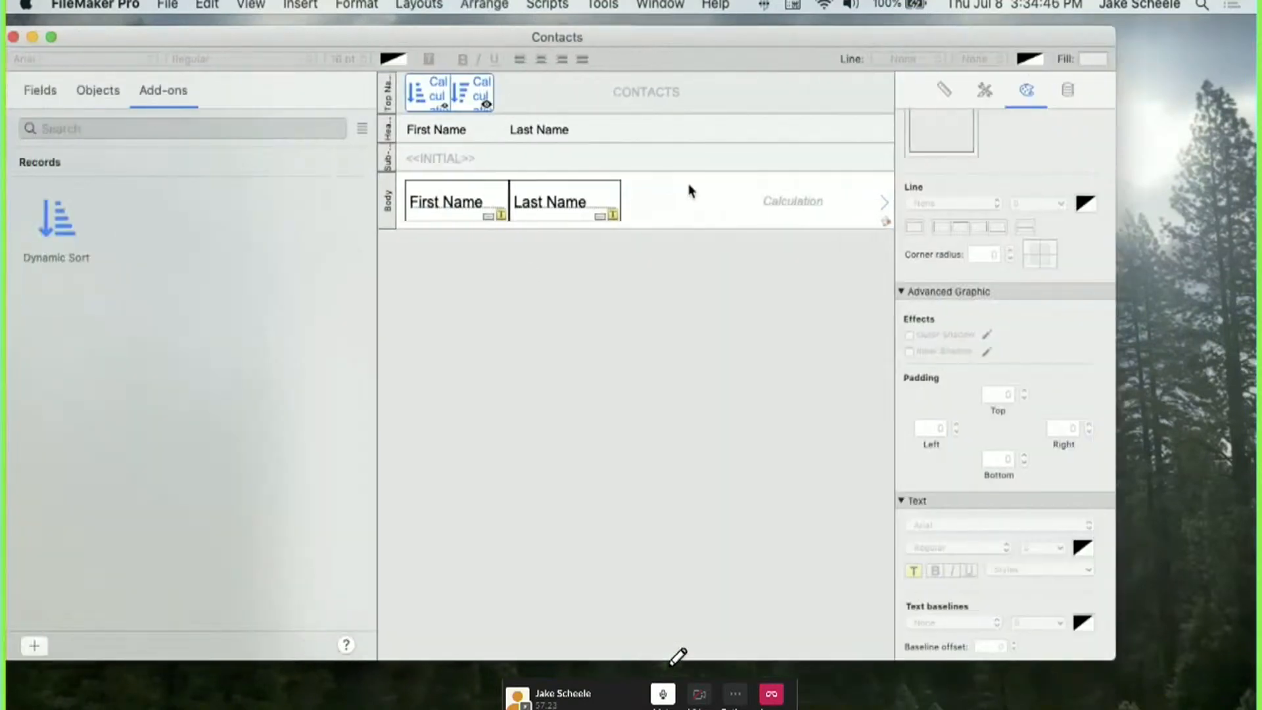
# Start the field's Hide object when calculation with GetValue(Contacts::g_sort;1).
pyautogui.click(1067, 92)
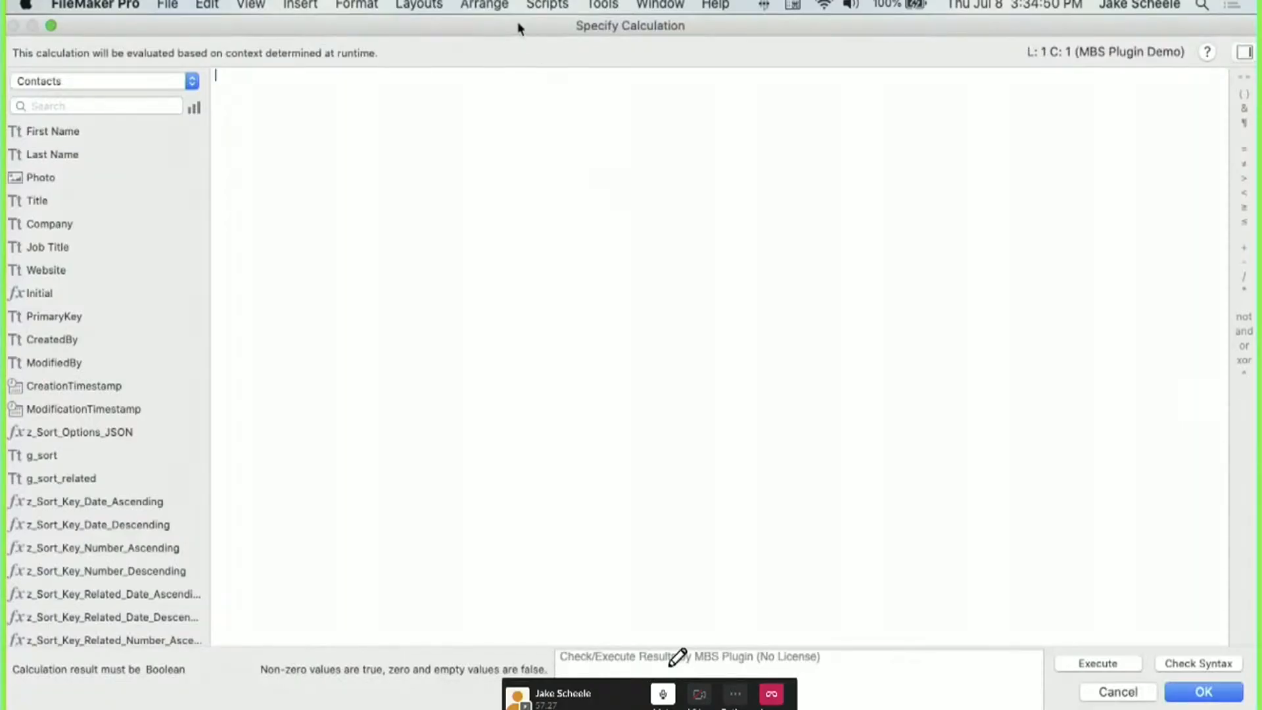
pyautogui.moveTo(518, 26)
pyautogui.mouseDown()
pyautogui.moveTo(541, 334)
pyautogui.moveTo(522, 45)
pyautogui.mouseUp()
pyautogui.write('gv')
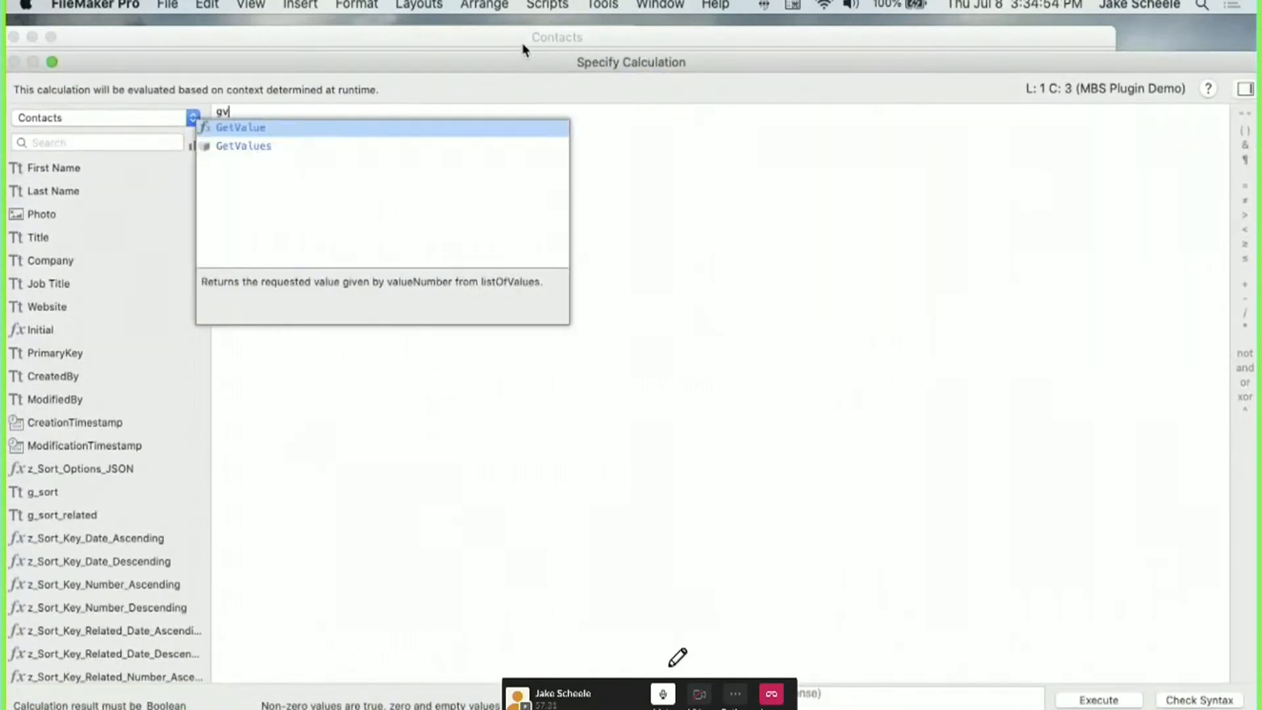
pyautogui.press('Return')
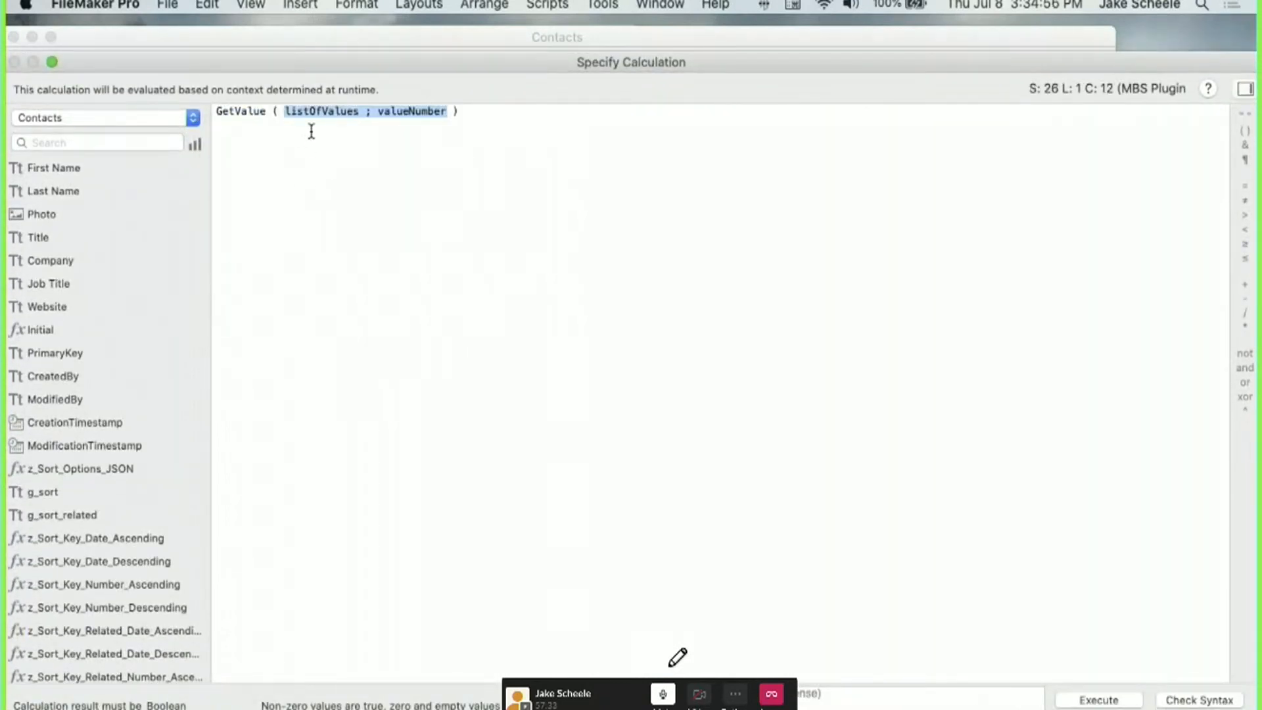
pyautogui.doubleClick(314, 110)
pyautogui.write('g_id')
pyautogui.press('BackSpace')
pyautogui.press('BackSpace')
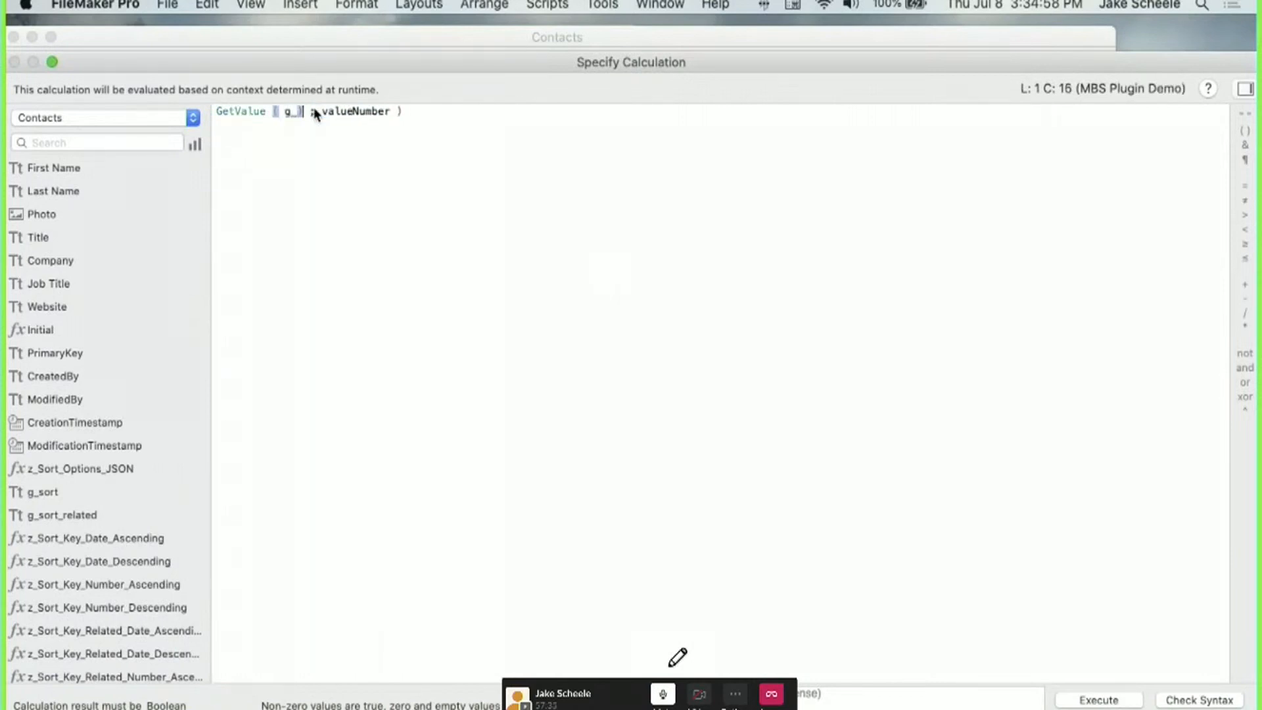
pyautogui.write('s')
pyautogui.press('Return')
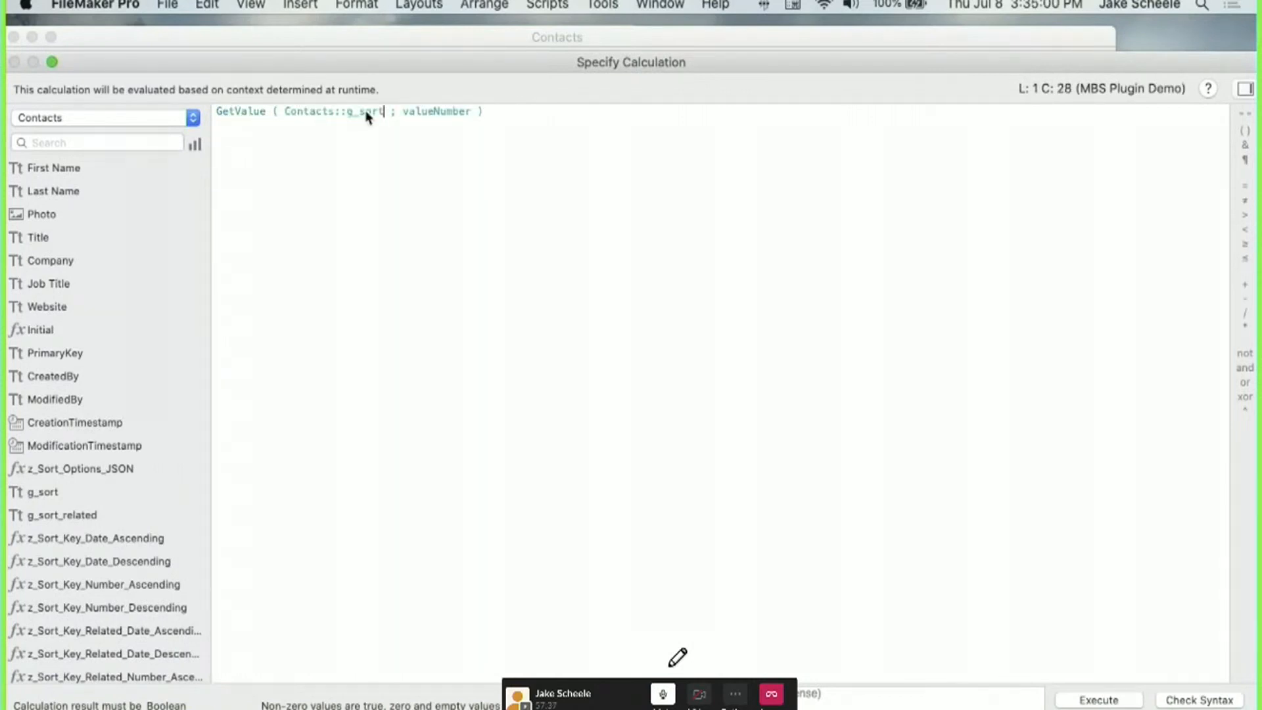
pyautogui.doubleClick(425, 112)
pyautogui.write('1')
# Compare that value to GetFieldName(Contacts::First Name) to complete the first condition.
pyautogui.click(463, 112)
pyautogui.write('≠')
pyautogui.press('BackSpace')
pyautogui.write('gfn')
pyautogui.press('Return')
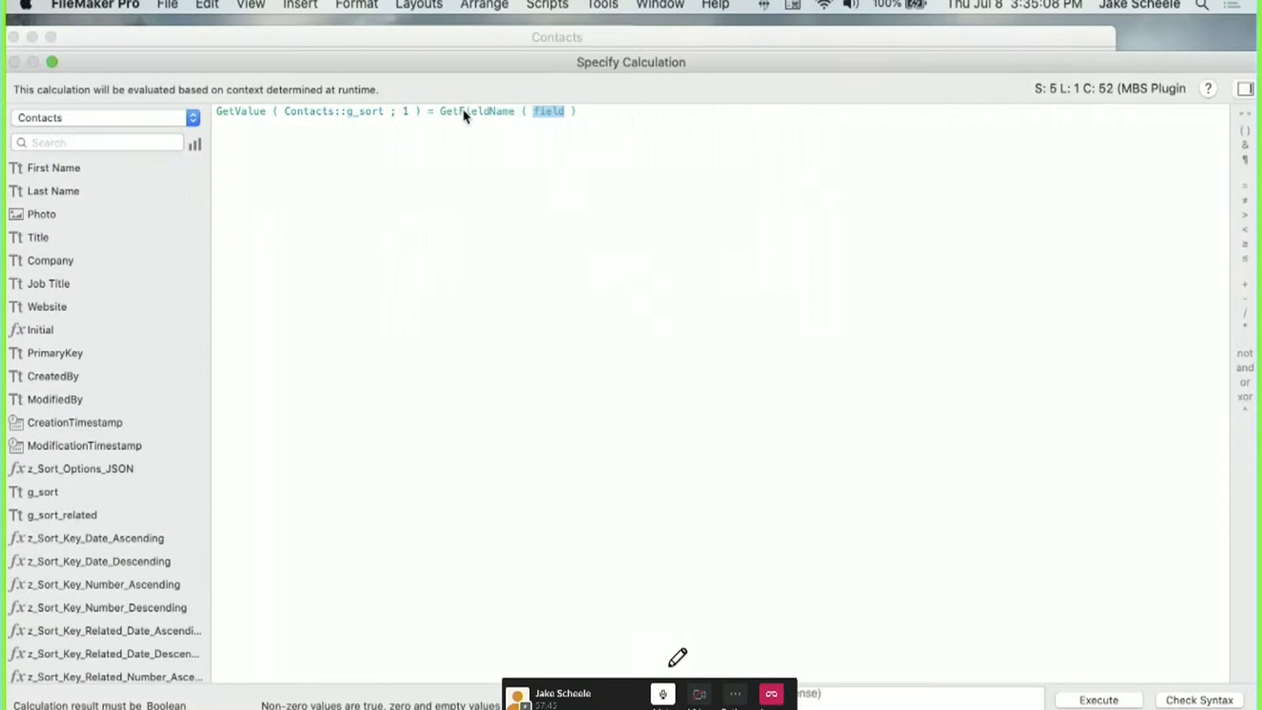
pyautogui.write('first')
pyautogui.press('Return')
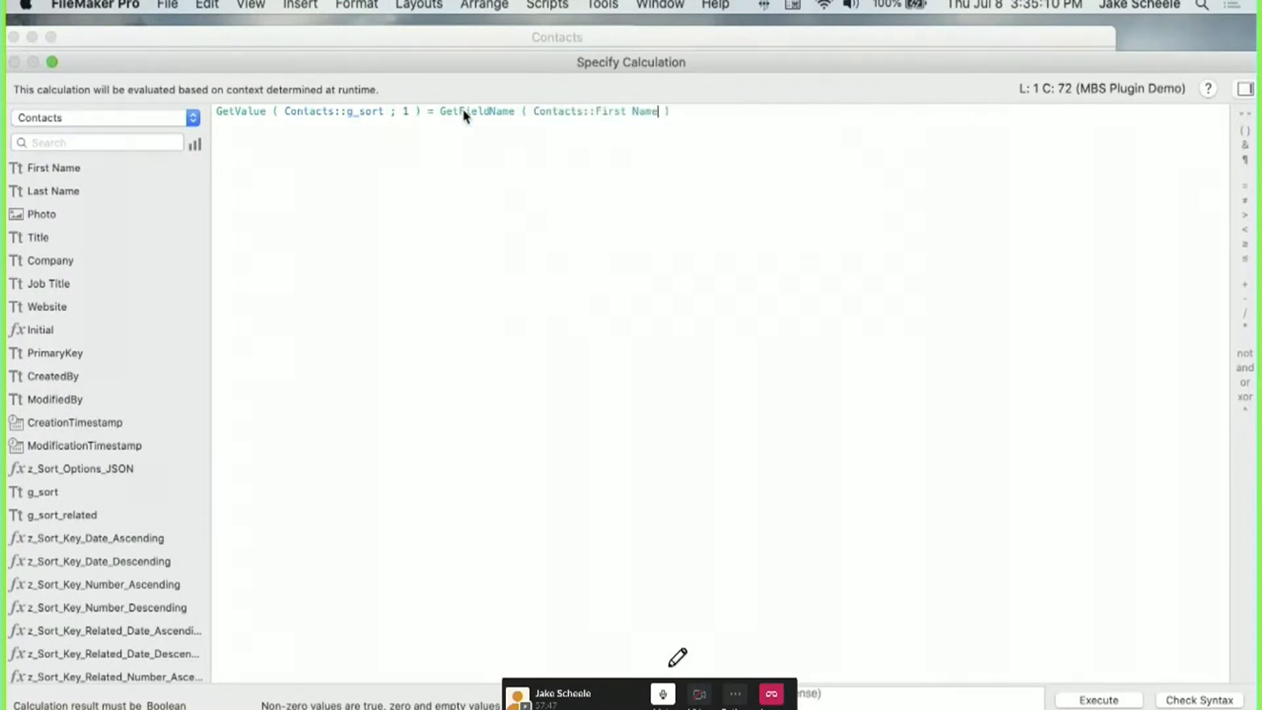
# Add an 'or' condition for Contacts::Last Name and confirm the hide-when calculation.
pyautogui.press('End')
pyautogui.press('Return')
pyautogui.write('or')
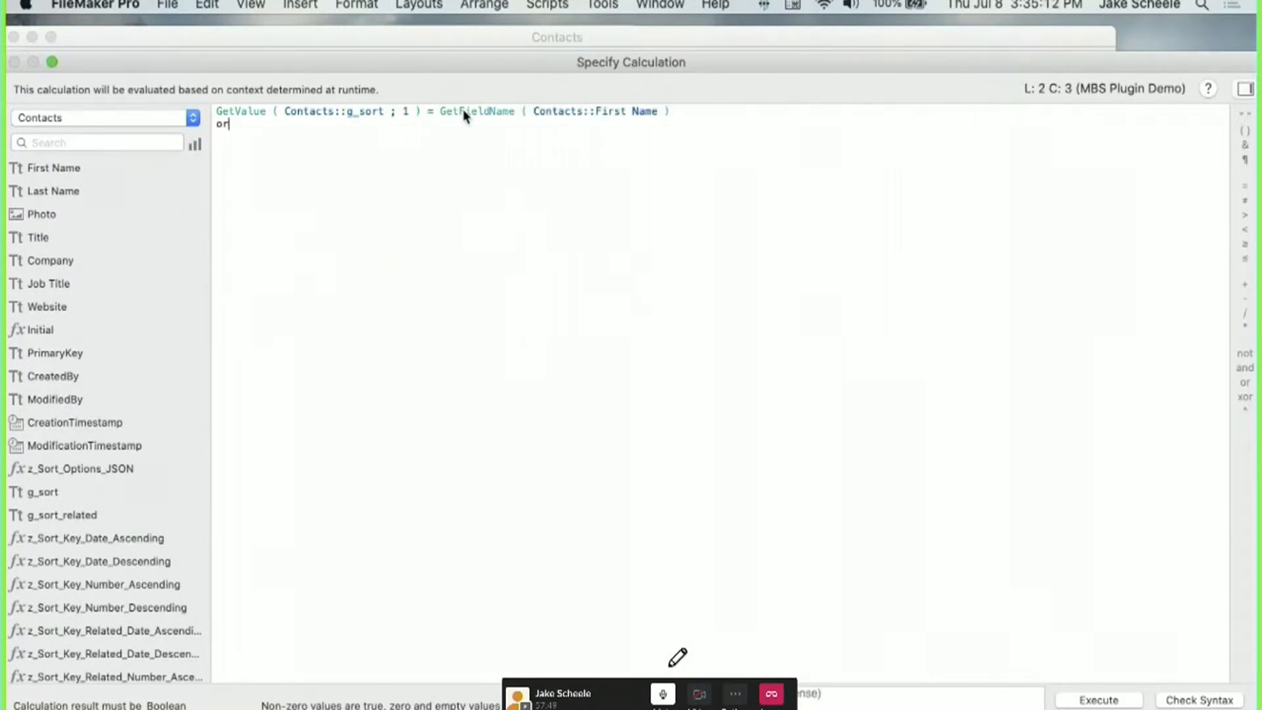
pyautogui.press('Return')
pyautogui.moveTo(705, 111); pyautogui.dragTo(216, 111)
pyautogui.press('super+c')
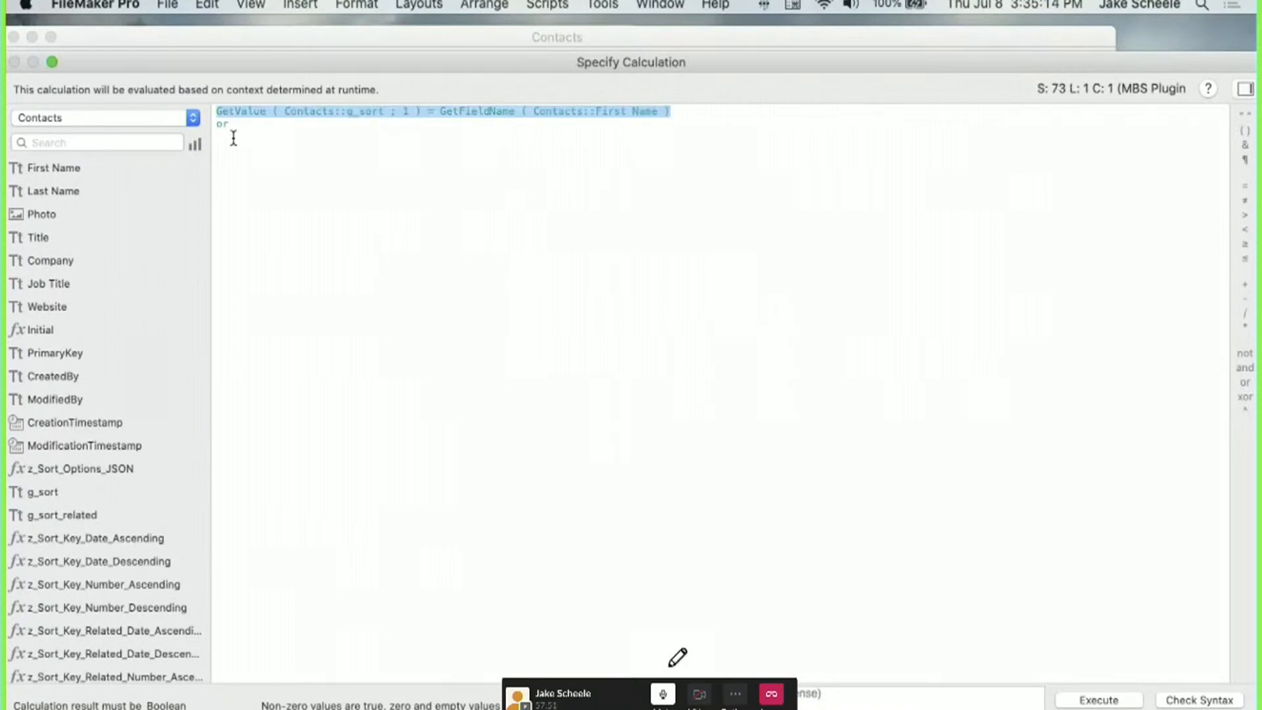
pyautogui.click(231, 136)
pyautogui.press('super+v')
pyautogui.doubleClick(615, 136)
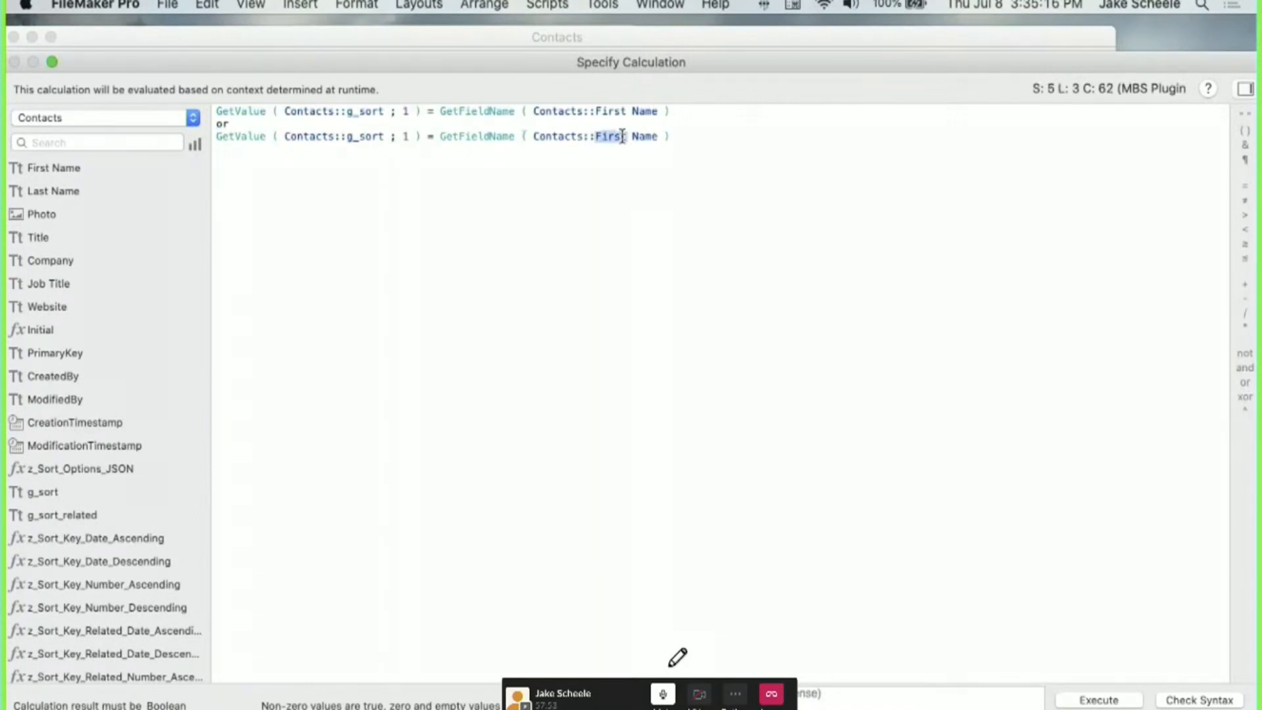
pyautogui.write('last')
pyautogui.click(485, 273)
pyautogui.press('KP_Enter')
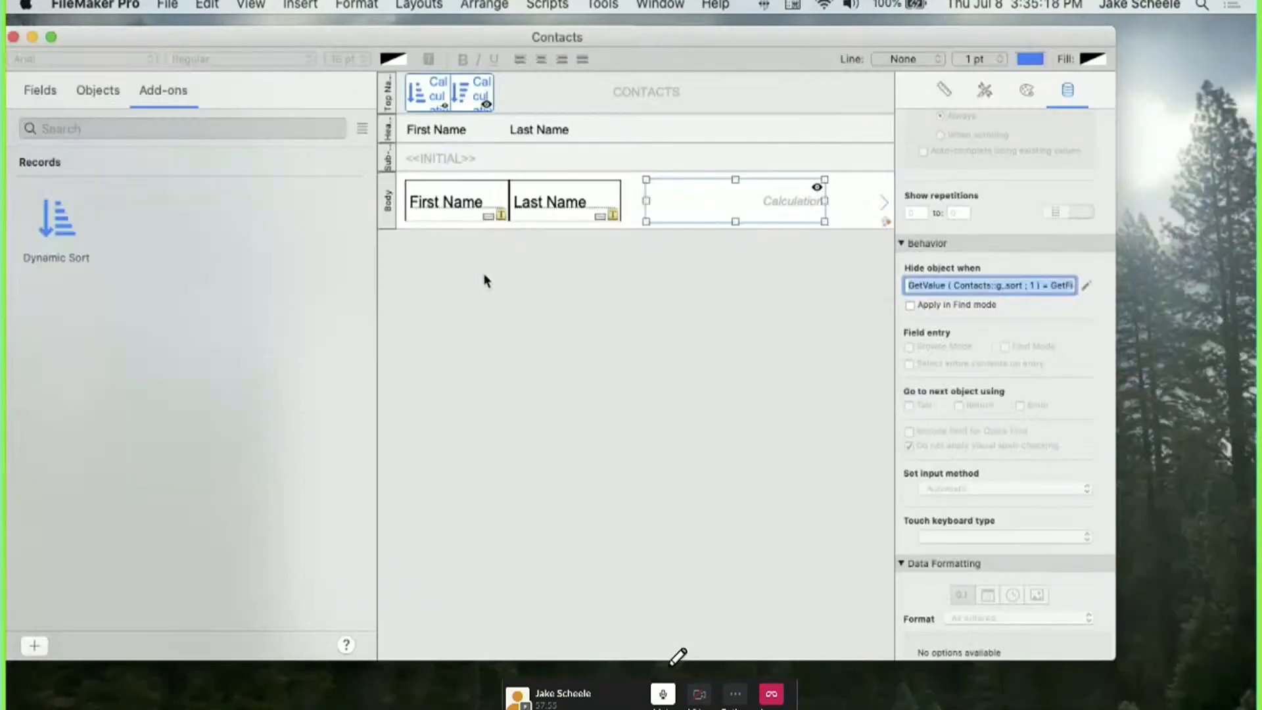
pyautogui.click(609, 266)
# In Browse mode, sort the contacts by First Name descending.
pyautogui.press('super+b')
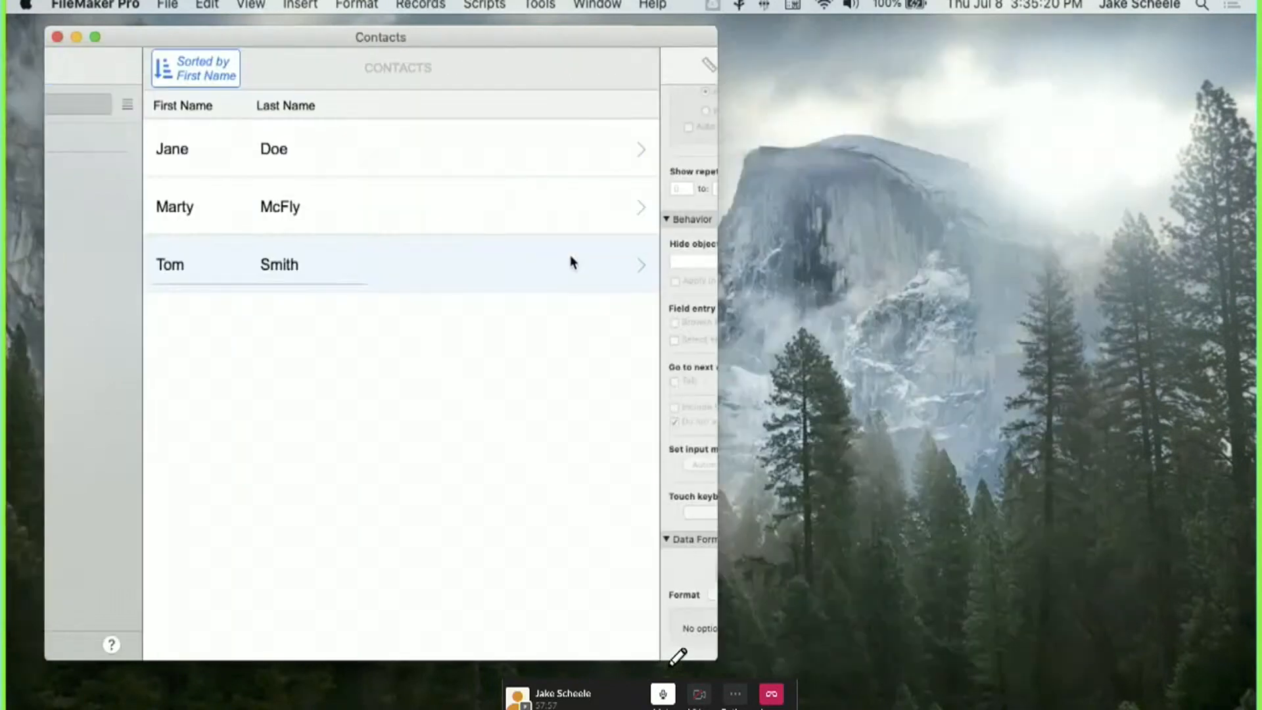
pyautogui.click(108, 73)
pyautogui.click(378, 473)
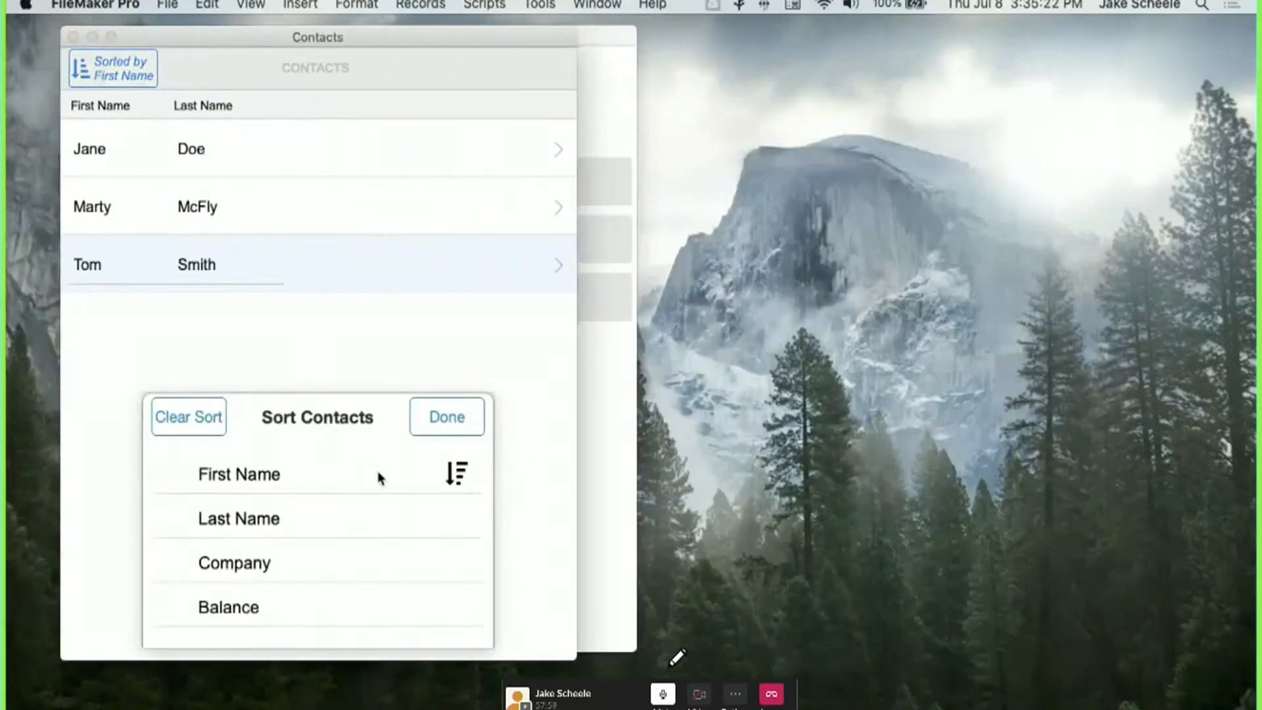
pyautogui.click(435, 420)
# Sort the contacts by Balance, then reapply it in descending order.
pyautogui.click(109, 76)
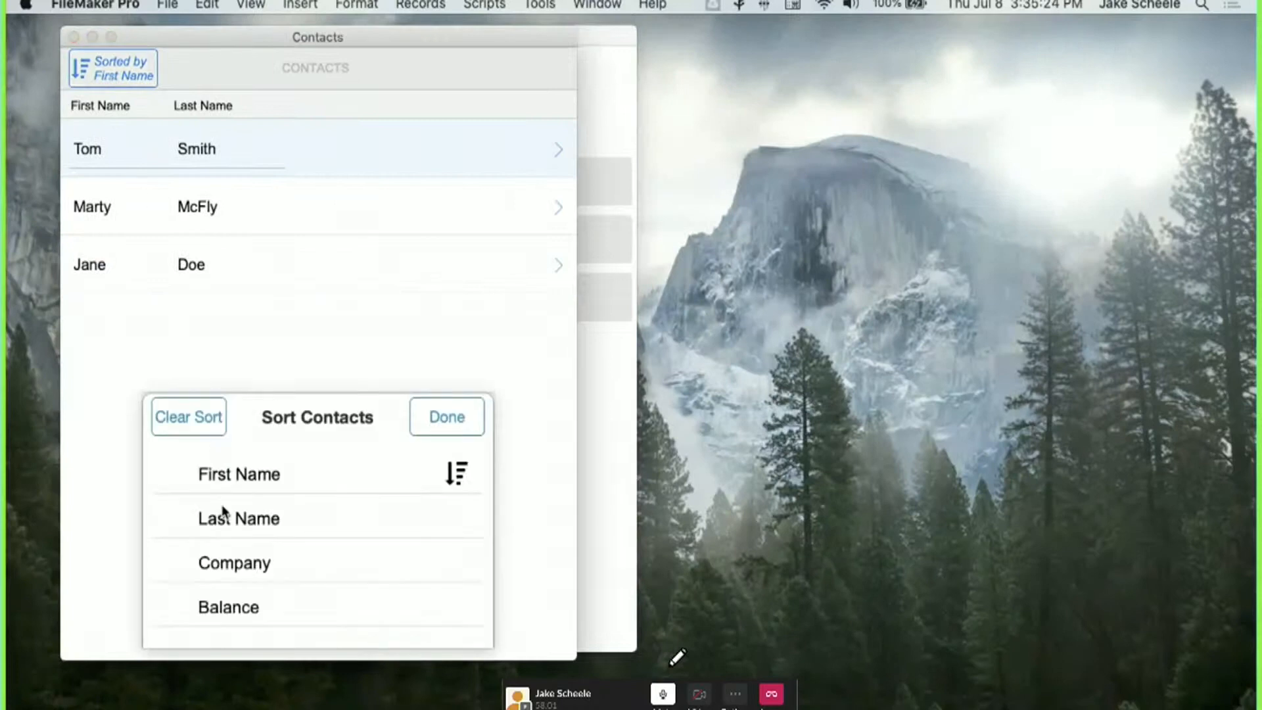
pyautogui.click(268, 608)
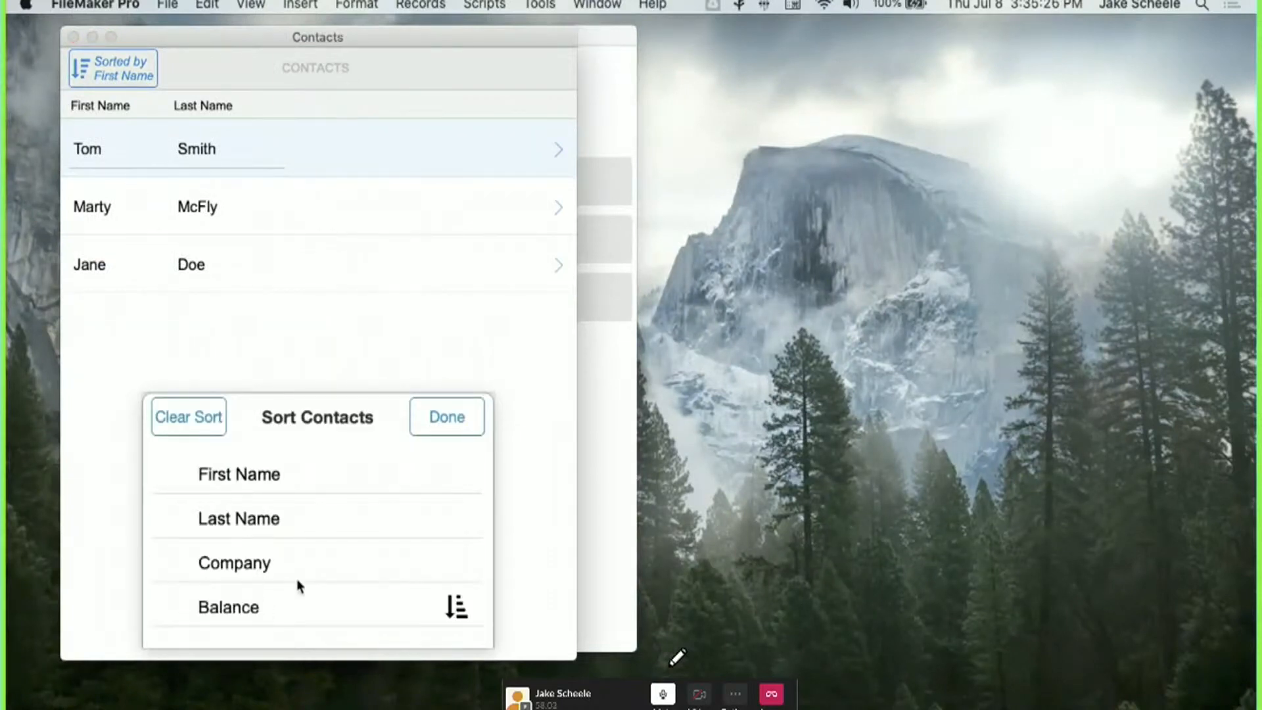
pyautogui.click(422, 427)
pyautogui.click(136, 71)
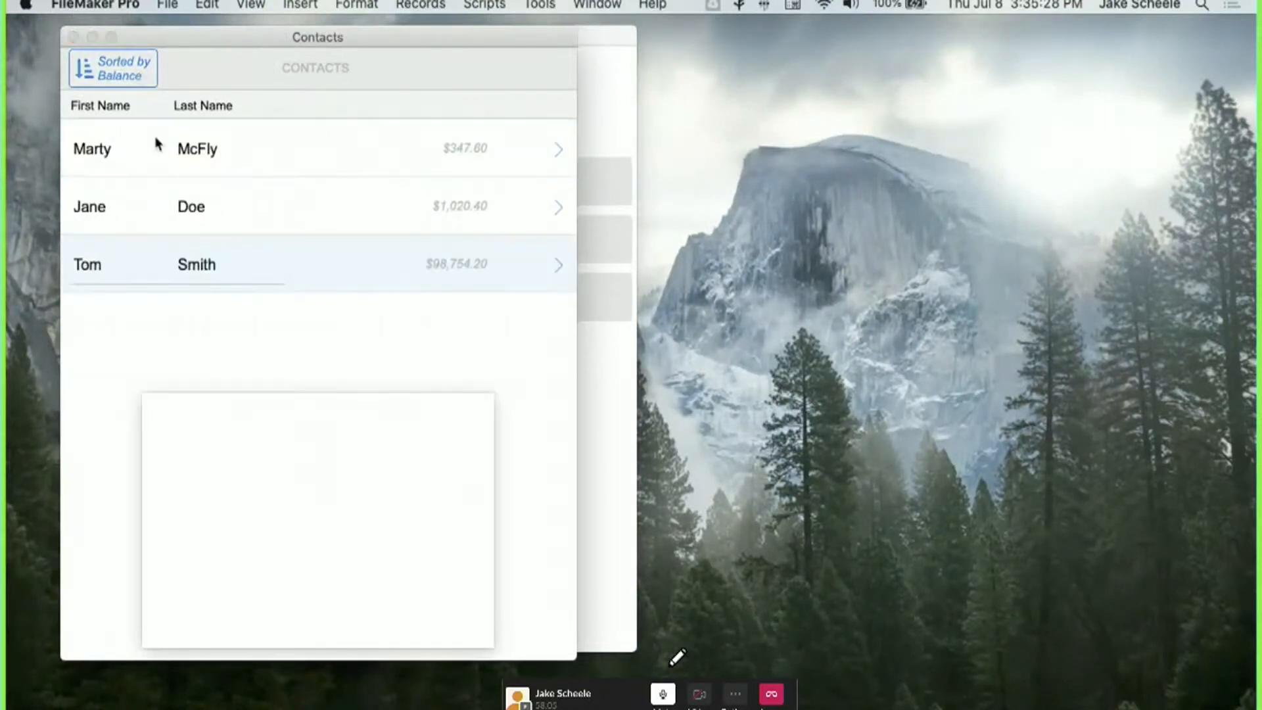
pyautogui.click(464, 420)
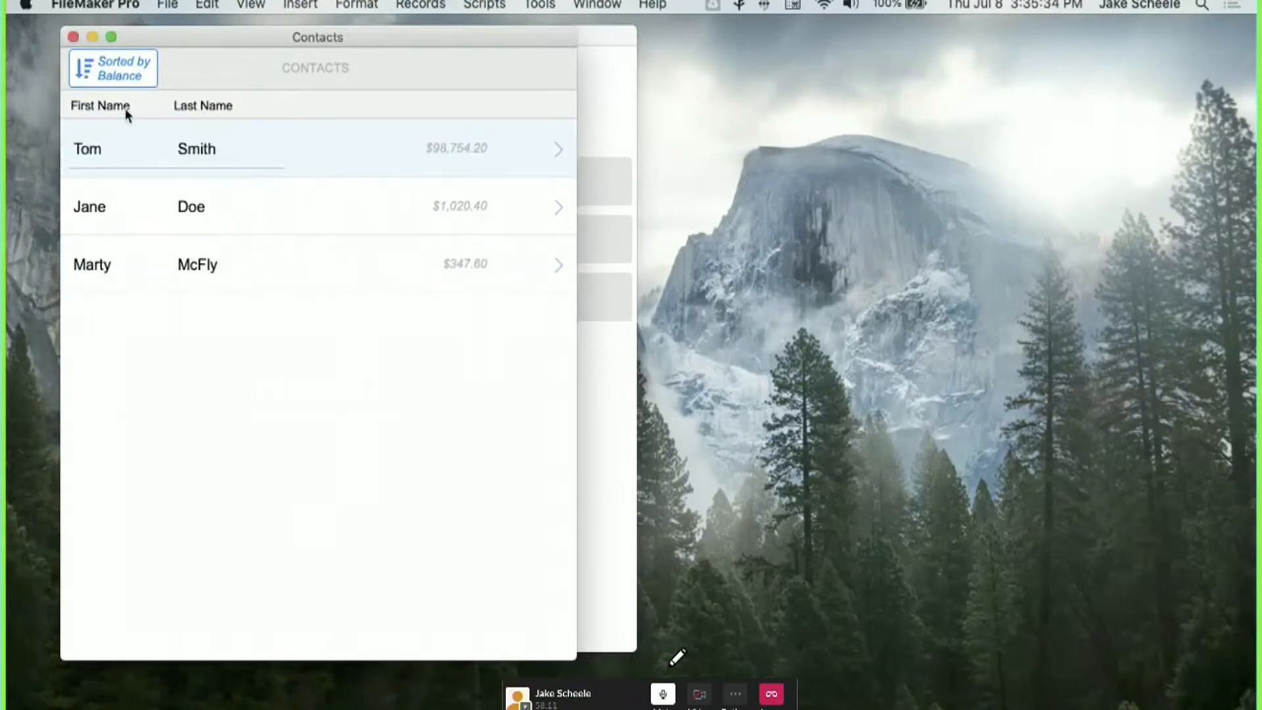
# Clear the sort to leave the list Unsorted, then return to Layout mode.
pyautogui.click(103, 73)
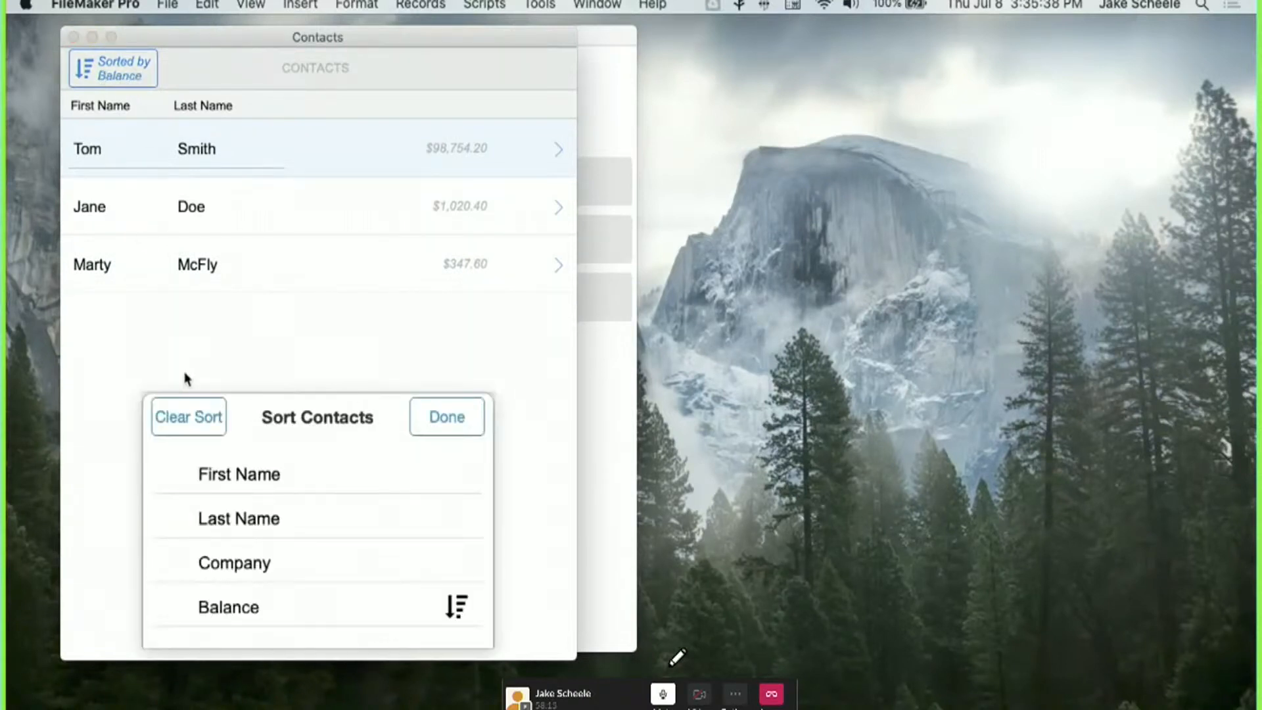
pyautogui.click(201, 431)
pyautogui.click(424, 431)
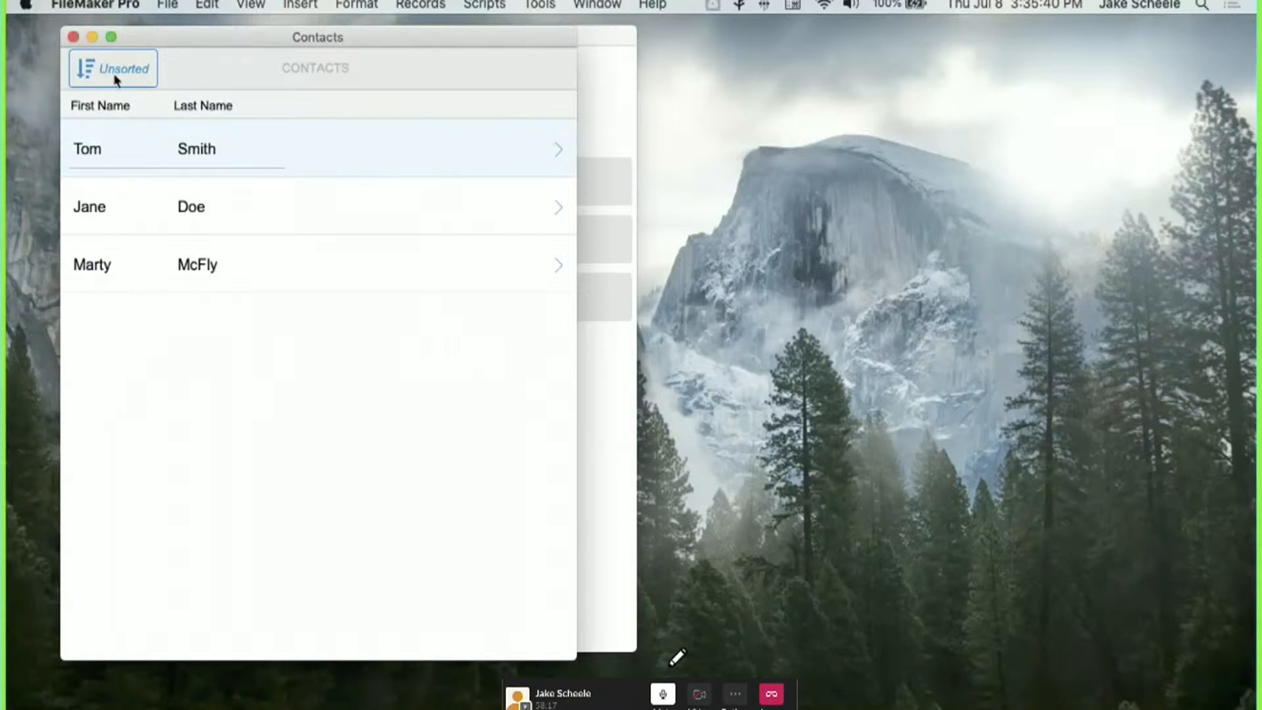
pyautogui.press('super+l')
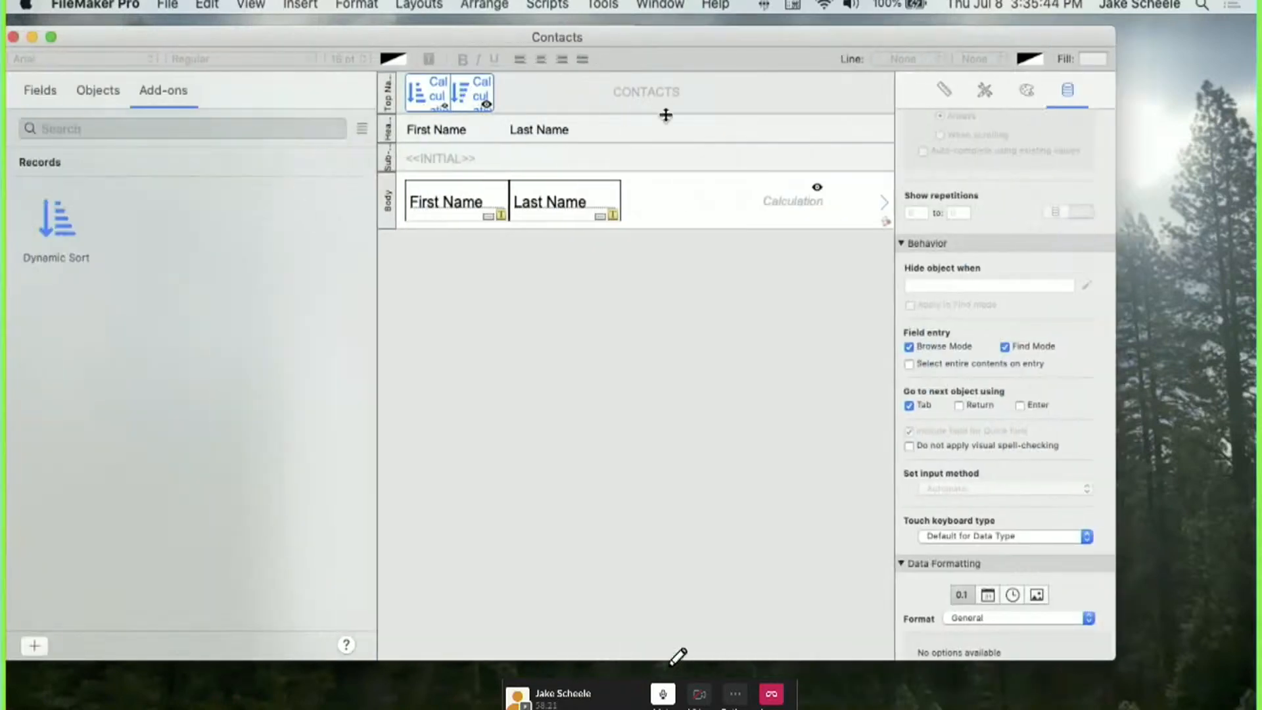
# Open and close the header's Button Bar Setup, then browse the unsorted Contacts list.
pyautogui.moveTo(1261, 25); pyautogui.dragTo(1022, 21)
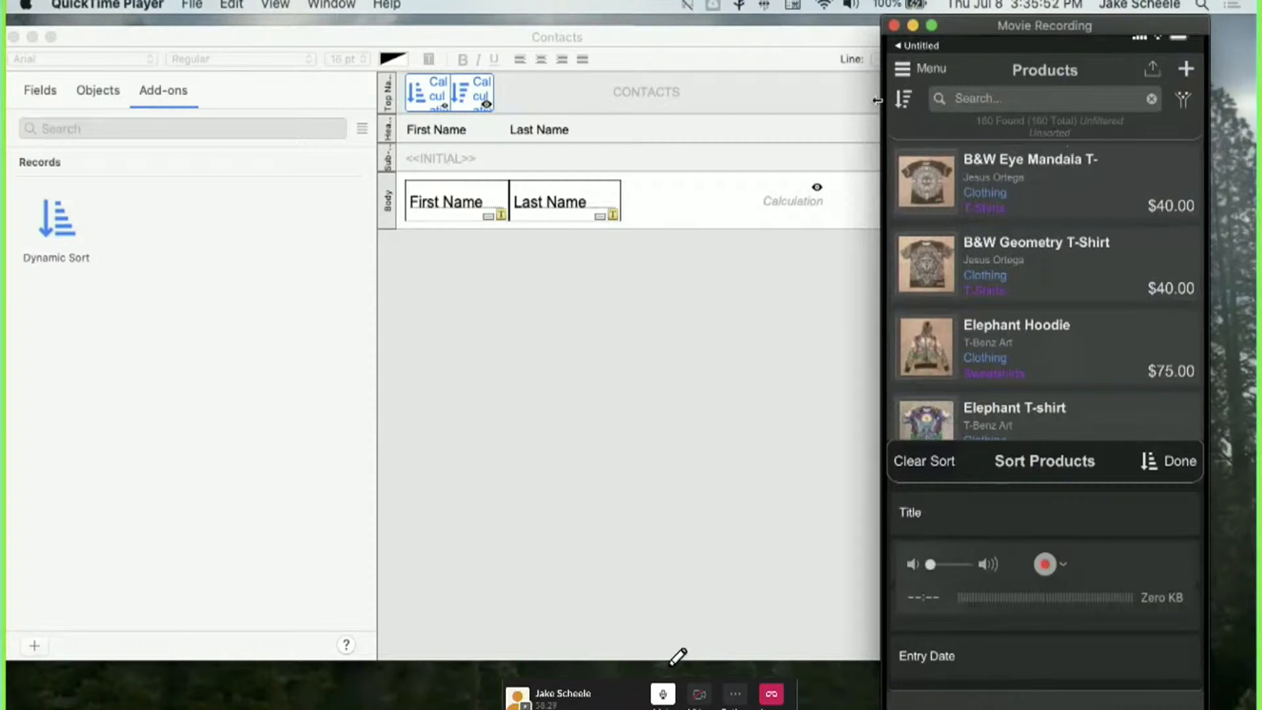
pyautogui.click(893, 25)
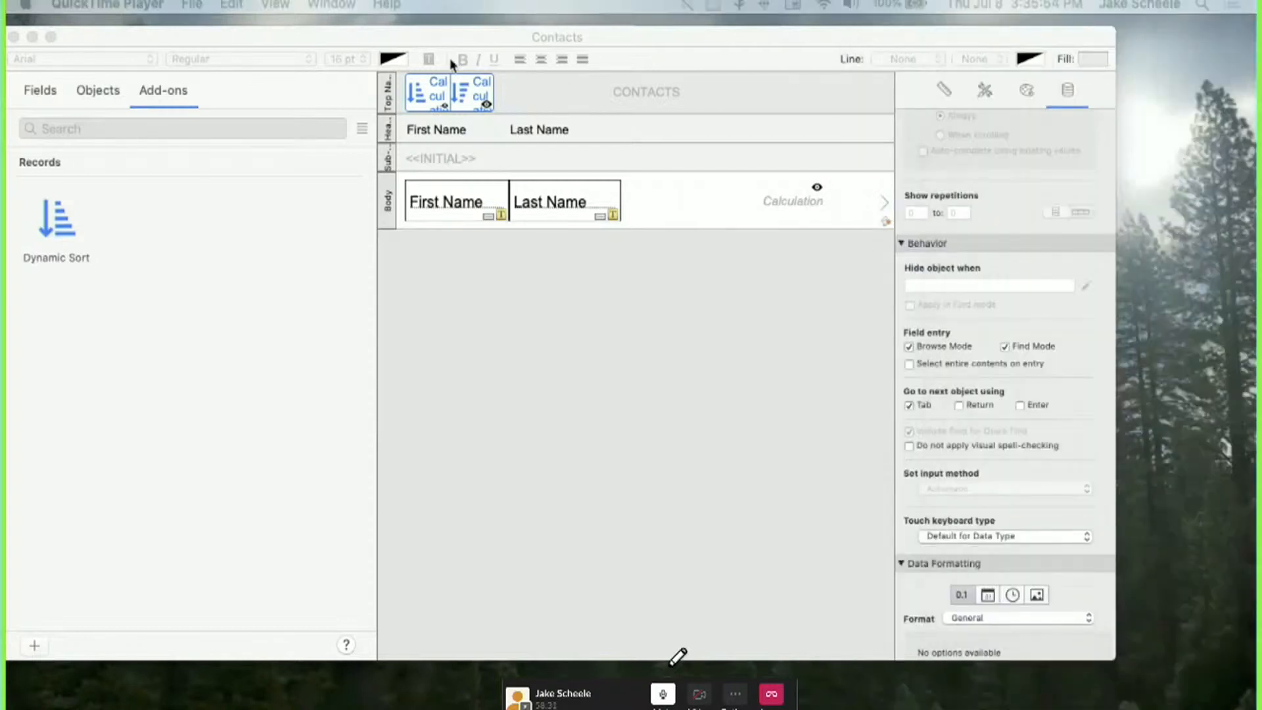
pyautogui.click(482, 96)
pyautogui.doubleClick(482, 97)
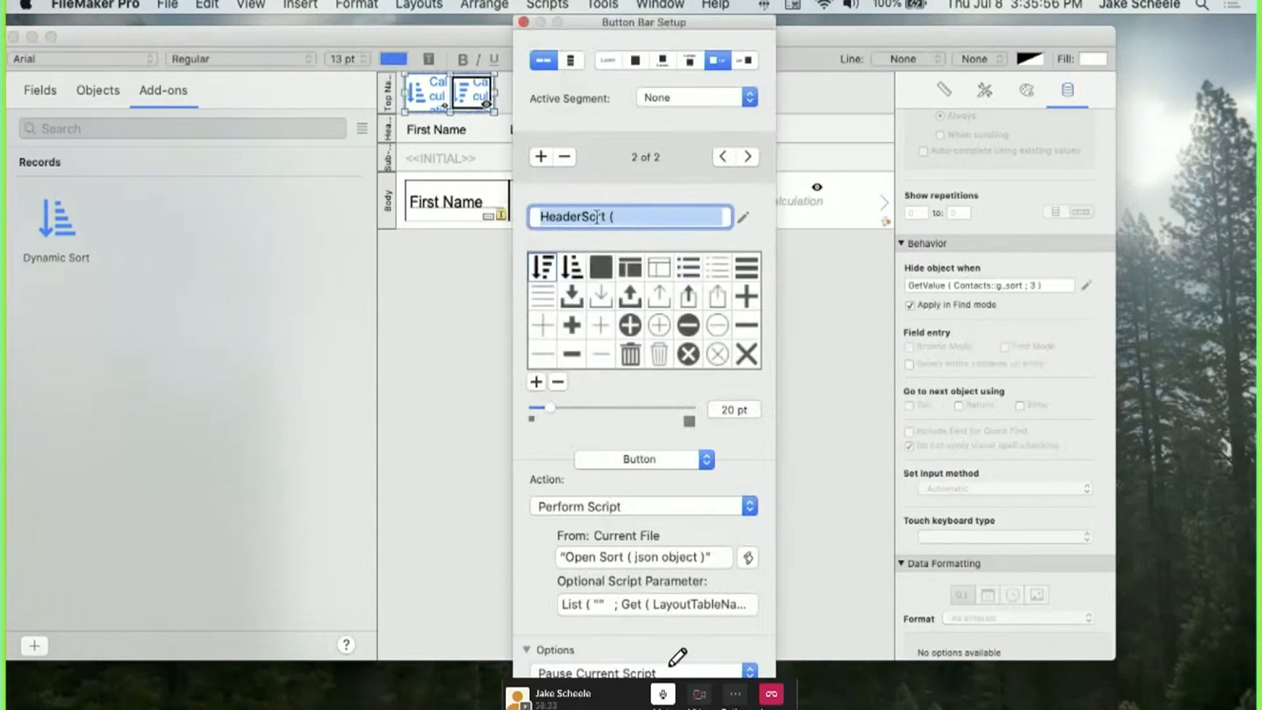
pyautogui.write('(')
pyautogui.click(497, 252)
pyautogui.press('super+b')
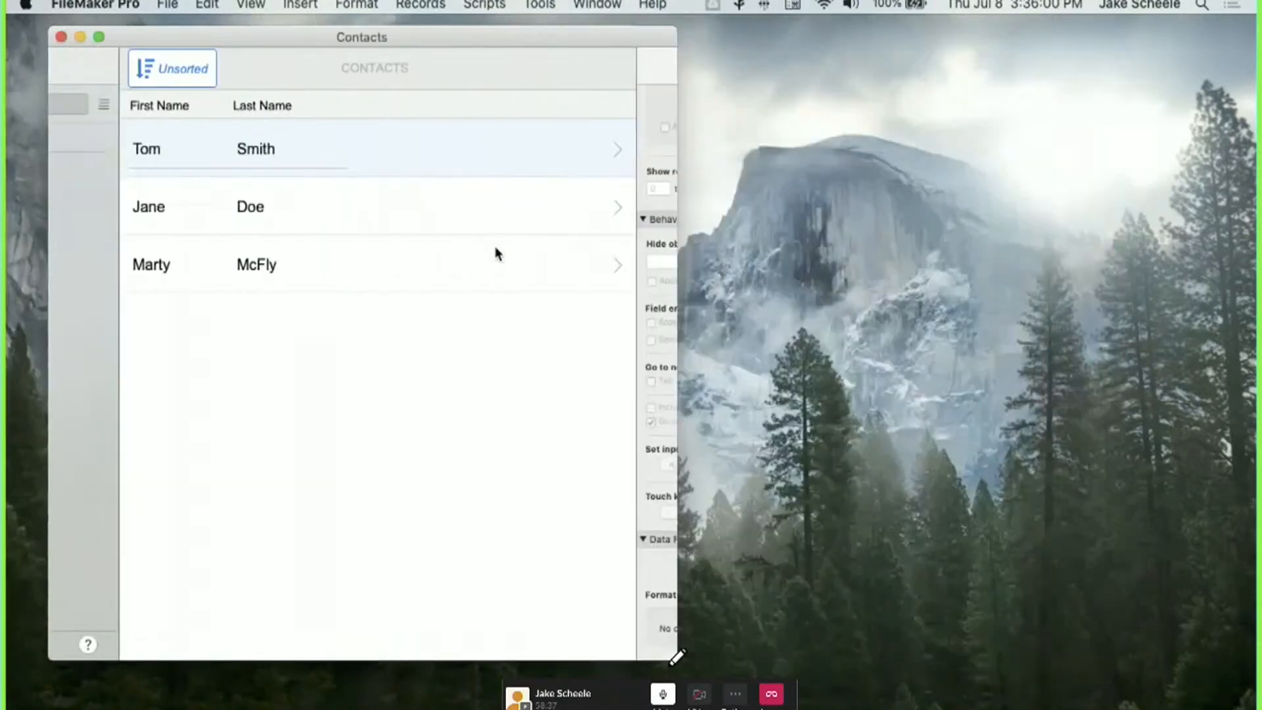
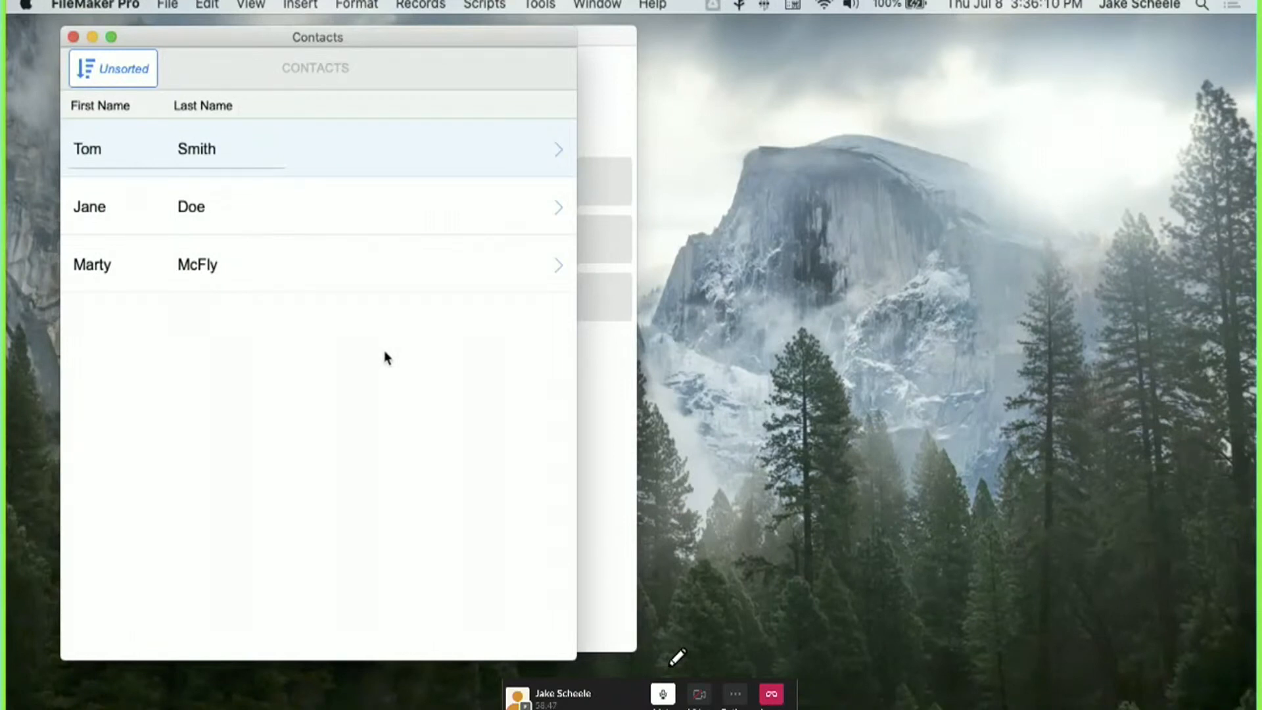
# Enter three phone numbers on the first contact's Phone/Fax tab.
pyautogui.click(559, 151)
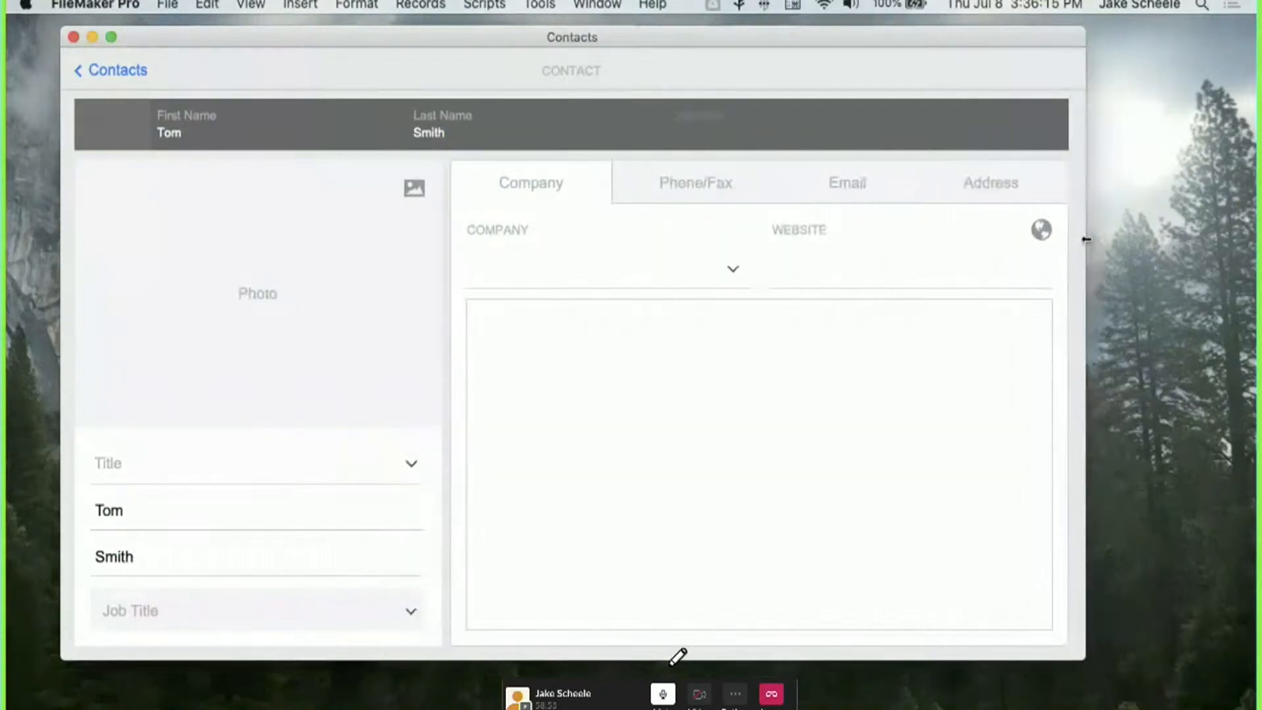
pyautogui.click(648, 188)
pyautogui.click(663, 276)
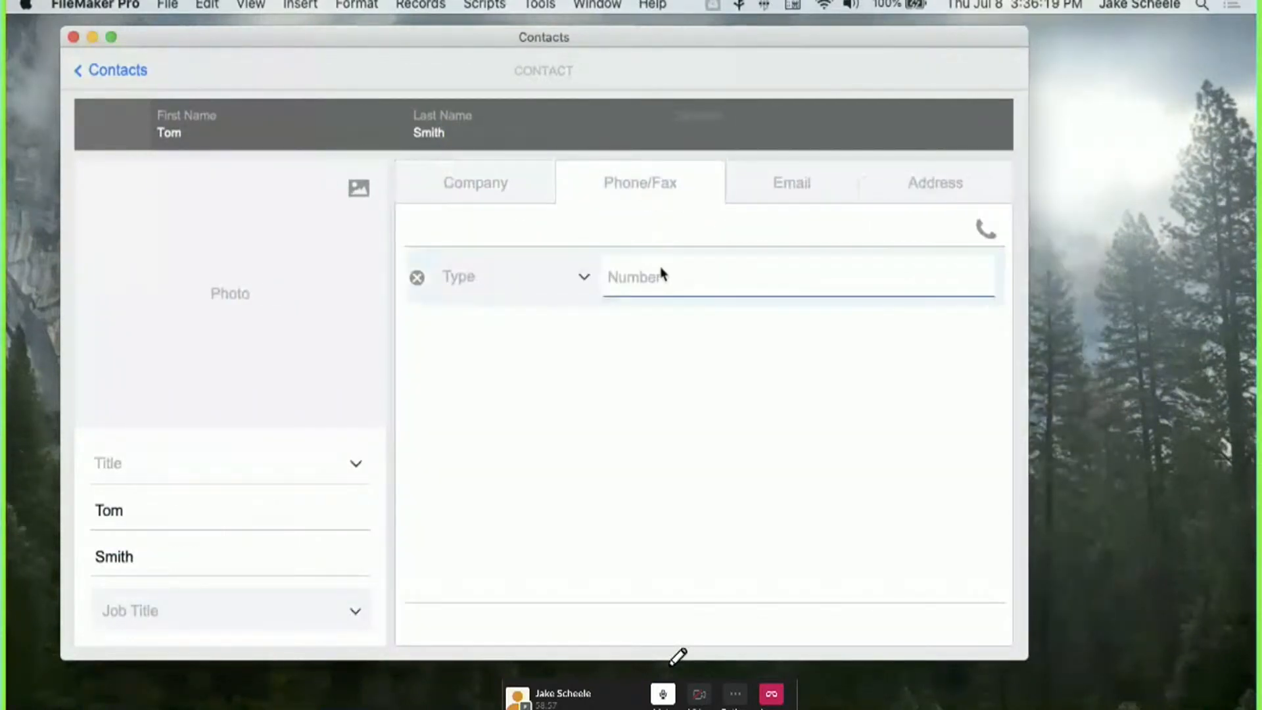
pyautogui.write('2025556666')
pyautogui.click(657, 336)
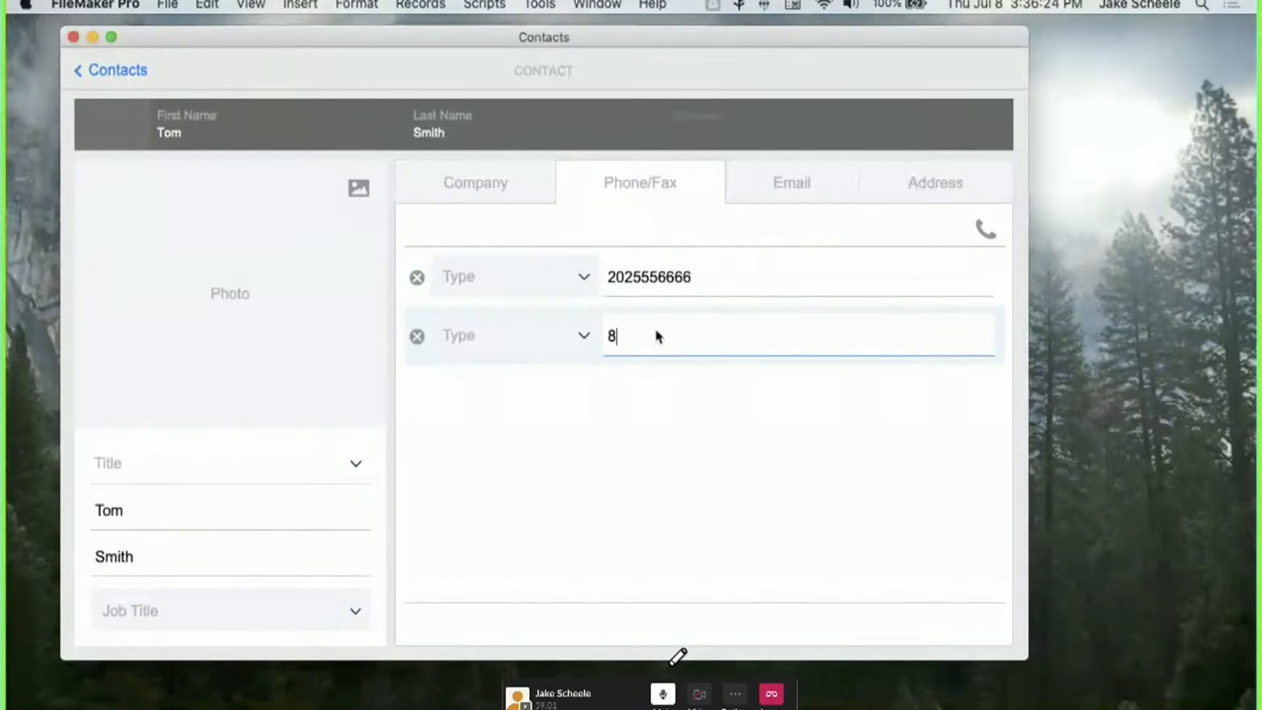
pyautogui.click(636, 393)
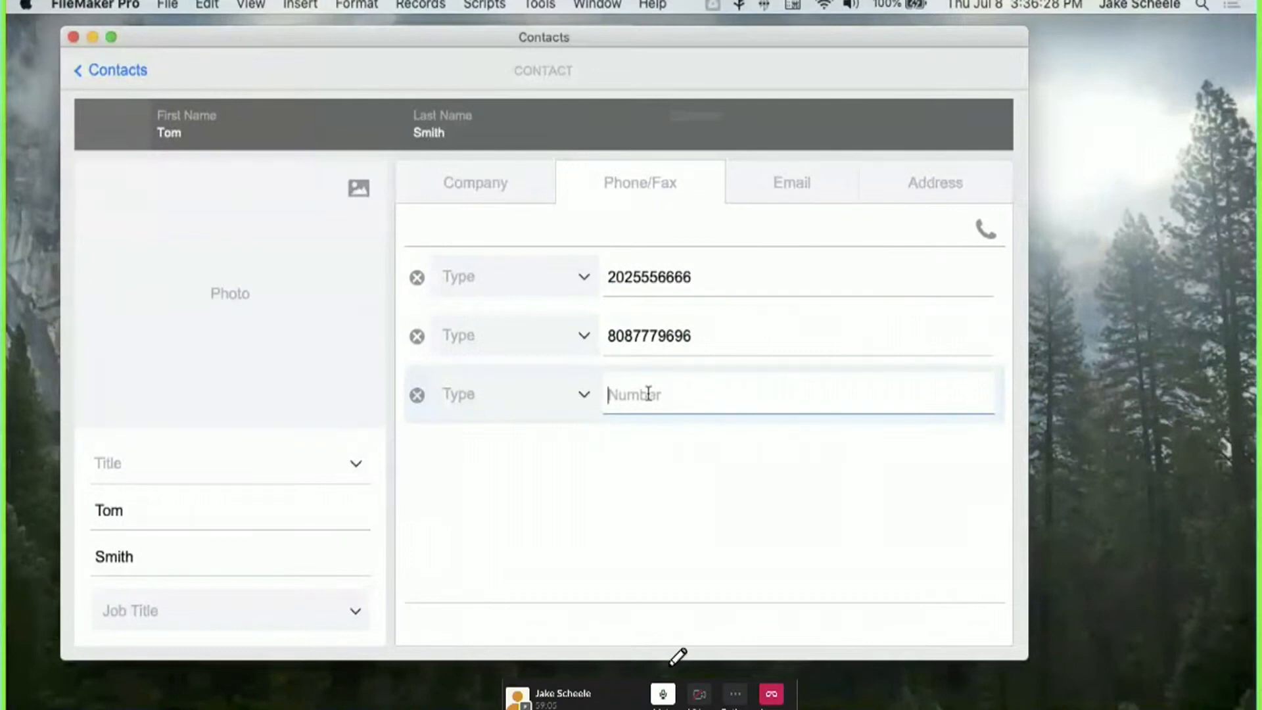
pyautogui.click(605, 493)
# Label the three numbers Home, Mobile and Work, then switch to Layout mode.
pyautogui.click(506, 279)
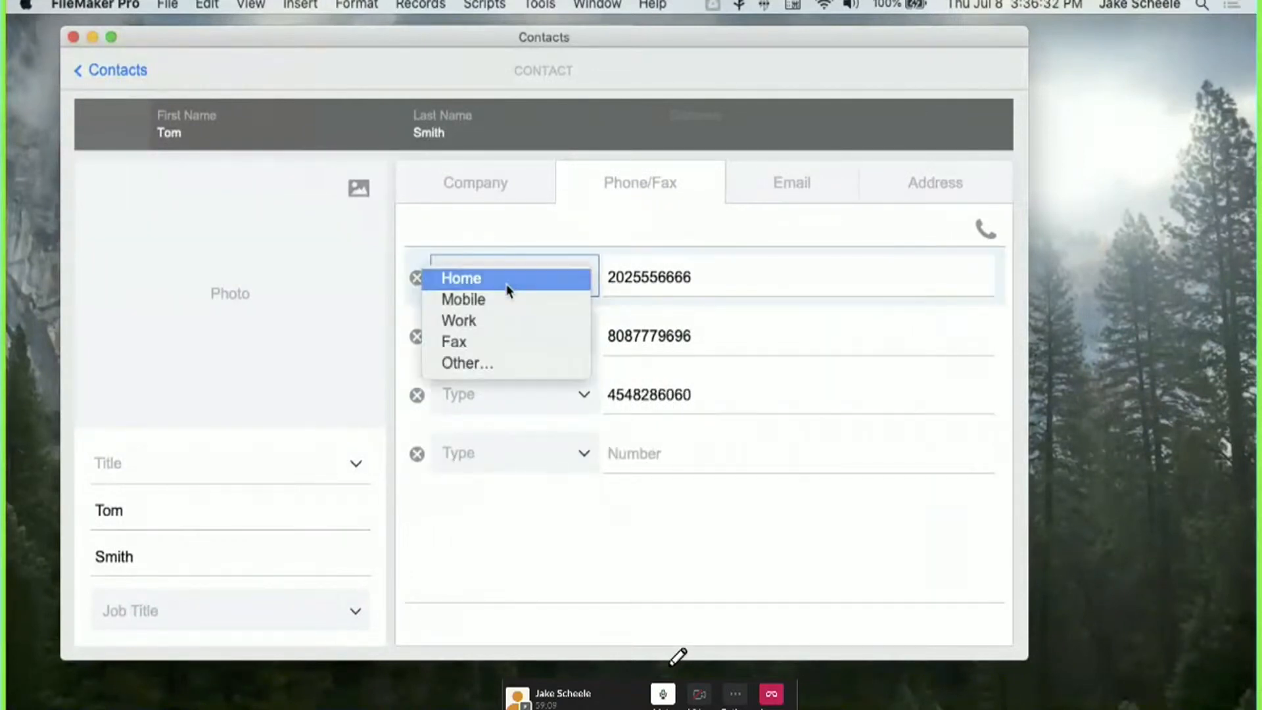
pyautogui.click(509, 277)
pyautogui.click(507, 332)
pyautogui.click(499, 358)
pyautogui.click(501, 394)
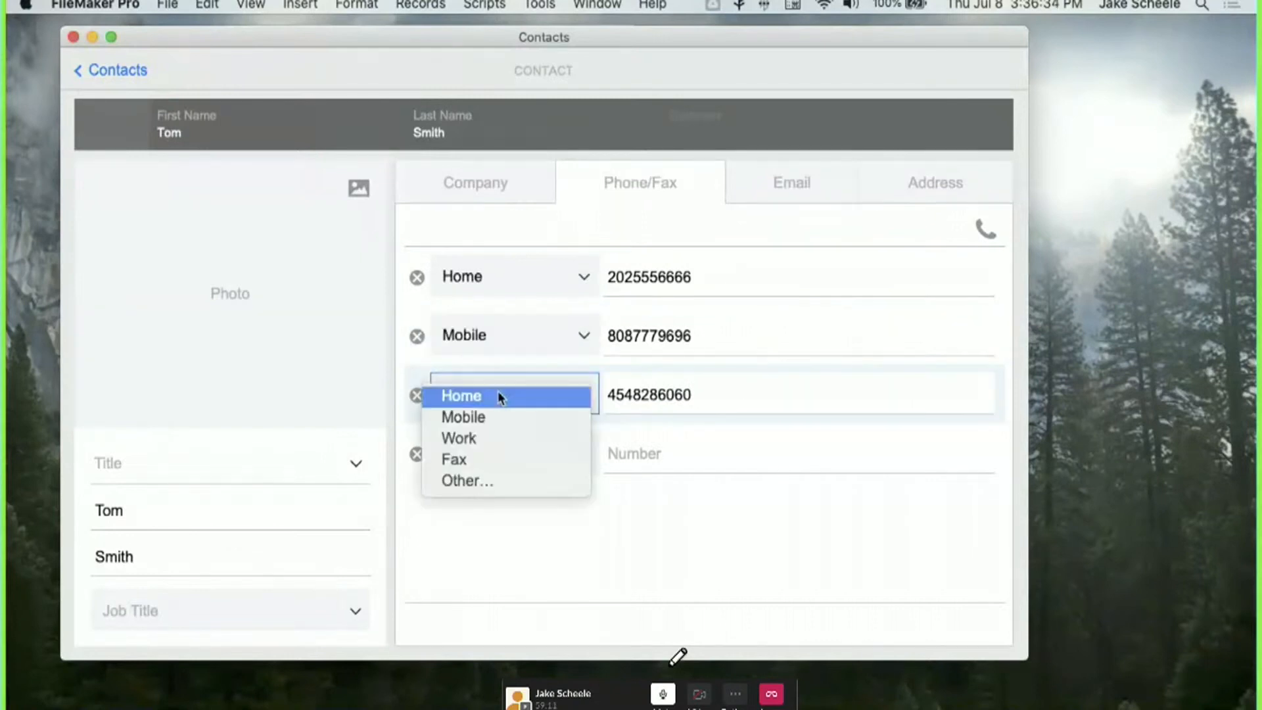
pyautogui.click(489, 436)
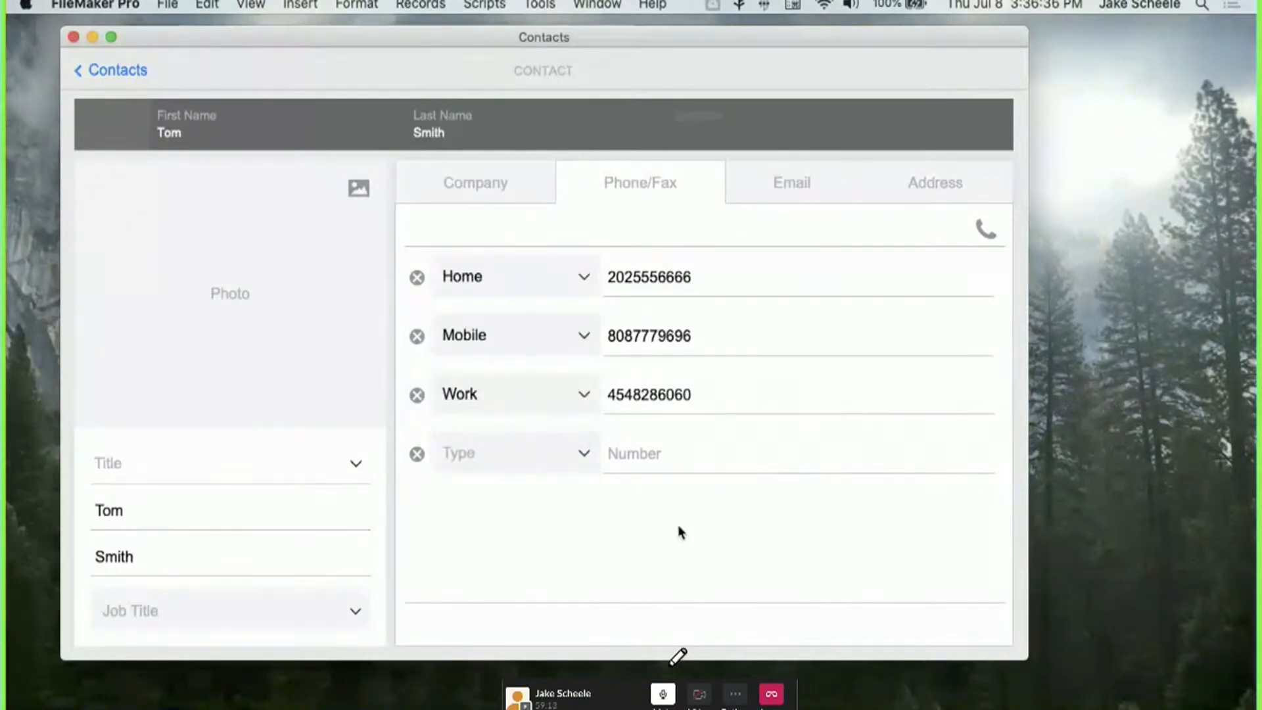
pyautogui.press('super+l')
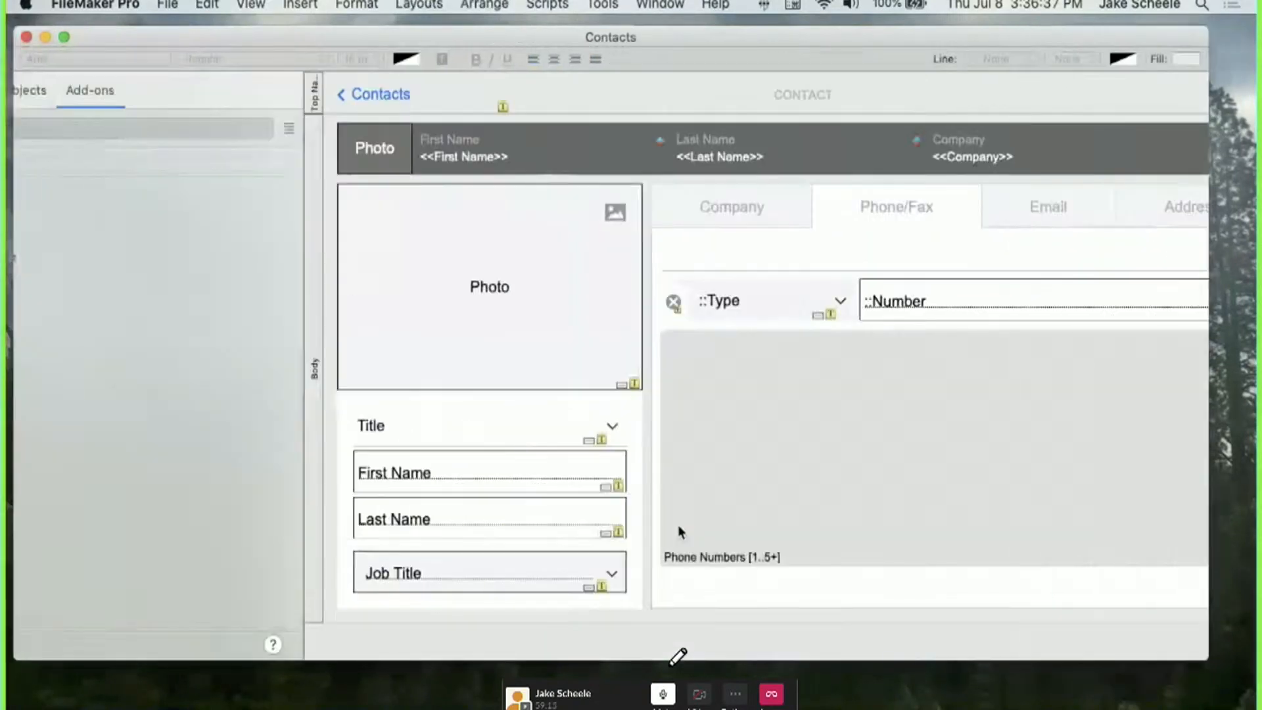
# Drag the Dynamic Sort add-on above the Phone Numbers portal and open Manage Database.
pyautogui.moveTo(57, 220); pyautogui.dragTo(760, 260)
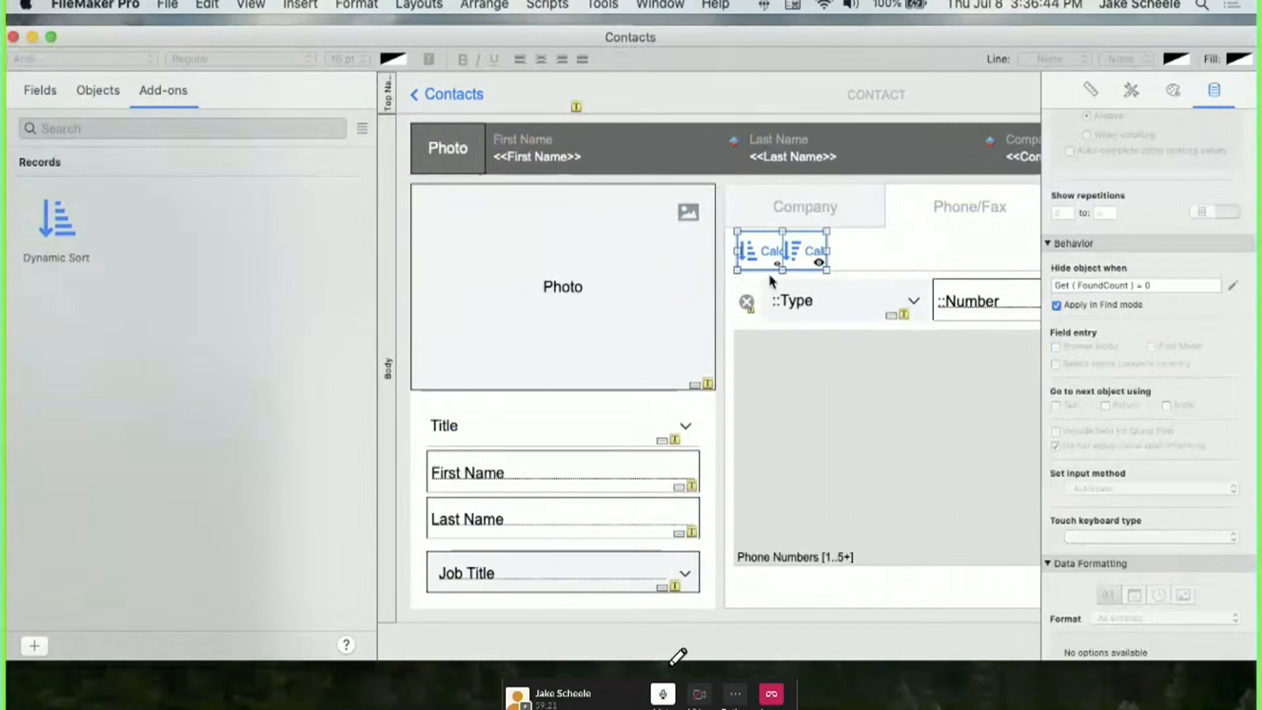
pyautogui.press('super+shift+d')
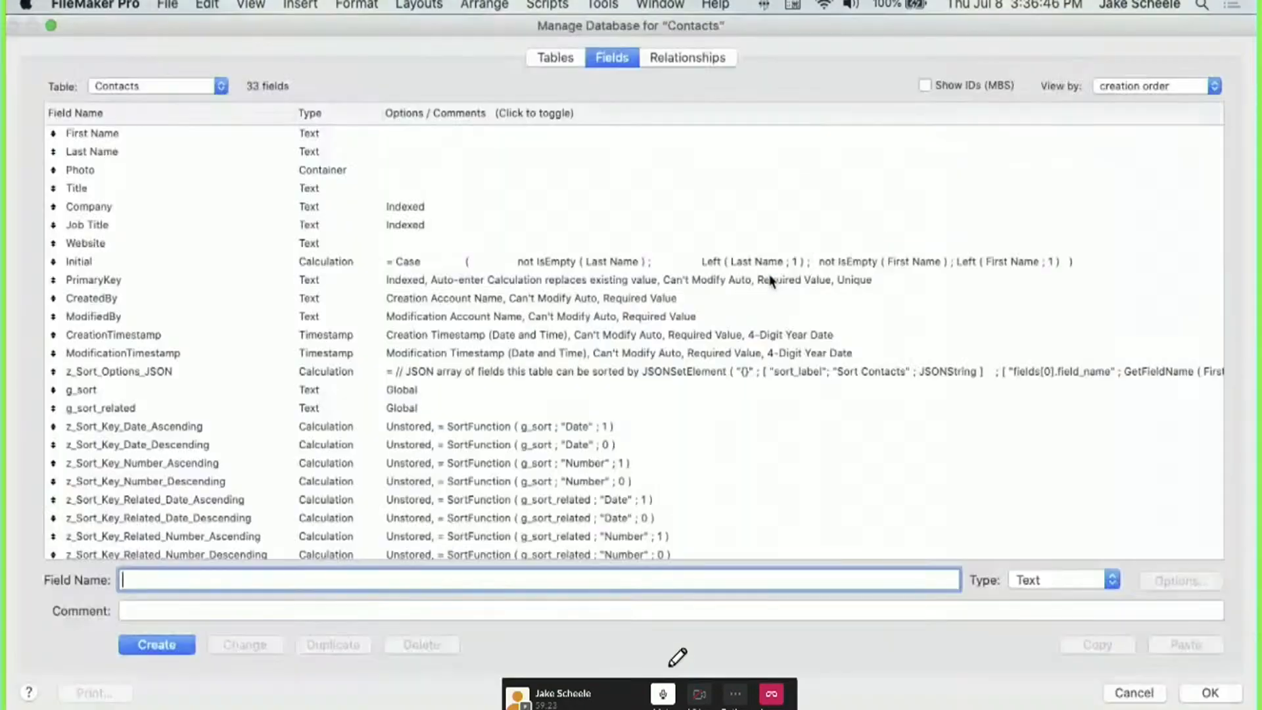
# Copy the Contacts sort fields, z_Sort_Options_JSON through the last sort key, into Phone Numbers.
pyautogui.scroll(-5, 302, 260)
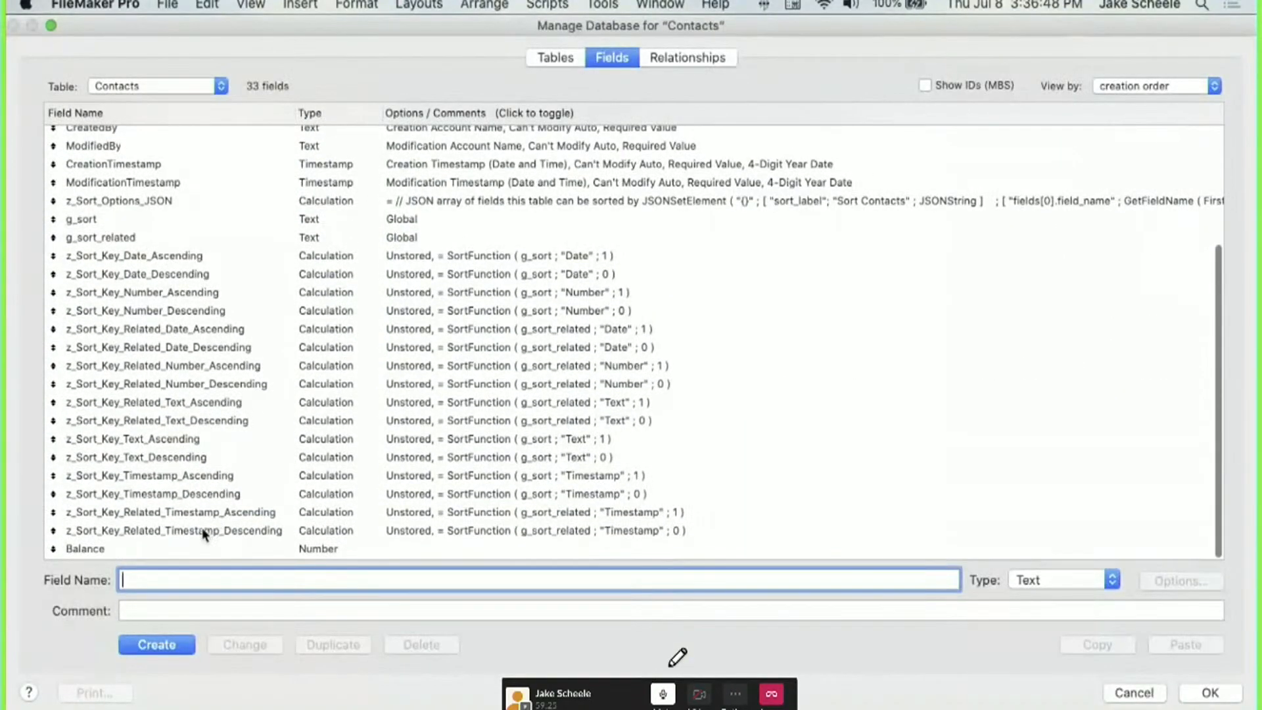
pyautogui.click(200, 526)
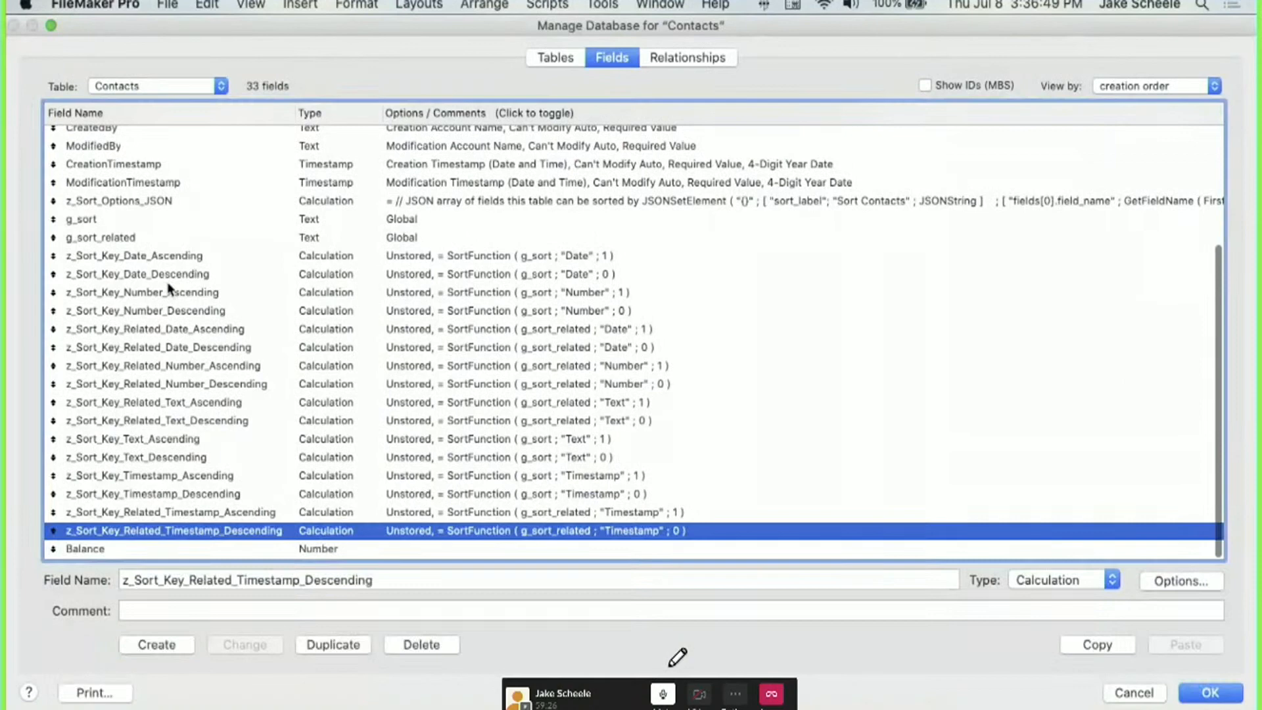
pyautogui.keyDown('shift'); pyautogui.click(136, 221); pyautogui.keyUp('shift')
pyautogui.keyDown('shift'); pyautogui.click(128, 206); pyautogui.keyUp('shift')
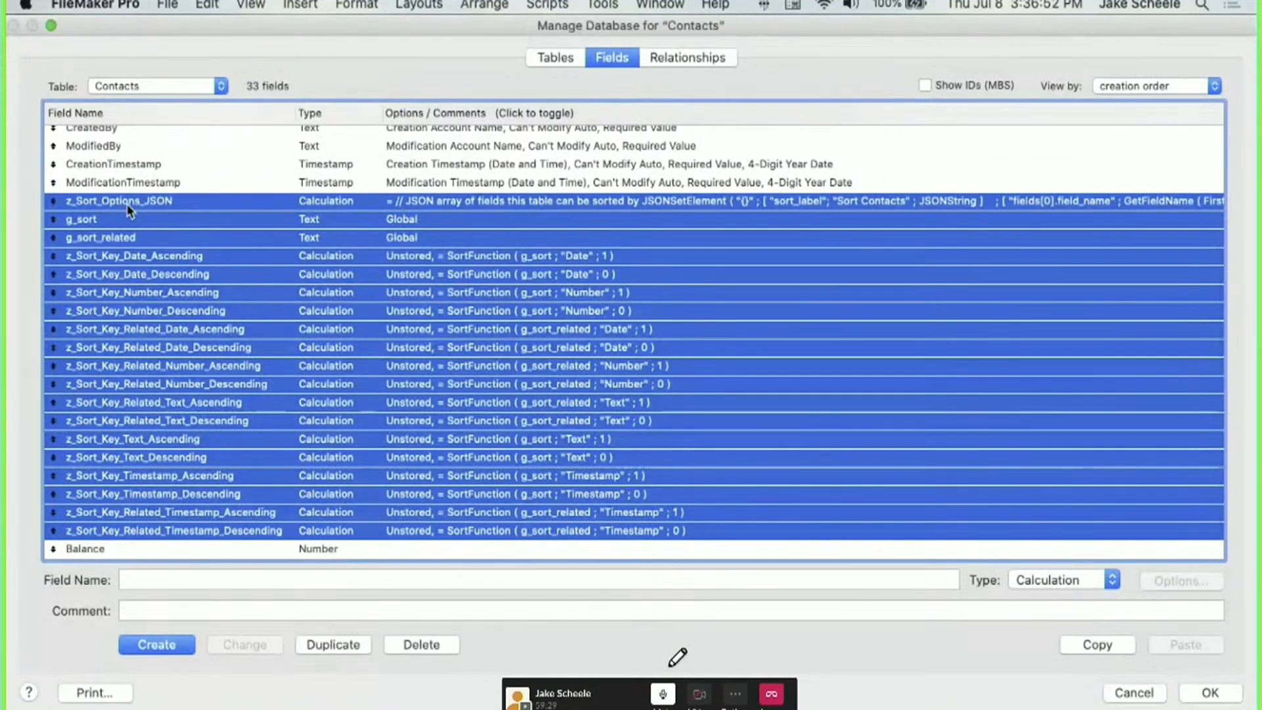
pyautogui.press('super+c')
pyautogui.click(129, 88)
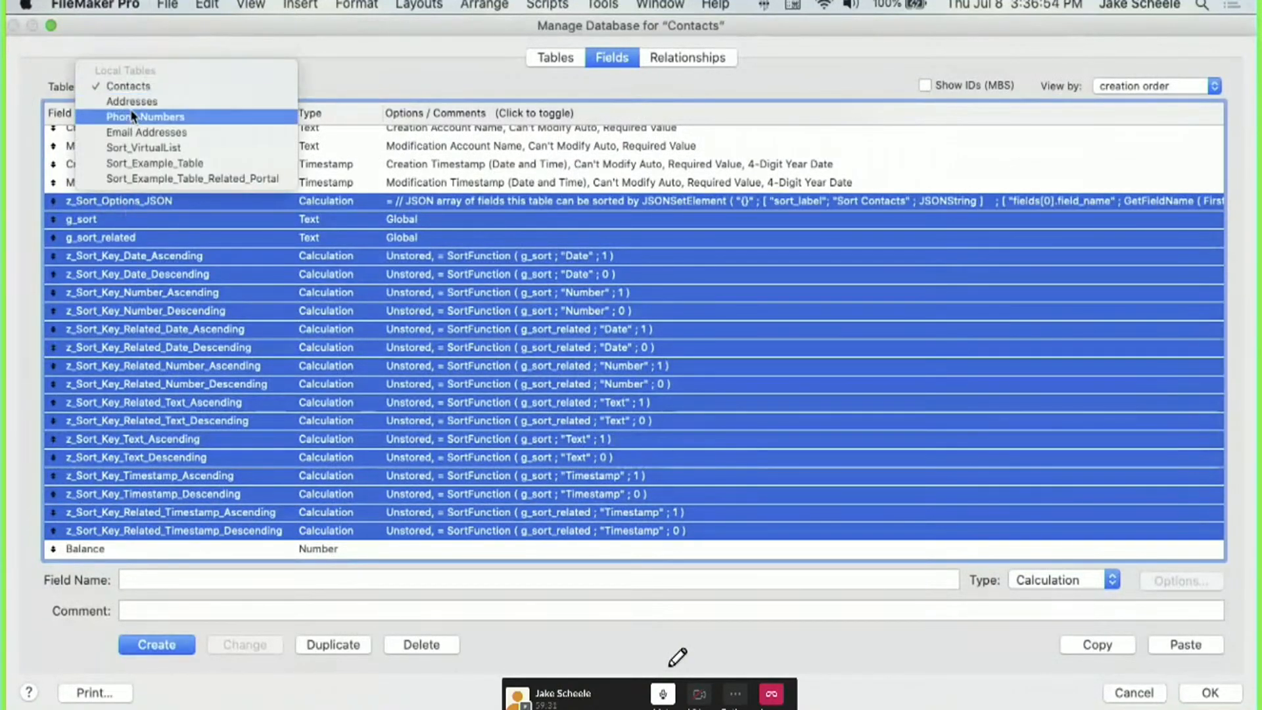
pyautogui.click(131, 116)
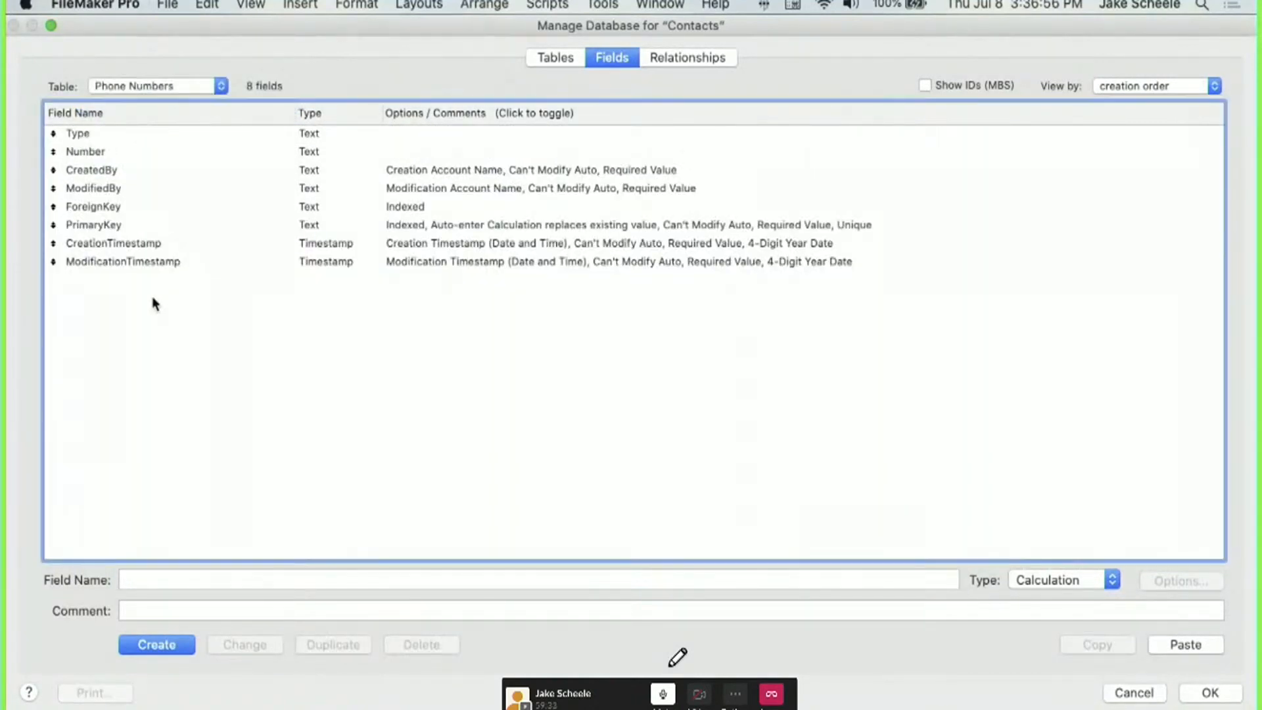
pyautogui.press('super+v')
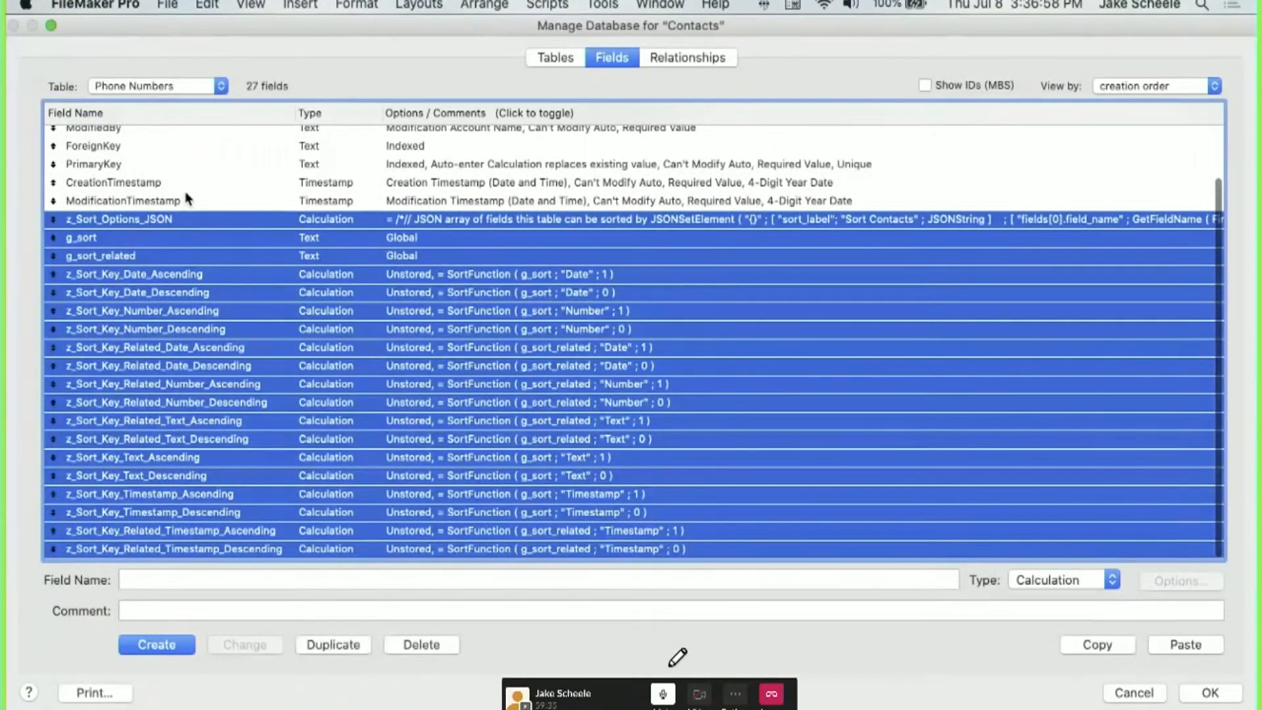
# Review the pasted g_sort and sort-key definitions, then open z_Sort_Options_JSON's calculation.
pyautogui.click(288, 187)
pyautogui.click(272, 237)
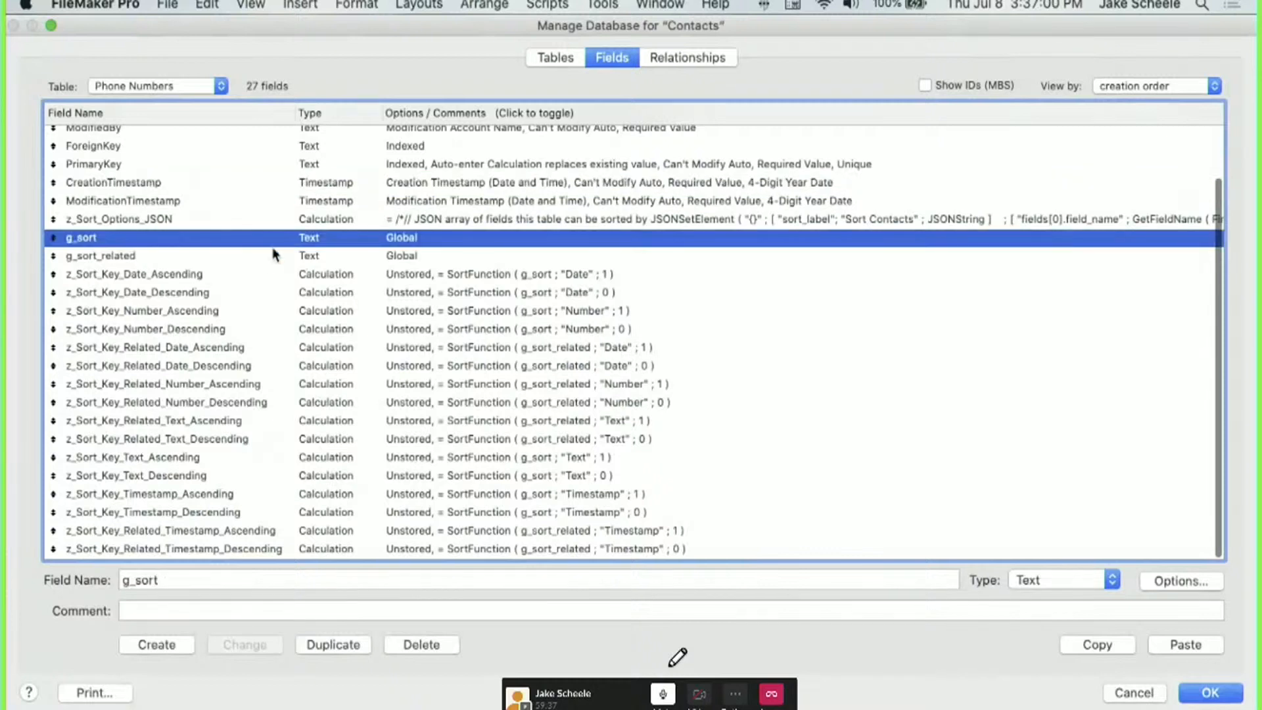
pyautogui.click(274, 256)
pyautogui.click(272, 238)
pyautogui.click(276, 256)
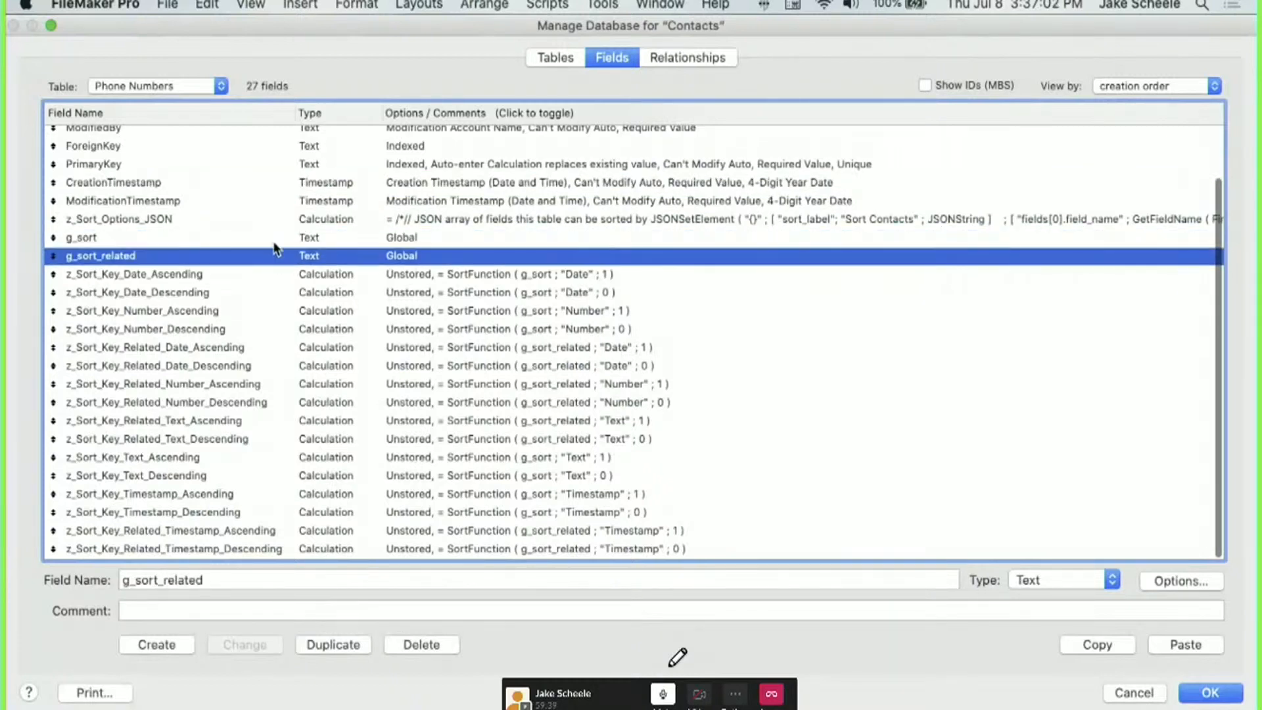
pyautogui.click(280, 239)
pyautogui.click(317, 253)
pyautogui.click(319, 245)
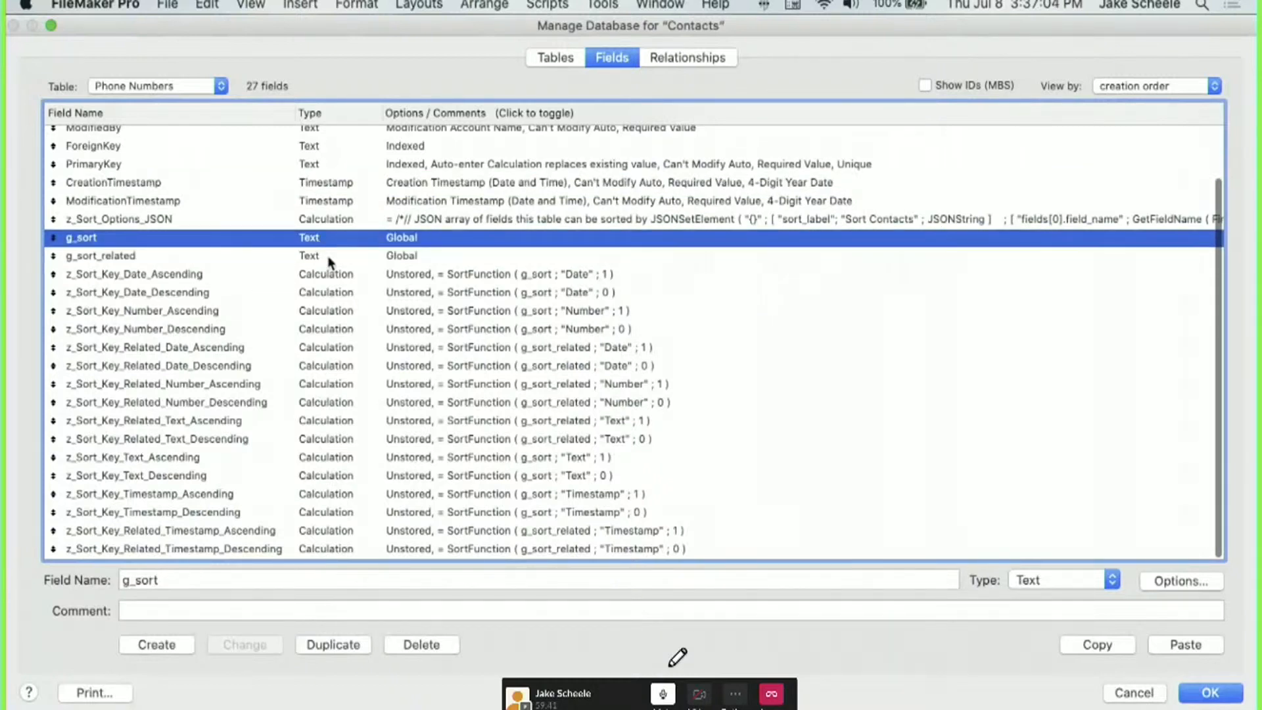
pyautogui.click(340, 276)
pyautogui.keyDown('shift'); pyautogui.click(325, 540); pyautogui.keyUp('shift')
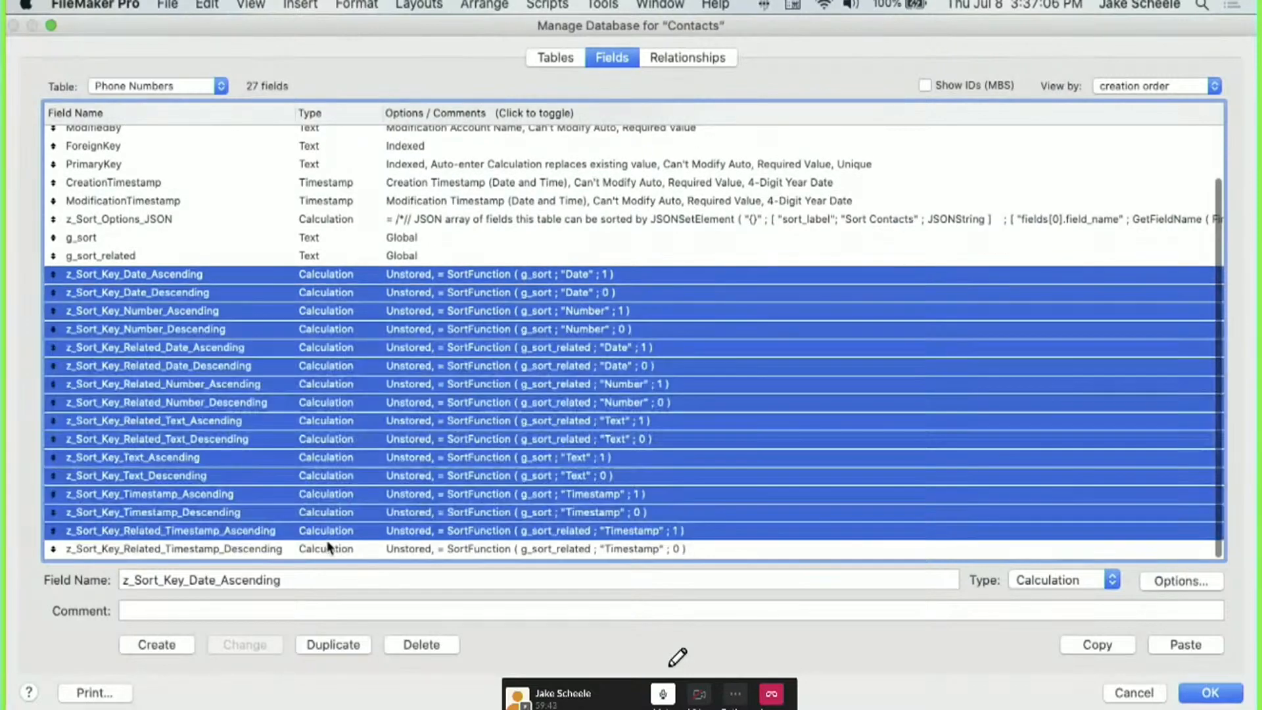
pyautogui.click(360, 223)
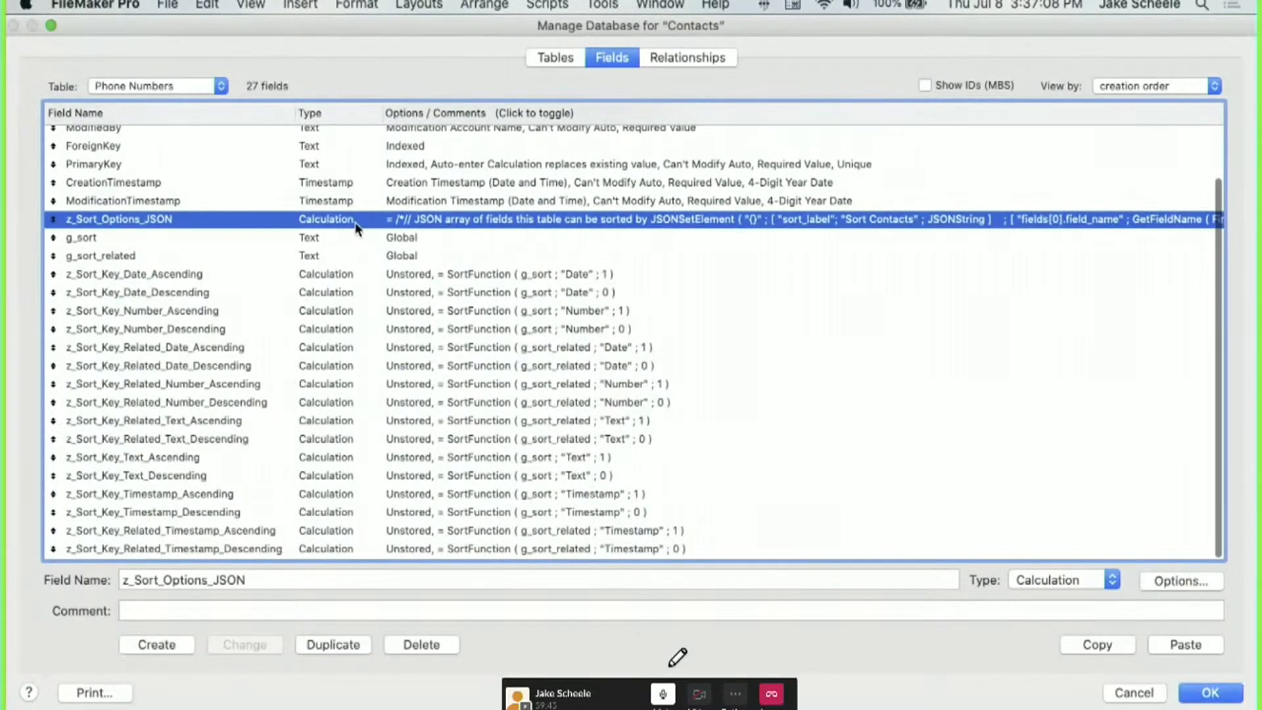
pyautogui.doubleClick(355, 222)
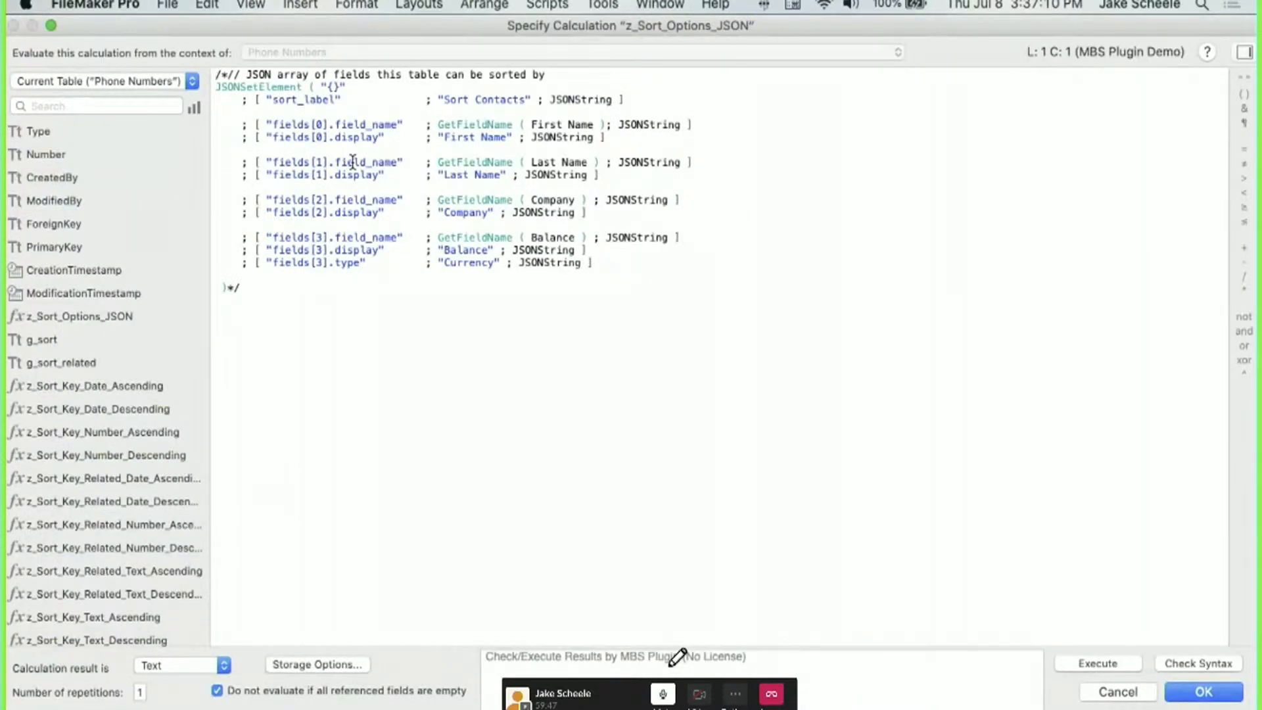
# Uncomment the sort options and change the label from 'Sort Contacts' to 'Sort Phone Number'.
pyautogui.press('Right')
pyautogui.press('Right')
pyautogui.press('BackSpace')
pyautogui.press('BackSpace')
pyautogui.click(255, 286)
pyautogui.press('BackSpace')
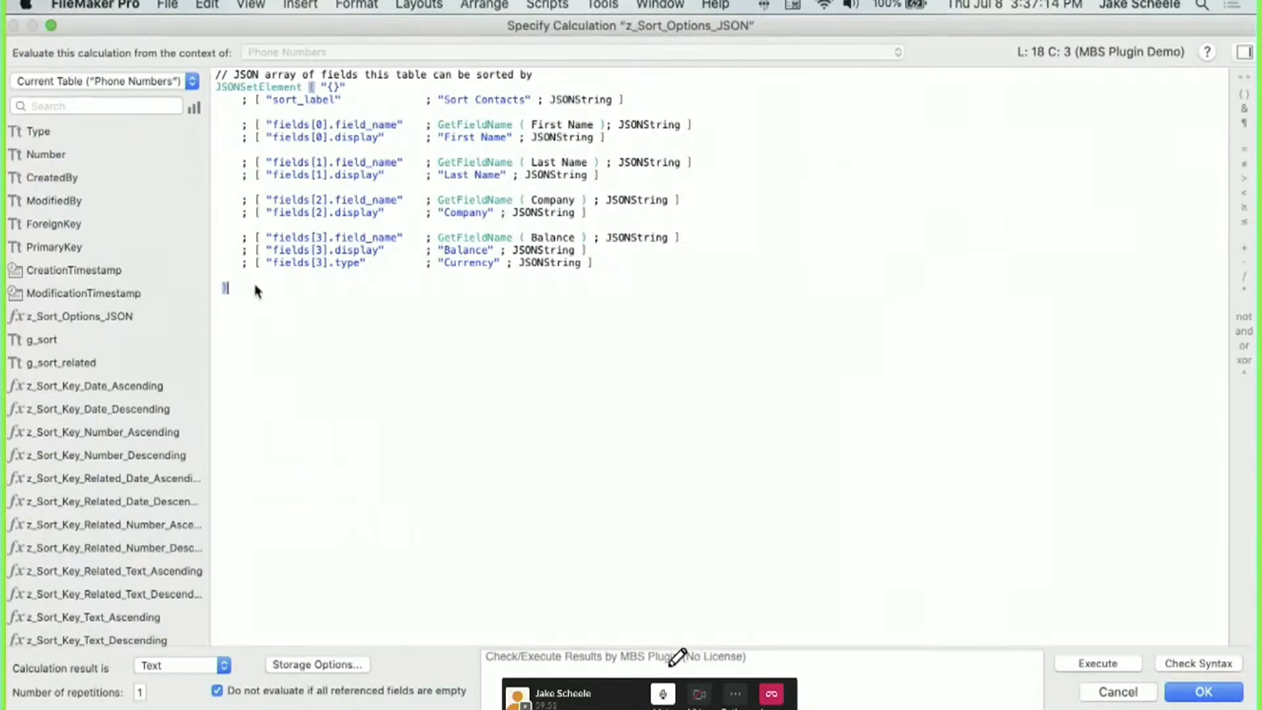
pyautogui.doubleClick(496, 98)
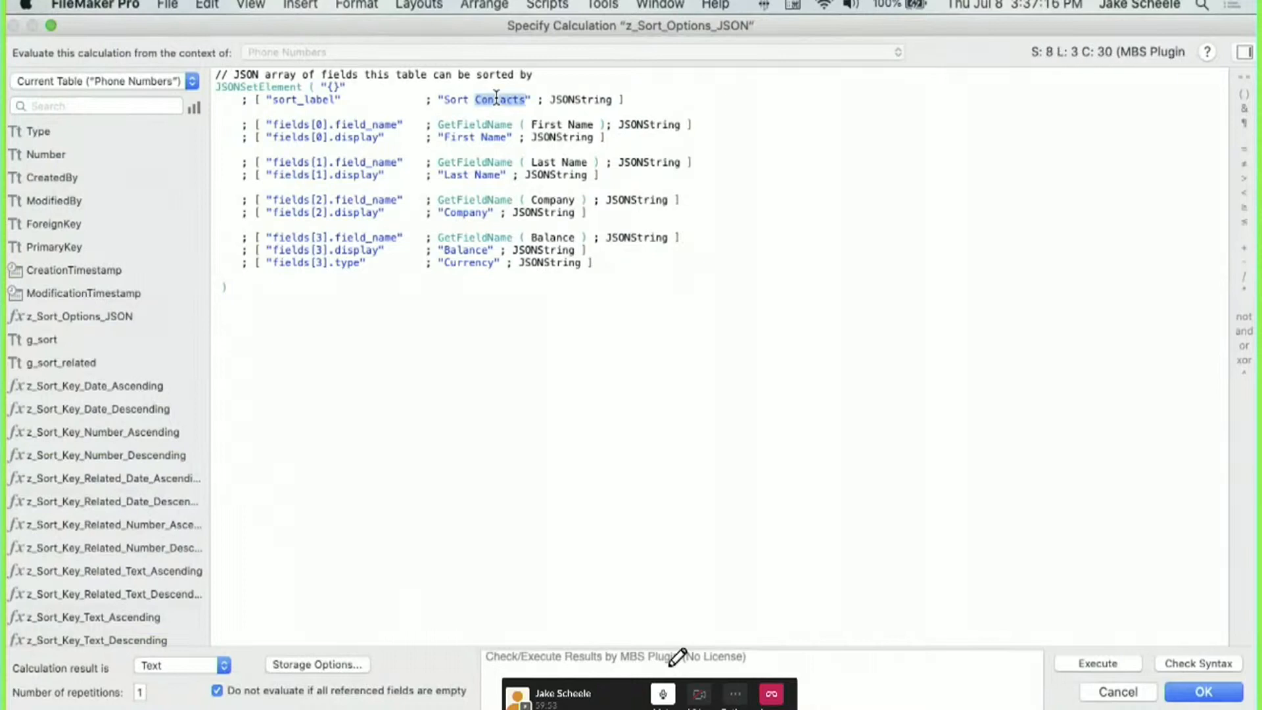
pyautogui.write('Phone Number')
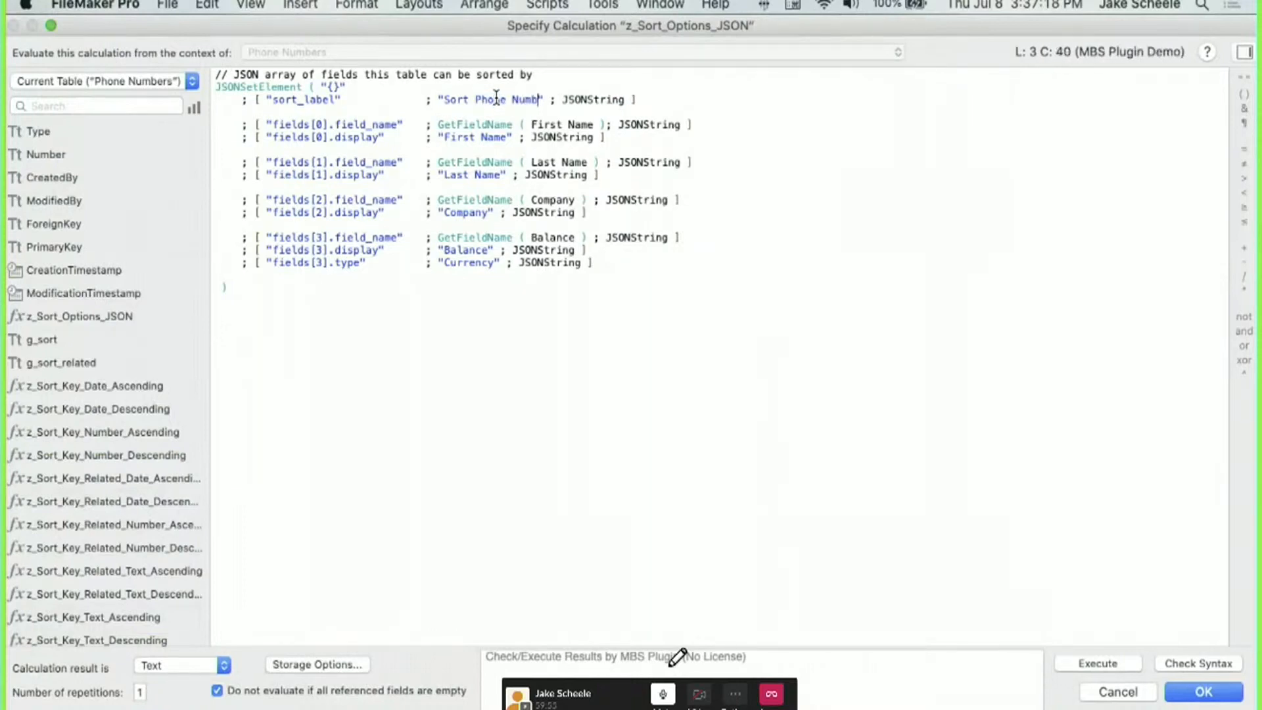
# Replace the First Name and Last Name field references with Number and Type.
pyautogui.doubleClick(581, 124)
pyautogui.keyDown('shift'); pyautogui.click(536, 125); pyautogui.keyUp('shift')
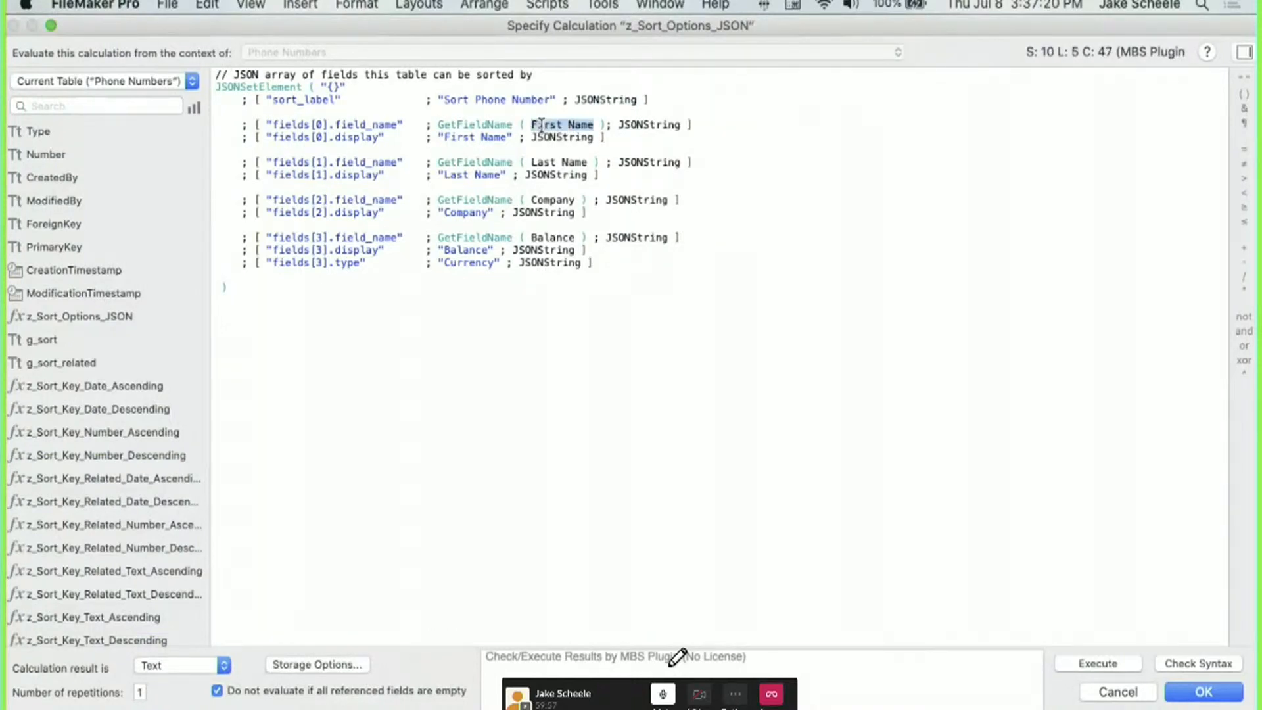
pyautogui.scroll(-5, 61, 365)
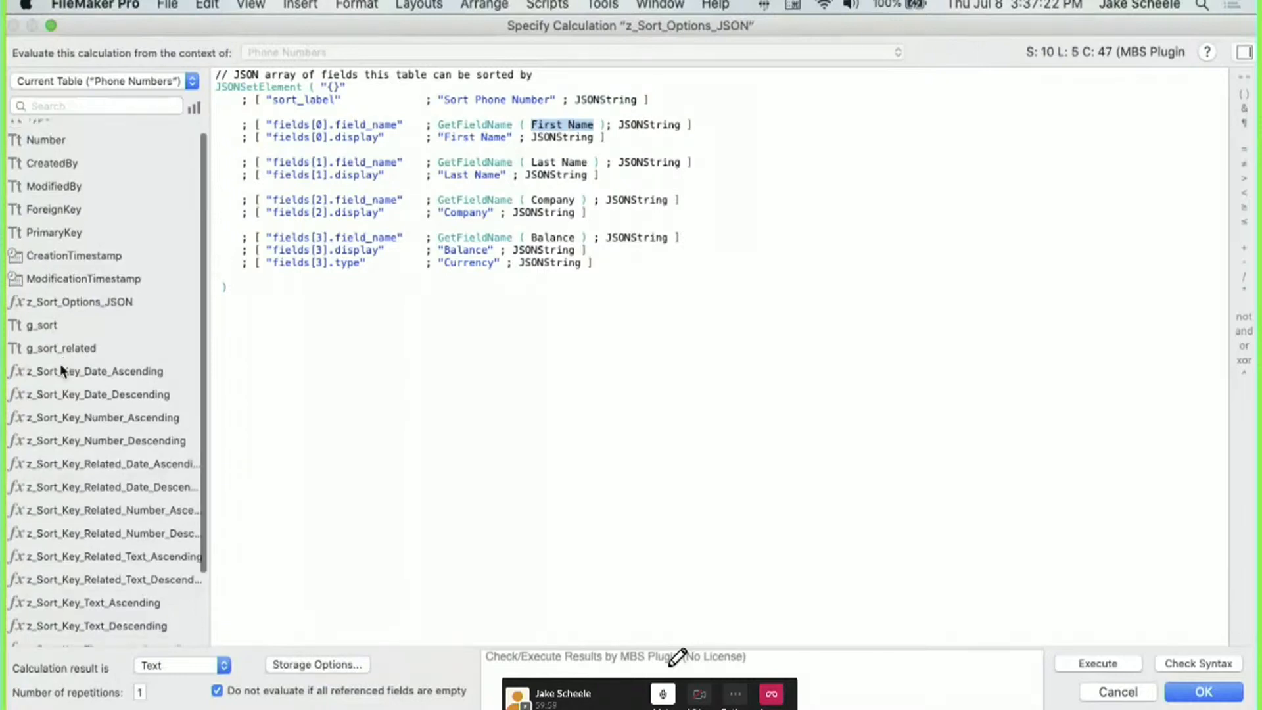
pyautogui.scroll(5, 60, 364)
pyautogui.doubleClick(46, 155)
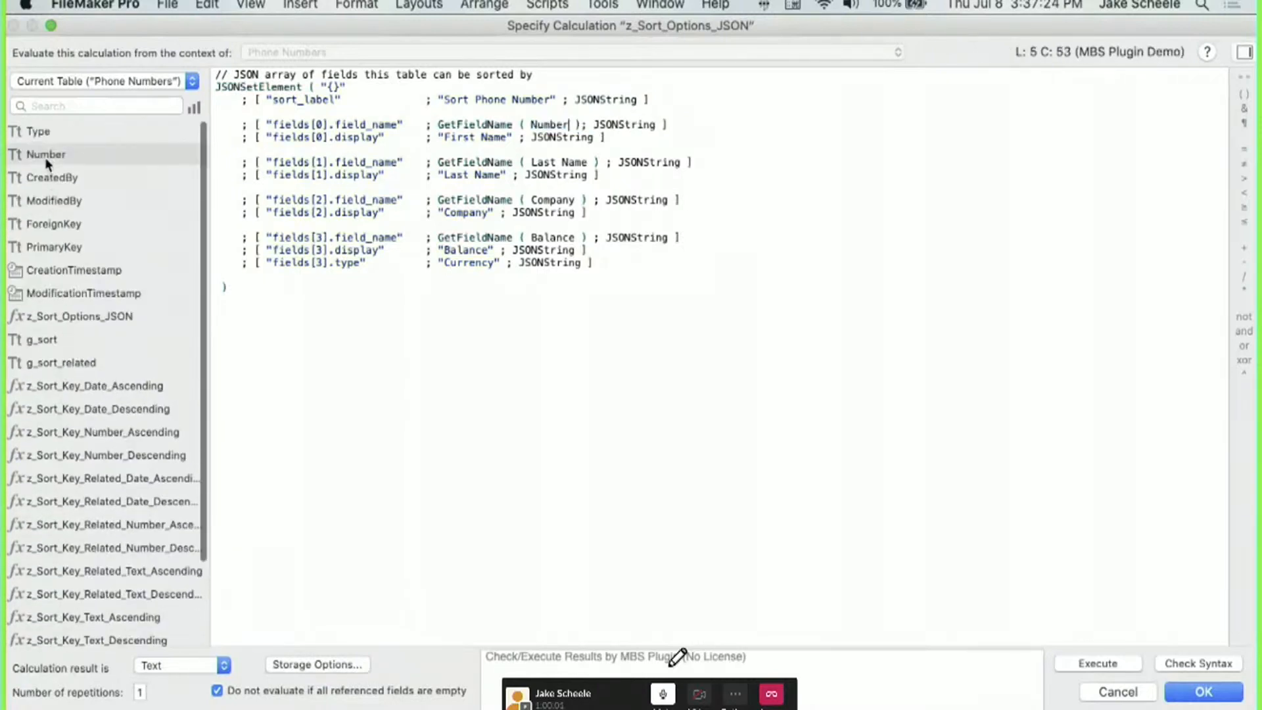
pyautogui.doubleClick(573, 161)
pyautogui.keyDown('shift'); pyautogui.click(543, 161); pyautogui.keyUp('shift')
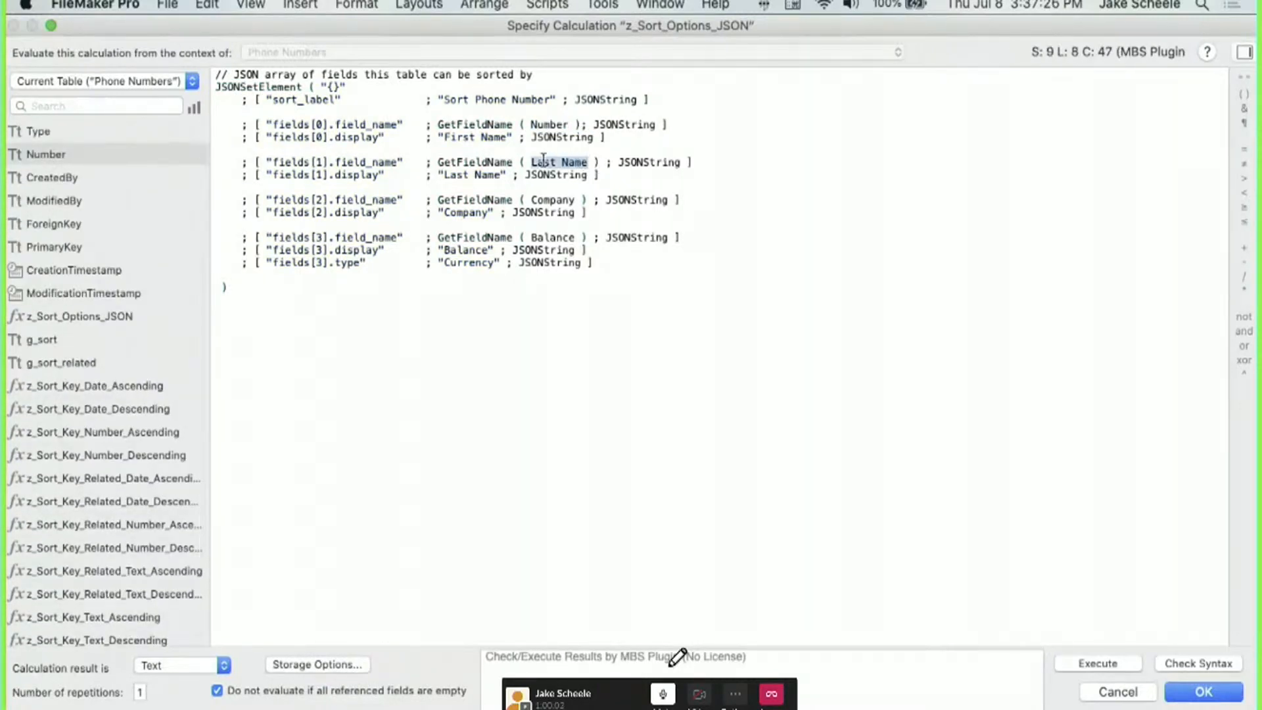
pyautogui.doubleClick(38, 131)
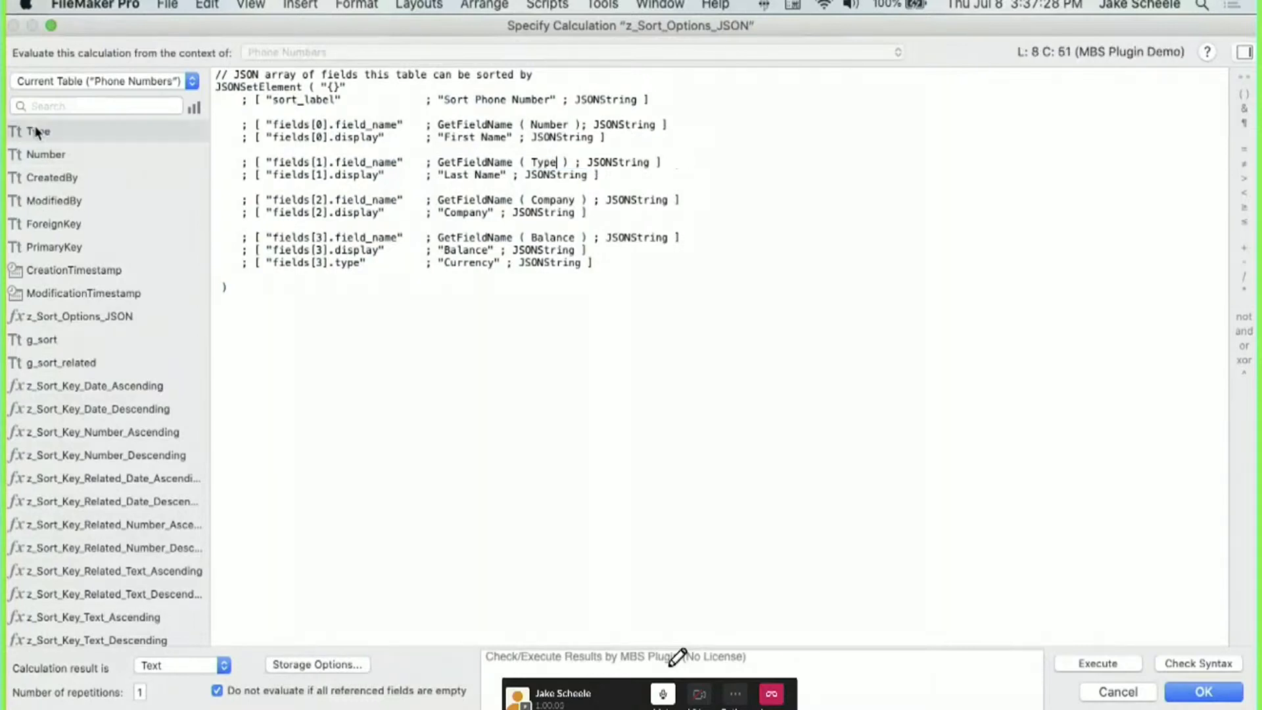
# Delete the Company, Balance and Currency sort entries.
pyautogui.doubleClick(478, 137)
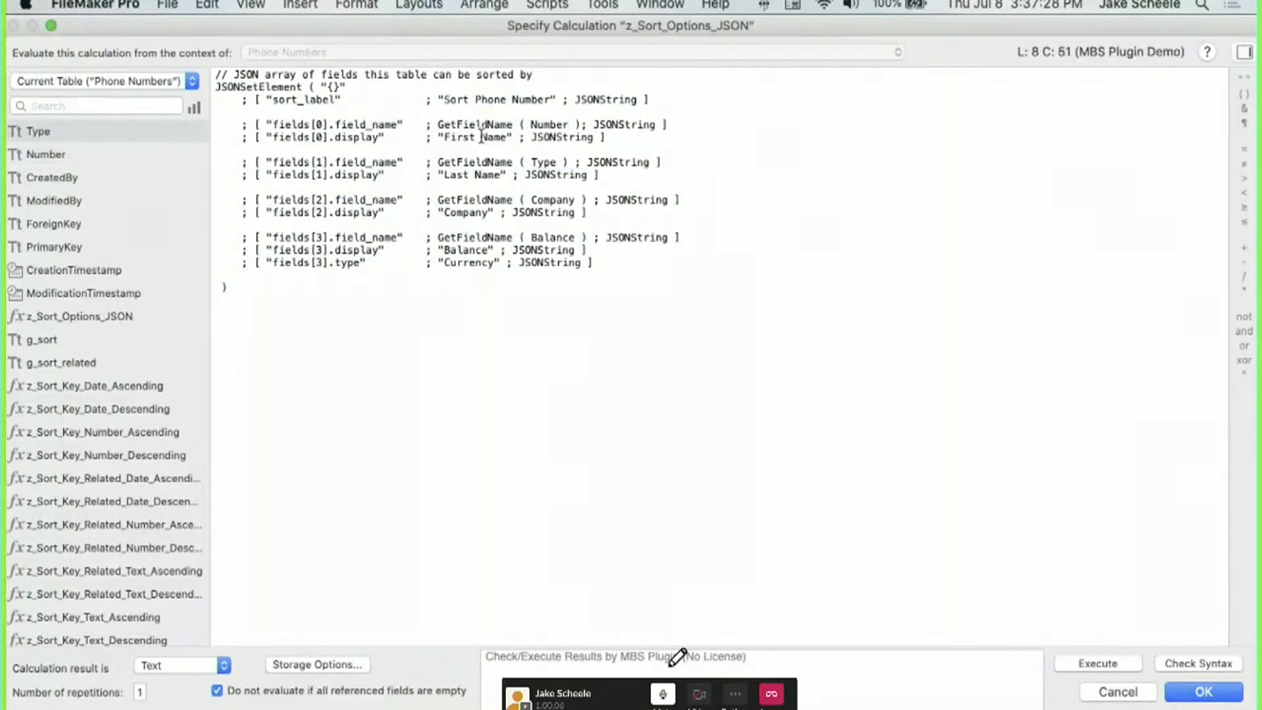
pyautogui.click(520, 199)
pyautogui.moveTo(605, 262); pyautogui.dragTo(617, 175)
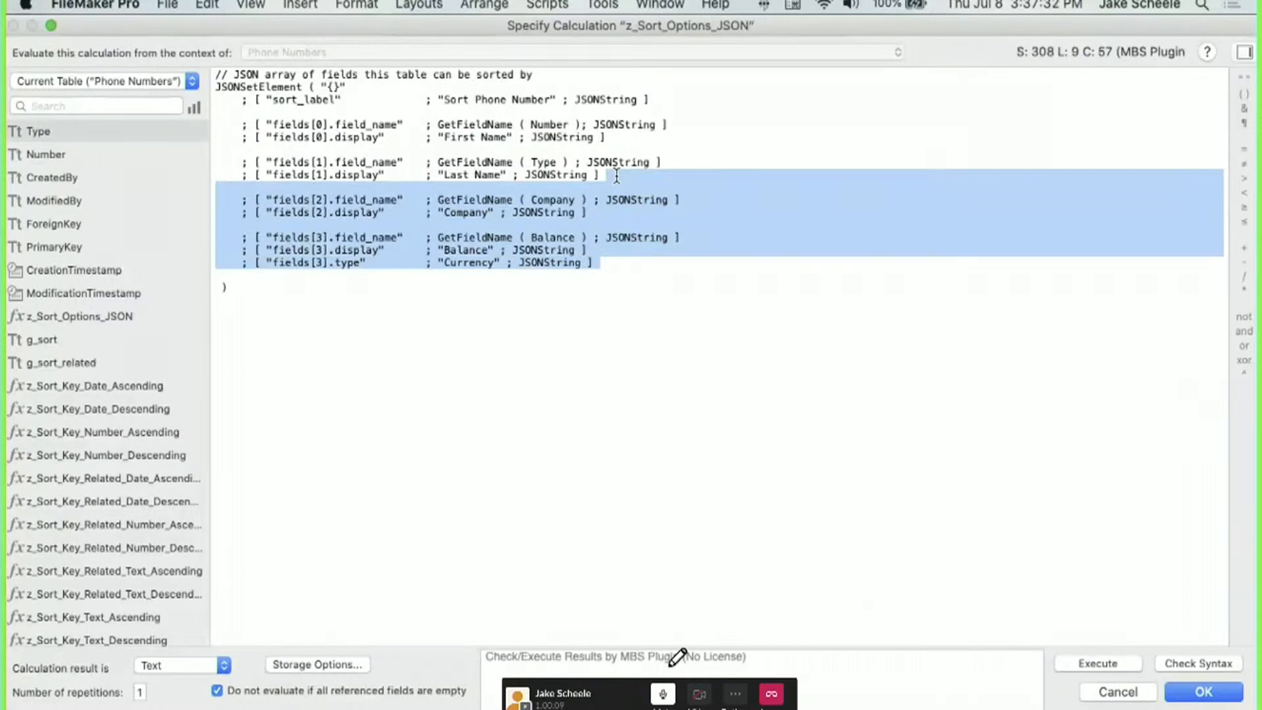
pyautogui.press('BackSpace')
# Rename the display labels to 'Phone Number' and 'Type' and save the calculation.
pyautogui.click(505, 137)
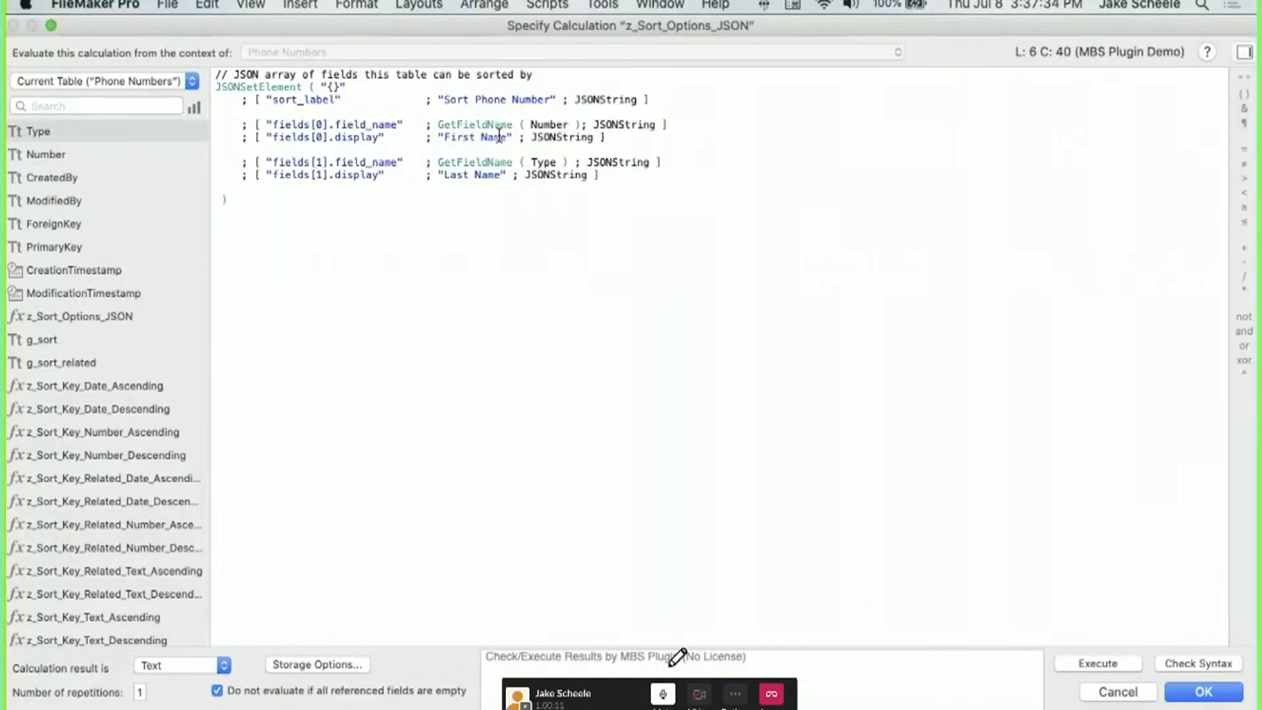
pyautogui.moveTo(504, 136); pyautogui.dragTo(444, 137)
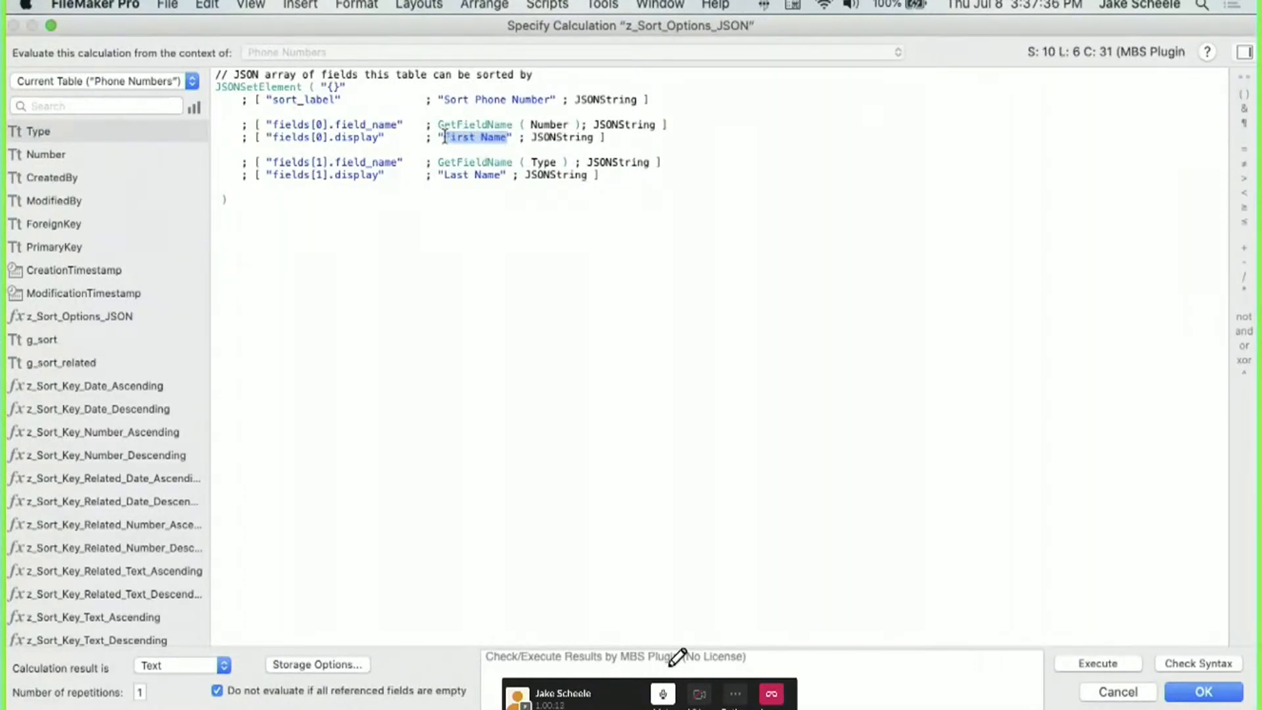
pyautogui.write('Phone Number')
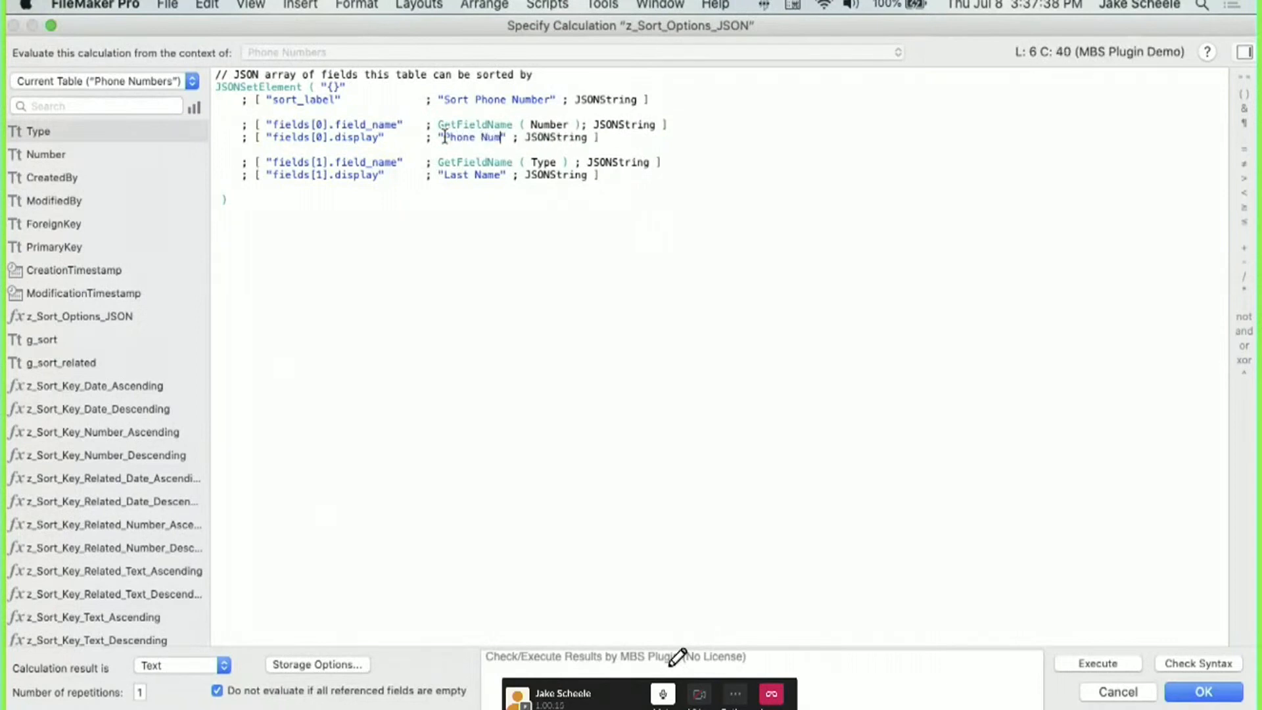
pyautogui.click(504, 174)
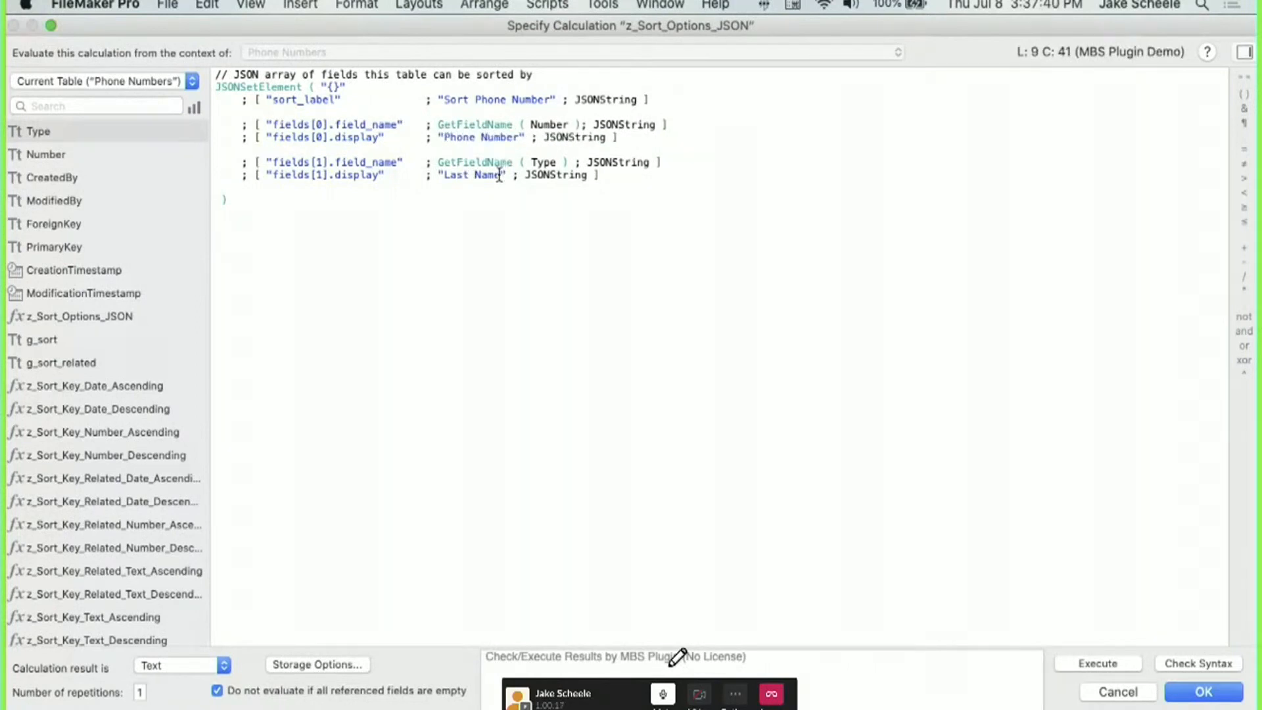
pyautogui.moveTo(500, 175); pyautogui.dragTo(455, 178)
pyautogui.write('Type')
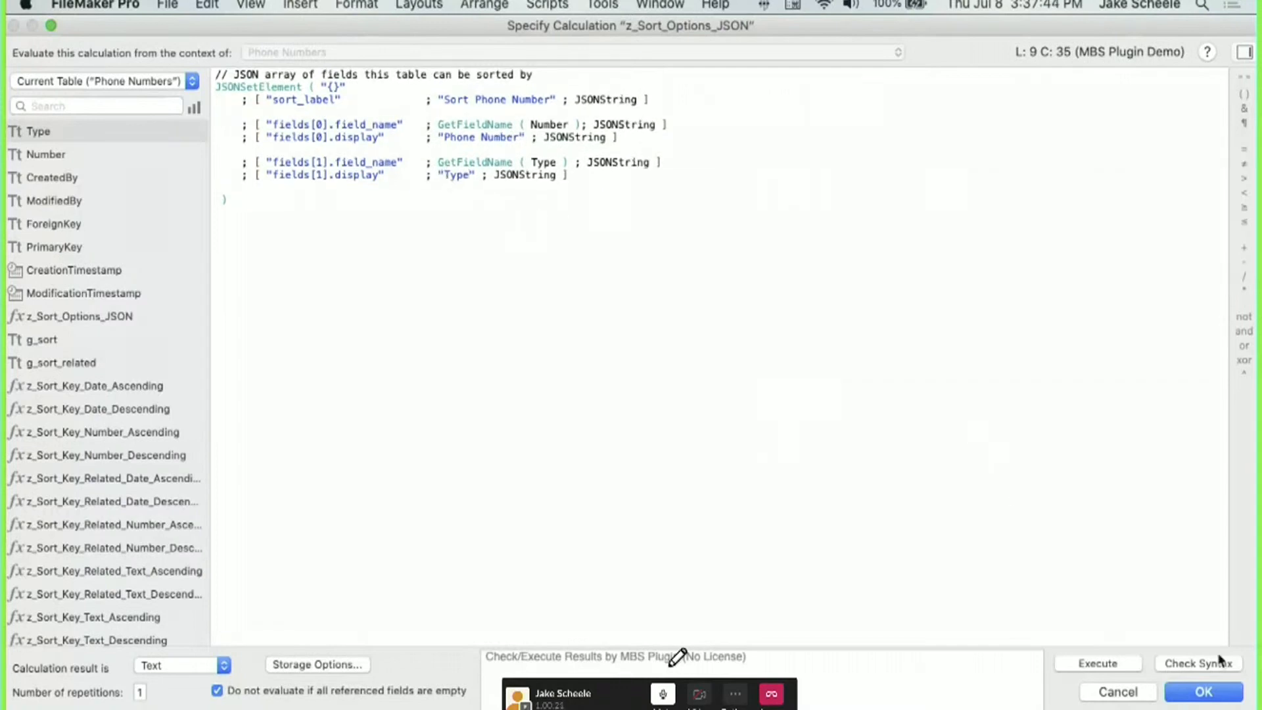
pyautogui.click(1237, 692)
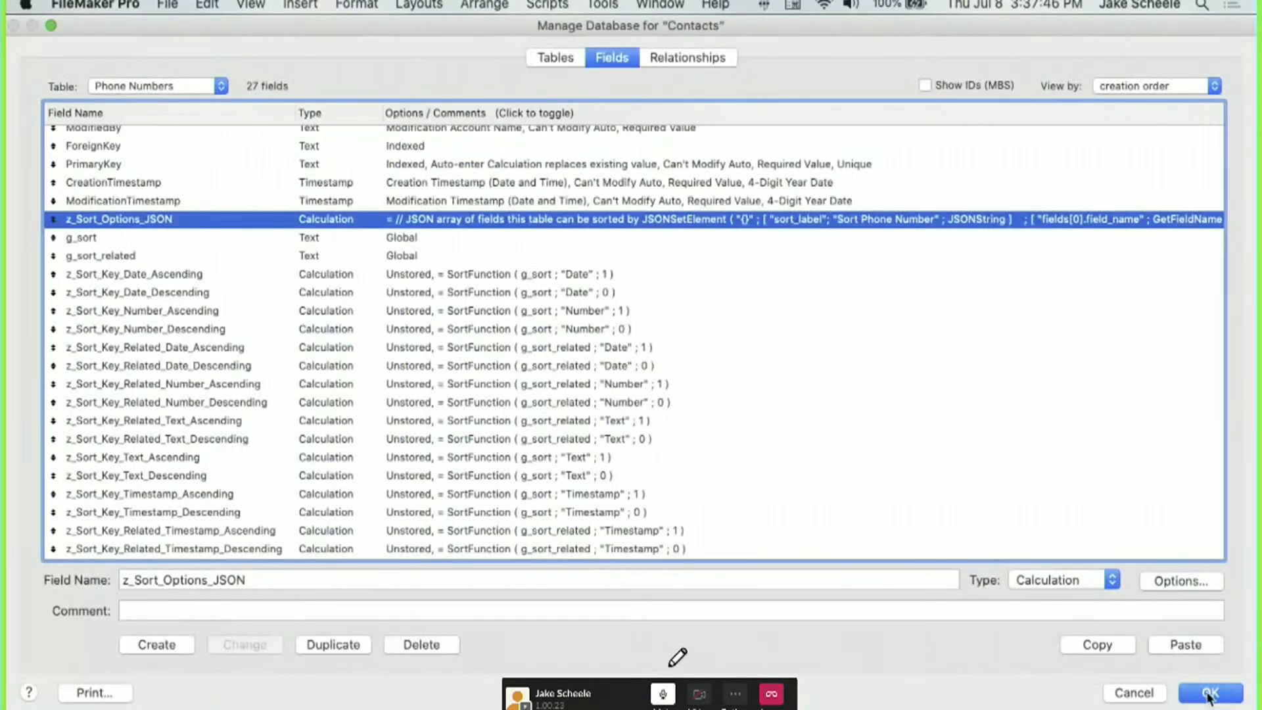
# Save the field changes, reopen Manage Database on Relationships, and select the Contacts–Phone Numbers relationship.
pyautogui.click(1209, 693)
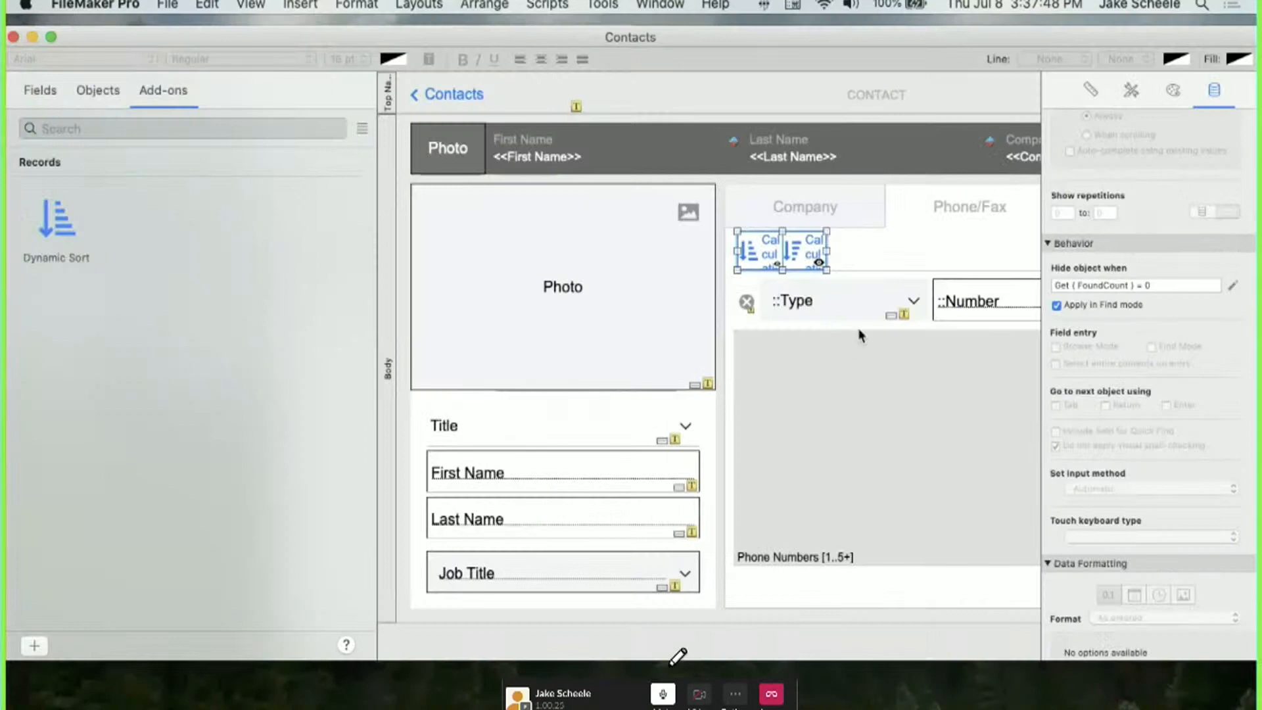
pyautogui.hscroll(5, 861, 329)
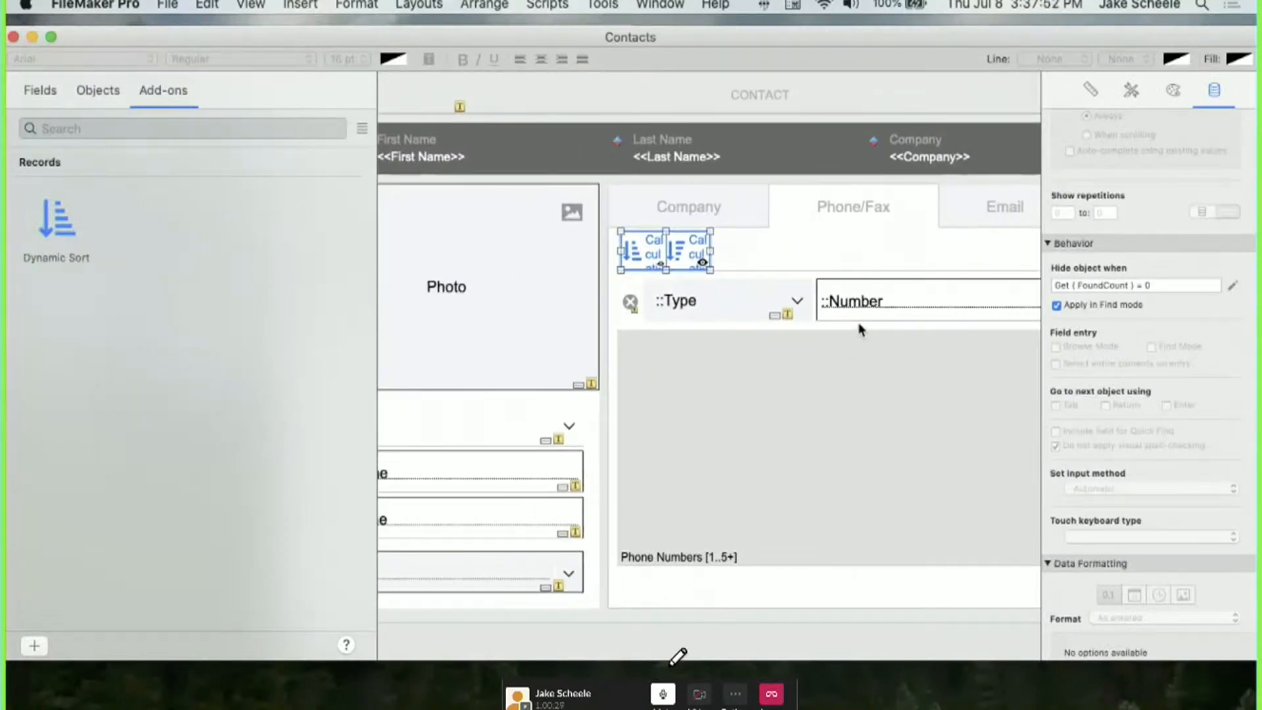
pyautogui.press('super+shift+d')
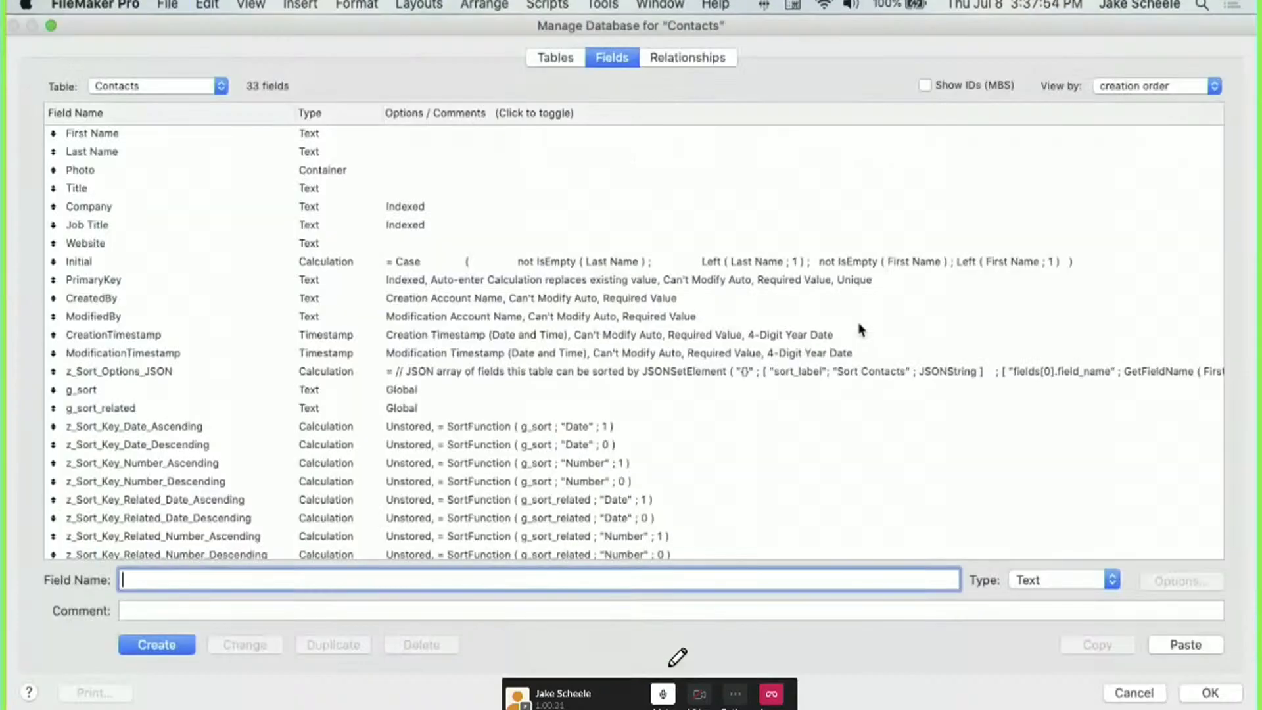
pyautogui.click(682, 63)
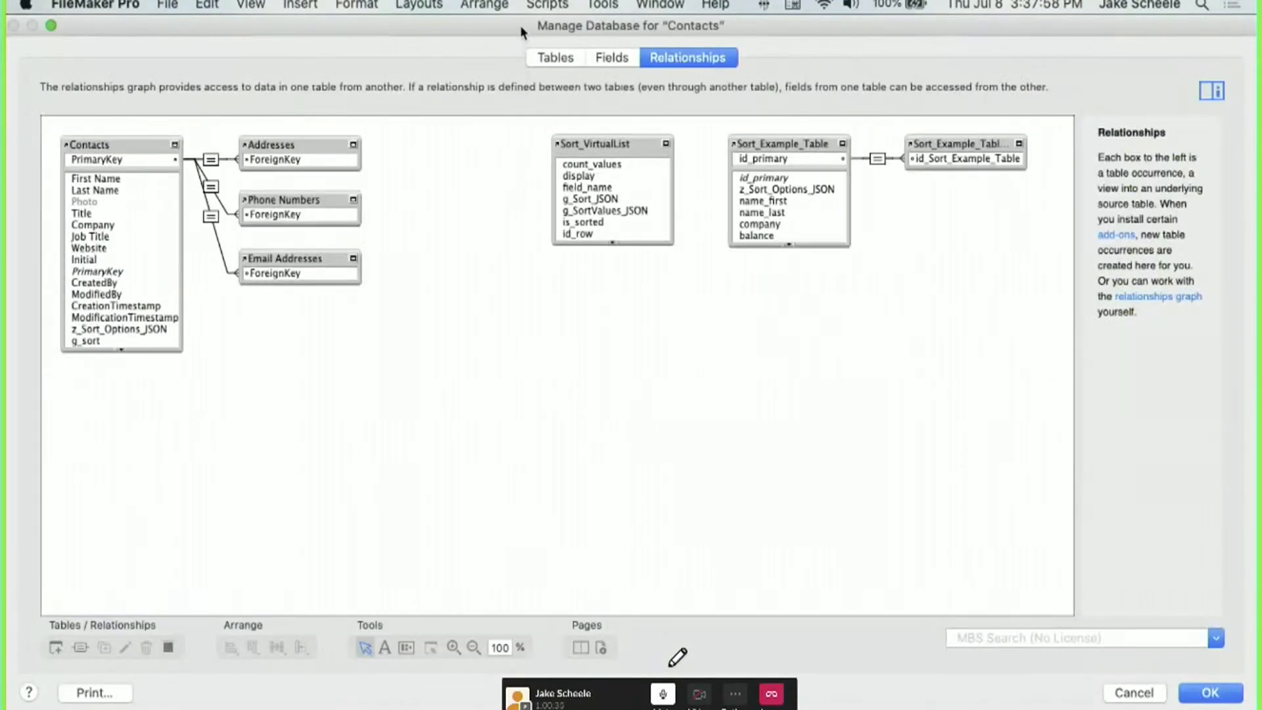
pyautogui.moveTo(519, 26); pyautogui.dragTo(547, 684)
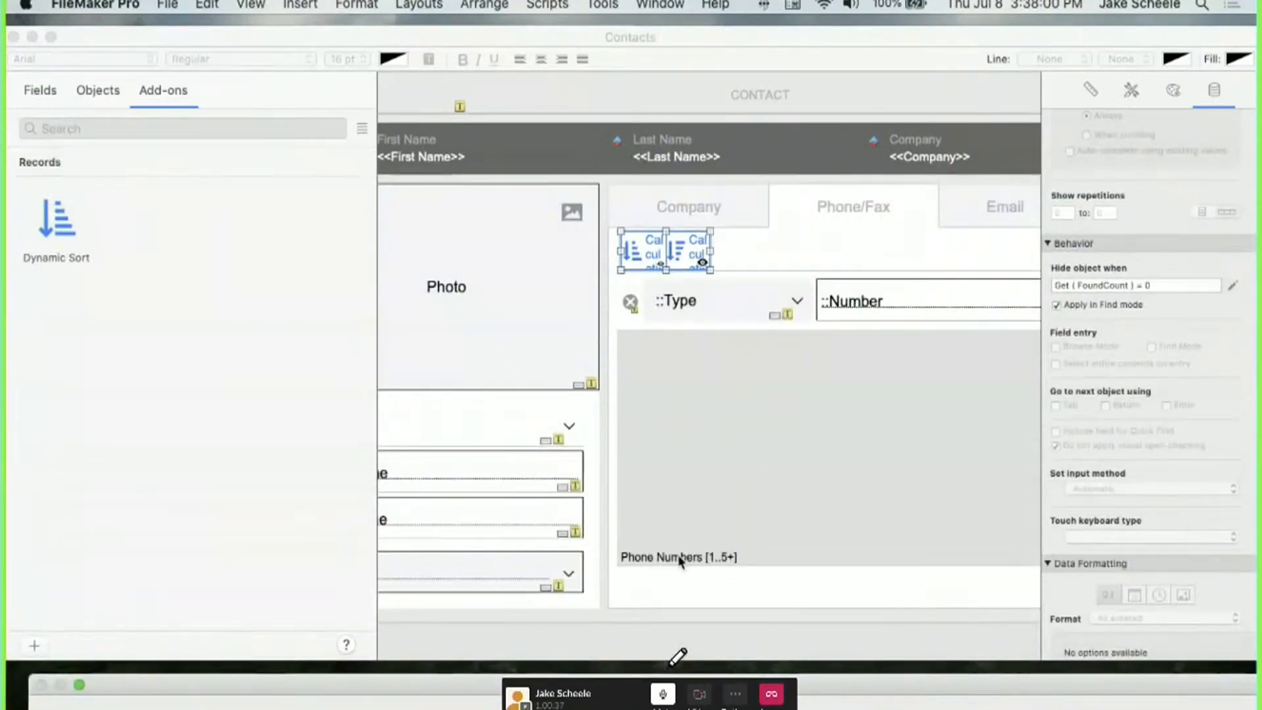
pyautogui.moveTo(546, 684); pyautogui.dragTo(492, 70)
pyautogui.click(190, 239)
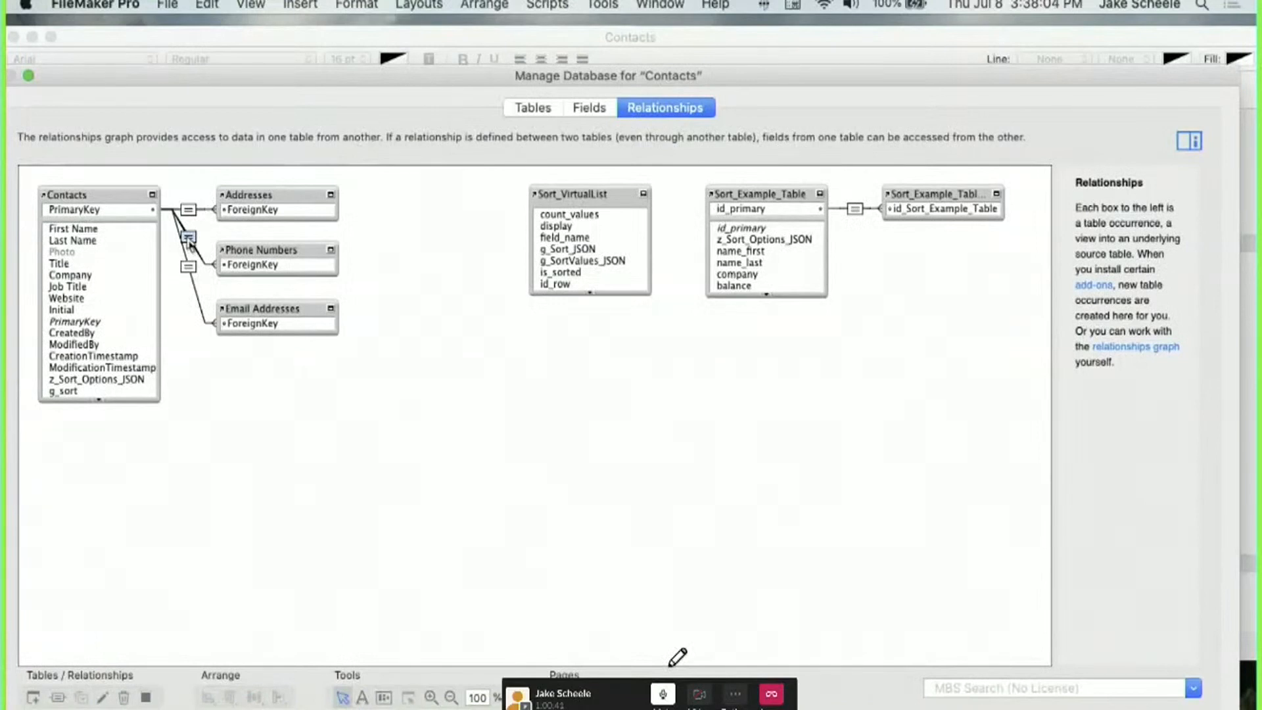
# Turn on related-record sorting and add the eight z_Sort_Key_Related date, number, text and timestamp keys.
pyautogui.doubleClick(190, 240)
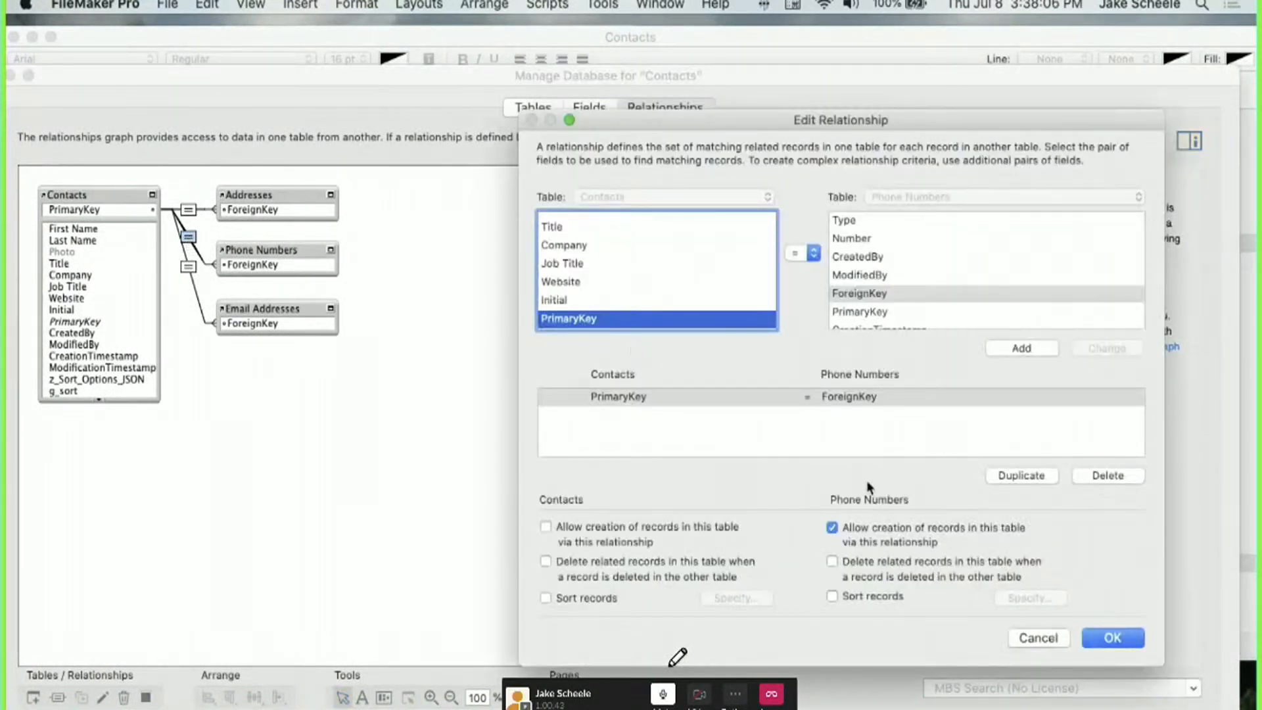
pyautogui.click(850, 594)
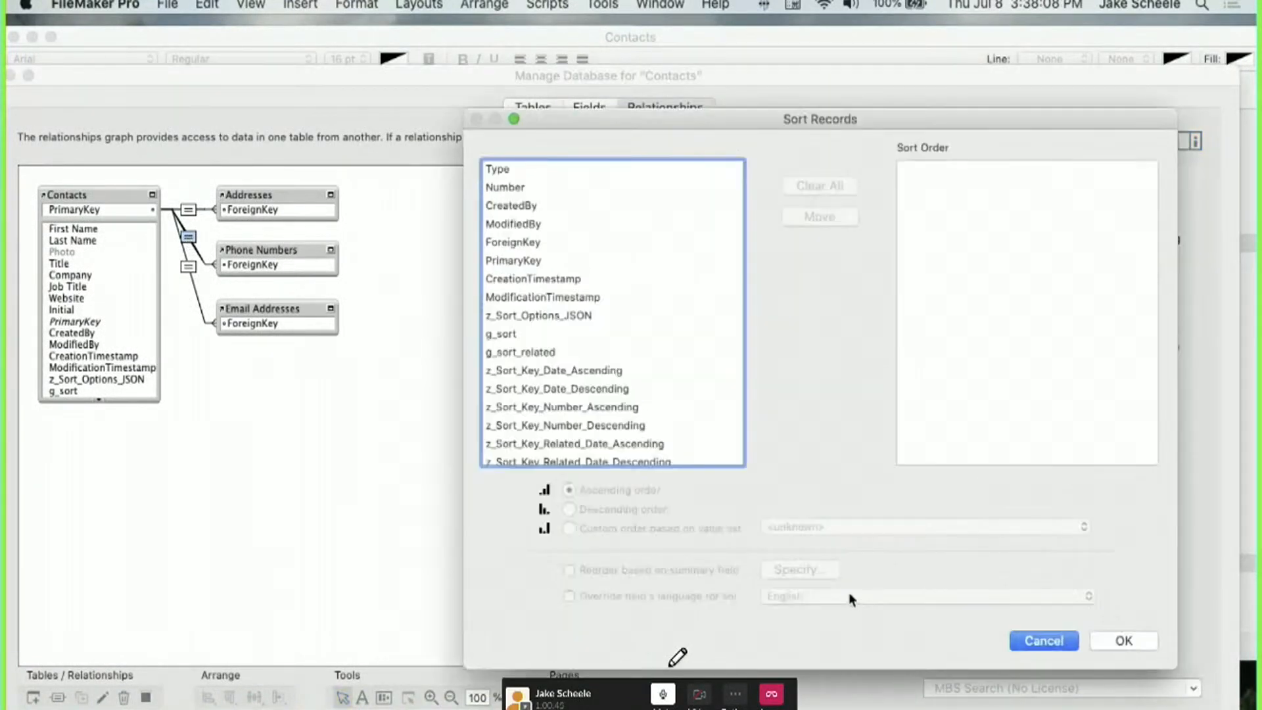
pyautogui.scroll(-5, 661, 329)
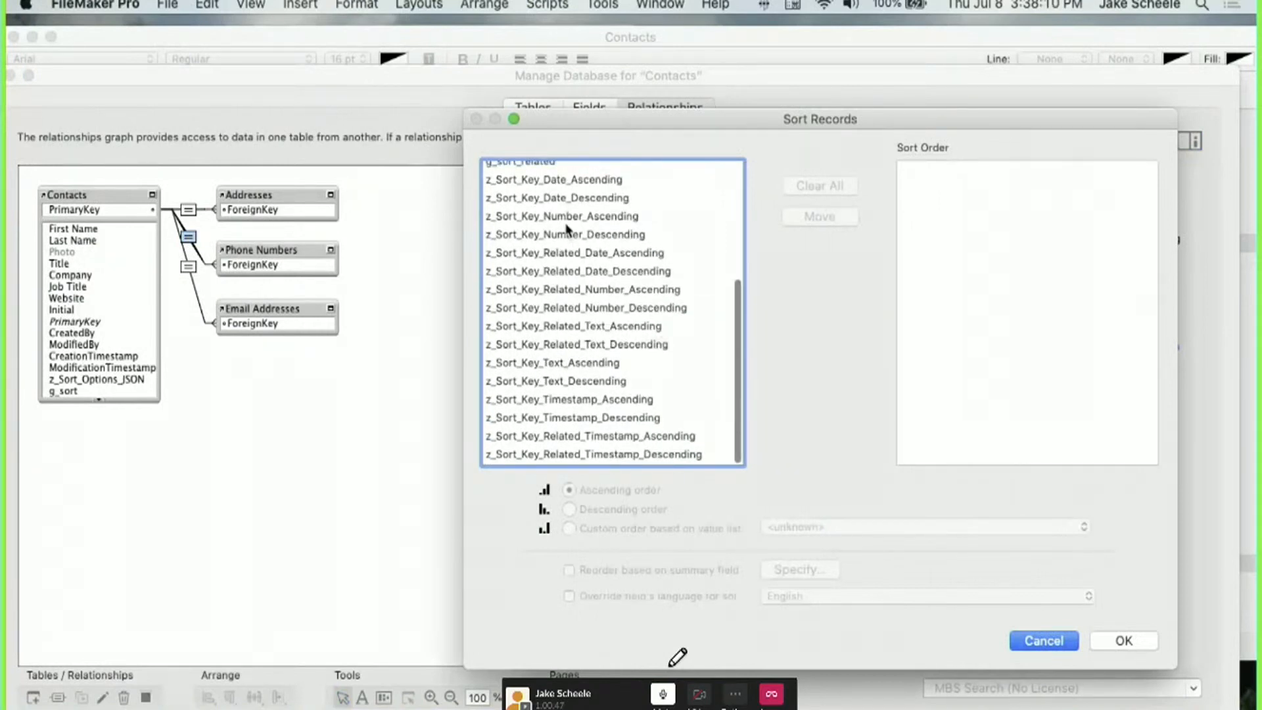
pyautogui.click(543, 219)
pyautogui.doubleClick(563, 254)
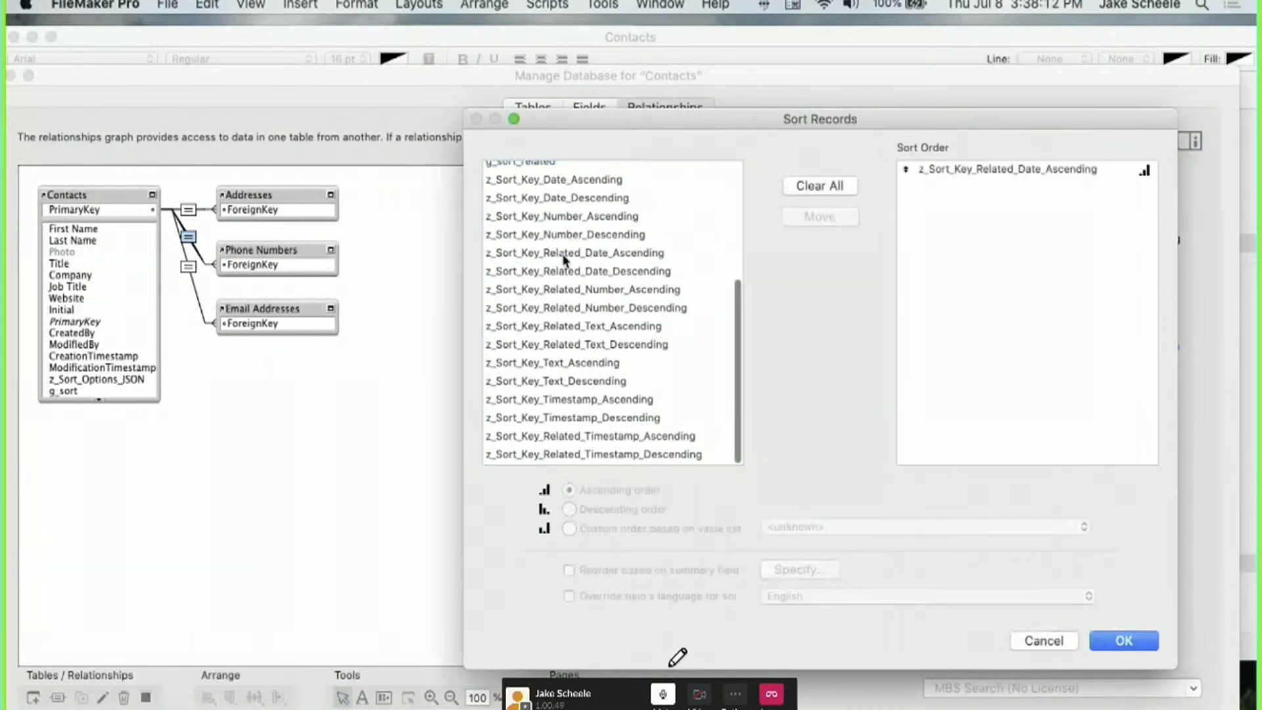
pyautogui.doubleClick(569, 271)
pyautogui.doubleClick(573, 288)
pyautogui.doubleClick(575, 307)
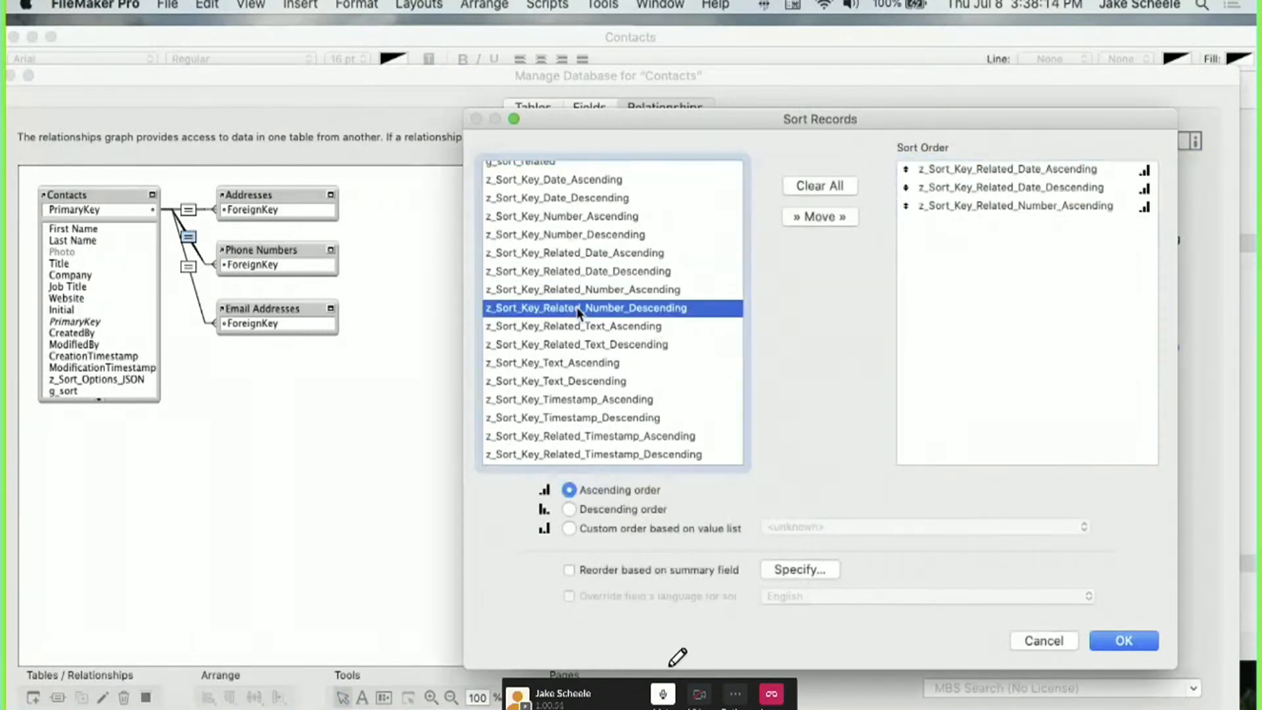
pyautogui.doubleClick(577, 326)
pyautogui.click(579, 344)
pyautogui.doubleClick(577, 343)
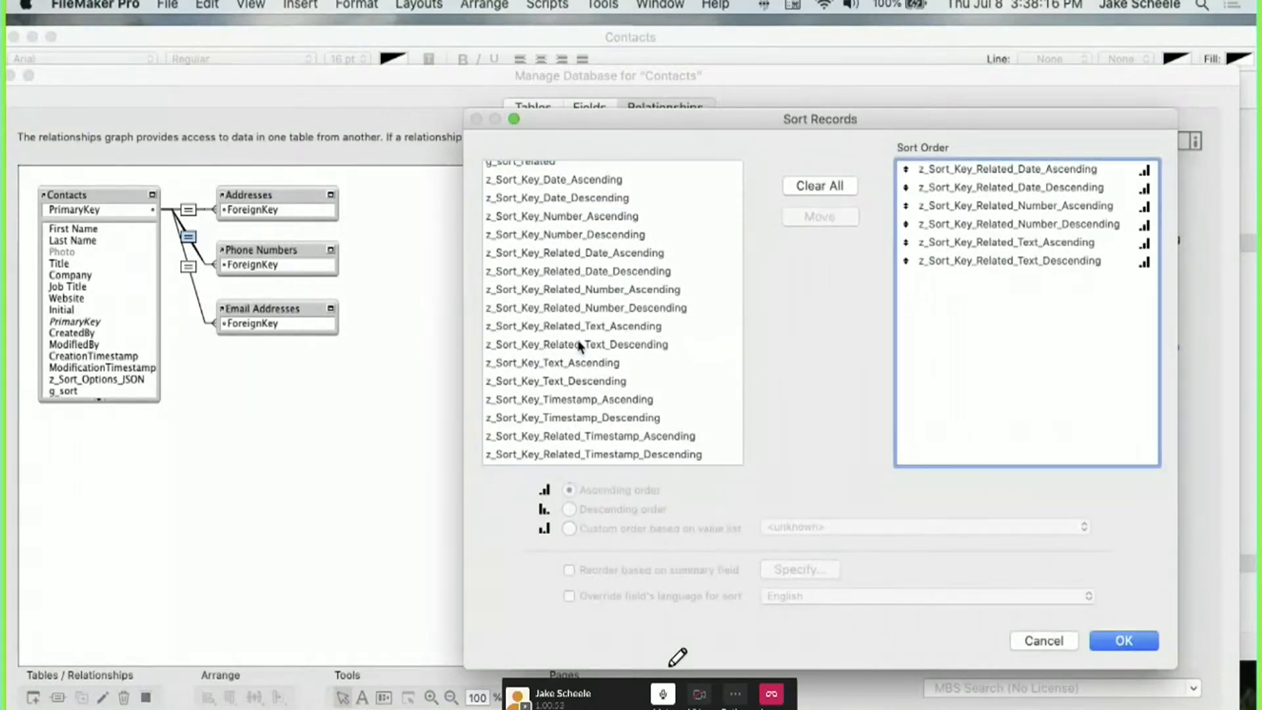
pyautogui.click(581, 435)
pyautogui.doubleClick(581, 436)
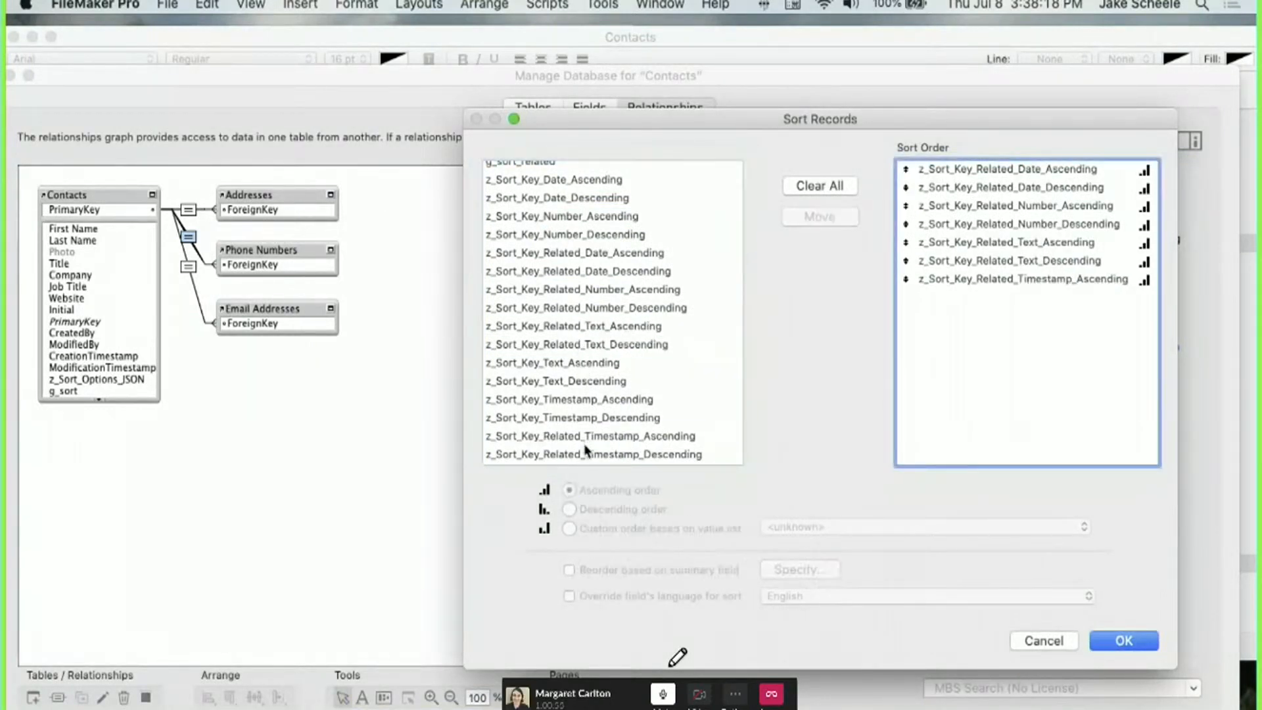
pyautogui.click(583, 454)
pyautogui.doubleClick(583, 454)
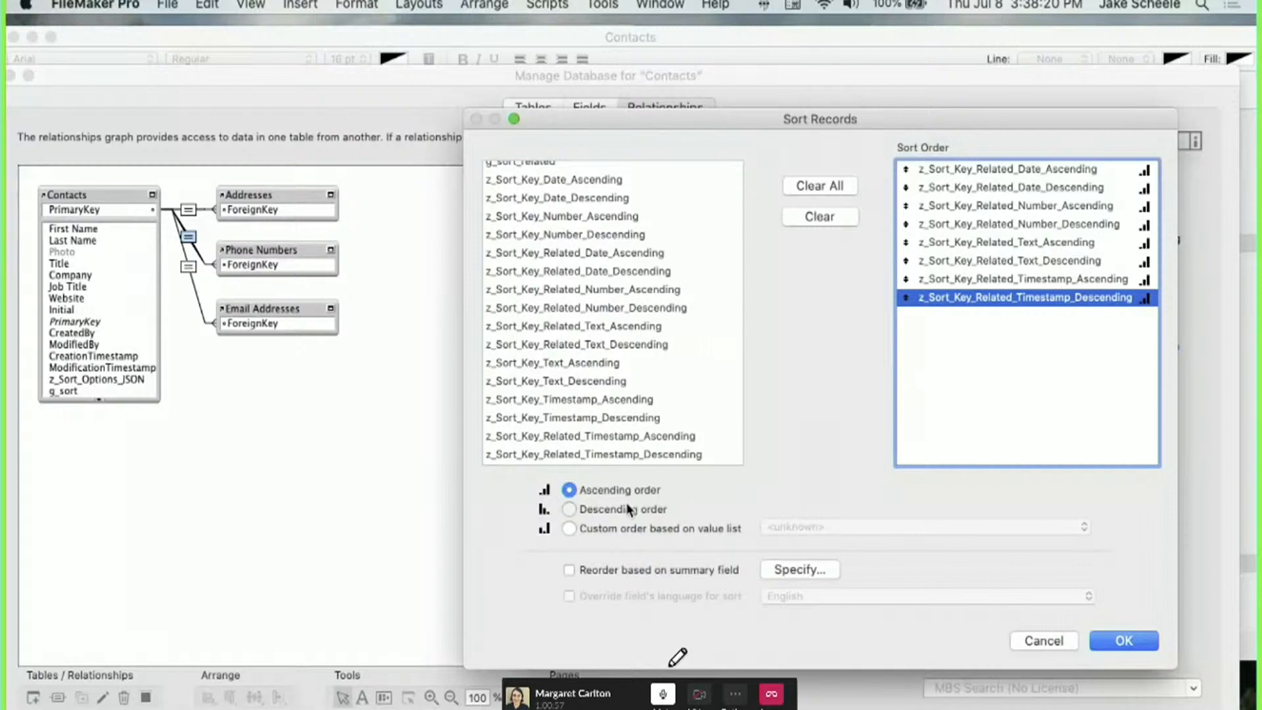
# Set the timestamp, text, number and date Descending keys to descending order and confirm.
pyautogui.click(628, 509)
pyautogui.click(1055, 261)
pyautogui.click(642, 509)
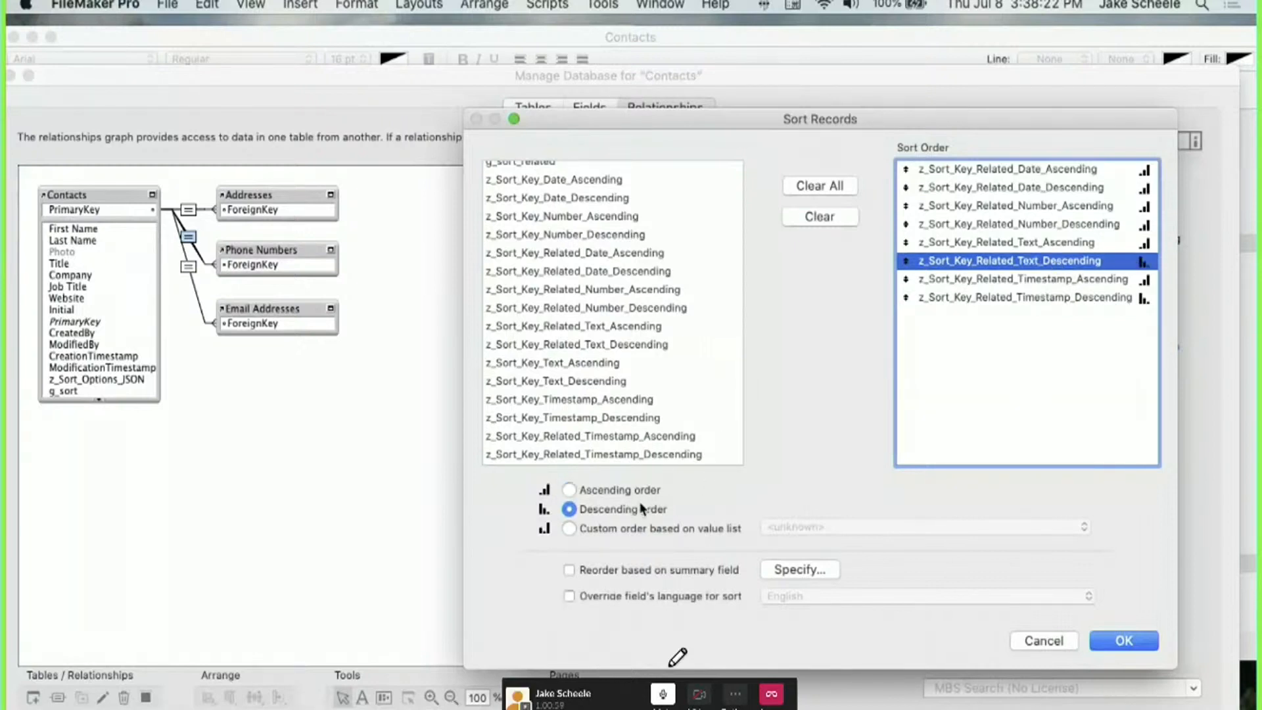
pyautogui.click(1015, 224)
pyautogui.click(657, 510)
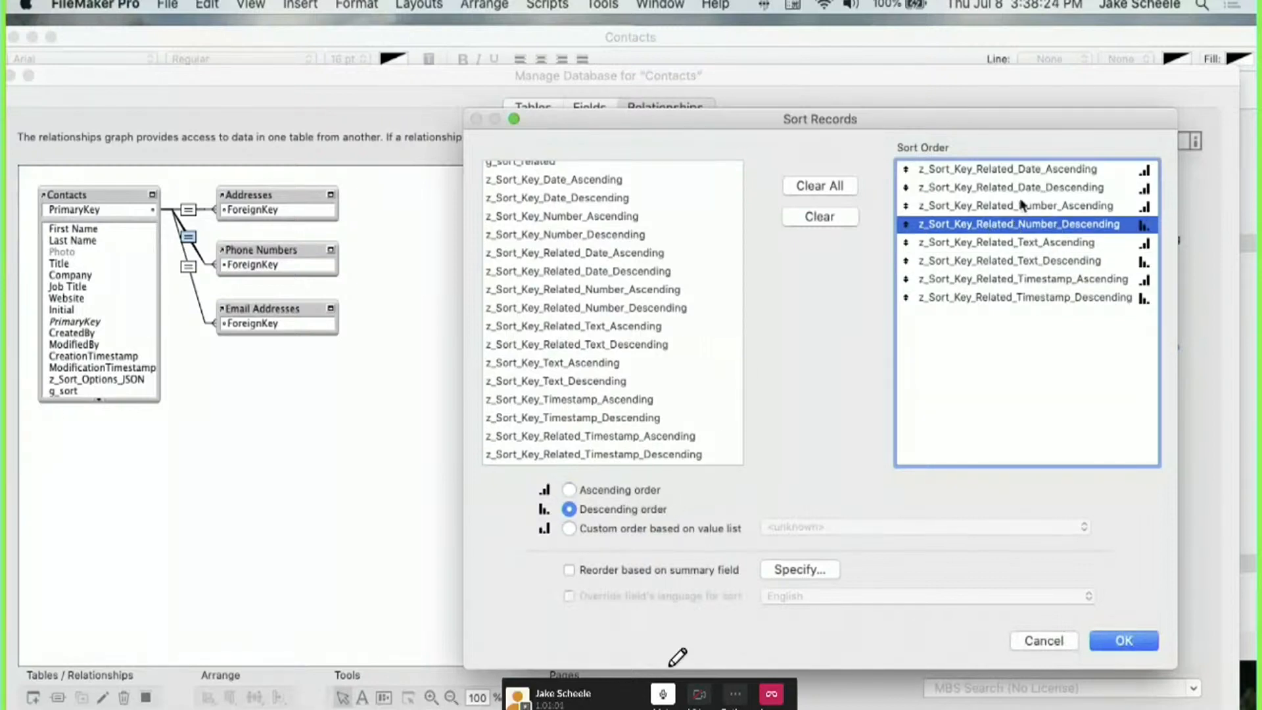
pyautogui.click(1018, 189)
pyautogui.click(622, 507)
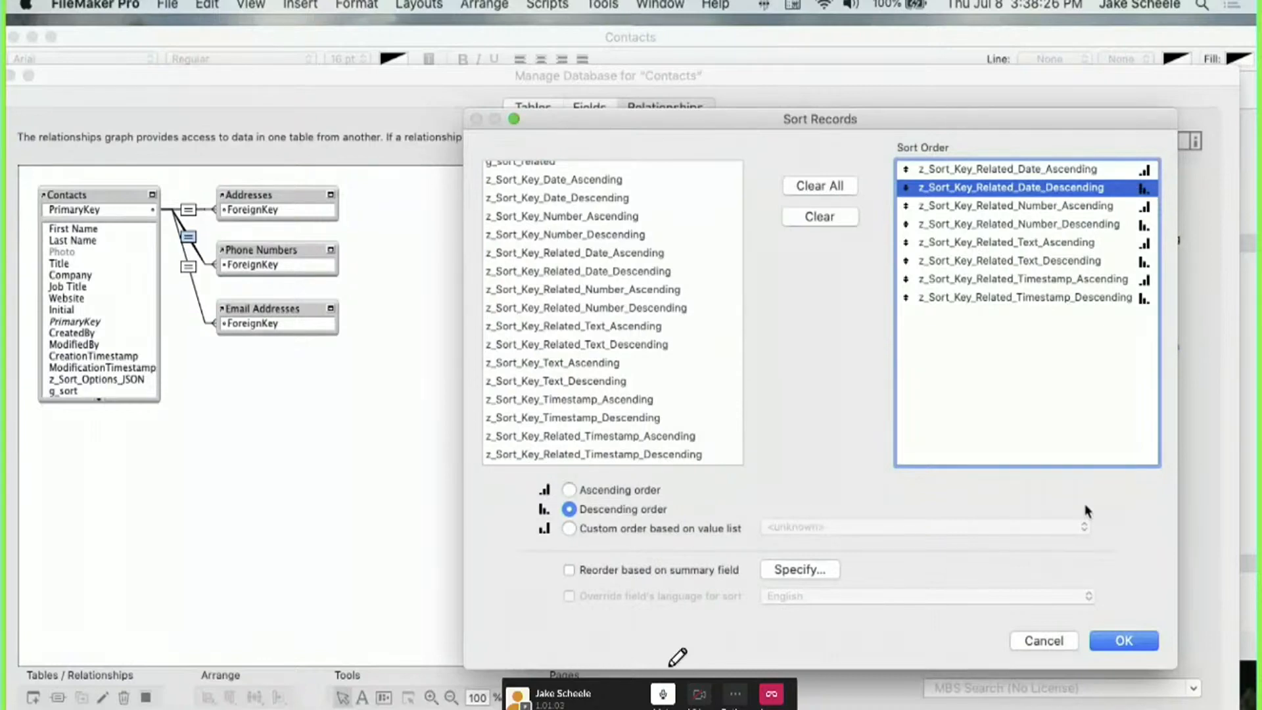
pyautogui.click(1112, 641)
pyautogui.click(1112, 639)
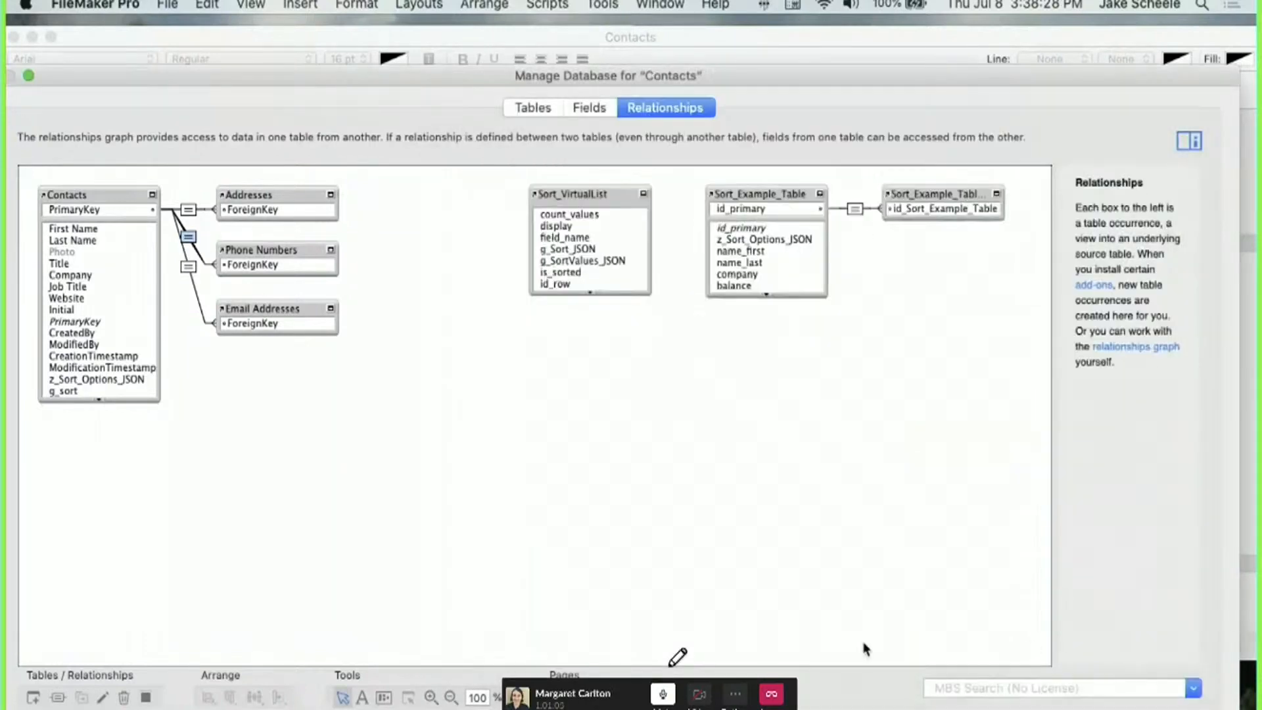
# Change the left sort button's hide condition to use Phone Numbers::g_sort_related.
pyautogui.press('Return')
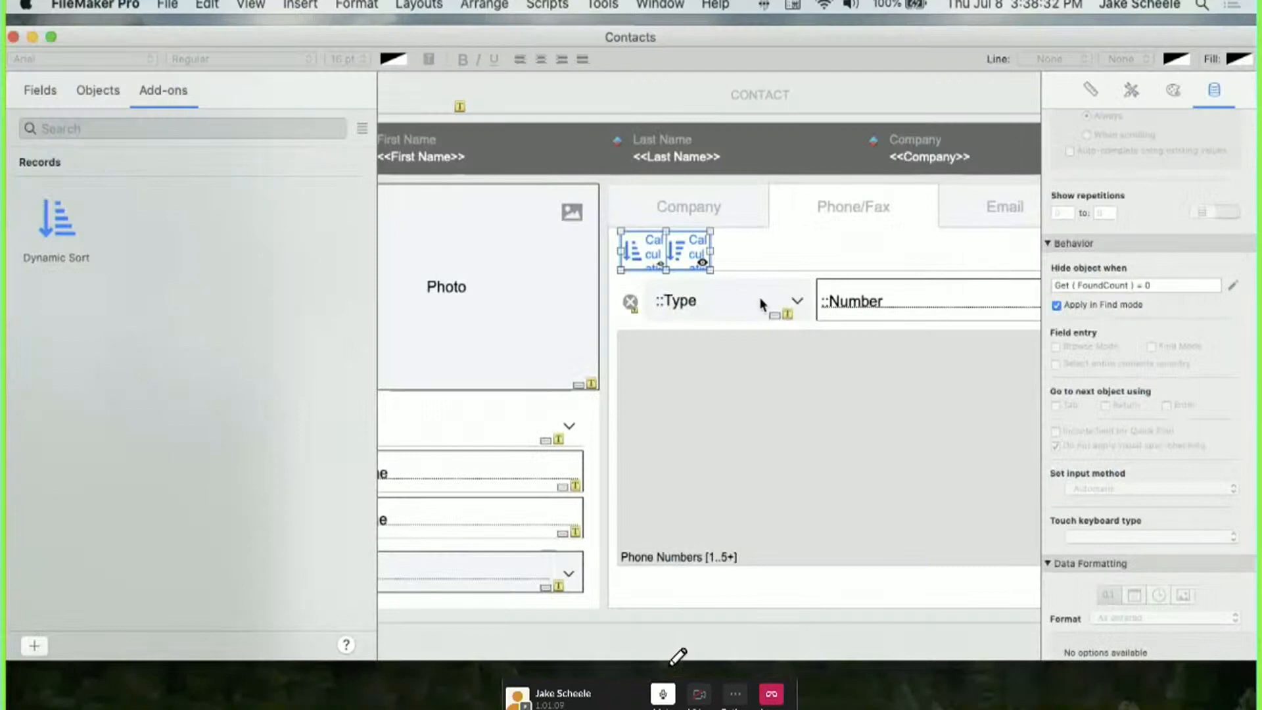
pyautogui.click(651, 257)
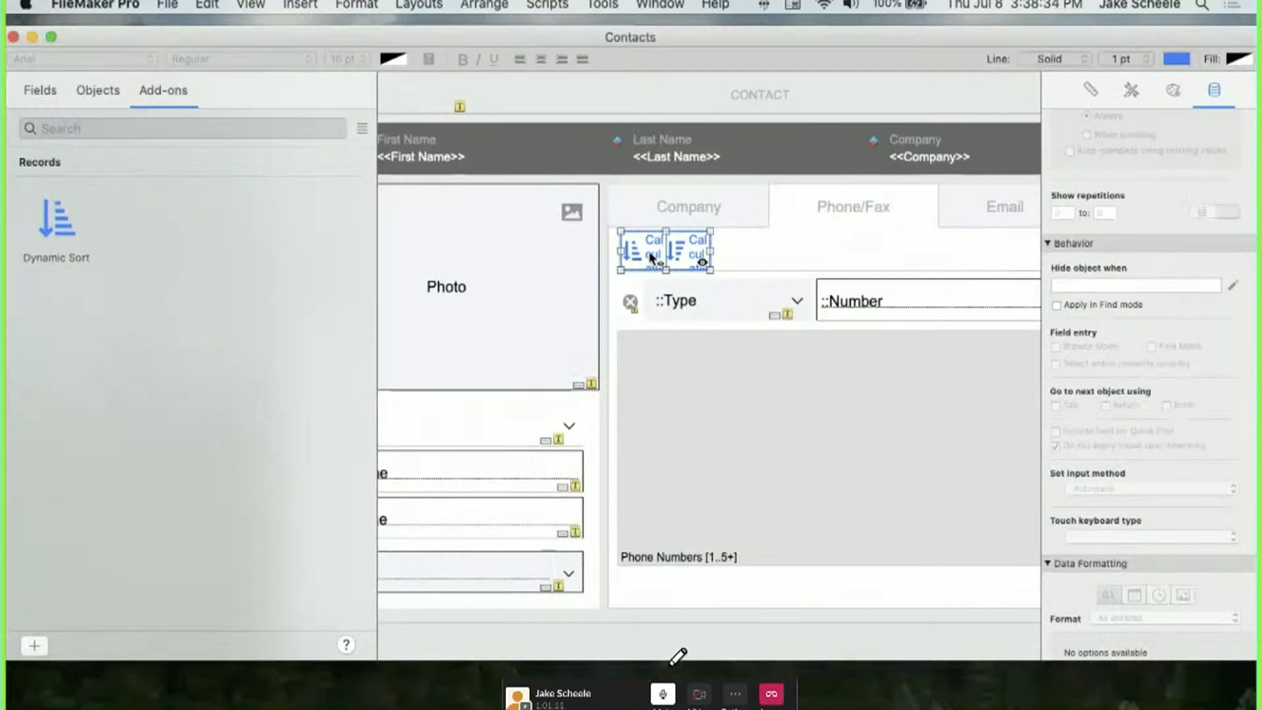
pyautogui.click(647, 249)
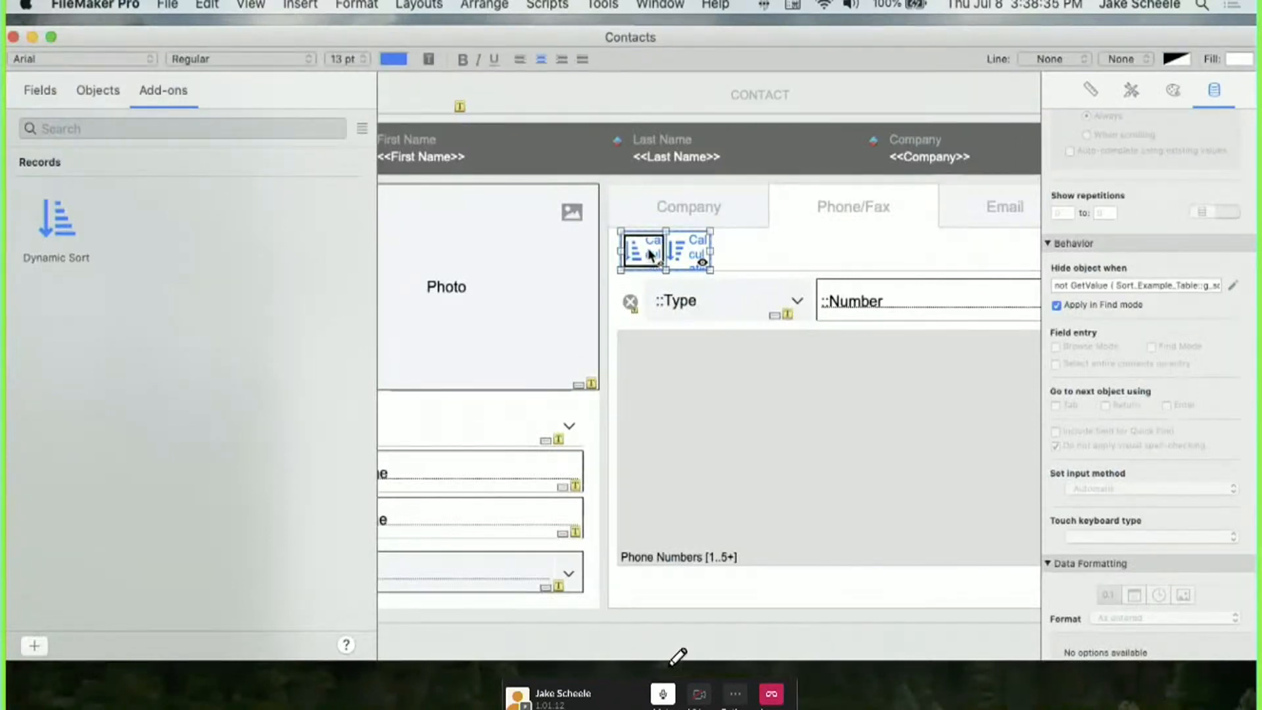
pyautogui.click(1232, 285)
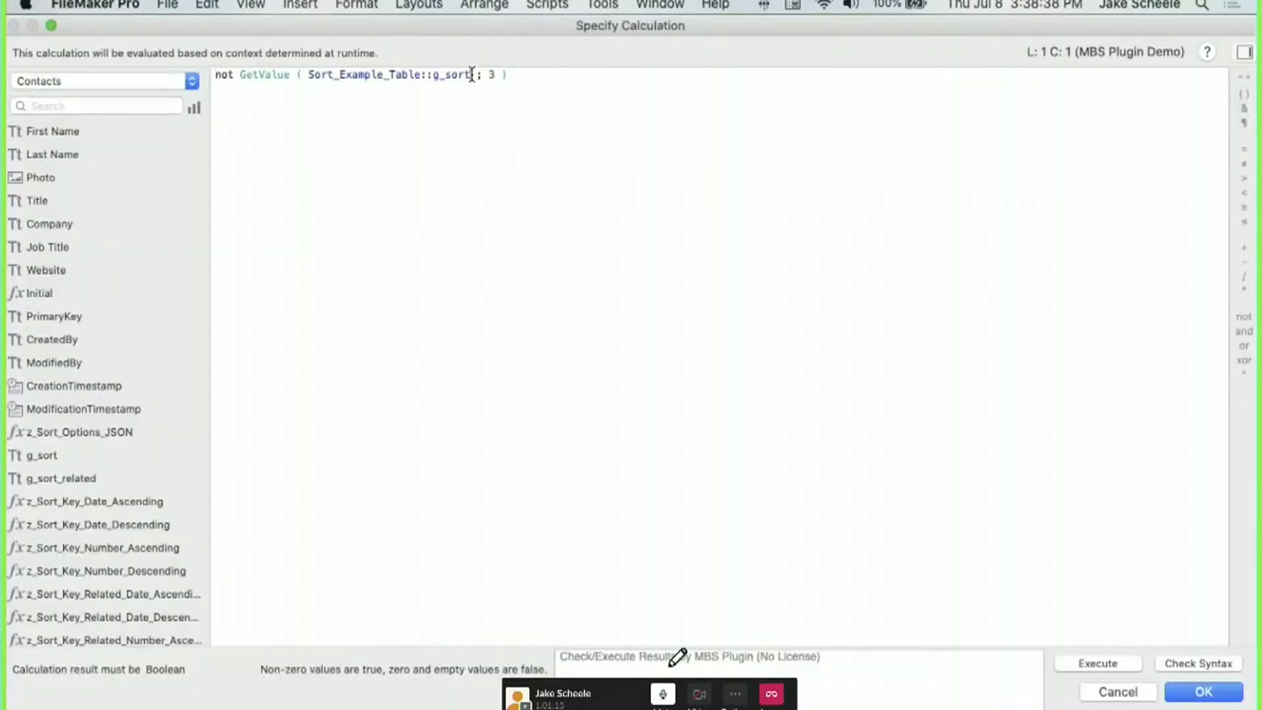
pyautogui.moveTo(471, 74); pyautogui.dragTo(306, 73)
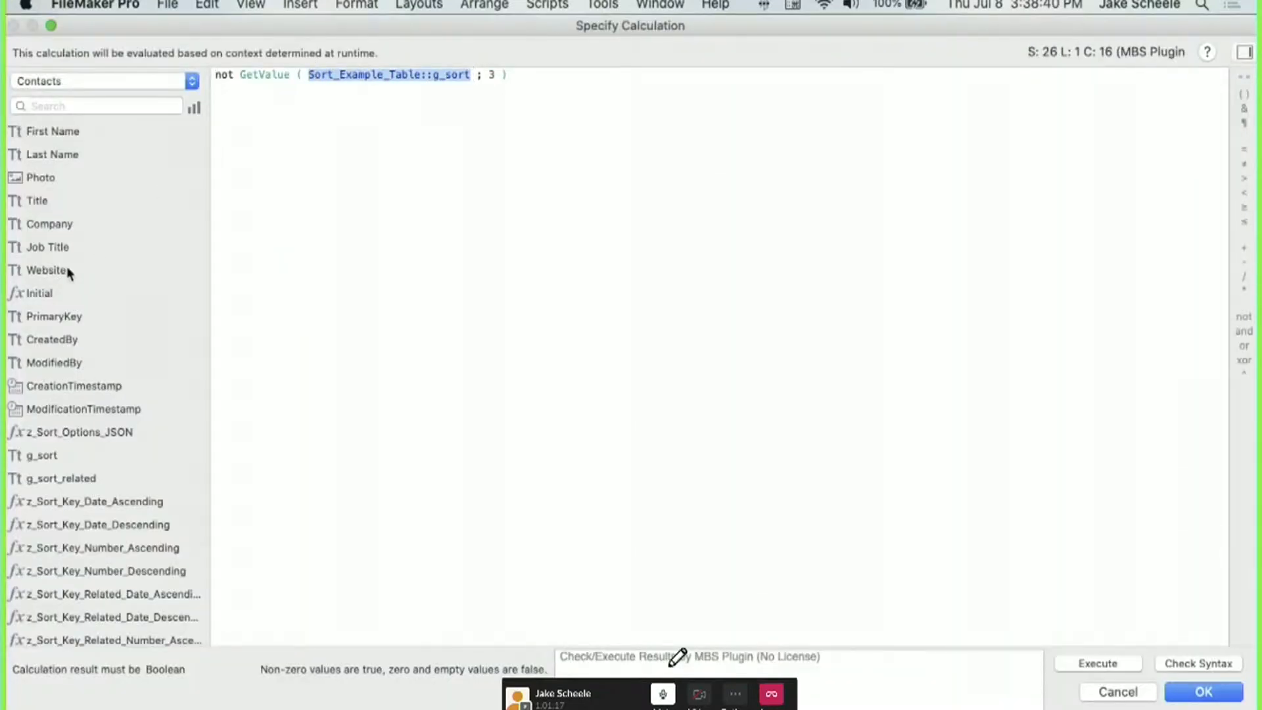
pyautogui.click(40, 81)
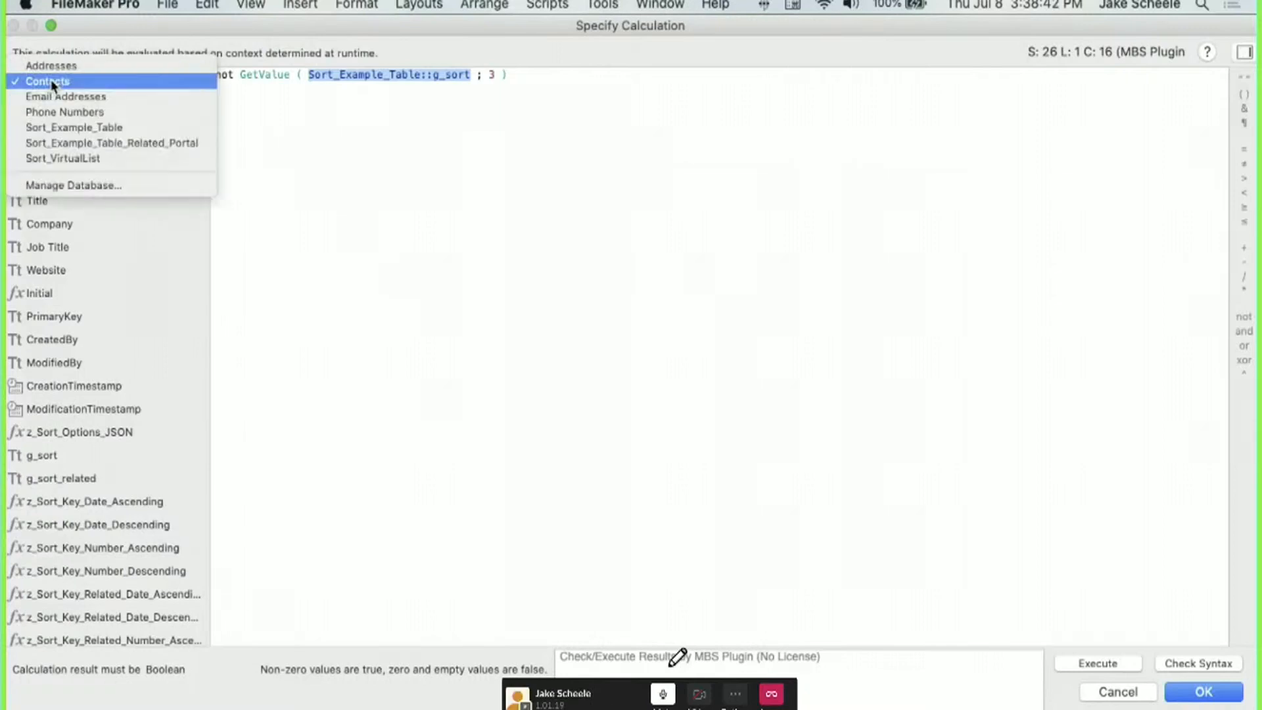
pyautogui.click(61, 113)
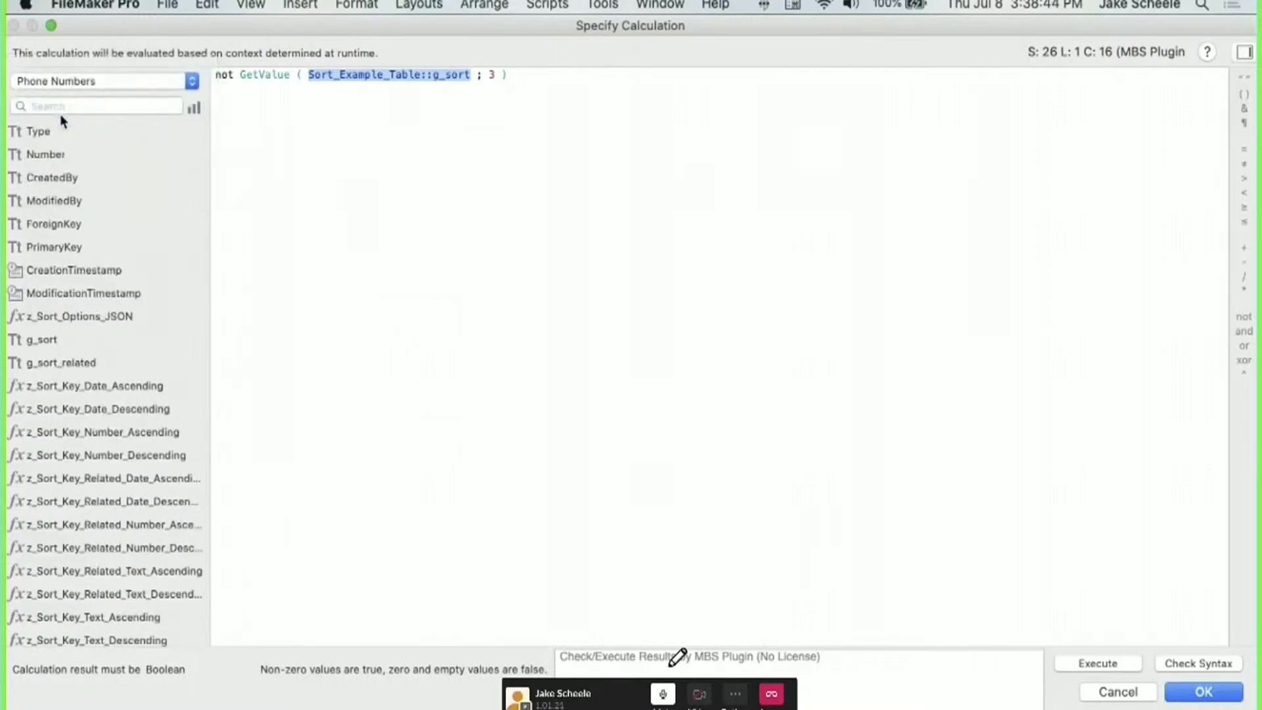
pyautogui.doubleClick(78, 366)
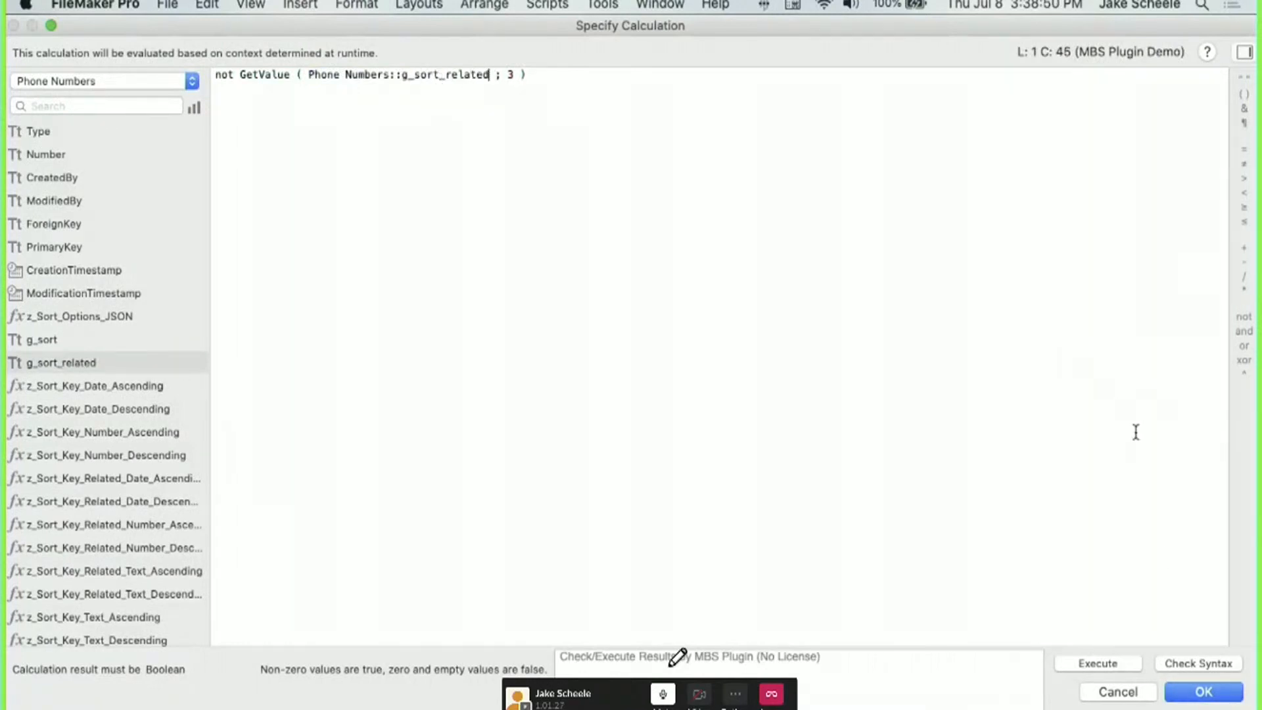
pyautogui.click(1204, 691)
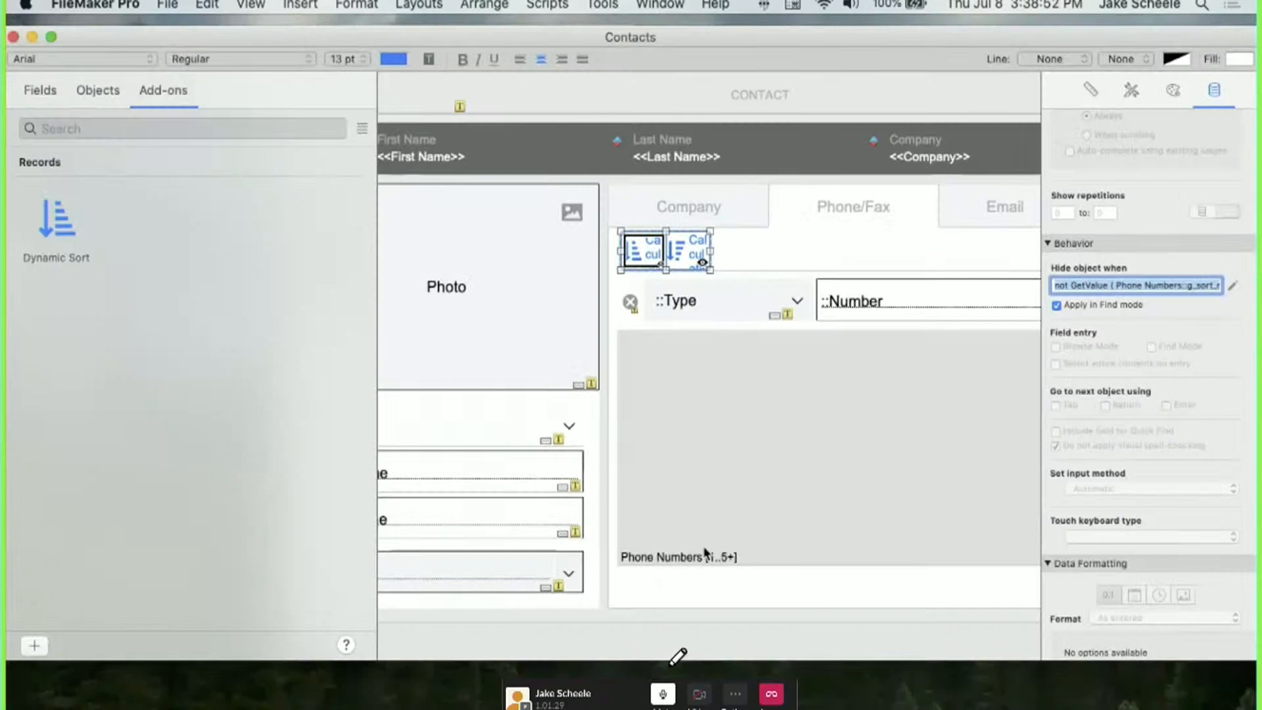
# Change the second sort button's hide condition to use Phone Numbers::g_sort_related.
pyautogui.doubleClick(686, 253)
pyautogui.click(700, 281)
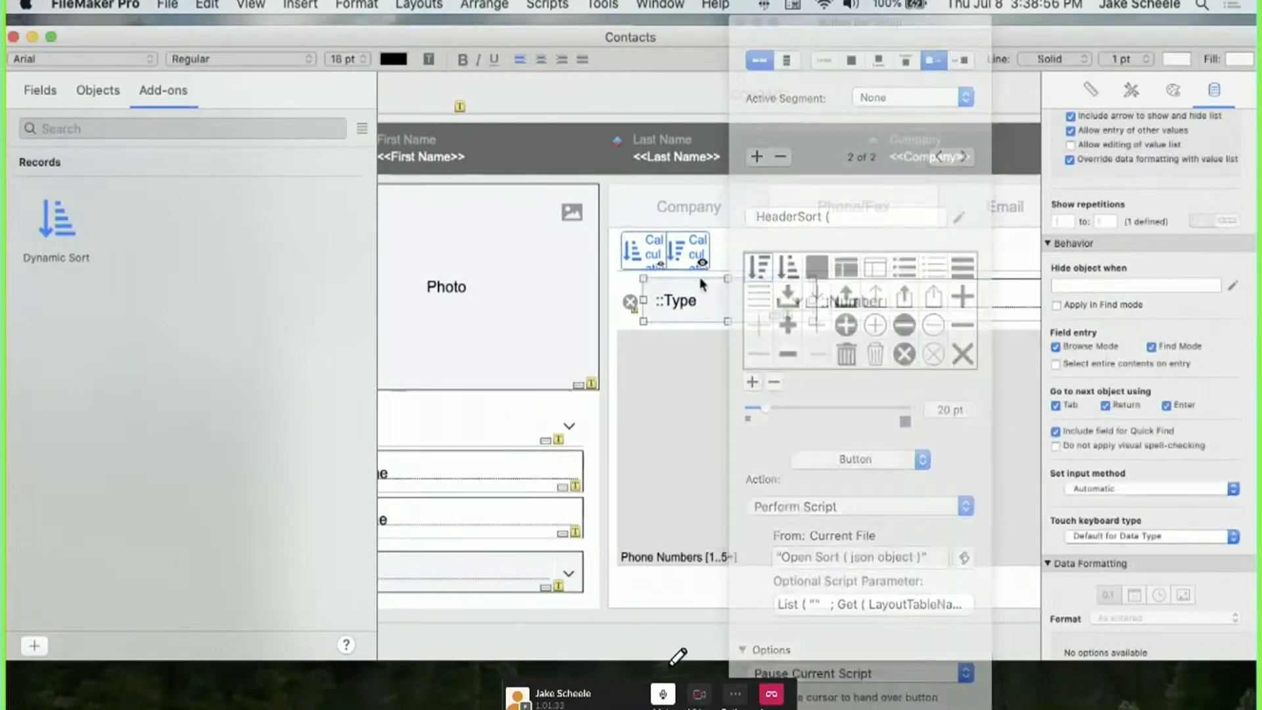
pyautogui.click(686, 249)
pyautogui.click(687, 268)
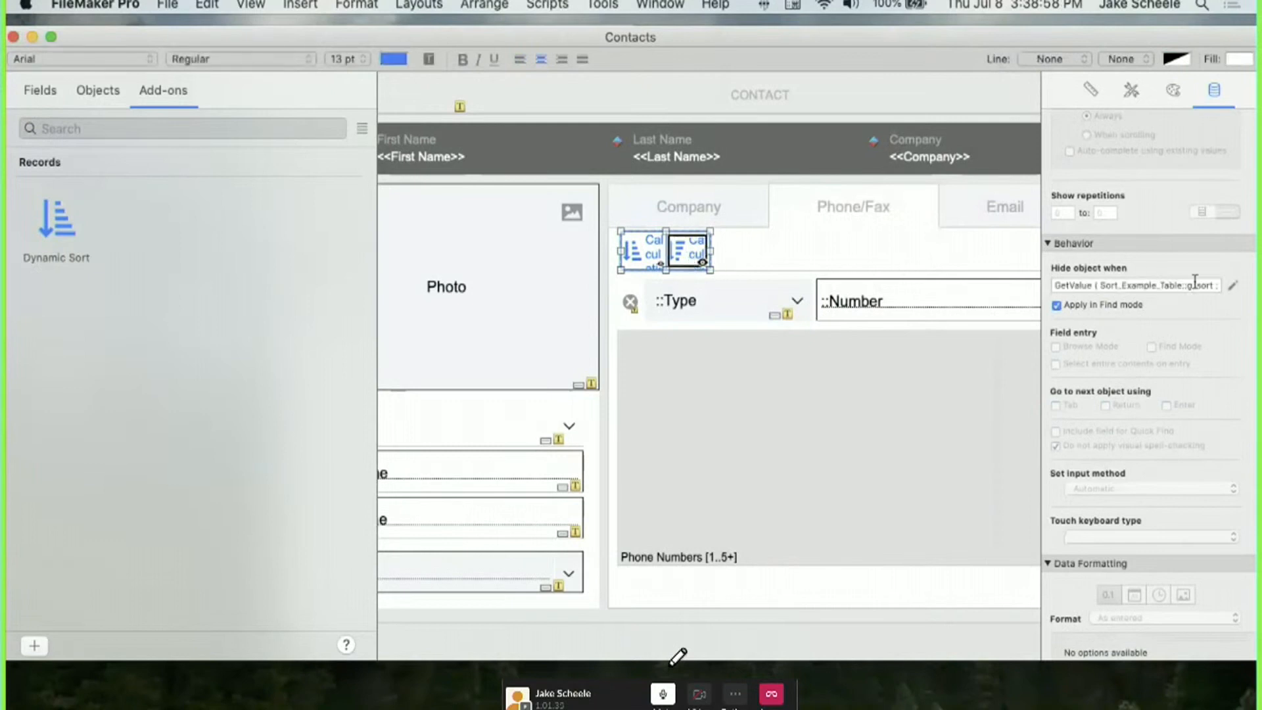
pyautogui.click(1233, 285)
pyautogui.moveTo(443, 74); pyautogui.dragTo(283, 74)
pyautogui.click(167, 83)
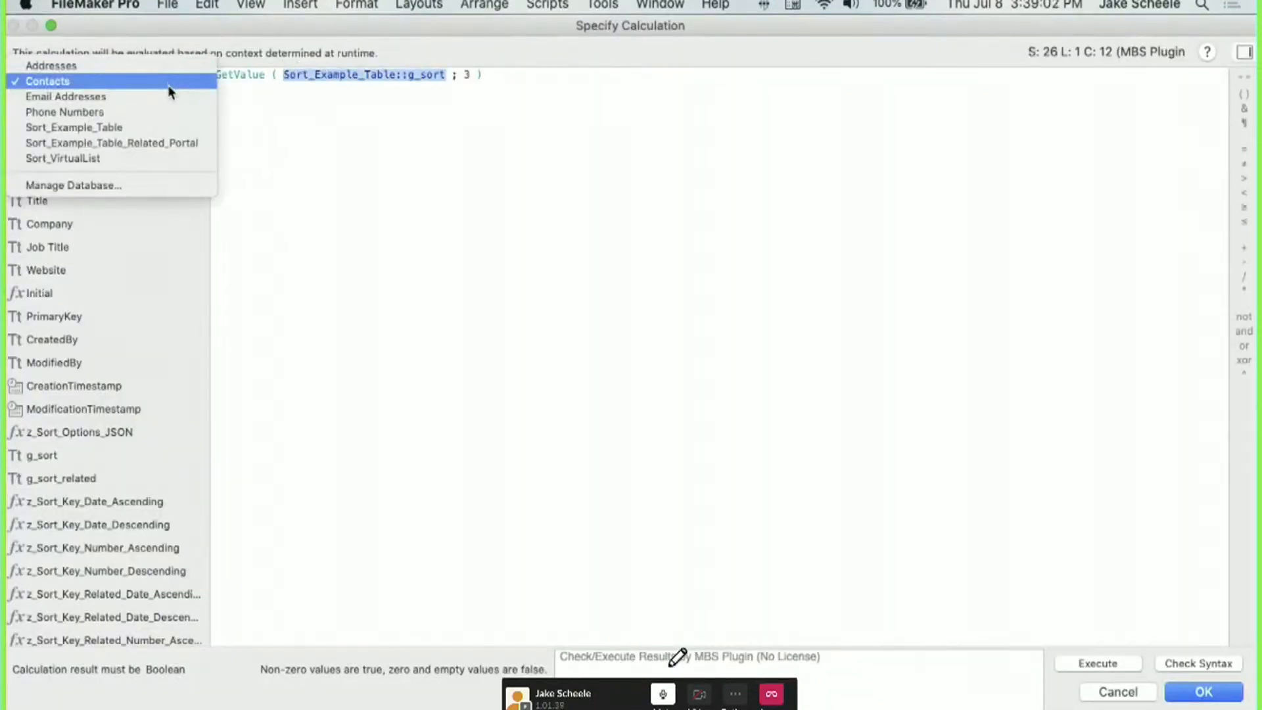
pyautogui.click(168, 110)
pyautogui.doubleClick(75, 355)
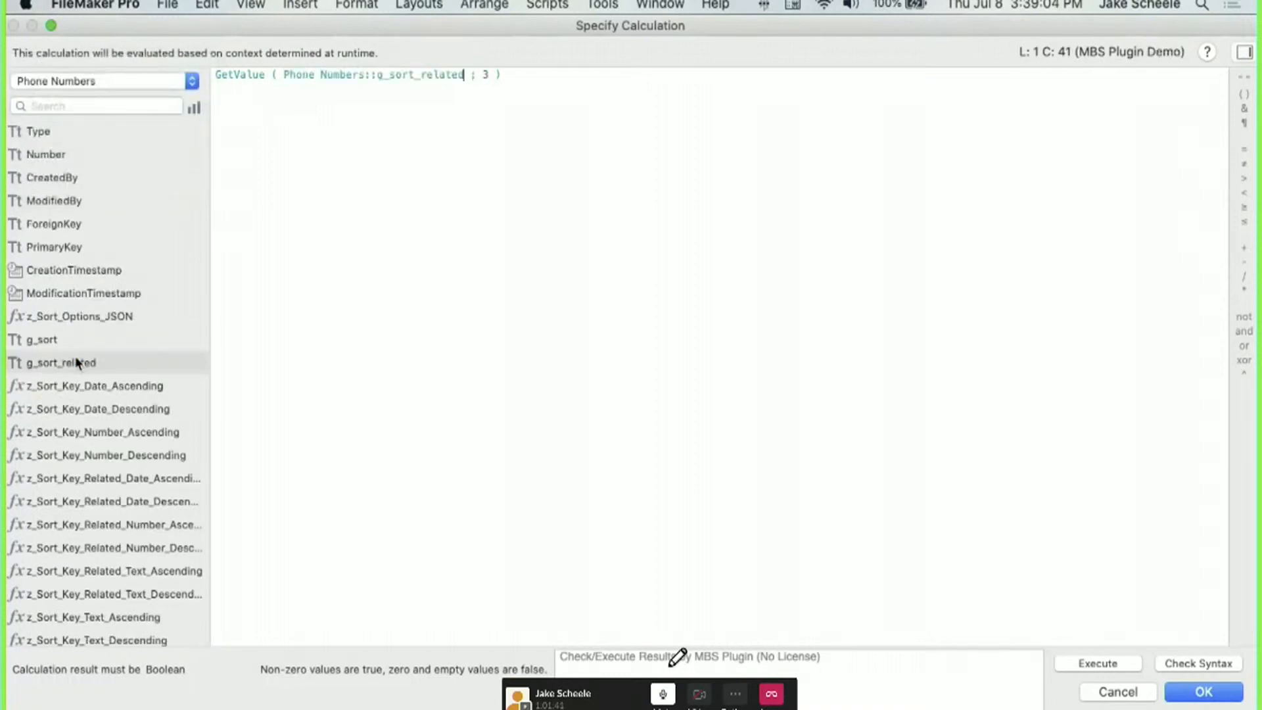
pyautogui.click(1195, 696)
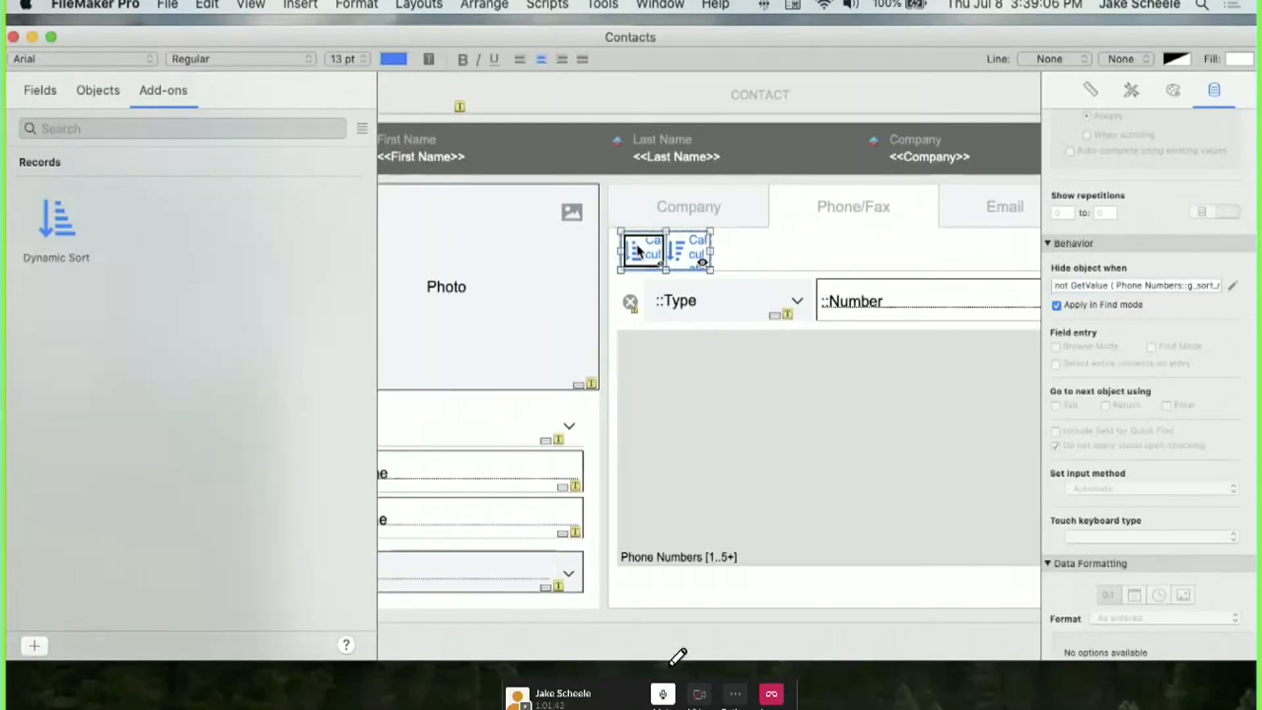
# Open the left sort button's Button Bar Setup and edit its label calculation.
pyautogui.click(638, 249)
pyautogui.doubleClick(638, 249)
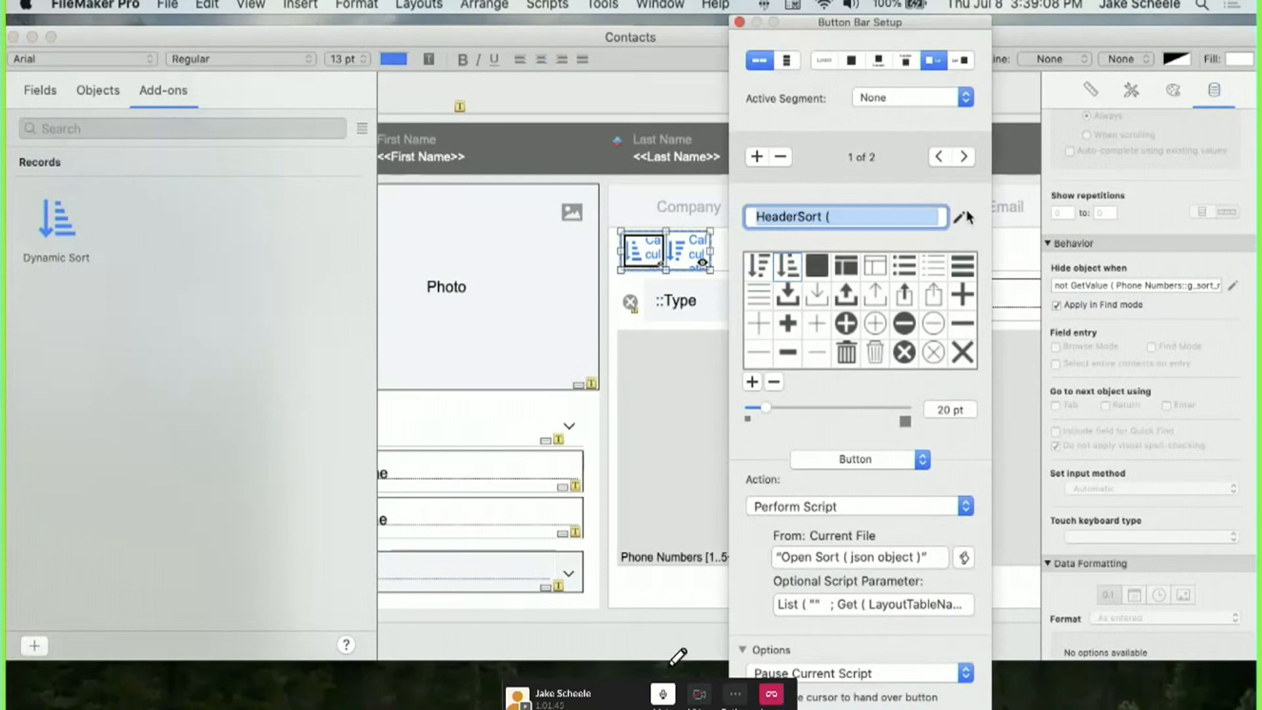
pyautogui.click(969, 218)
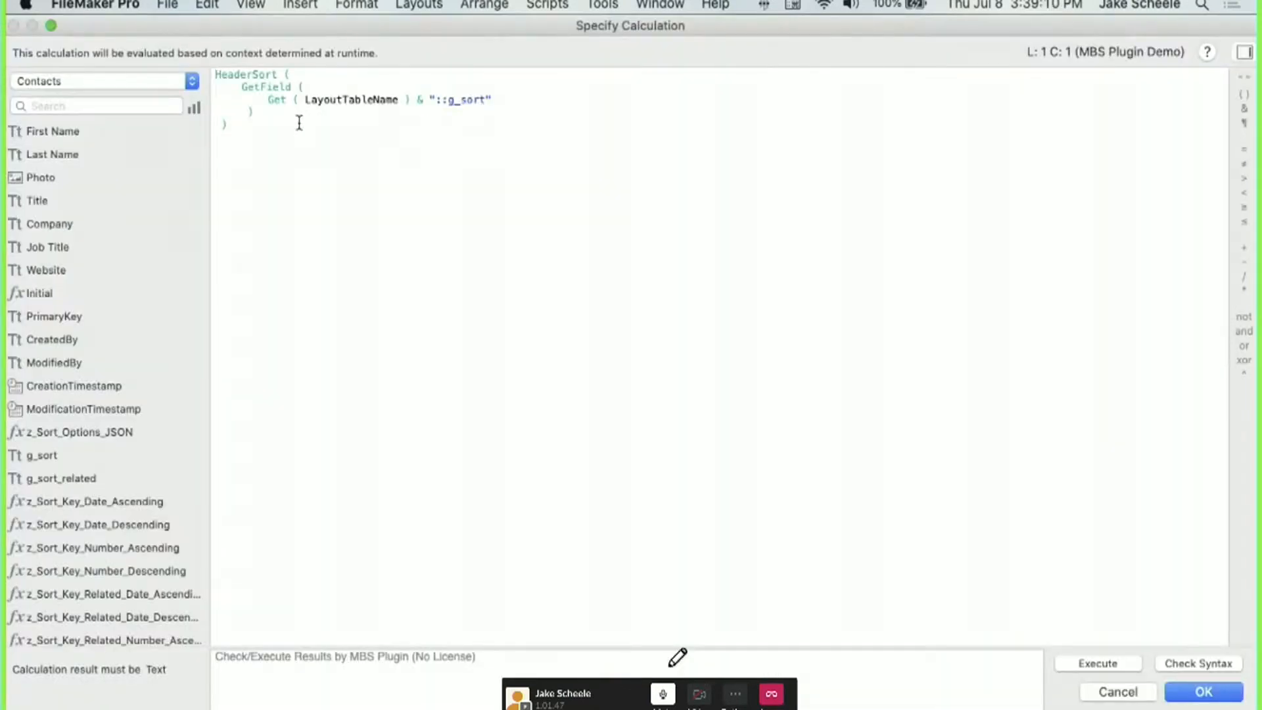
# Replace the label formula's GetField lines so it reads HeaderSort ( Phone Numbers::g_sort_related ).
pyautogui.moveTo(254, 112); pyautogui.dragTo(241, 88)
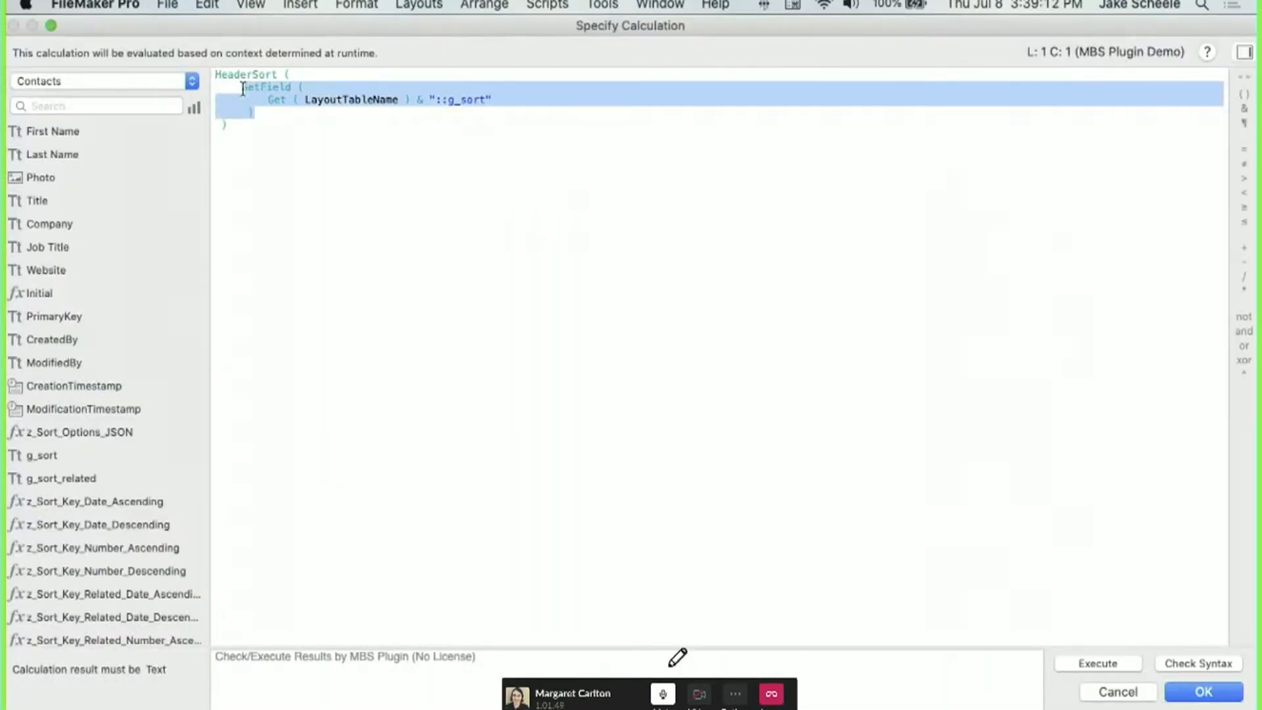
pyautogui.press('BackSpace')
pyautogui.click(98, 81)
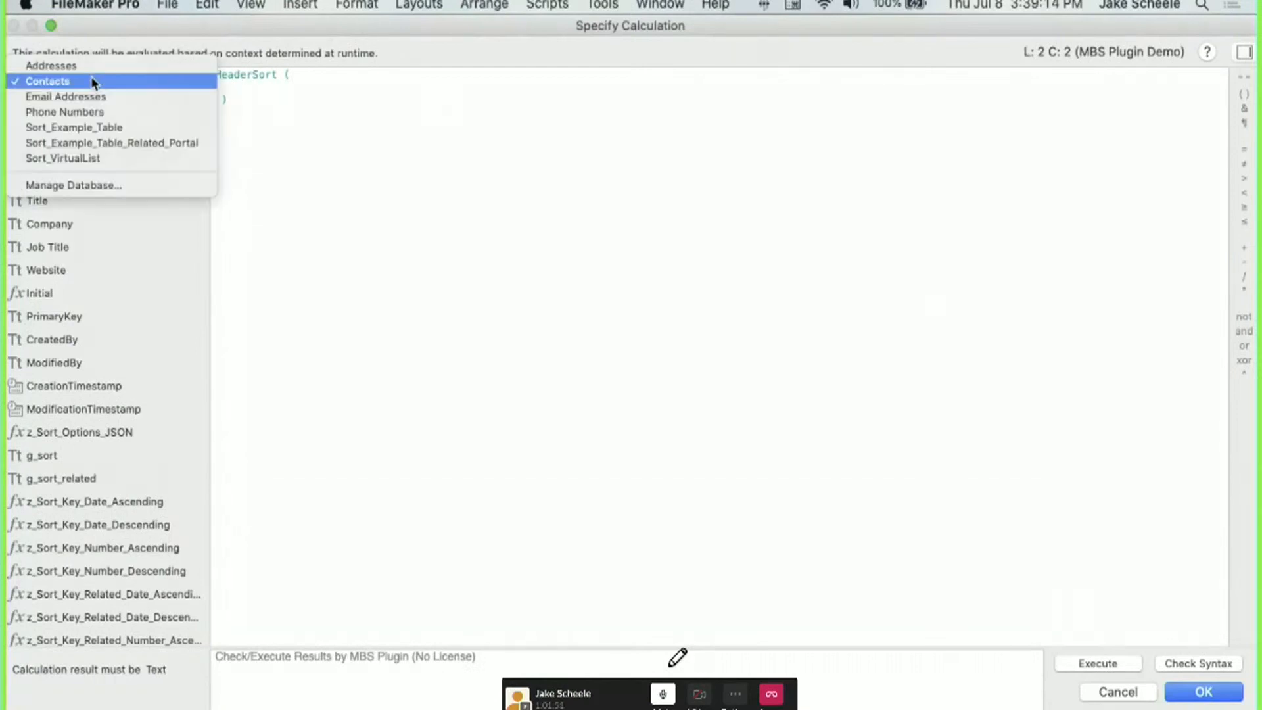
pyautogui.click(93, 112)
pyautogui.doubleClick(61, 362)
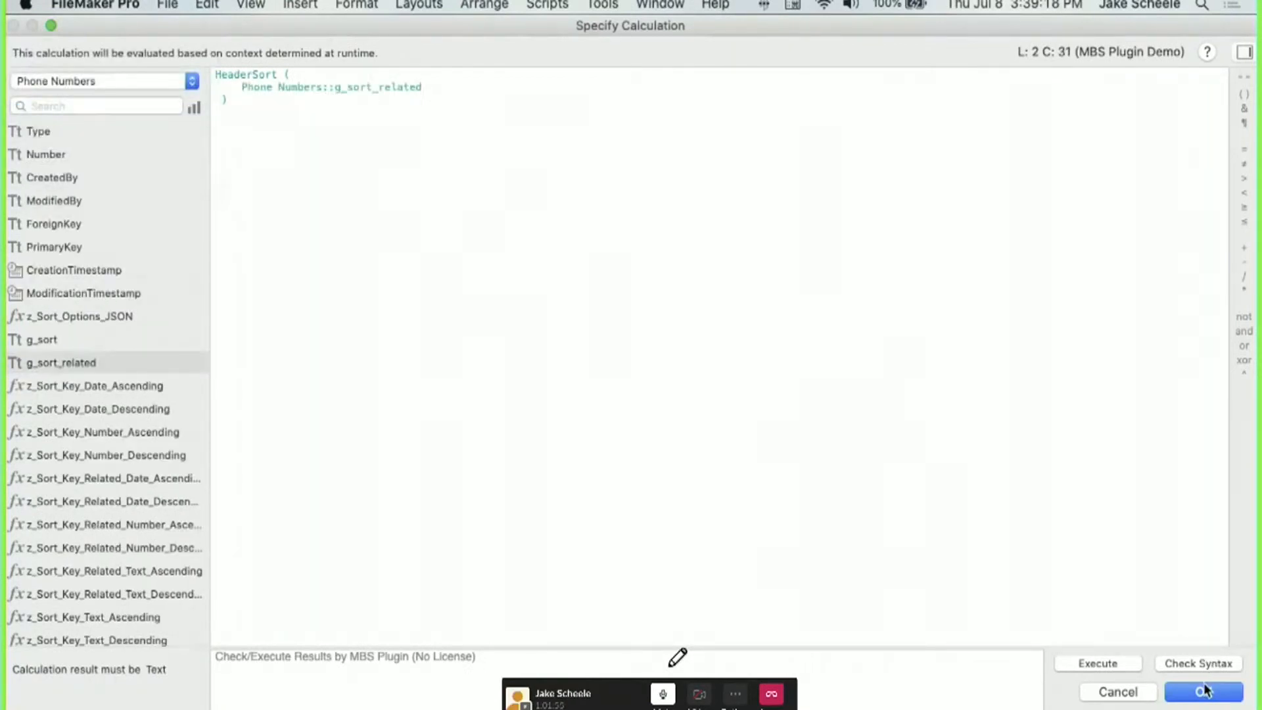
pyautogui.press('super+a')
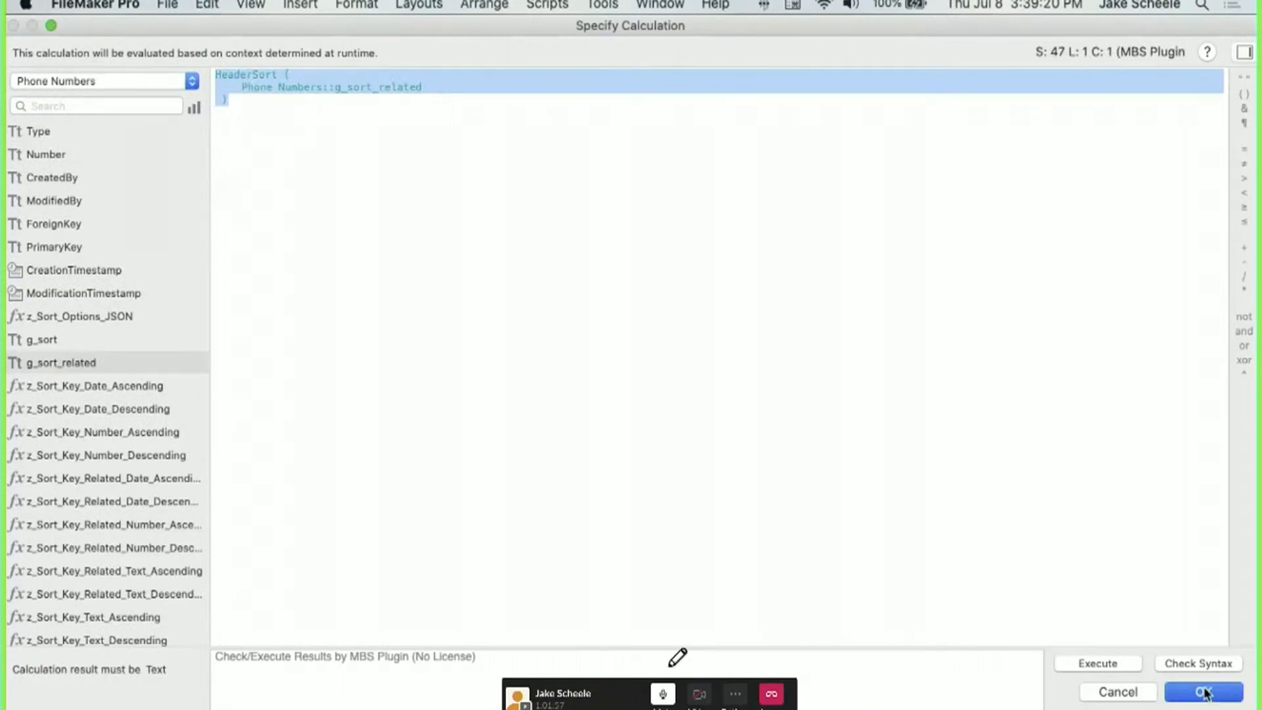
pyautogui.click(1204, 684)
# Reopen the sort button bar's Button Bar Setup on its second segment.
pyautogui.click(676, 259)
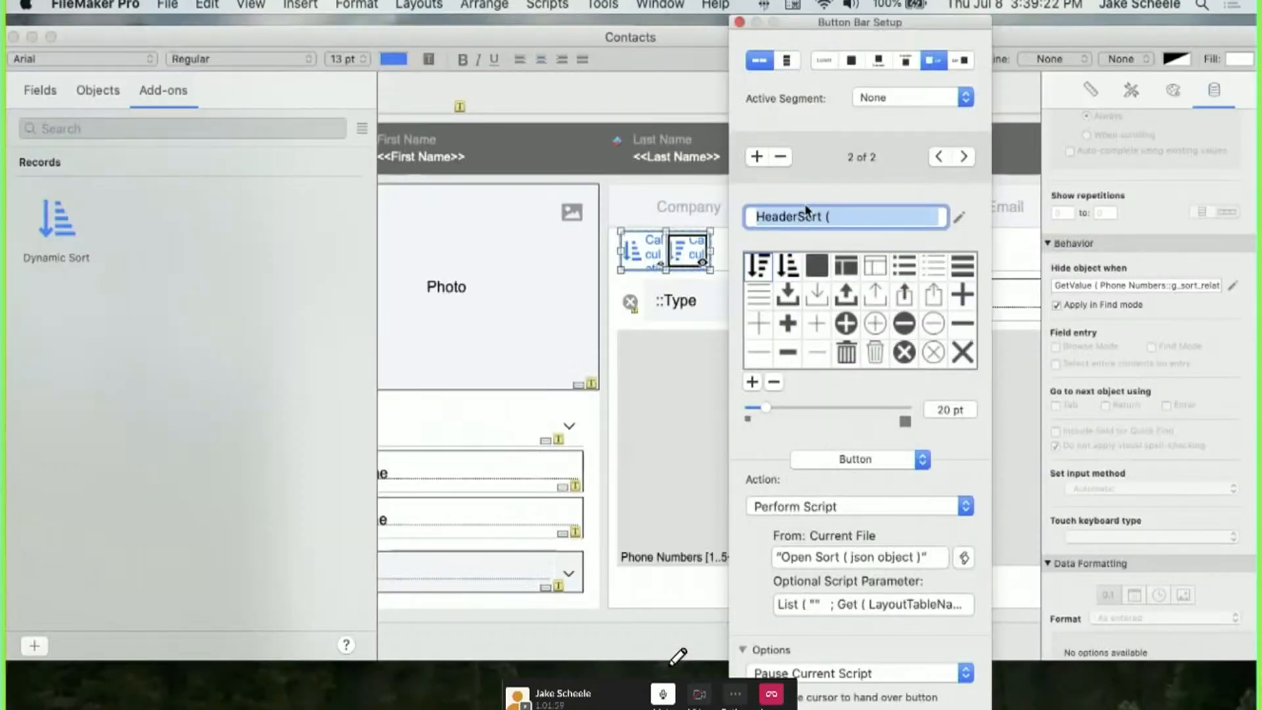
pyautogui.click(643, 256)
pyautogui.click(712, 261)
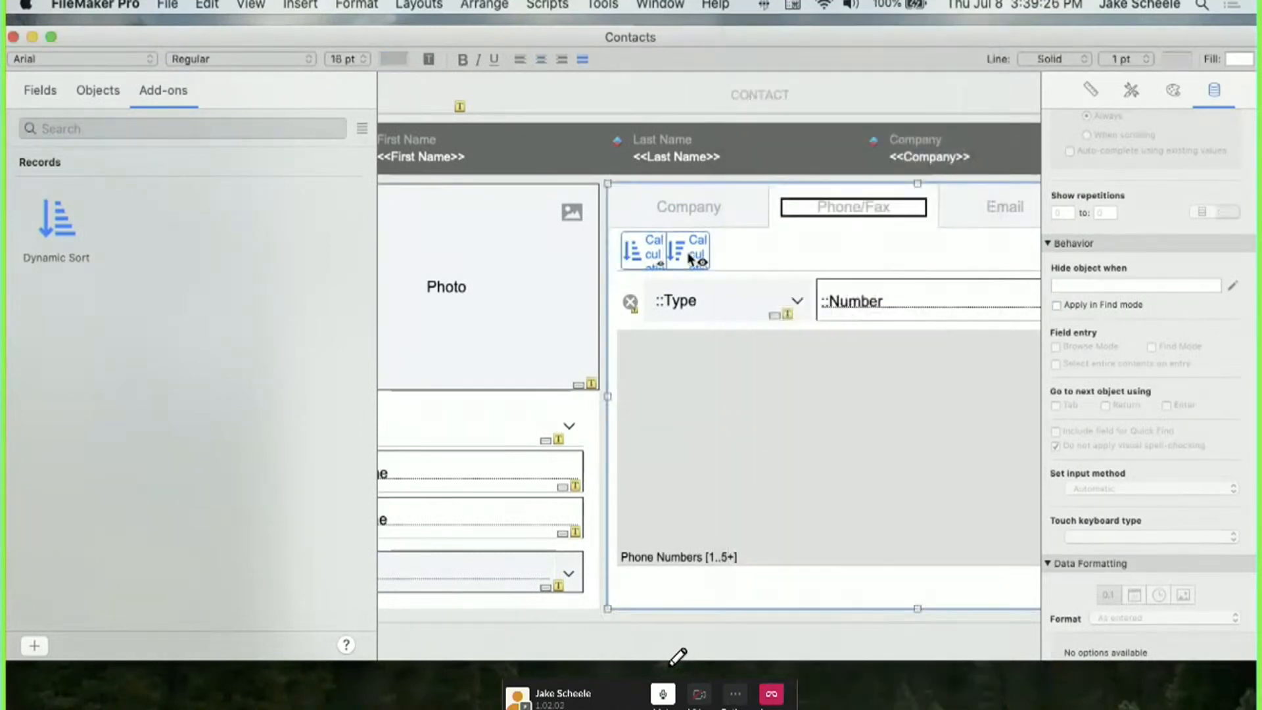
pyautogui.doubleClick(677, 255)
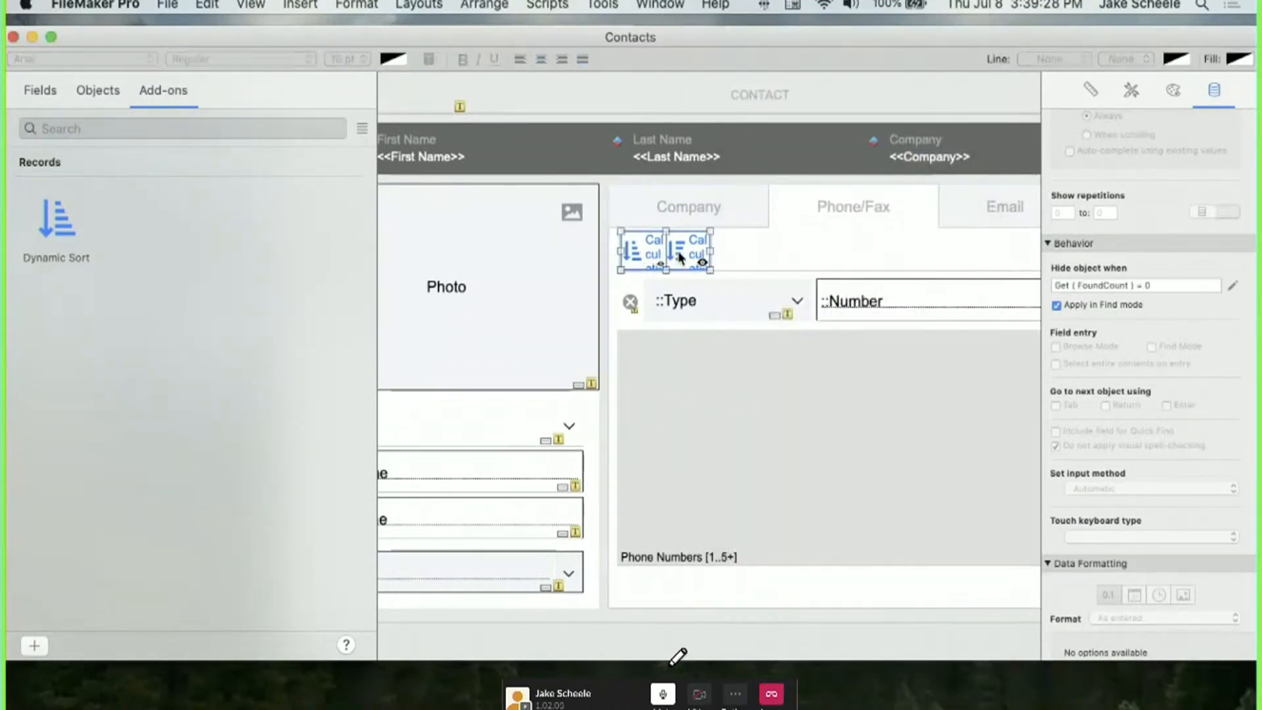
pyautogui.click(690, 257)
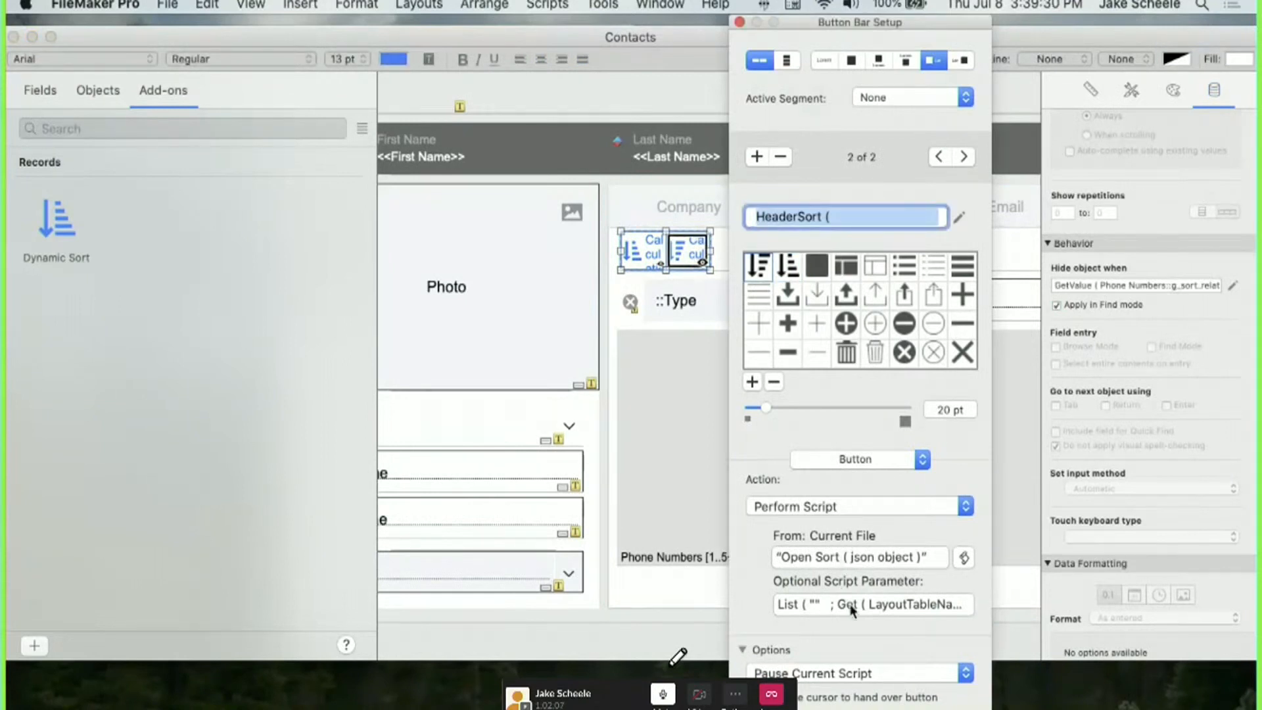
# Open the 'Open Sort ( json object )' script and review its Parameters comment and example variables.
pyautogui.click(827, 556)
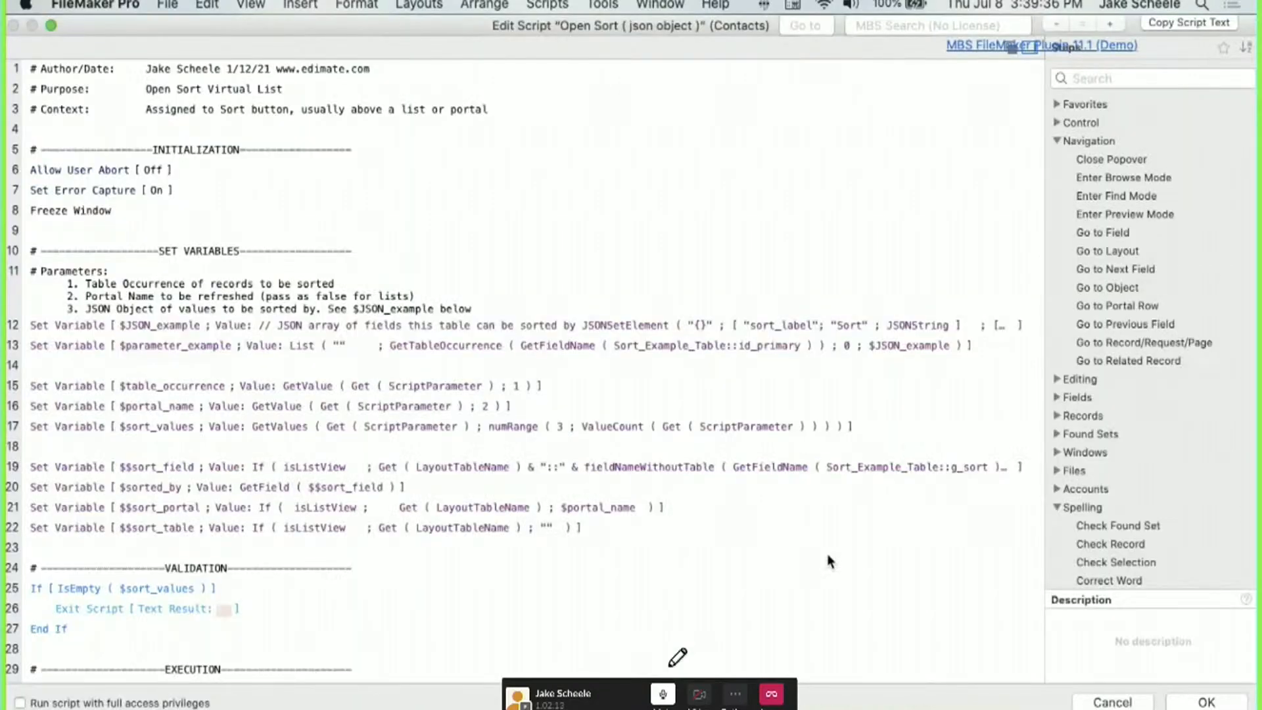
pyautogui.click(187, 278)
pyautogui.click(174, 326)
pyautogui.click(169, 345)
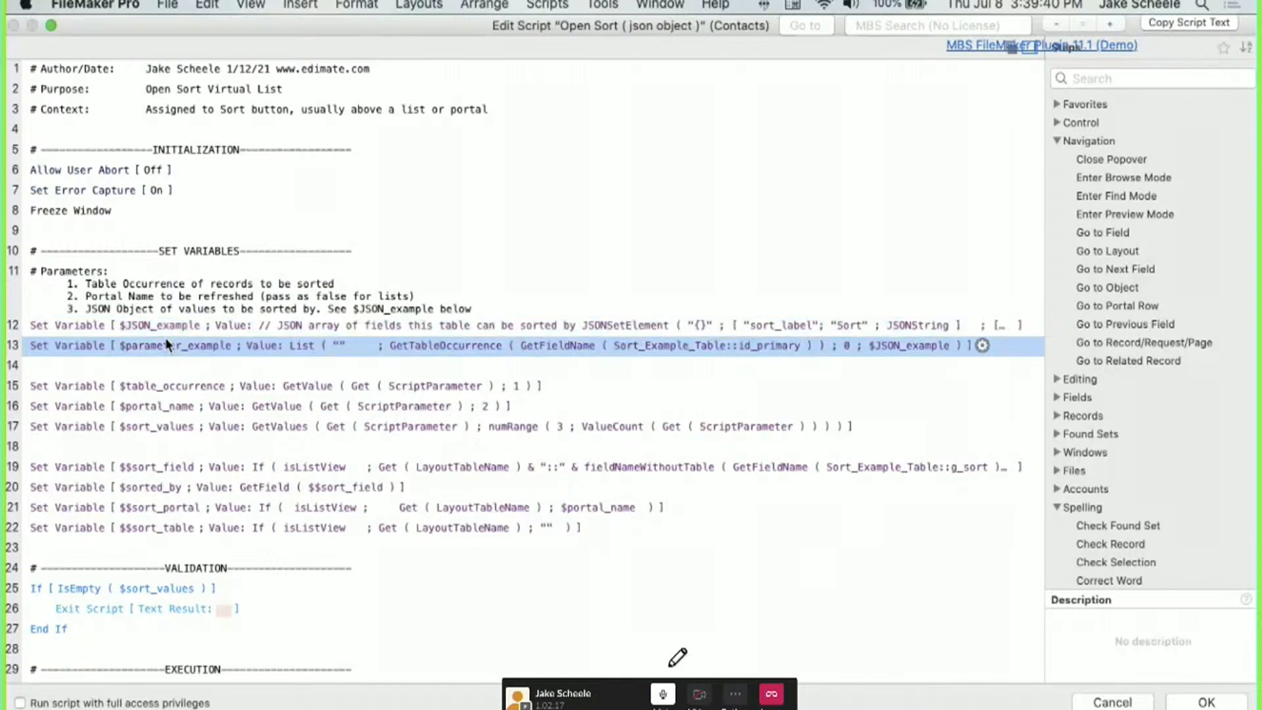
pyautogui.click(148, 308)
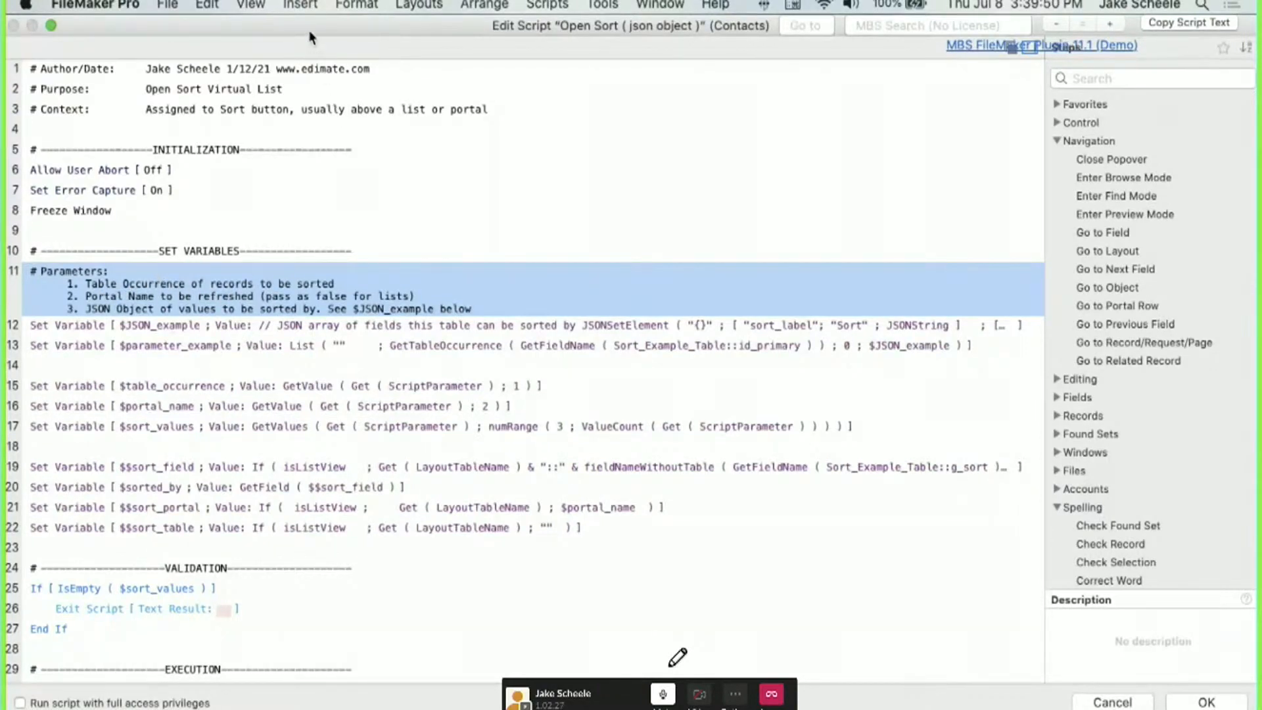
pyautogui.moveTo(309, 30); pyautogui.dragTo(659, 632)
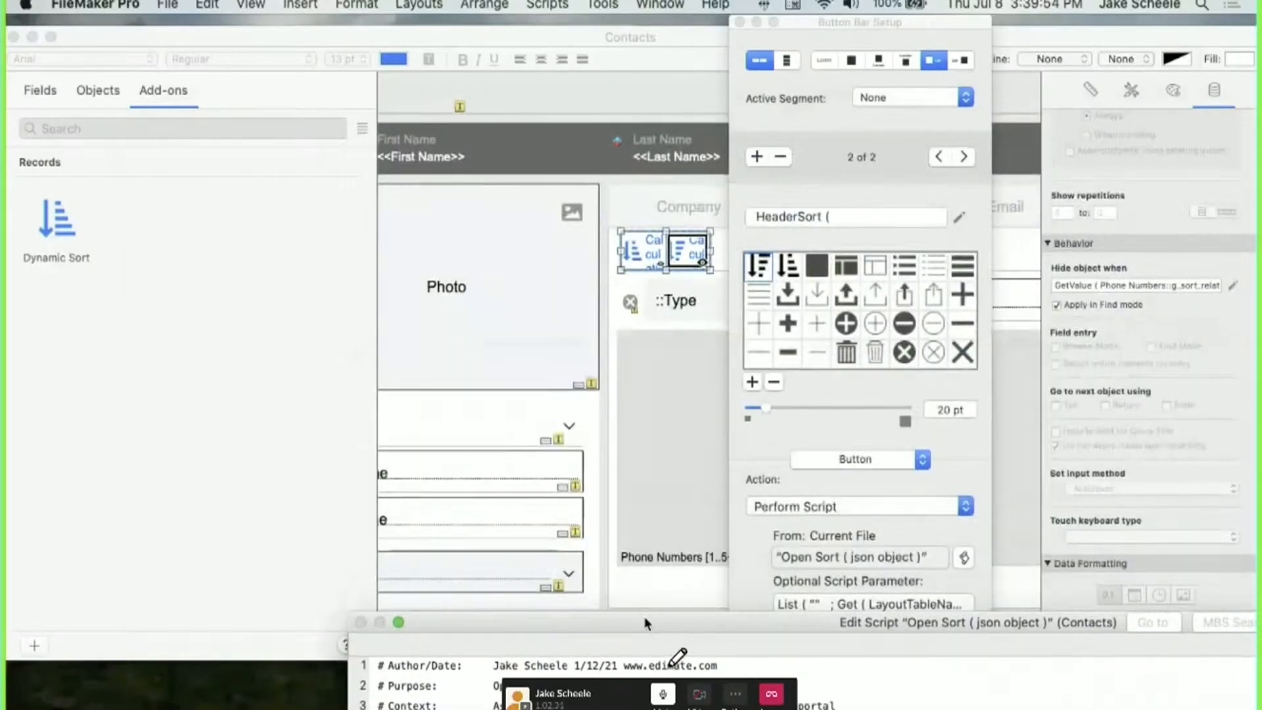
pyautogui.moveTo(644, 616); pyautogui.dragTo(335, 5)
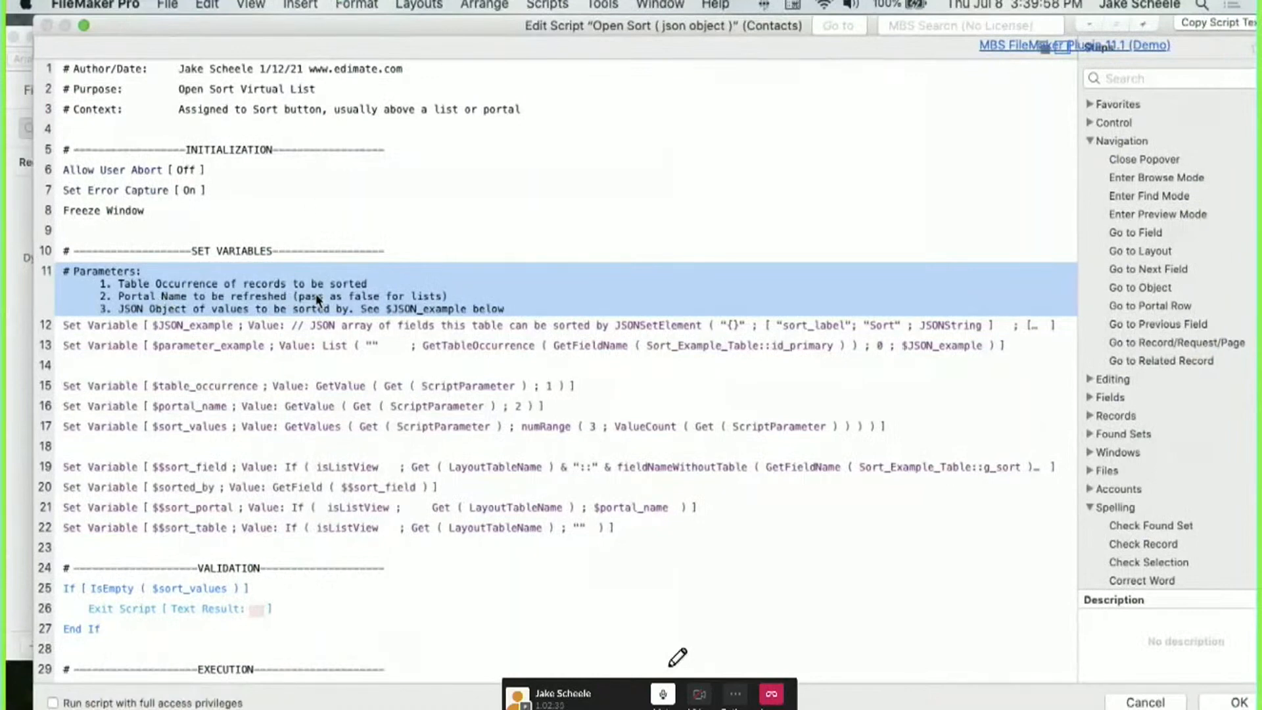
pyautogui.moveTo(330, 31); pyautogui.dragTo(307, 585)
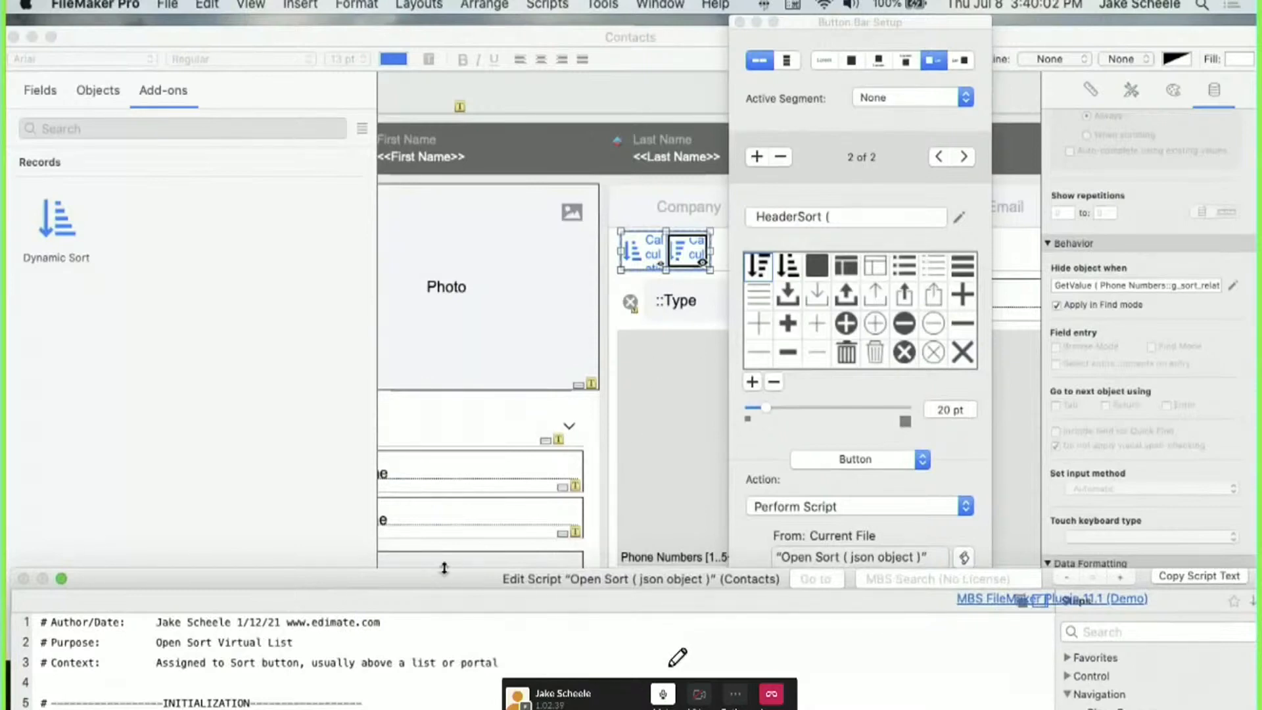
pyautogui.moveTo(434, 576); pyautogui.dragTo(463, 28)
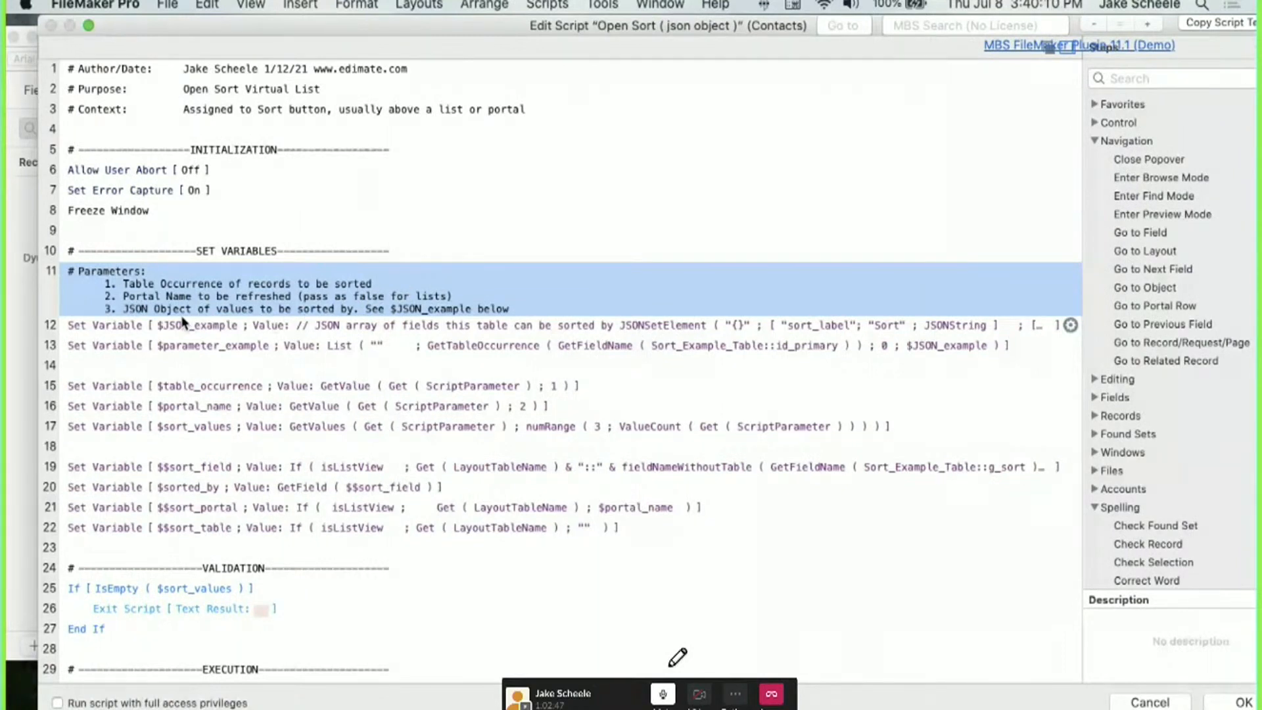
# Open the $JSON_example Set Variable value calculation and locate the z_Sort_Options_JSON field.
pyautogui.click(290, 327)
pyautogui.doubleClick(289, 327)
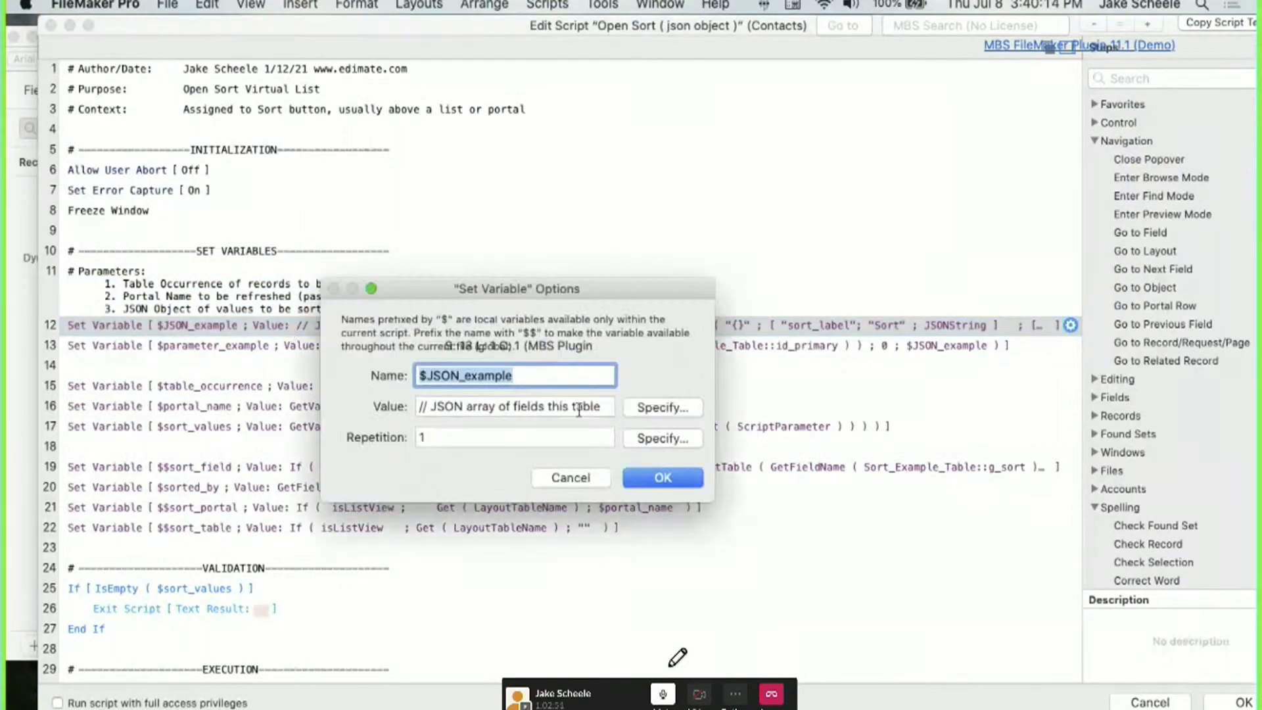
pyautogui.click(651, 409)
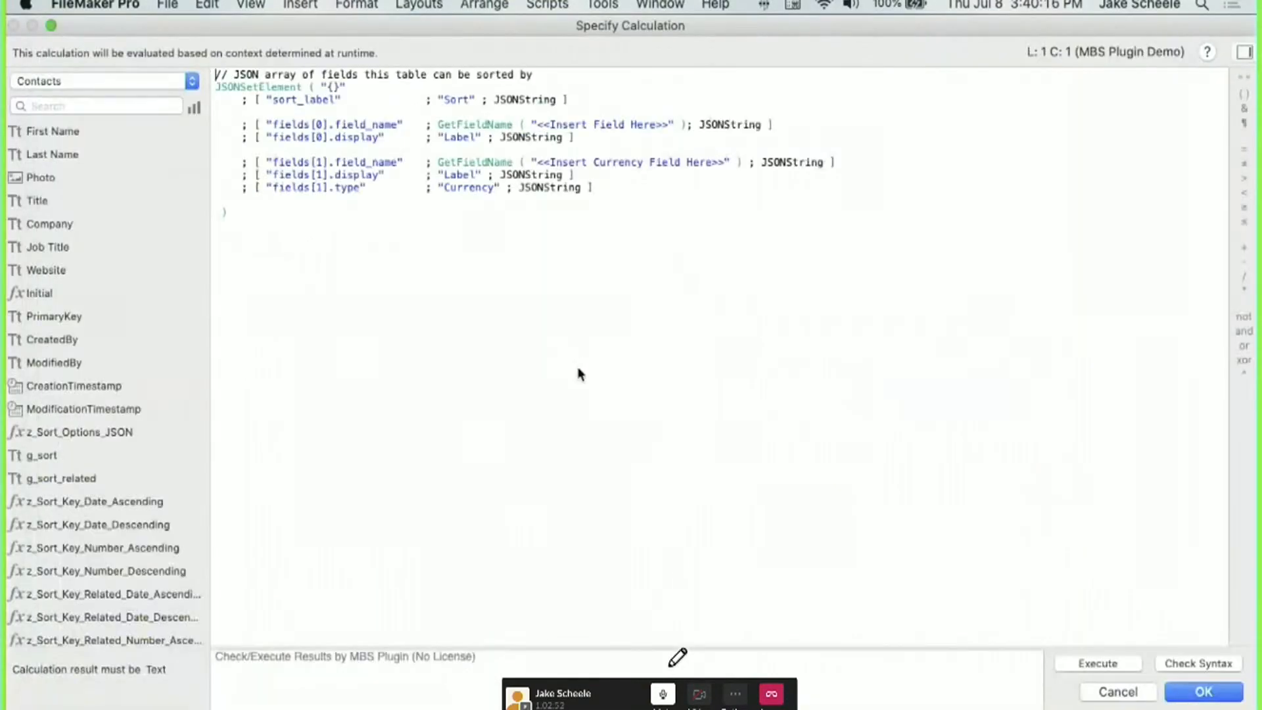
pyautogui.scroll(-8, 163, 450)
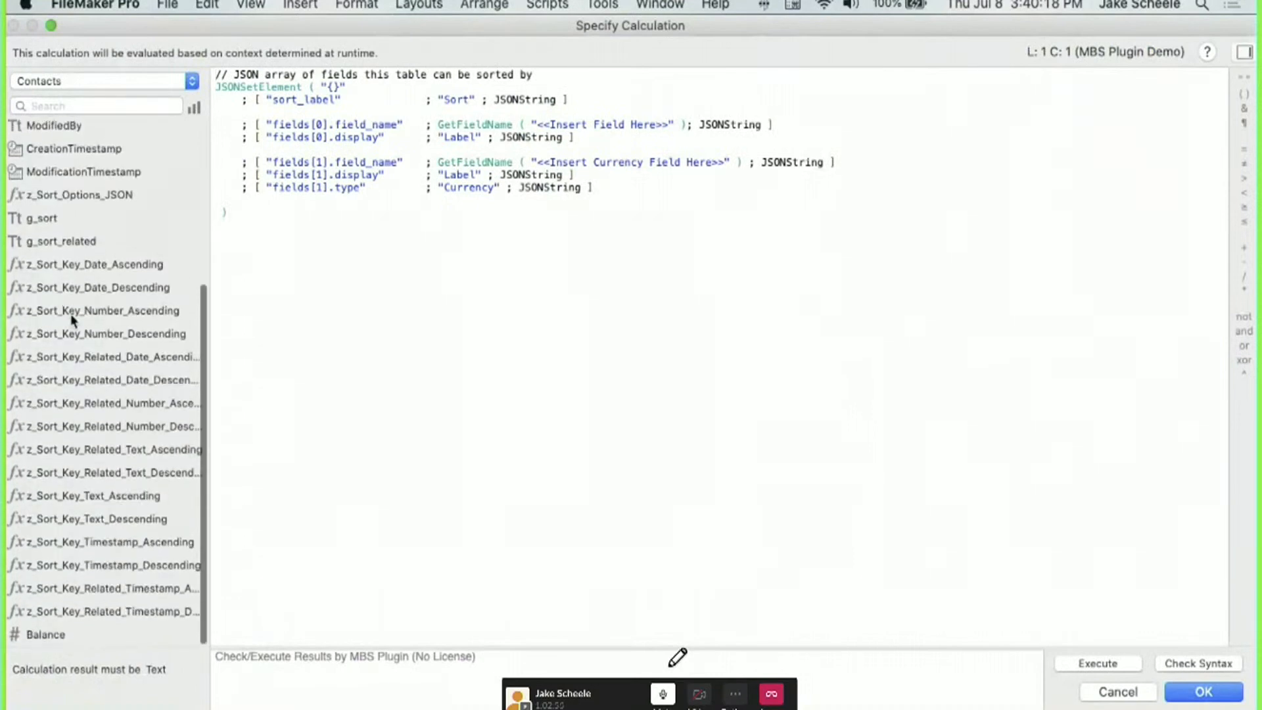
pyautogui.click(70, 204)
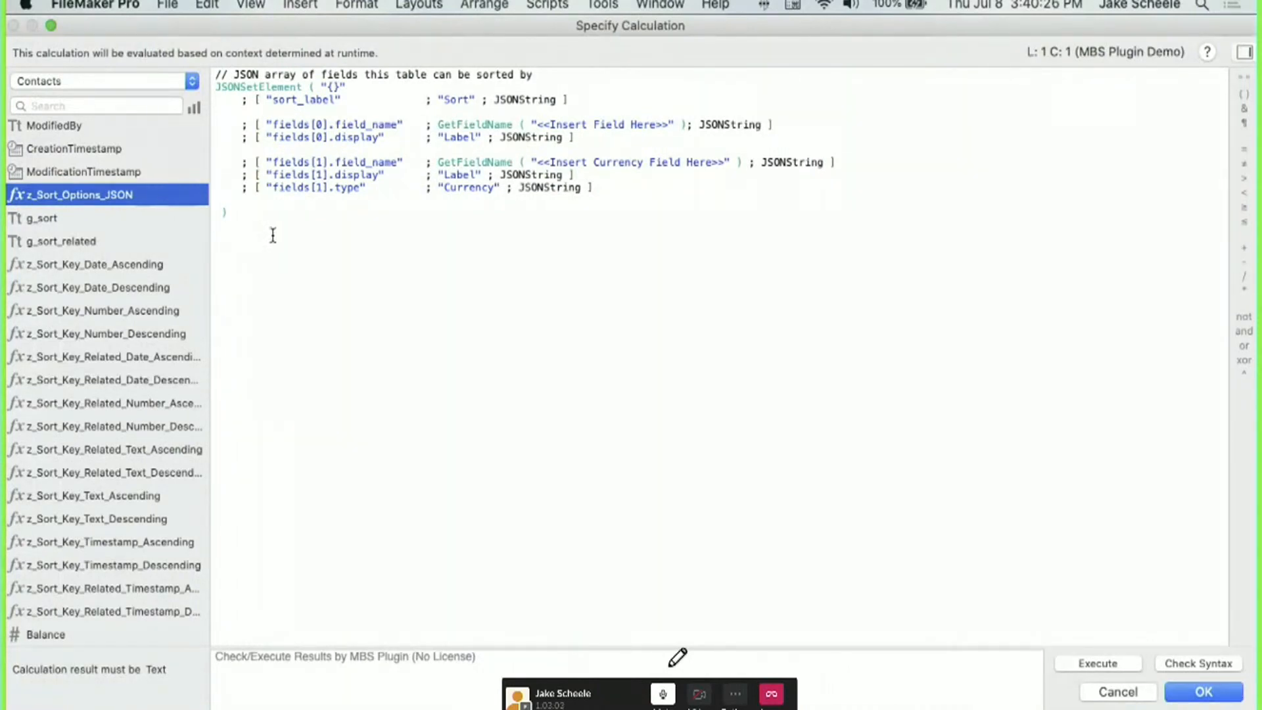
# Cancel the calculation, the variable options and the Open Sort script without saving changes.
pyautogui.click(1110, 700)
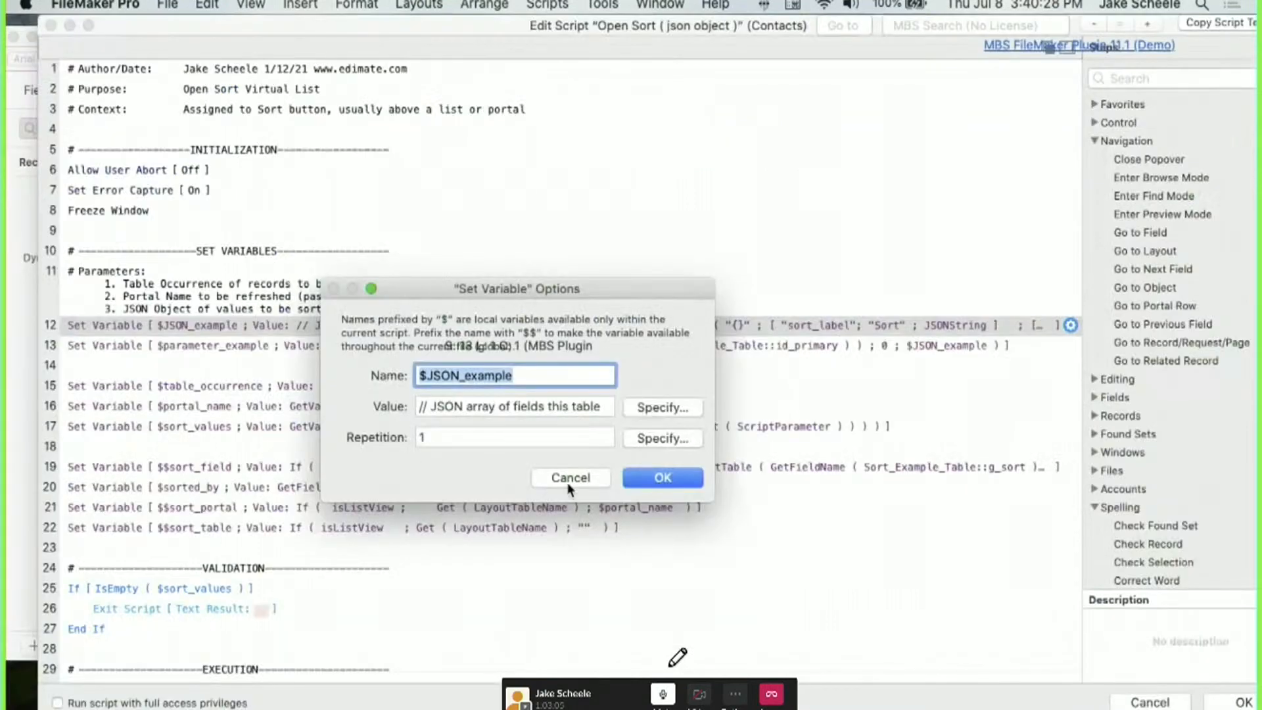
pyautogui.click(566, 482)
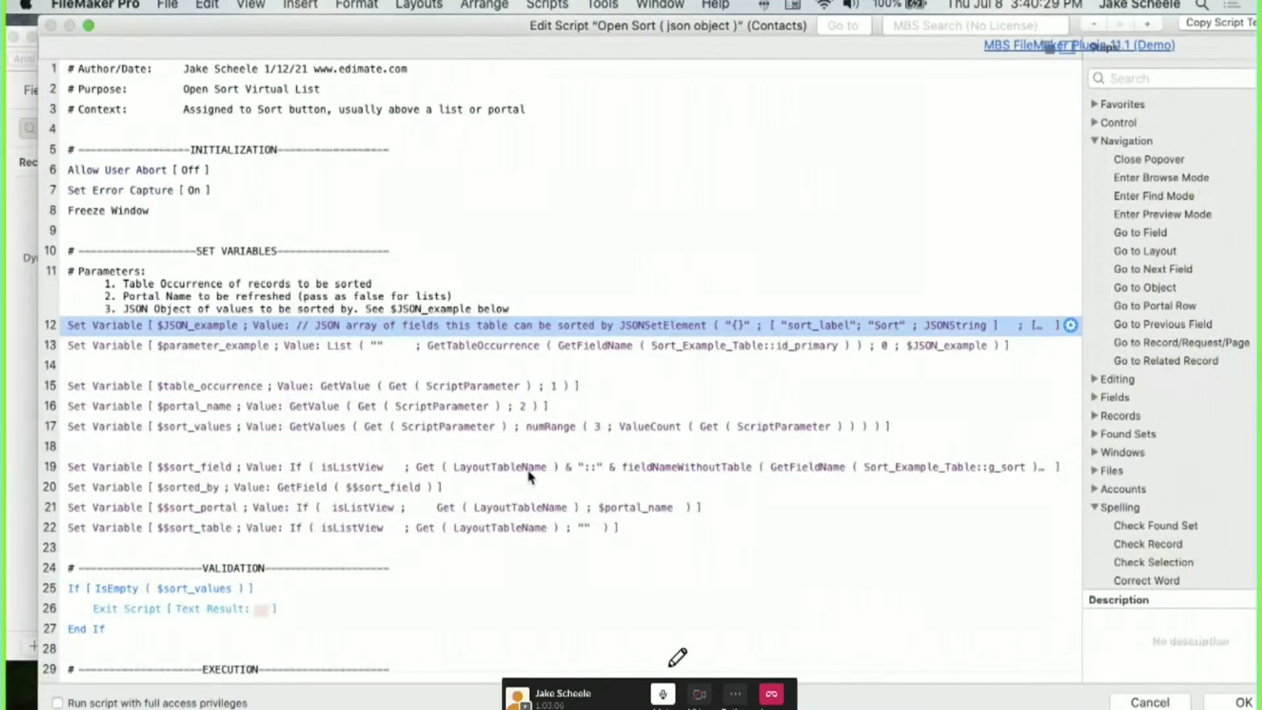
pyautogui.click(1150, 702)
# Review the first sort segment's parameter referencing Sort_Example_Table::z_Sort_Options_JSON, cancelling it unchanged.
pyautogui.click(660, 244)
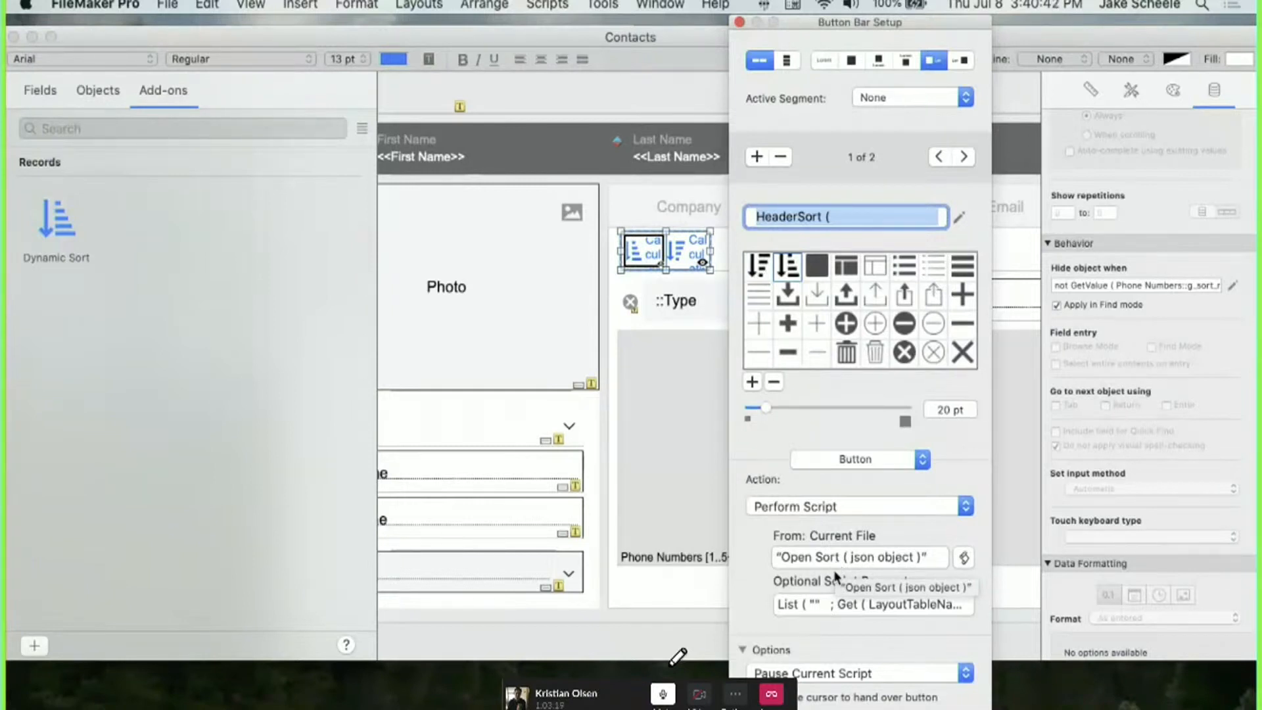
pyautogui.click(819, 601)
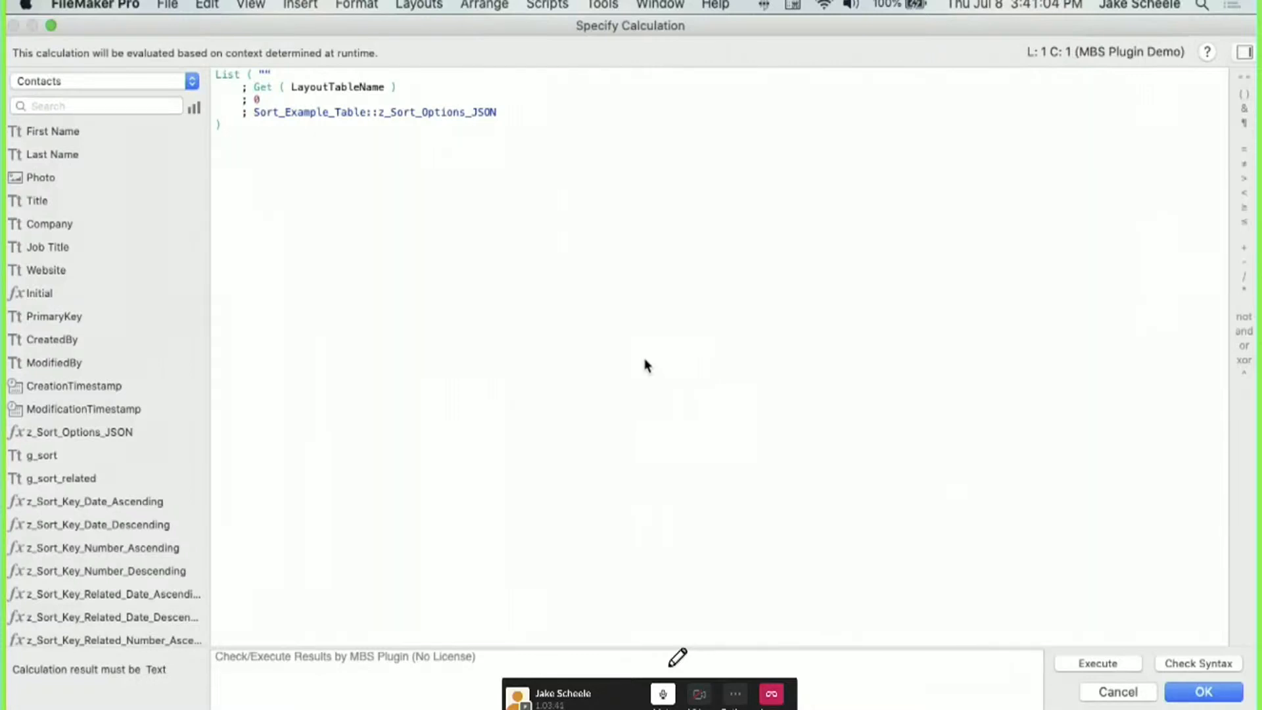
pyautogui.moveTo(507, 112); pyautogui.dragTo(255, 116)
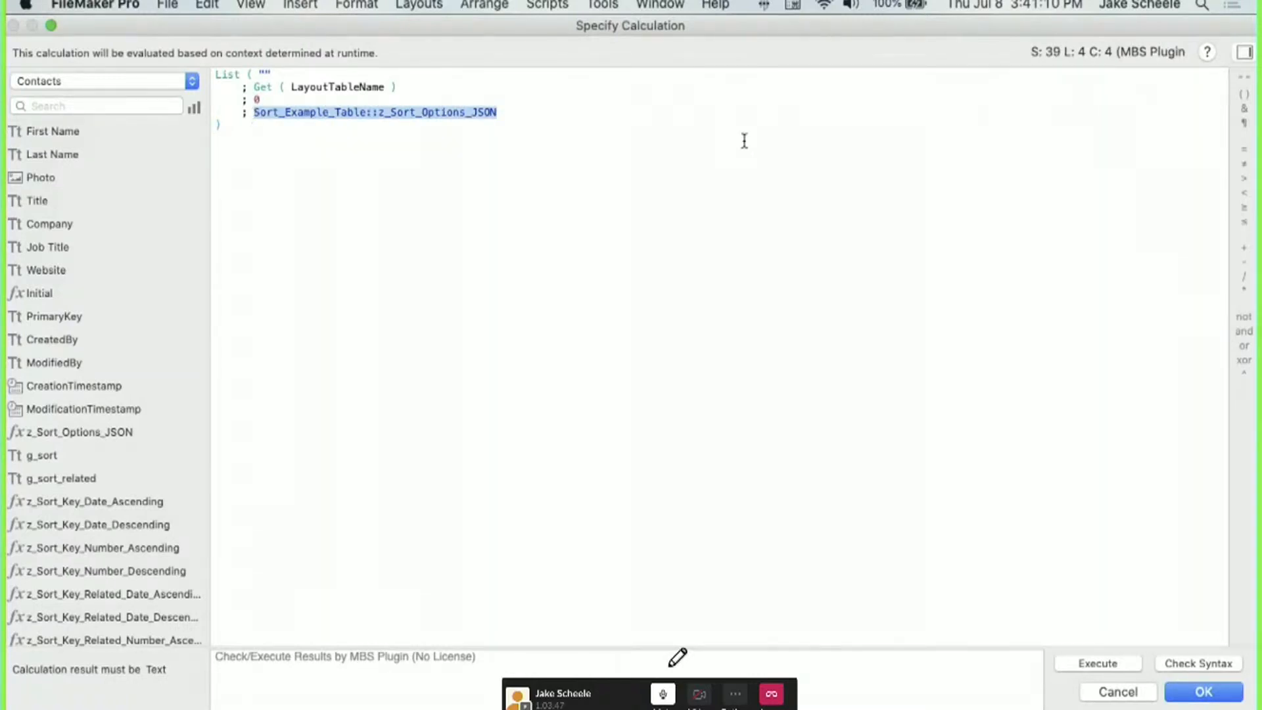
pyautogui.click(1121, 693)
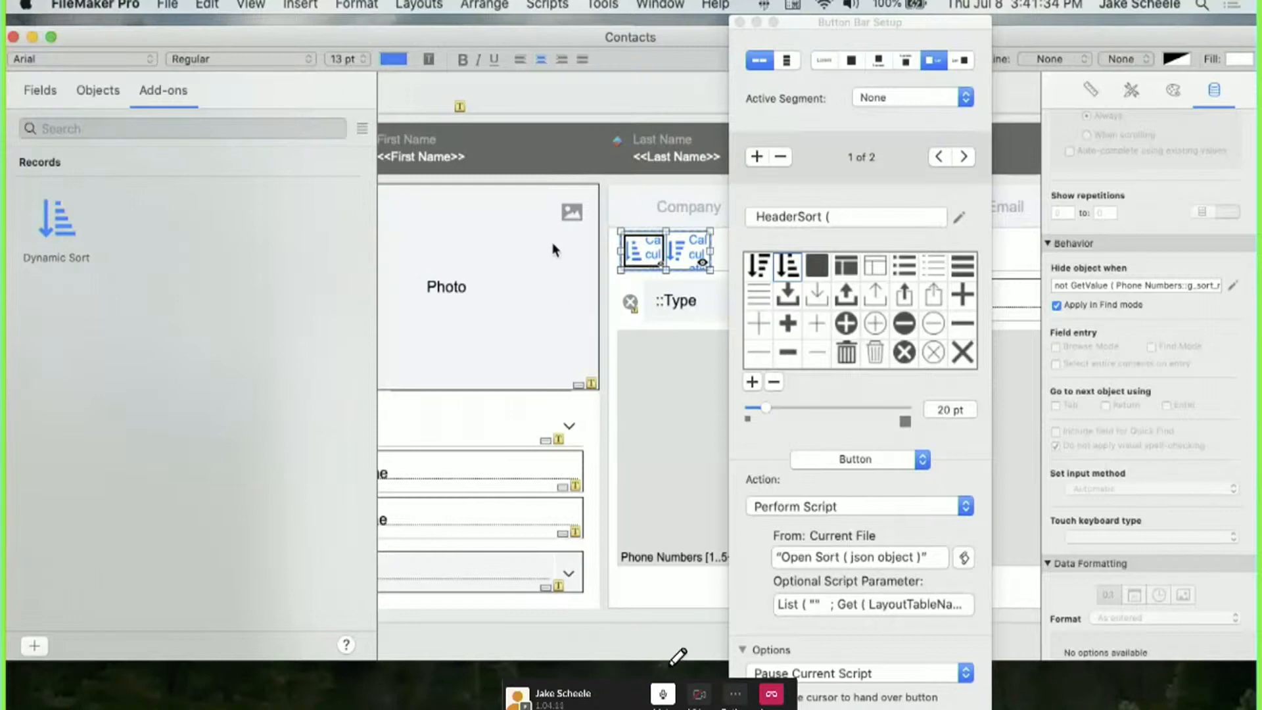
pyautogui.click(840, 603)
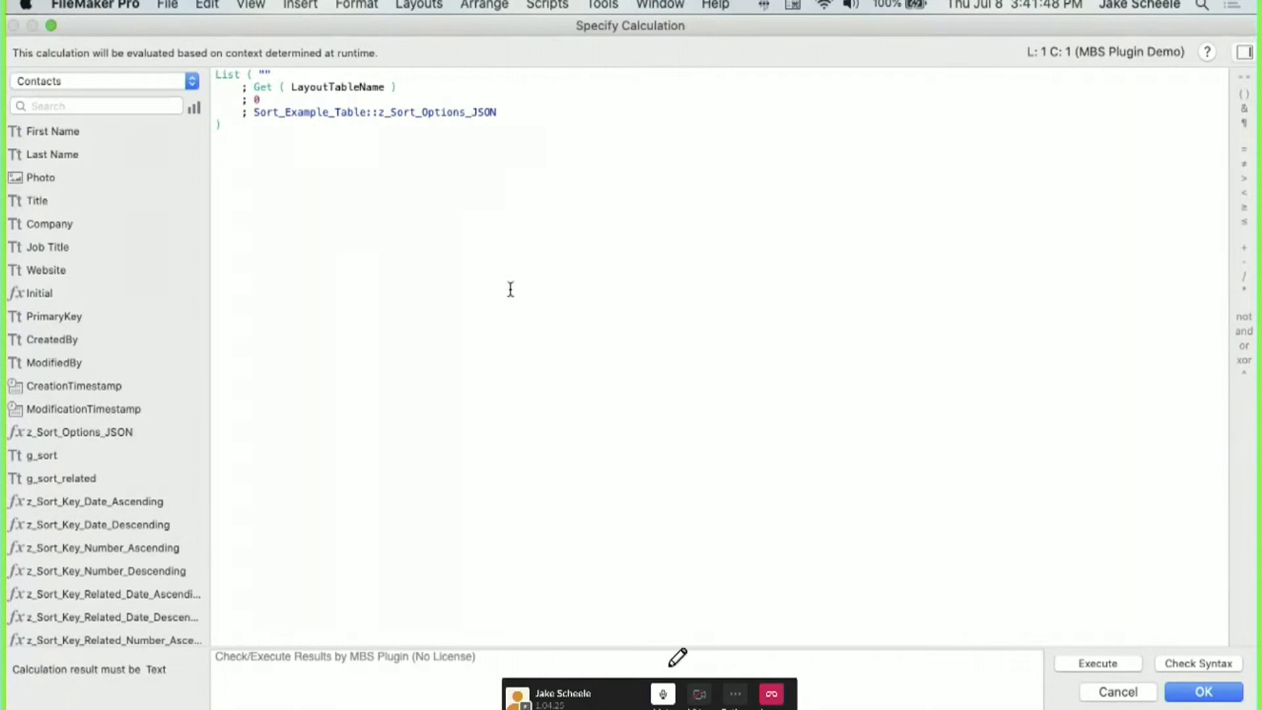
pyautogui.click(1107, 690)
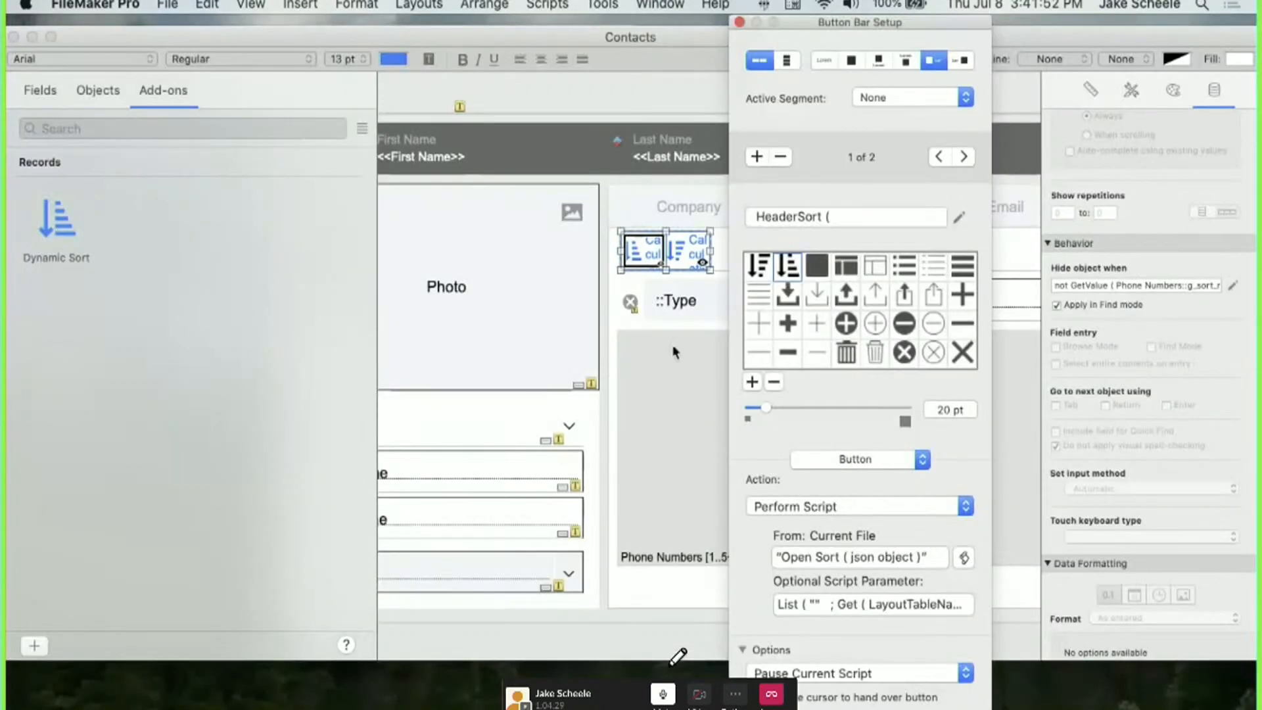
# Replace Get ( LayoutTableName ) with GetTableOccurrence ( GetFieldName ( Phone Numbers::PrimaryKey ) ).
pyautogui.click(809, 605)
pyautogui.moveTo(399, 88); pyautogui.dragTo(257, 87)
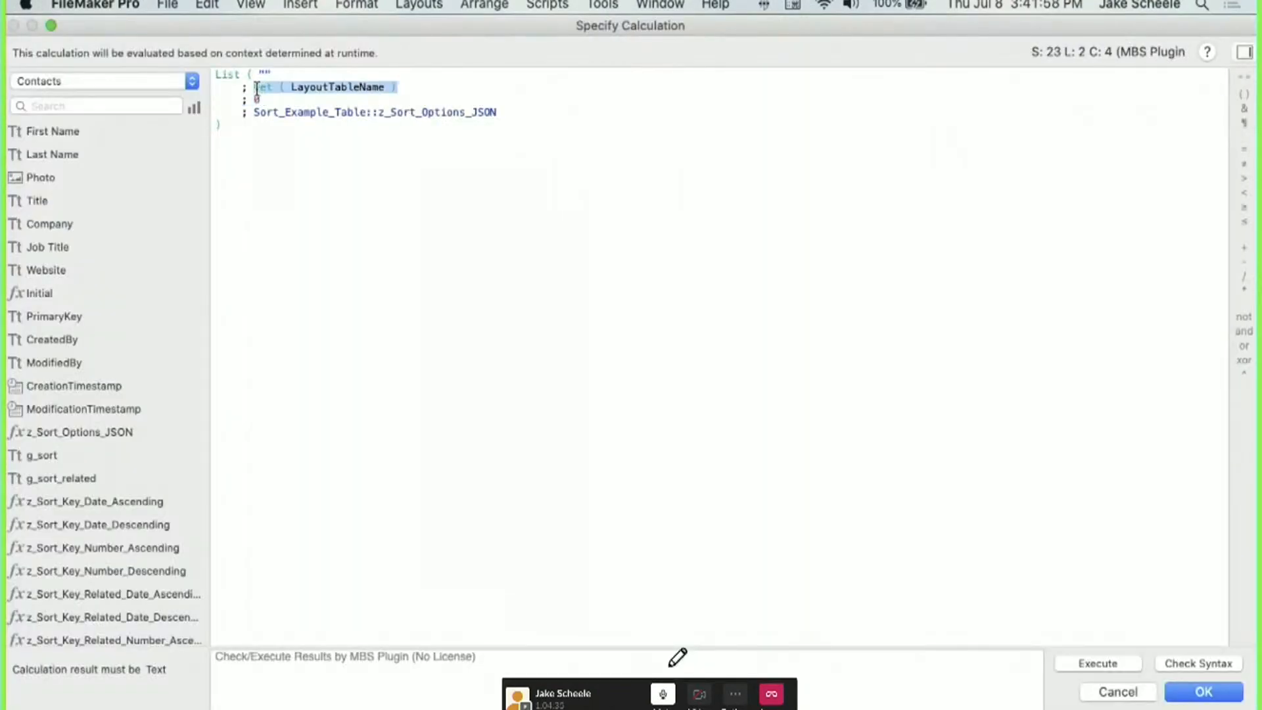
pyautogui.write('tableo')
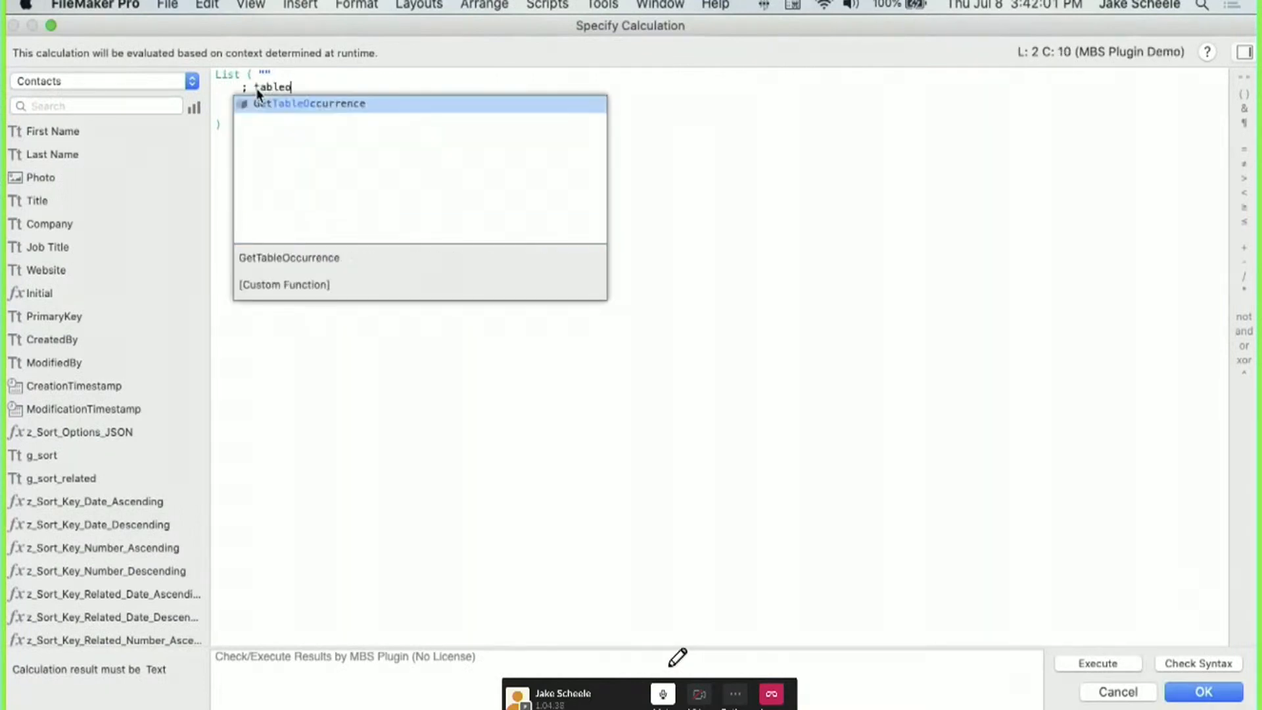
pyautogui.press('Return')
pyautogui.write('getfieldn')
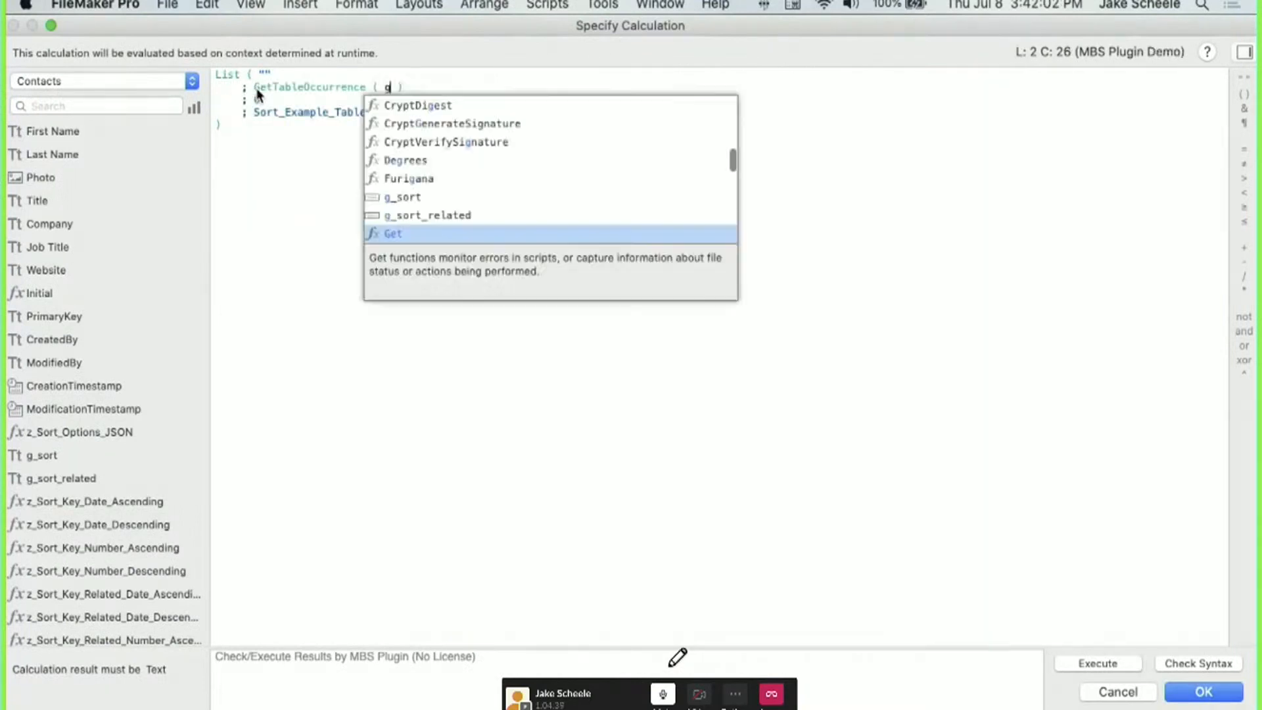
pyautogui.press('Return')
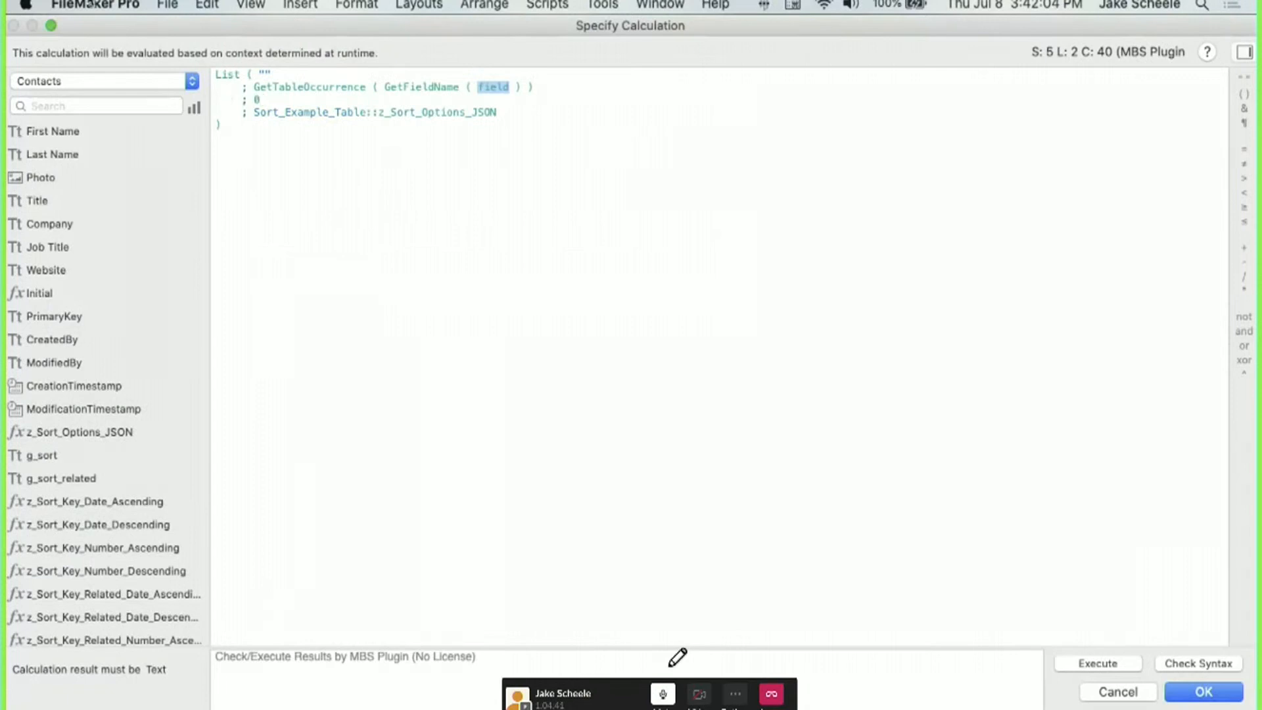
pyautogui.click(78, 78)
pyautogui.click(81, 113)
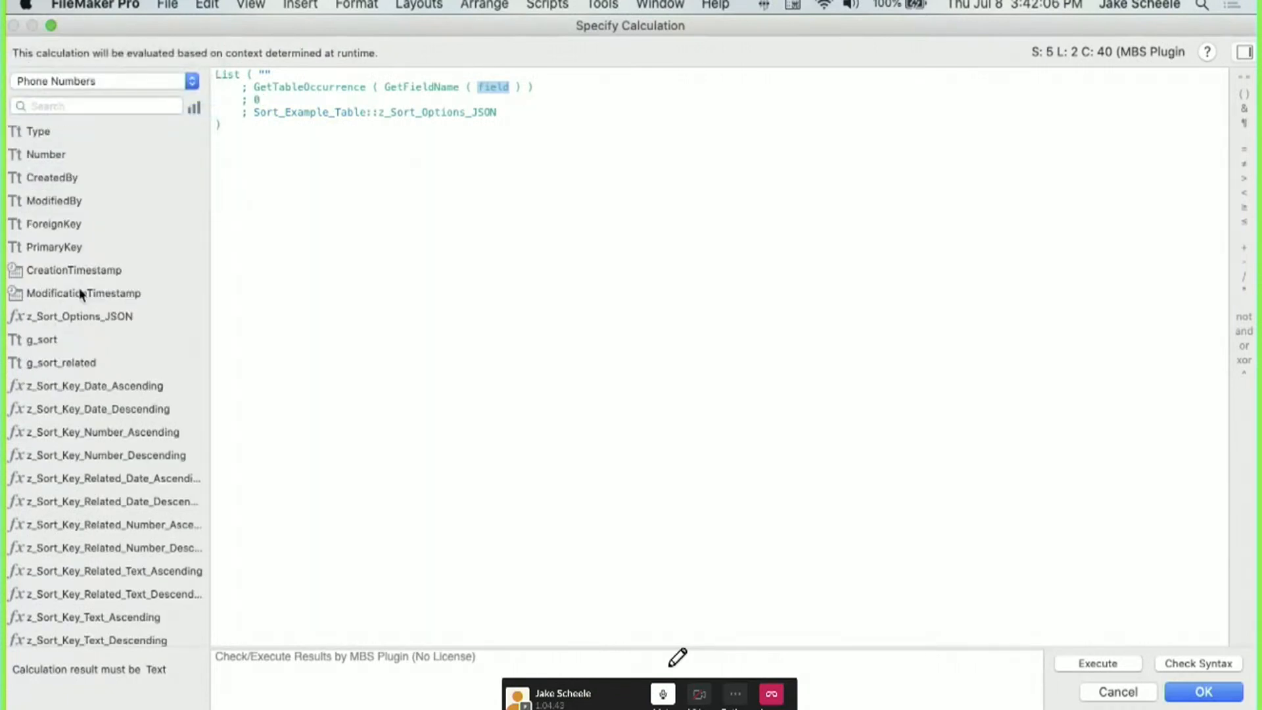
pyautogui.doubleClick(60, 246)
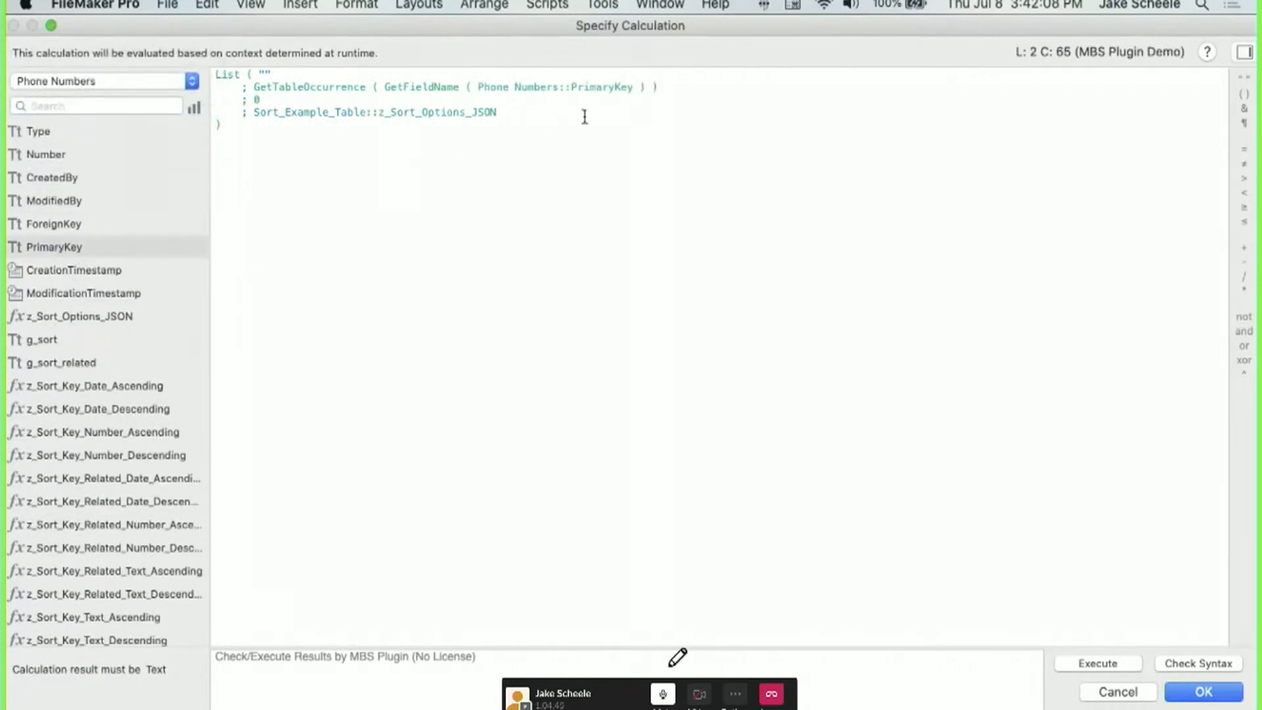
# Change the object name to "phone_numbers_portal" and the options to Phone Numbers::z_Sort_Options_JSON.
pyautogui.click(303, 99)
pyautogui.press('BackSpace')
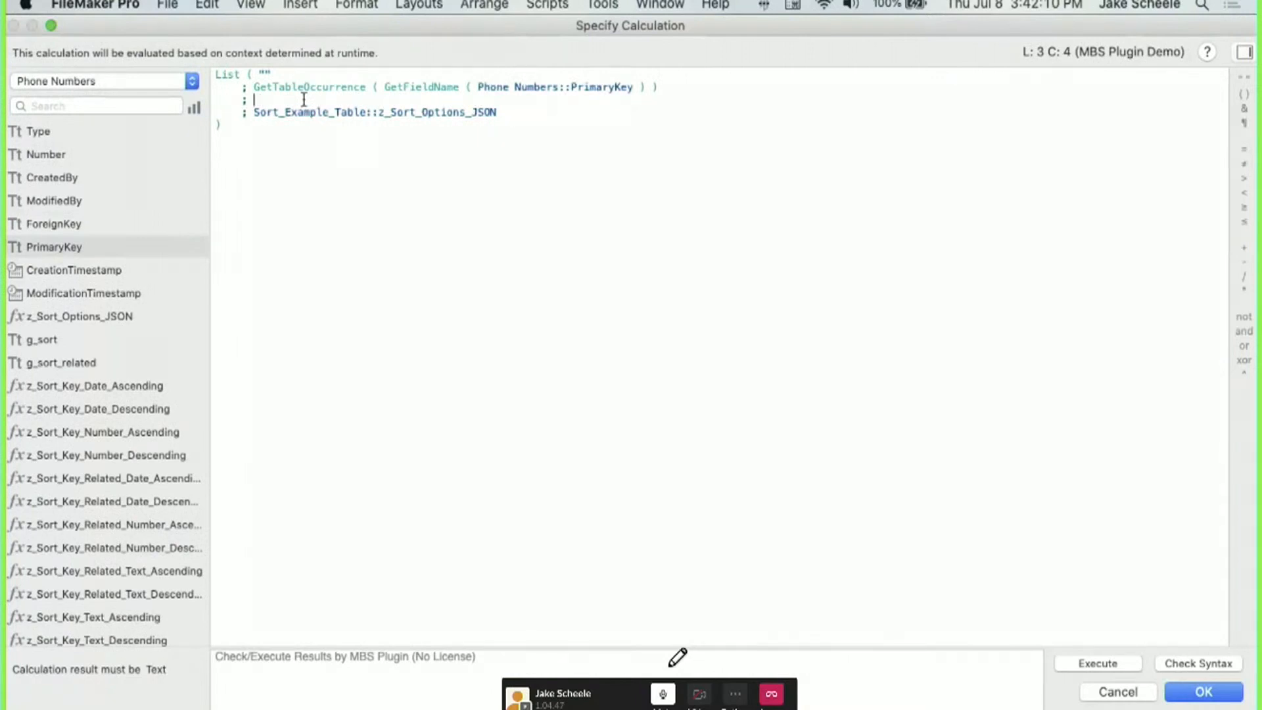
pyautogui.write('"phone_numb')
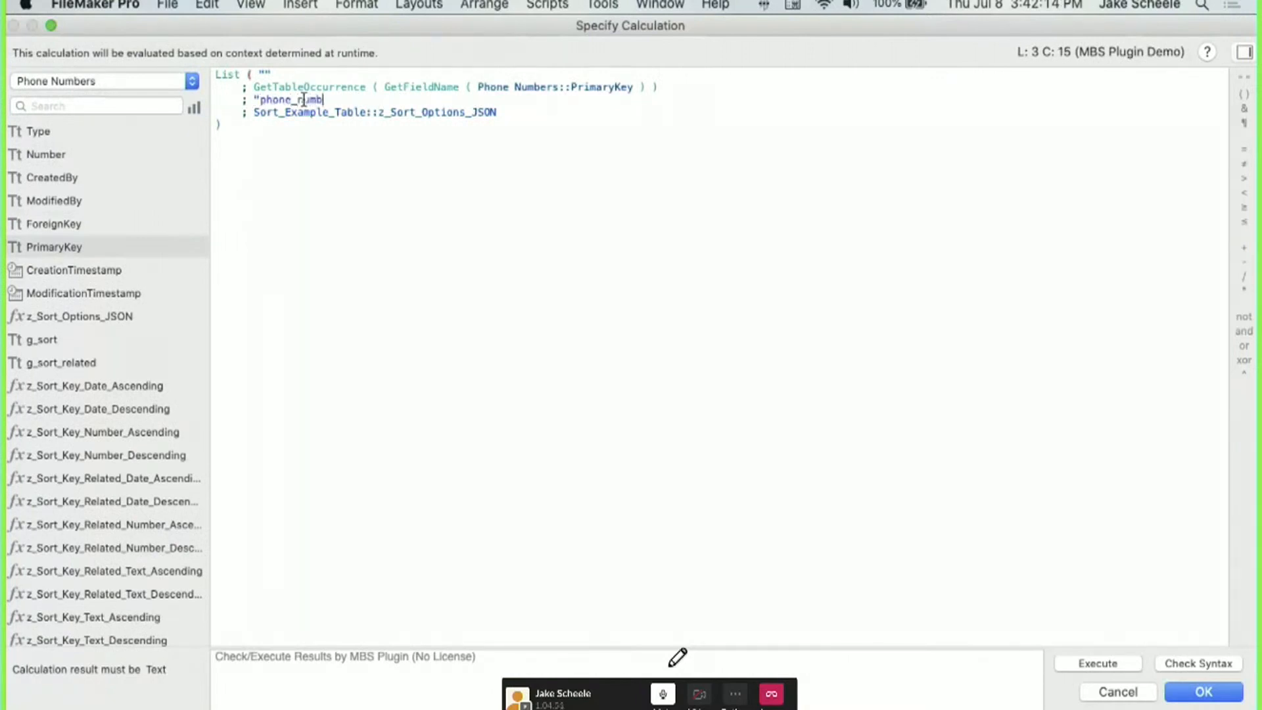
pyautogui.write('ers_portal"')
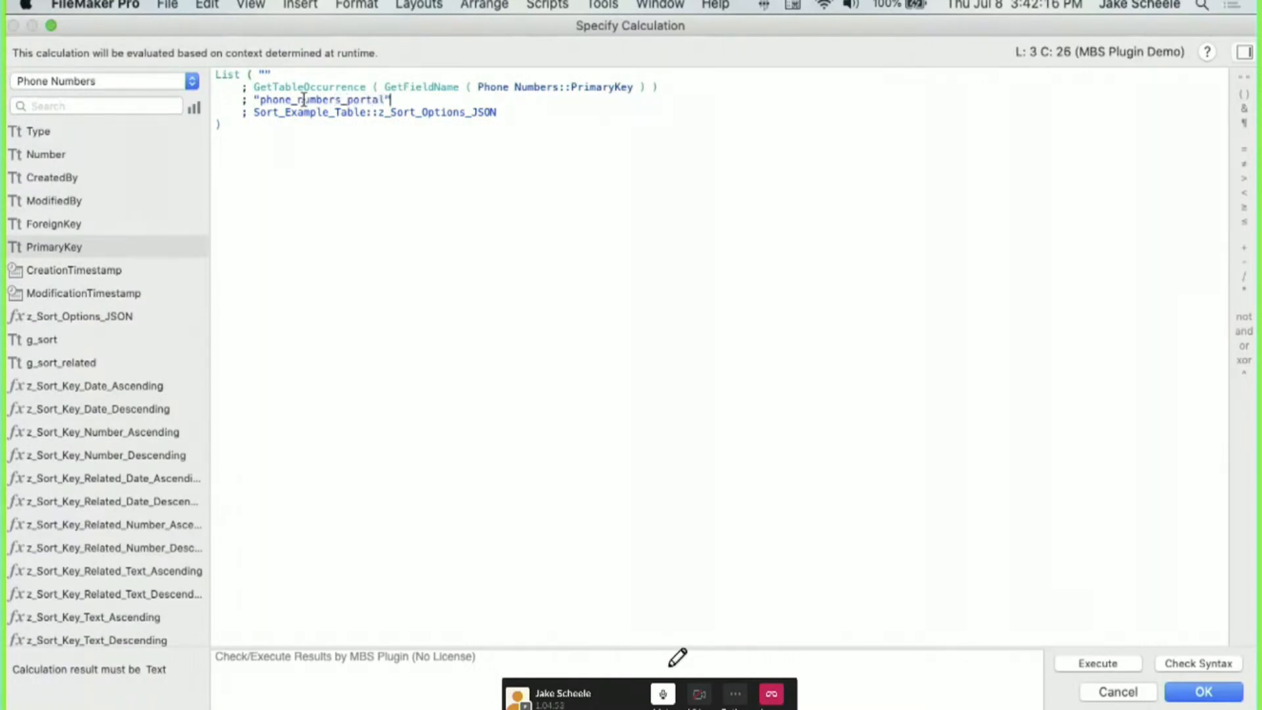
pyautogui.moveTo(387, 100); pyautogui.dragTo(257, 99)
pyautogui.click(520, 114)
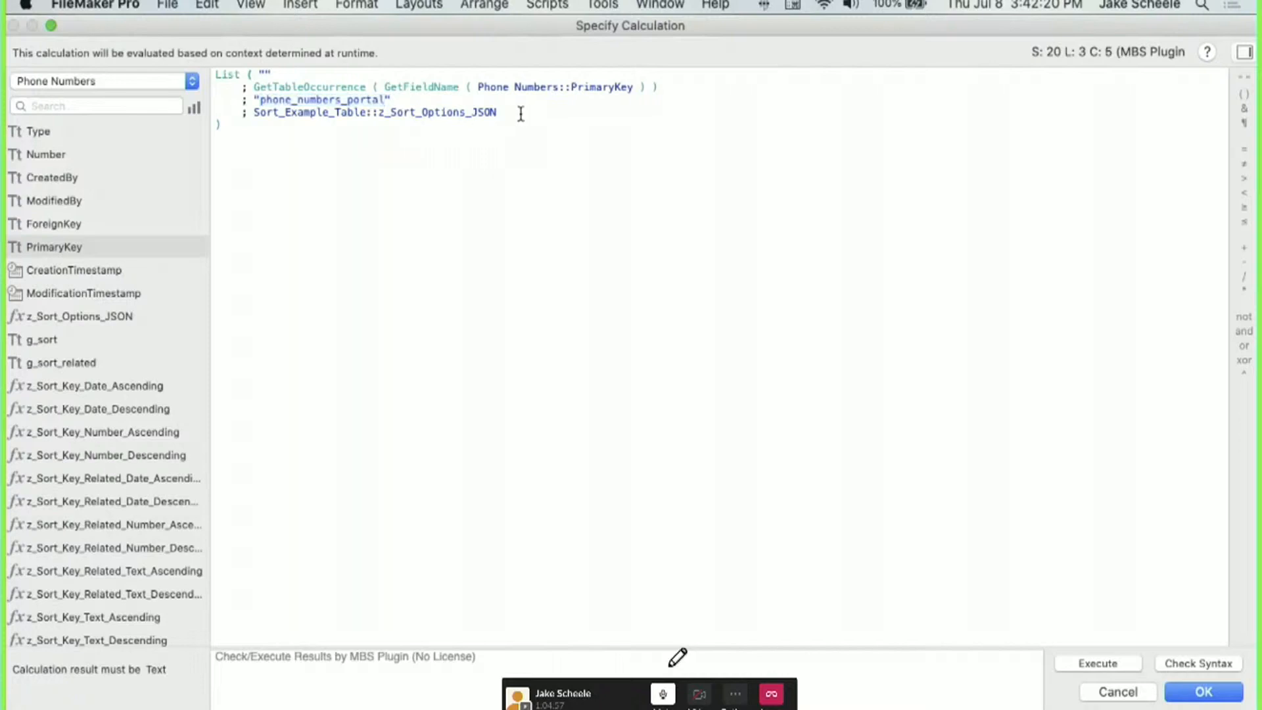
pyautogui.moveTo(520, 113); pyautogui.dragTo(253, 113)
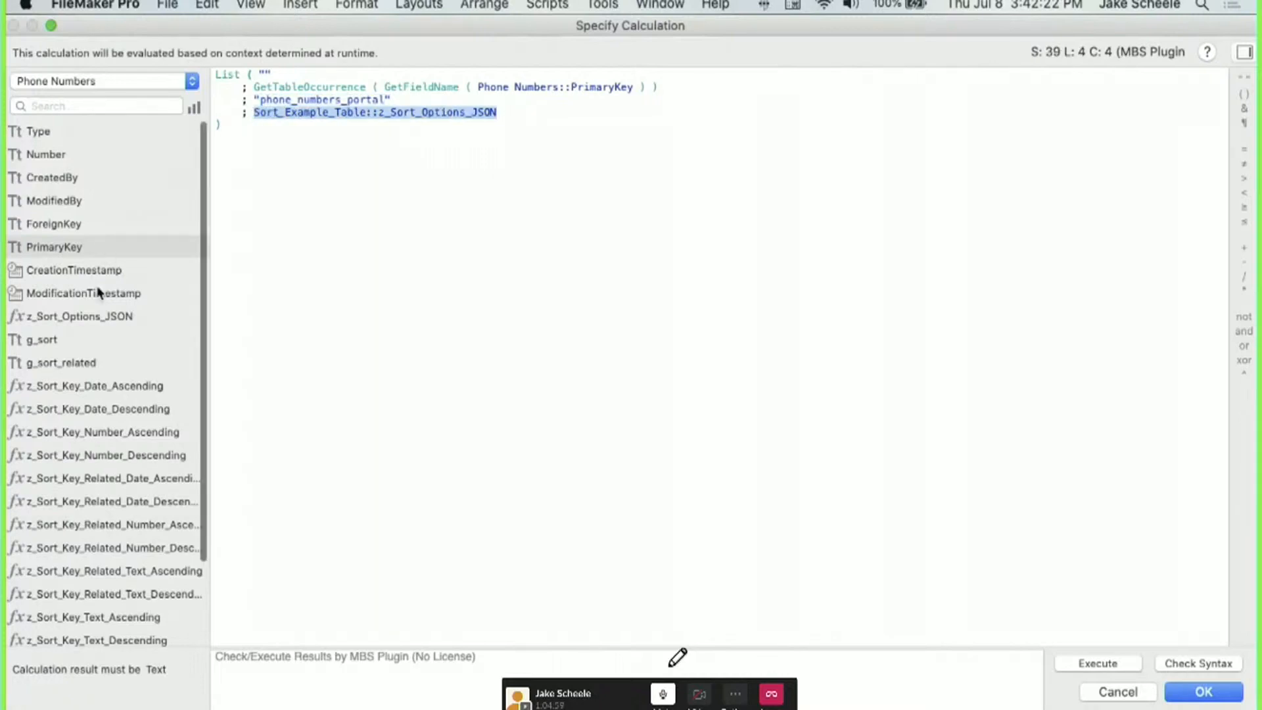
pyautogui.doubleClick(79, 316)
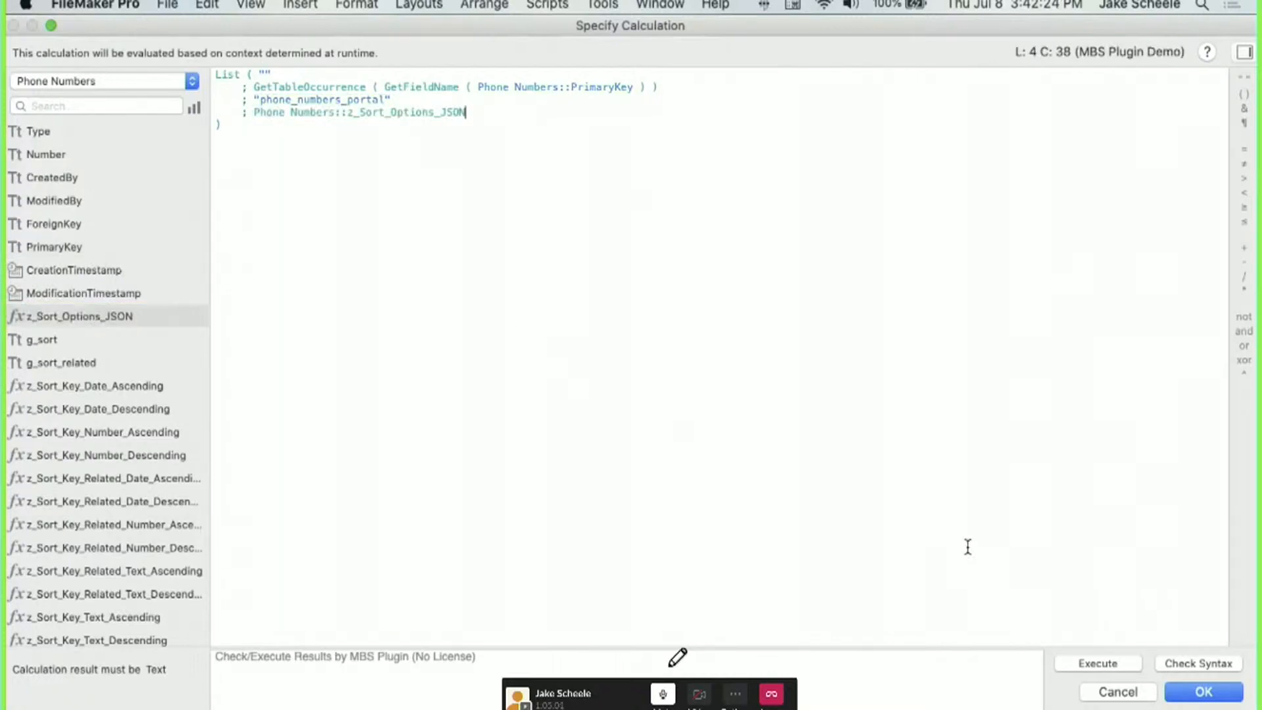
pyautogui.press('super+a')
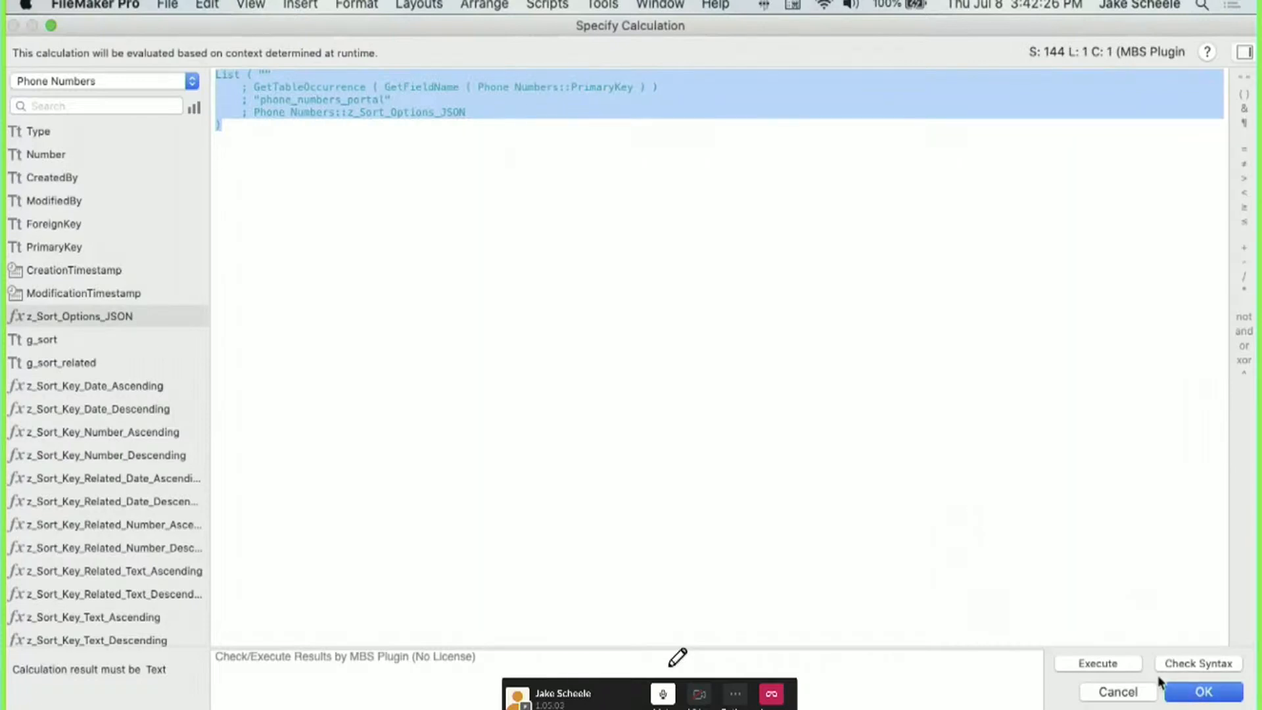
pyautogui.click(1191, 690)
pyautogui.click(675, 251)
pyautogui.click(798, 598)
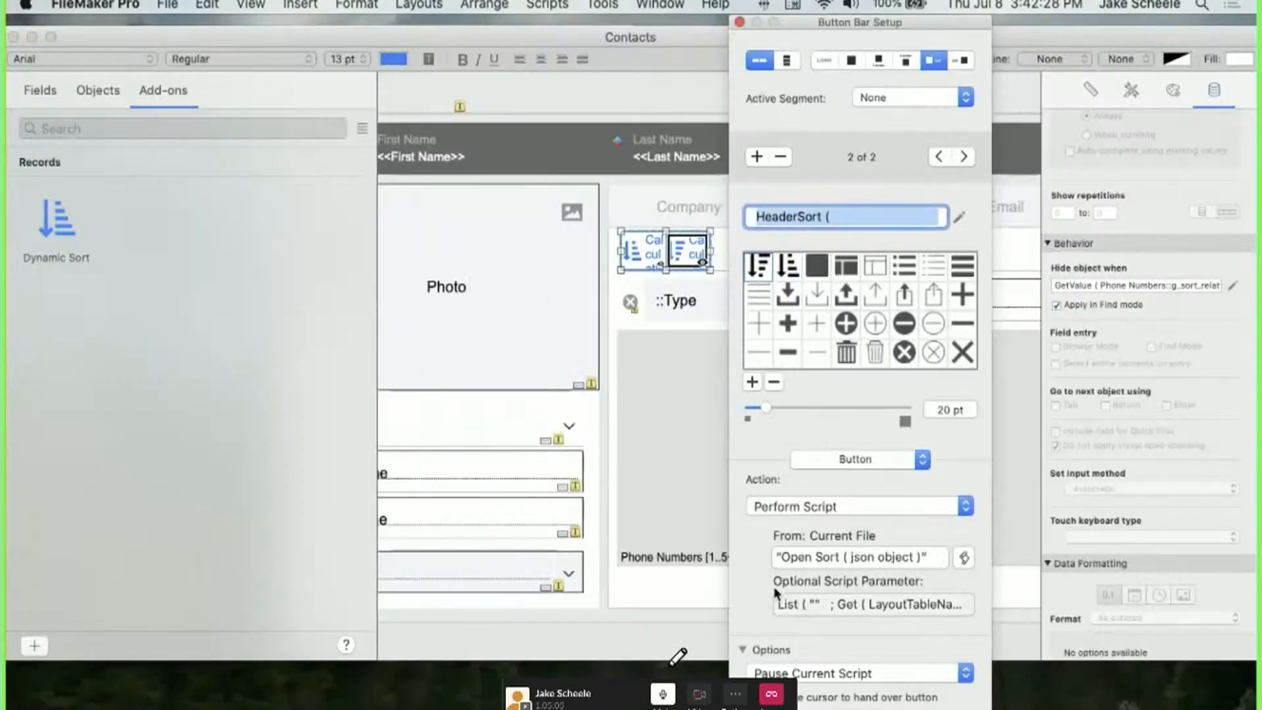
# Keep the edited parameter calculation and close Button Bar Setup.
pyautogui.press('super+a')
pyautogui.click(742, 371)
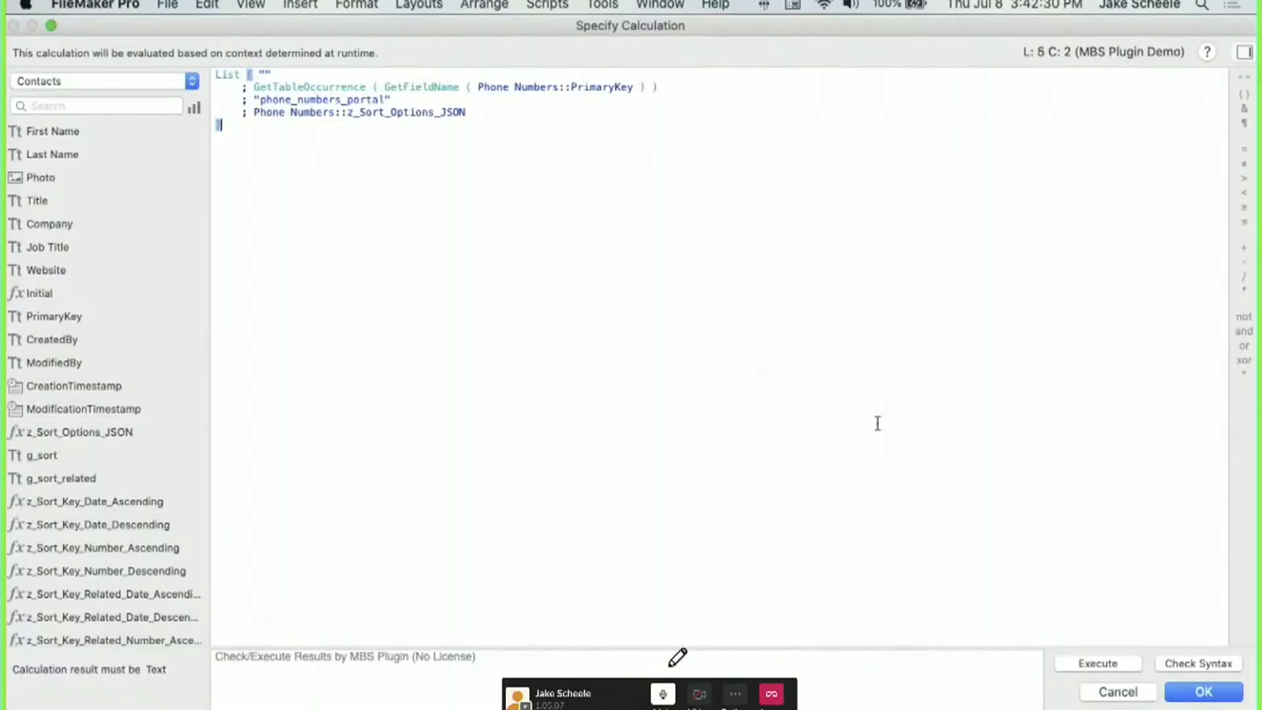
pyautogui.click(1203, 692)
pyautogui.click(958, 224)
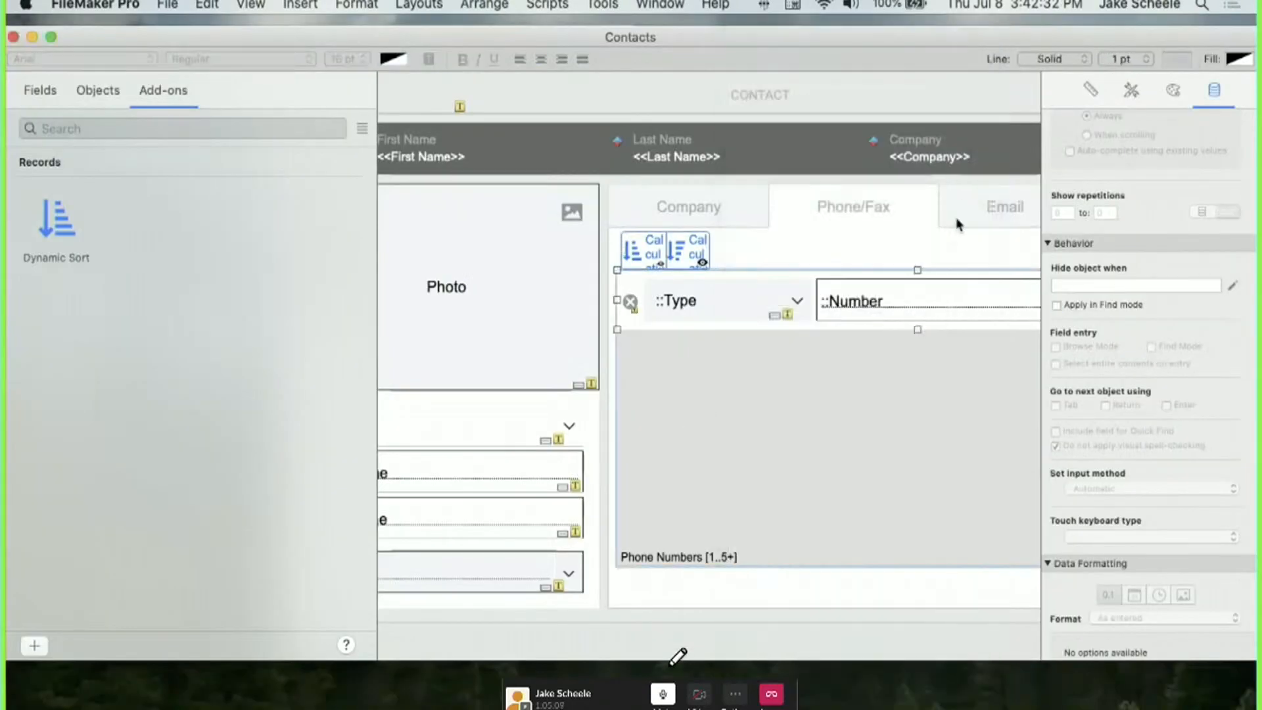
# Paste phone_numbers_portal into the portal's Name field on the Inspector Position tab.
pyautogui.click(1090, 90)
pyautogui.scroll(5, 1111, 143)
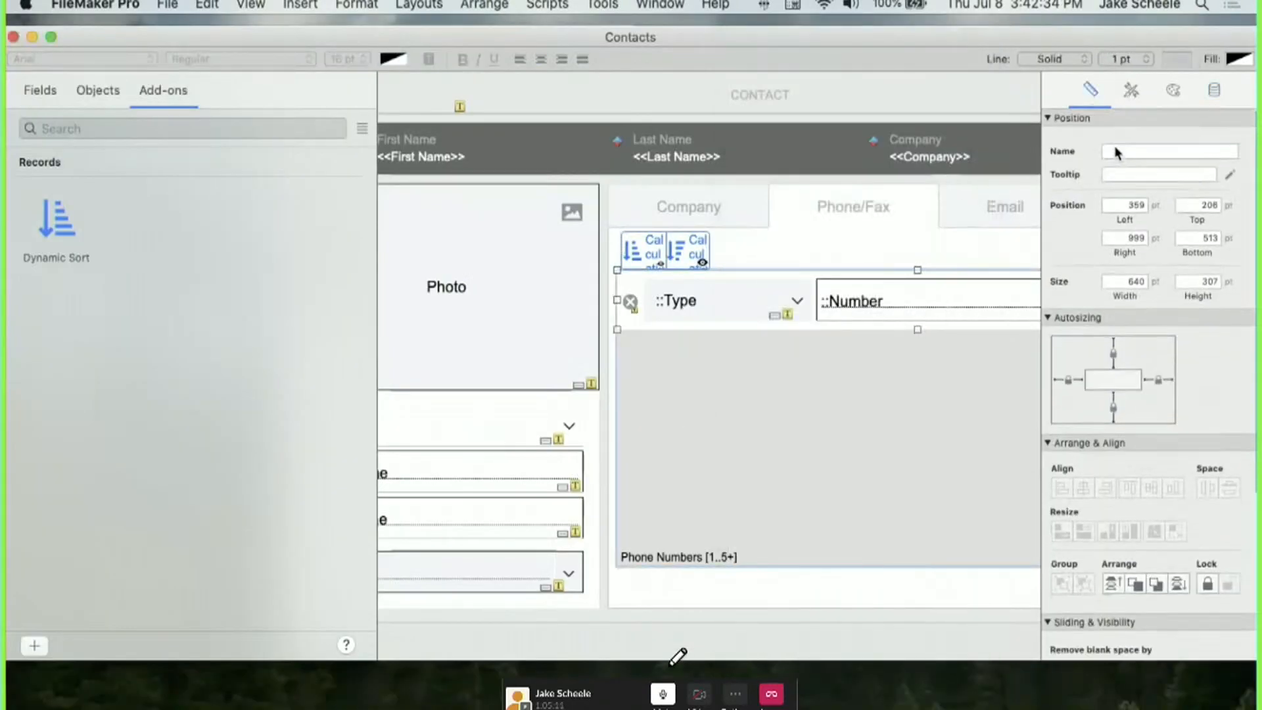
pyautogui.click(1116, 153)
pyautogui.press('shift+super+c')
pyautogui.click(1056, 205)
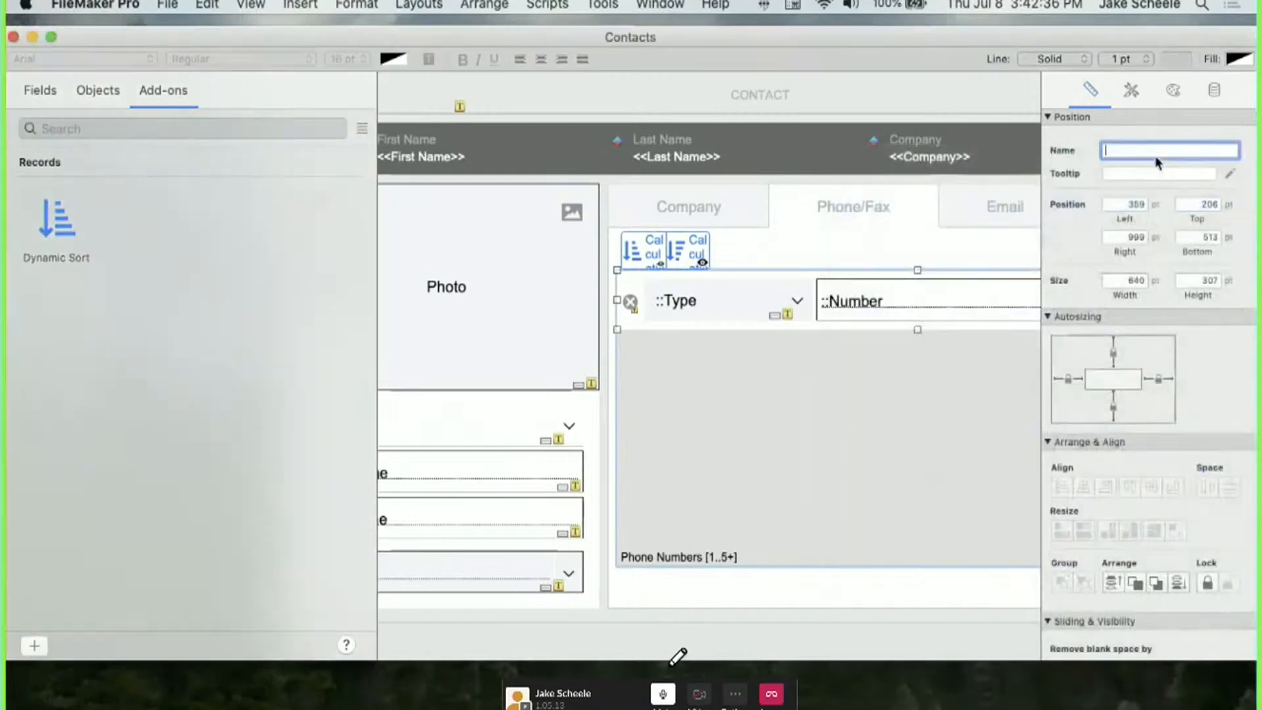
pyautogui.write('phone_numbers_portal')
# Review the first sort button's label calculation, cancel it, and switch to Browse mode.
pyautogui.click(854, 258)
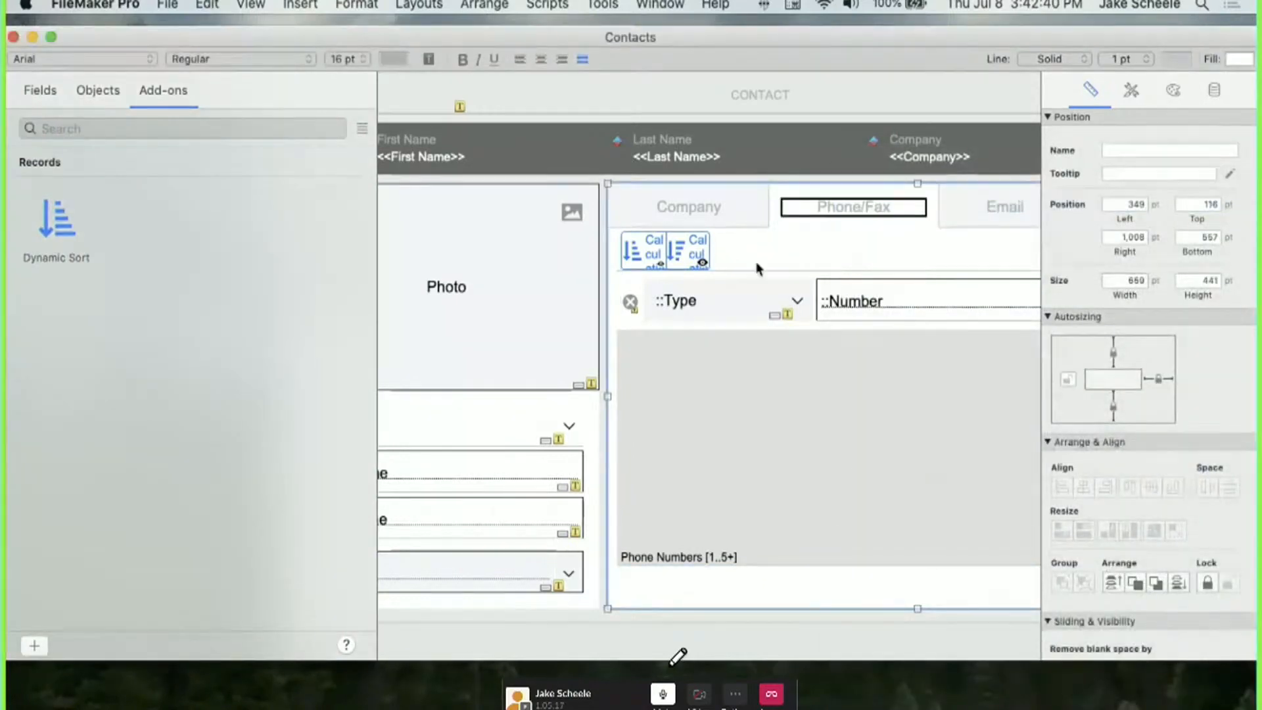
pyautogui.click(671, 253)
pyautogui.doubleClick(660, 259)
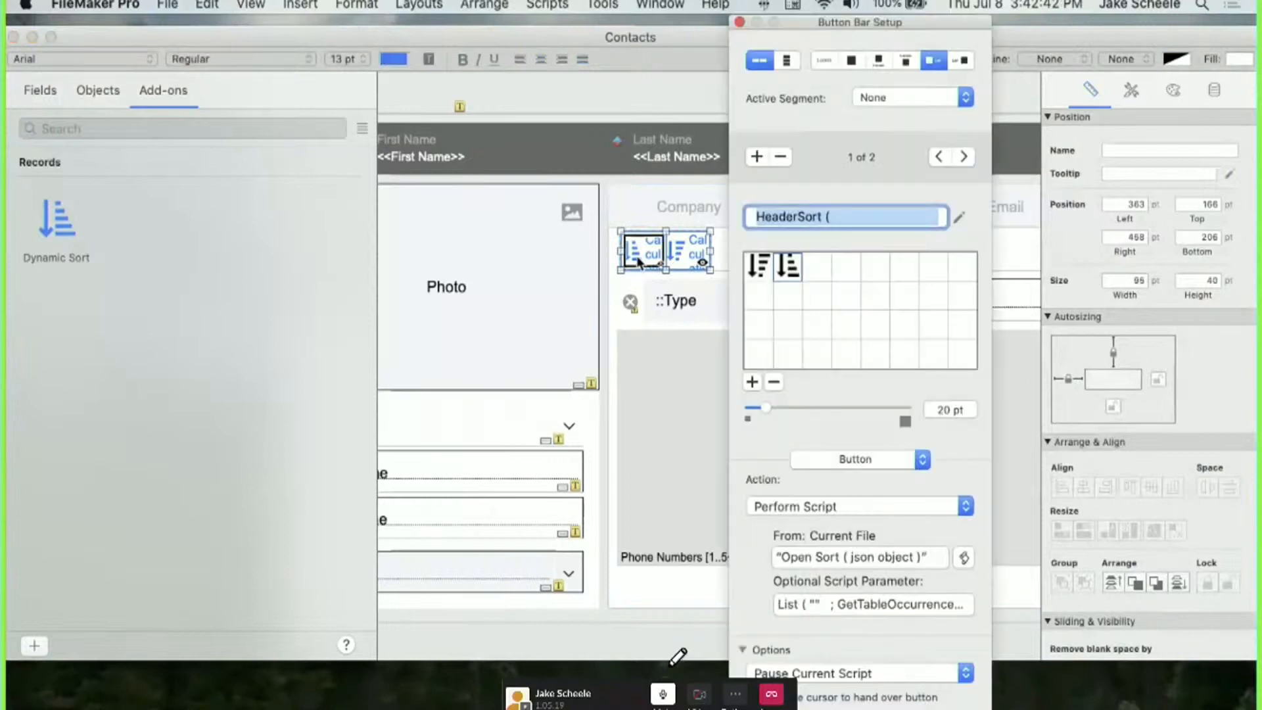
pyautogui.click(958, 217)
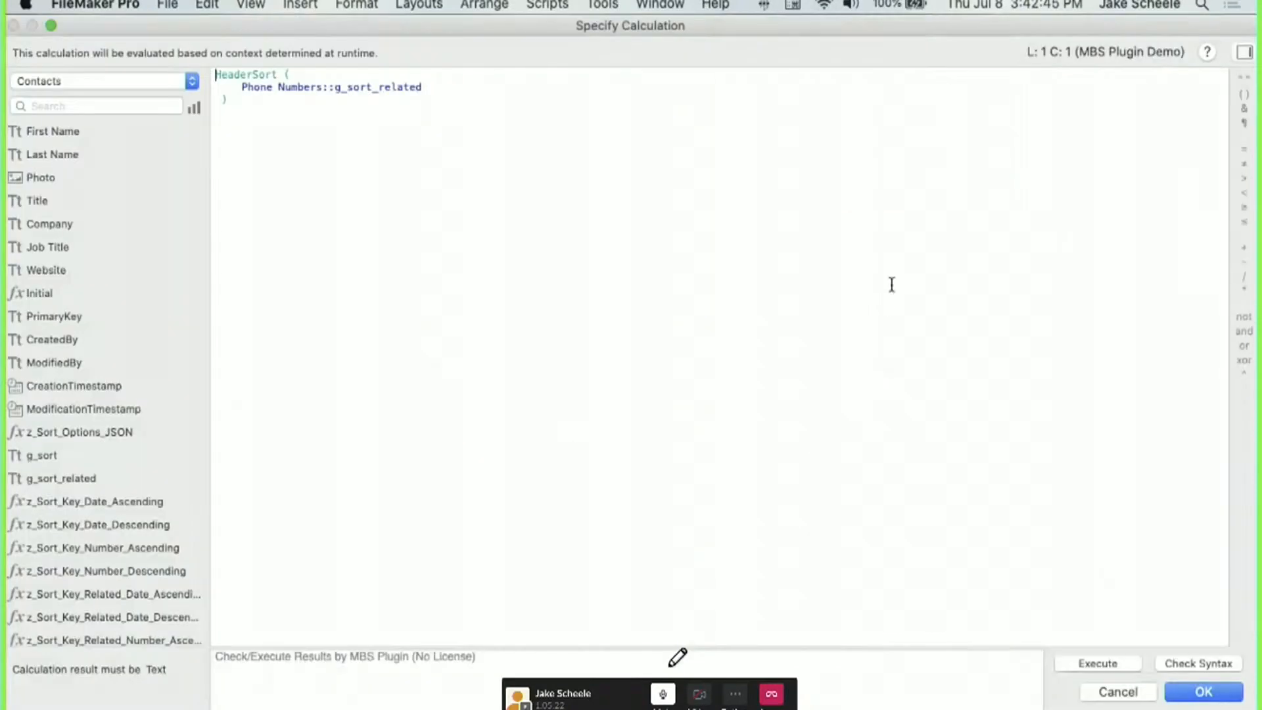
pyautogui.click(1117, 691)
pyautogui.click(1024, 243)
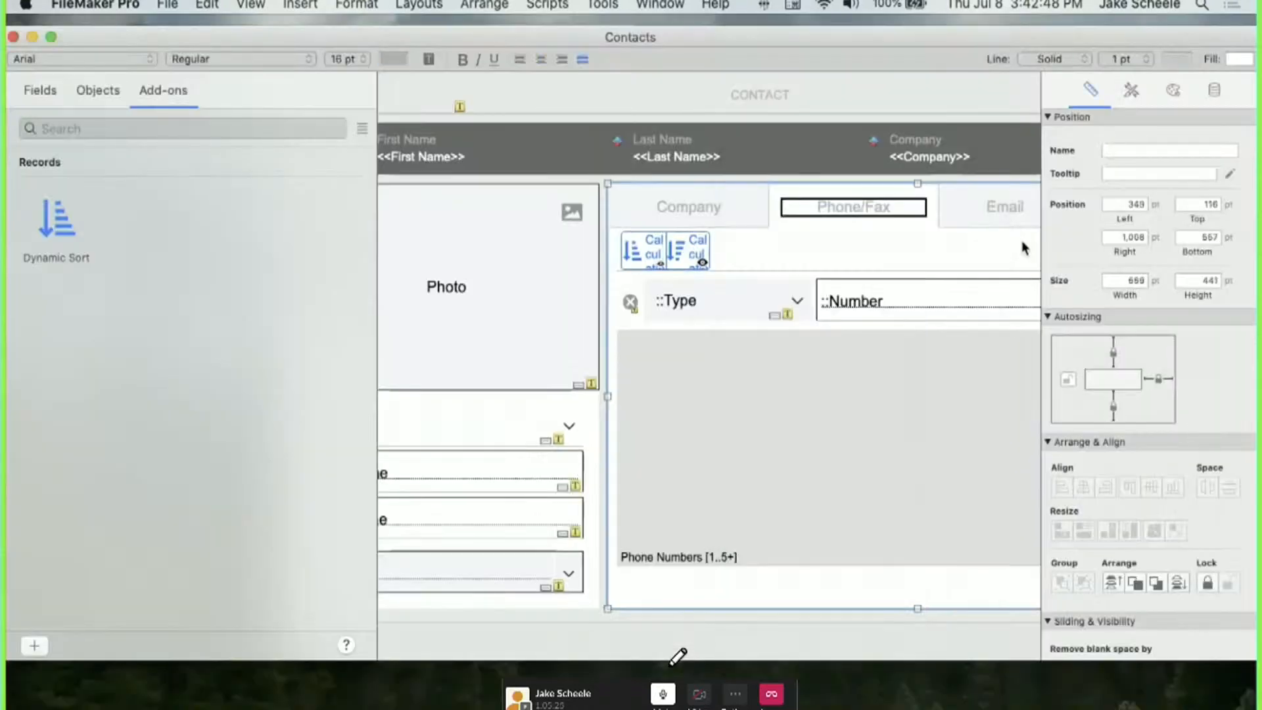
pyautogui.press('super+b')
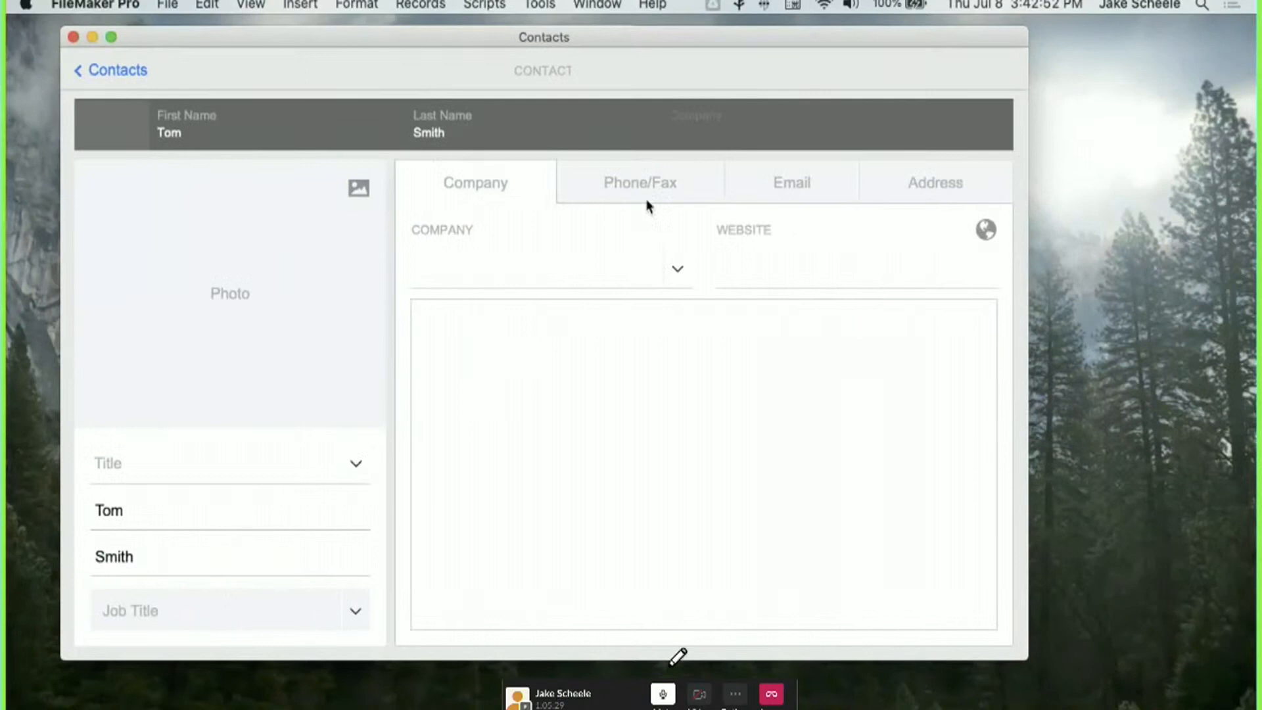
# Sort the Phone/Fax portal by Phone Number, then reverse it to descending.
pyautogui.click(646, 204)
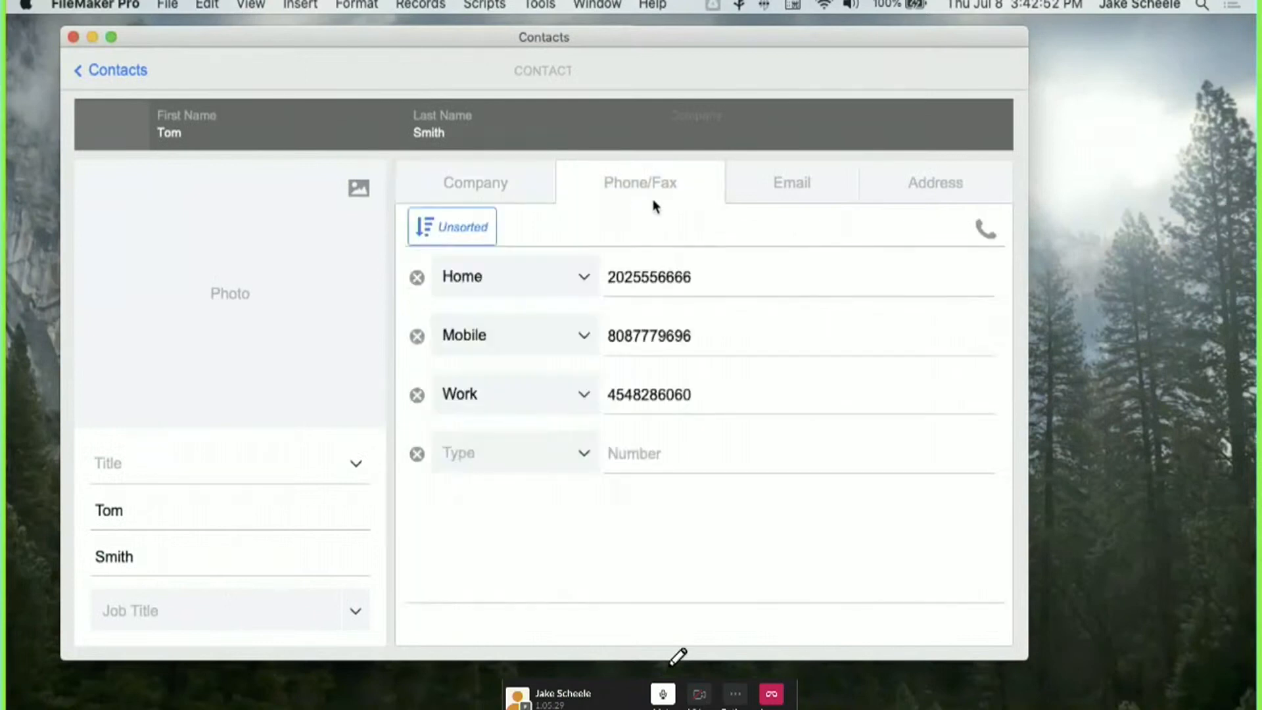
pyautogui.click(442, 235)
pyautogui.click(565, 475)
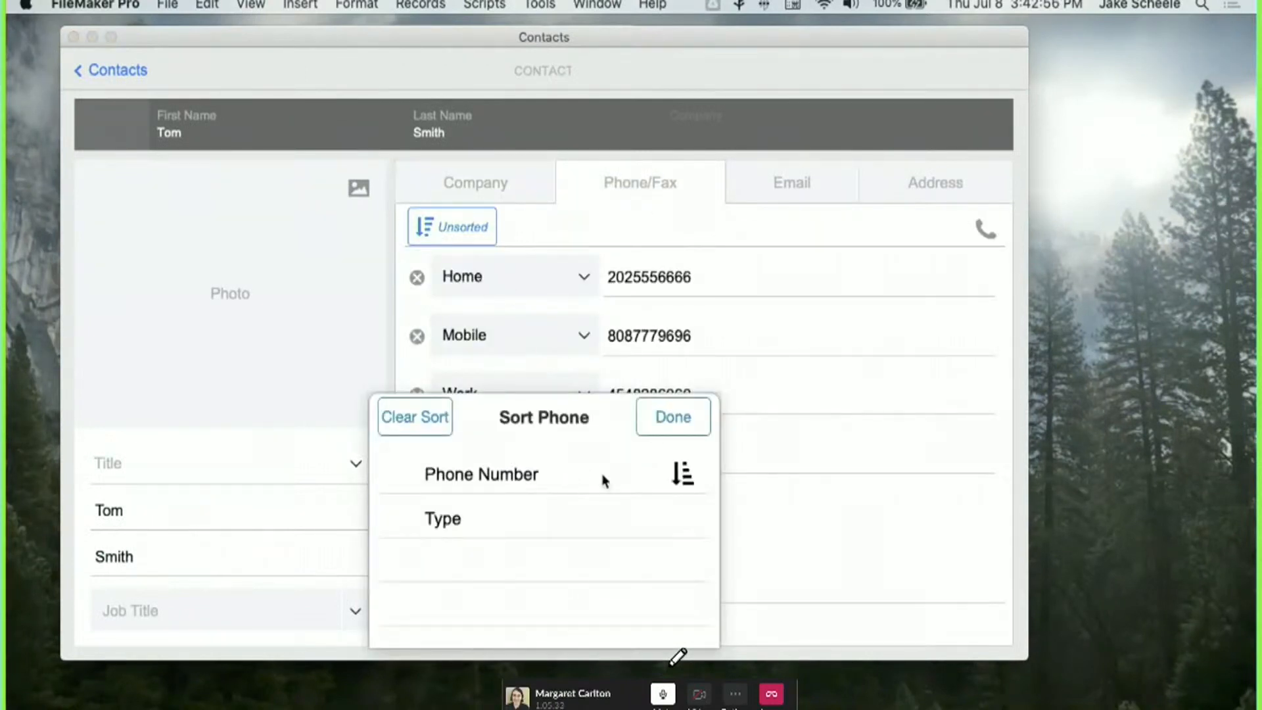
pyautogui.click(677, 415)
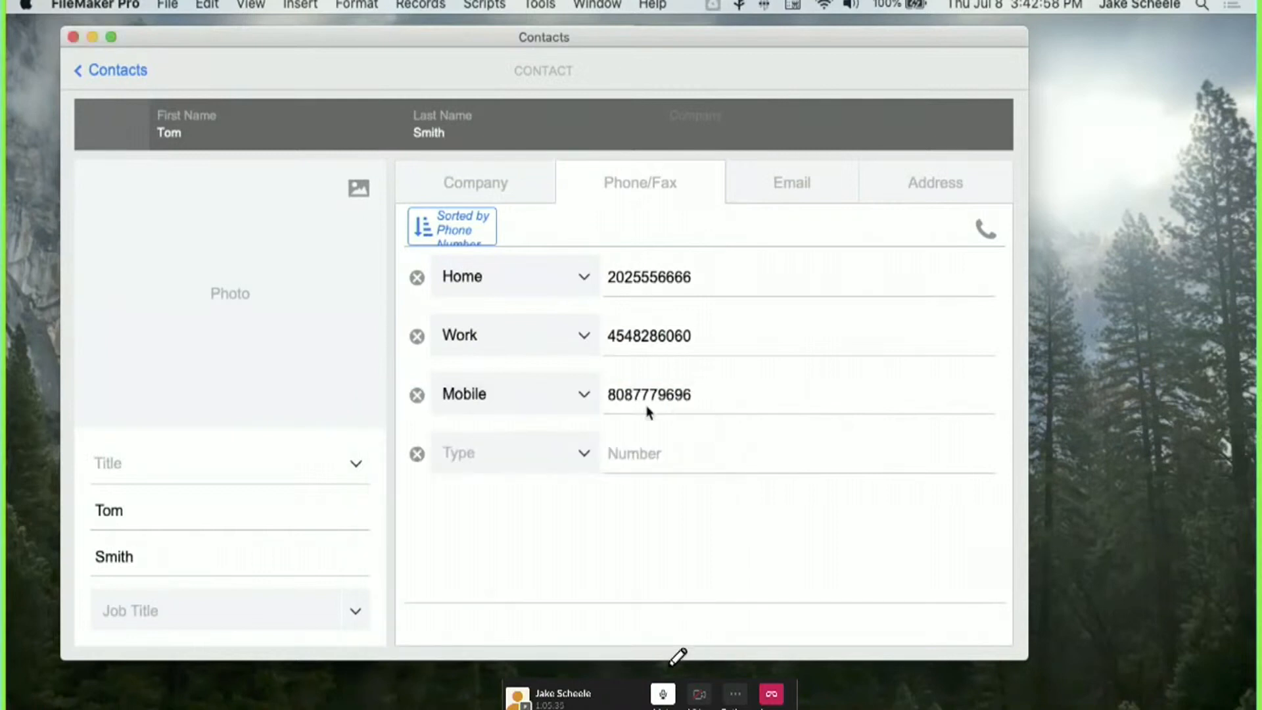
pyautogui.click(463, 238)
pyautogui.click(671, 475)
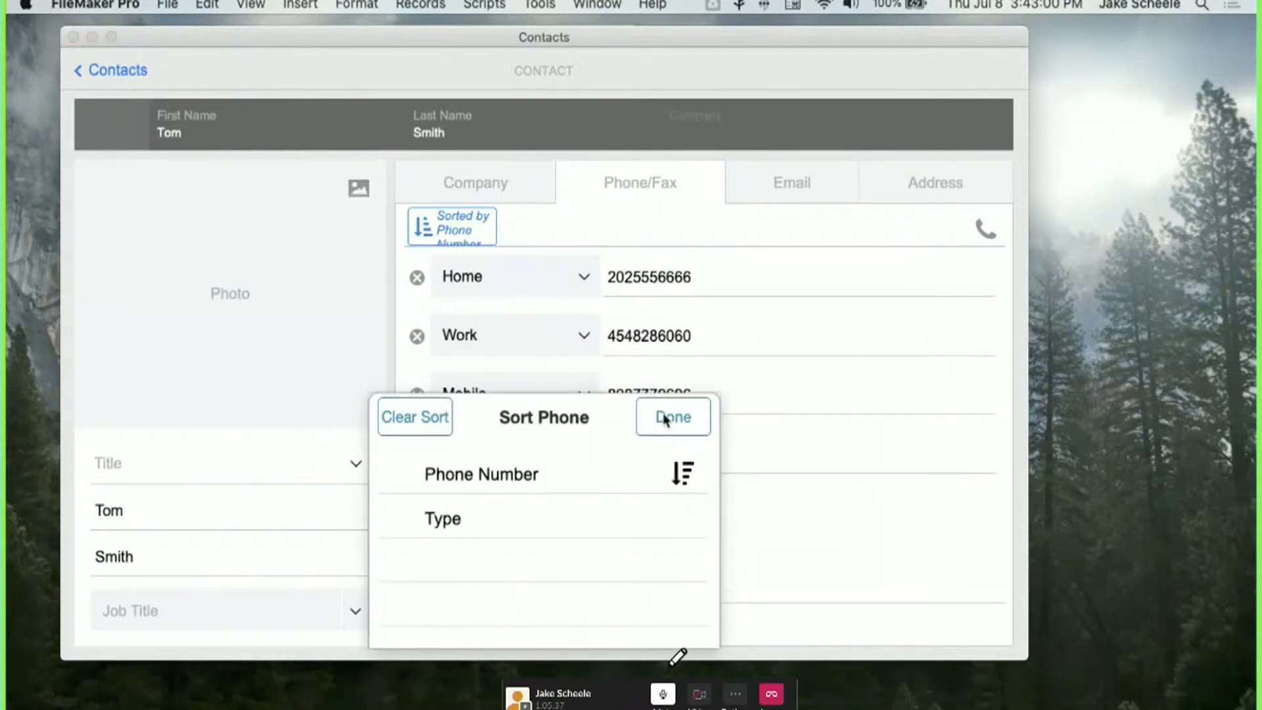
pyautogui.click(668, 415)
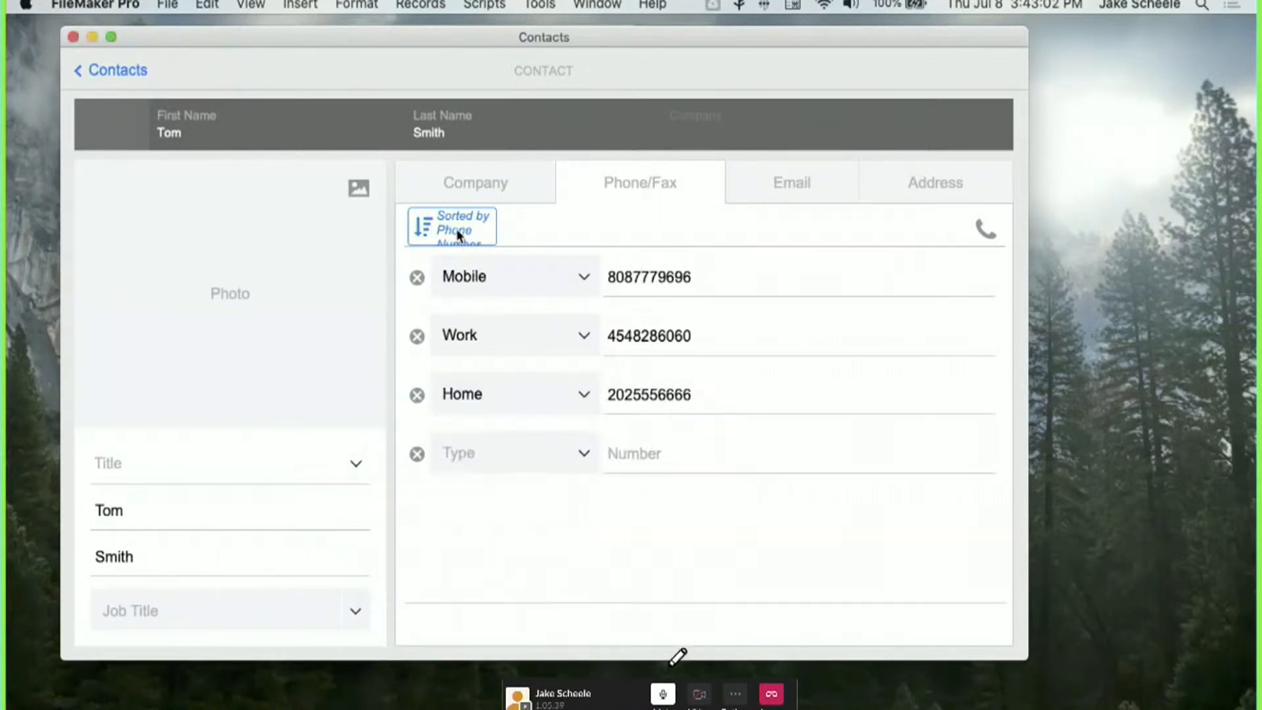
# Sort the phone numbers by Type in descending order.
pyautogui.click(460, 233)
pyautogui.click(556, 516)
pyautogui.click(670, 415)
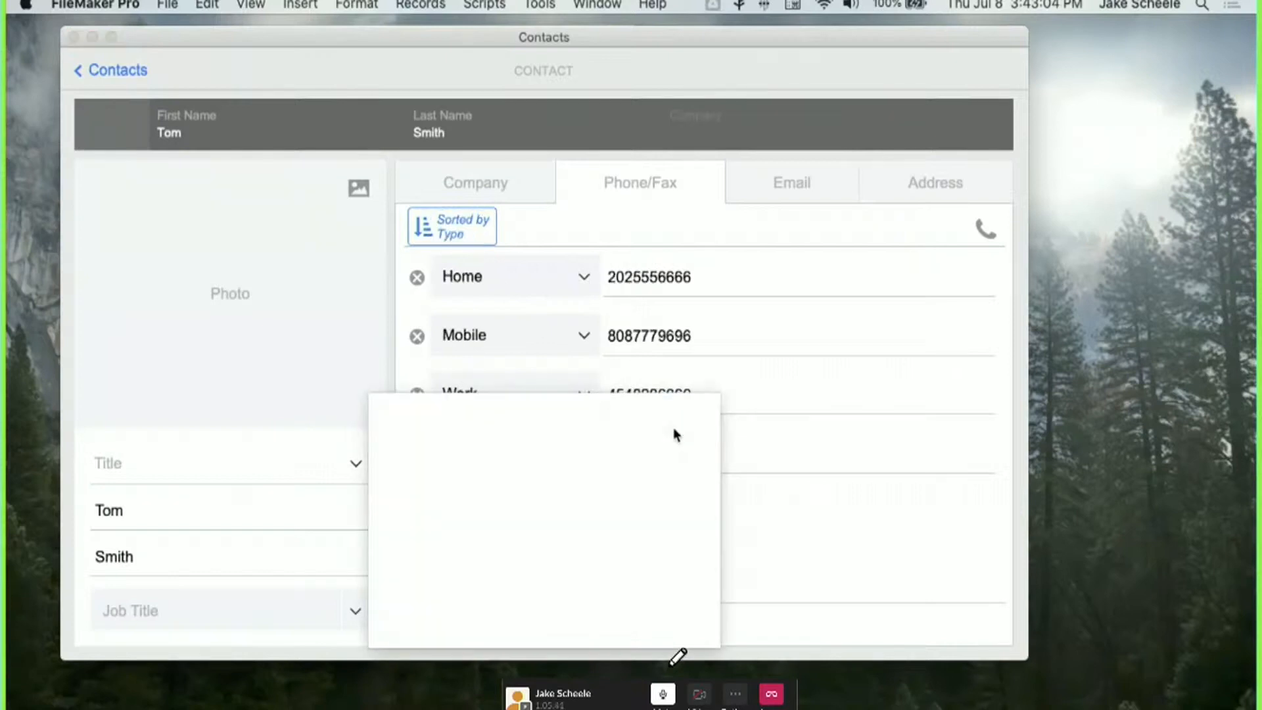
pyautogui.click(447, 228)
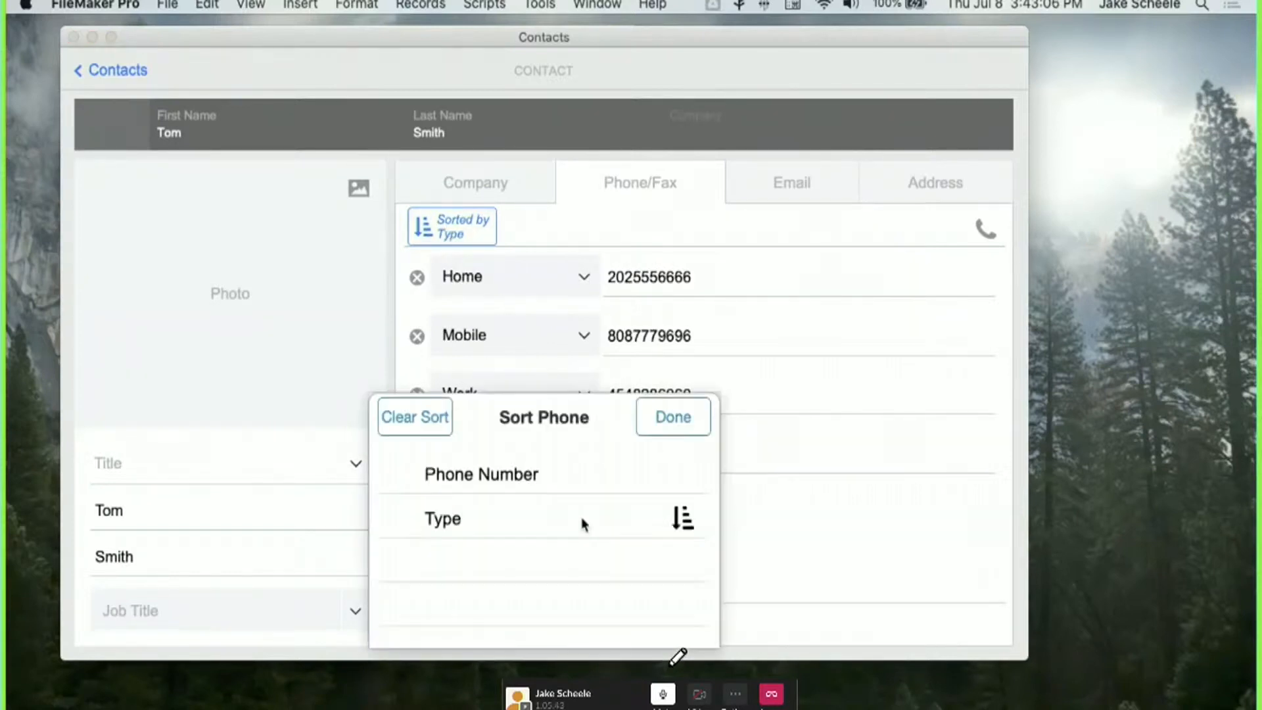
pyautogui.click(670, 417)
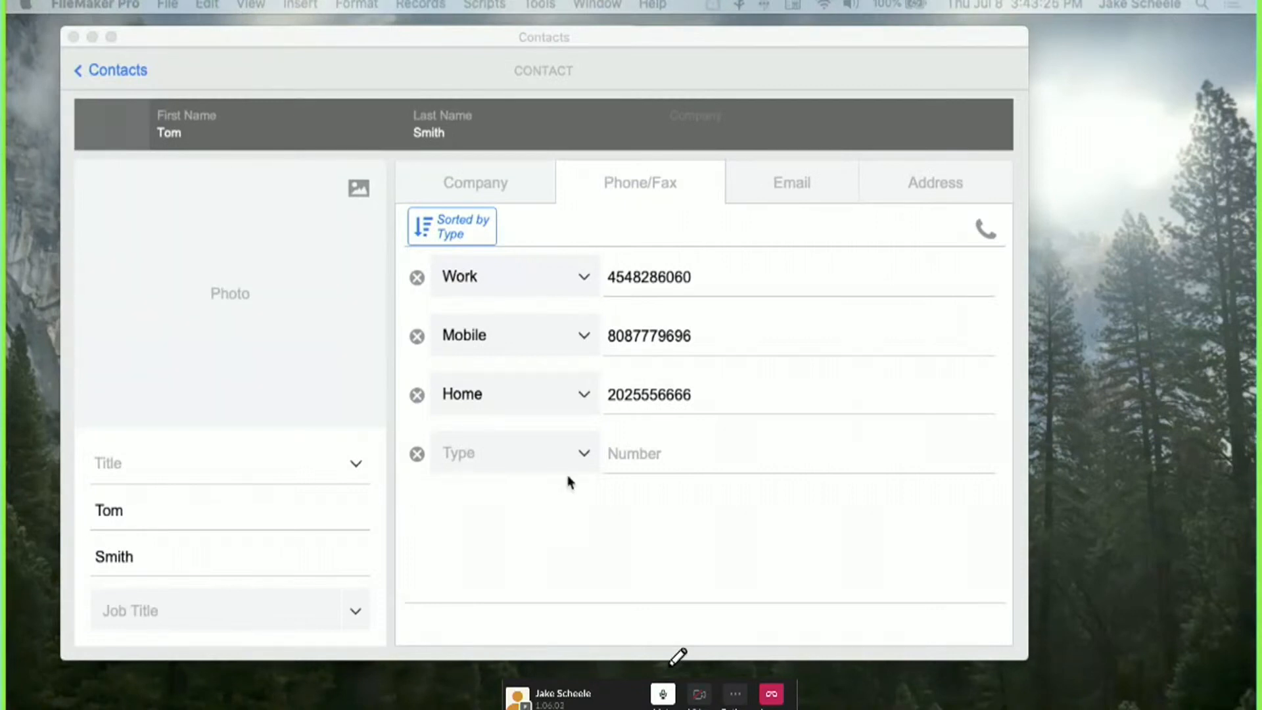
pyautogui.click(565, 502)
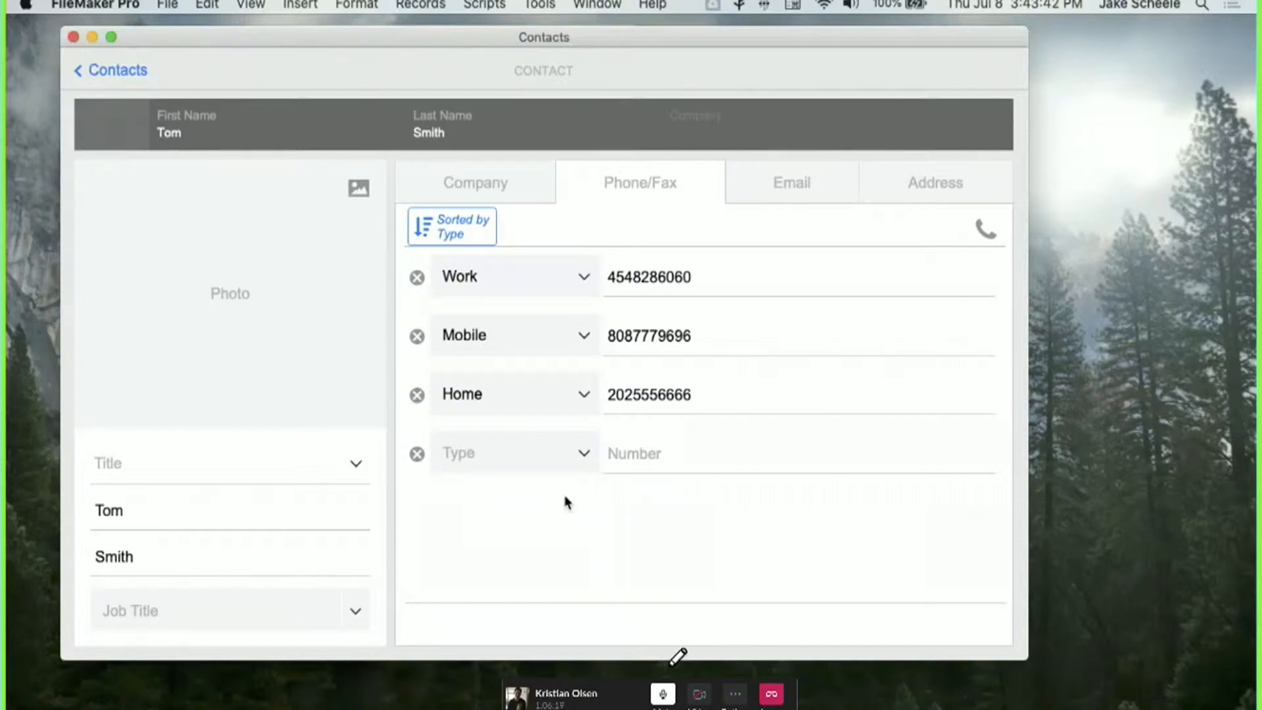
# In Layout mode, open Manage Database fields for Phone Numbers and select z_Sort_Options_JSON.
pyautogui.press('super+l')
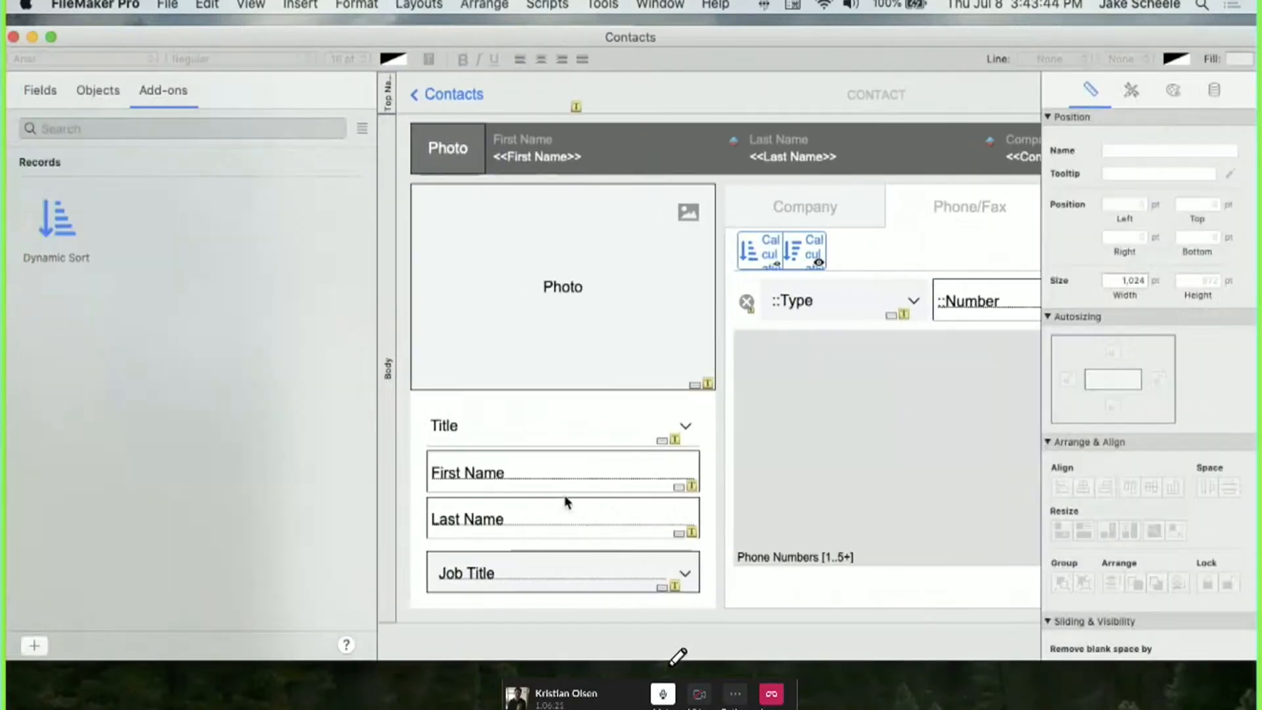
pyautogui.press('shift+super+d')
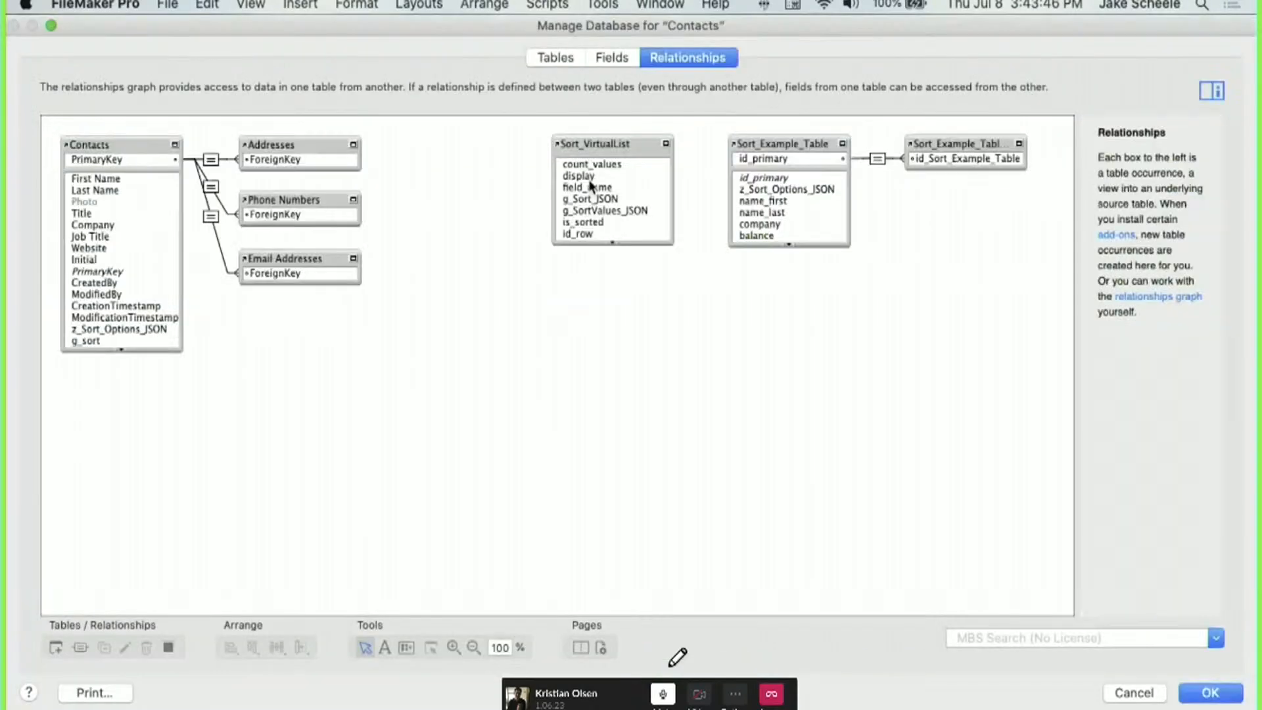
pyautogui.click(611, 57)
pyautogui.click(183, 86)
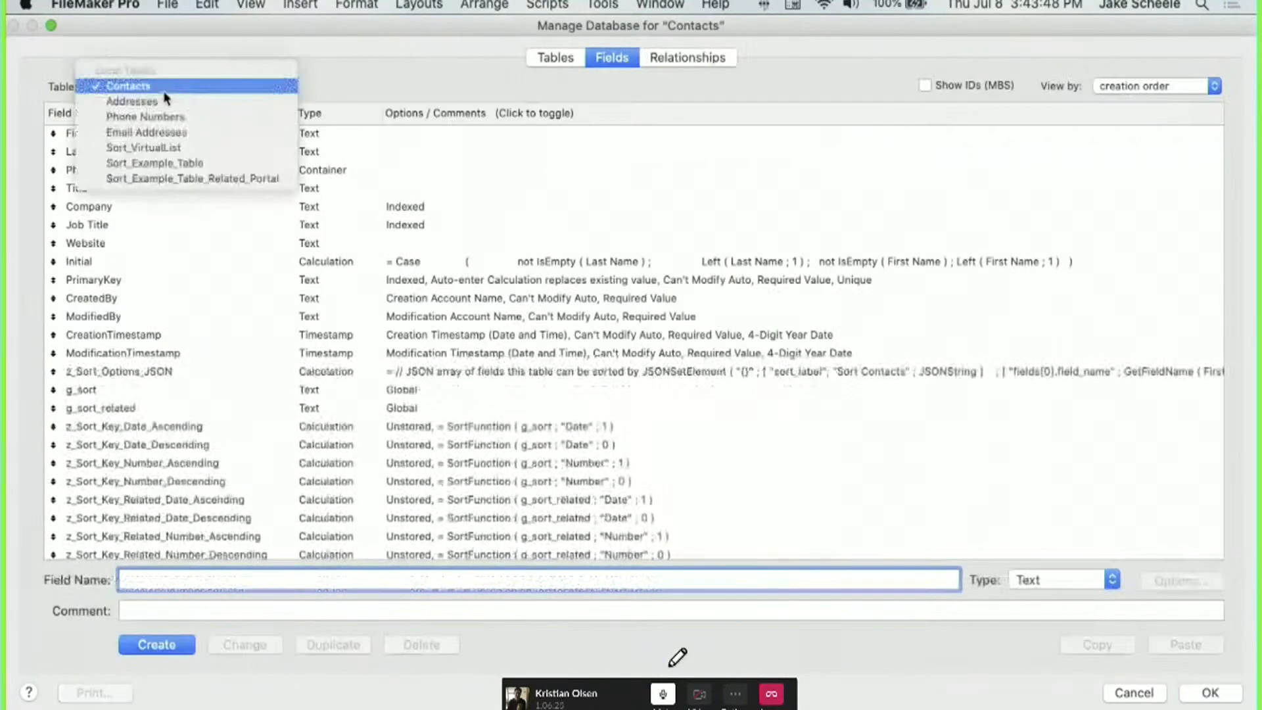
pyautogui.click(135, 116)
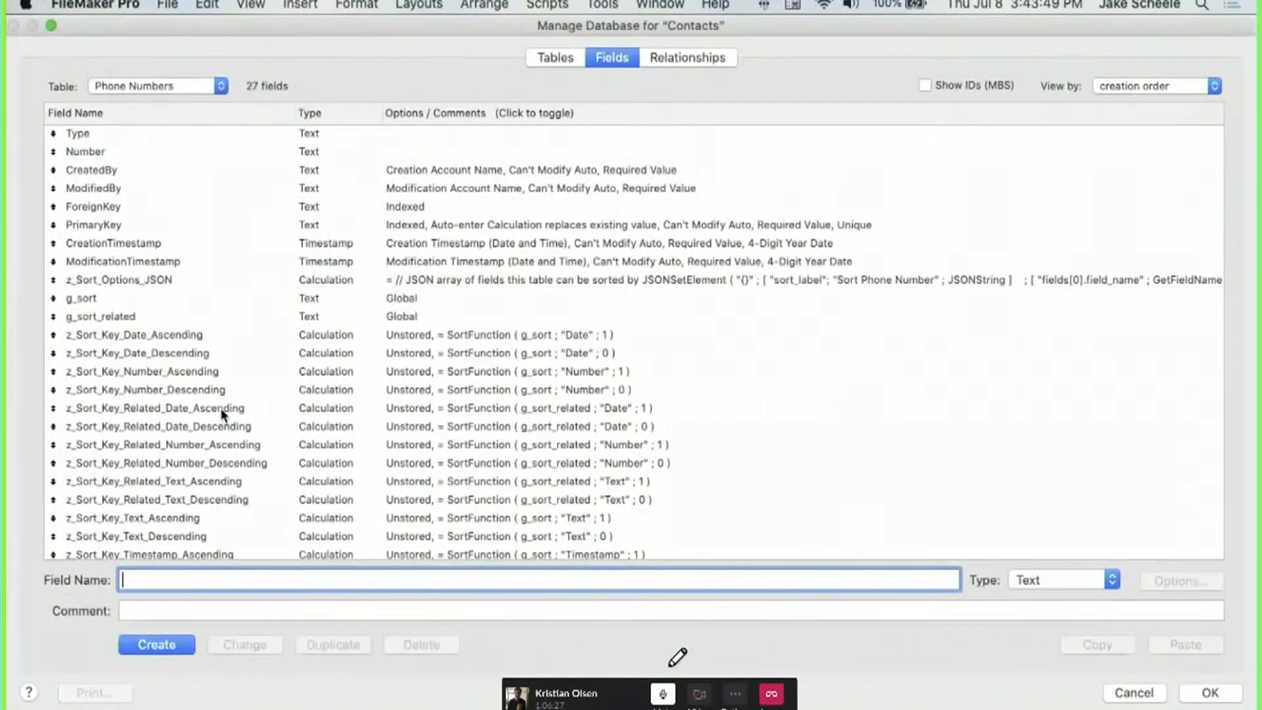
pyautogui.scroll(-3, 221, 414)
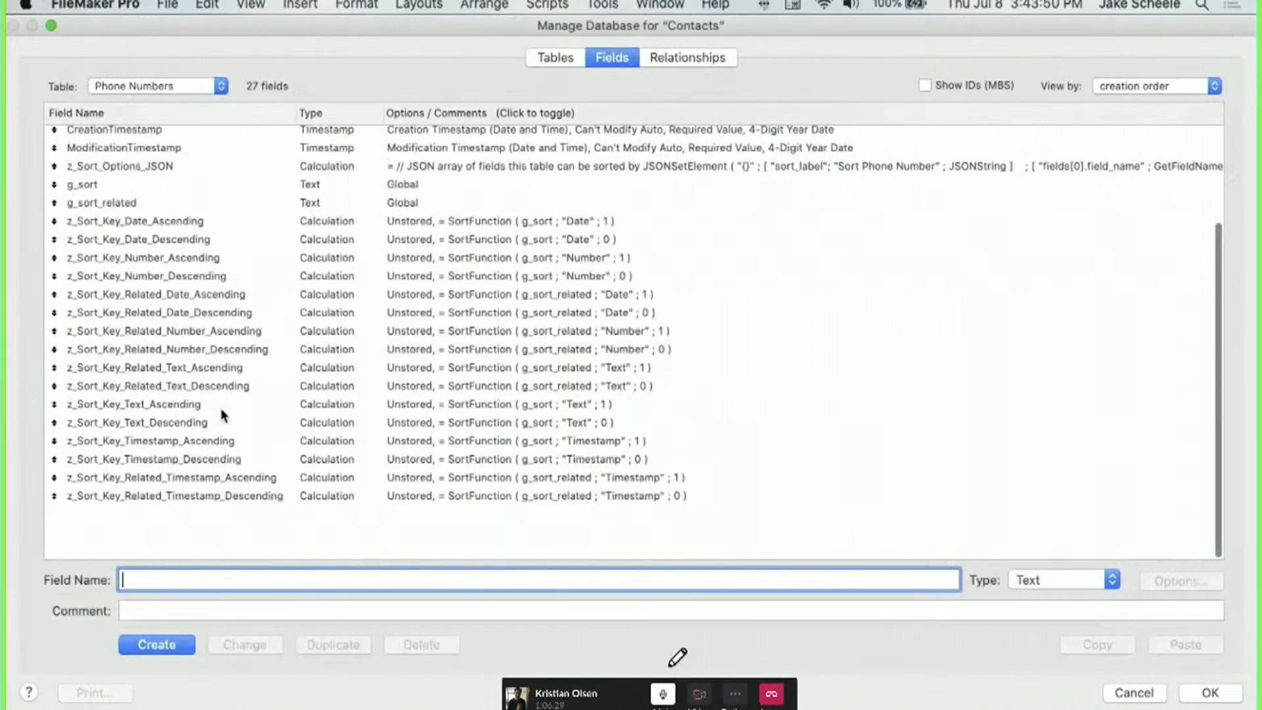
pyautogui.scroll(3, 222, 414)
pyautogui.click(121, 219)
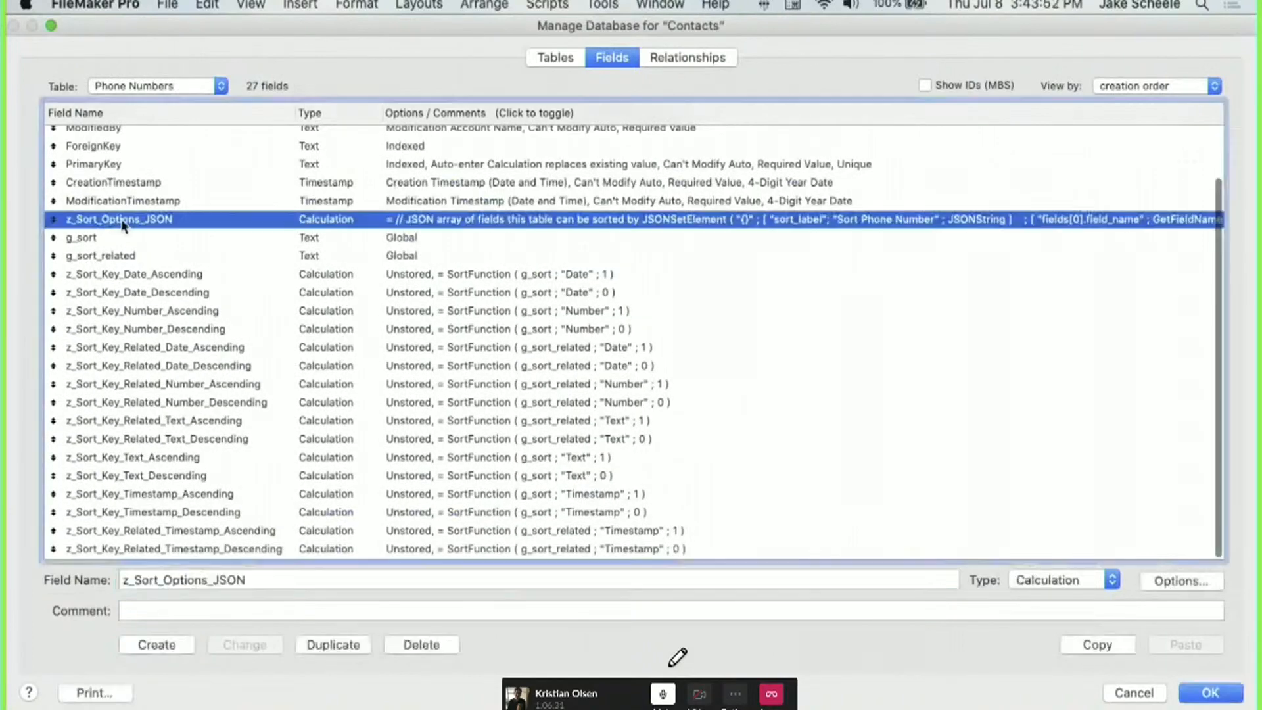
# Duplicate the formula's fields[1] lines as a new fields[2] entry.
pyautogui.doubleClick(121, 219)
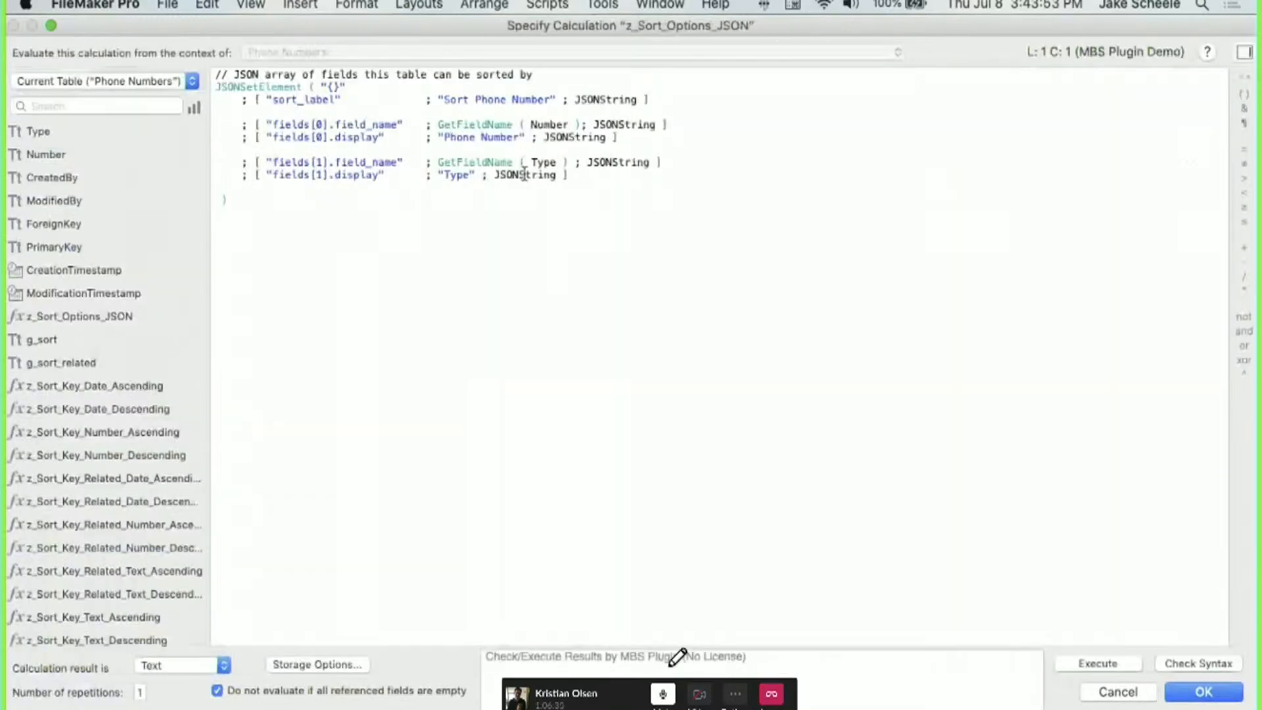
pyautogui.moveTo(569, 175); pyautogui.dragTo(618, 137)
pyautogui.press('super+c')
pyautogui.press('Right')
pyautogui.press('super+v')
pyautogui.click(321, 200)
pyautogui.press('BackSpace')
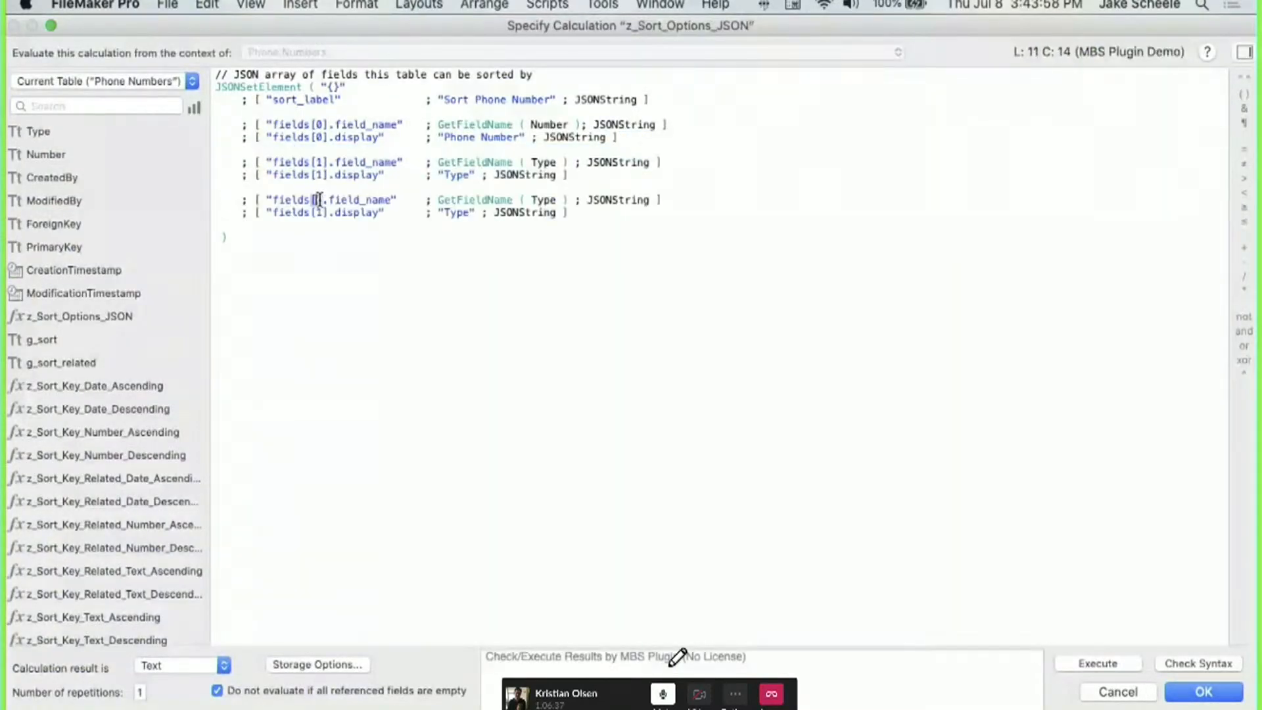
pyautogui.write('2')
pyautogui.press('Down')
pyautogui.press('BackSpace')
pyautogui.write('2')
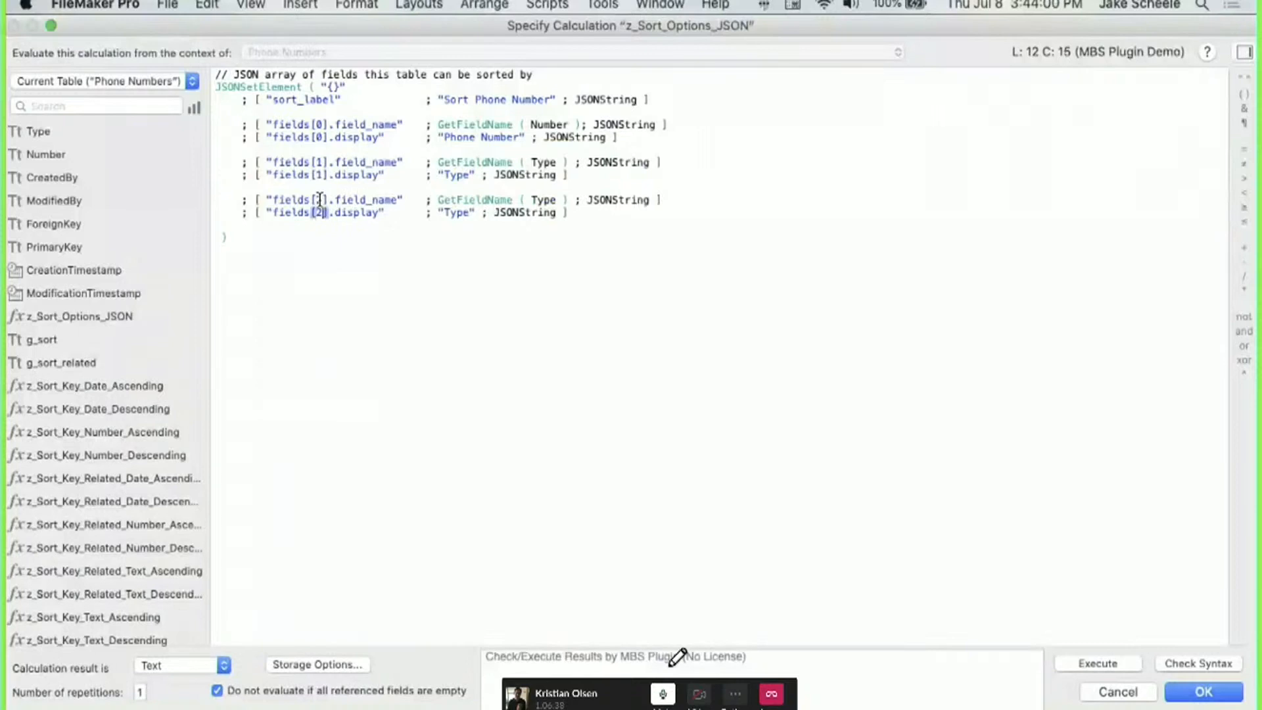
# Delete the added fields[2] lines and cancel the formula unchanged.
pyautogui.doubleClick(545, 200)
pyautogui.scroll(-3, 69, 230)
pyautogui.scroll(2, 68, 230)
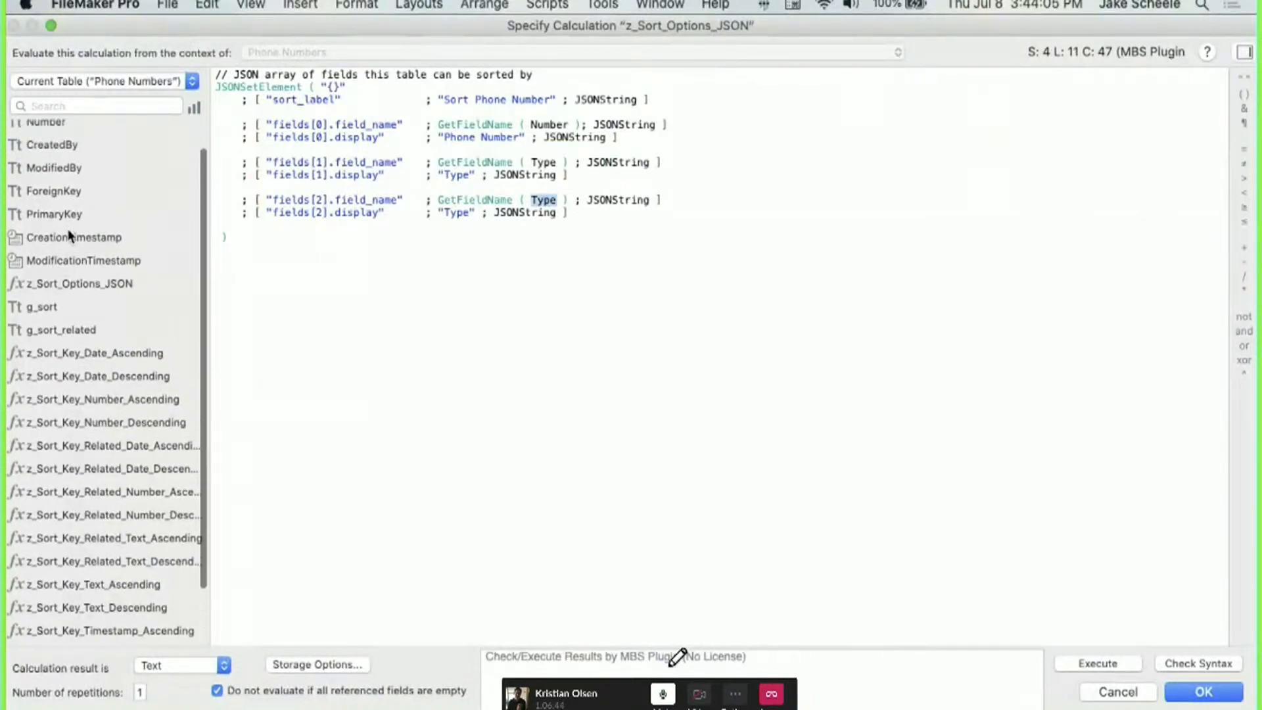
pyautogui.scroll(2, 69, 235)
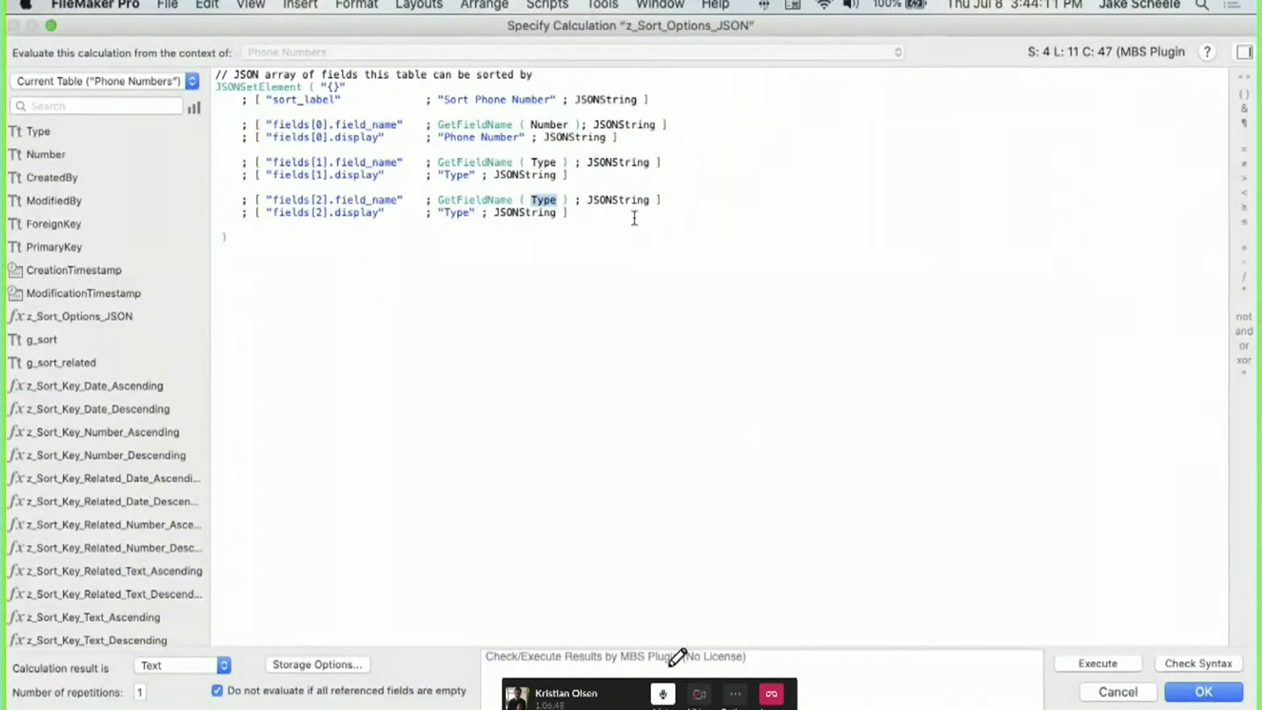
pyautogui.moveTo(634, 218); pyautogui.dragTo(581, 175)
pyautogui.press('super+c')
pyautogui.press('BackSpace')
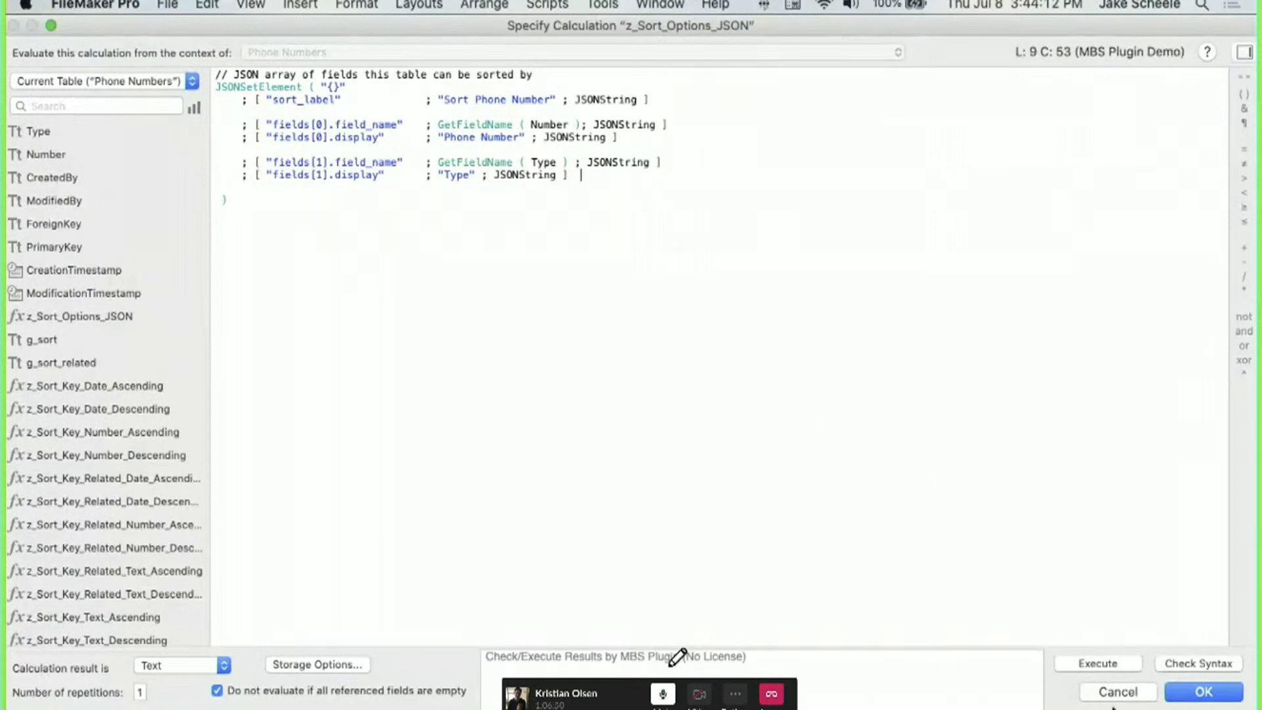
pyautogui.click(1114, 695)
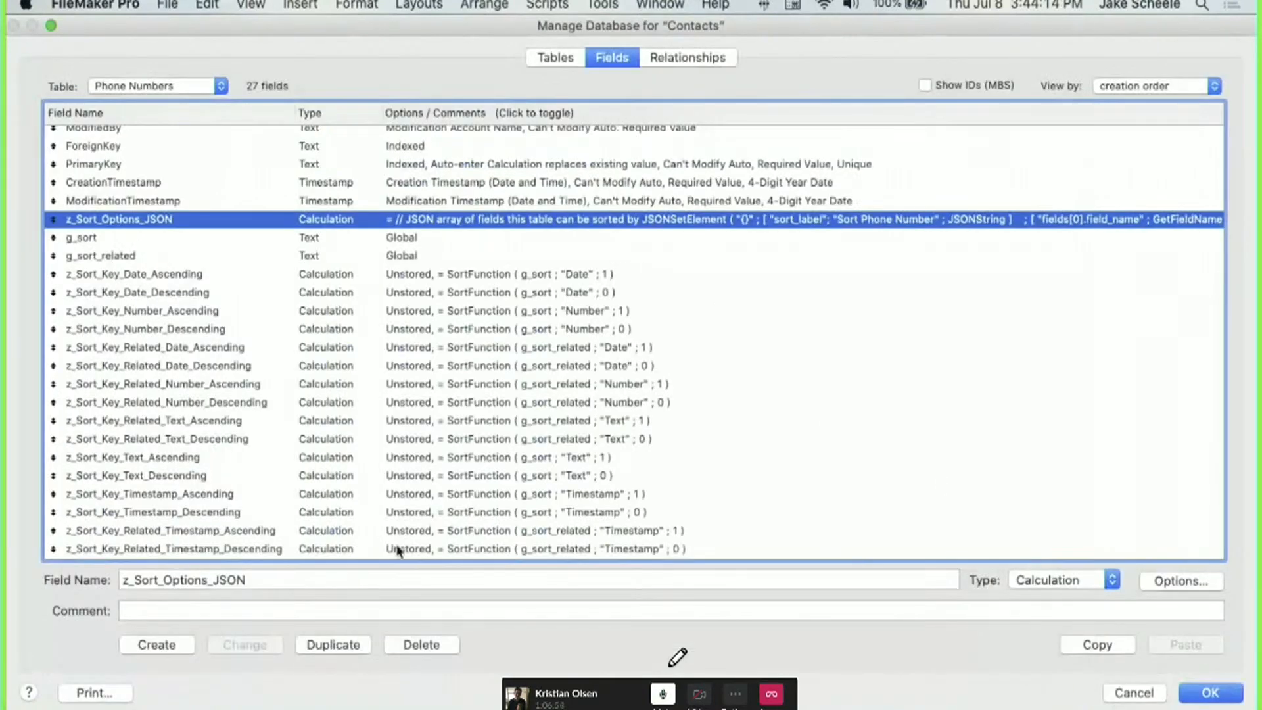
# Create a Contact_Name text field in the Phone Numbers table.
pyautogui.tripleClick(391, 579)
pyautogui.write('Contact_Name')
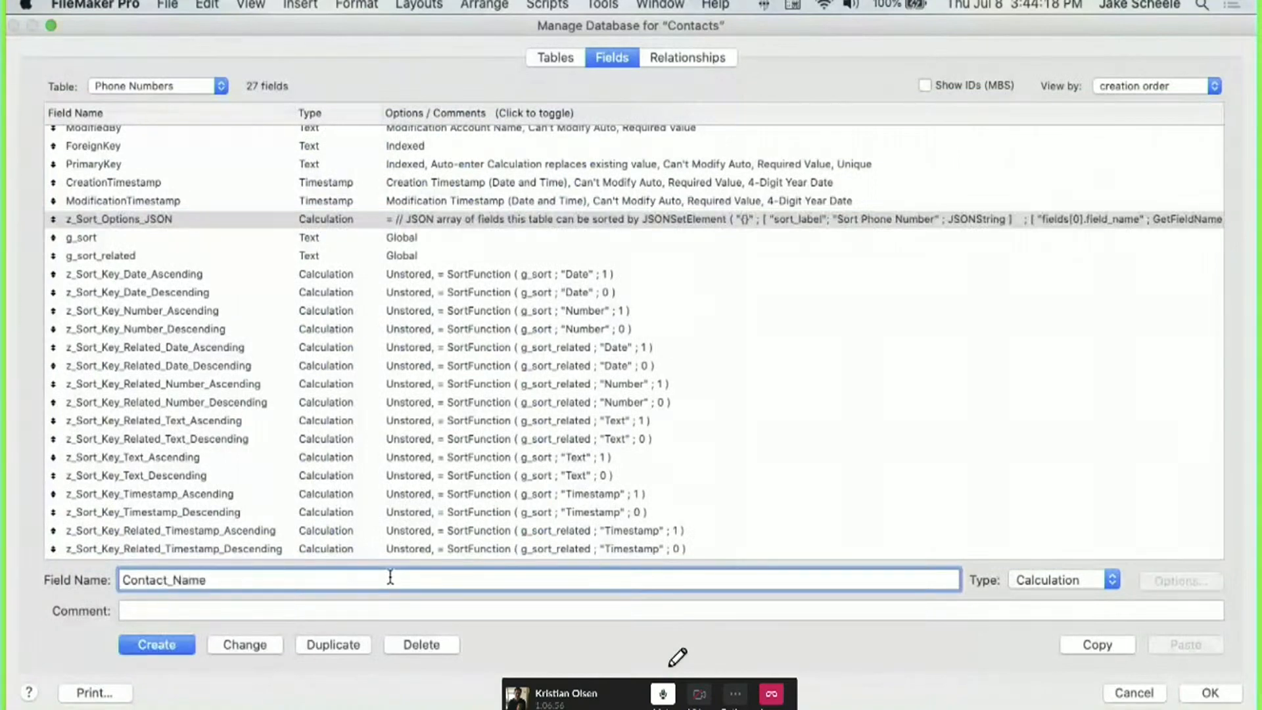
pyautogui.press('super+t')
pyautogui.press('Return')
# Add a fields[2] sort option using Contact_Name labelled "Contact" and save the formula.
pyautogui.click(250, 202)
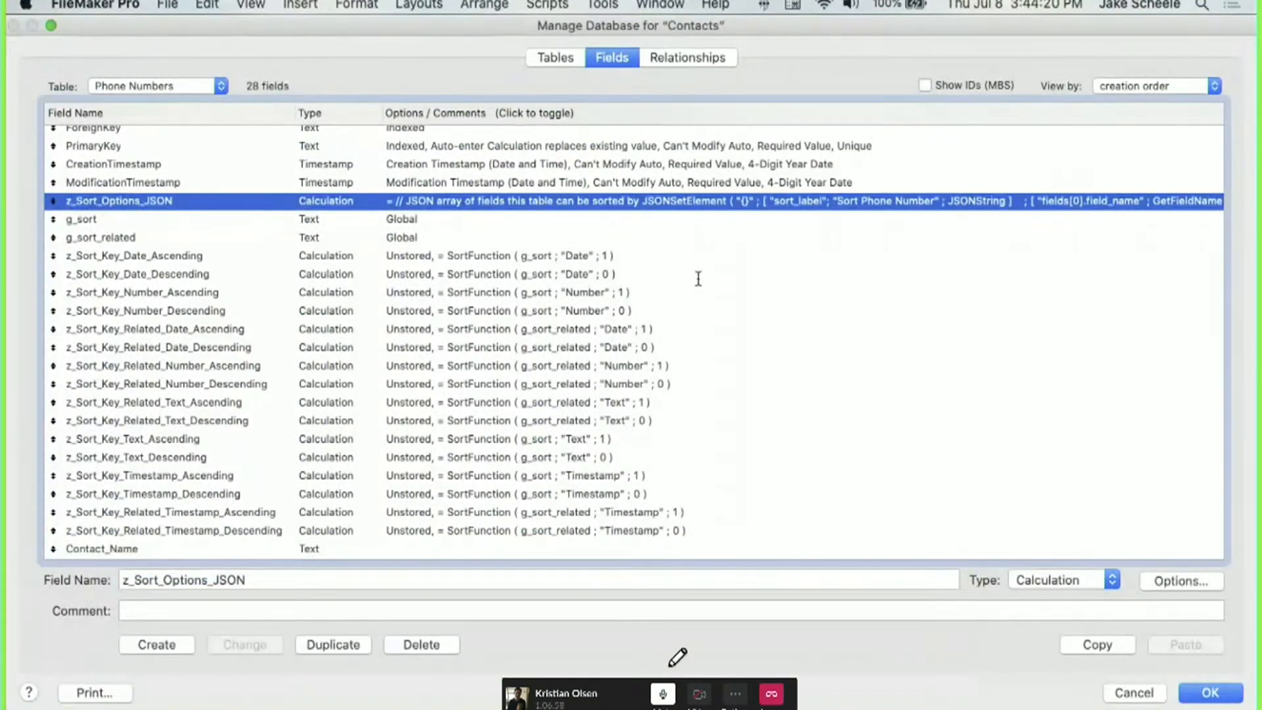
pyautogui.doubleClick(664, 200)
pyautogui.moveTo(590, 177); pyautogui.dragTo(624, 136)
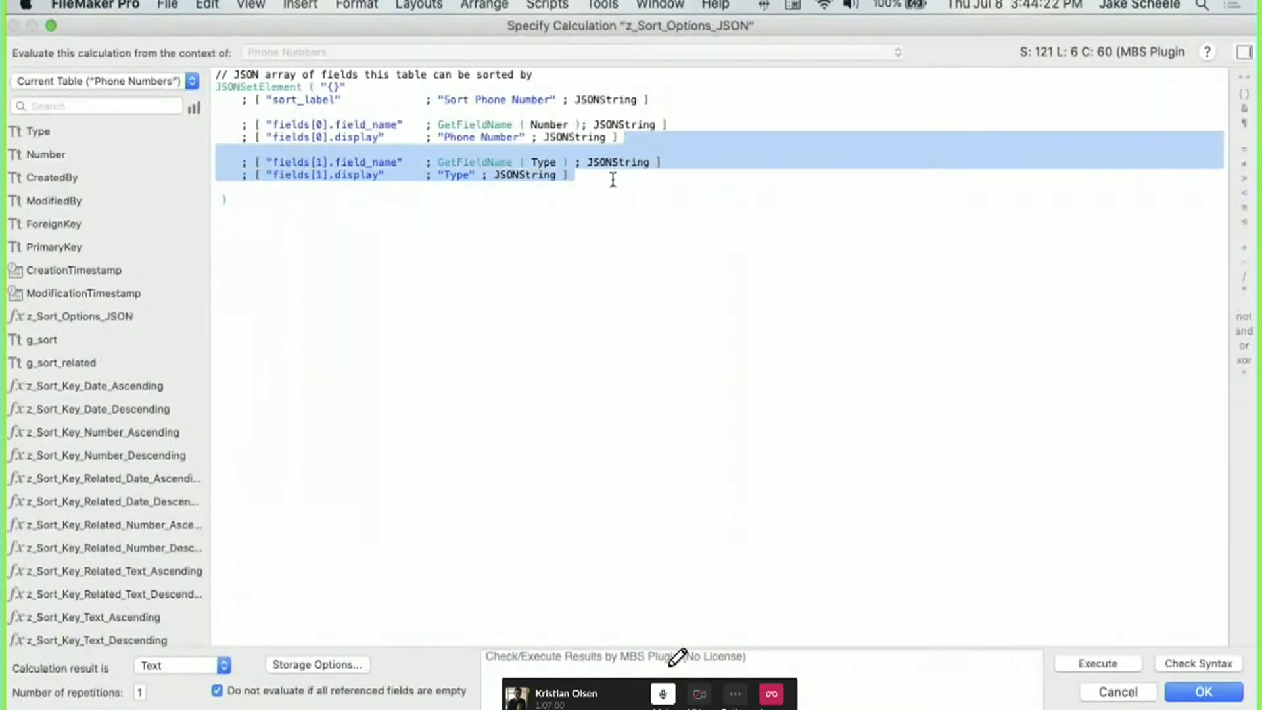
pyautogui.click(611, 176)
pyautogui.press('super+v')
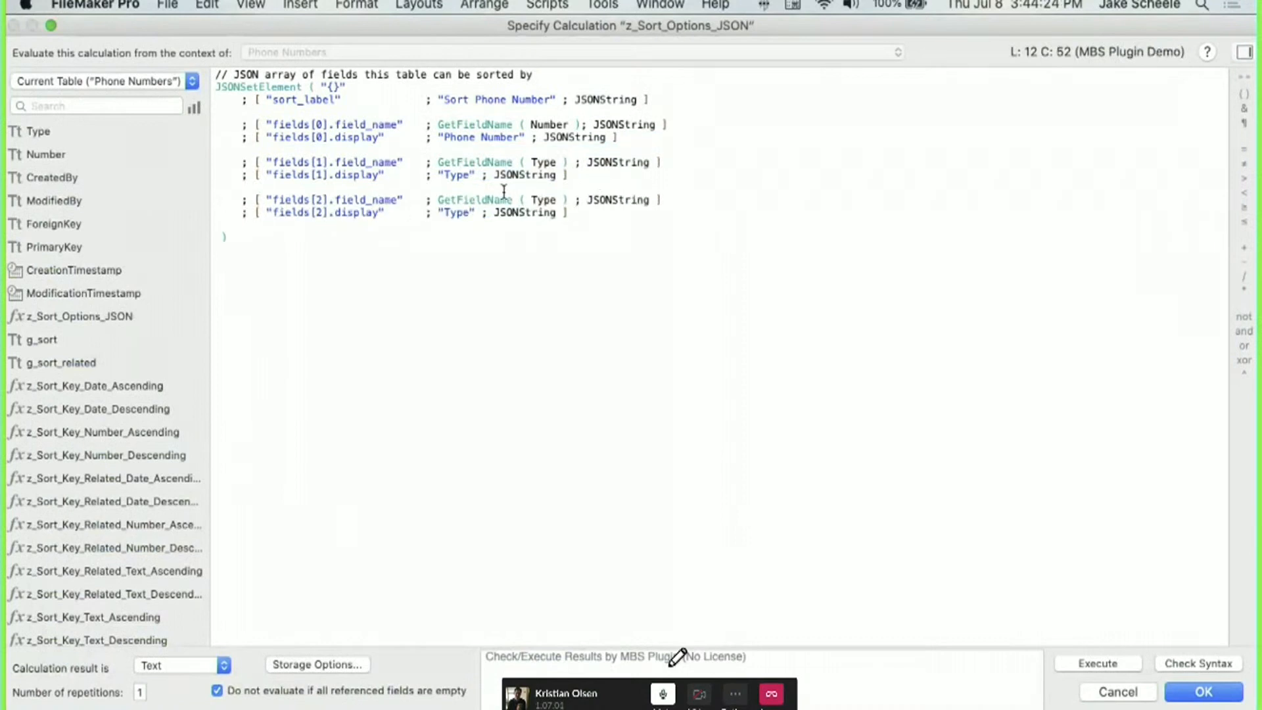
pyautogui.doubleClick(544, 200)
pyautogui.write('contact')
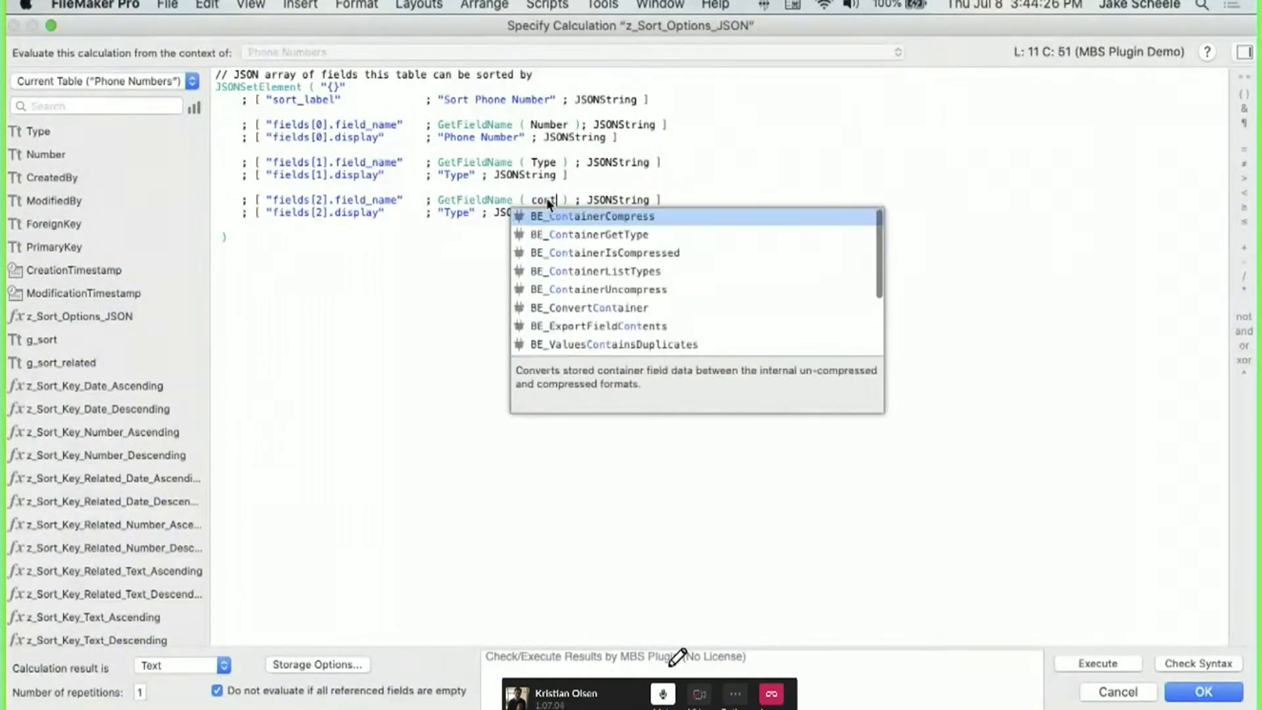
pyautogui.press('Up')
pyautogui.press('Return')
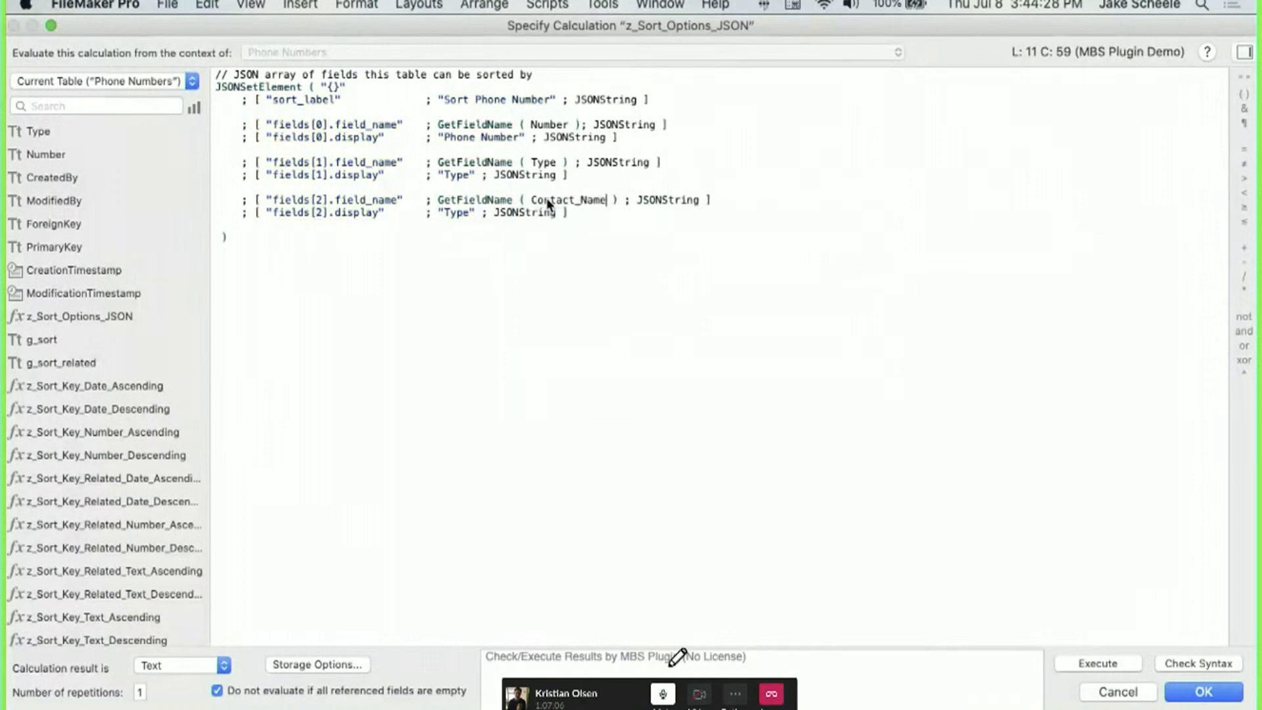
pyautogui.click(470, 209)
pyautogui.doubleClick(460, 209)
pyautogui.write('Contact')
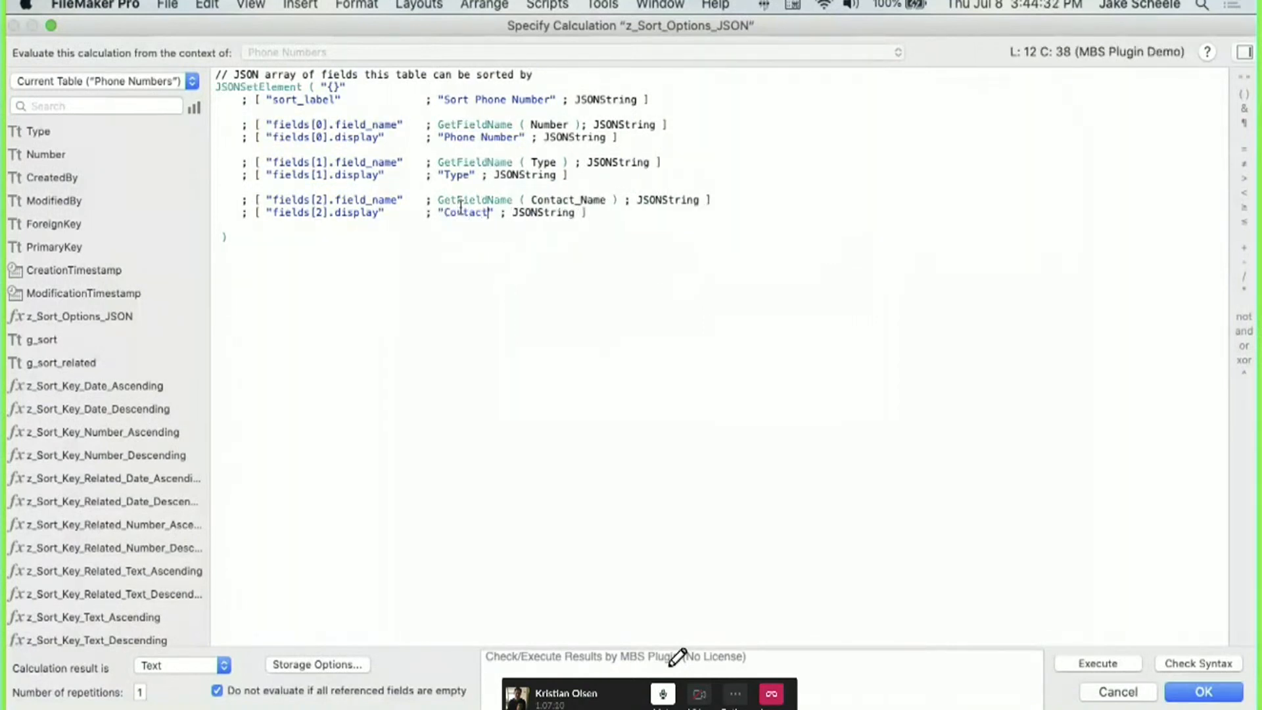
pyautogui.press('KP_Enter')
pyautogui.press('KP_Enter')
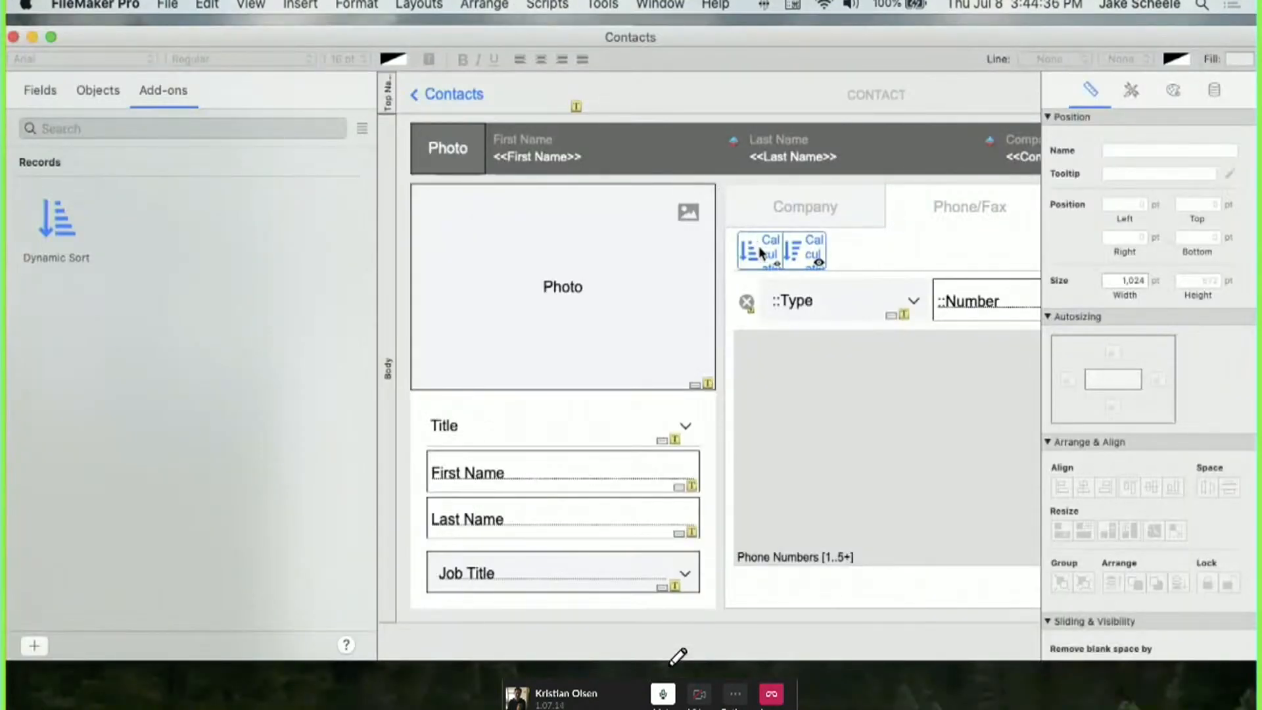
pyautogui.press('super+shift+d')
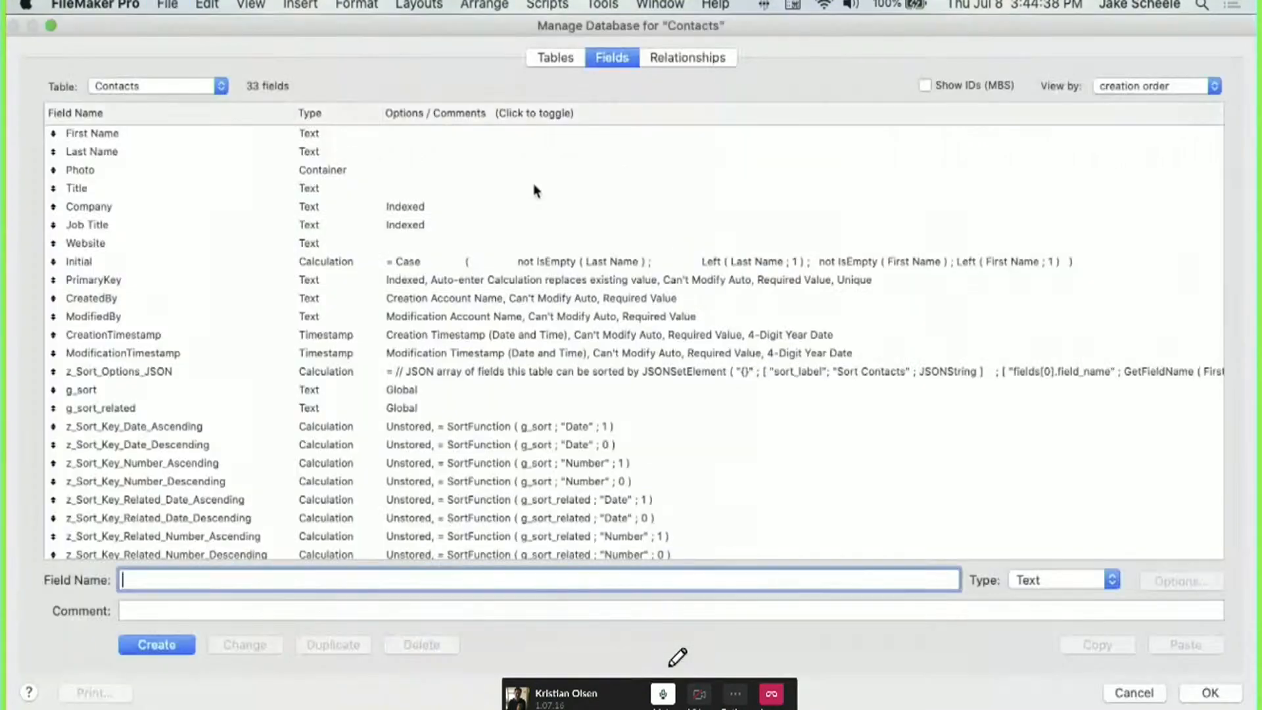
pyautogui.scroll(1, 351, 391)
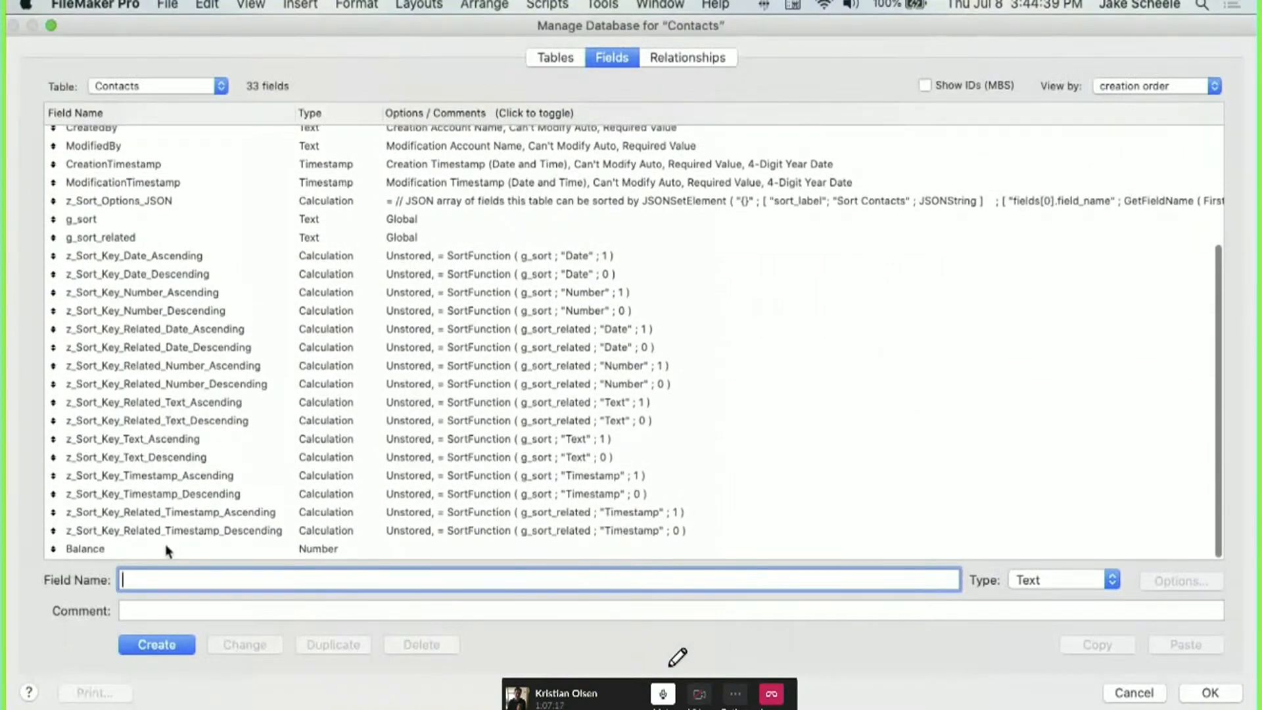
pyautogui.click(164, 200)
pyautogui.press('super+a')
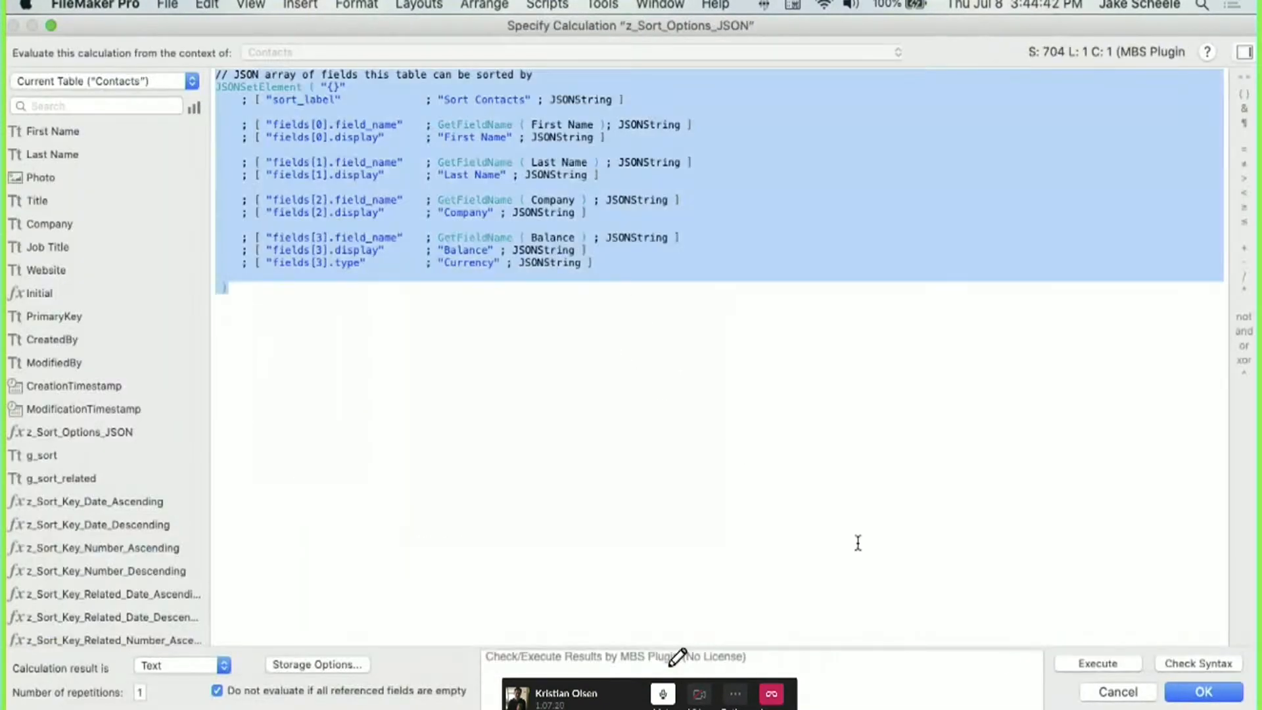
pyautogui.click(1093, 696)
pyautogui.click(151, 86)
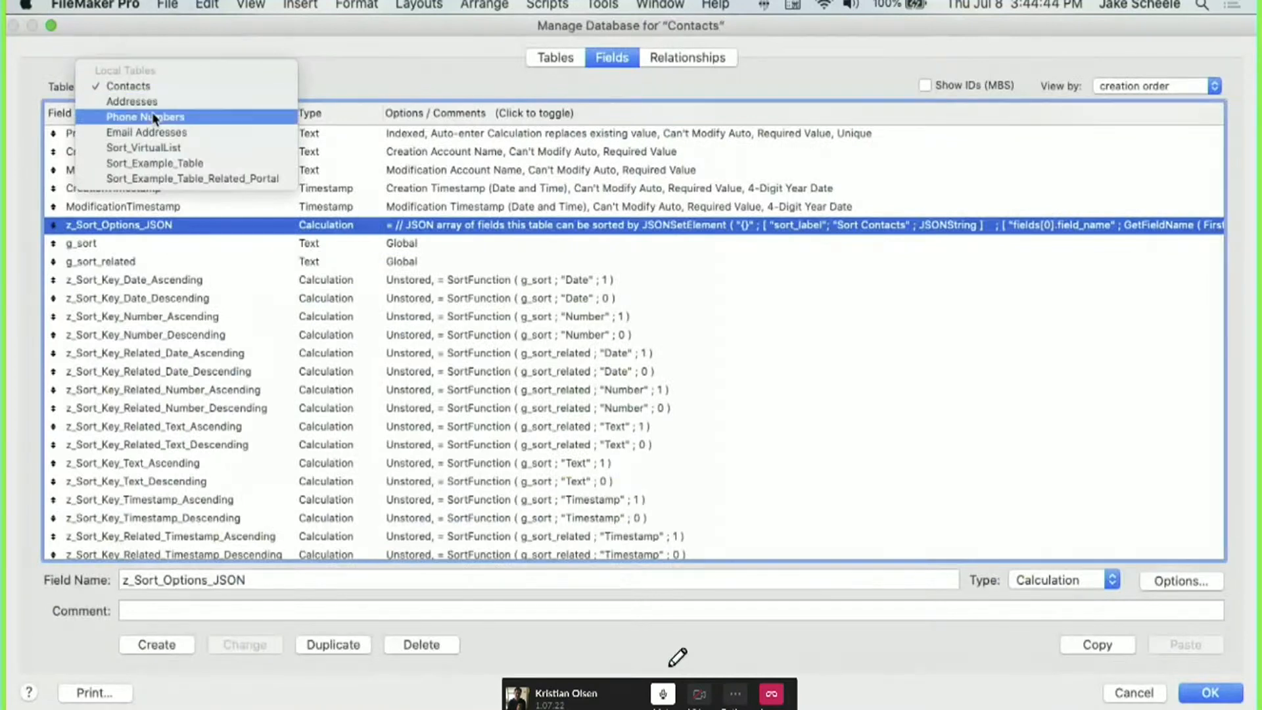
pyautogui.click(170, 239)
pyautogui.doubleClick(160, 200)
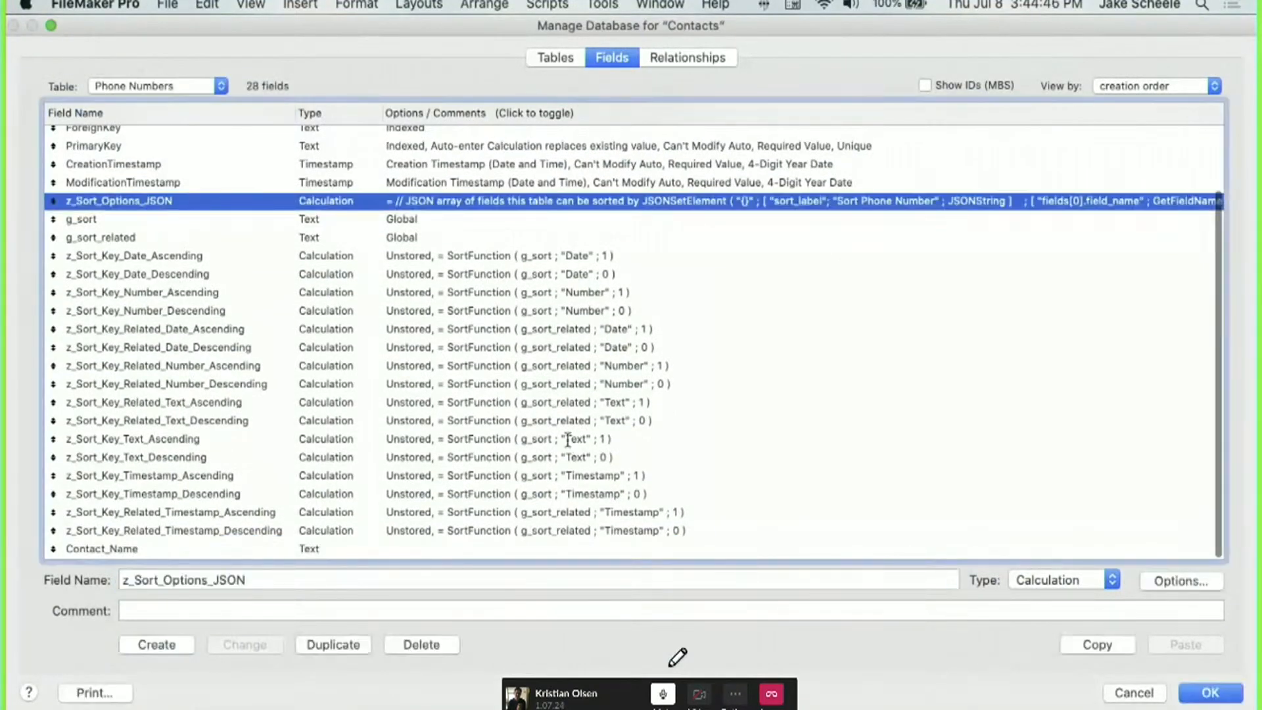
pyautogui.press('super+a')
pyautogui.click(1116, 692)
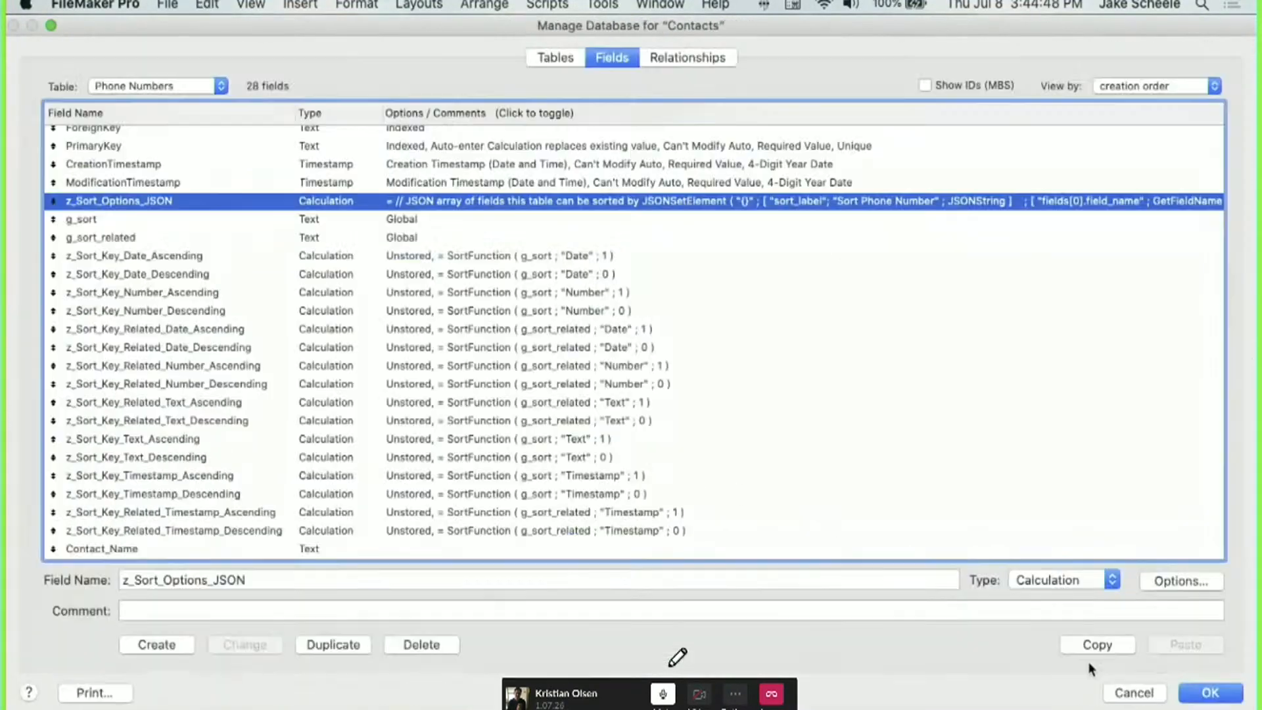
pyautogui.click(1122, 692)
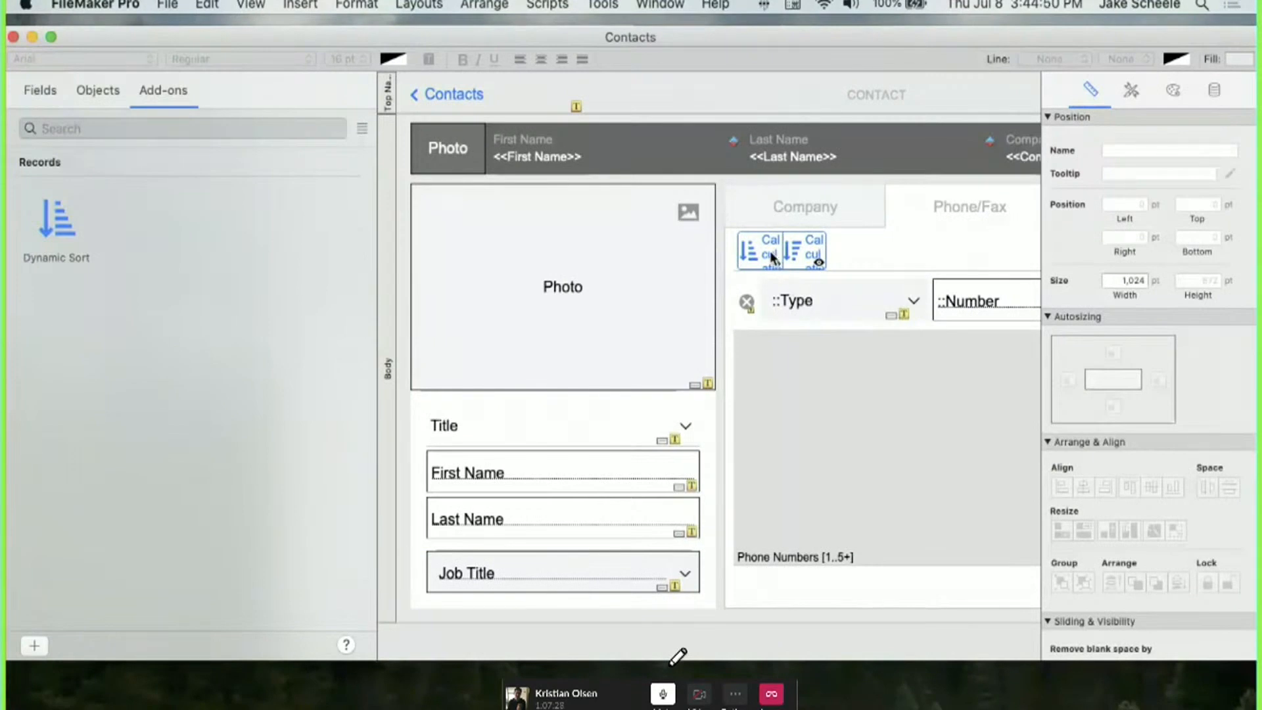
pyautogui.click(770, 253)
pyautogui.doubleClick(770, 252)
# Bring the iPhone recording showing the Products list and Sort Products panel onscreen.
pyautogui.click(834, 258)
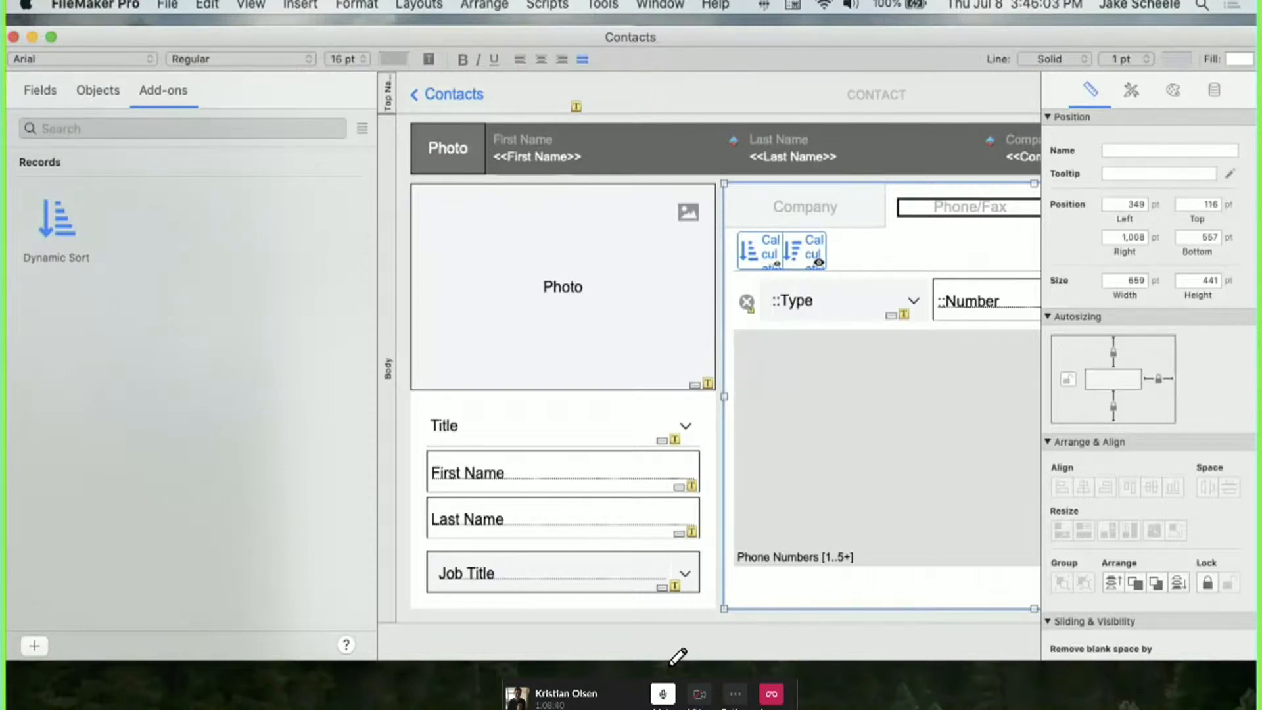
pyautogui.moveTo(1261, 39); pyautogui.dragTo(853, 61)
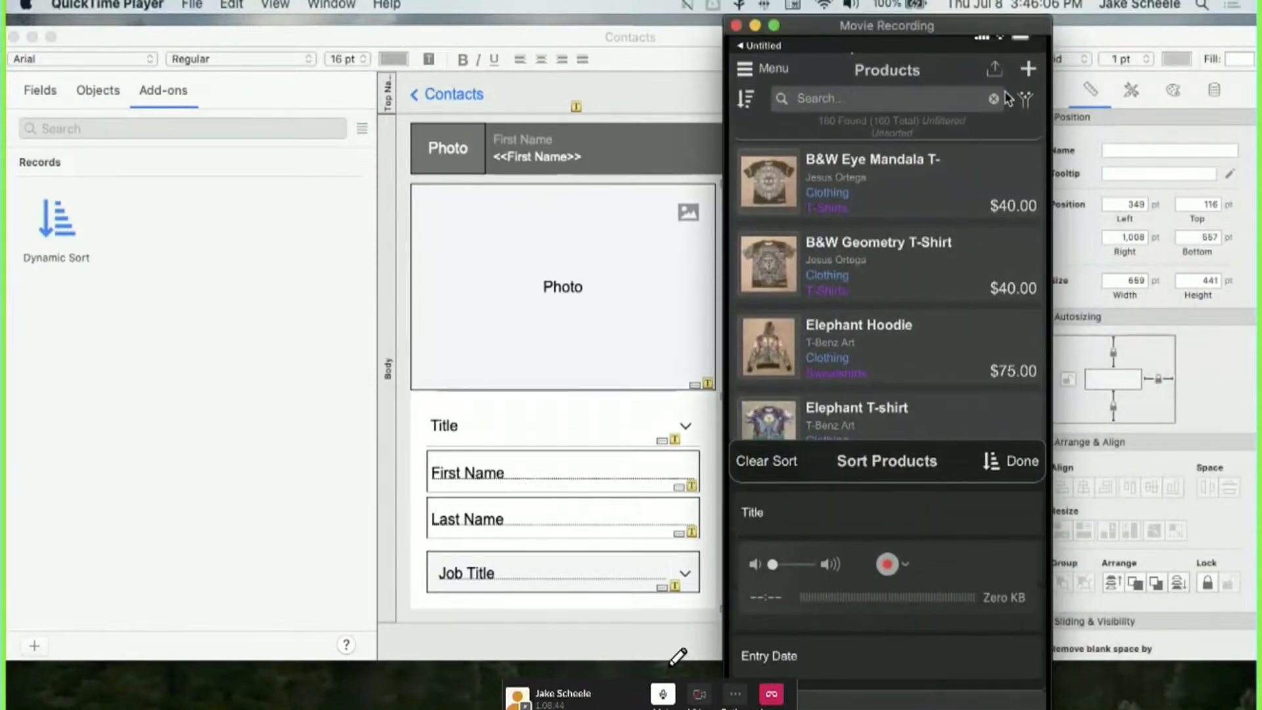
# Drag the iPhone Movie Recording window off the right edge of the screen.
pyautogui.moveTo(908, 33); pyautogui.dragTo(1261, 33)
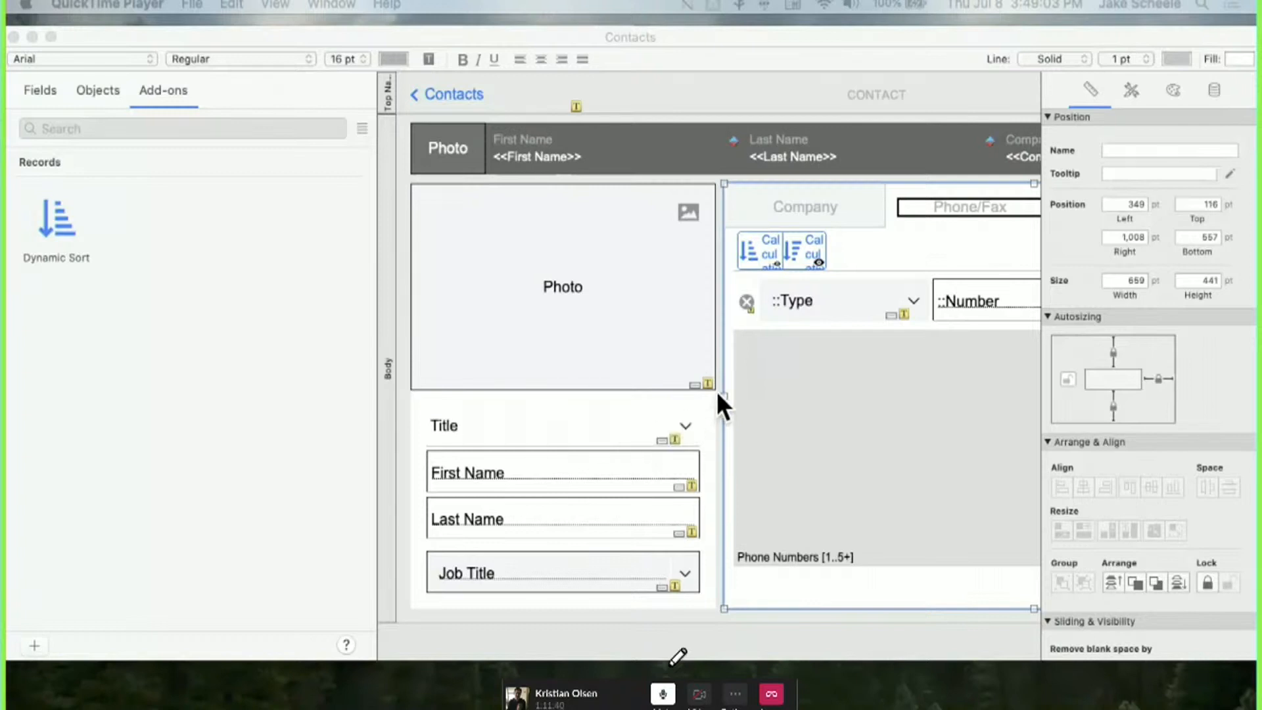
# Bring FileMaker Pro's Contacts layout, with its two phone-portal sort buttons, to the front.
pyautogui.hscroll(3, 718, 394)
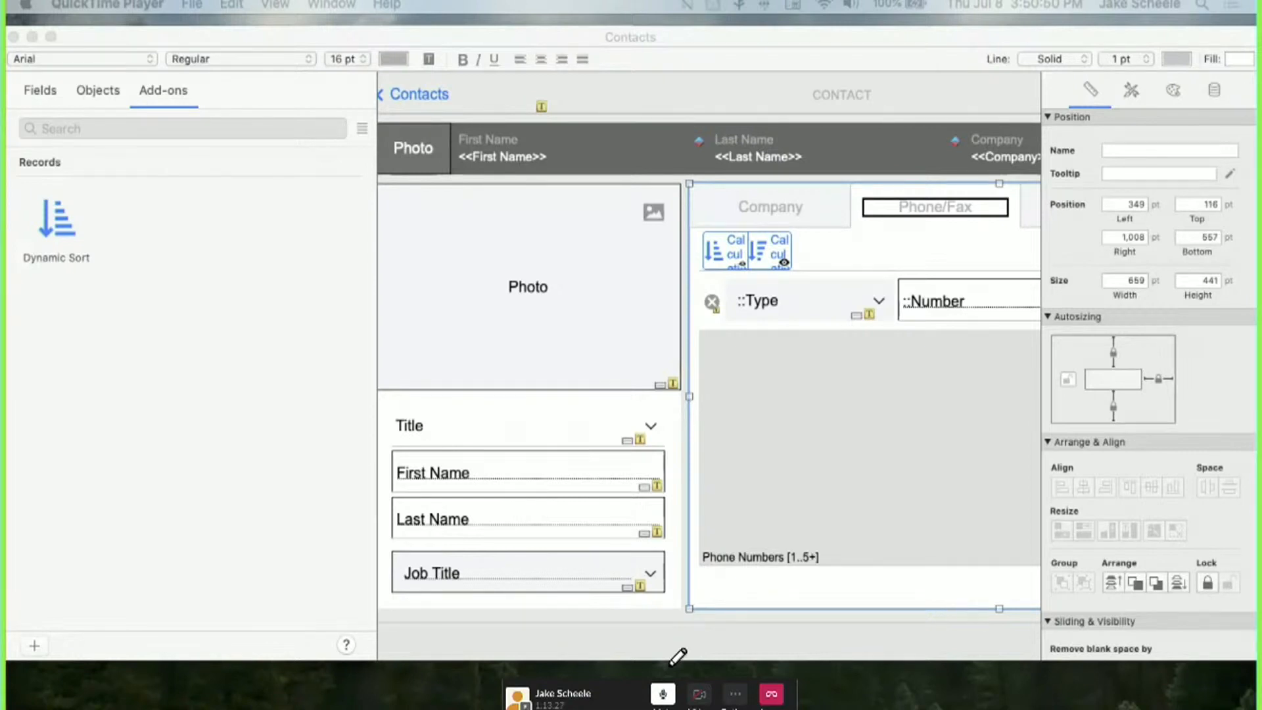
pyautogui.click(881, 33)
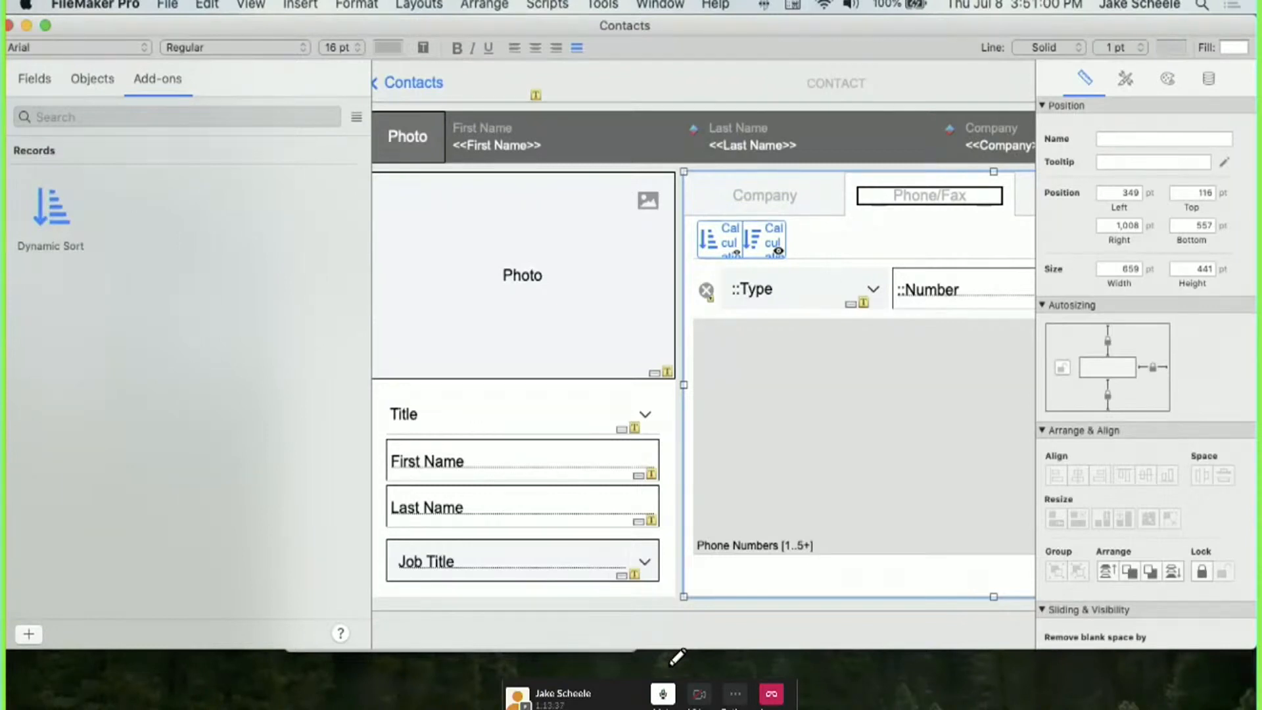
# Scroll through the Contacts z_Sort_Options_JSON calculation listing First Name, Last Name, Company and Balance.
pyautogui.hscroll(-3, 632, 394)
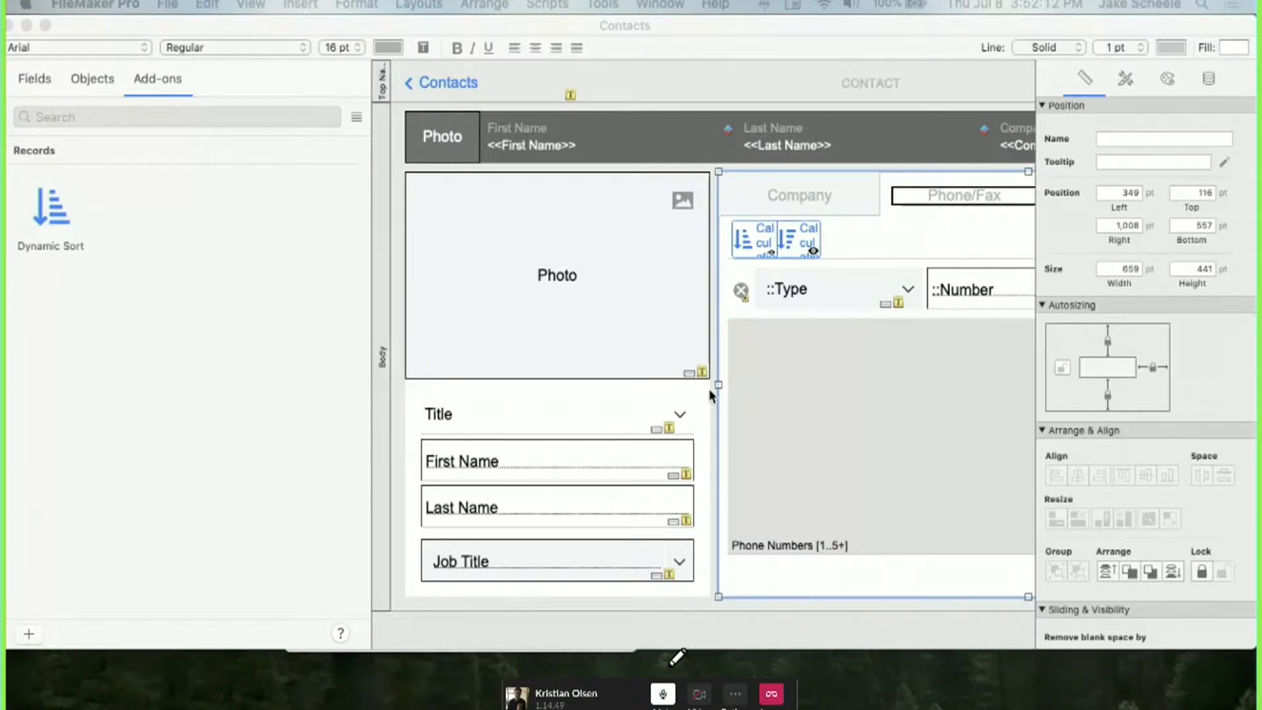
pyautogui.scroll(-1, 709, 392)
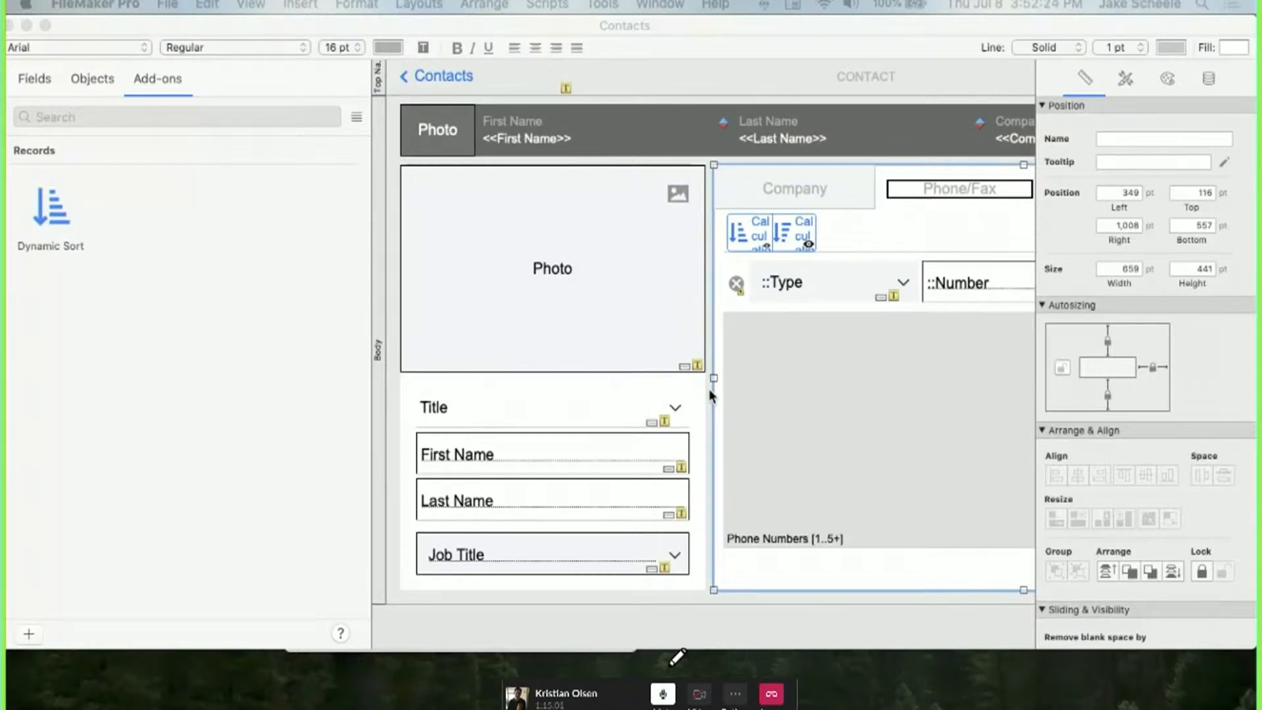
pyautogui.scroll(-1, 593, 416)
pyautogui.scroll(2, 592, 416)
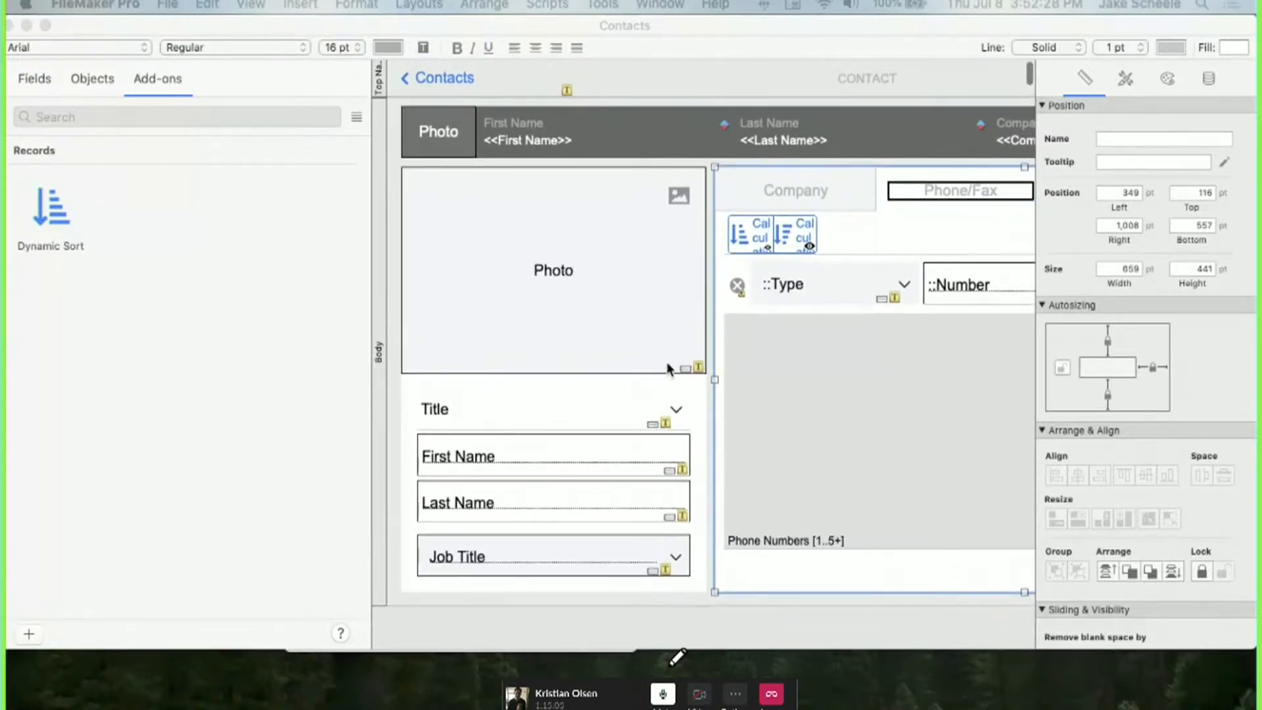
pyautogui.scroll(1, 668, 368)
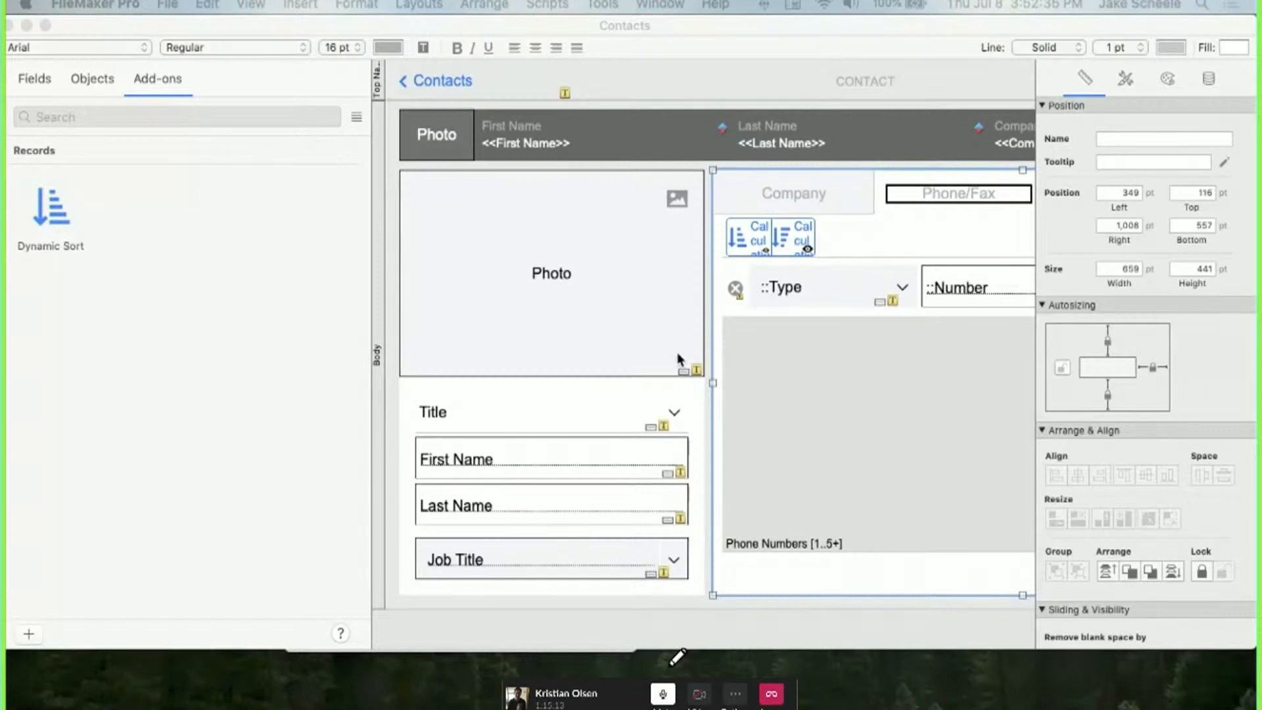
pyautogui.hscroll(2, 678, 358)
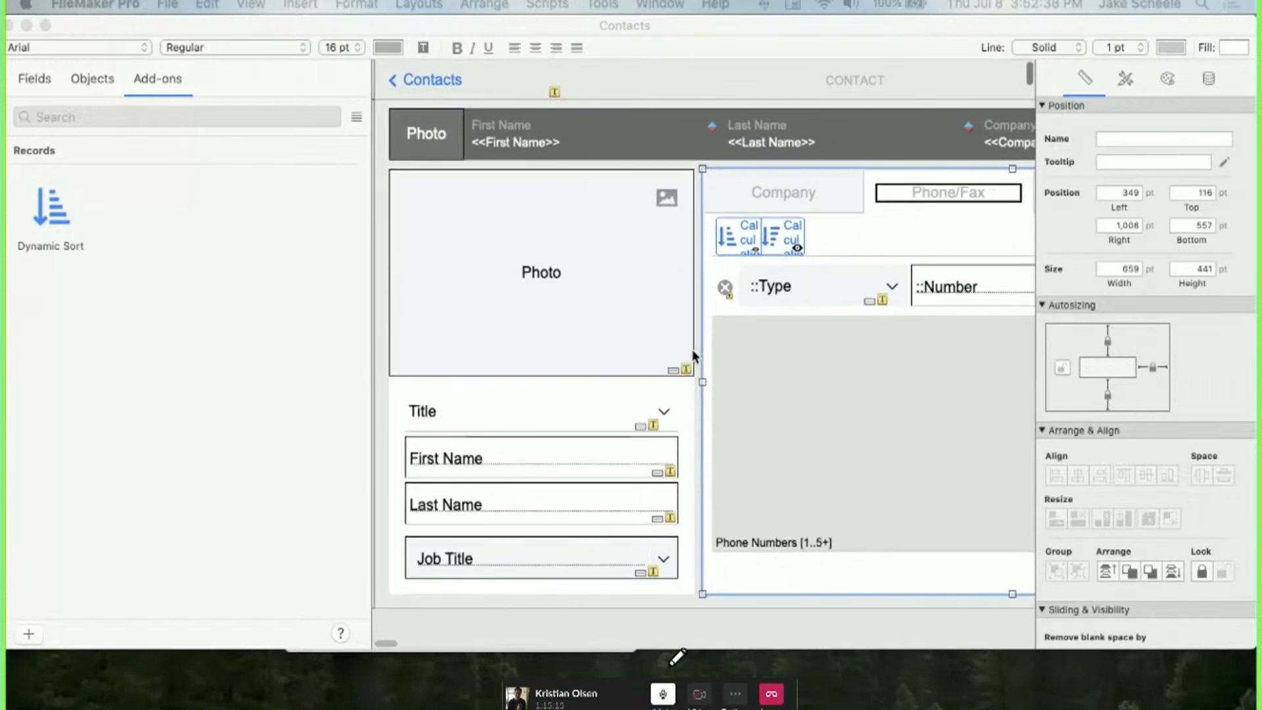
pyautogui.hscroll(-2, 694, 356)
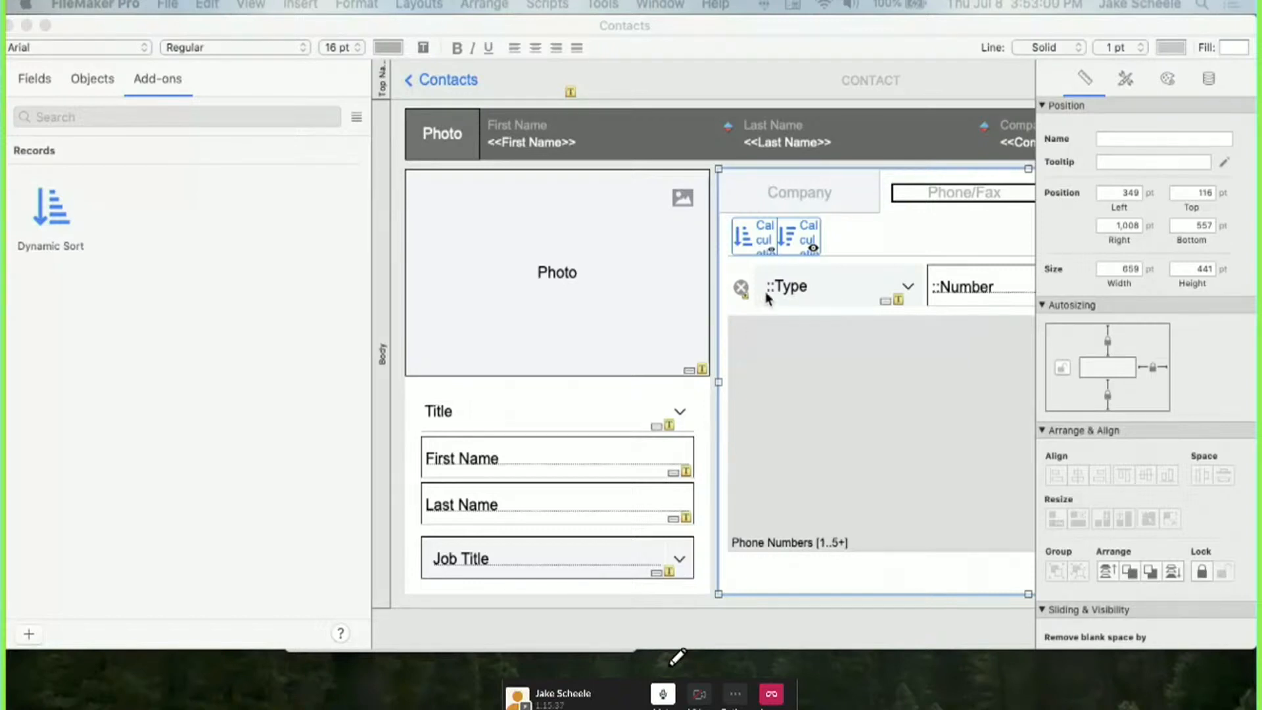
pyautogui.hscroll(5, 765, 290)
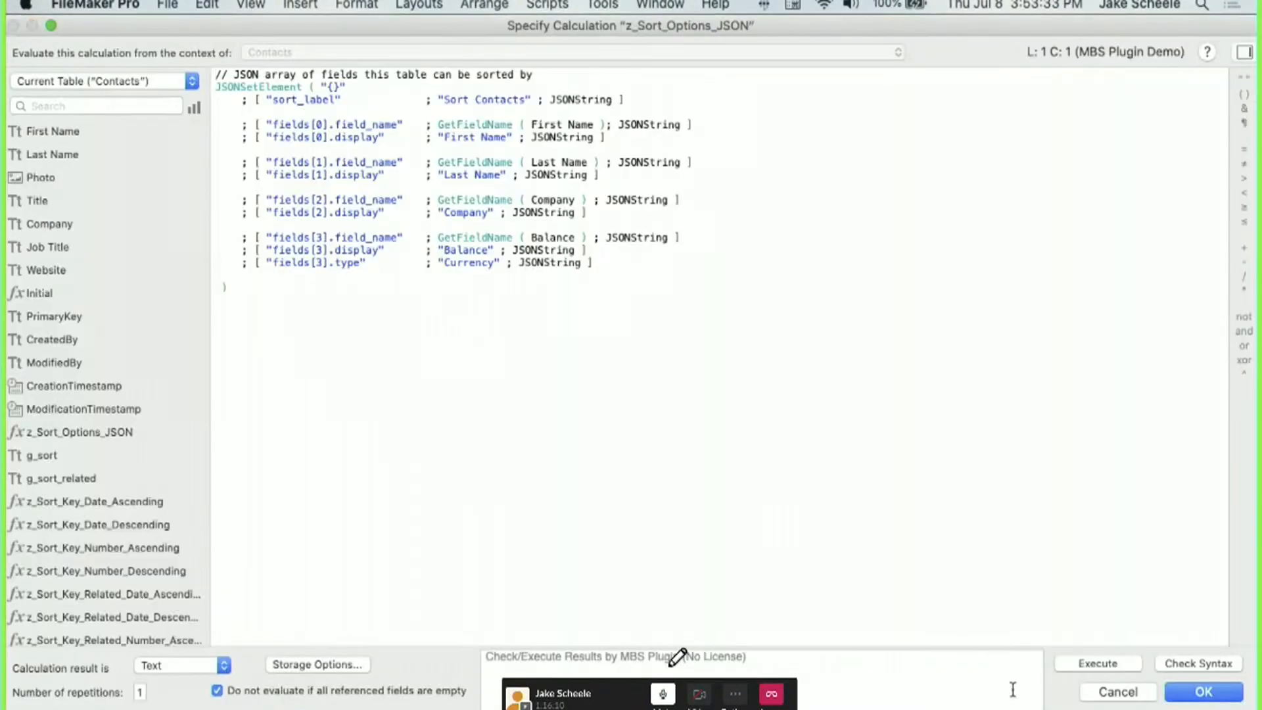
# Cancel the Contacts calculation and open the Phone Numbers table's z_Sort_Options_JSON calculation.
pyautogui.click(1117, 691)
pyautogui.click(179, 86)
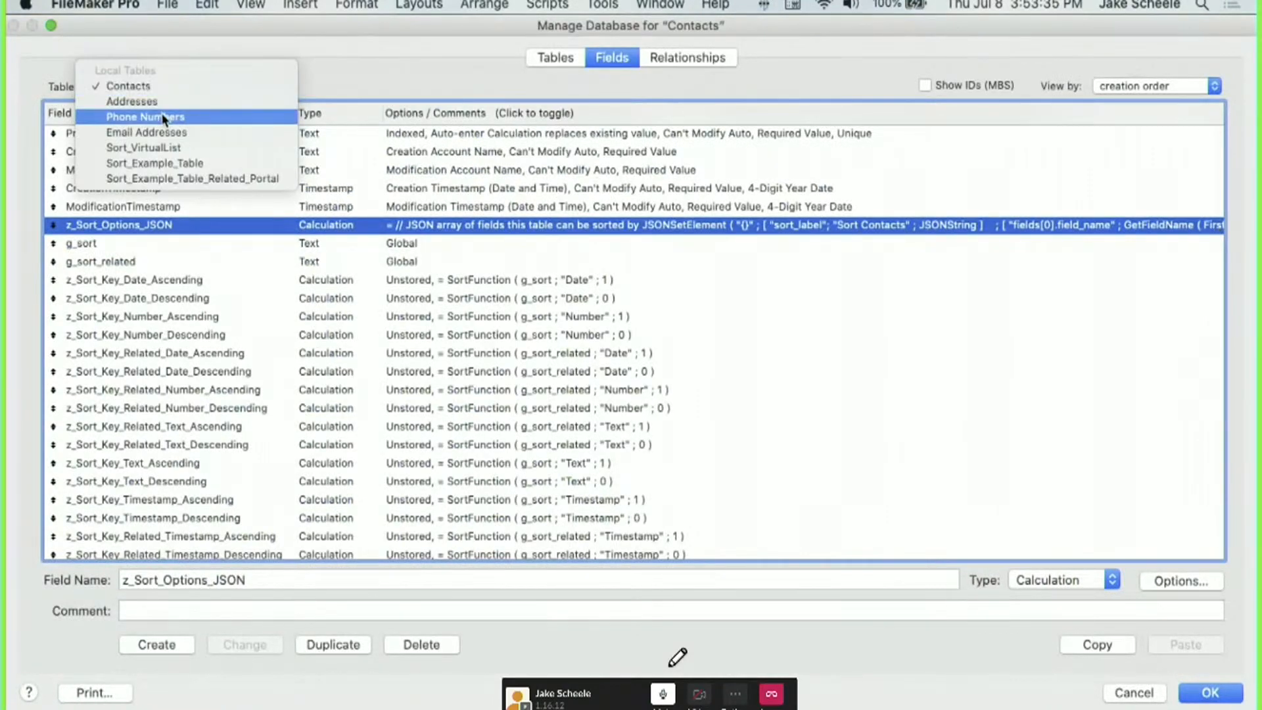
pyautogui.click(169, 116)
pyautogui.click(116, 204)
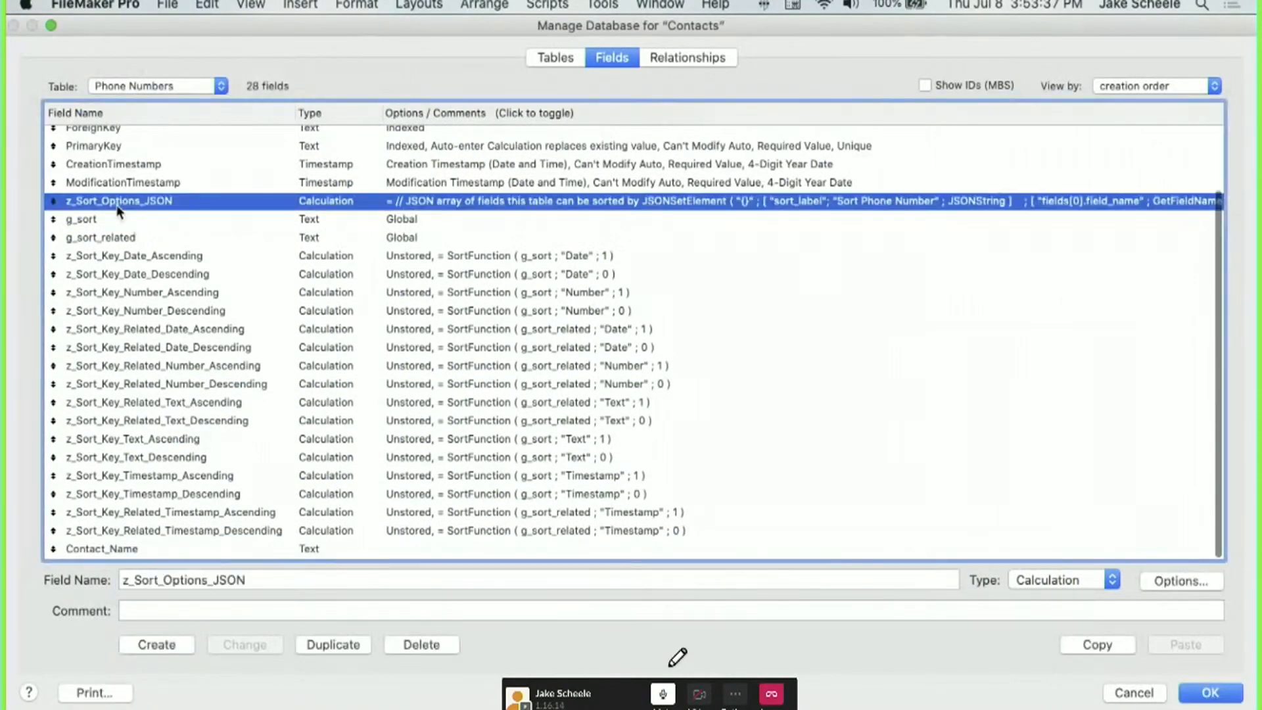
pyautogui.doubleClick(117, 204)
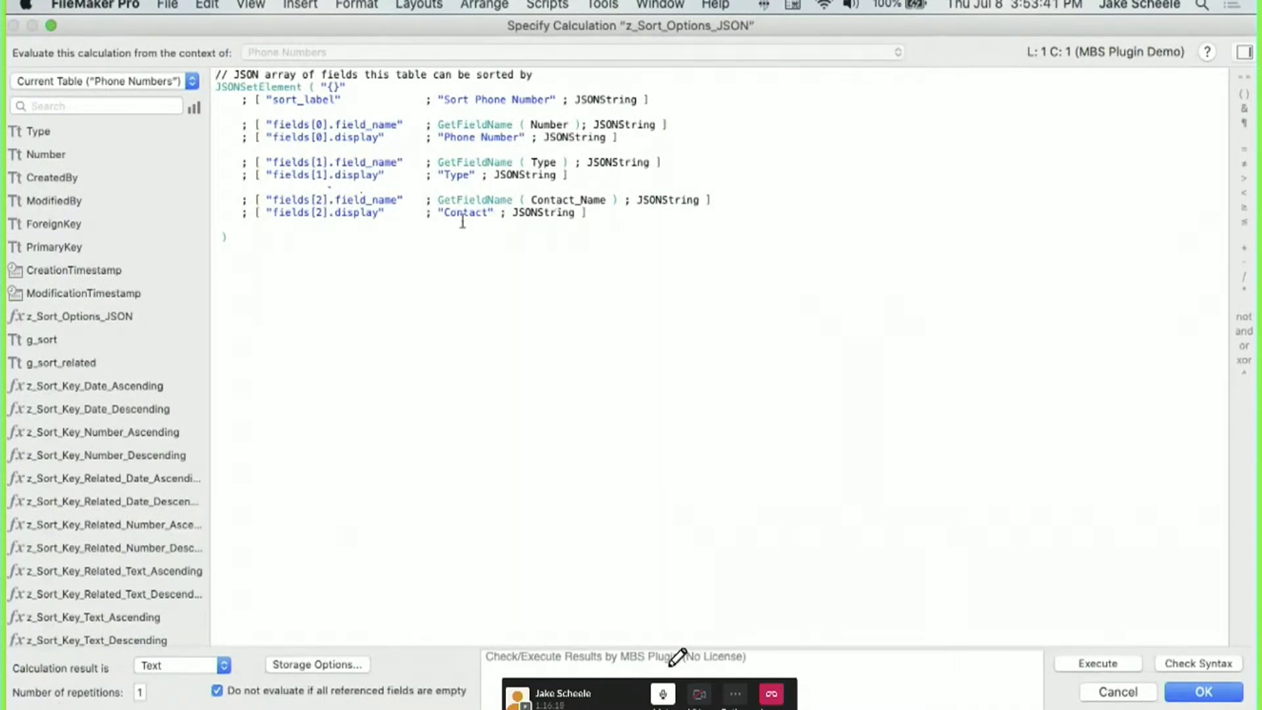
# Close the calculation and Manage Database without saving, returning to Browse mode.
pyautogui.click(1143, 698)
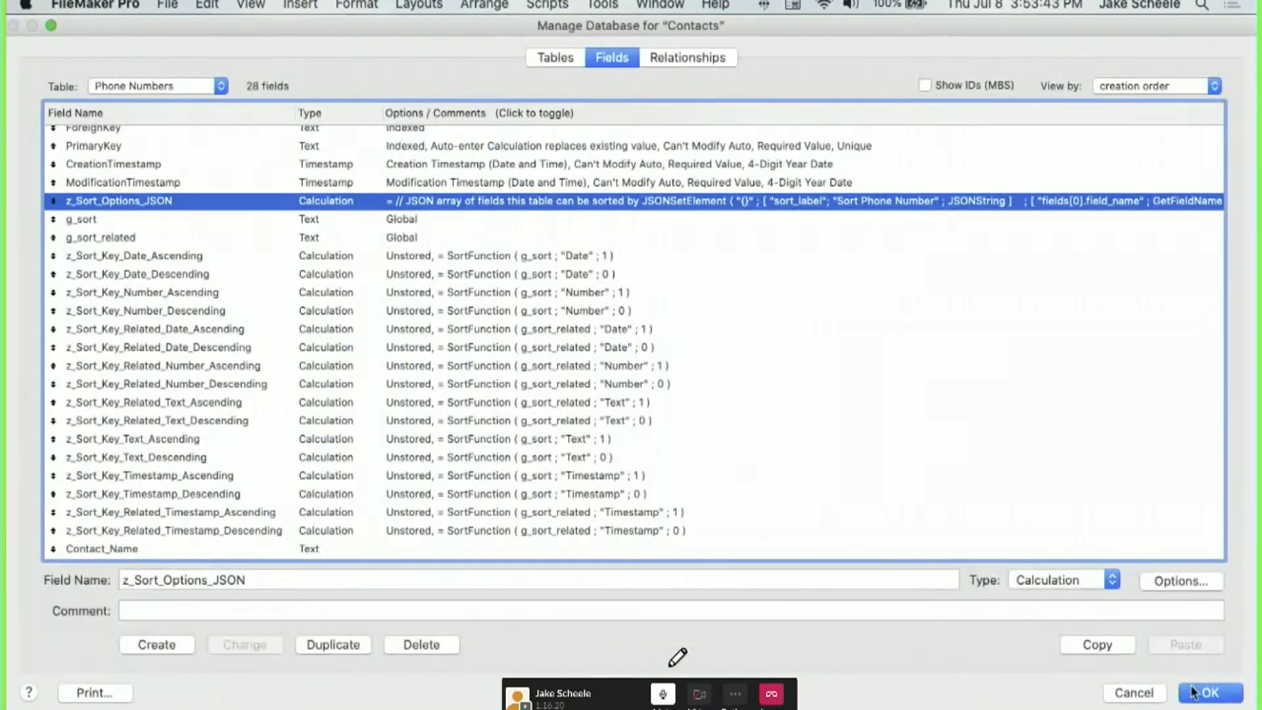
pyautogui.click(1157, 695)
pyautogui.press('super+b')
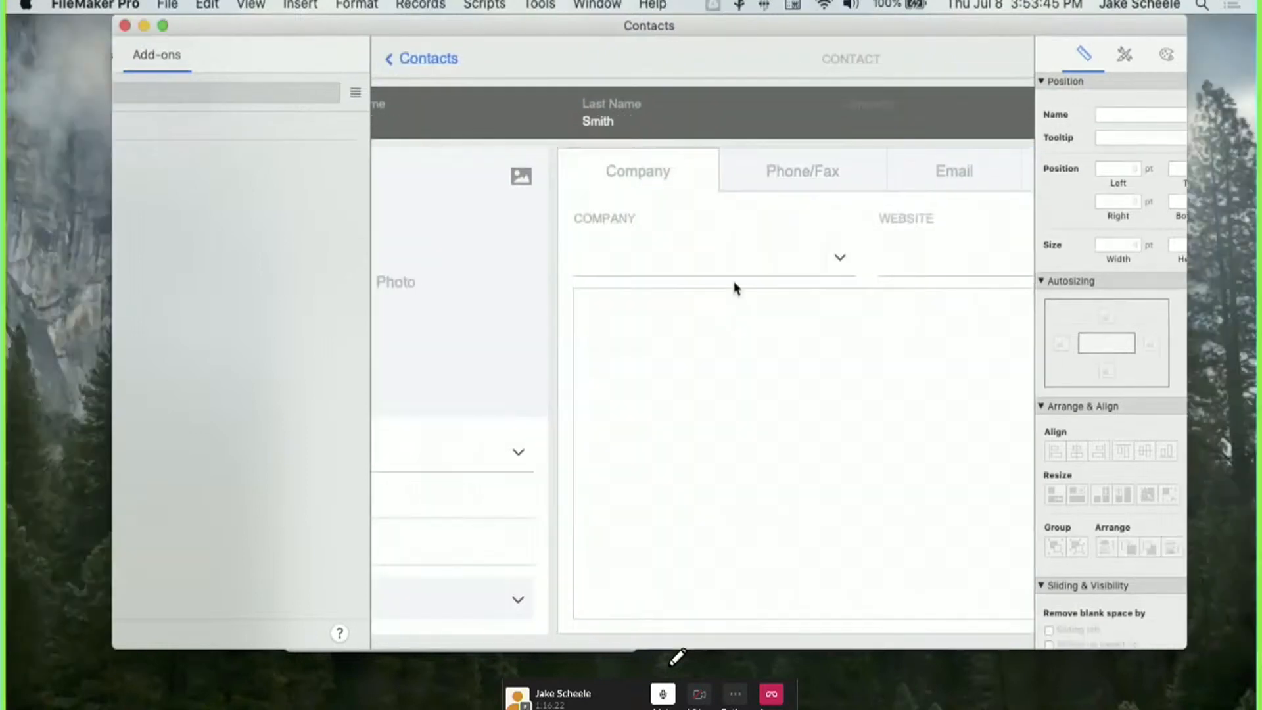
# Show the Phone/Fax tab's numbers sorted by Type and close the sort card.
pyautogui.click(766, 169)
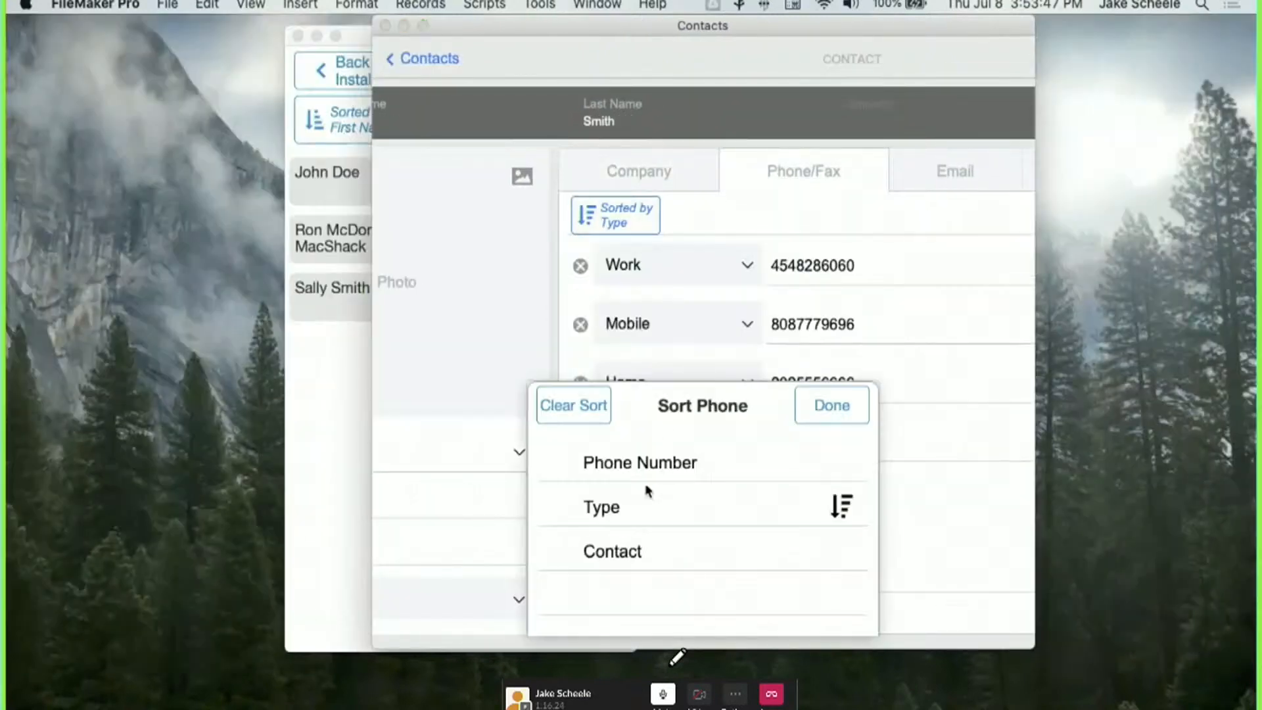
pyautogui.click(810, 405)
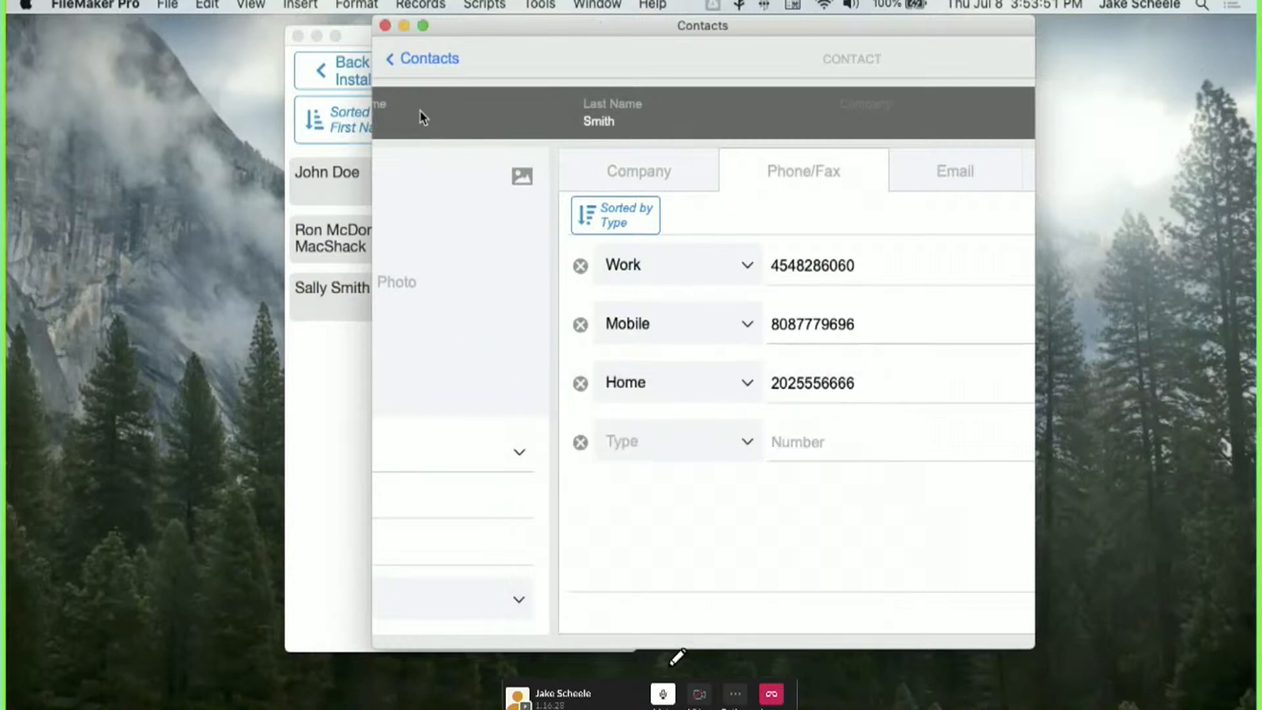
pyautogui.hscroll(-5, 460, 118)
pyautogui.hscroll(6, 840, 126)
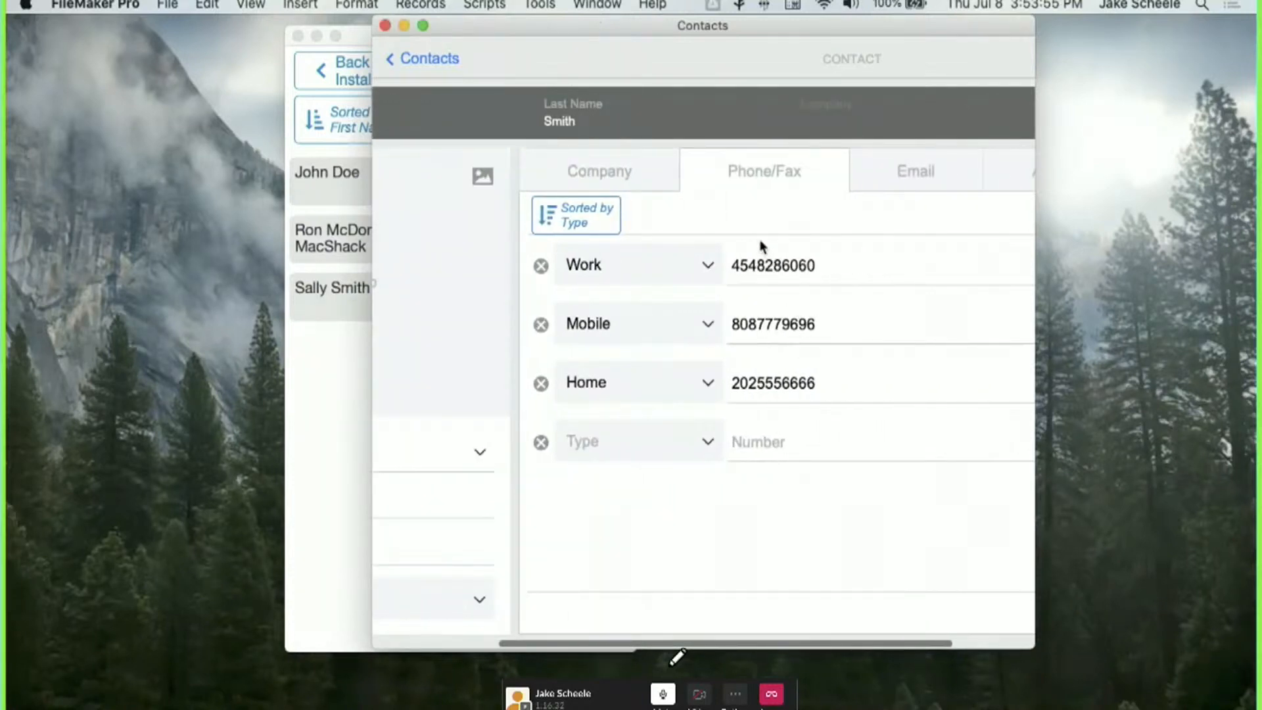
# In Layout mode, open the first sort button segment's Optional Script Parameter calculation.
pyautogui.press('super+l')
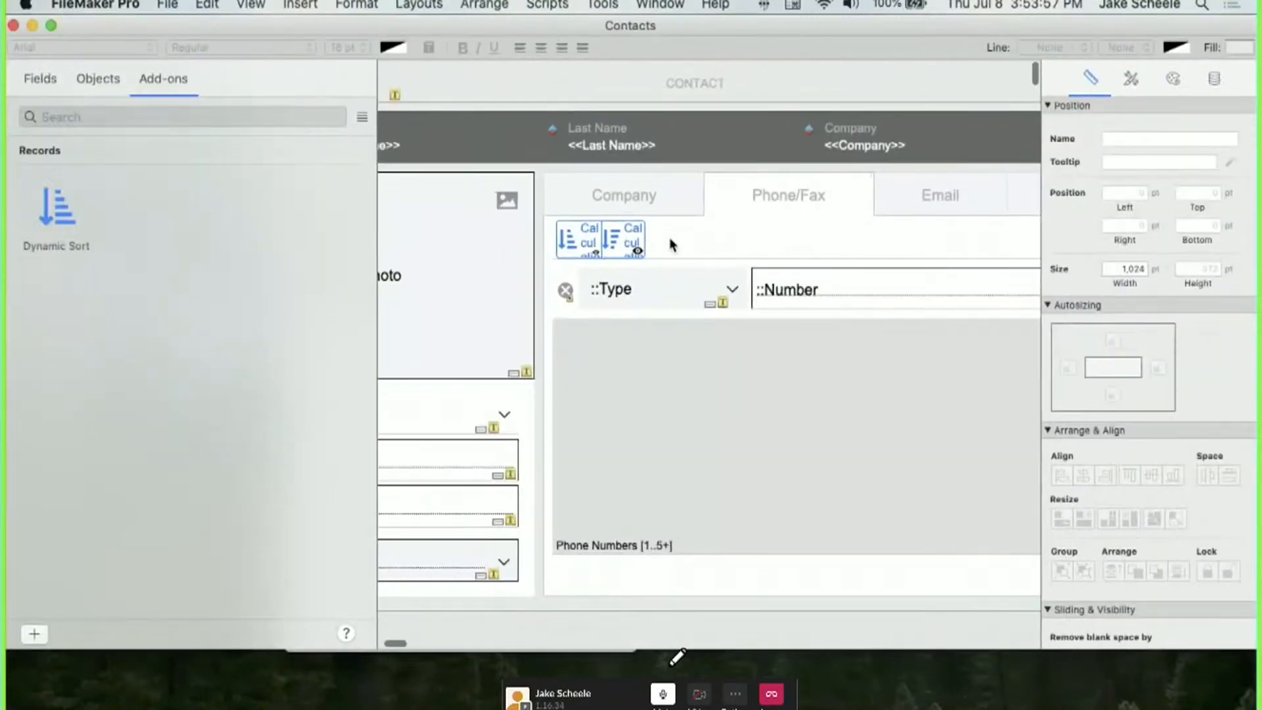
pyautogui.doubleClick(582, 242)
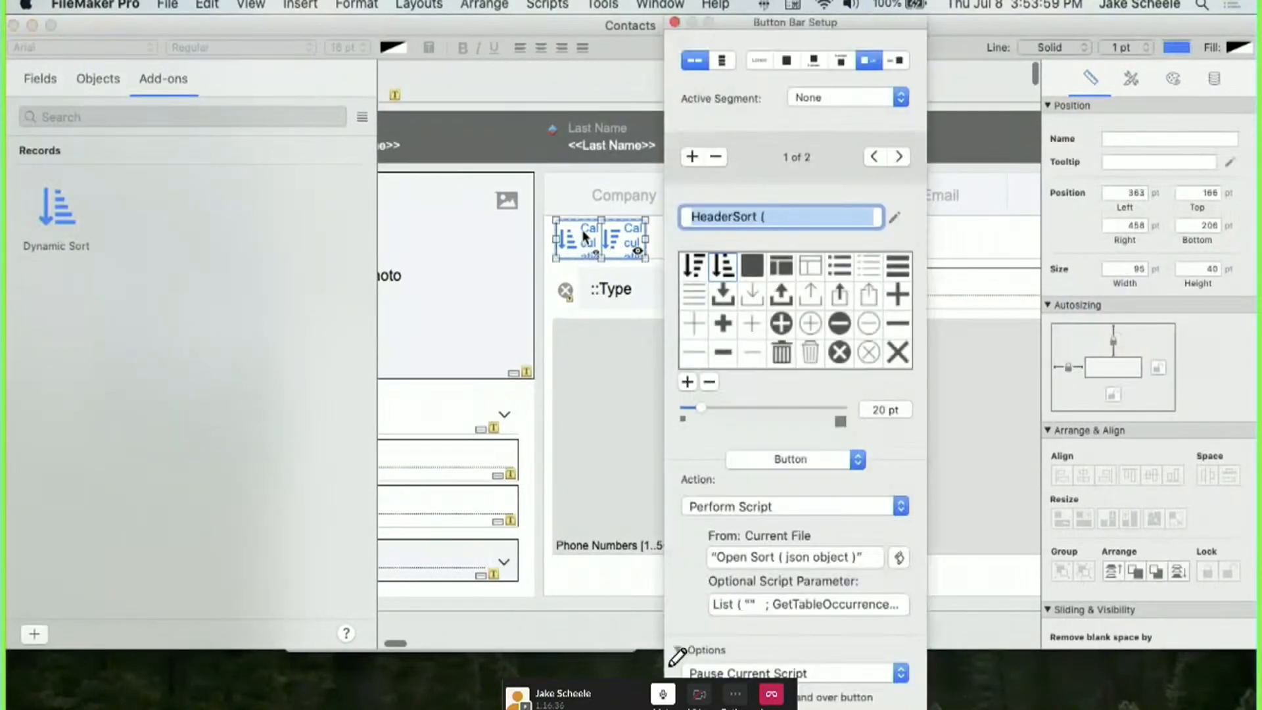
pyautogui.click(575, 239)
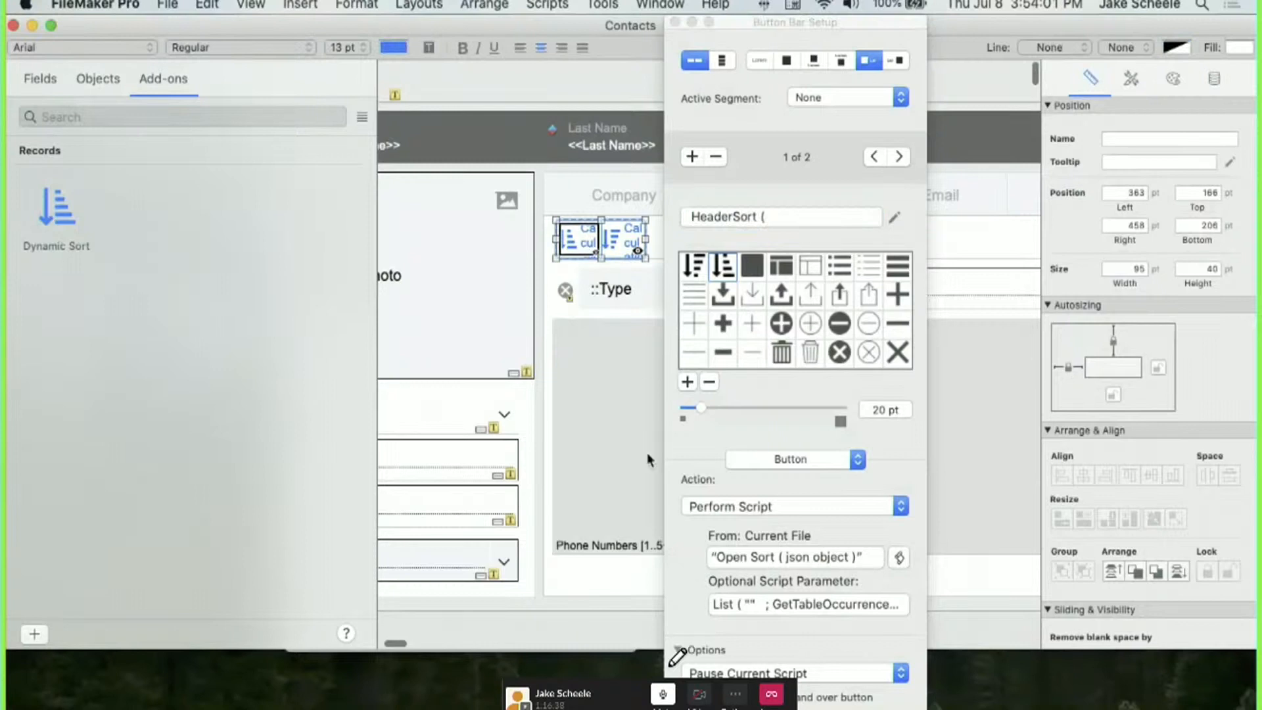
pyautogui.click(736, 605)
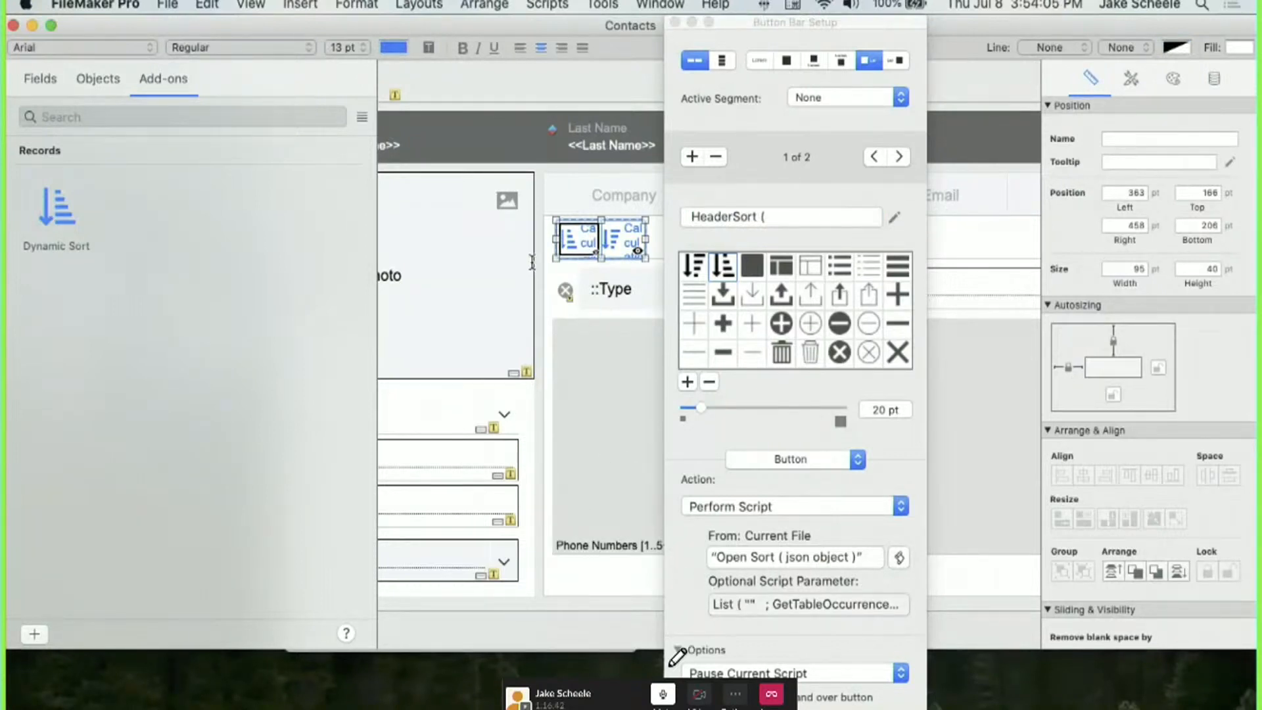
# Insert an expanded Let snippet on a new line below the List formula.
pyautogui.press('super+space')
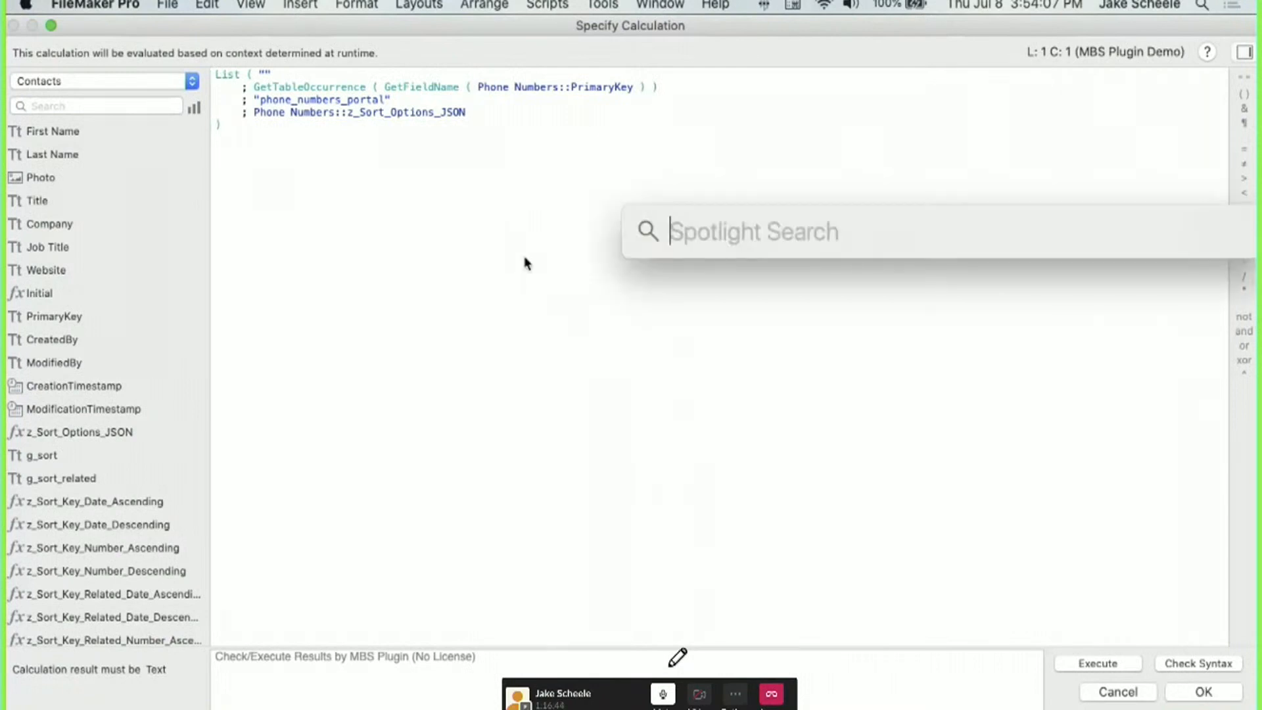
pyautogui.write('~let')
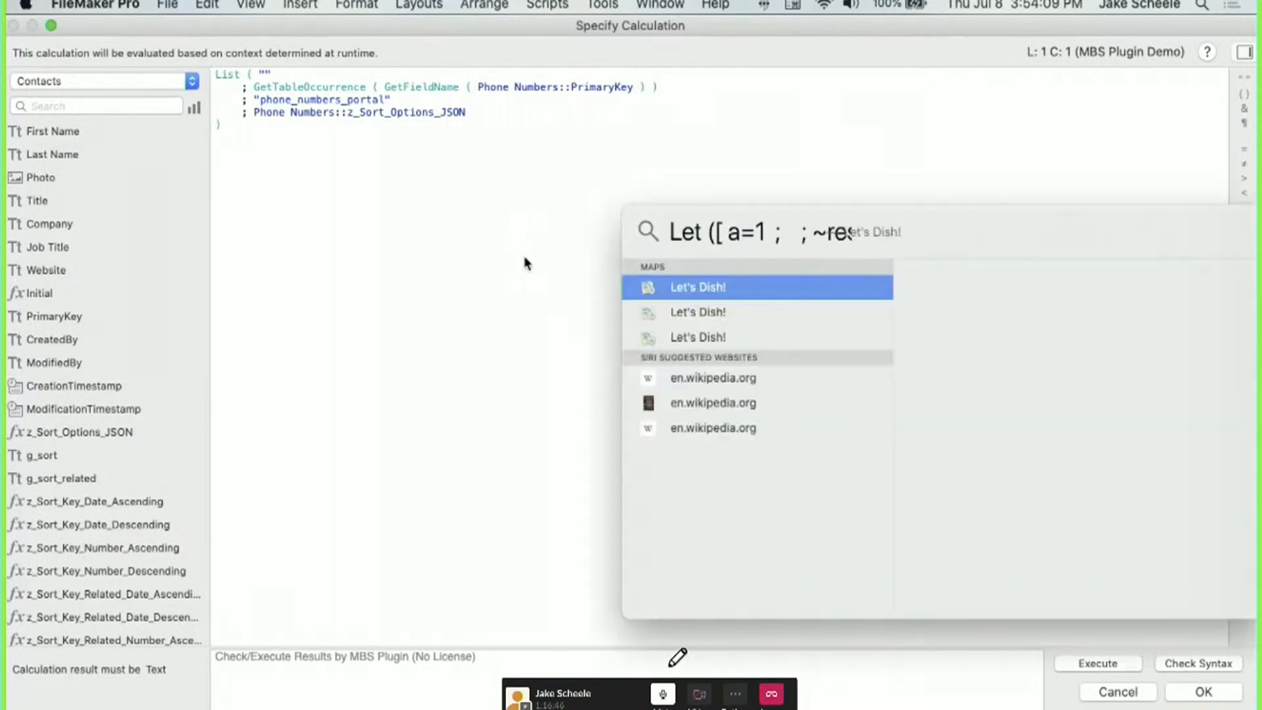
pyautogui.press('super+a')
pyautogui.press('super+x')
pyautogui.press('Escape')
pyautogui.click(462, 221)
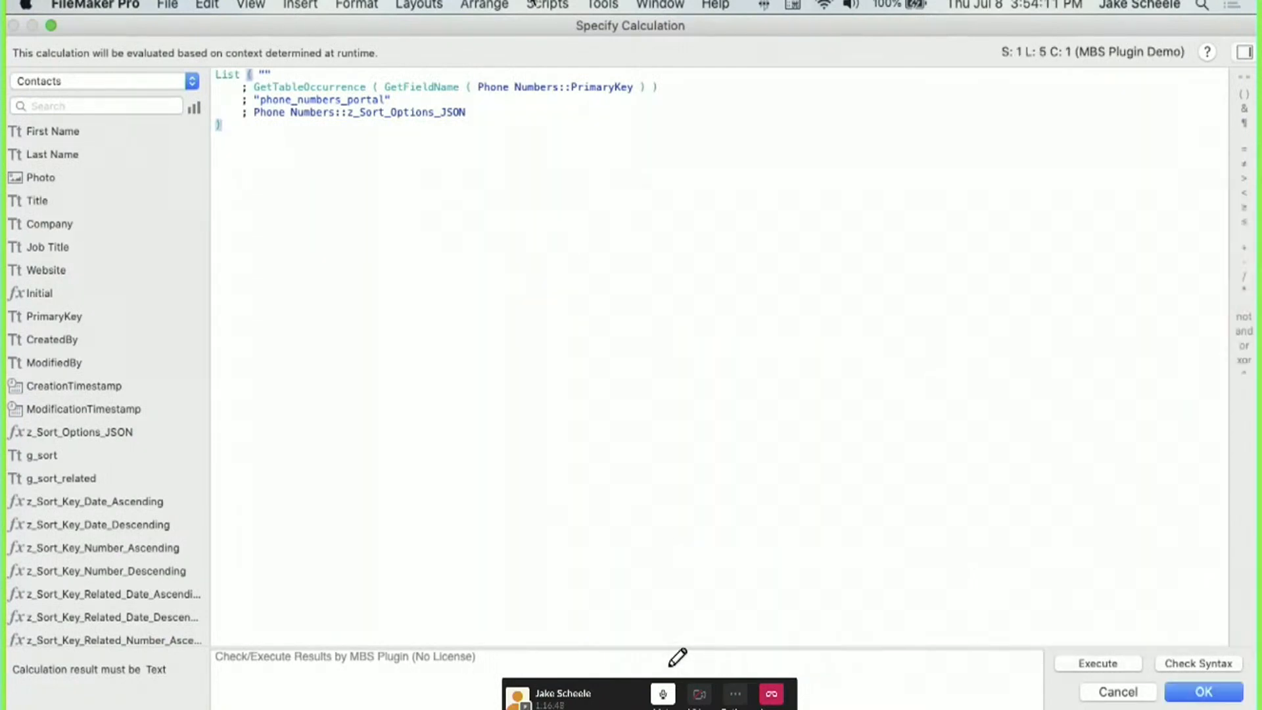
pyautogui.press('Return')
pyautogui.press('super+v')
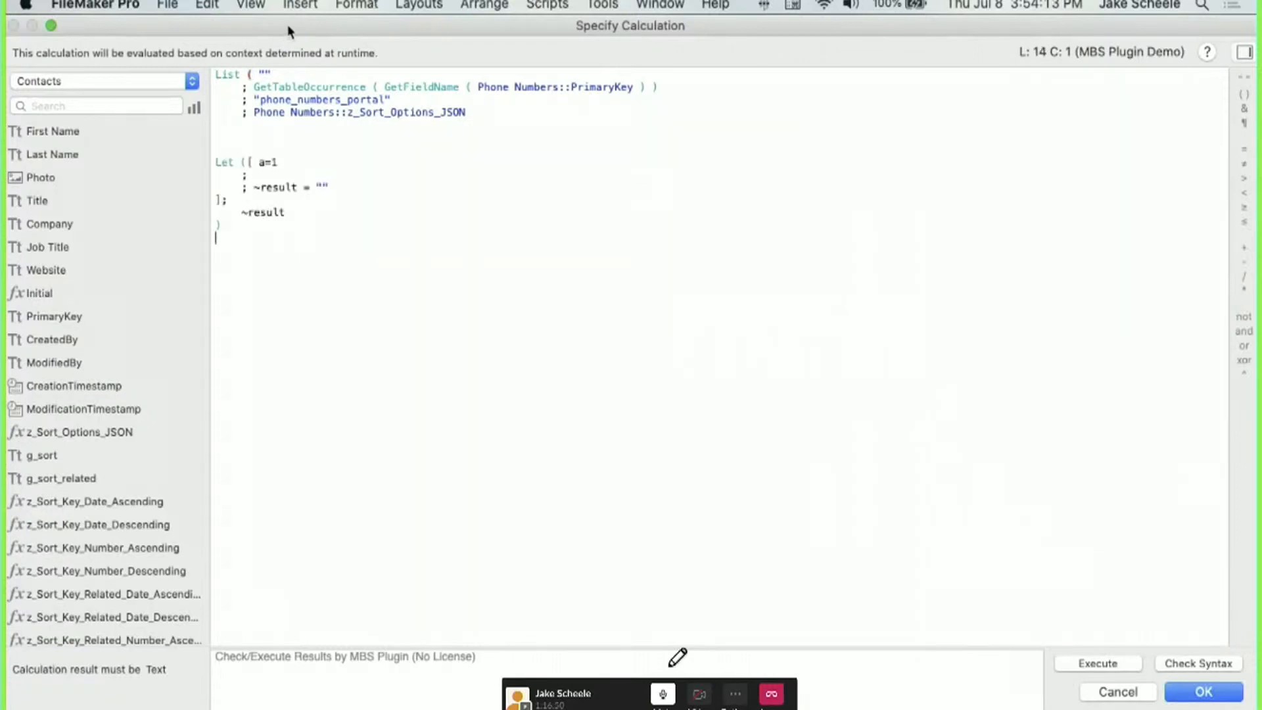
# Assign ~json the stored JSONSetElement sort-options block from the clipboard history.
pyautogui.click(259, 179)
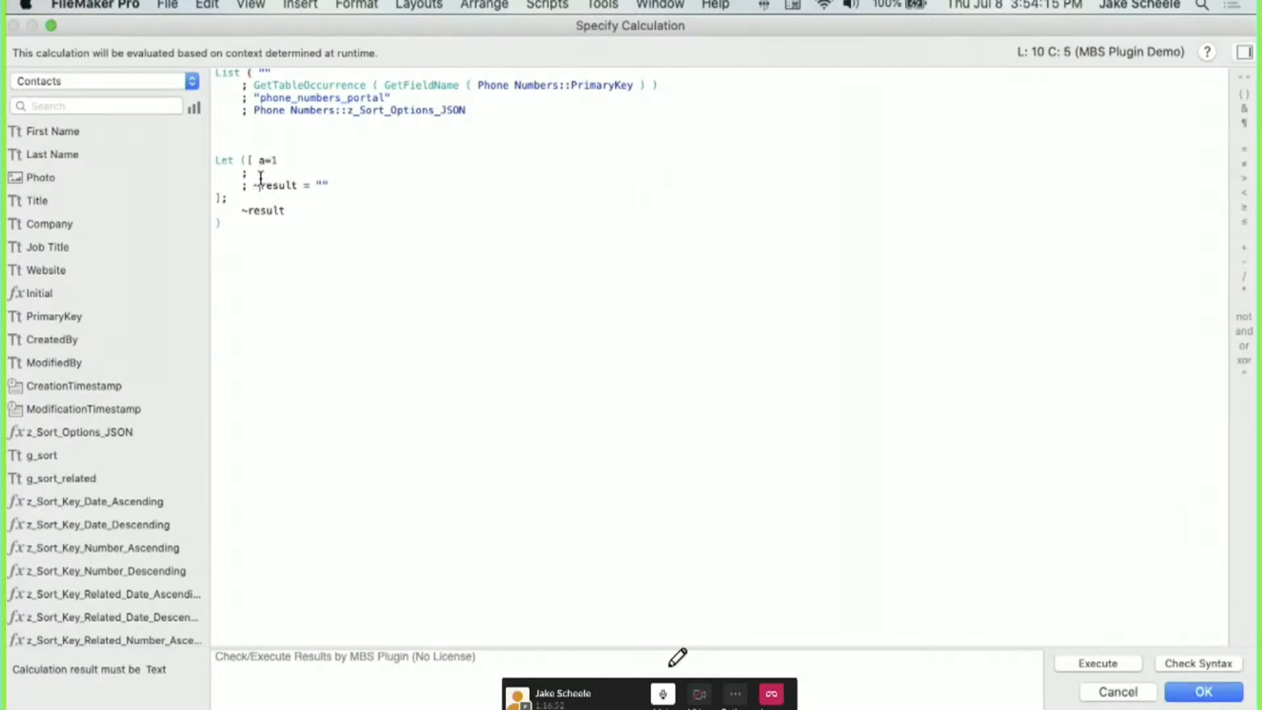
pyautogui.press('Up')
pyautogui.write('~json')
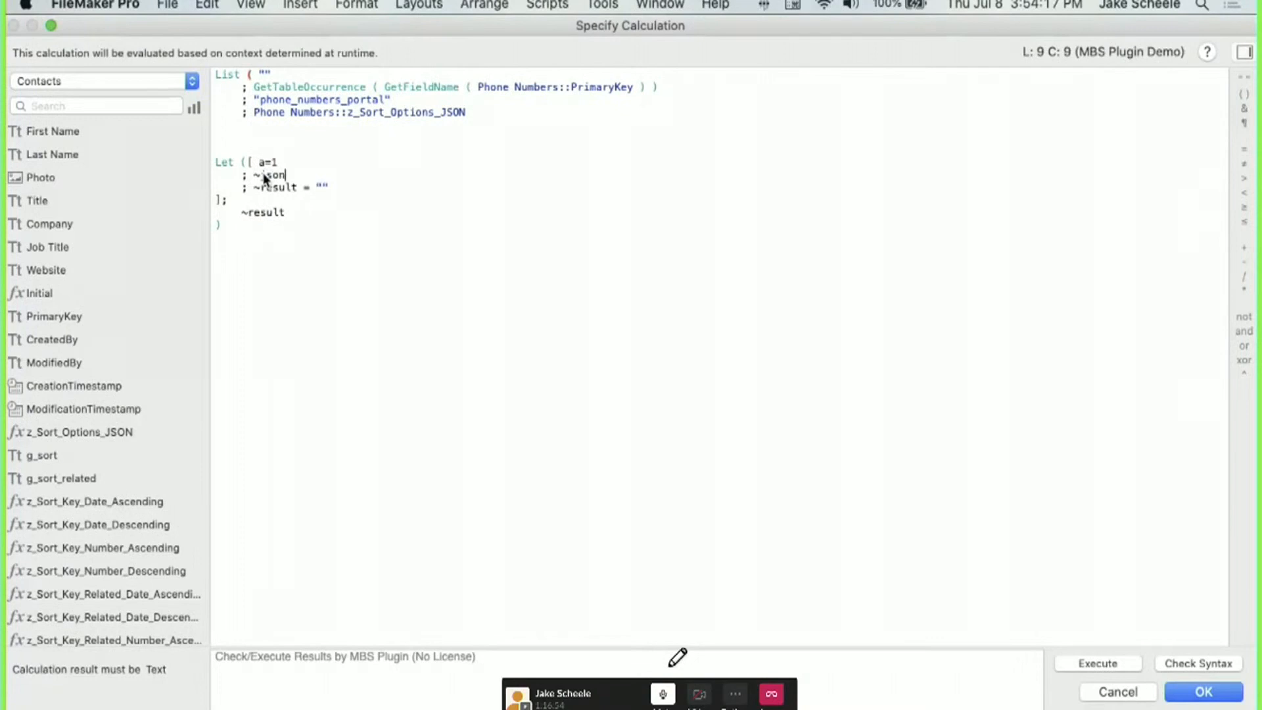
pyautogui.write(' =')
pyautogui.press('super+shift+c')
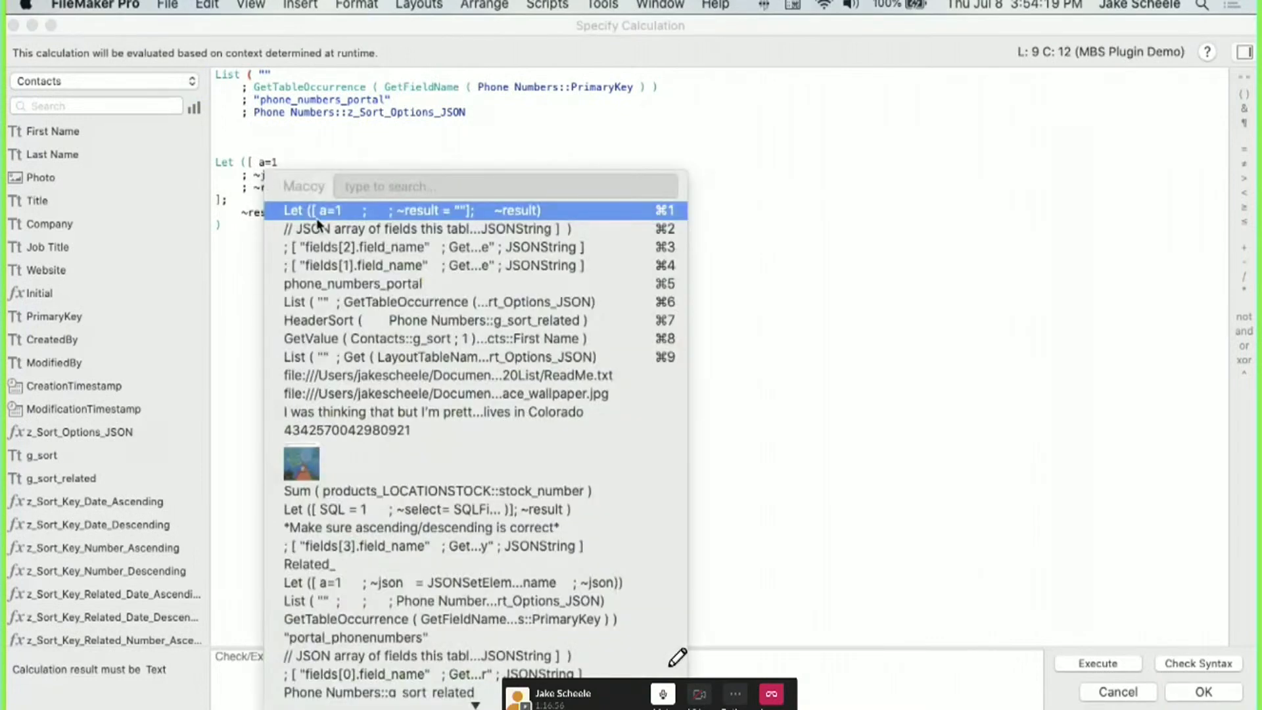
pyautogui.click(316, 224)
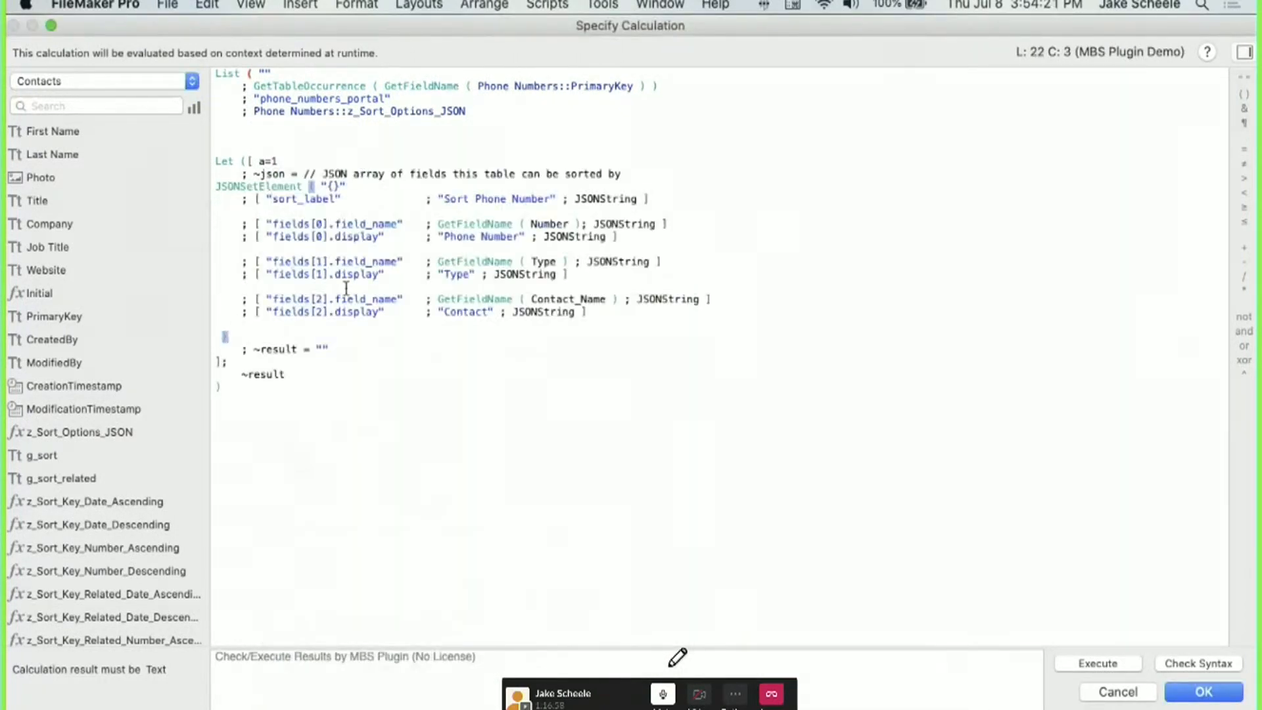
# Indent the JSONSetElement lines and delete the leftover Contact sort-option lines.
pyautogui.click(219, 190)
pyautogui.press('Tab')
pyautogui.press('Tab')
pyautogui.press('Tab')
pyautogui.click(242, 200)
pyautogui.press('Tab')
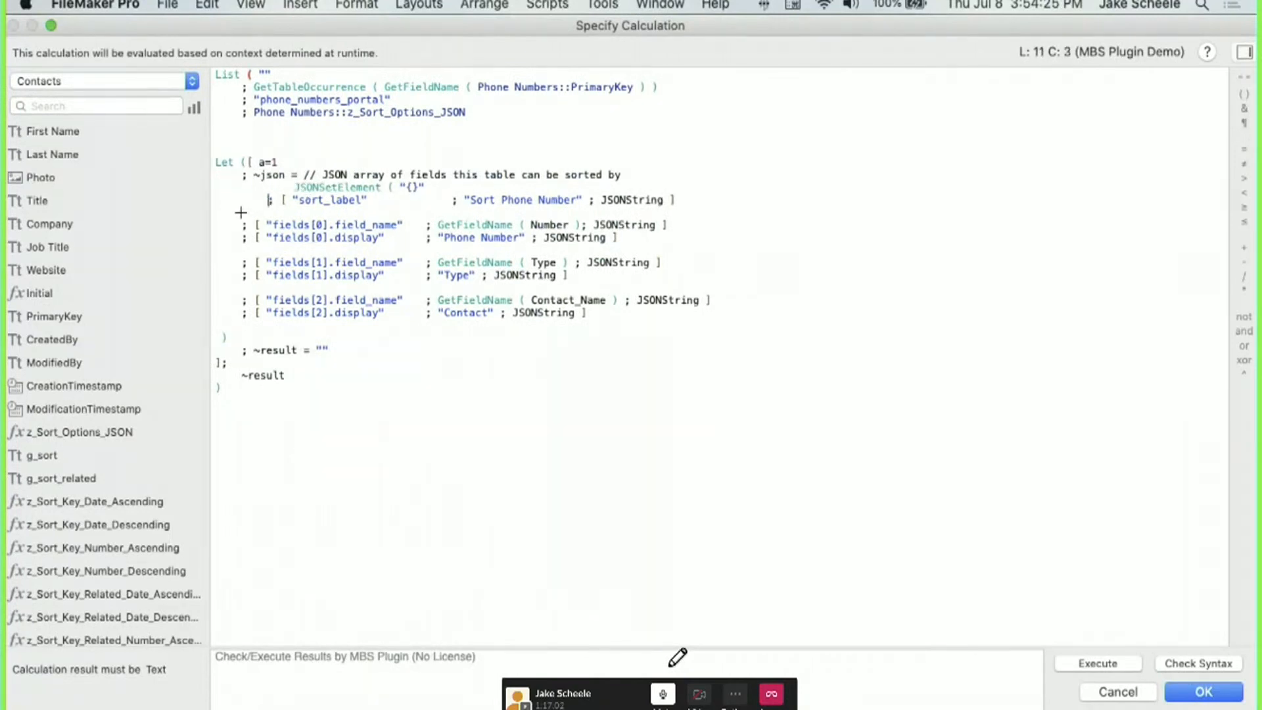
pyautogui.press('Tab')
pyautogui.click(238, 225)
pyautogui.press('Tab')
pyautogui.press('Tab')
pyautogui.click(239, 237)
pyautogui.press('Tab')
pyautogui.press('Tab')
pyautogui.click(238, 262)
pyautogui.press('Tab')
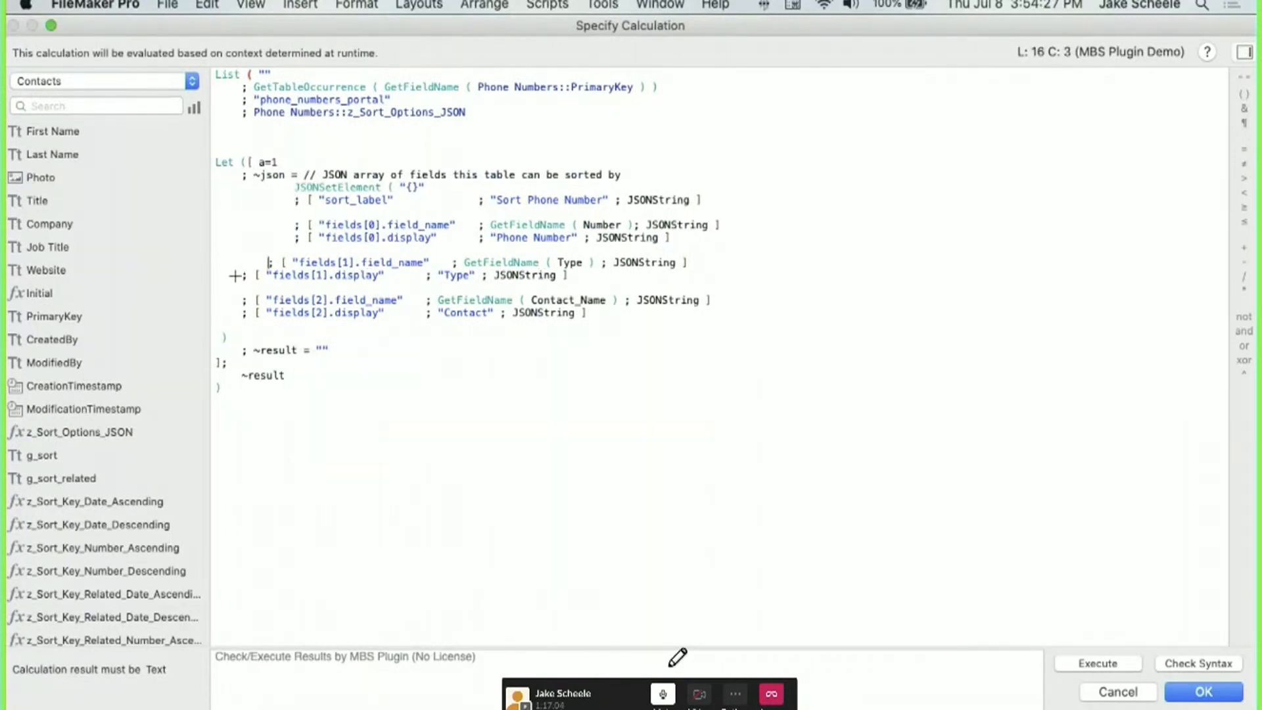
pyautogui.press('Tab')
pyautogui.click(236, 275)
pyautogui.press('Tab')
pyautogui.press('Tab')
pyautogui.click(239, 300)
pyautogui.press('Tab')
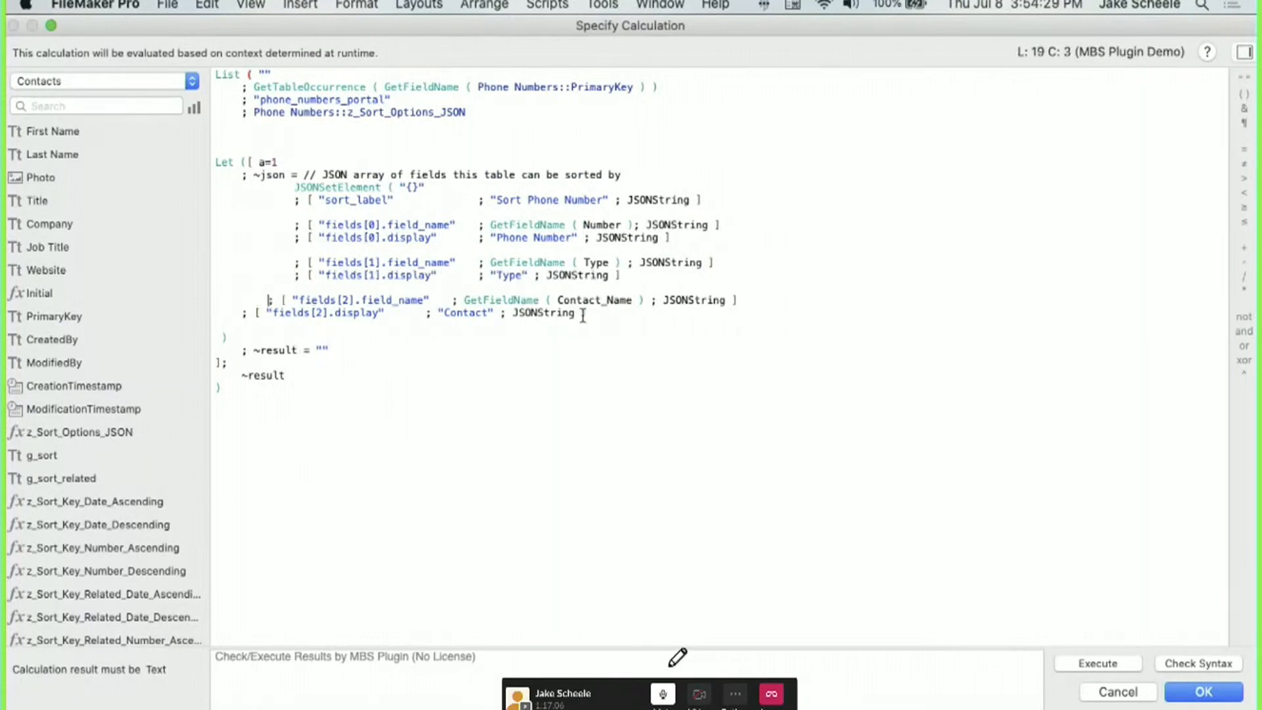
pyautogui.moveTo(583, 315); pyautogui.dragTo(379, 287)
pyautogui.press('Delete')
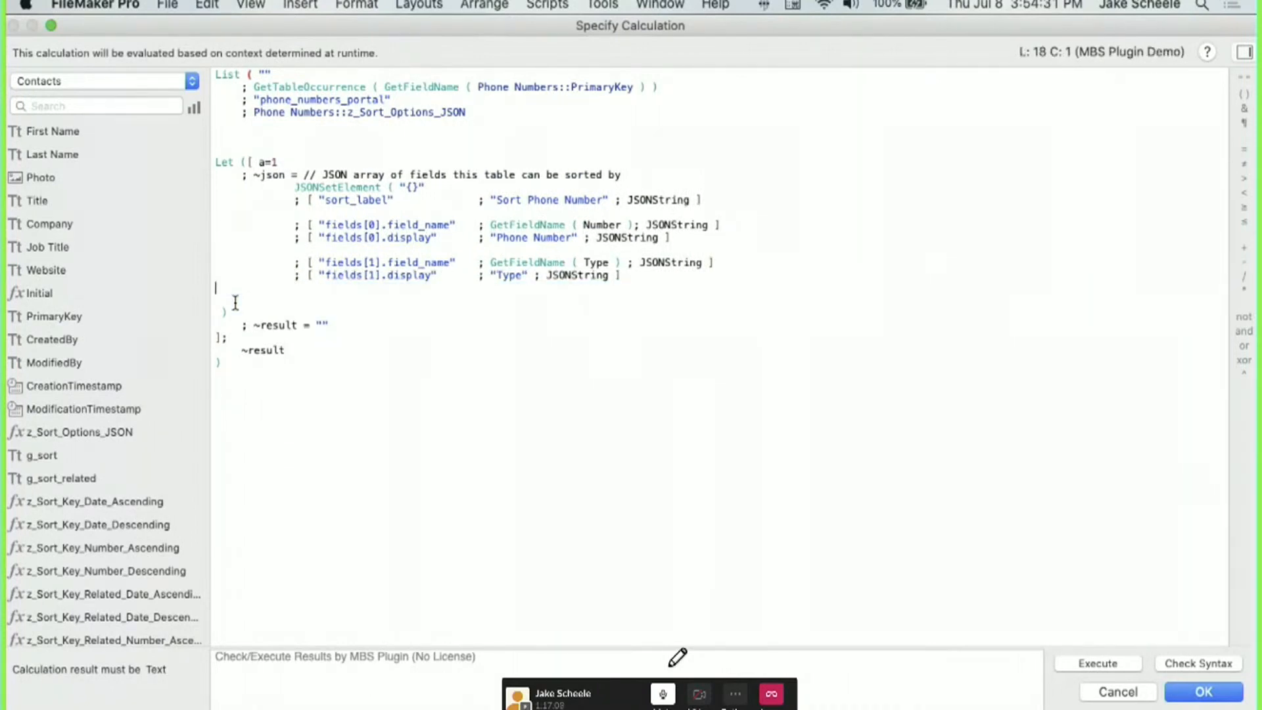
# Align the JSONSetElement closing parenthesis and remove the leftover blank line.
pyautogui.click(216, 312)
pyautogui.press('Tab')
pyautogui.press('Tab')
pyautogui.press('Tab')
pyautogui.click(293, 290)
pyautogui.press('BackSpace')
pyautogui.press('BackSpace')
pyautogui.press('BackSpace')
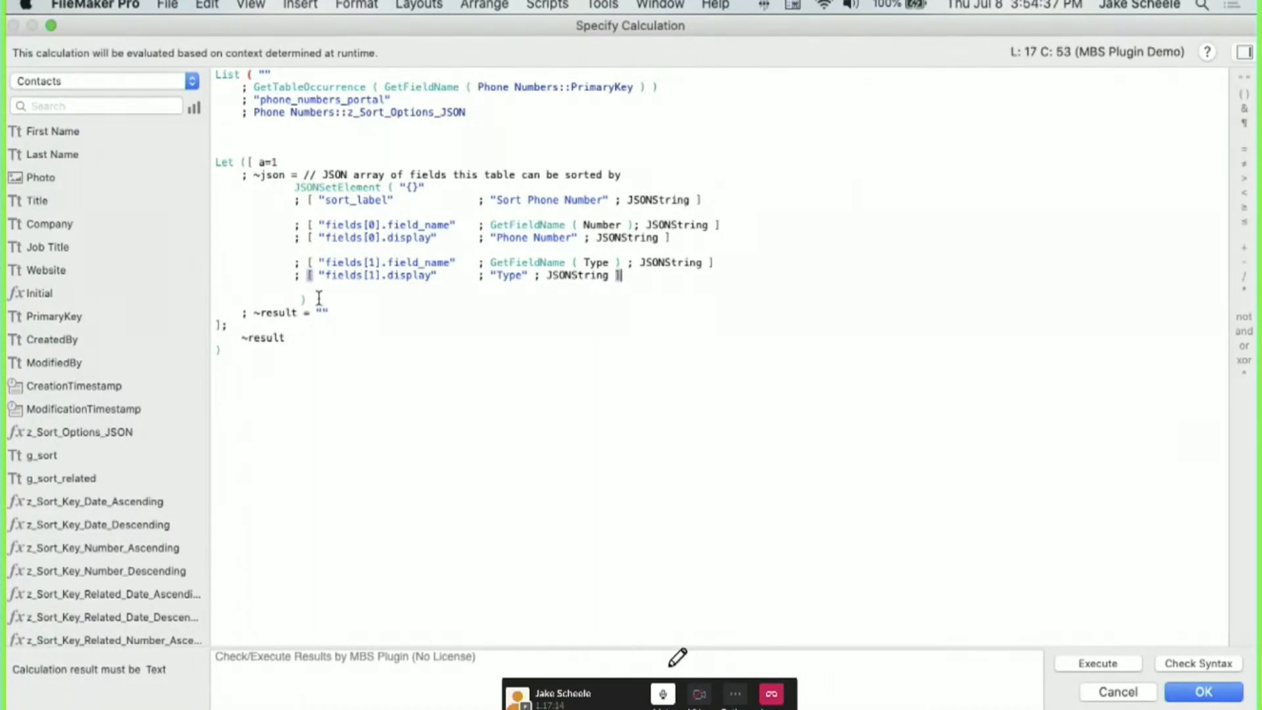
# Add a ~portal variable set to "phone_numbers_portal", moved out of the List.
pyautogui.click(318, 297)
pyautogui.press('Return')
pyautogui.press('Tab')
pyautogui.write('; ~')
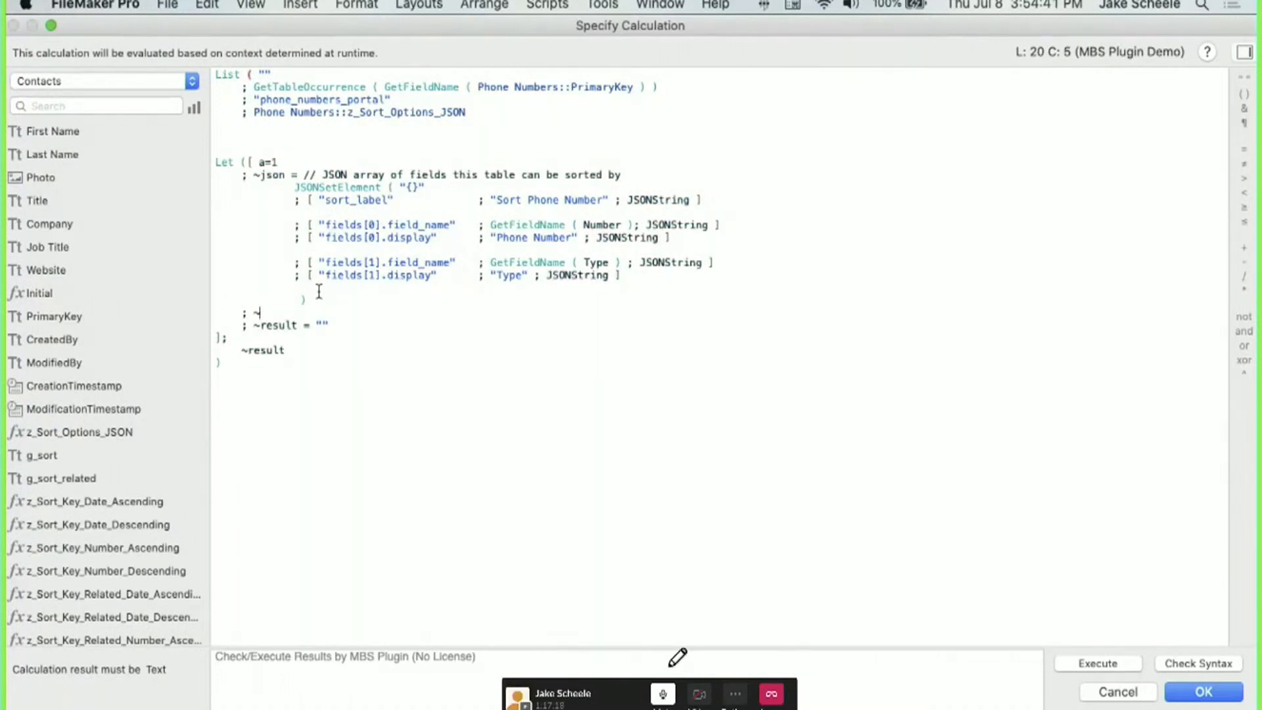
pyautogui.write('portal')
pyautogui.press('Tab')
pyautogui.write('=')
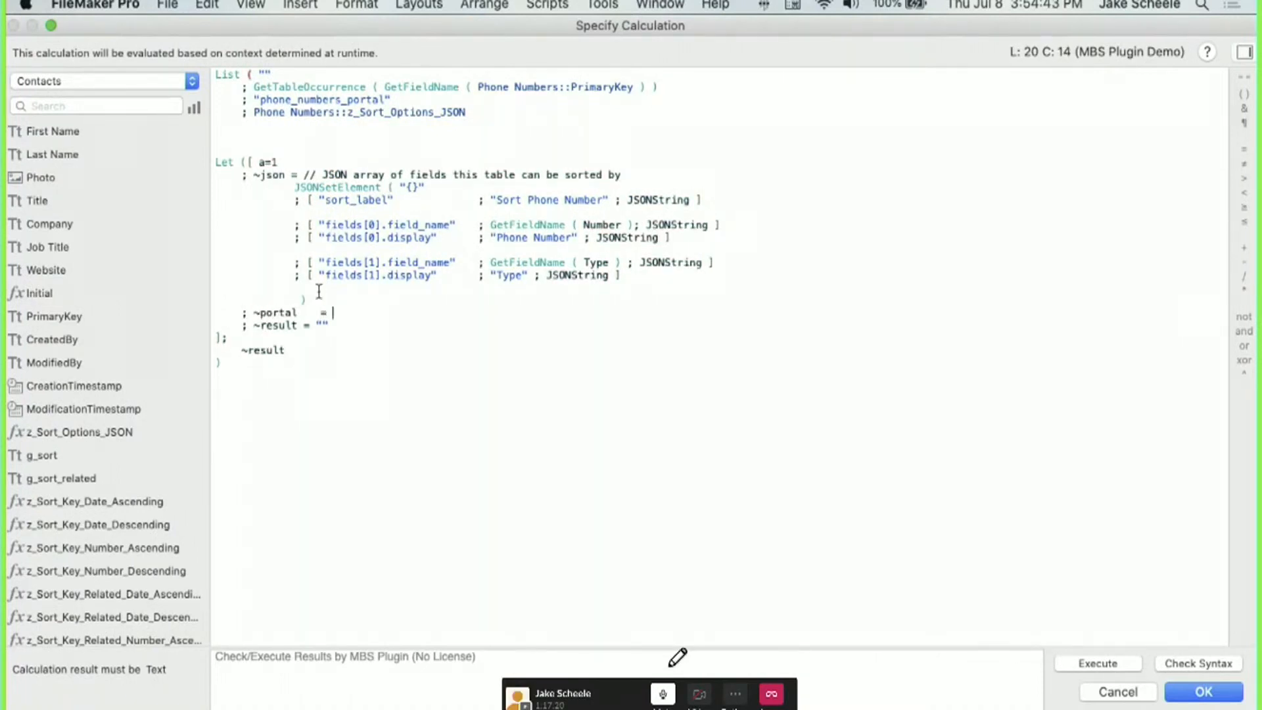
pyautogui.moveTo(394, 100); pyautogui.dragTo(245, 100)
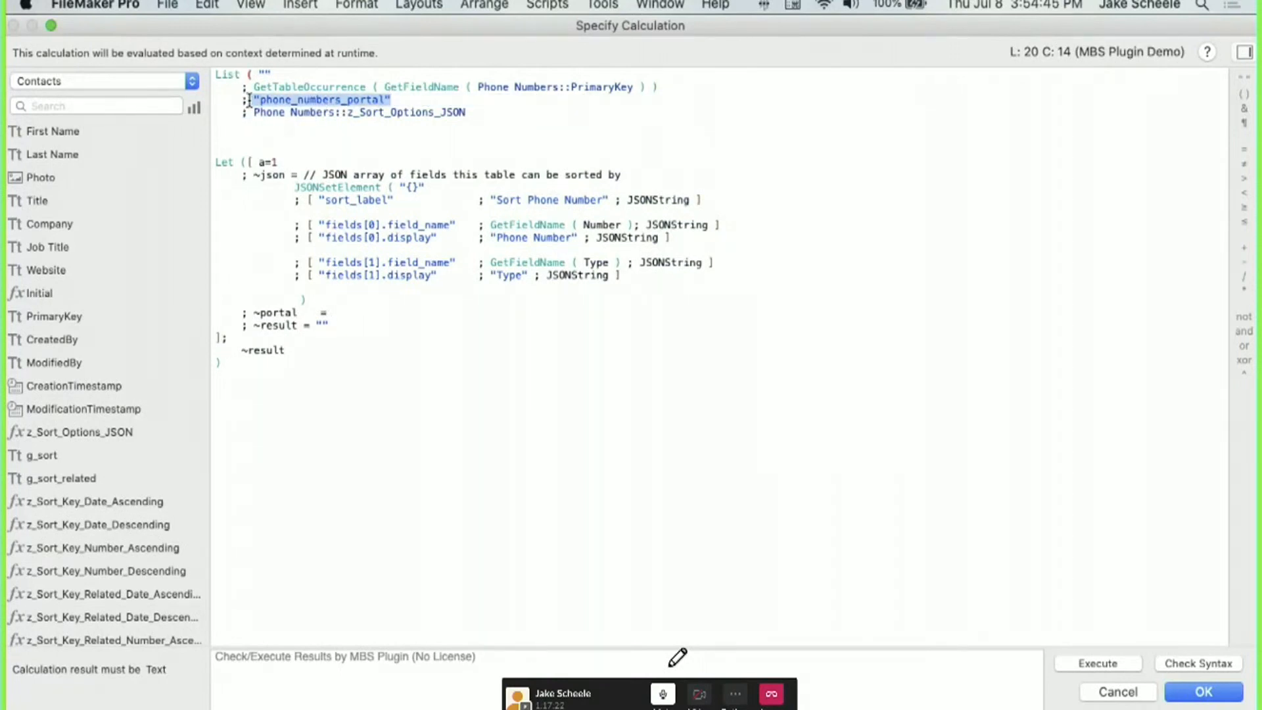
pyautogui.press('super+x')
pyautogui.click(342, 313)
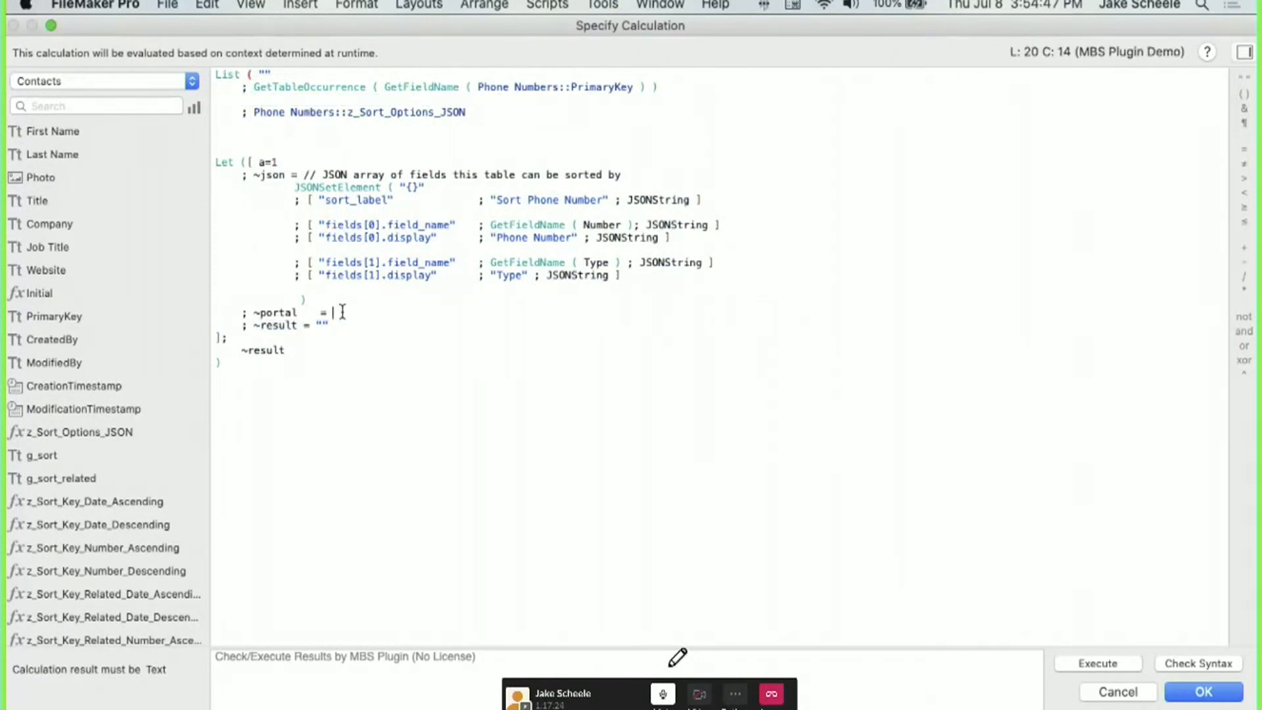
pyautogui.press('super+v')
pyautogui.click(342, 312)
pyautogui.press('Left')
pyautogui.press('Left')
pyautogui.press('Left')
# Rename ~result to ~to and give it the GetTableOccurrence expression cut from the List.
pyautogui.moveTo(658, 87); pyautogui.dragTo(254, 86)
pyautogui.press('super+x')
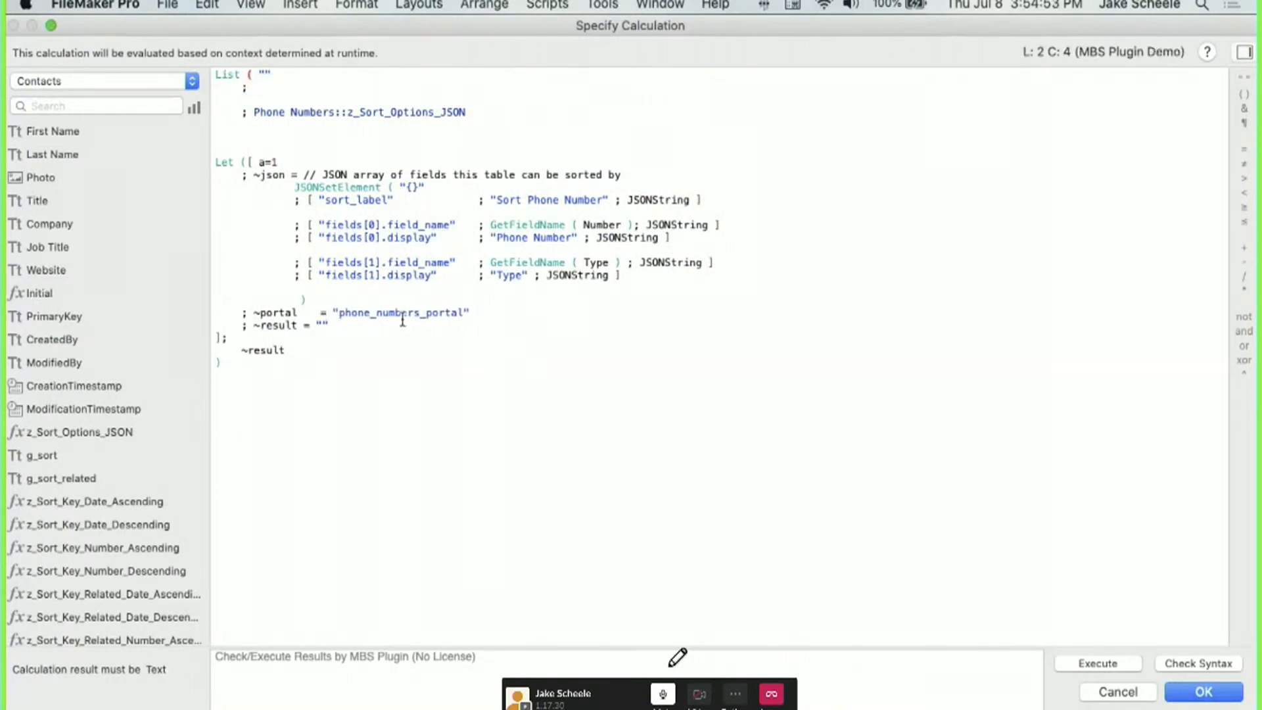
pyautogui.moveTo(344, 325); pyautogui.dragTo(261, 324)
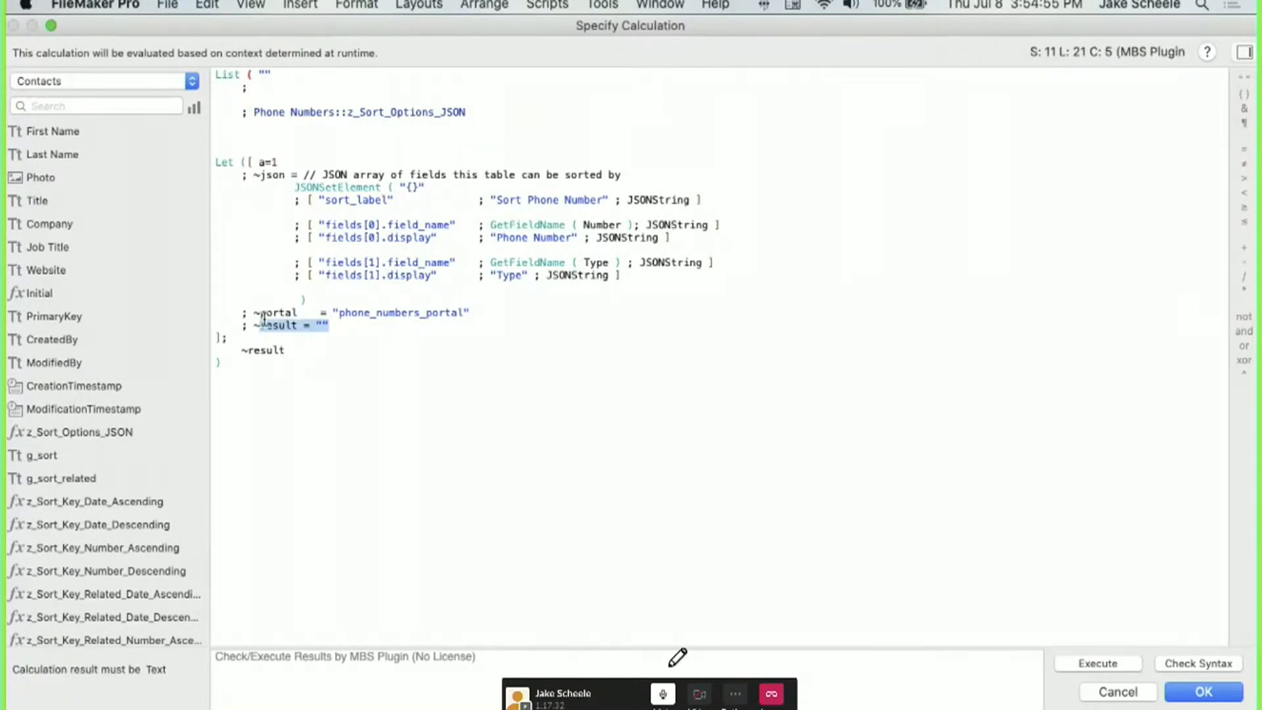
pyautogui.write('to')
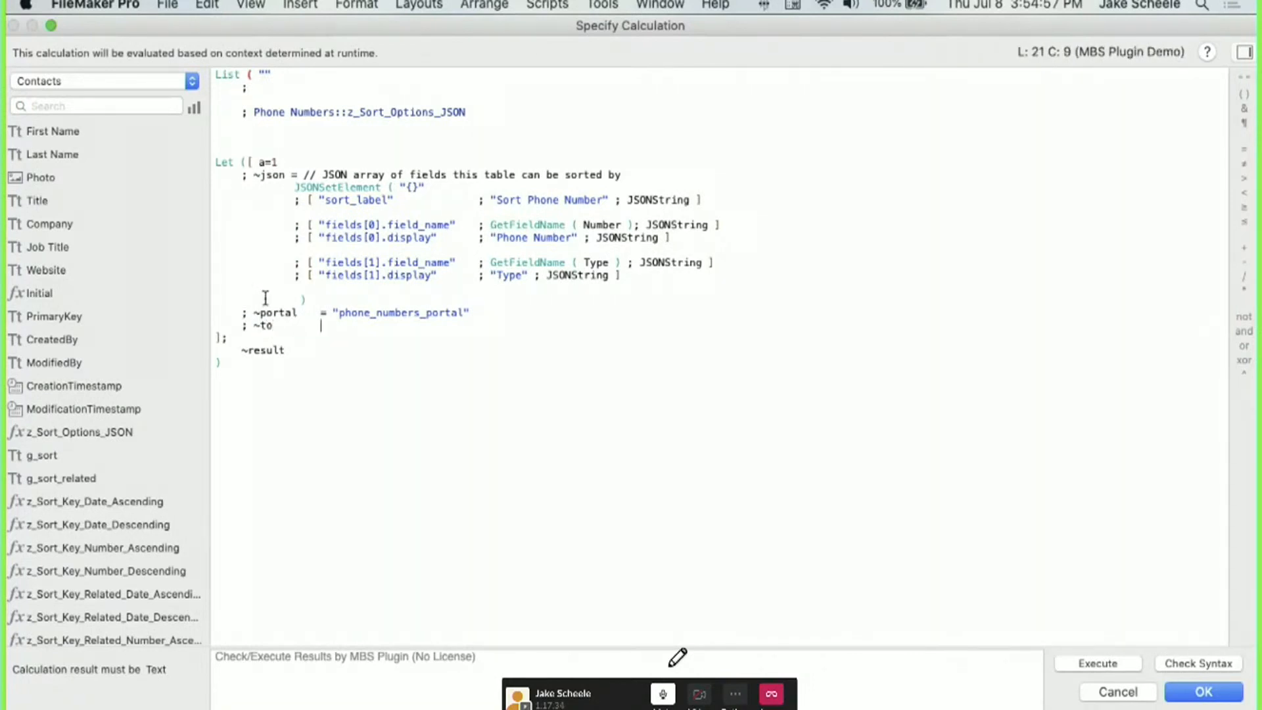
pyautogui.press('Tab')
pyautogui.write('=')
pyautogui.press('super+v')
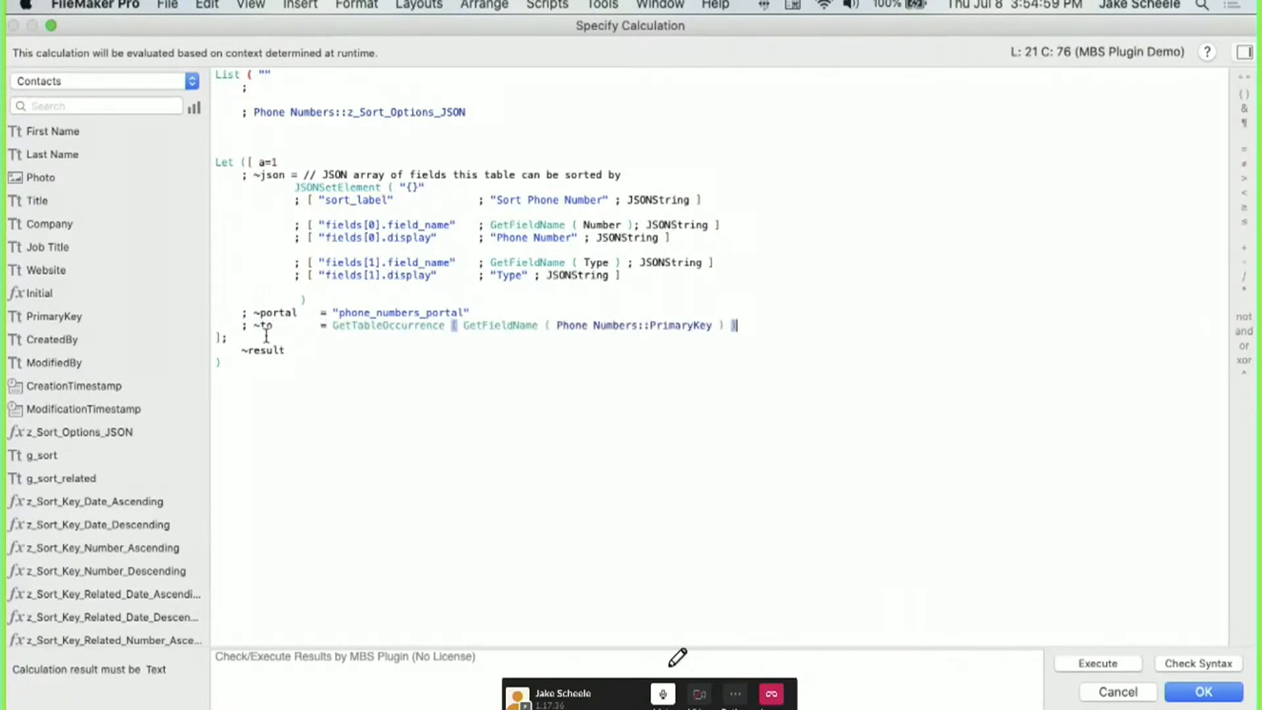
pyautogui.moveTo(284, 348); pyautogui.dragTo(240, 349)
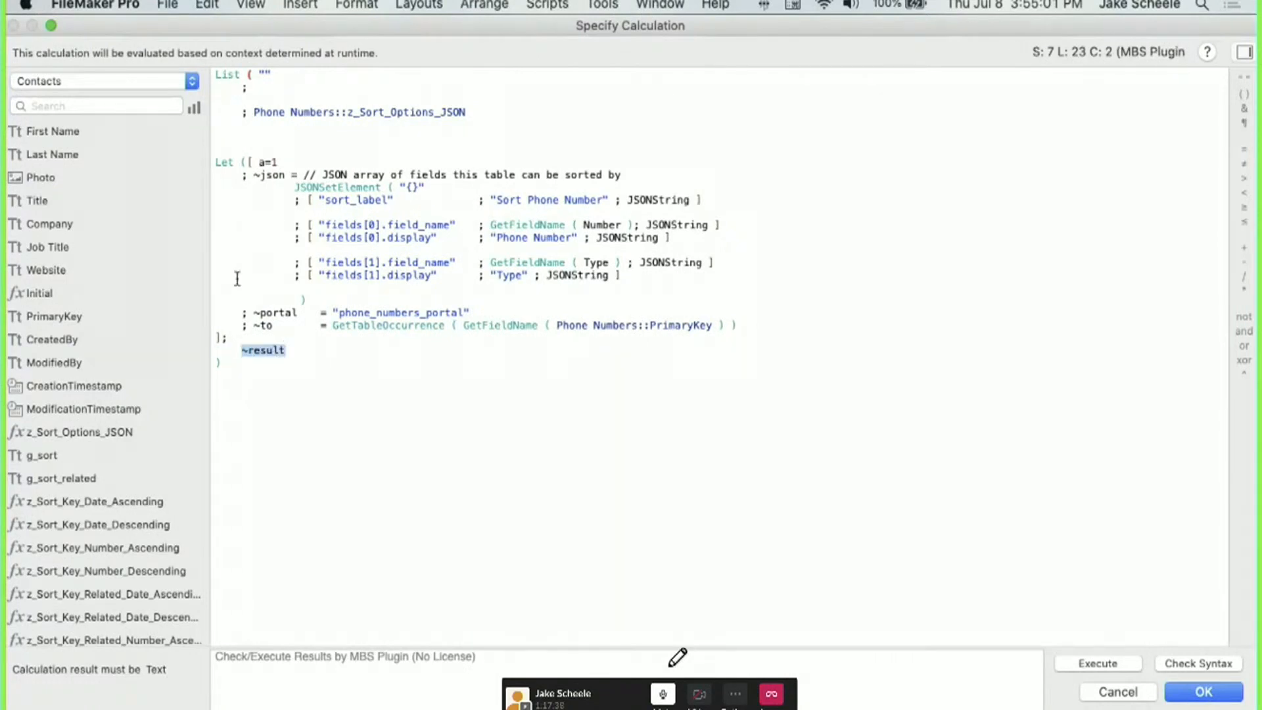
# Return List(""; ~to; ~portal; ~json) from the Let and delete the old List lines.
pyautogui.write('List')
pyautogui.press('Return')
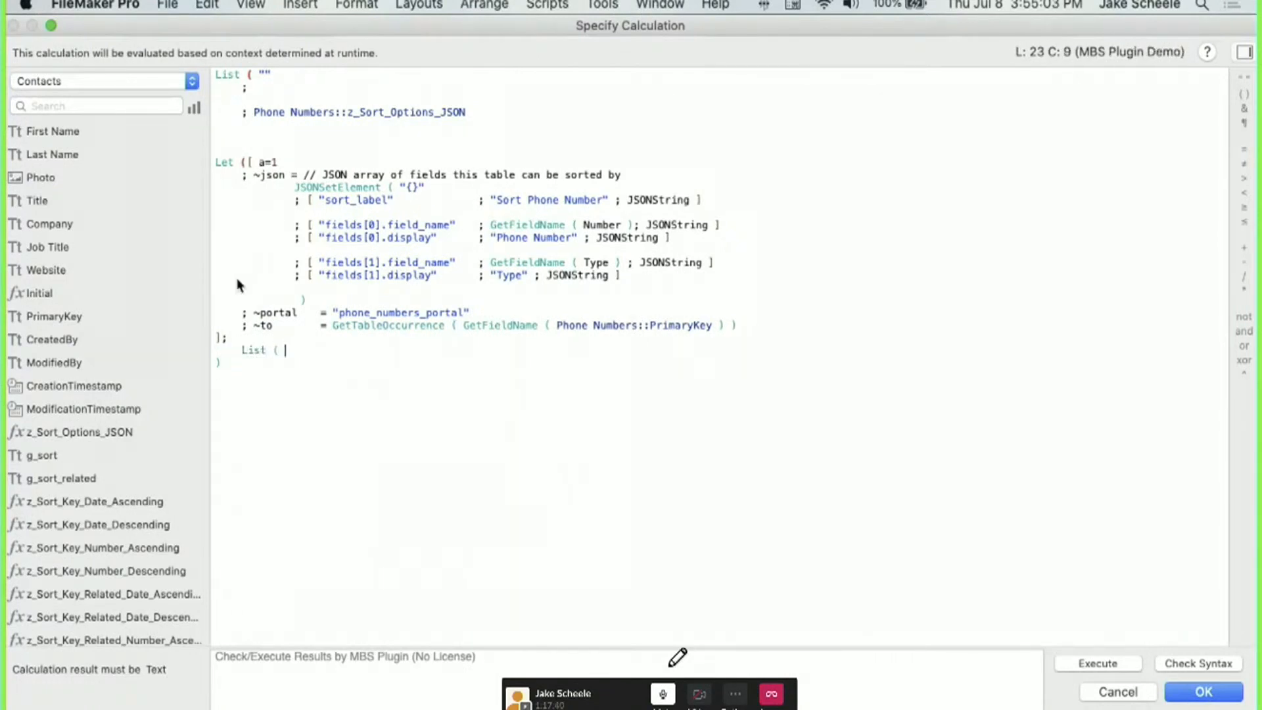
pyautogui.write('""')
pyautogui.press('Return')
pyautogui.press('Tab')
pyautogui.write('; ~to')
pyautogui.press('Return')
pyautogui.write('; ~portal')
pyautogui.press('Return')
pyautogui.write('; ~json')
pyautogui.press('Return')
pyautogui.press('BackSpace')
pyautogui.write(')')
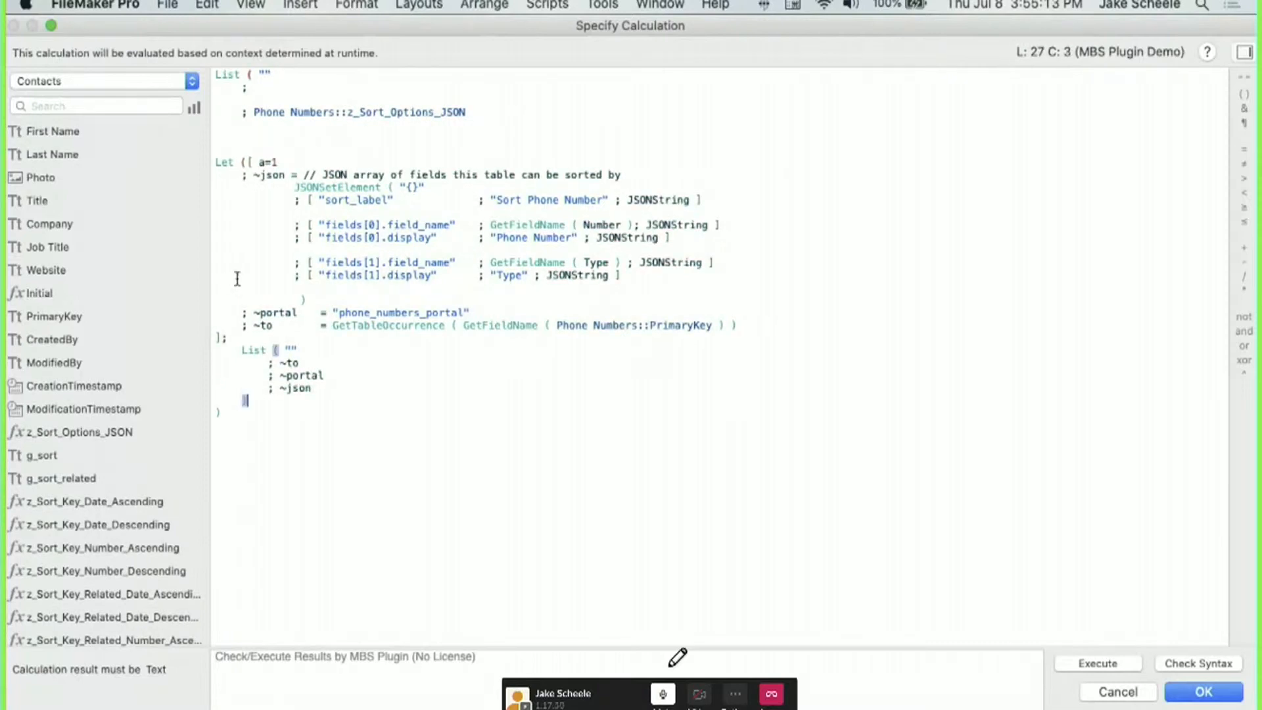
pyautogui.moveTo(214, 162); pyautogui.dragTo(215, 74)
pyautogui.press('BackSpace')
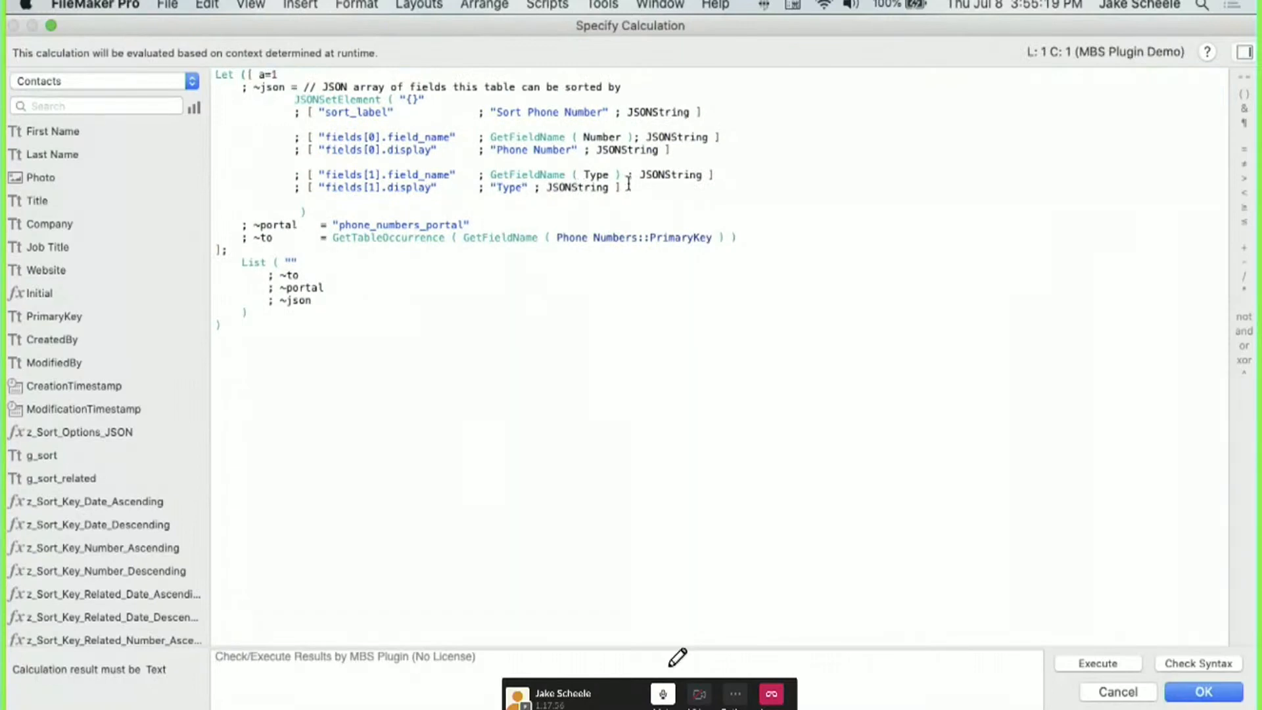
# Change the sort label to "Sort Phone Number for Contact".
pyautogui.moveTo(629, 186); pyautogui.dragTo(242, 137)
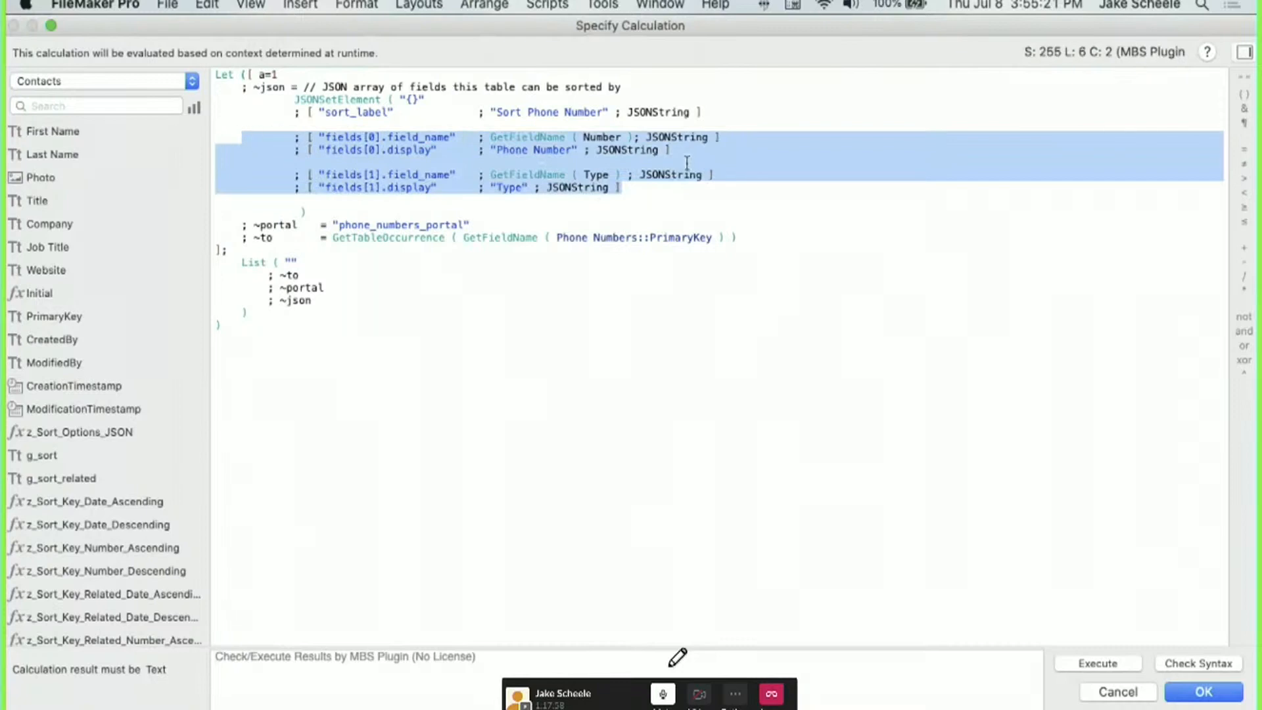
pyautogui.moveTo(602, 109); pyautogui.dragTo(540, 109)
pyautogui.click(600, 111)
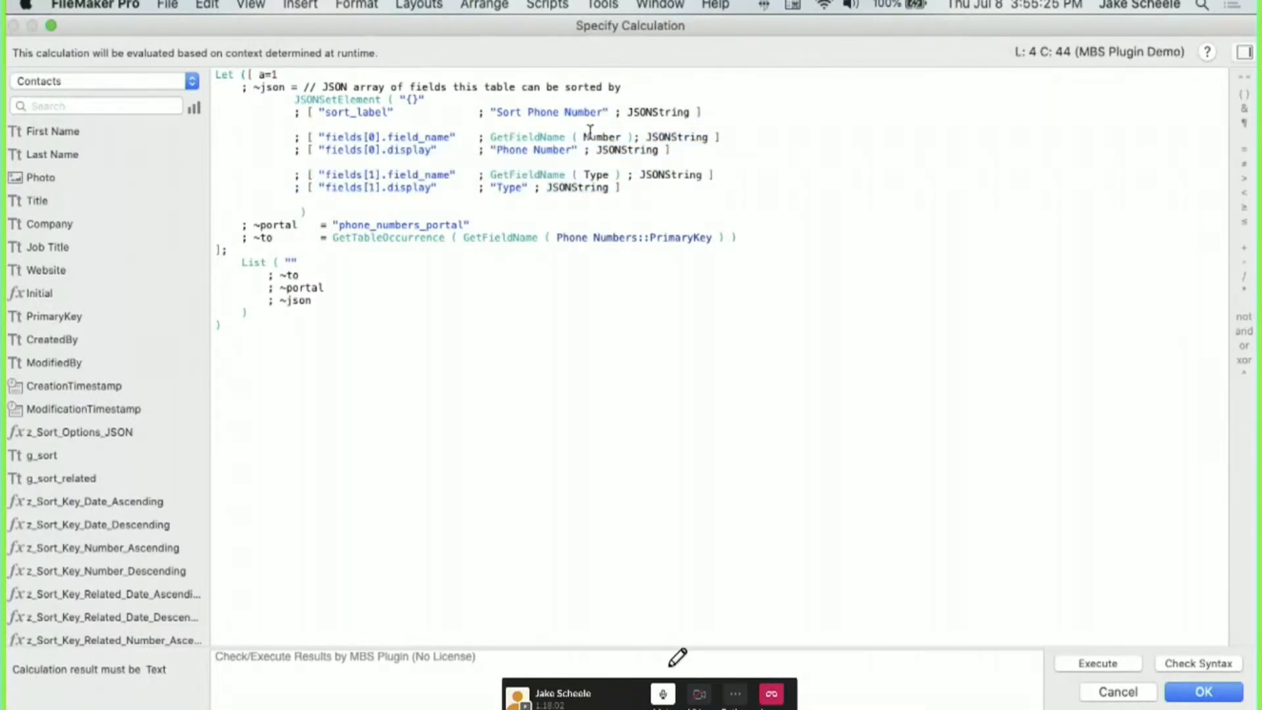
pyautogui.write('for Contact')
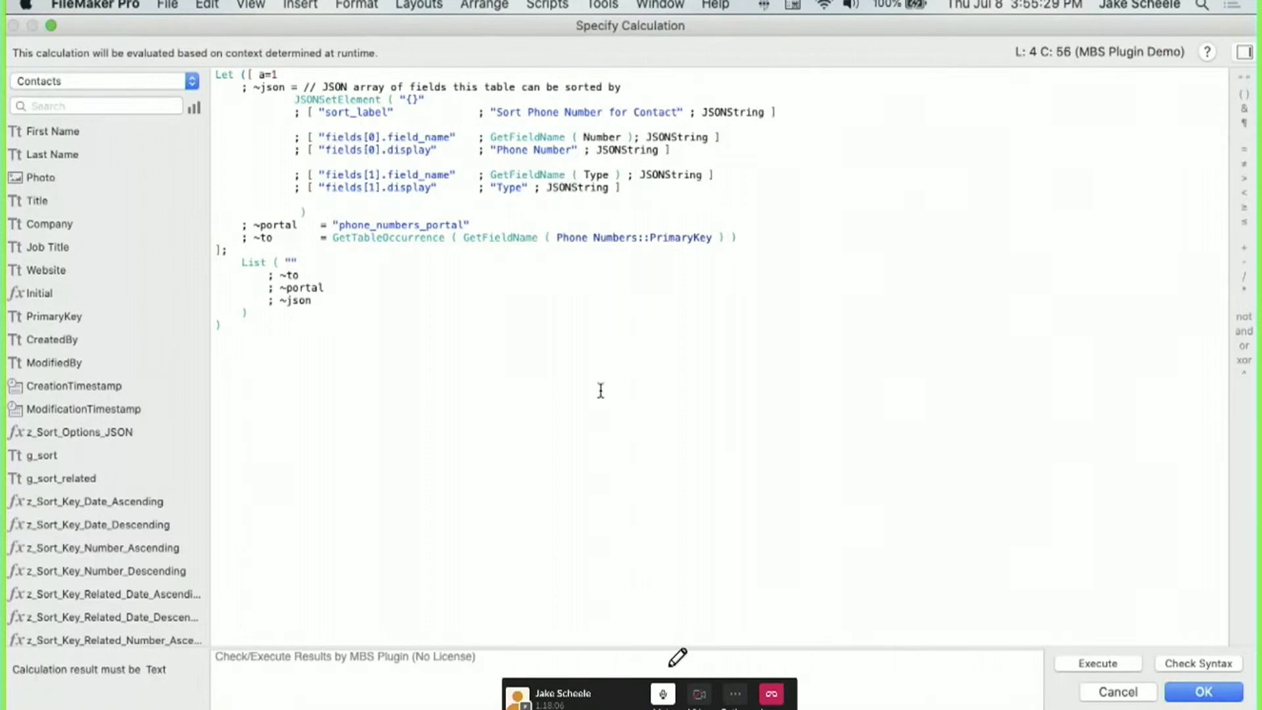
# Qualify the Number and Type fields with Phone Numbers:: after the table-not-found alert.
pyautogui.click(1191, 698)
pyautogui.click(379, 193)
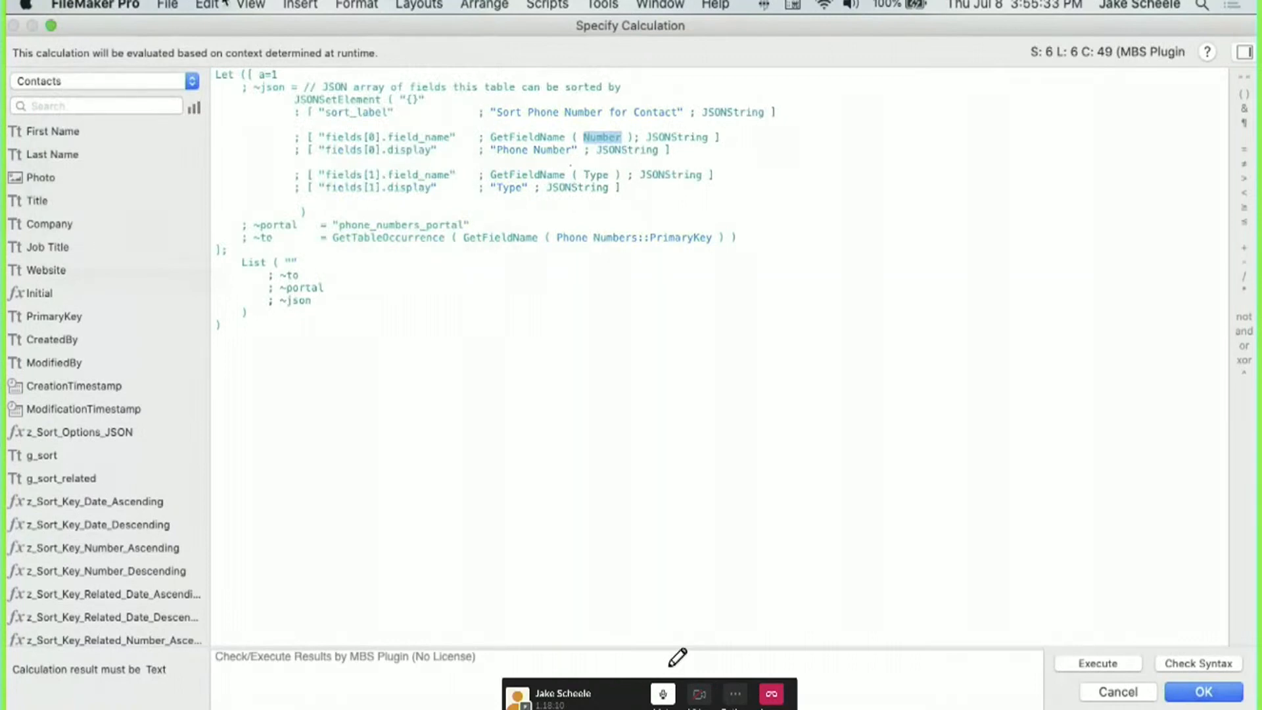
pyautogui.write('Phone N')
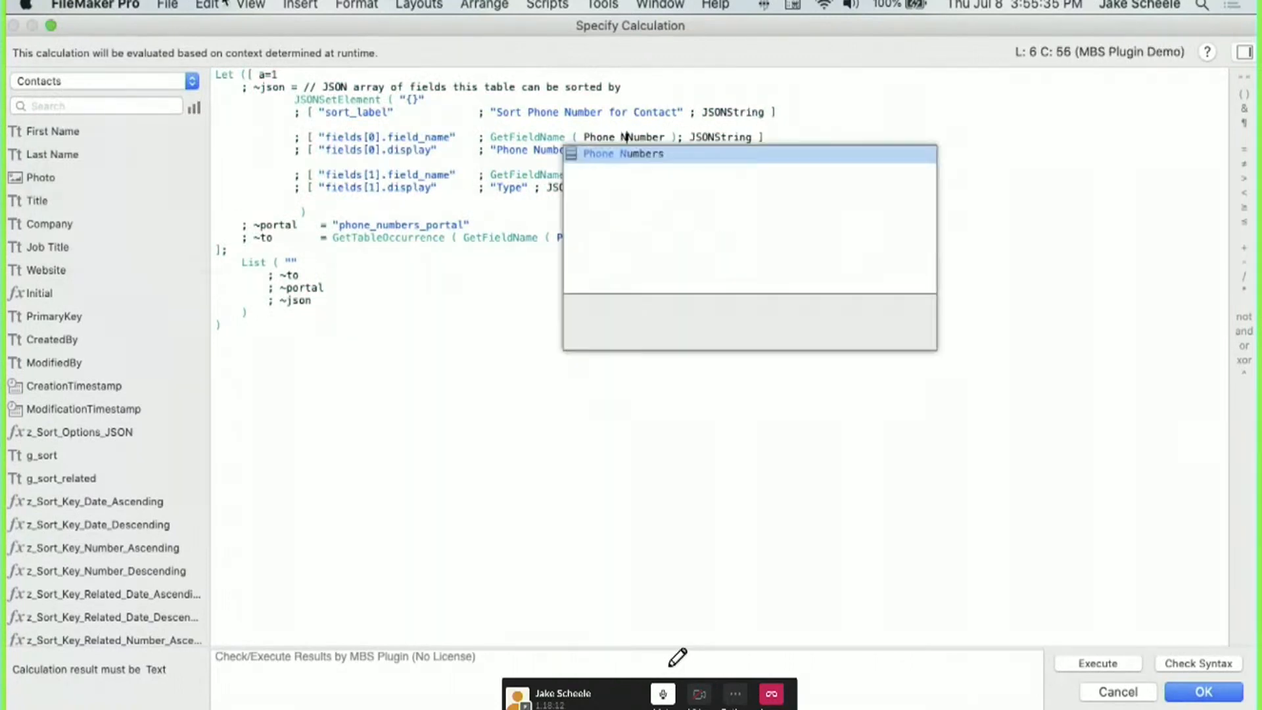
pyautogui.press('Return')
pyautogui.click(479, 147)
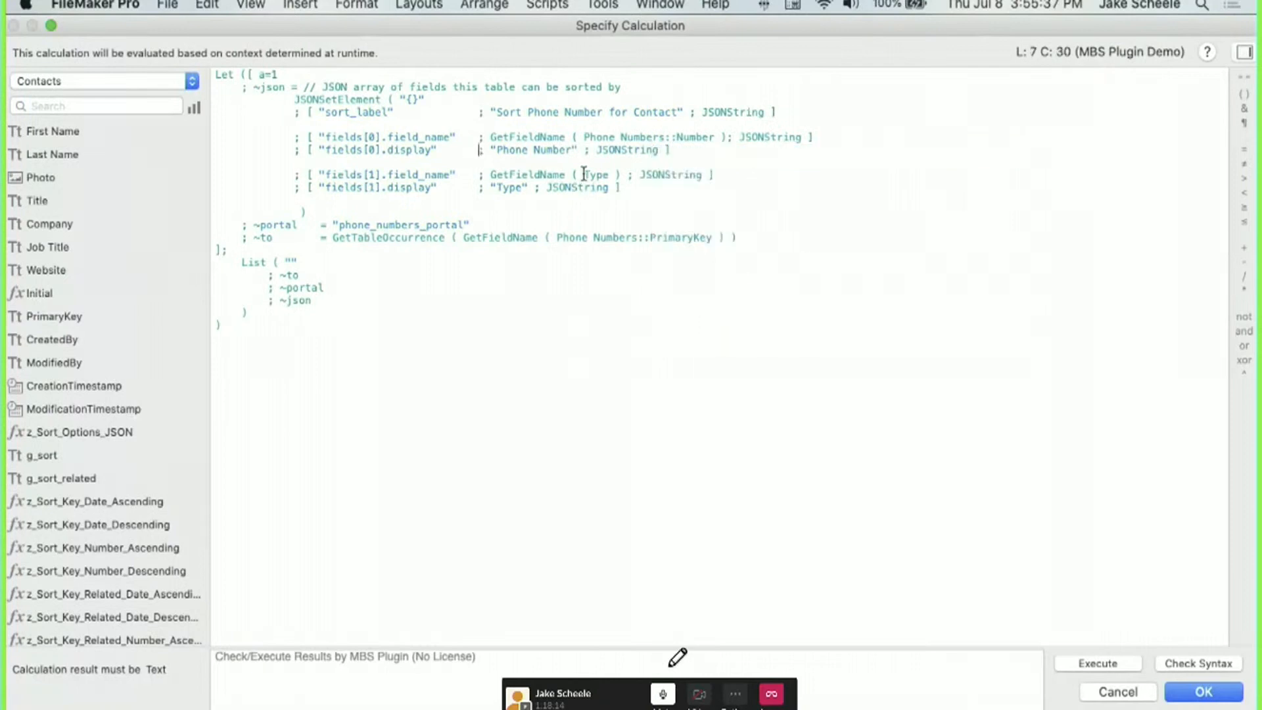
pyautogui.click(584, 174)
pyautogui.write('Phone')
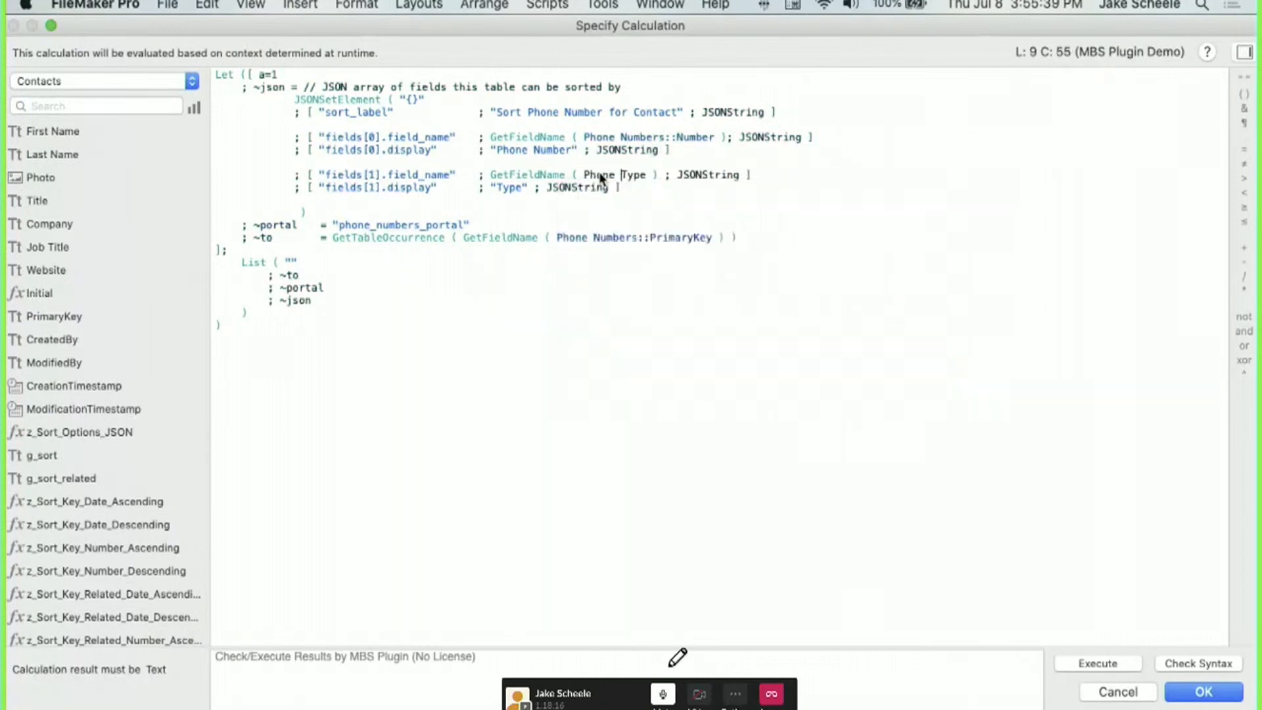
pyautogui.press('Return')
pyautogui.press('BackSpace')
pyautogui.press('Return')
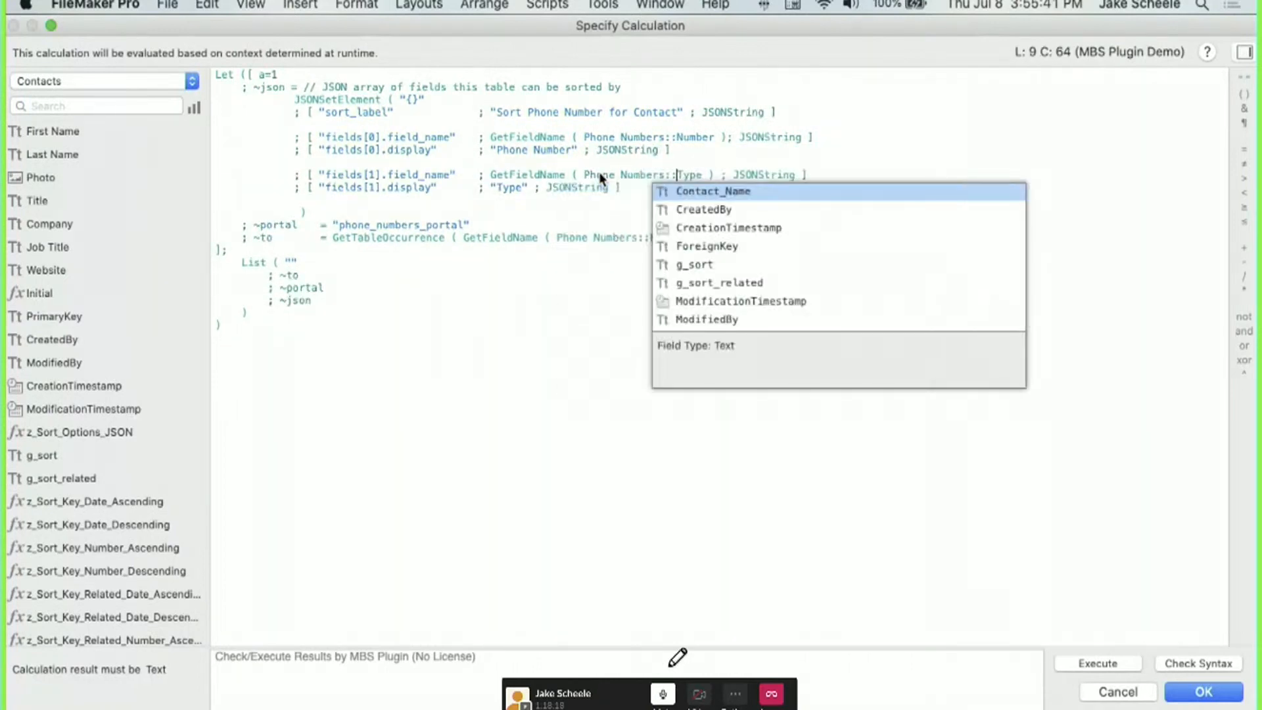
pyautogui.click(554, 301)
# Confirm the parameter calculations for both button segments and switch to Browse mode.
pyautogui.press('KP_Enter')
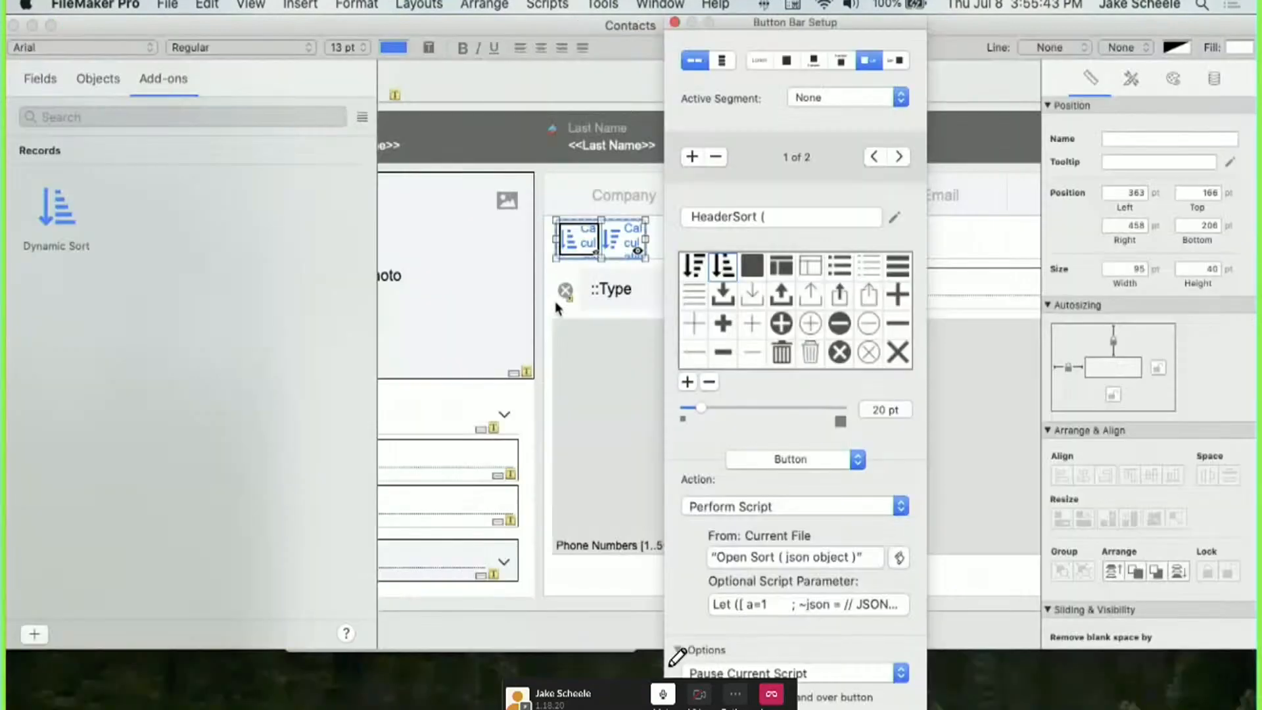
pyautogui.click(767, 607)
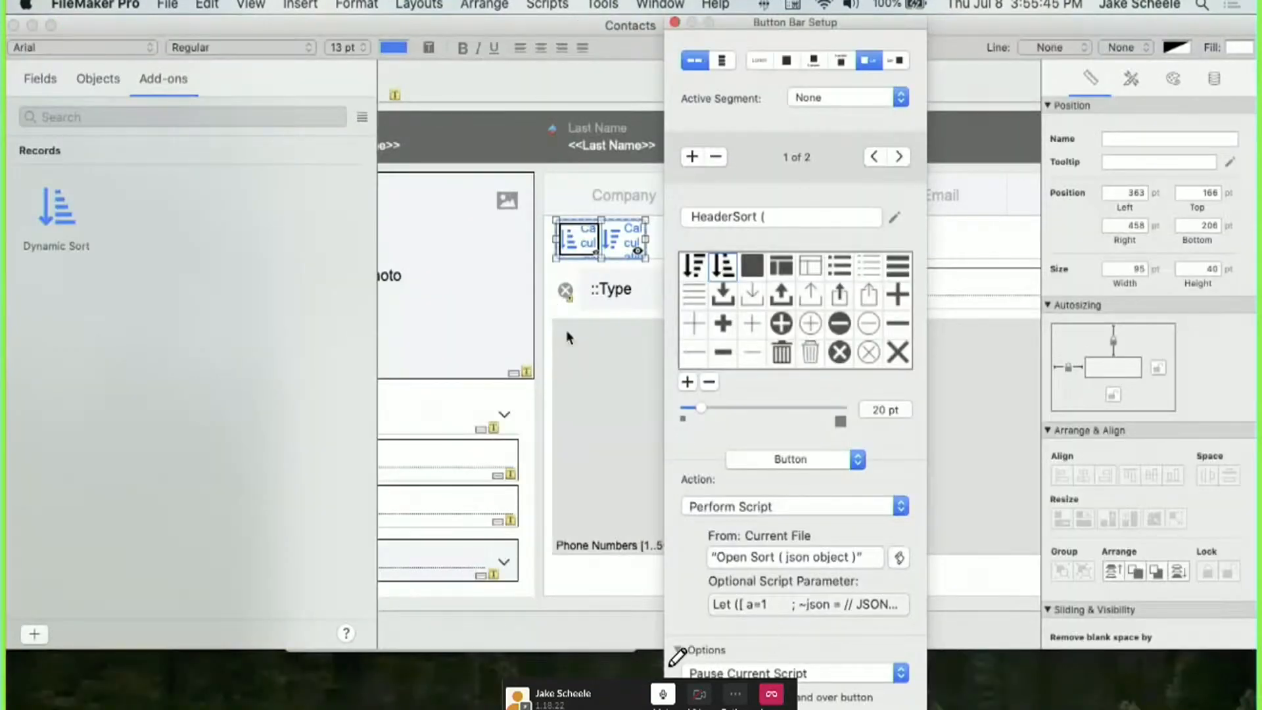
pyautogui.press('KP_Enter')
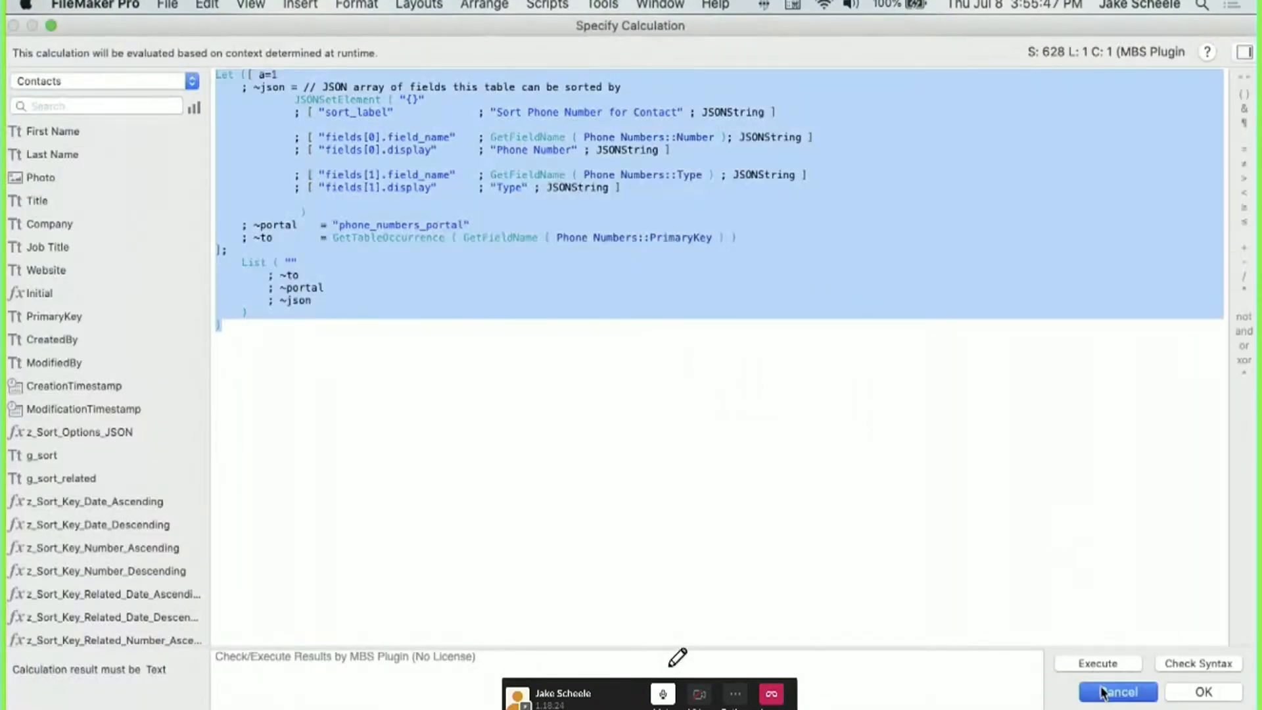
pyautogui.click(755, 605)
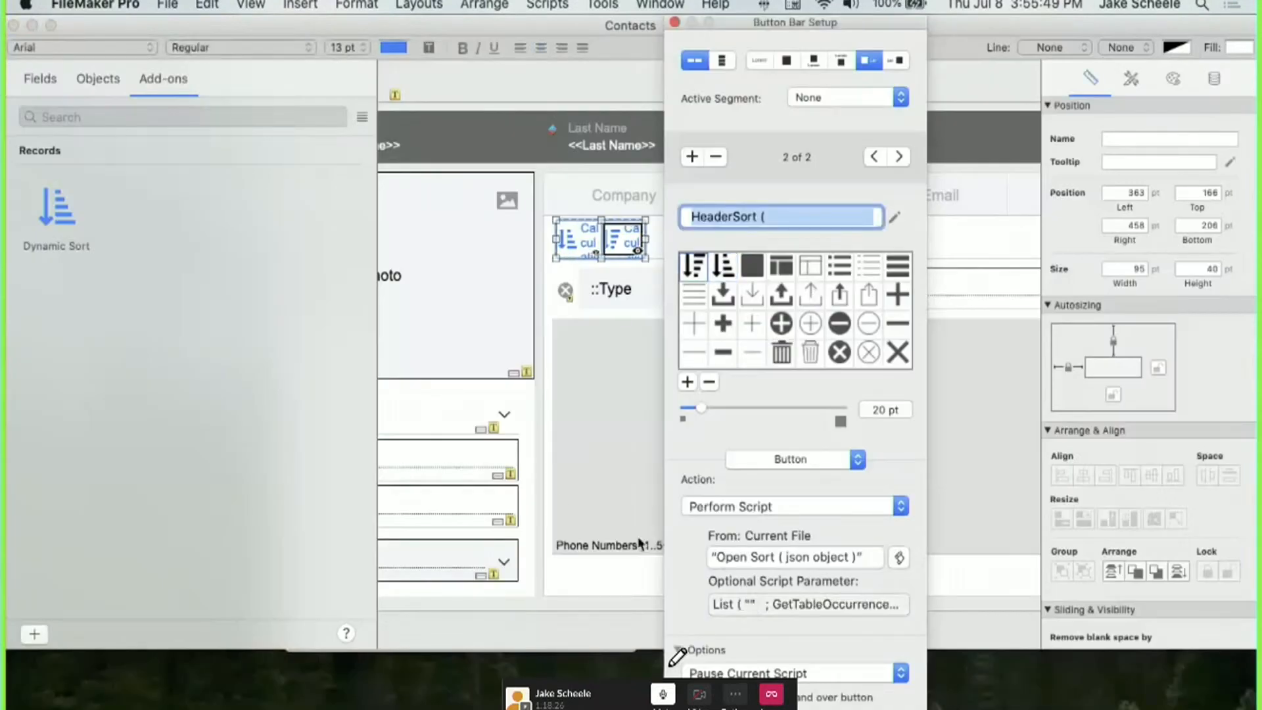
pyautogui.click(960, 541)
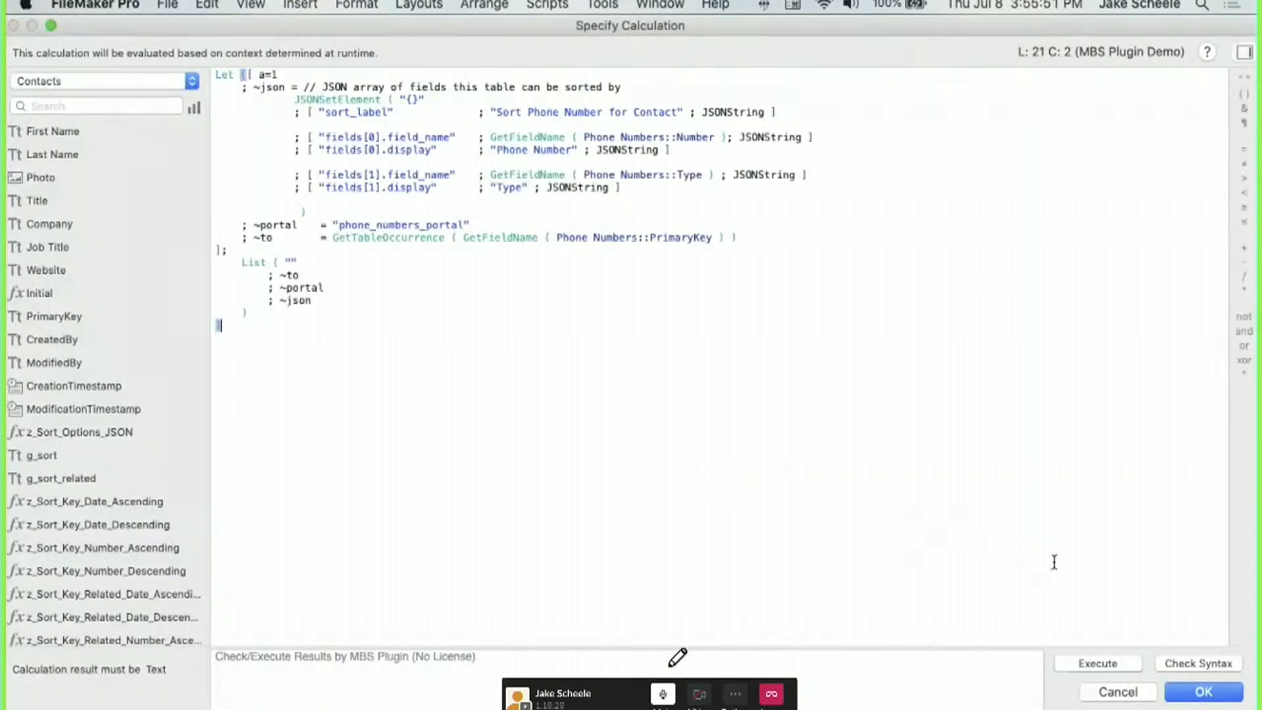
pyautogui.click(1204, 692)
pyautogui.press('super+b')
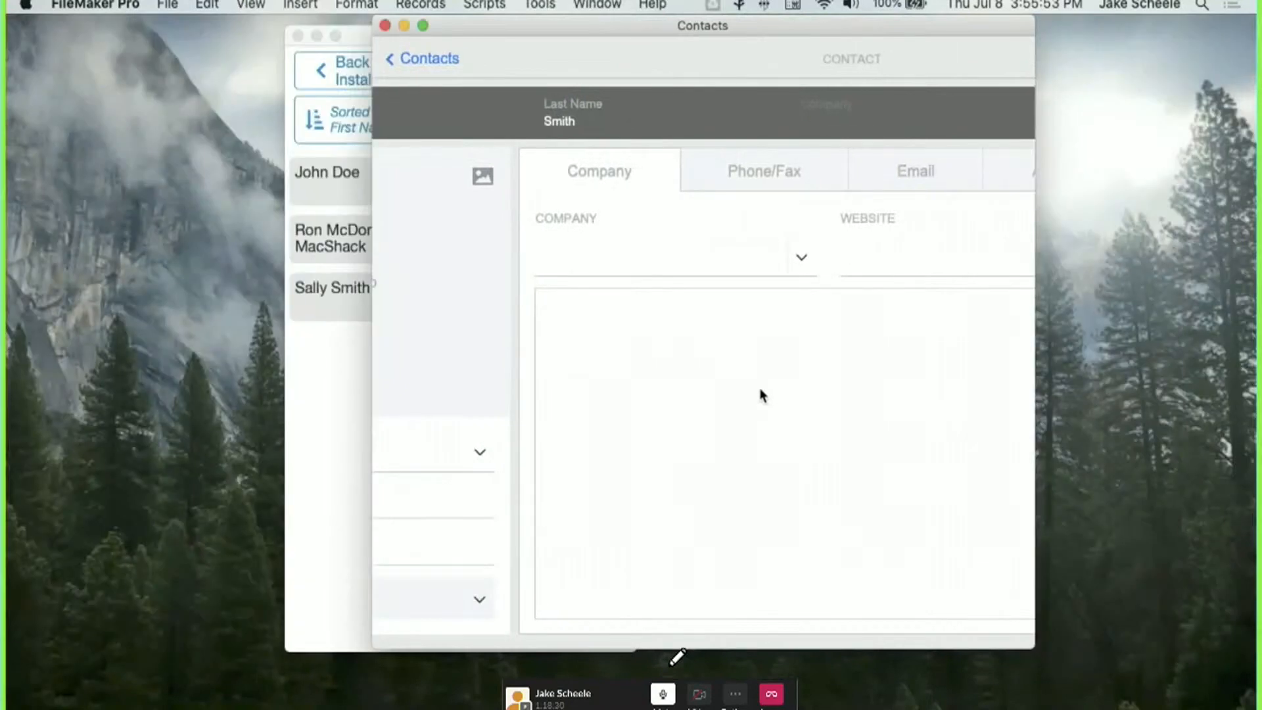
# Check the Phone/Fax numbers are sorted by Type, then widen the Contacts window.
pyautogui.click(747, 190)
pyautogui.click(602, 223)
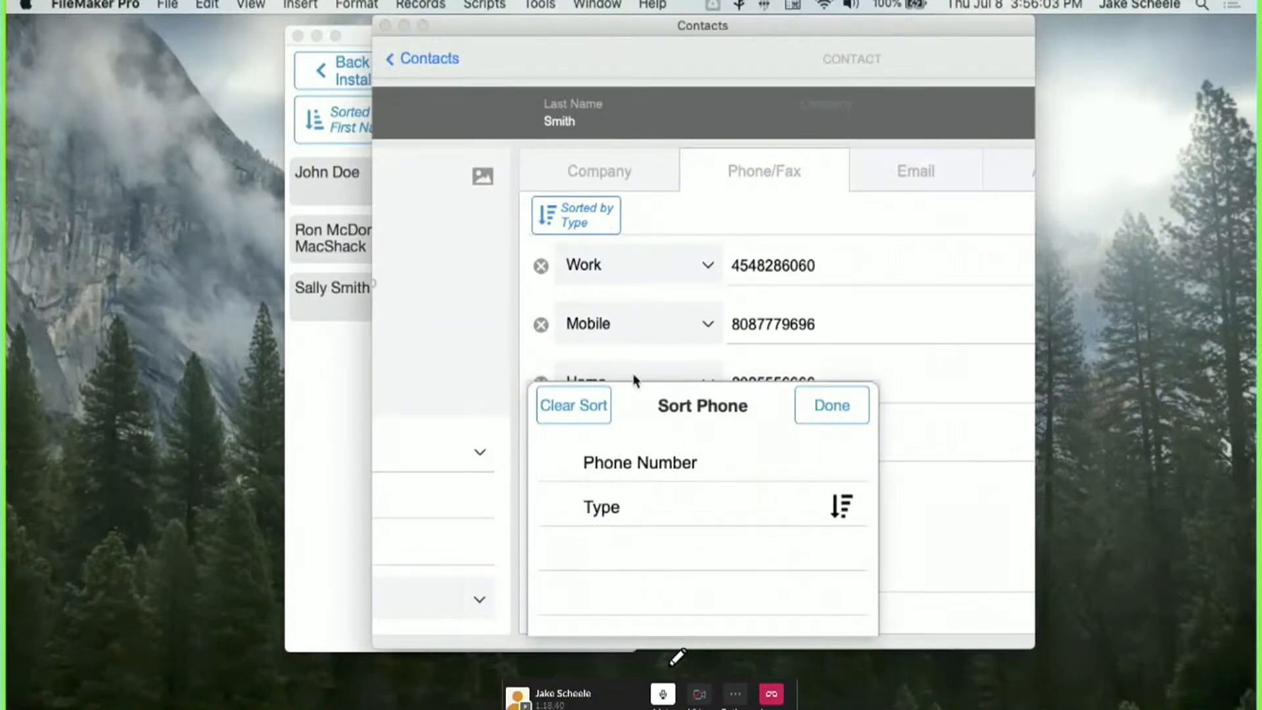
pyautogui.click(793, 404)
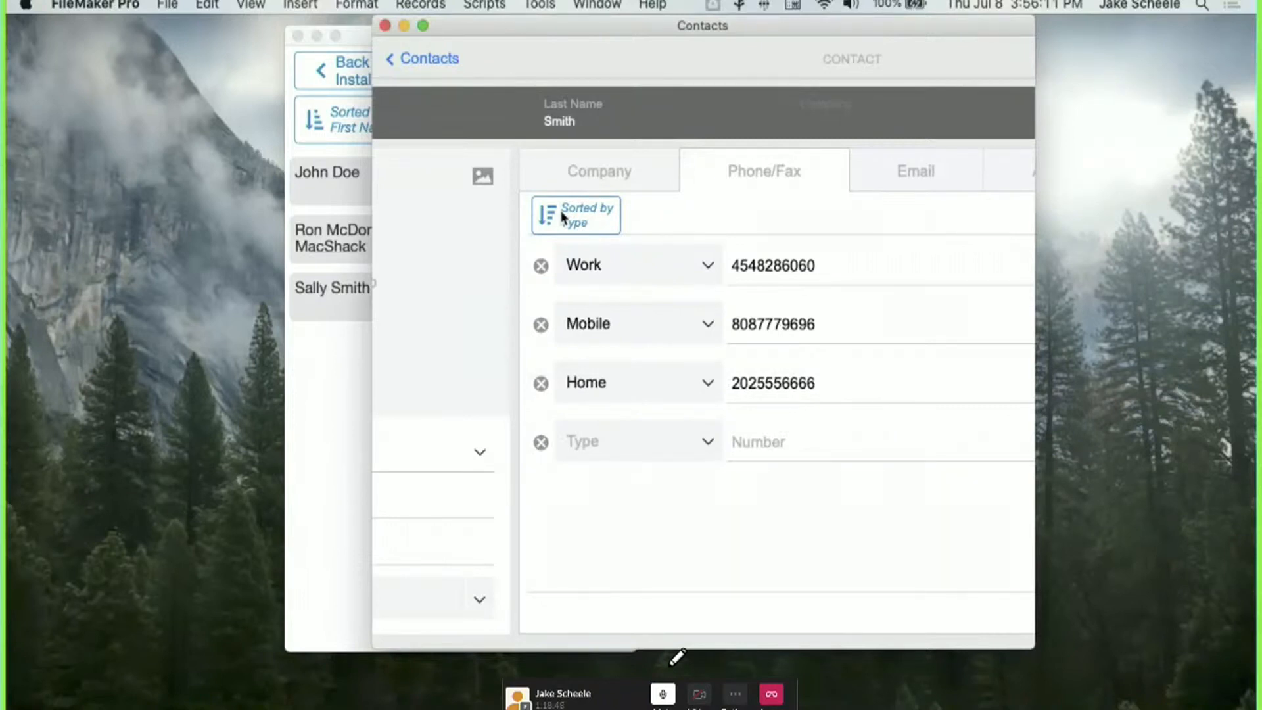
pyautogui.moveTo(1037, 222); pyautogui.dragTo(1124, 206)
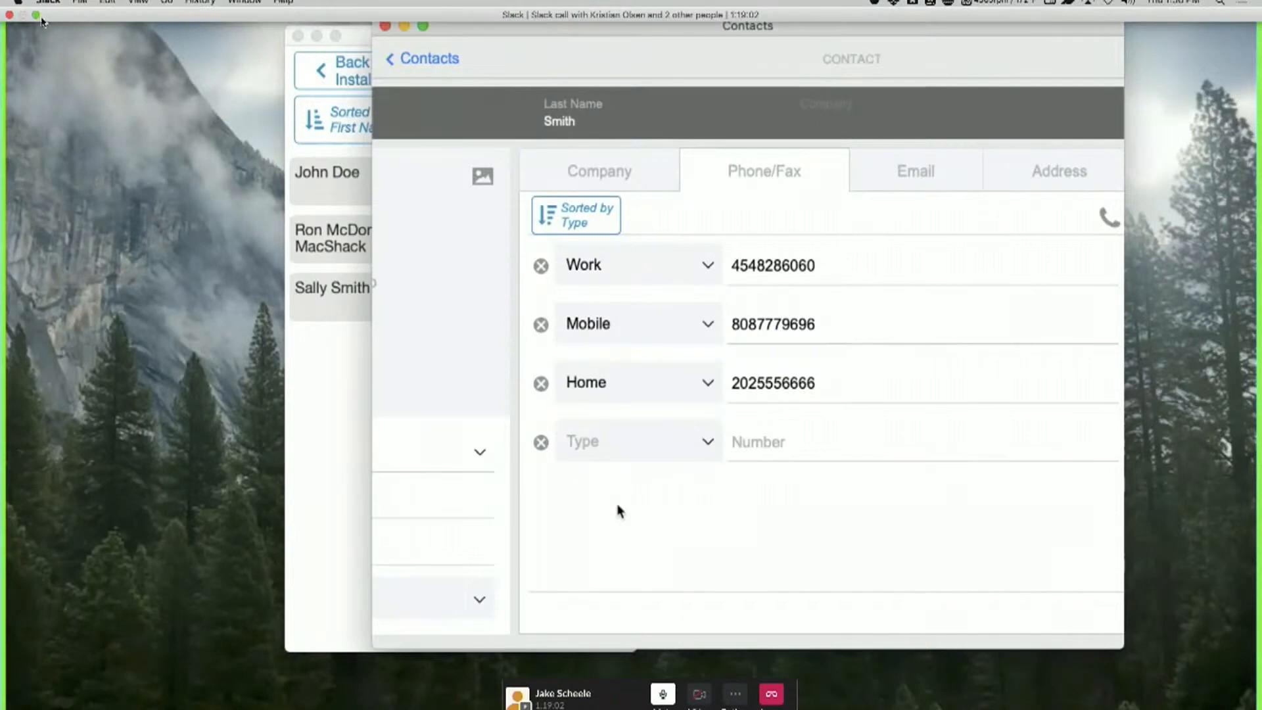
pyautogui.click(37, 15)
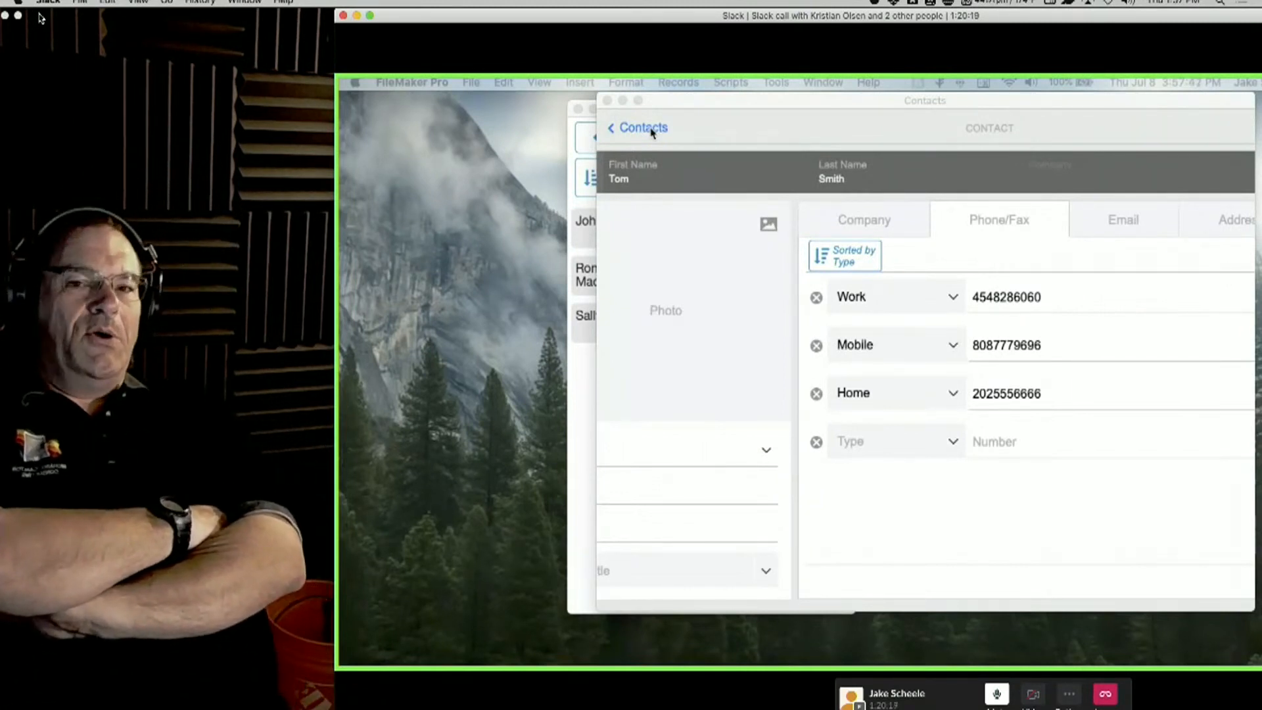
pyautogui.click(810, 121)
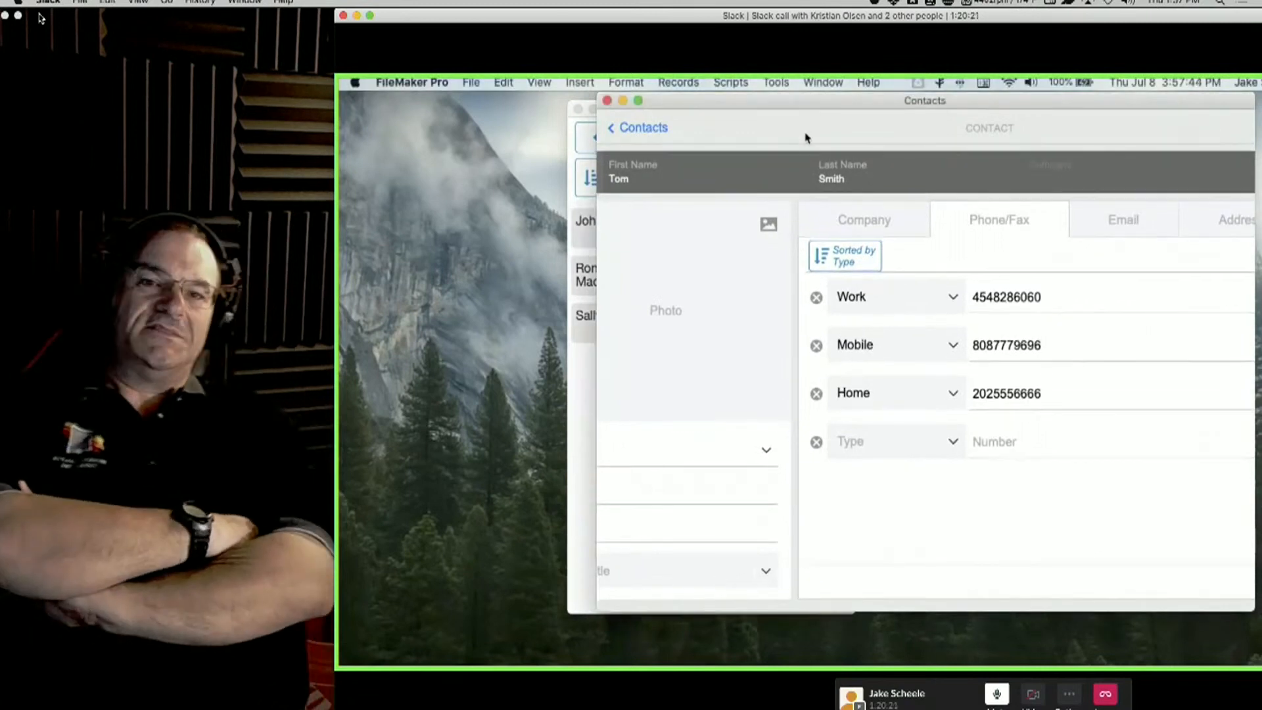
pyautogui.press('super+shift+s')
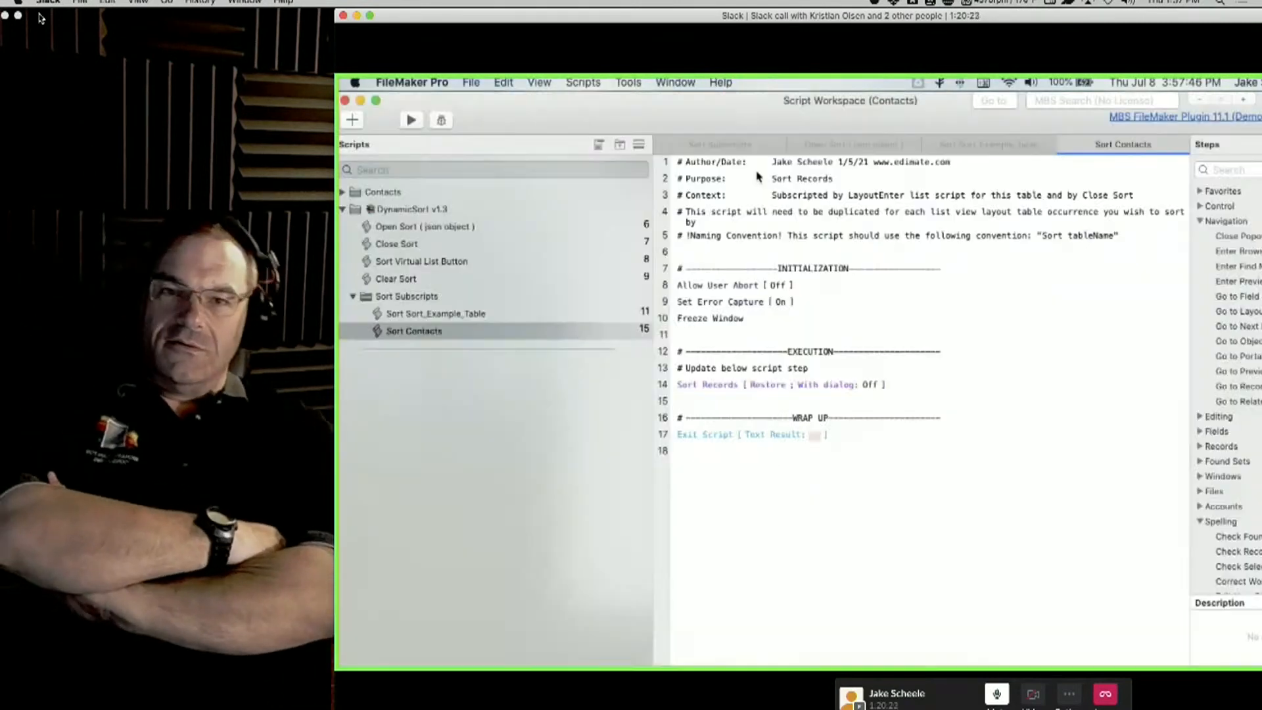
pyautogui.click(384, 226)
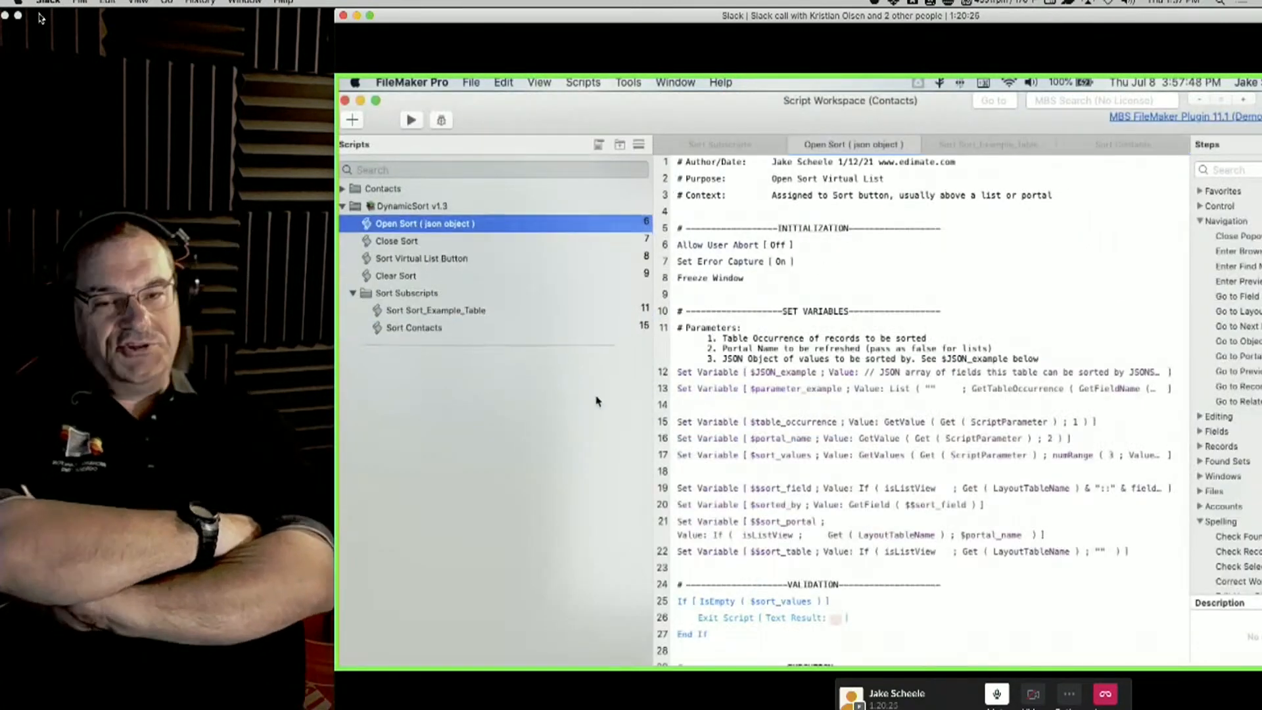
pyautogui.scroll(-8, 767, 435)
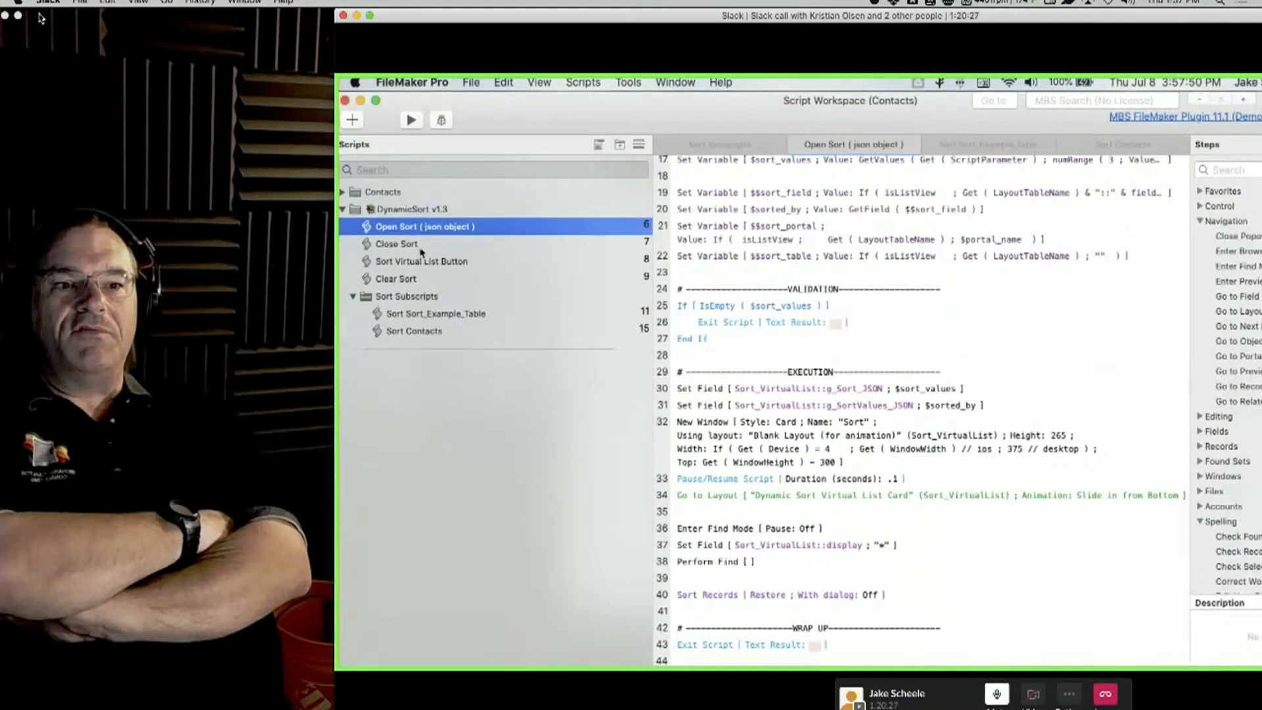
pyautogui.click(416, 262)
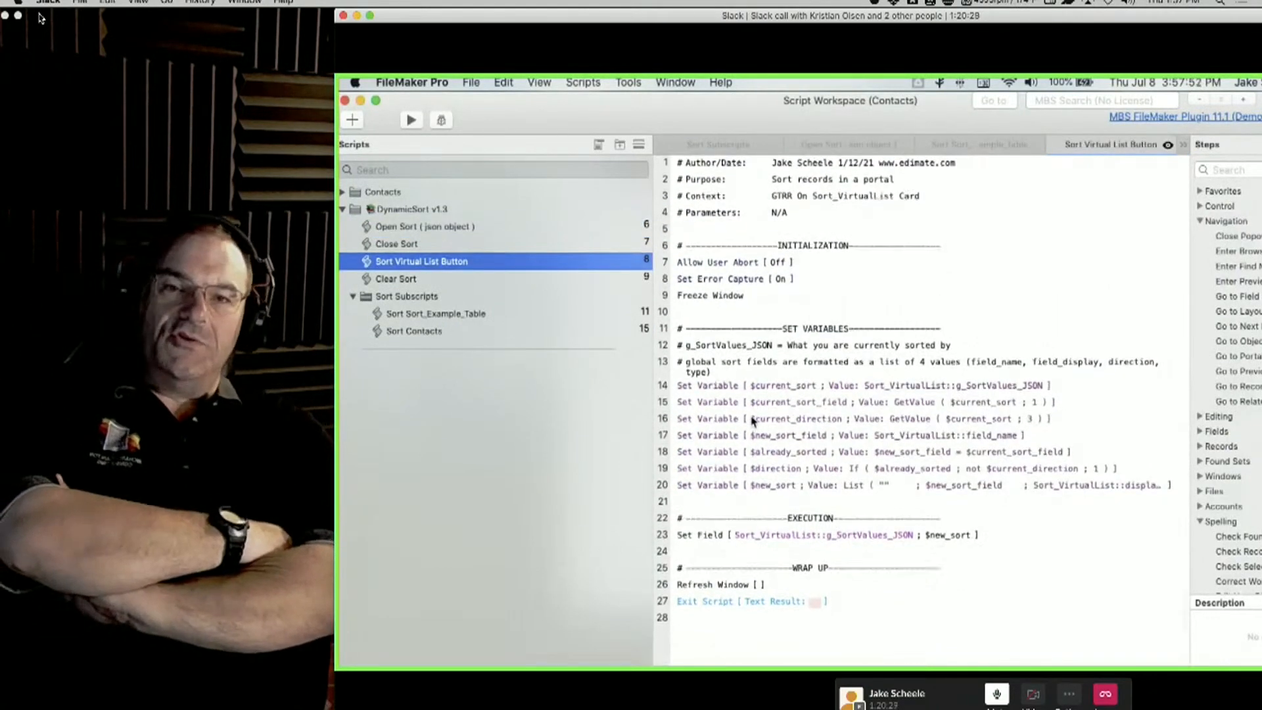
pyautogui.click(400, 244)
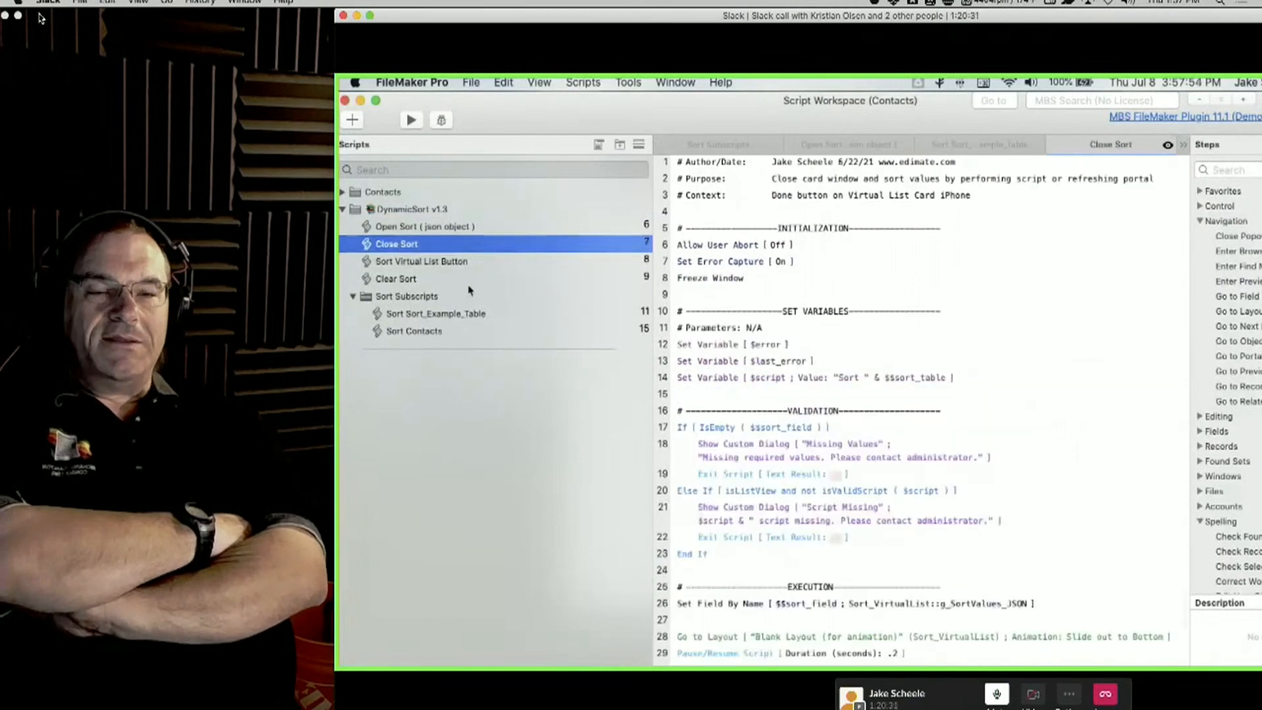
pyautogui.scroll(-4, 887, 357)
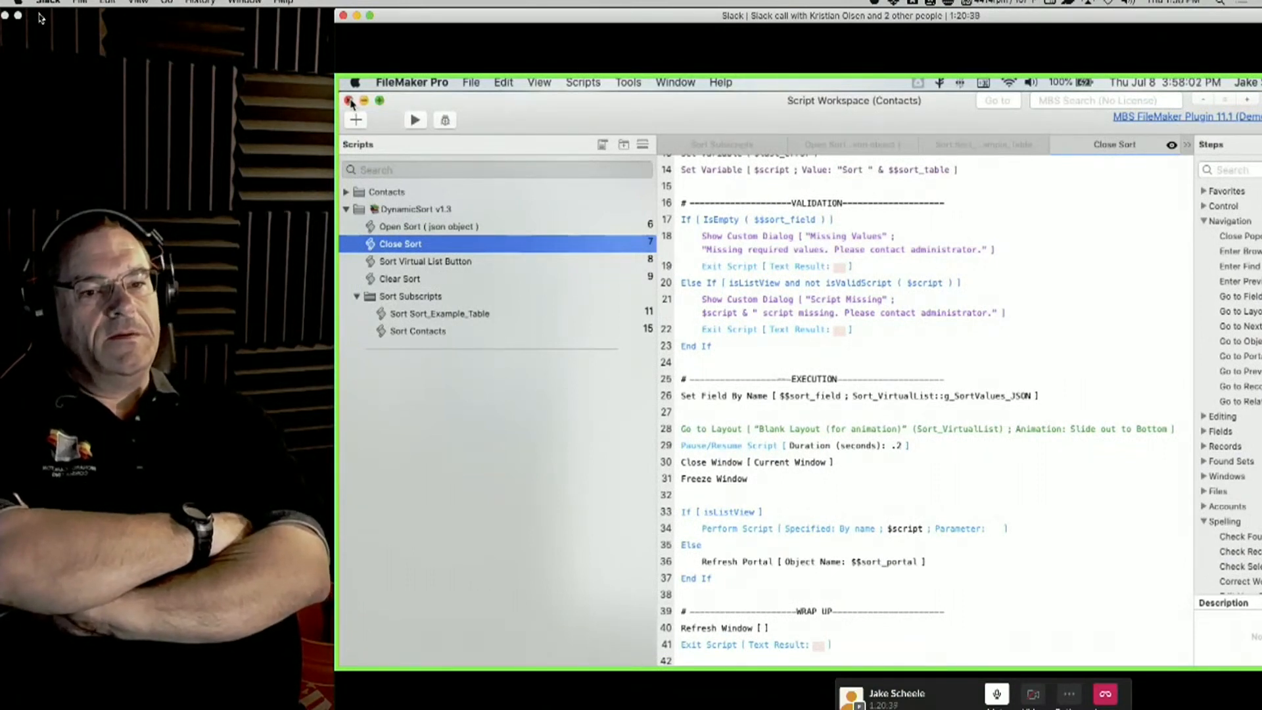
pyautogui.click(349, 102)
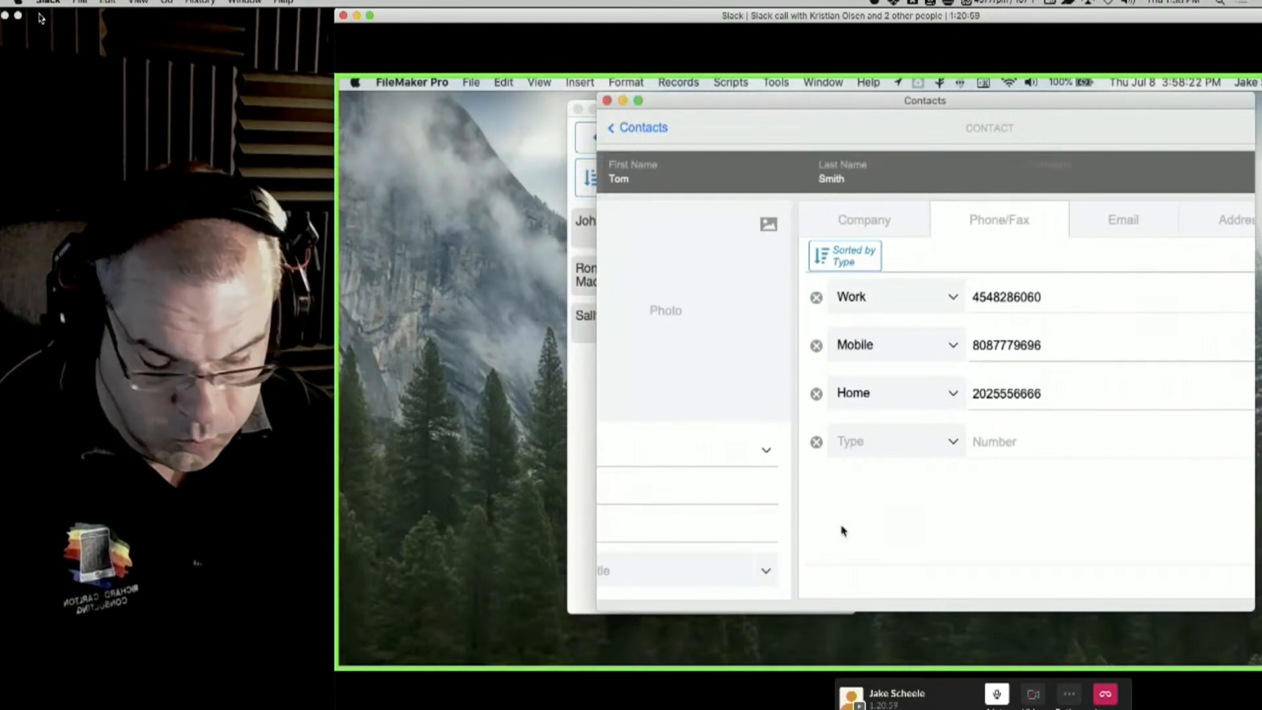
# Scroll to view the WolfPack Add-on Installer with Dynamic Sort v1.3 ticked.
pyautogui.hscroll(-1, 769, 386)
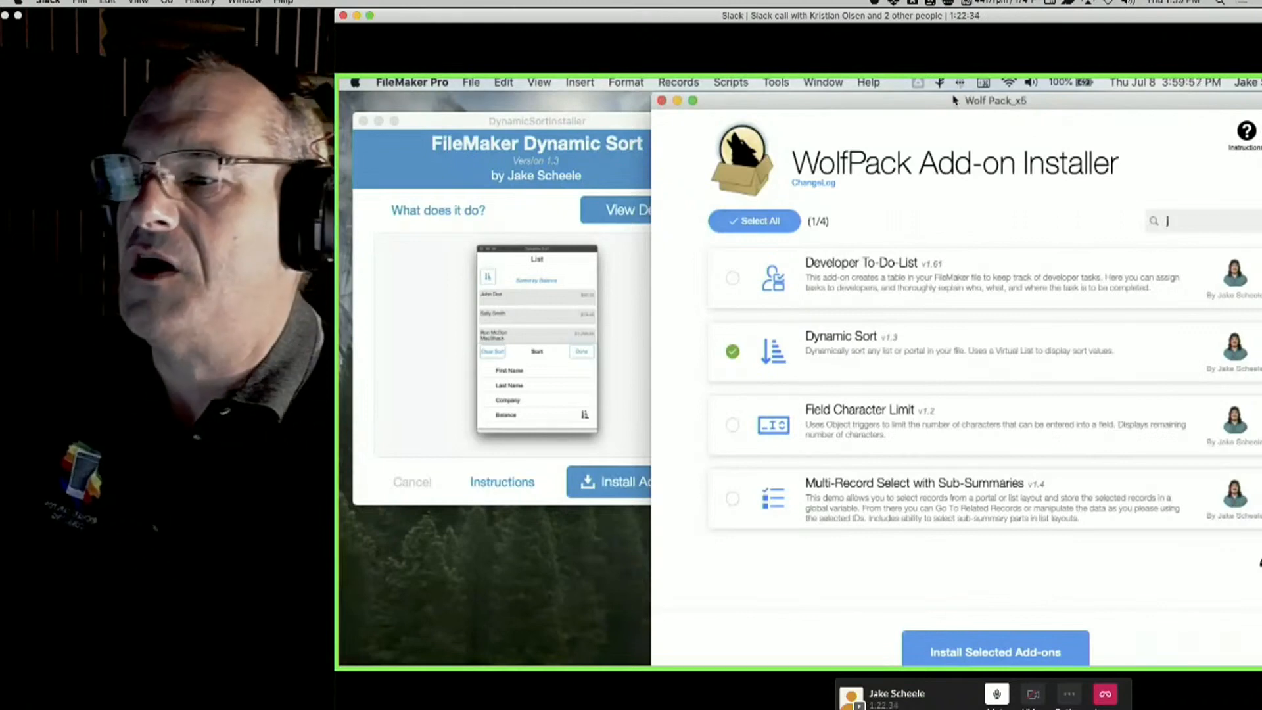
# Move the add-on installer and Contacts windows aside, placing the iPhone's mirrored Products list beside the Dynamic Sort installer.
pyautogui.moveTo(954, 100); pyautogui.dragTo(1261, 105)
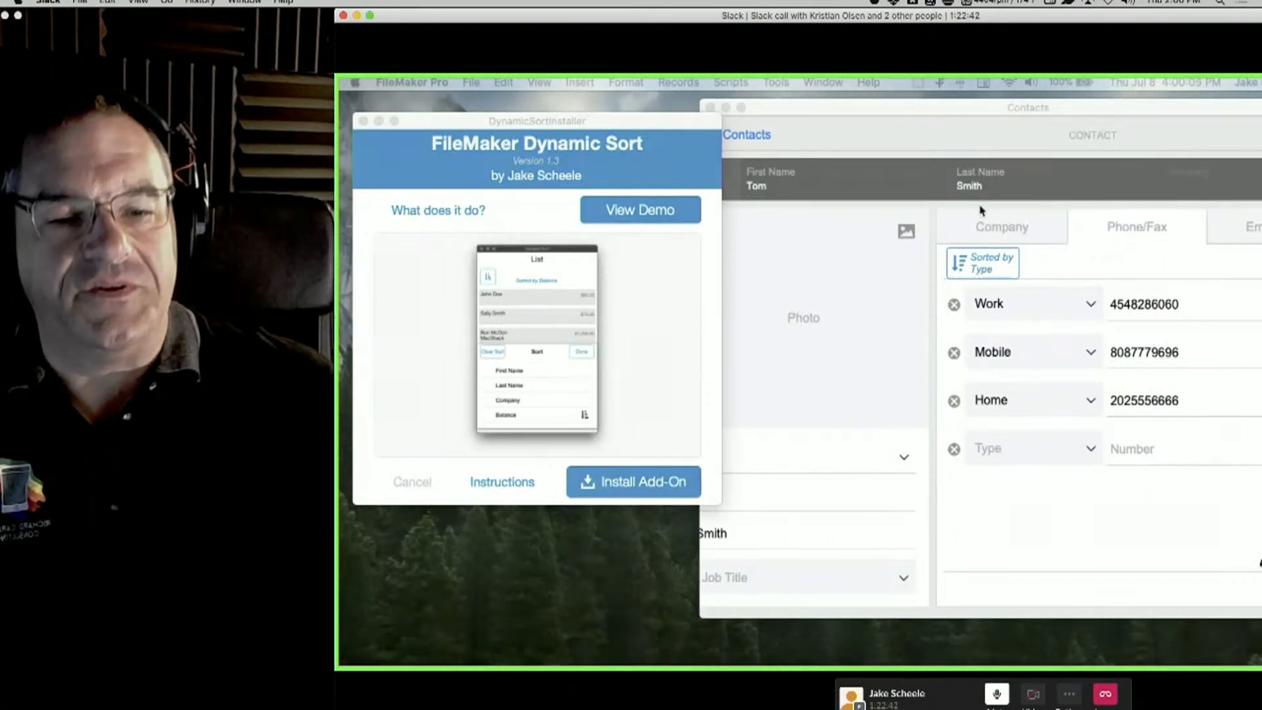
pyautogui.moveTo(899, 110); pyautogui.dragTo(924, 129)
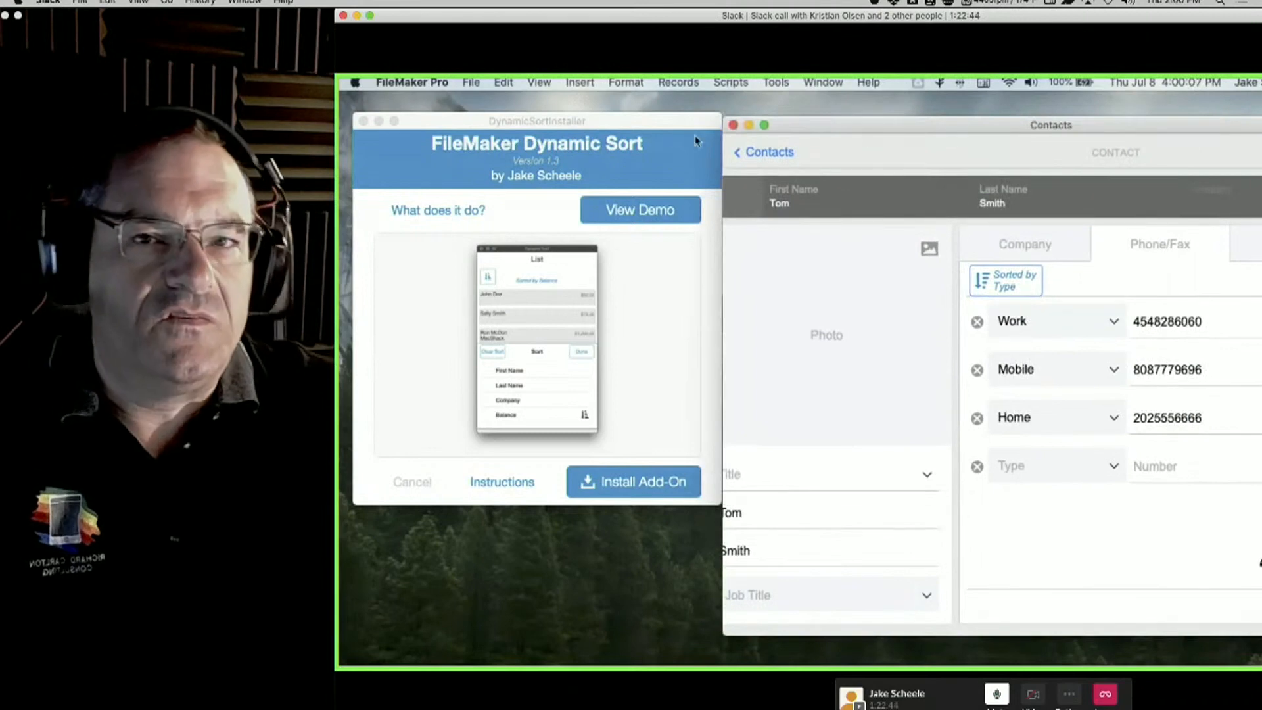
pyautogui.moveTo(681, 127); pyautogui.dragTo(698, 126)
pyautogui.moveTo(1261, 105); pyautogui.dragTo(1226, 112)
pyautogui.click(907, 331)
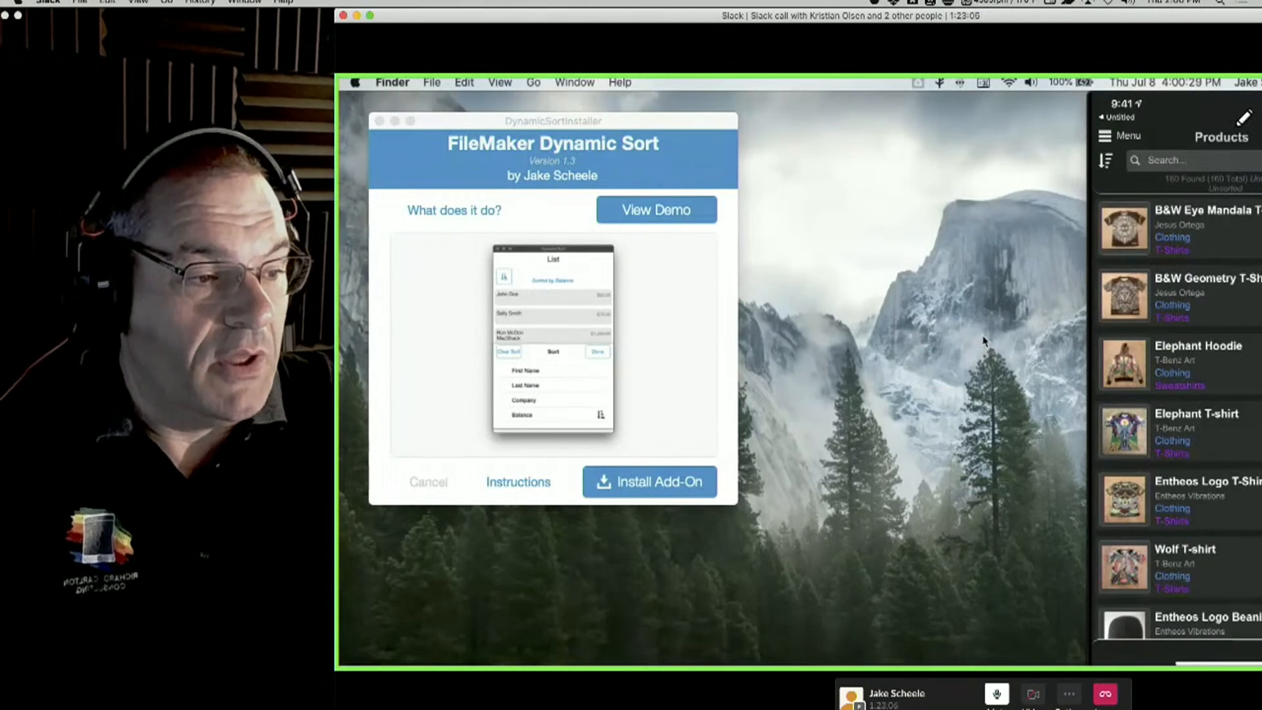
# Sort the phone's Products list by Unit Price on the Sort Products card.
pyautogui.moveTo(1234, 124); pyautogui.dragTo(1114, 261)
pyautogui.moveTo(1073, 15); pyautogui.dragTo(948, 15)
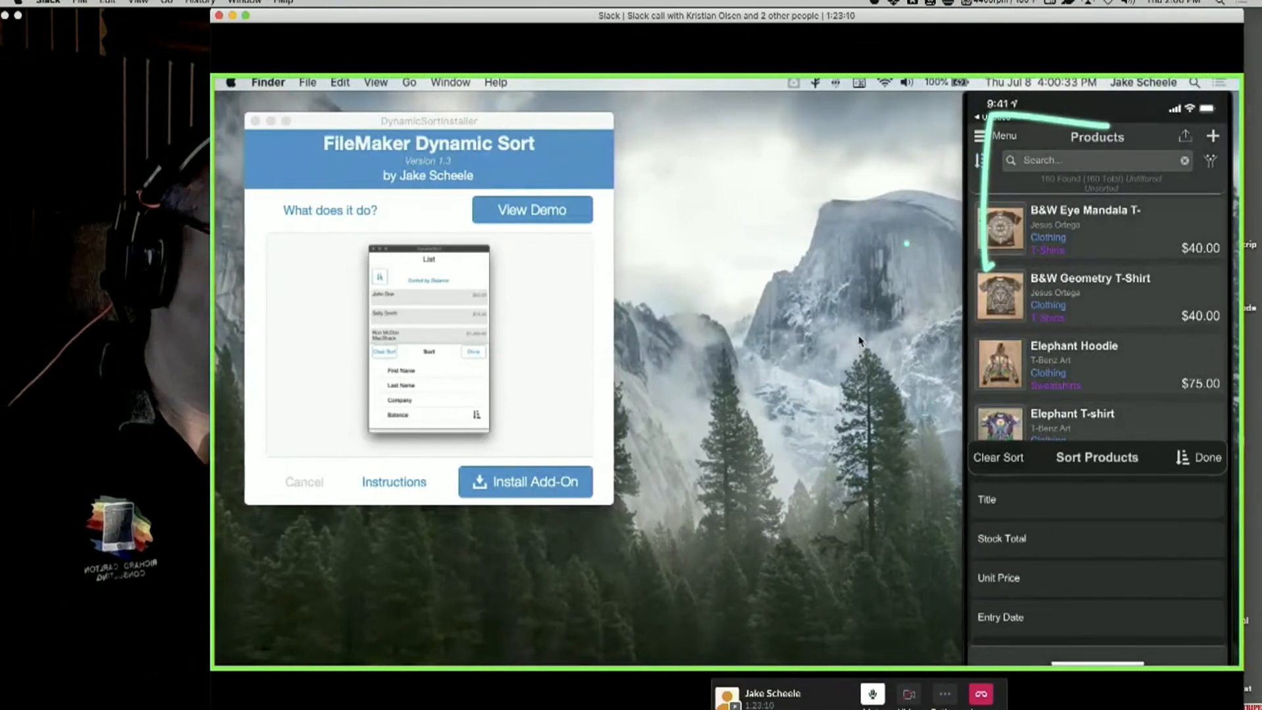
pyautogui.click(244, 16)
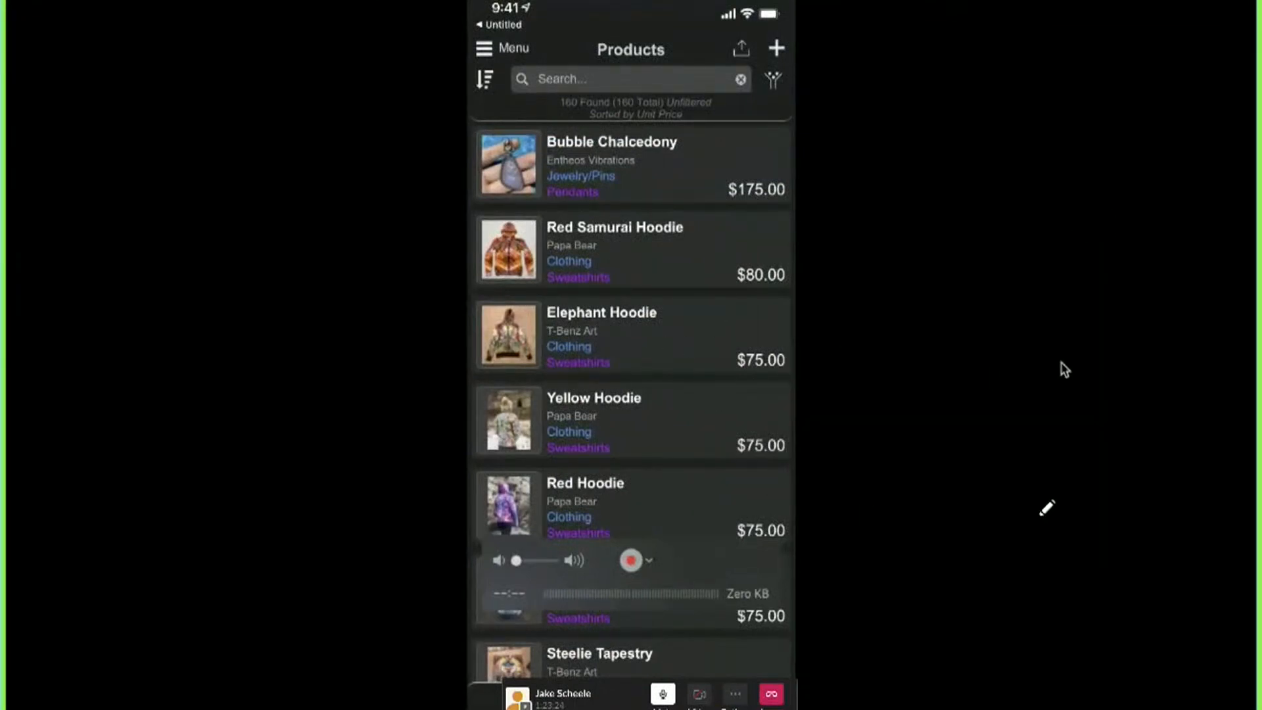
# Clear the sort so all 160 products show unsorted, then exit QuickTime full screen.
pyautogui.moveTo(736, 550); pyautogui.dragTo(328, 372)
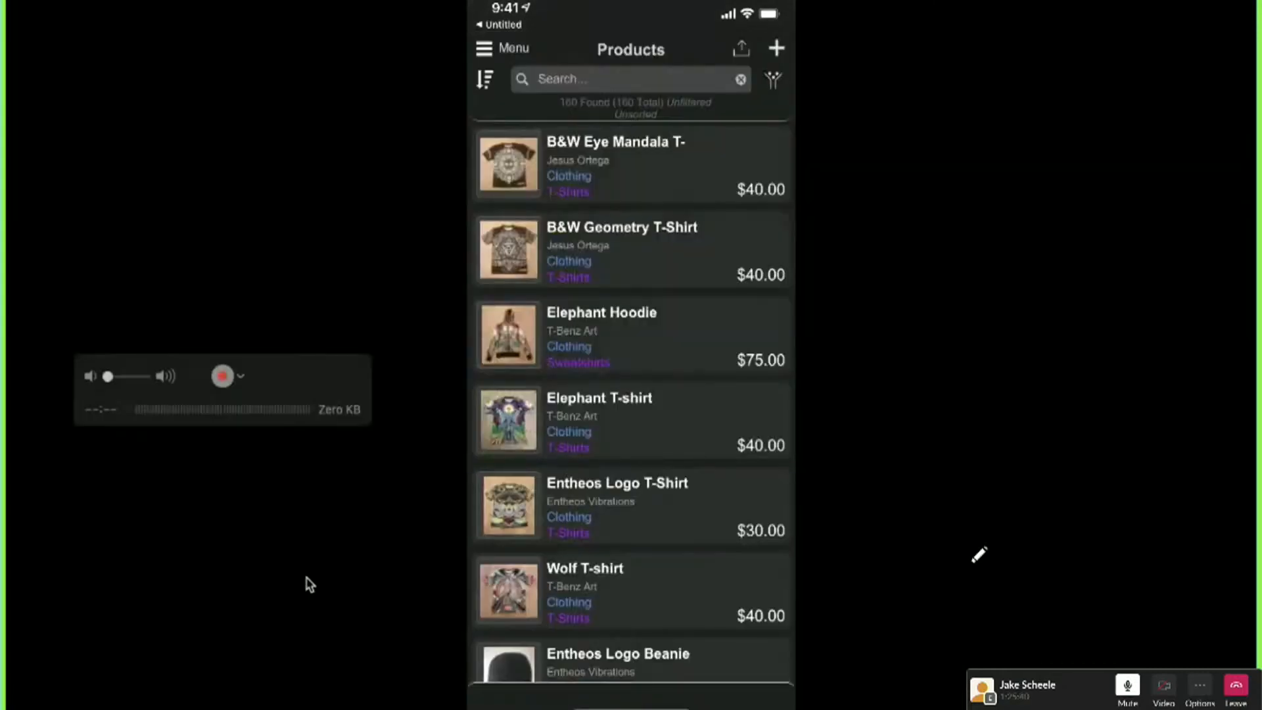
pyautogui.press('Escape')
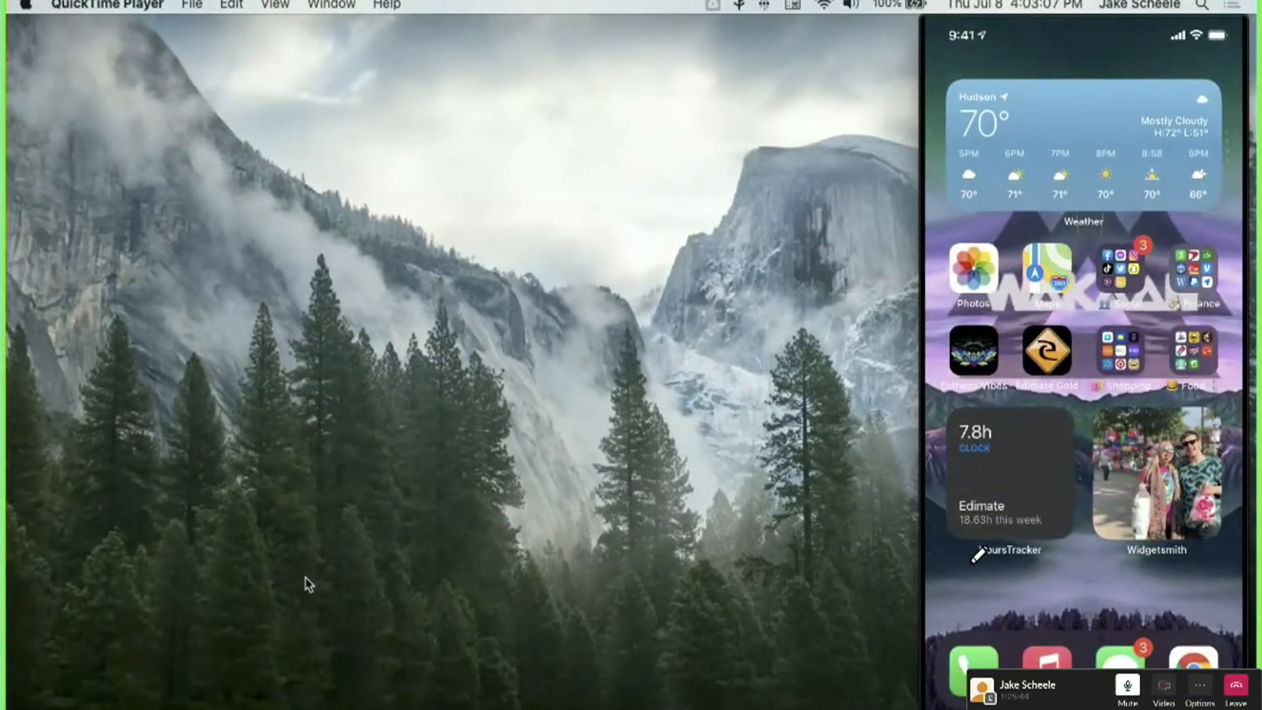
# Move the phone's Movie Recording window onto the other display.
pyautogui.moveTo(1032, 26); pyautogui.dragTo(395, 106)
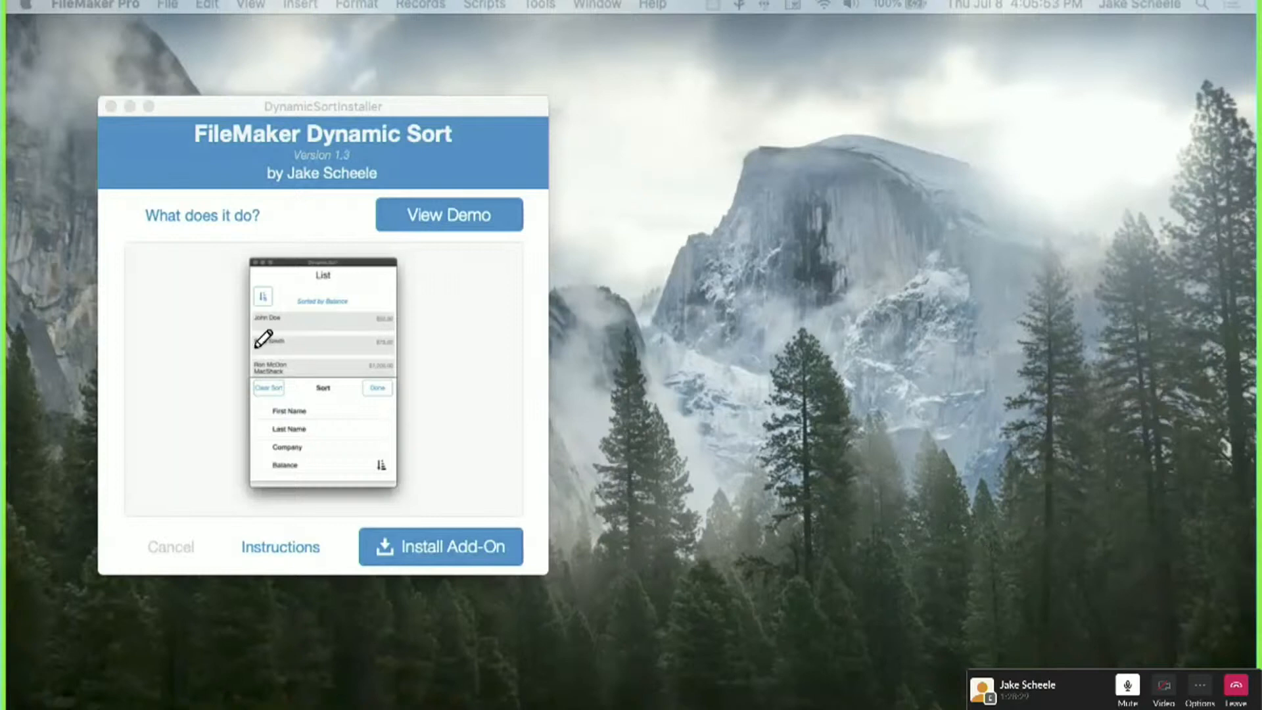
# Mark up the author credit, then bring the Dynamic Sort installer forward and move it toward centre.
pyautogui.moveTo(320, 175)
pyautogui.mouseDown()
pyautogui.moveTo(430, 159)
pyautogui.moveTo(449, 185)
pyautogui.moveTo(466, 170)
pyautogui.moveTo(471, 184)
pyautogui.mouseUp()
pyautogui.click(474, 152)
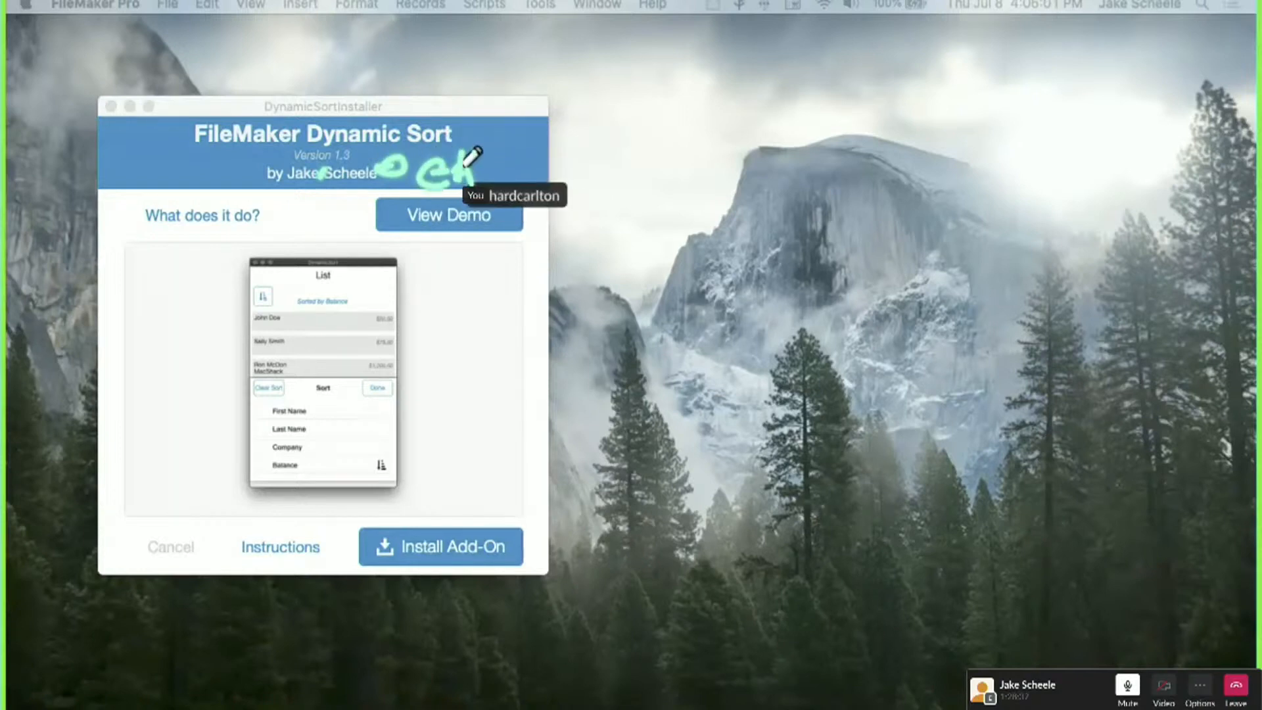
pyautogui.moveTo(464, 137)
pyautogui.mouseDown()
pyautogui.moveTo(471, 183)
pyautogui.moveTo(548, 176)
pyautogui.moveTo(552, 165)
pyautogui.moveTo(732, 190)
pyautogui.mouseUp()
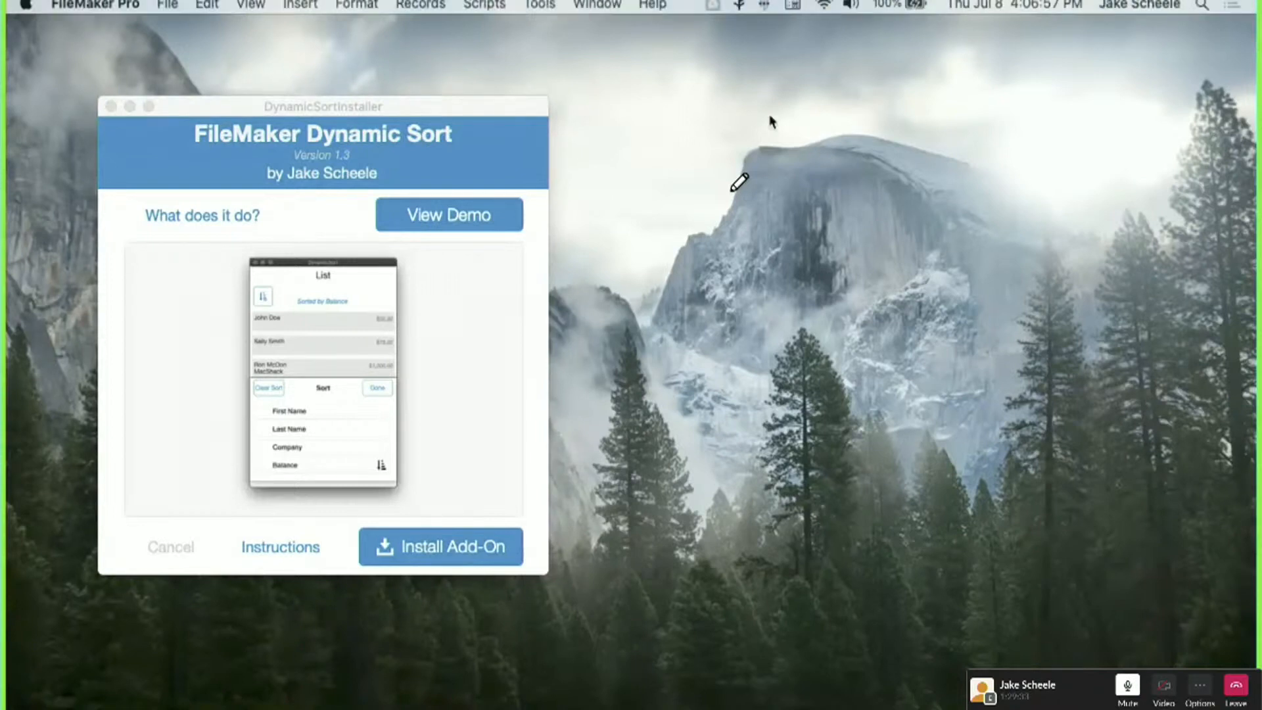
pyautogui.click(322, 104)
pyautogui.moveTo(323, 104); pyautogui.dragTo(482, 74)
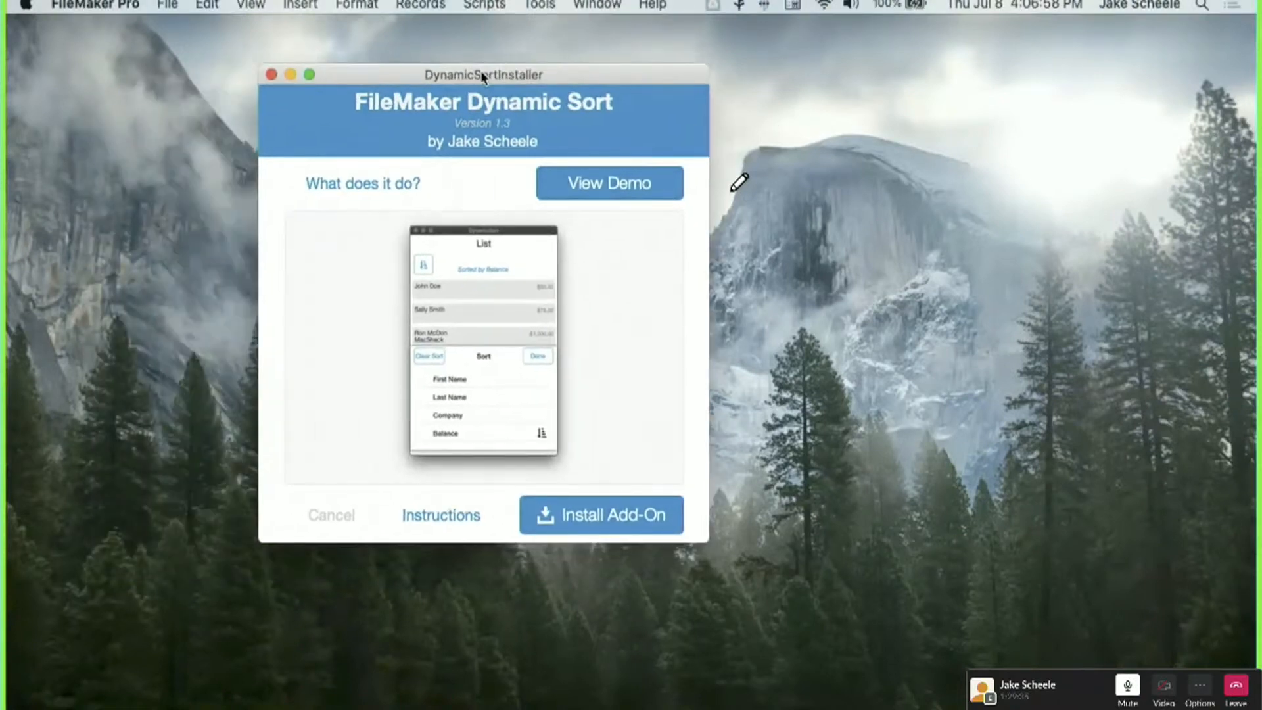